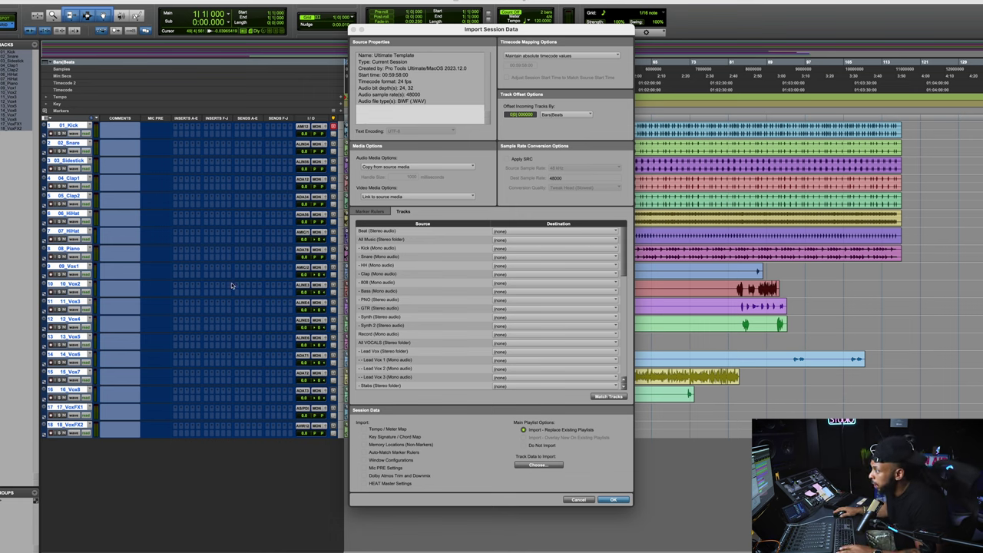
# Step: Mark the All Music and All VOCALS stereo folders for import as new tracks from the Ultimate Template session
pyautogui.click(384, 242)
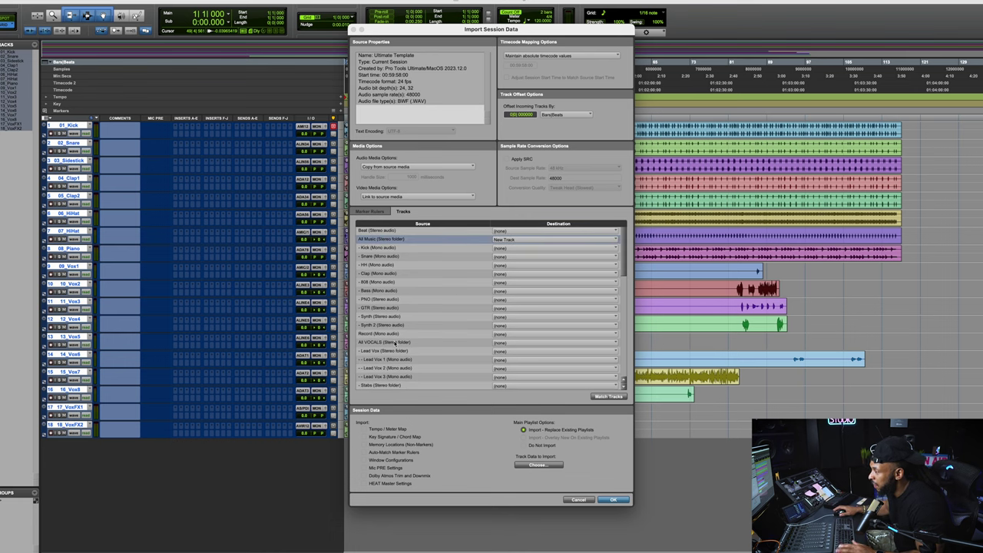
pyautogui.moveTo(395, 334); pyautogui.dragTo(395, 343)
pyautogui.scroll(-3, 444, 351)
pyautogui.click(394, 271)
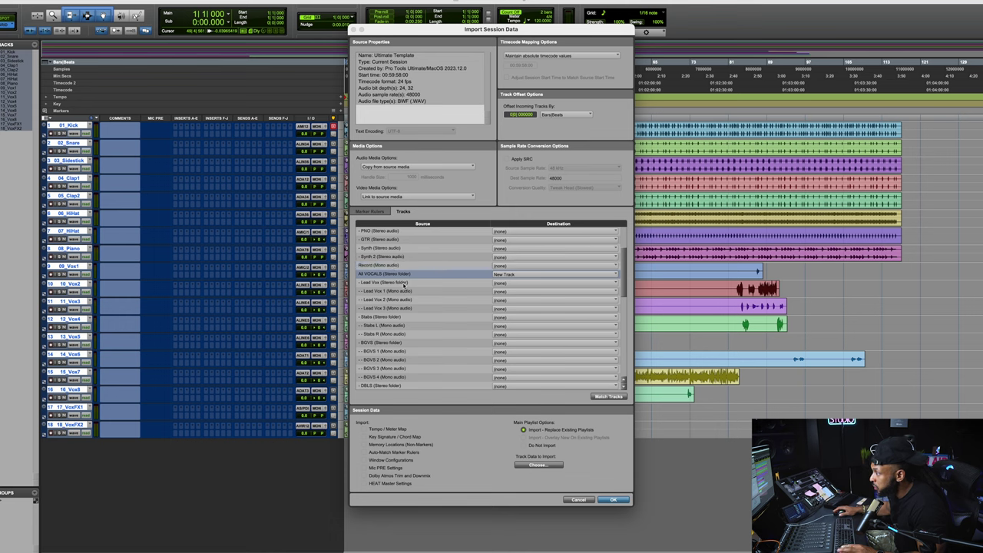
pyautogui.scroll(-2, 413, 308)
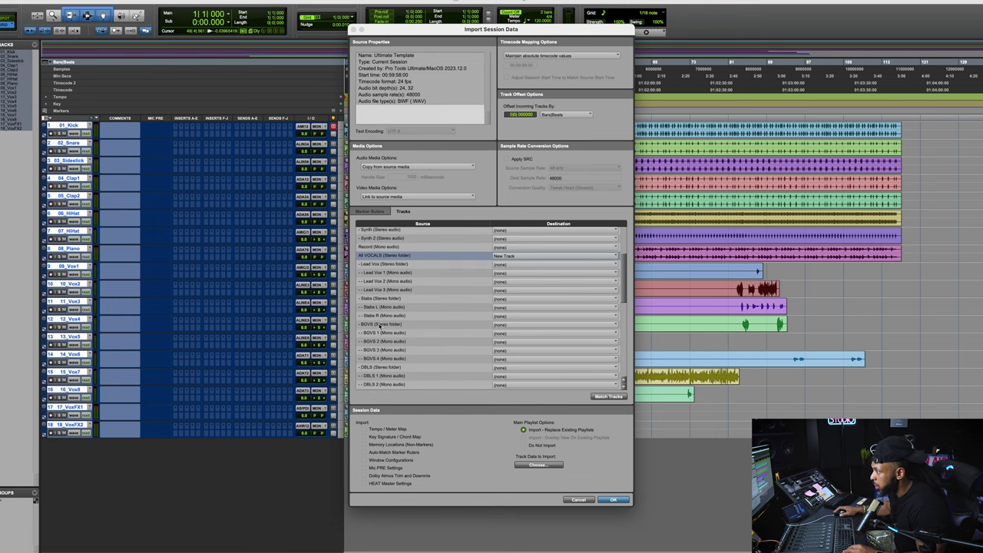
# Step: Mark the BGVS and DBLS stereo folders for import as new tracks
pyautogui.click(381, 325)
pyautogui.scroll(-1, 404, 319)
pyautogui.click(381, 364)
pyautogui.scroll(-5, 461, 369)
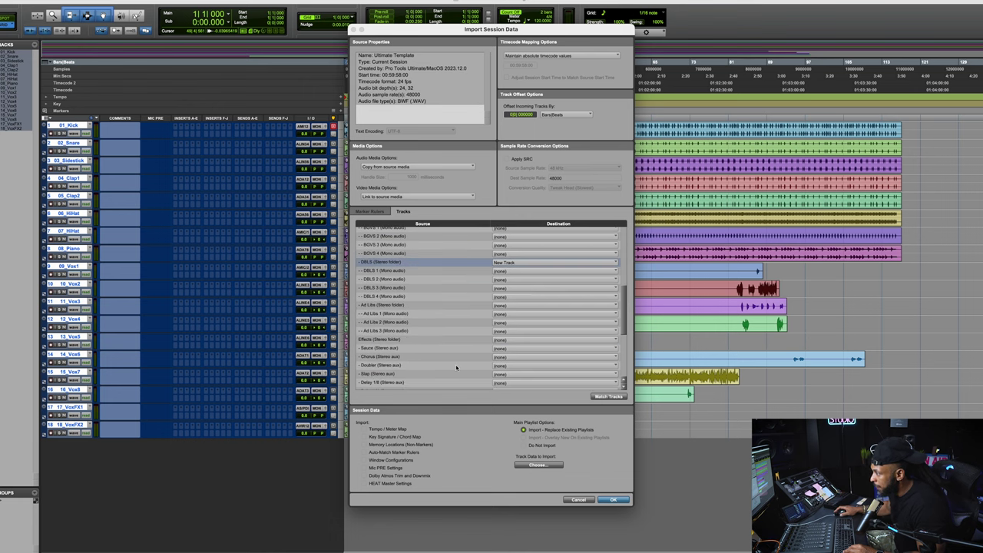
# Step: Mark the Ad Libs folder with its three tracks and the Effects folder through Slap for import as new tracks
pyautogui.click(409, 342)
pyautogui.scroll(-2, 409, 345)
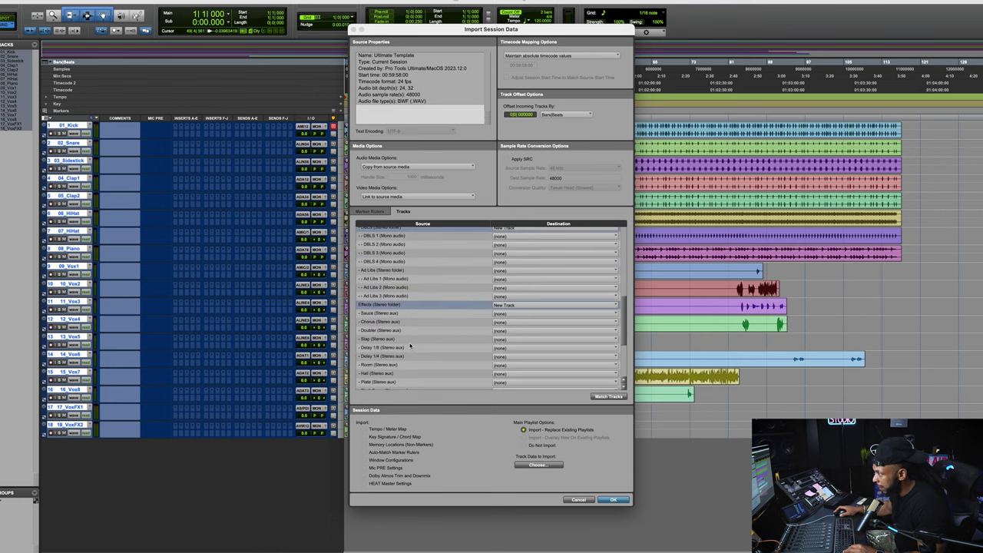
pyautogui.scroll(-3, 382, 263)
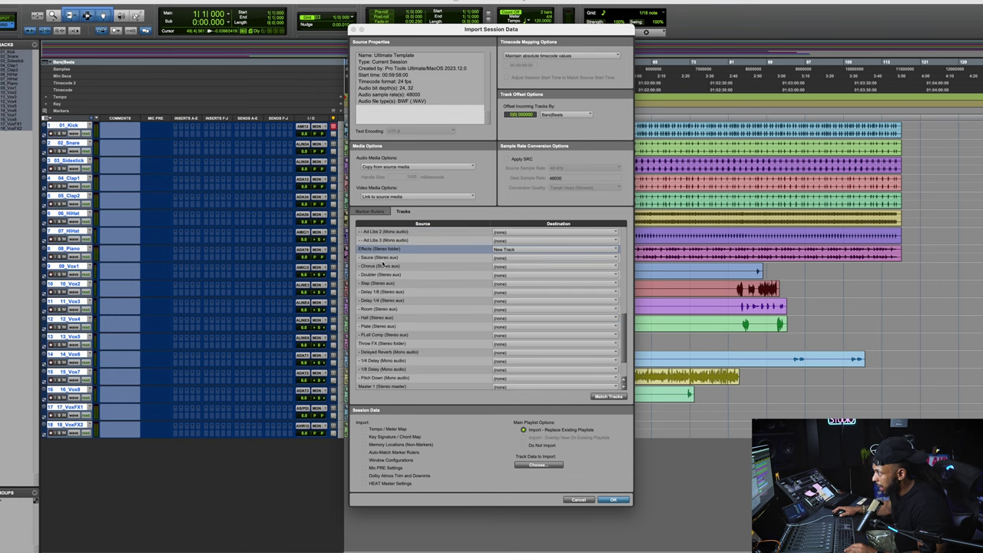
pyautogui.keyDown('shift'); pyautogui.click(385, 260); pyautogui.keyUp('shift')
pyautogui.scroll(8, 400, 284)
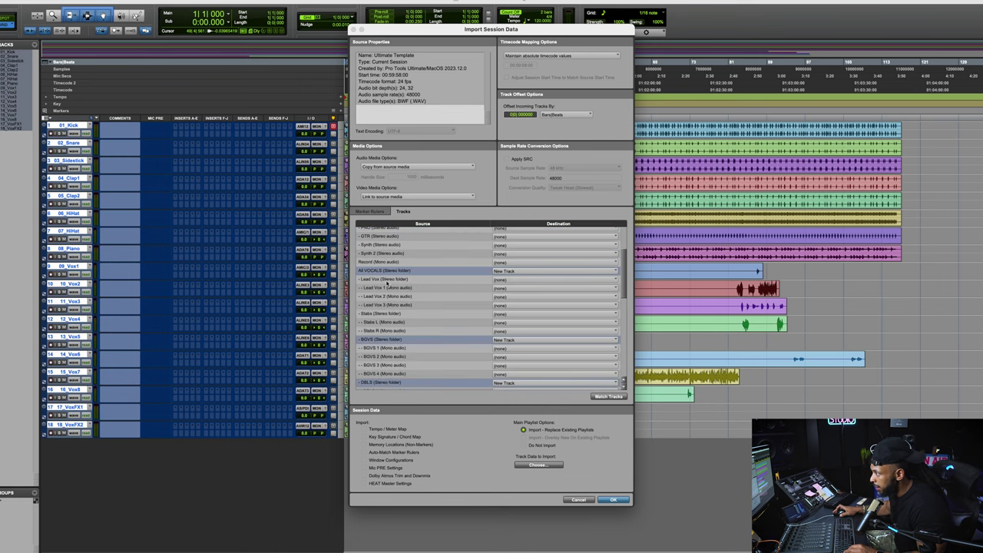
pyautogui.scroll(-7, 406, 296)
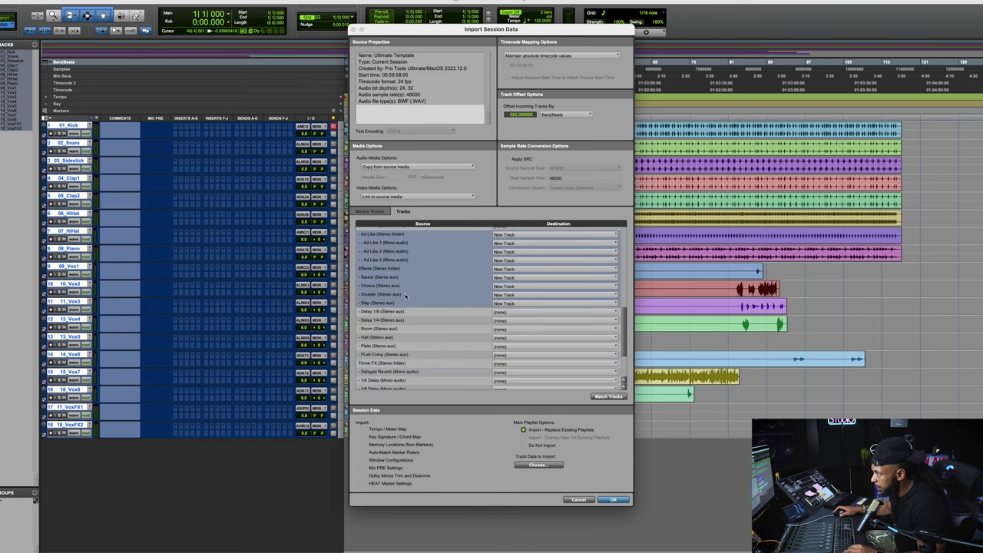
# Step: Set the source tracks from Delay 1/8 through MIX BUSS to New Track, leaving out the VCAs, and run the import
pyautogui.scroll(-2, 409, 315)
pyautogui.moveTo(384, 295); pyautogui.dragTo(394, 393)
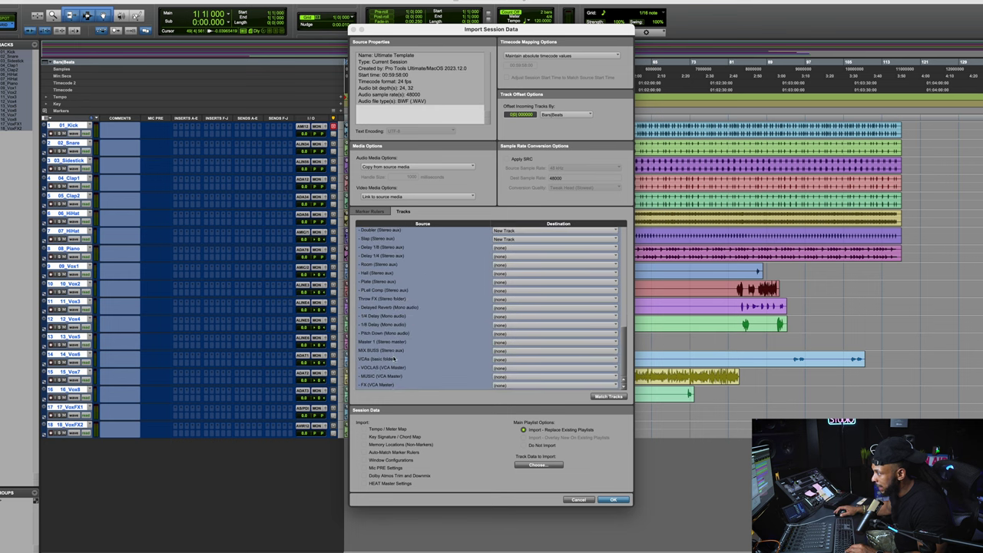
pyautogui.moveTo(394, 358)
pyautogui.mouseDown()
pyautogui.moveTo(384, 366)
pyautogui.moveTo(389, 358)
pyautogui.mouseUp()
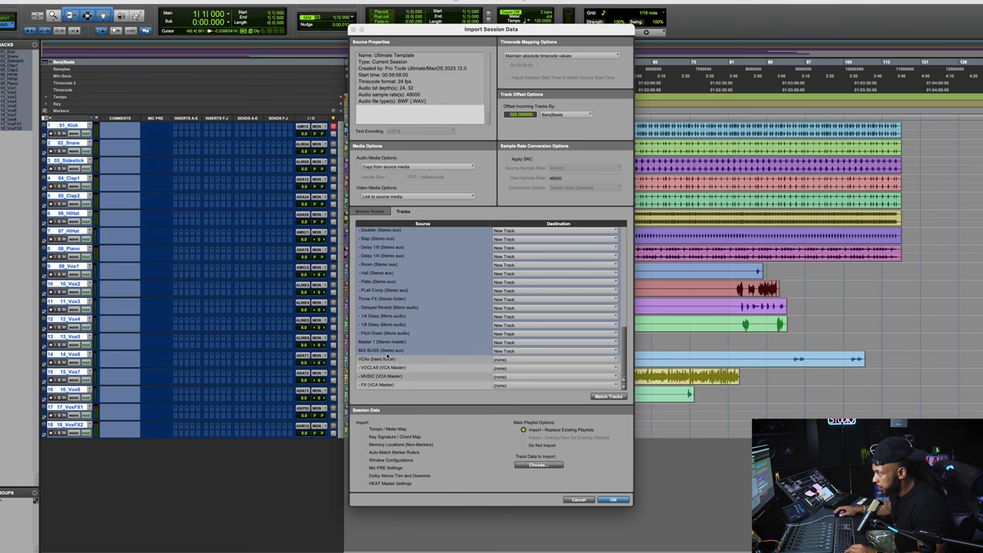
pyautogui.click(613, 500)
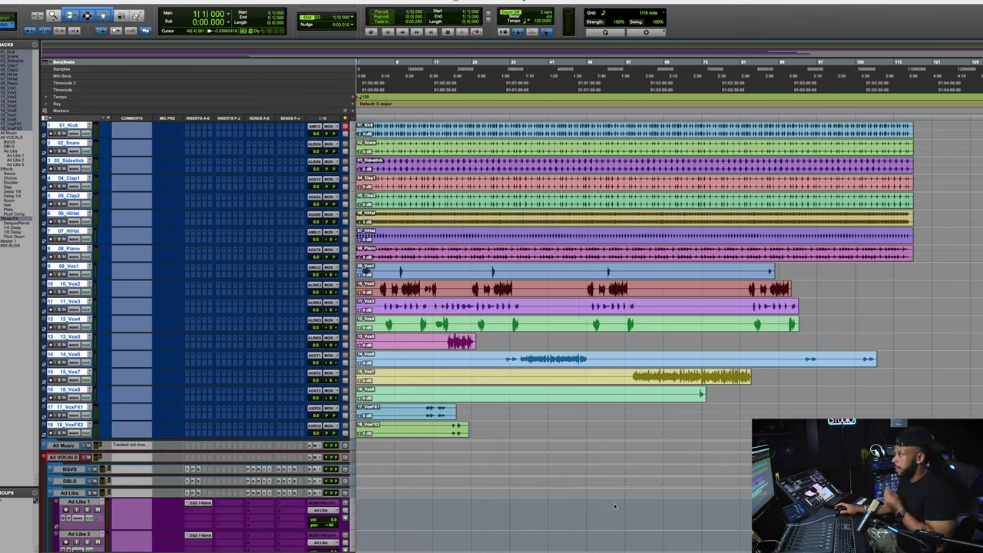
# Step: Switch to the Mix window and turn off the display of track numbers
pyautogui.press('super+equal')
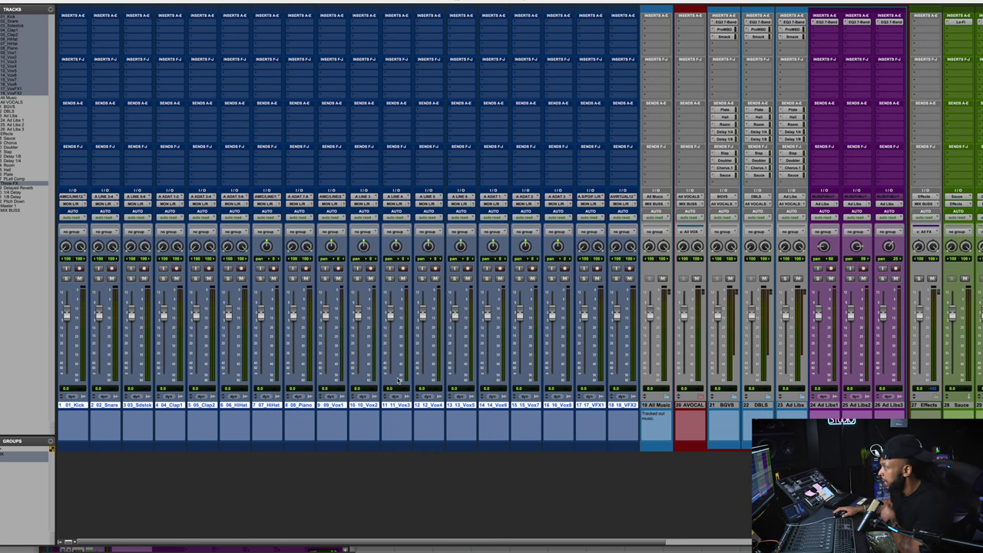
pyautogui.click(77, 0)
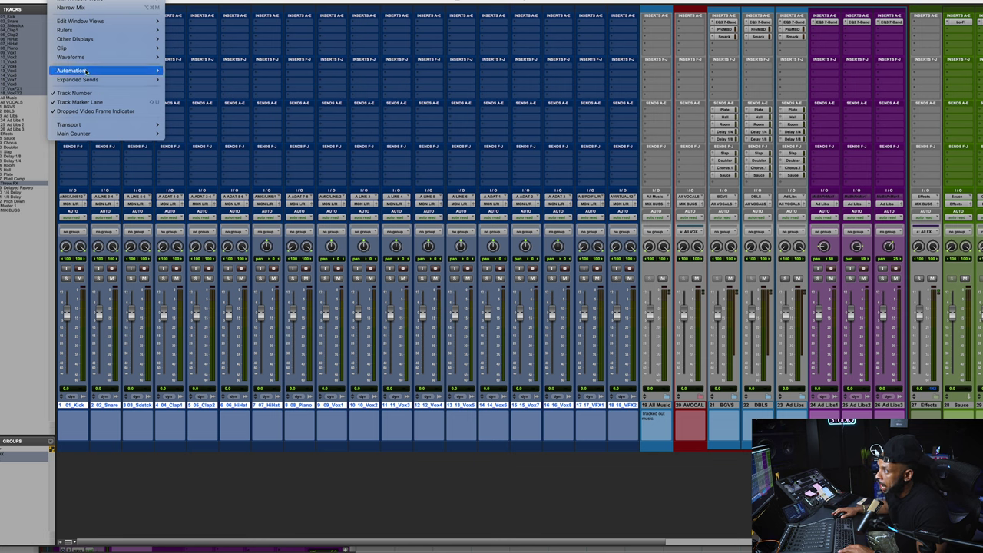
pyautogui.click(73, 93)
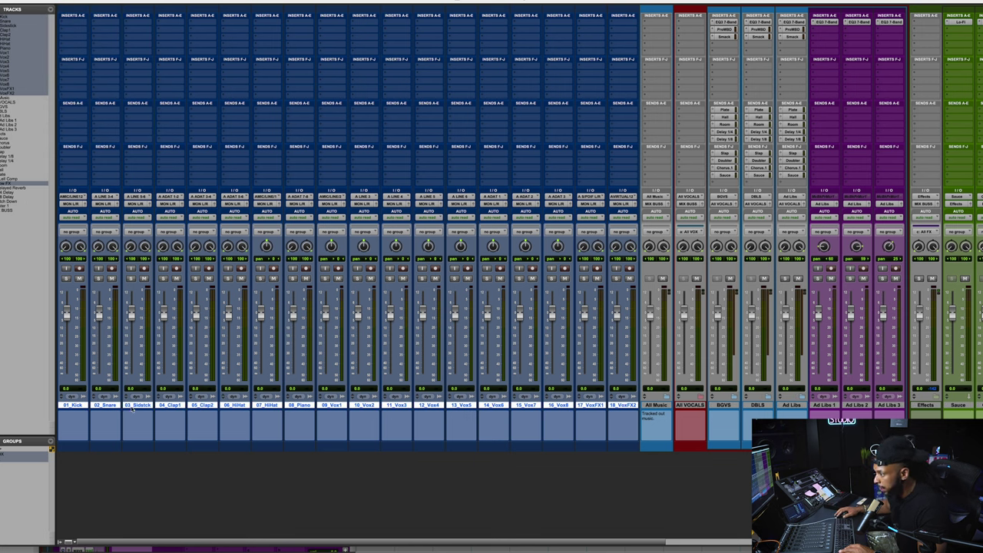
# Step: Select the drum tracks from 01_Kick through 07_HiHat and colour them dark purple
pyautogui.click(308, 406)
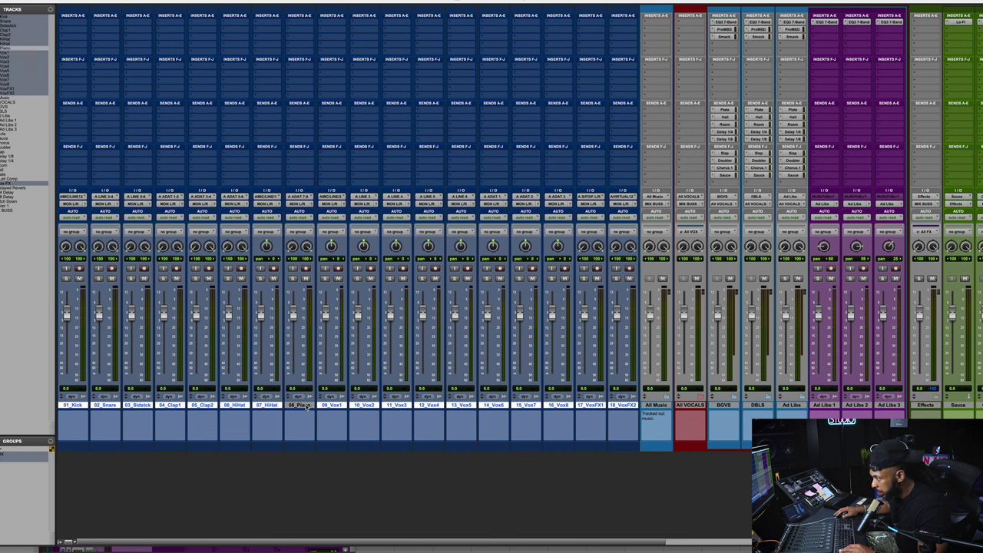
pyautogui.click(264, 406)
pyautogui.keyDown('shift'); pyautogui.click(80, 407); pyautogui.keyUp('shift')
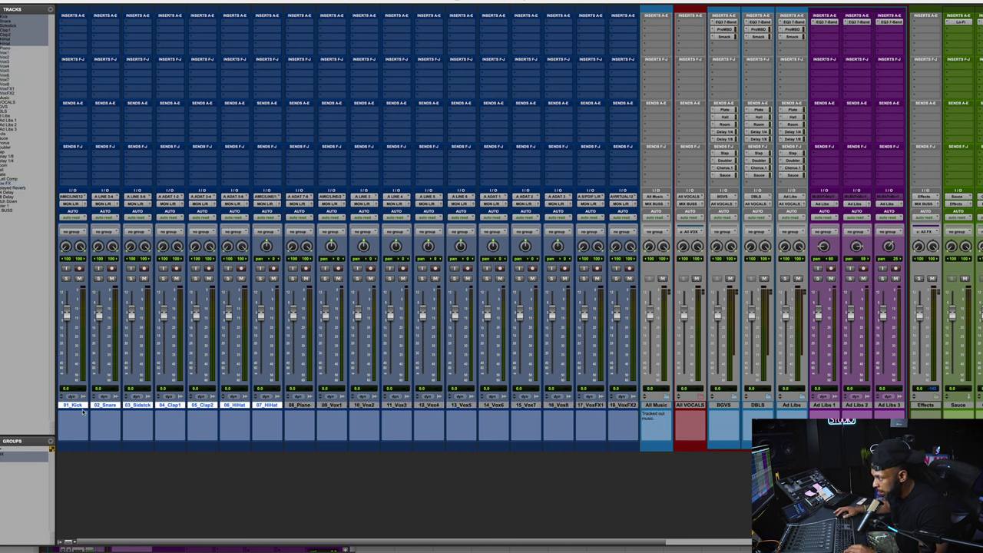
pyautogui.doubleClick(232, 446)
pyautogui.click(500, 26)
pyautogui.click(415, 20)
pyautogui.click(379, 34)
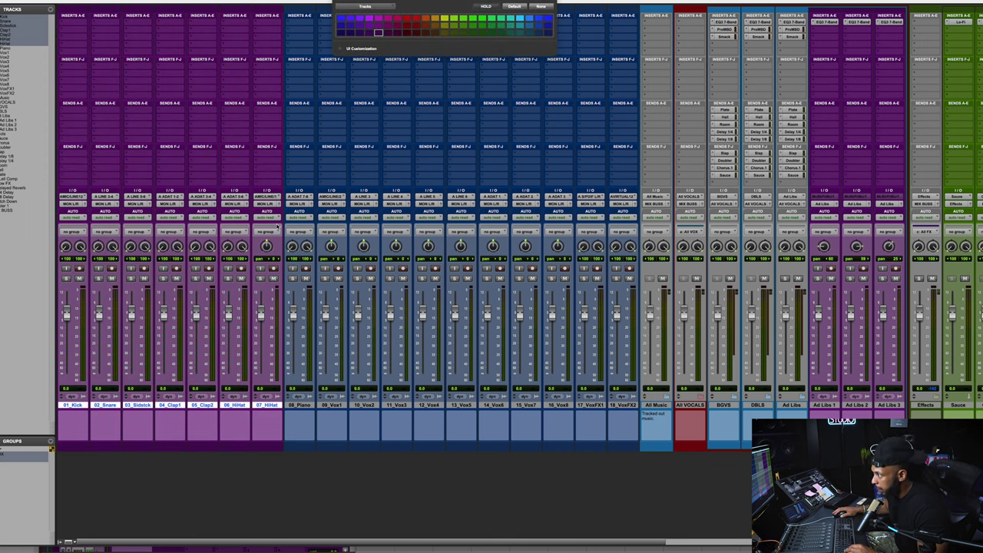
# Step: Route the selected drum tracks' outputs to a new stereo aux input named DRUM BUSS, created next to the current track
pyautogui.rightClick(269, 201)
pyautogui.click(274, 234)
pyautogui.write('DRUM BUSS')
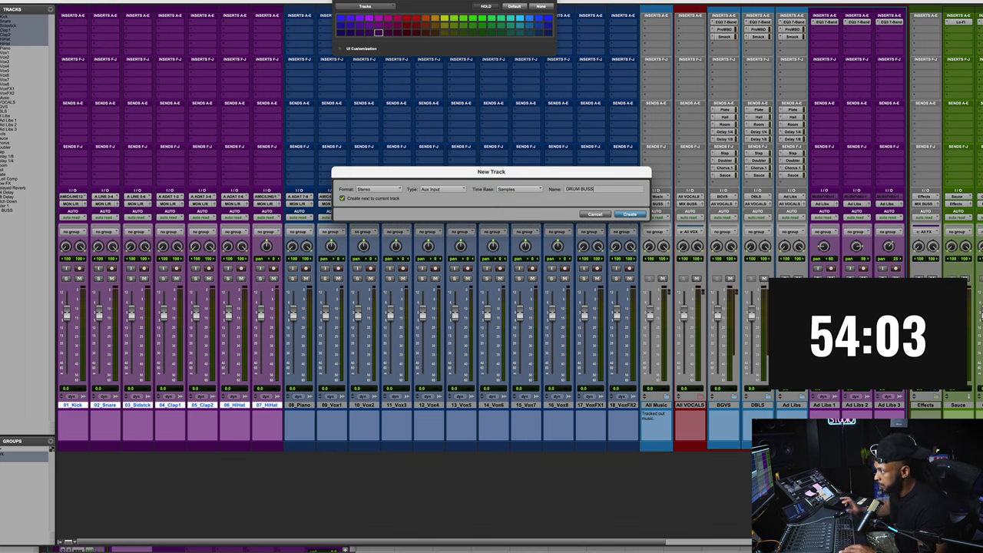
pyautogui.press('Return')
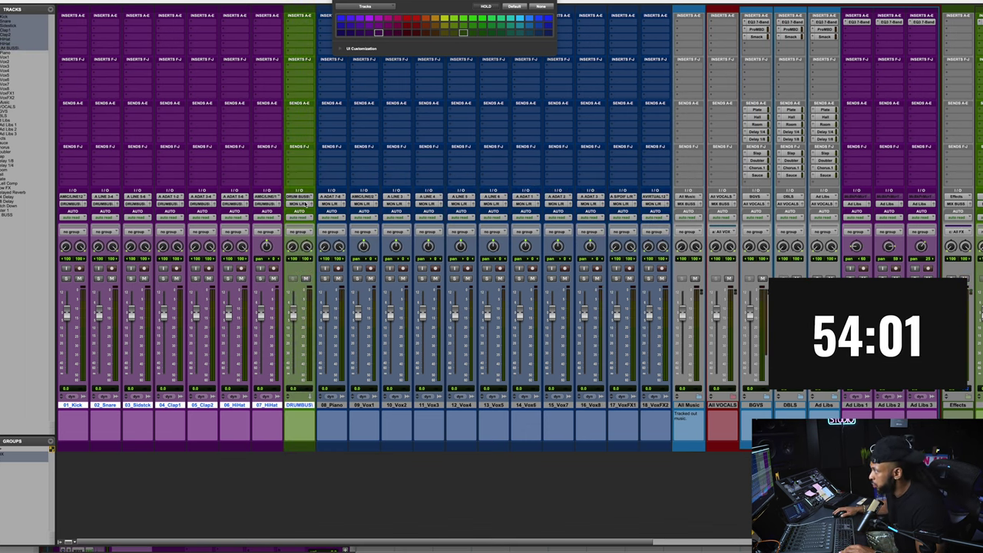
# Step: Set the output of the DRUM BUSS track to the All Music (Stereo) bus
pyautogui.click(304, 204)
pyautogui.write('ALL')
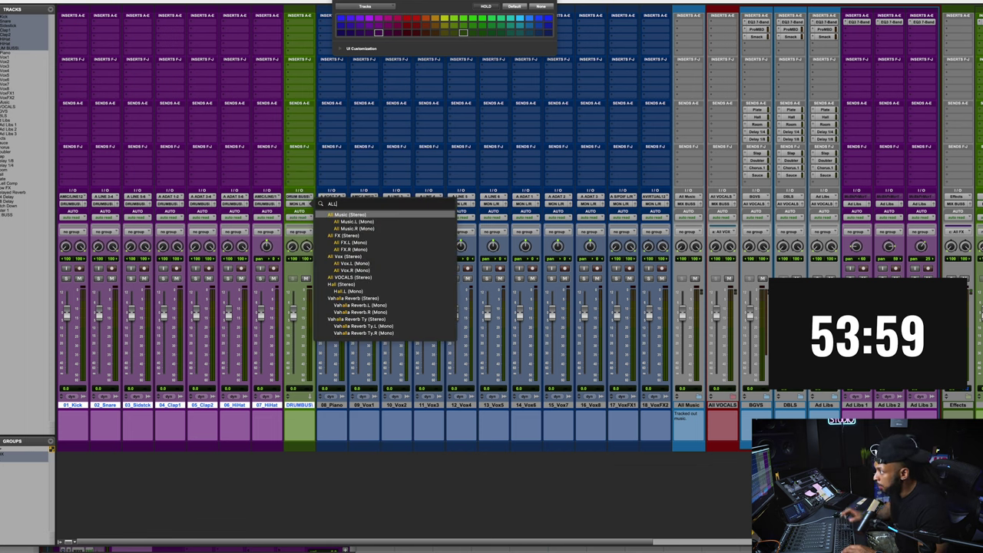
pyautogui.click(369, 216)
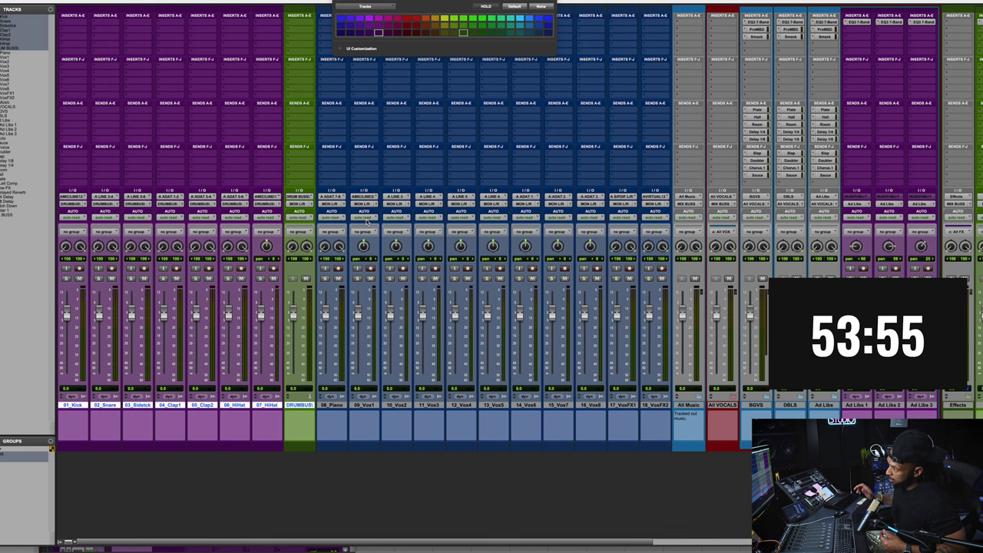
# Step: Move the All Music folder to the start of the mixer, ahead of 01_Kick
pyautogui.click(300, 405)
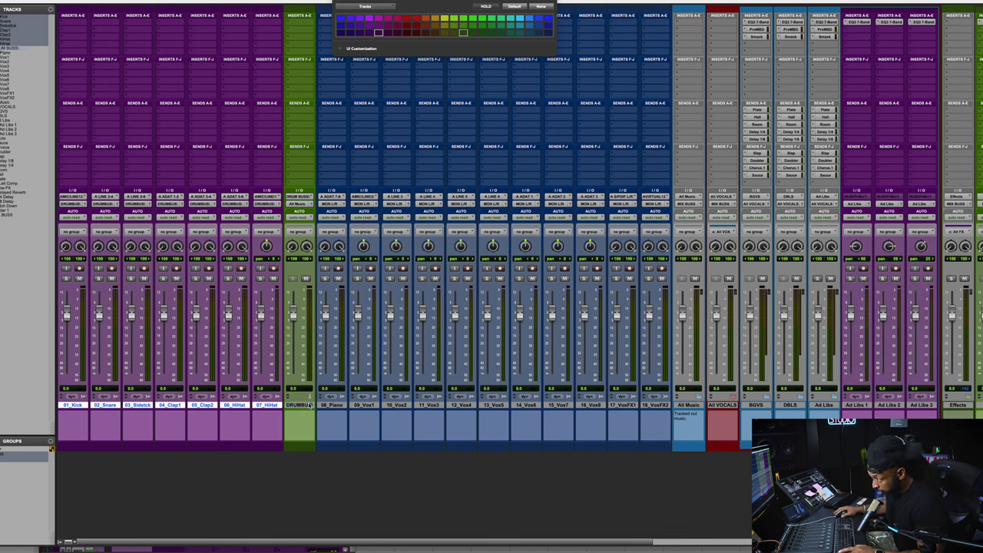
pyautogui.moveTo(299, 405); pyautogui.dragTo(316, 418)
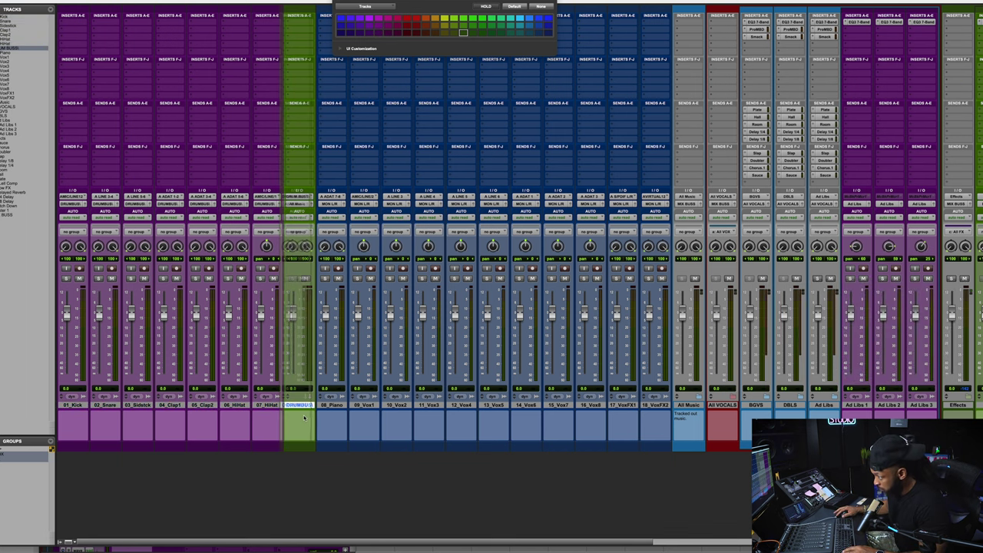
pyautogui.click(688, 405)
pyautogui.moveTo(688, 404); pyautogui.dragTo(55, 413)
# Step: Move the tracks from 01_Kick through DRUM BUSS into the All Music folder
pyautogui.click(107, 405)
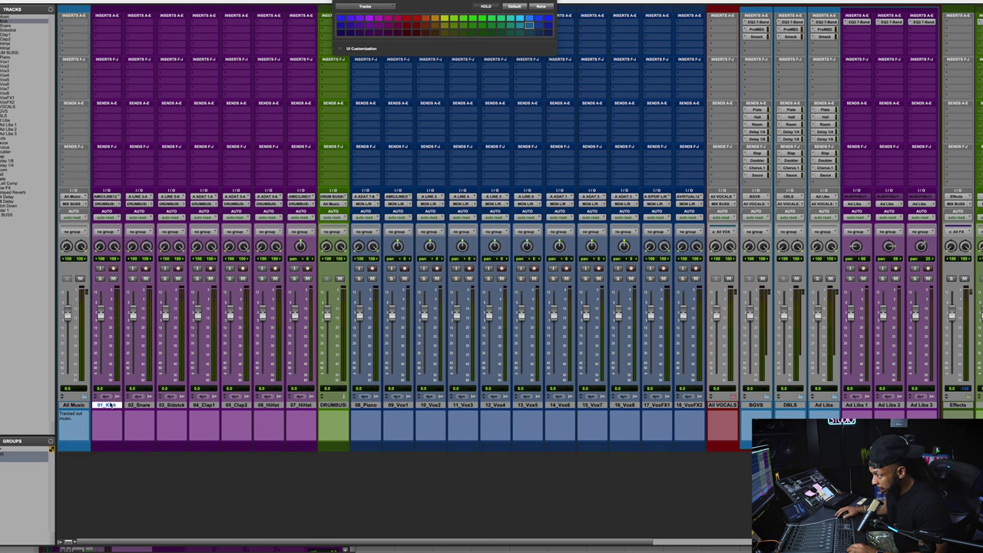
pyautogui.keyDown('shift'); pyautogui.click(333, 405); pyautogui.keyUp('shift')
pyautogui.moveTo(112, 413); pyautogui.dragTo(70, 413)
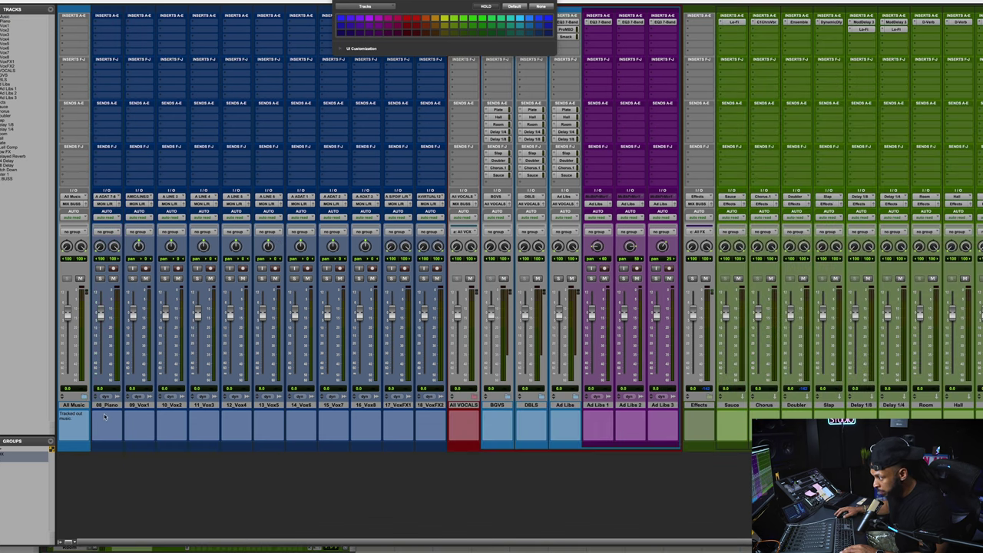
# Step: Place 08_Piano in the All Music folder after DRUM BUSS, colour it bright magenta and close the colour palette
pyautogui.click(108, 405)
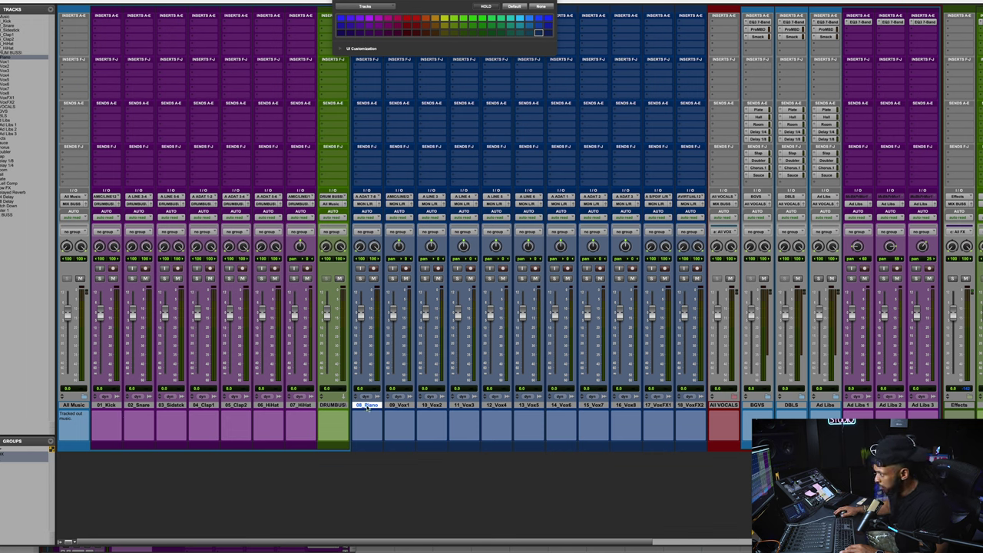
pyautogui.click(67, 415)
pyautogui.click(69, 412)
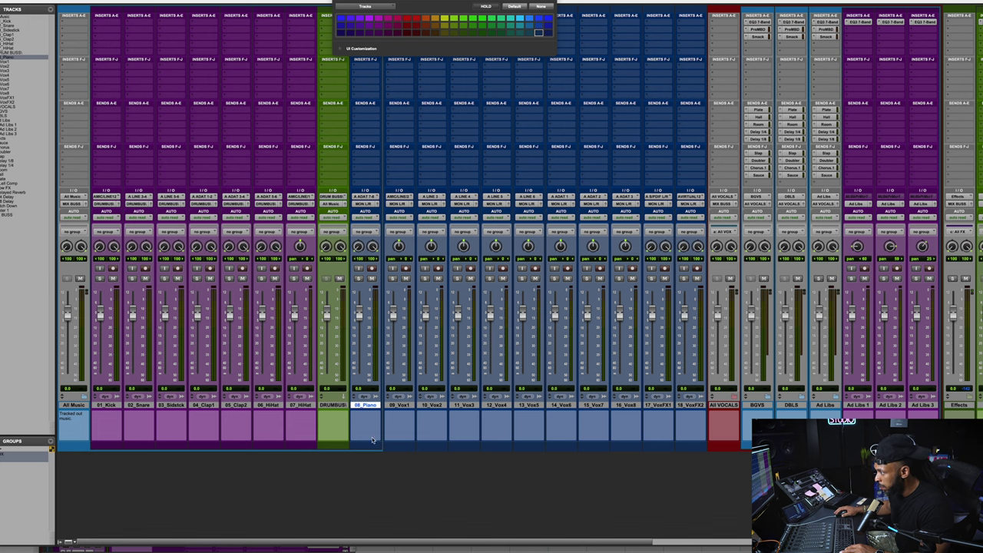
pyautogui.click(377, 18)
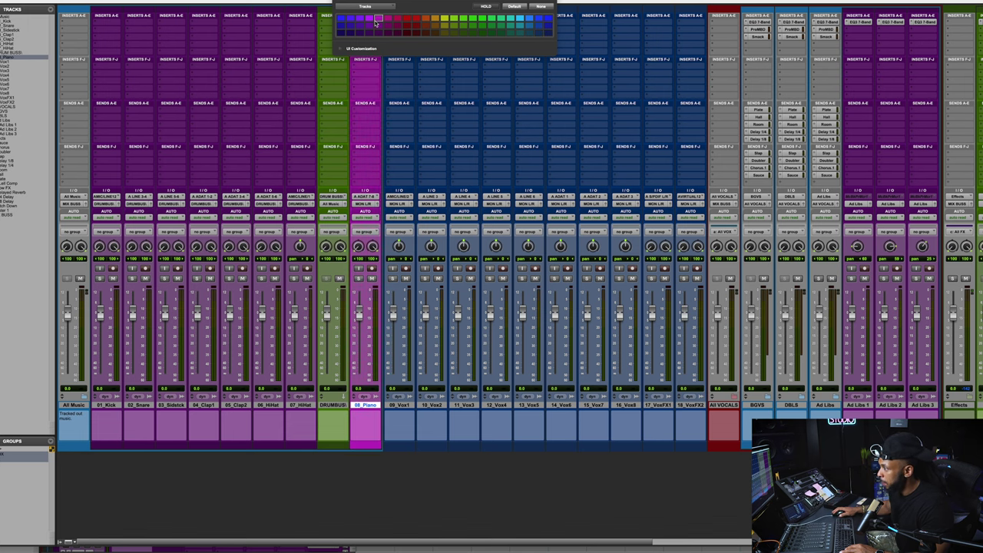
pyautogui.click(335, 3)
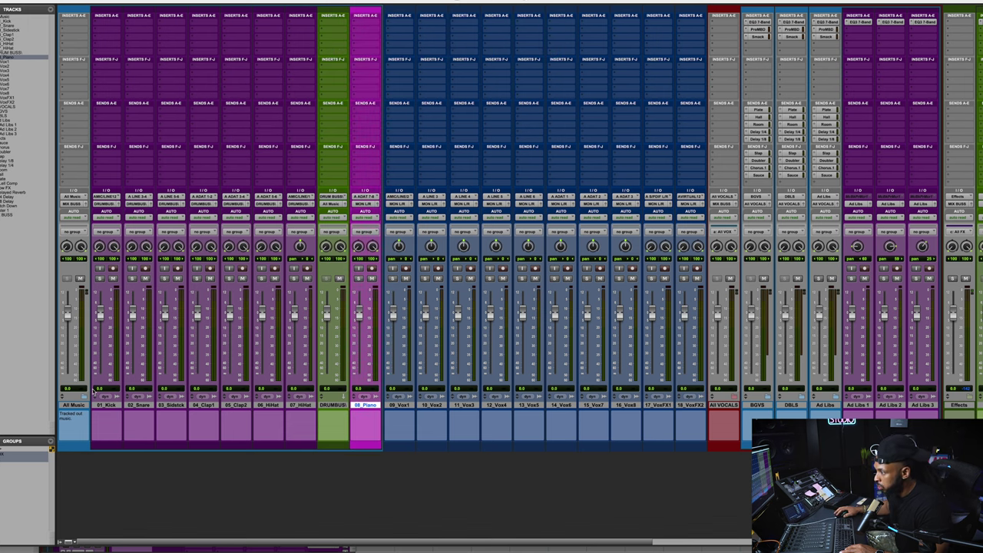
# Step: Move the All VOCALS folder ahead of 09_Vox1, select 09_Vox1 and return to the Edit window
pyautogui.hscroll(5, 83, 402)
pyautogui.click(441, 407)
pyautogui.moveTo(434, 407); pyautogui.dragTo(99, 416)
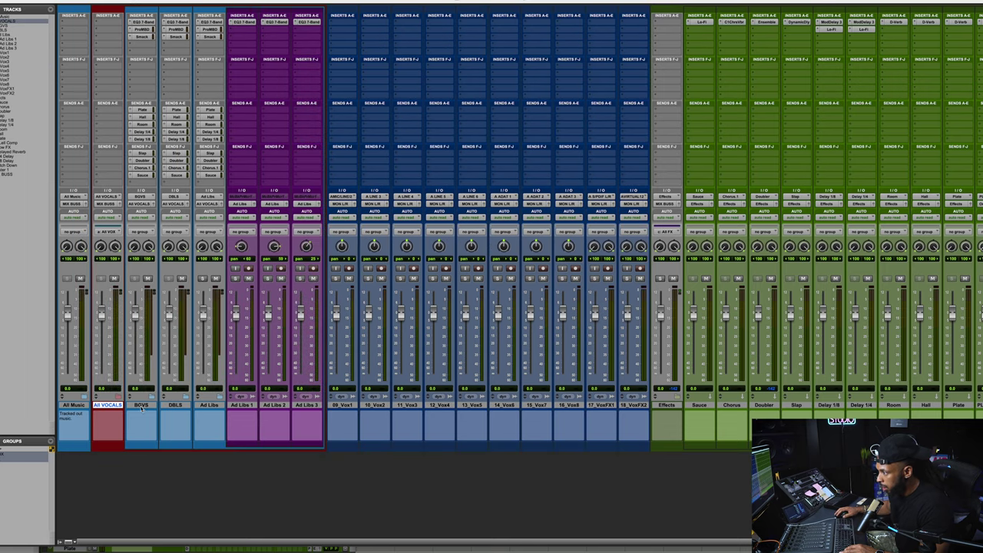
pyautogui.click(345, 406)
pyautogui.press('super+equal')
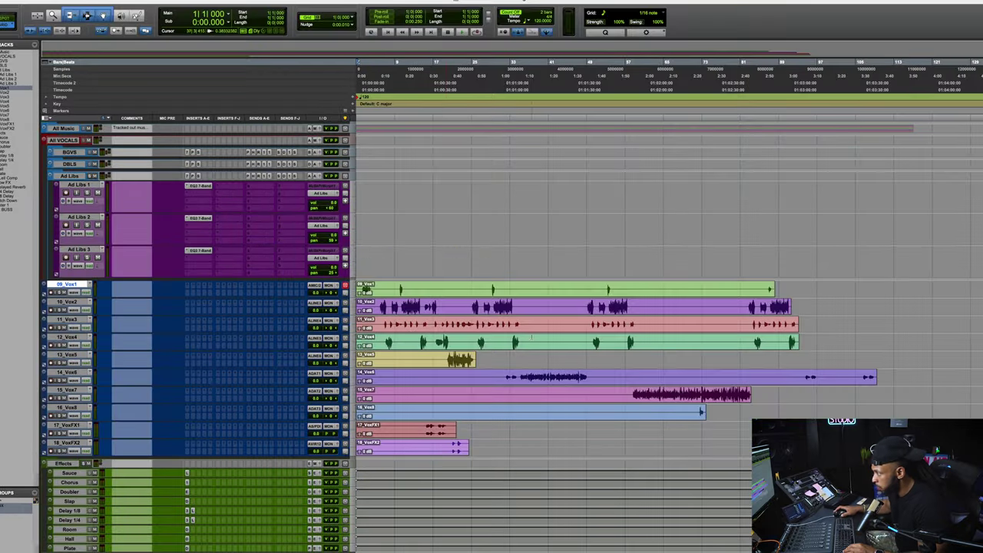
# Step: Audition the opening vocal clips and move 12_Vox4 above 11_Vox3
pyautogui.press('space')
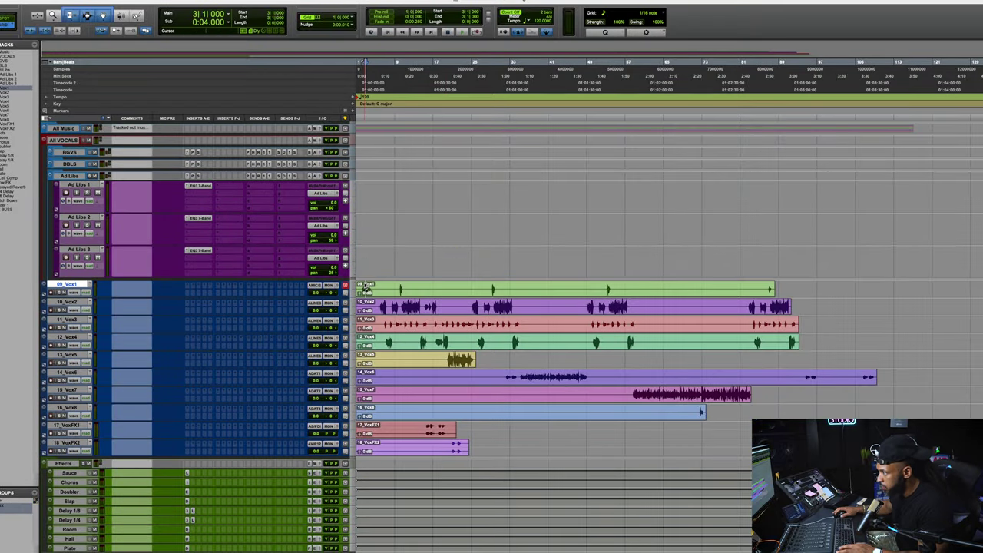
pyautogui.click(380, 289)
pyautogui.click(389, 342)
pyautogui.click(423, 341)
pyautogui.press('space')
pyautogui.press('space')
pyautogui.moveTo(66, 338); pyautogui.dragTo(65, 323)
# Step: Continue auditioning the vocals and move 13_Vox5 directly above 11_Vox3
pyautogui.click(386, 342)
pyautogui.press('space')
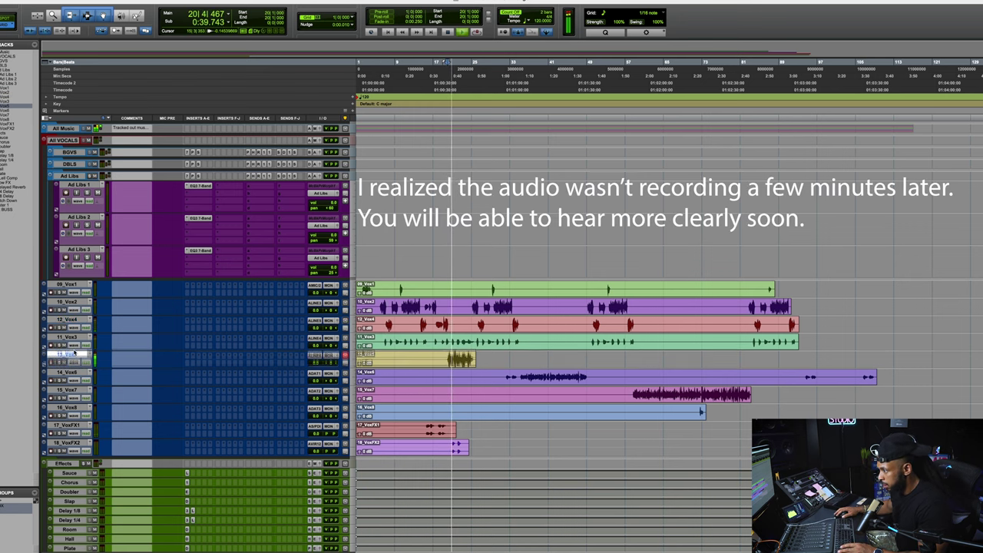
pyautogui.moveTo(74, 356); pyautogui.dragTo(70, 338)
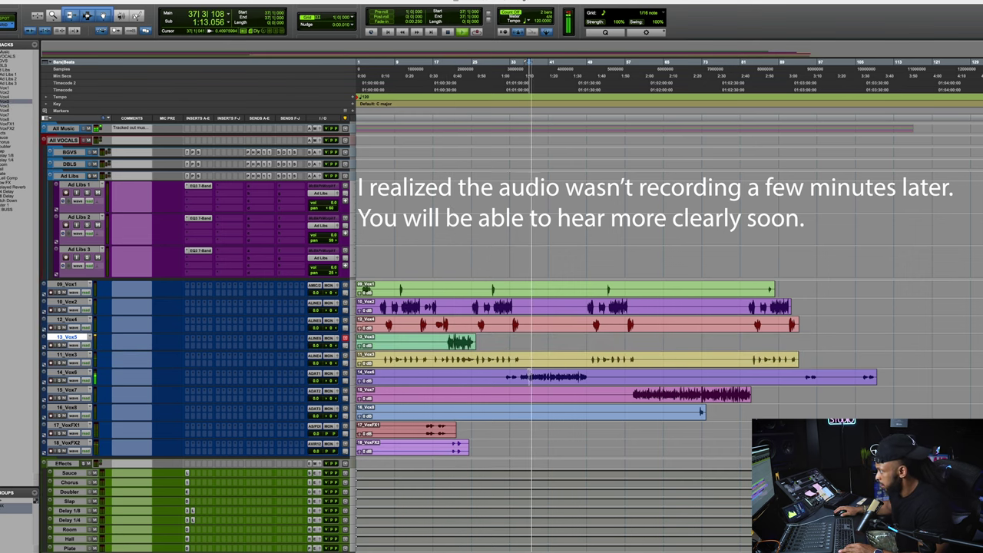
# Step: Audition the 15_Vox7 and 17_VoxFX1 clips, and place the cursor at bar 37 on 14_Vox6
pyautogui.click(653, 377)
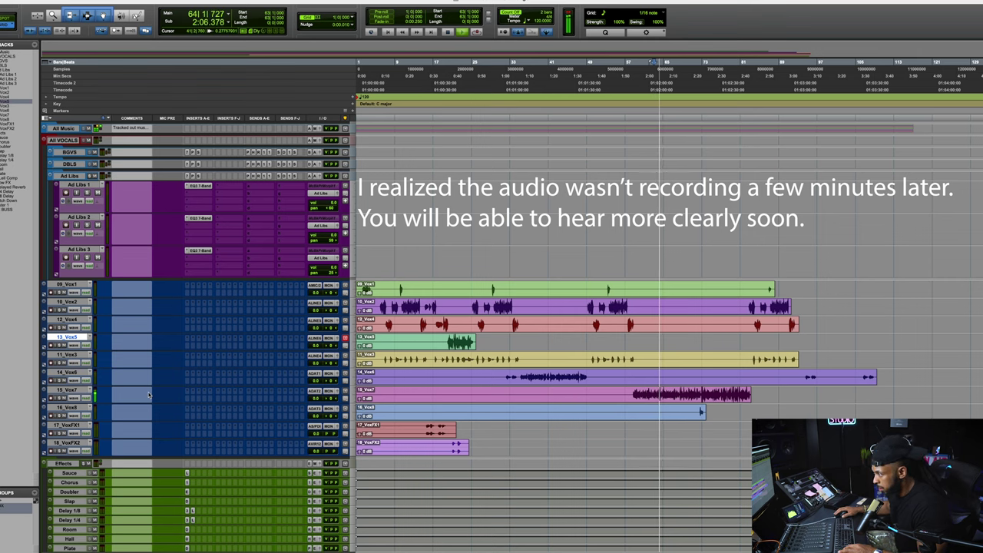
pyautogui.click(429, 426)
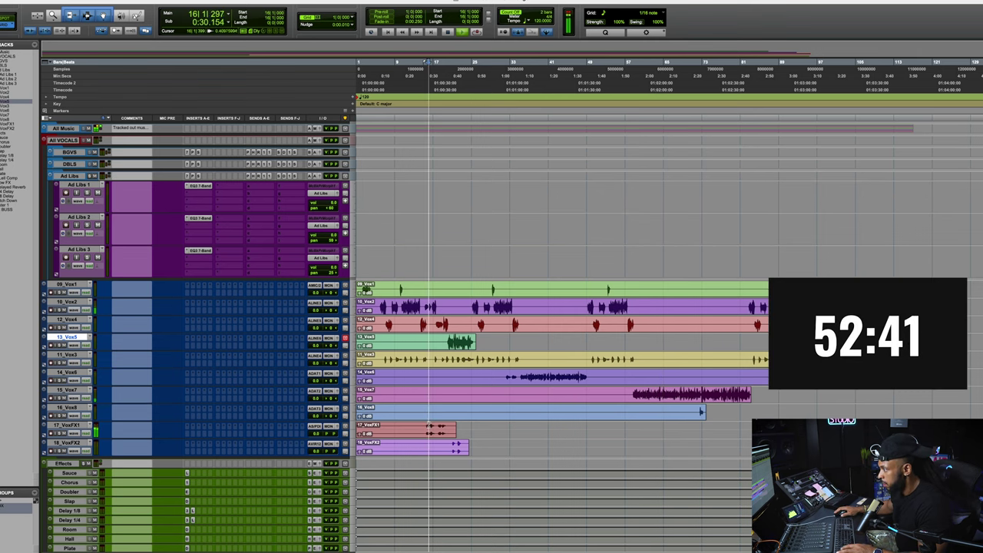
pyautogui.click(530, 376)
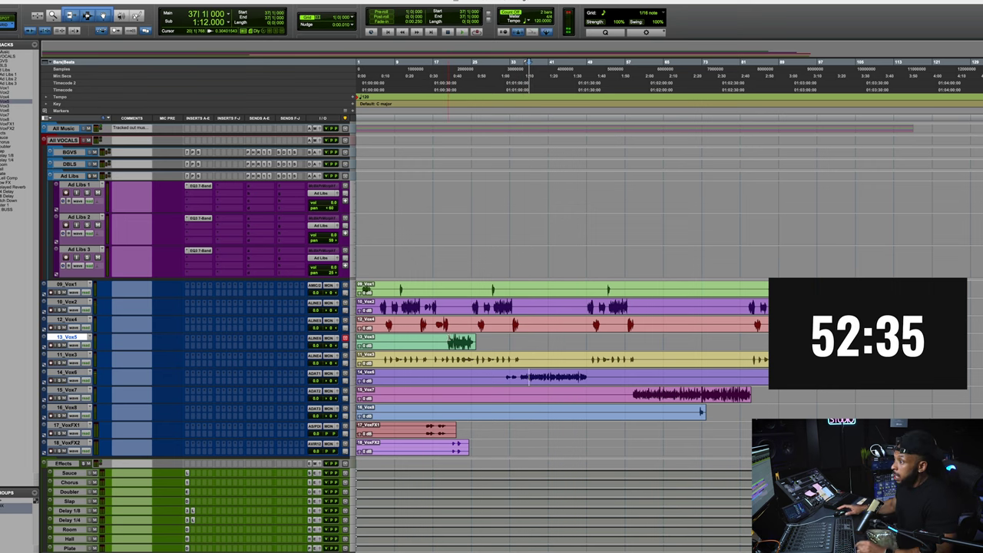
# Step: Hide and make inactive the BGVS, DBLS and Ad Libs folders inside All VOCALS
pyautogui.click(70, 177)
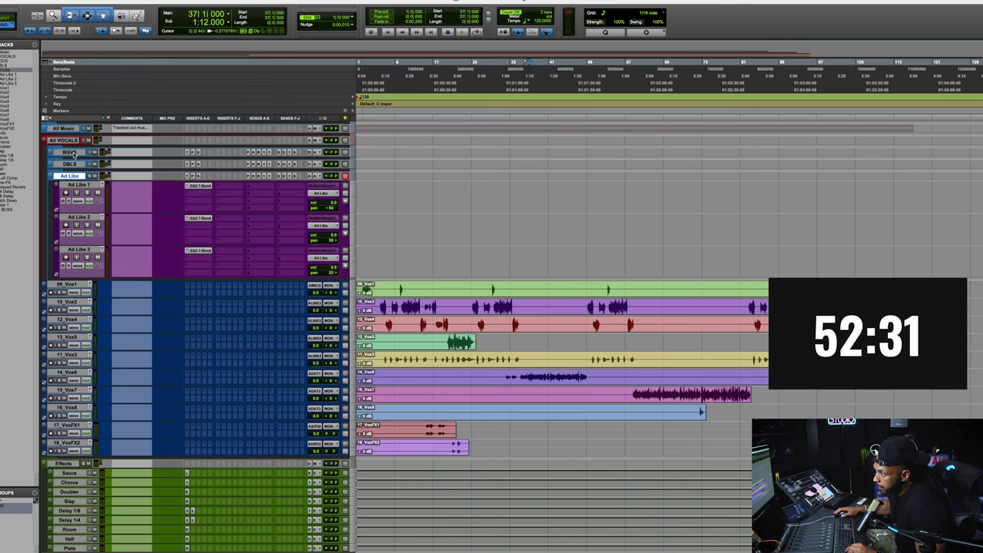
pyautogui.keyDown('shift'); pyautogui.click(71, 153); pyautogui.keyUp('shift')
pyautogui.rightClick(80, 152)
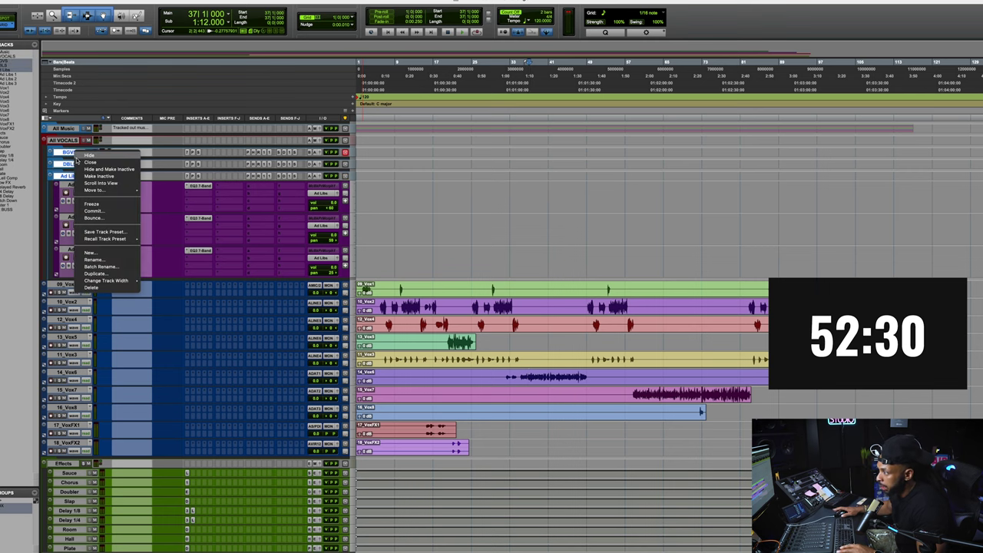
pyautogui.click(126, 170)
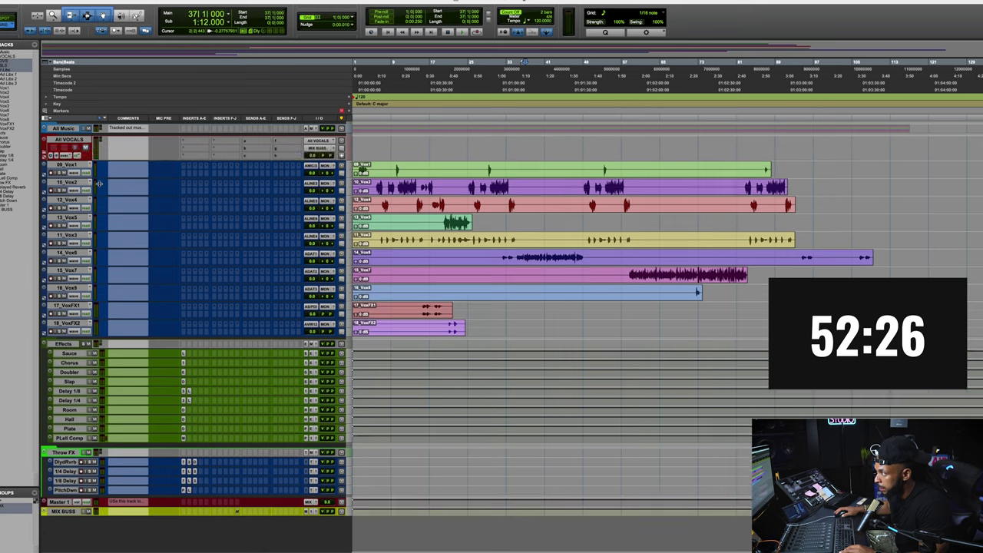
# Step: Increase the track height of the All VOCALS folder and select 09_Vox1
pyautogui.moveTo(98, 183); pyautogui.dragTo(98, 191)
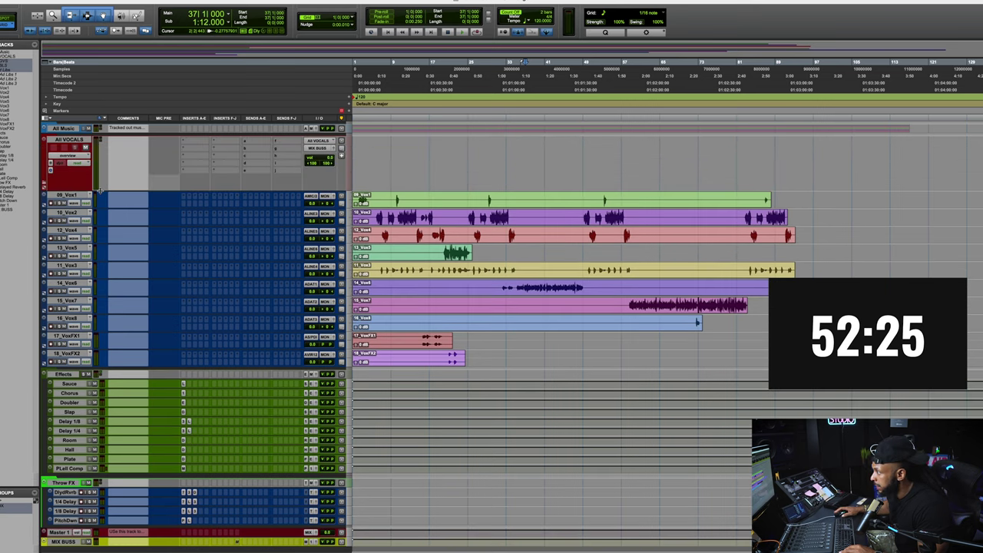
pyautogui.click(79, 140)
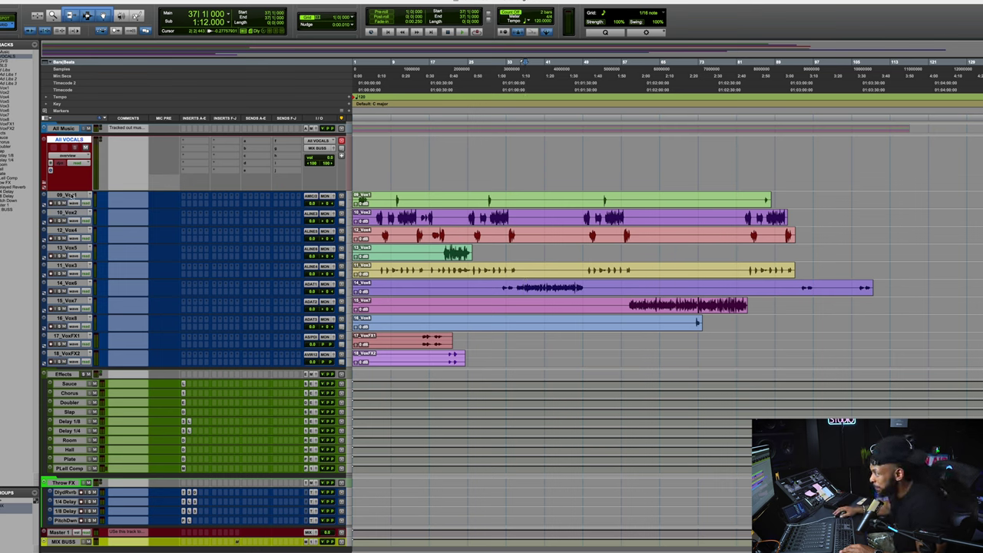
pyautogui.click(70, 196)
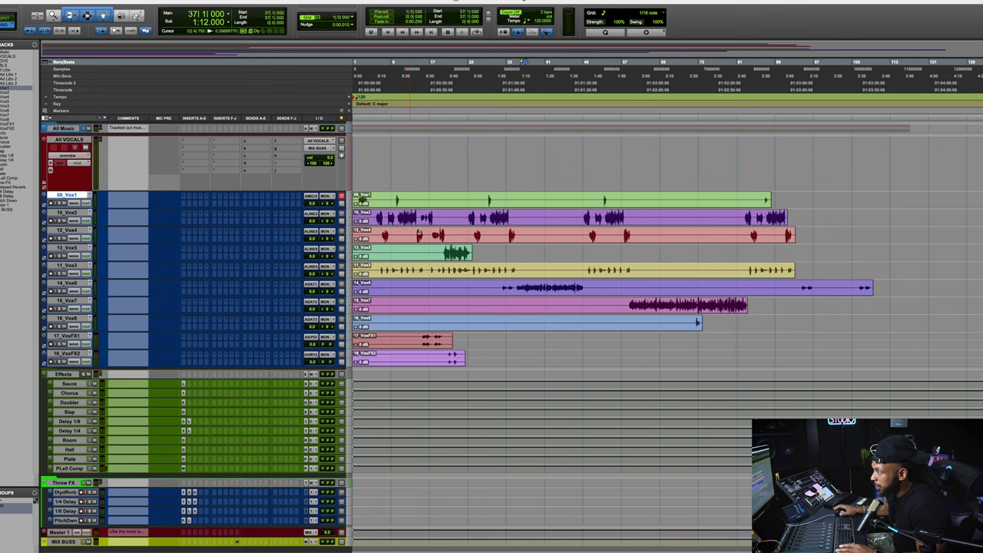
# Step: Increase the track height of the Effects and Throw FX folders and collapse both
pyautogui.click(60, 375)
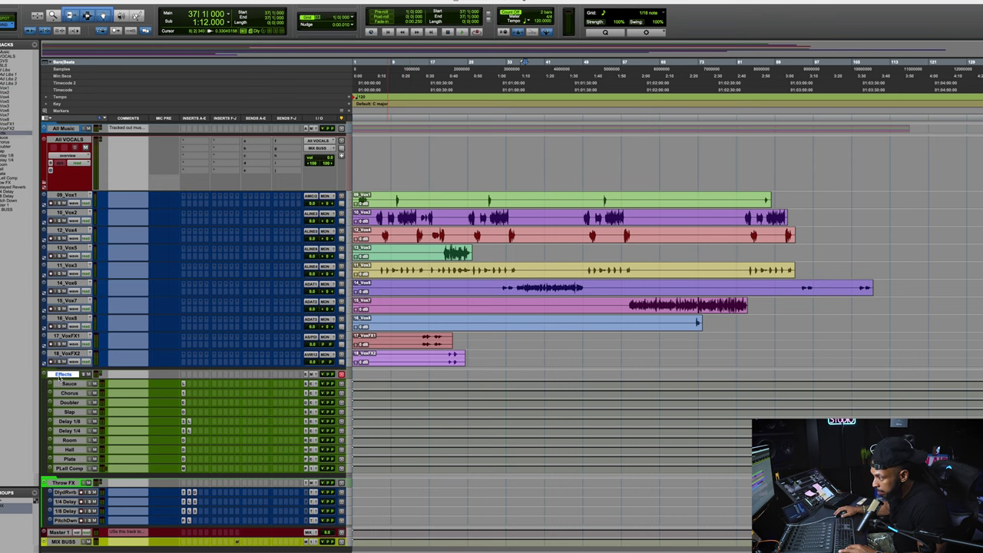
pyautogui.hotkey('ctrl', 'Up')
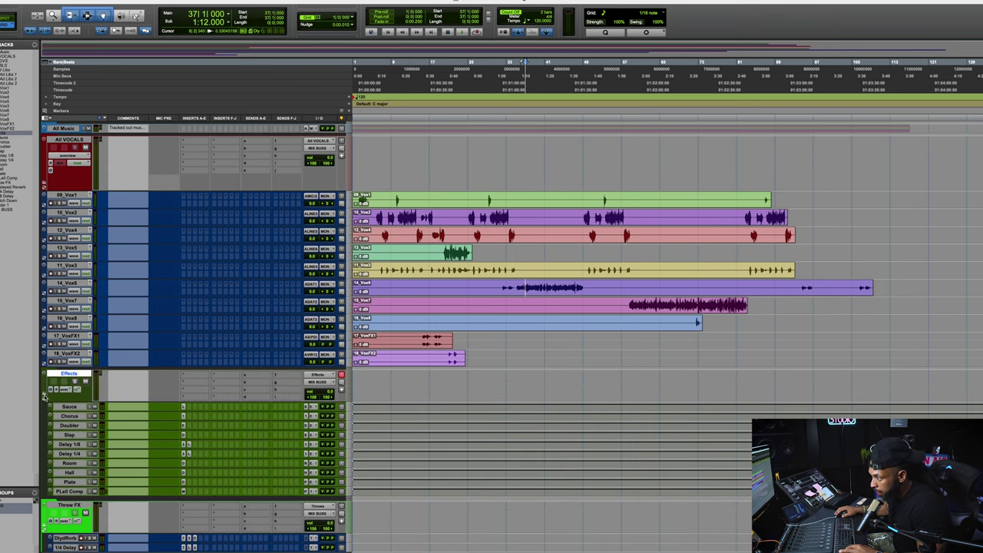
pyautogui.click(44, 396)
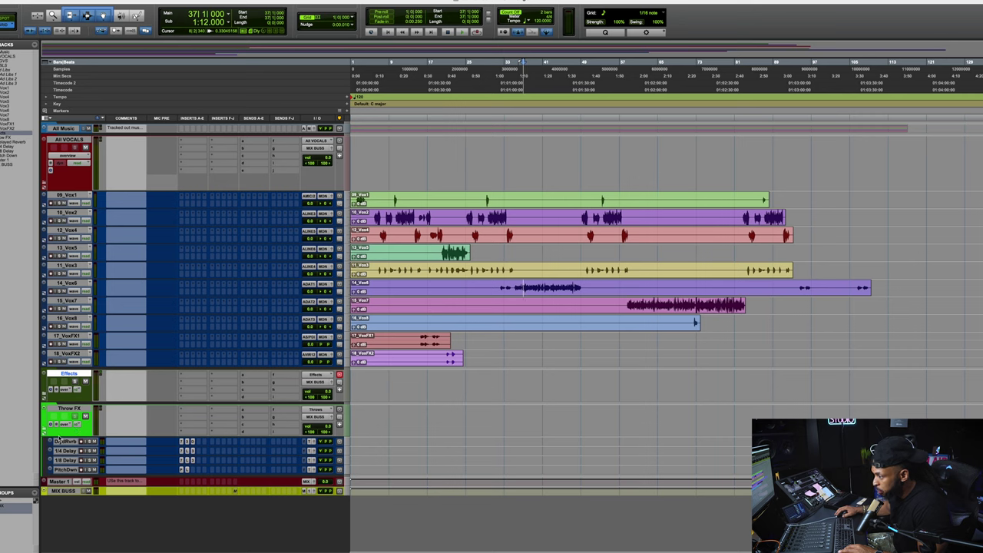
pyautogui.click(45, 431)
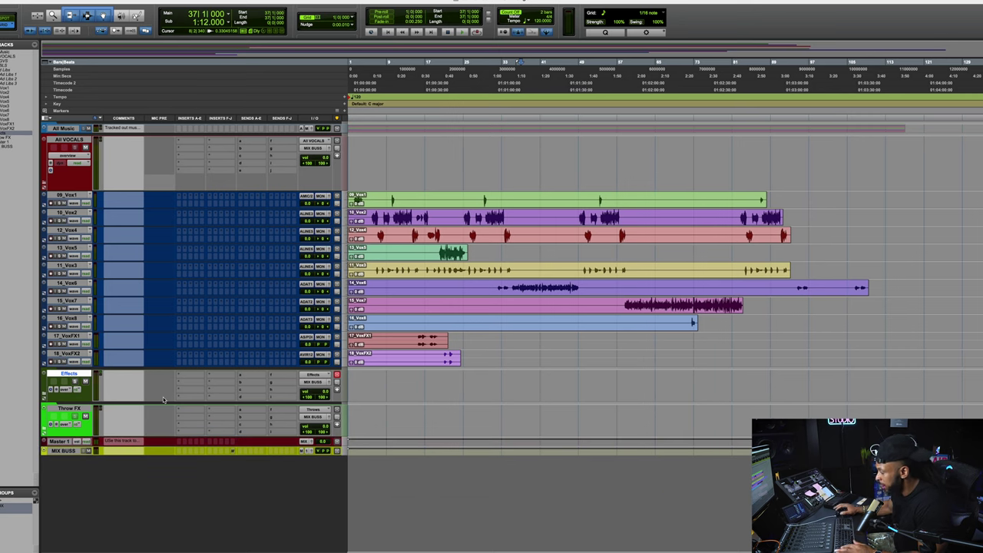
# Step: In the Mix window, move the tracks from 09_Vox1 through 18_VoxFX2 into the All VOCALS folder, collapse it and mute it
pyautogui.hotkey('ctrl', '[')
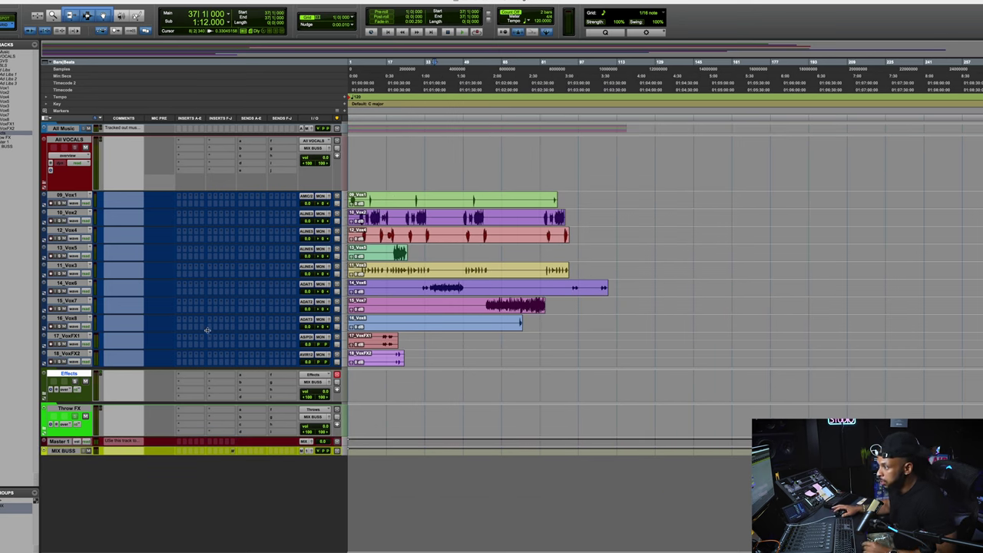
pyautogui.hotkey('ctrl', '=')
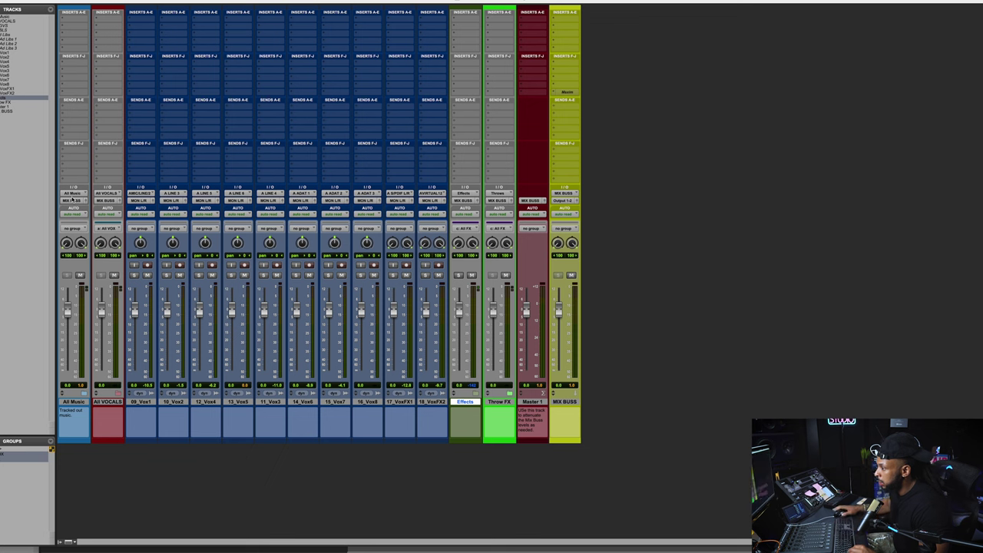
pyautogui.click(147, 405)
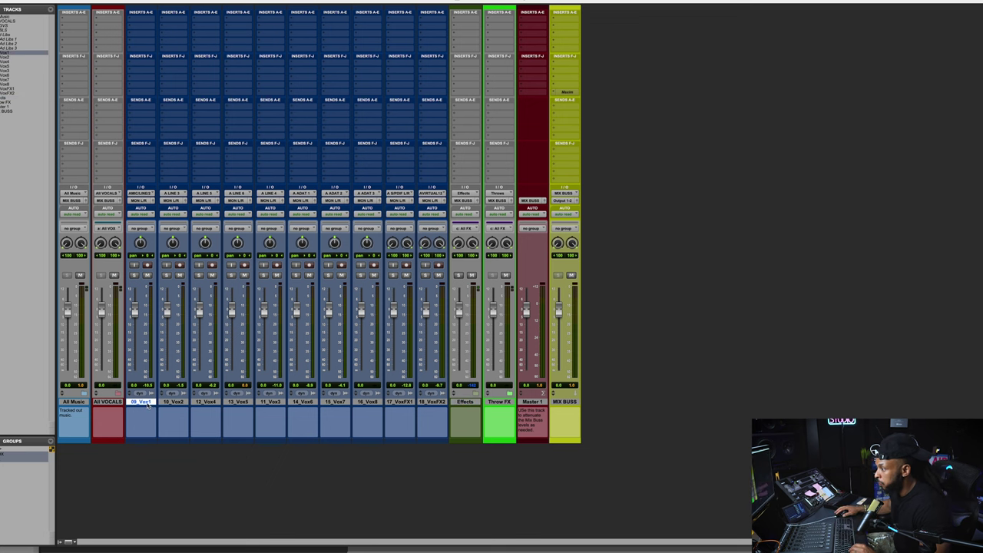
pyautogui.keyDown('shift'); pyautogui.click(421, 405); pyautogui.keyUp('shift')
pyautogui.moveTo(119, 402); pyautogui.dragTo(108, 408)
pyautogui.click(118, 403)
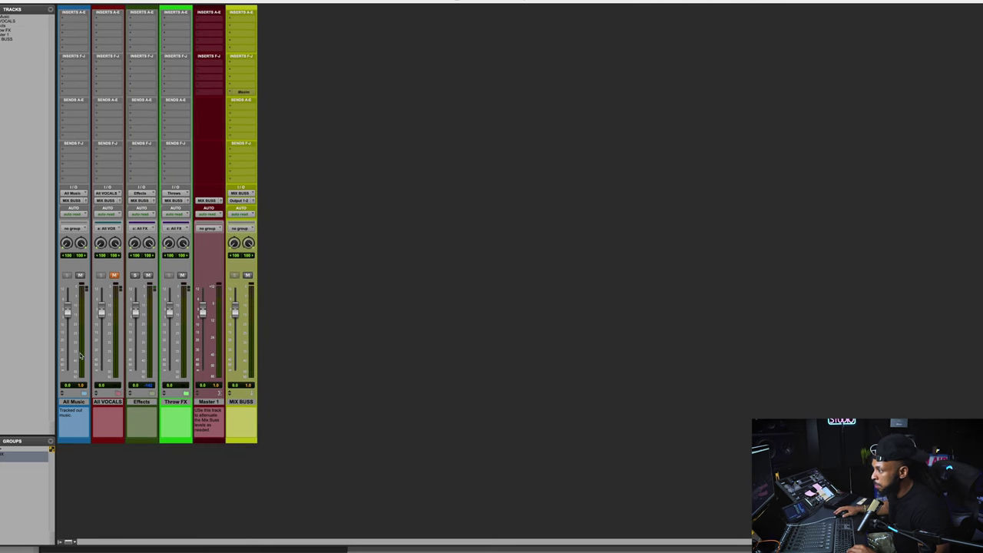
# Step: Expand the All Music folder, return to the Edit window and play the music from the start
pyautogui.click(79, 391)
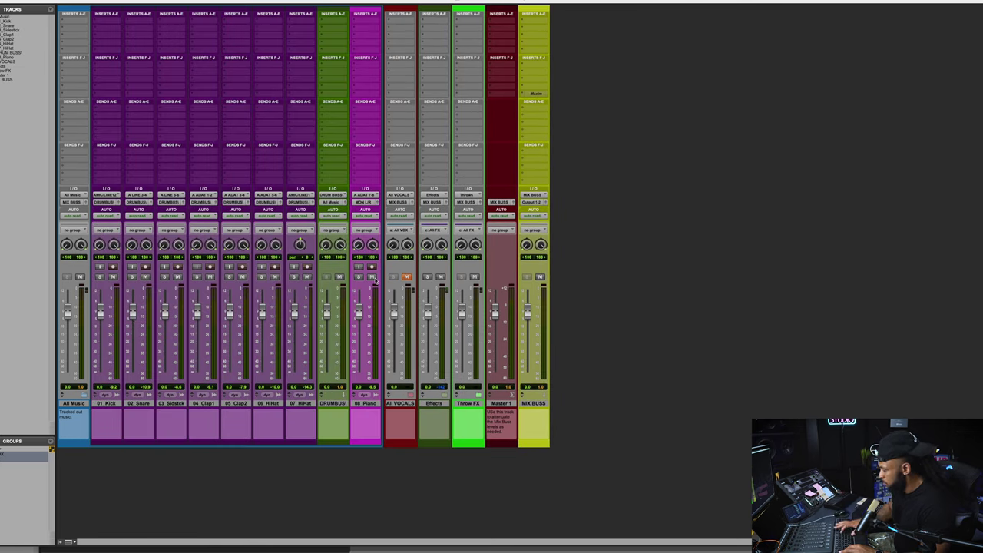
pyautogui.press('super+equal')
pyautogui.click(382, 63)
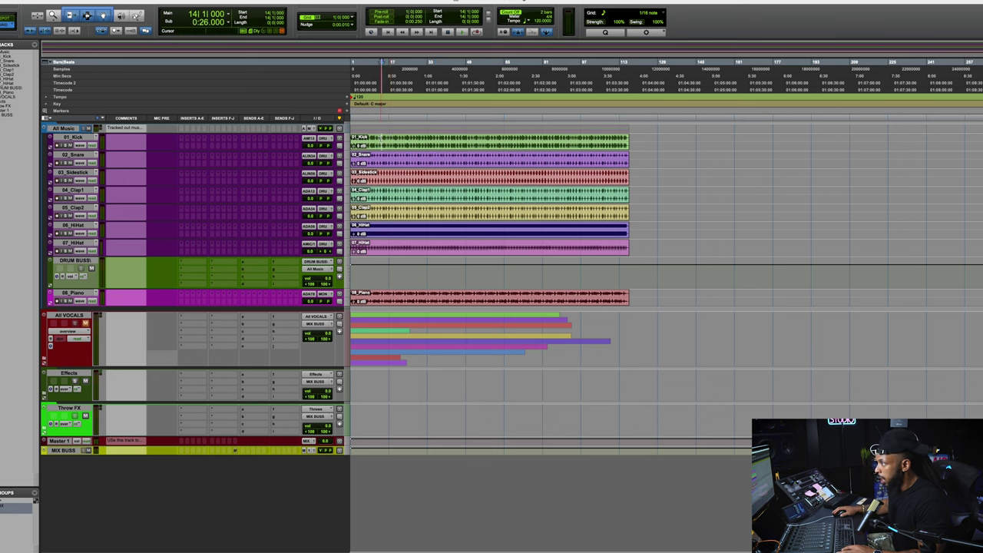
pyautogui.press('super+bracketright')
pyautogui.press('super+bracketright')
pyautogui.press('super+bracketright')
pyautogui.press('super+bracketright')
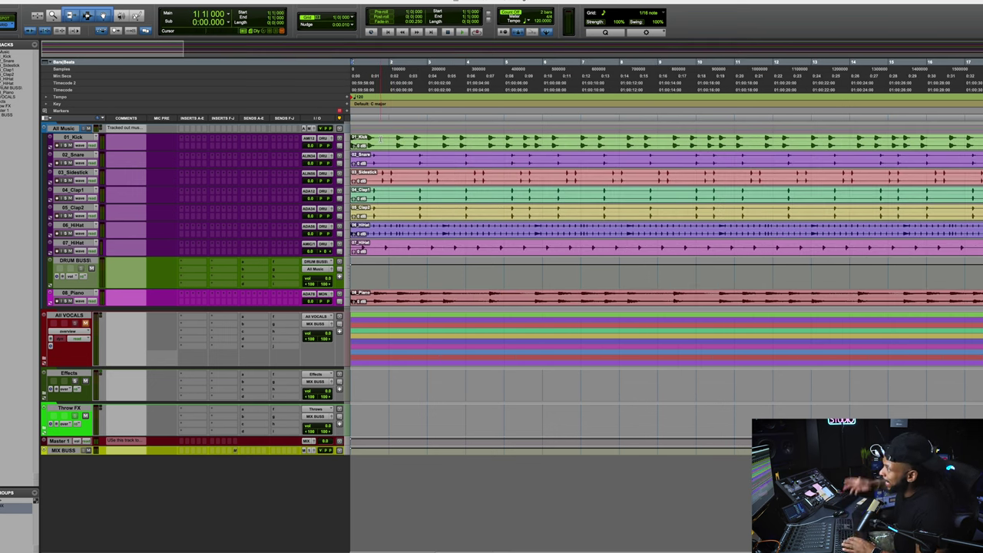
pyautogui.press('space')
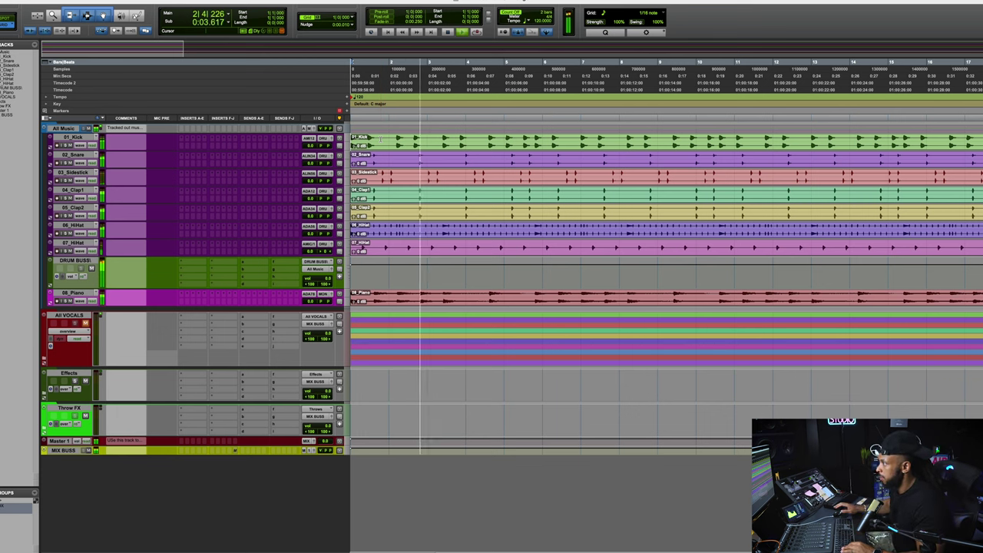
pyautogui.press('space')
pyautogui.press('space')
pyautogui.press('super+bracketleft')
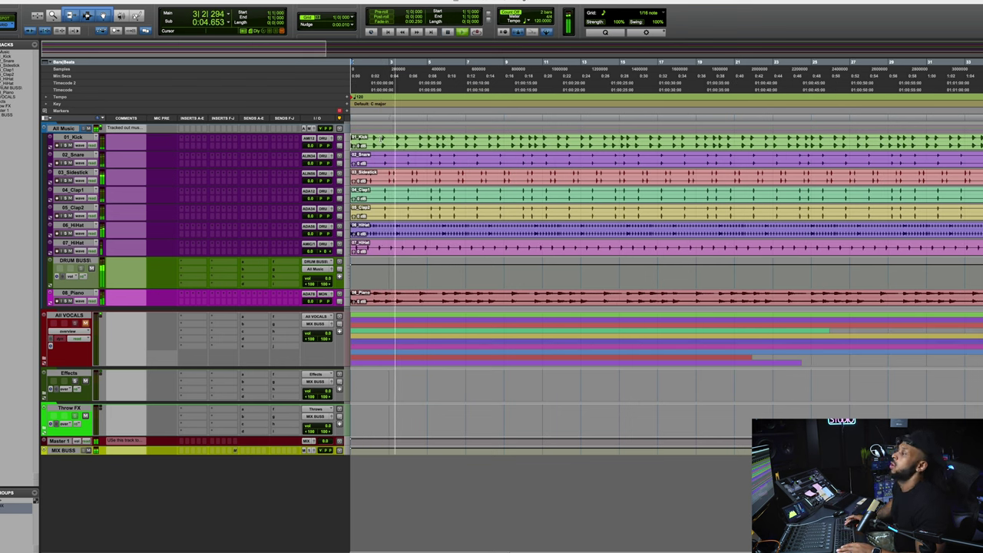
# Step: Select 01_Kick from the session start to about 3|2|707 and separate the clip there
pyautogui.hotkey('shift', 'Return')
pyautogui.press('super+bracketright')
pyautogui.press('super+bracketright')
pyautogui.press('super+bracketright')
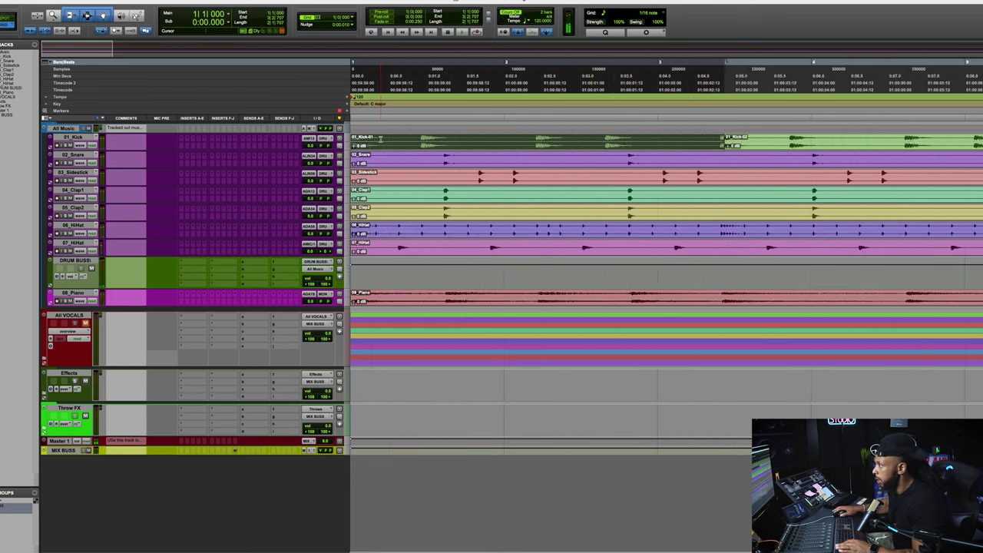
pyautogui.press('super+bracketleft')
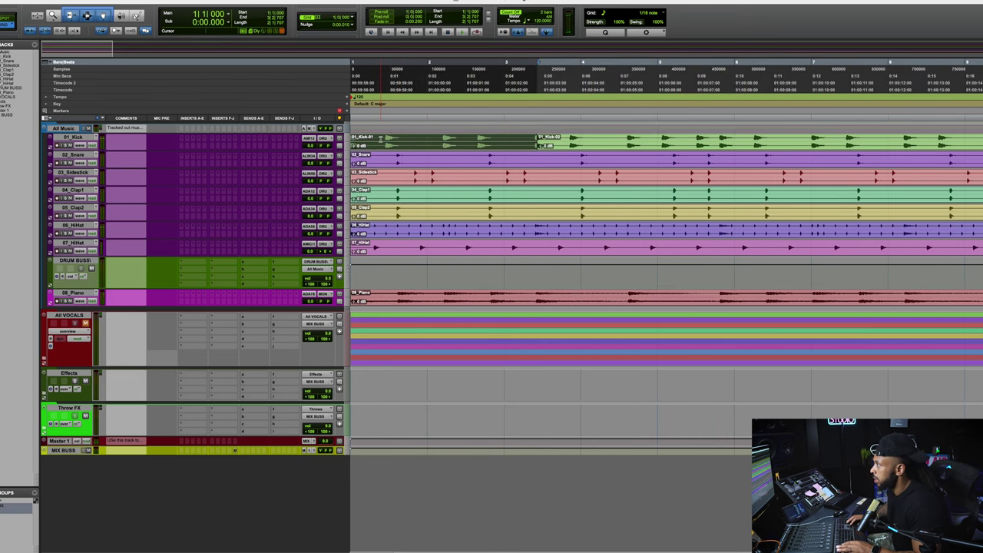
pyautogui.press('super+bracketright')
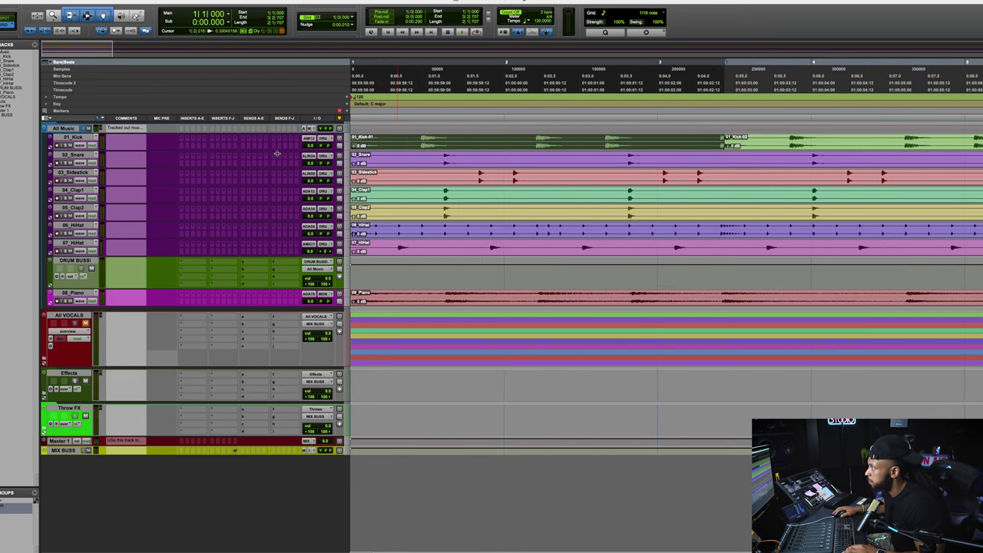
# Step: Enlarge the 01_Kick track, undo the clip split and align the selection's end with the kick transient at about 3|2|624
pyautogui.hotkey('ctrl', 'Up')
pyautogui.click(782, 158)
pyautogui.press('super+bracketright')
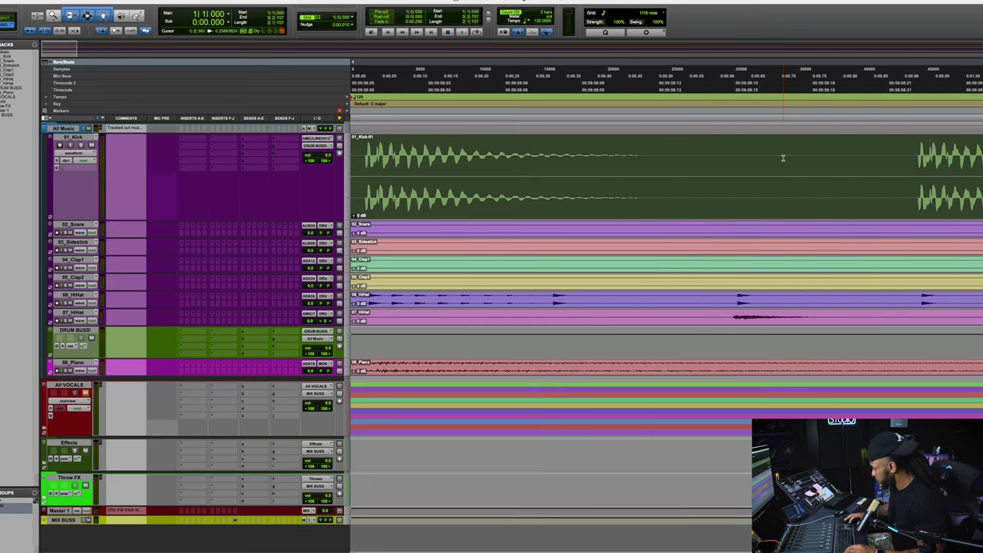
pyautogui.hotkey('ctrl', 'Tab')
pyautogui.moveTo(648, 149); pyautogui.dragTo(651, 145)
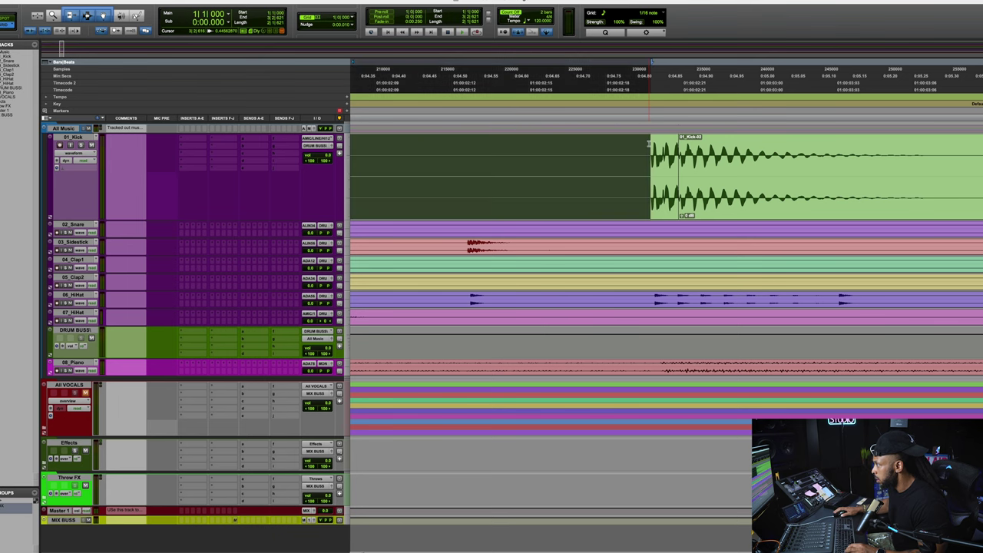
pyautogui.click(649, 146)
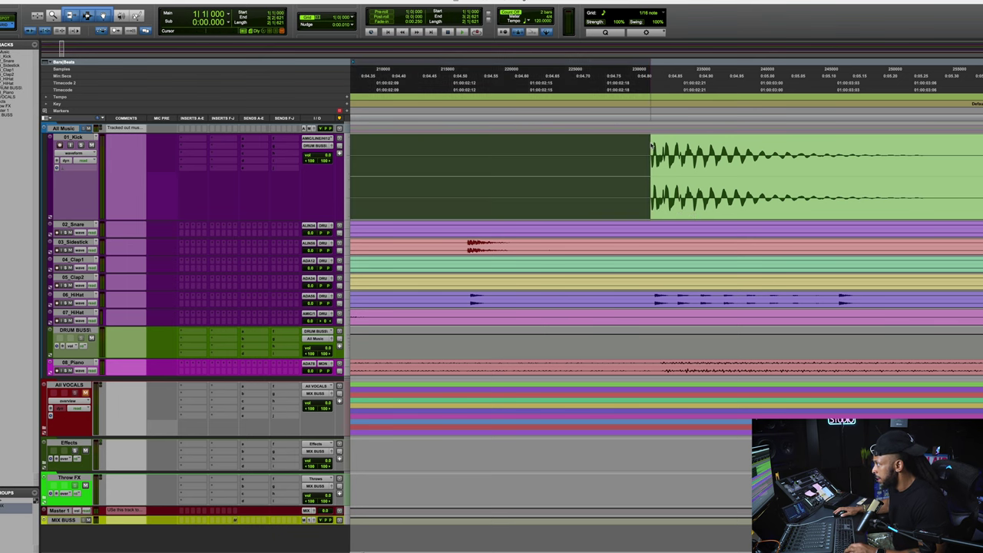
pyautogui.scroll(5, 652, 144)
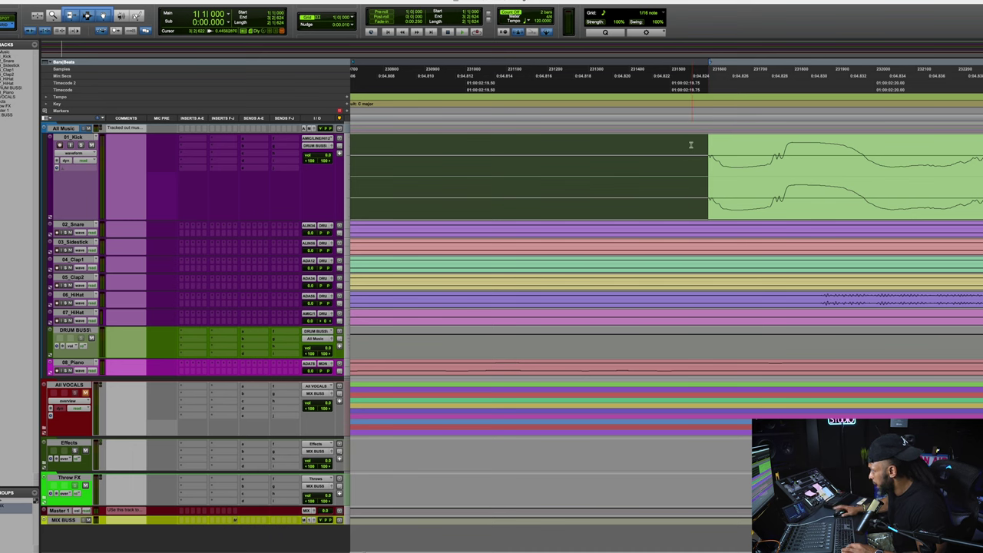
# Step: Trim the selection's start to the first kick transient at 1|1|048 and identify the selection as running from 1|1|000 to 3|1|000
pyautogui.press('Return')
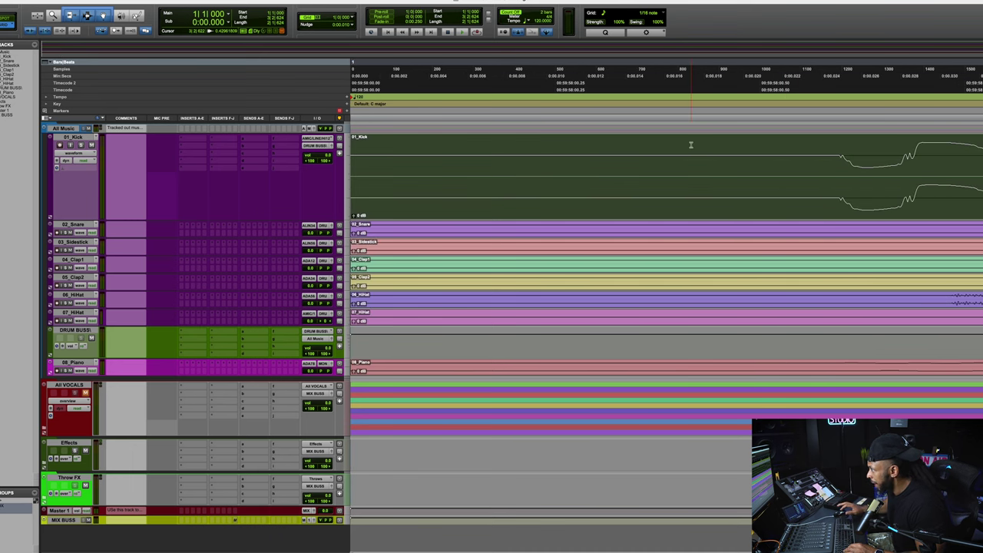
pyautogui.keyDown('shift'); pyautogui.click(840, 147); pyautogui.keyUp('shift')
pyautogui.press('super+i')
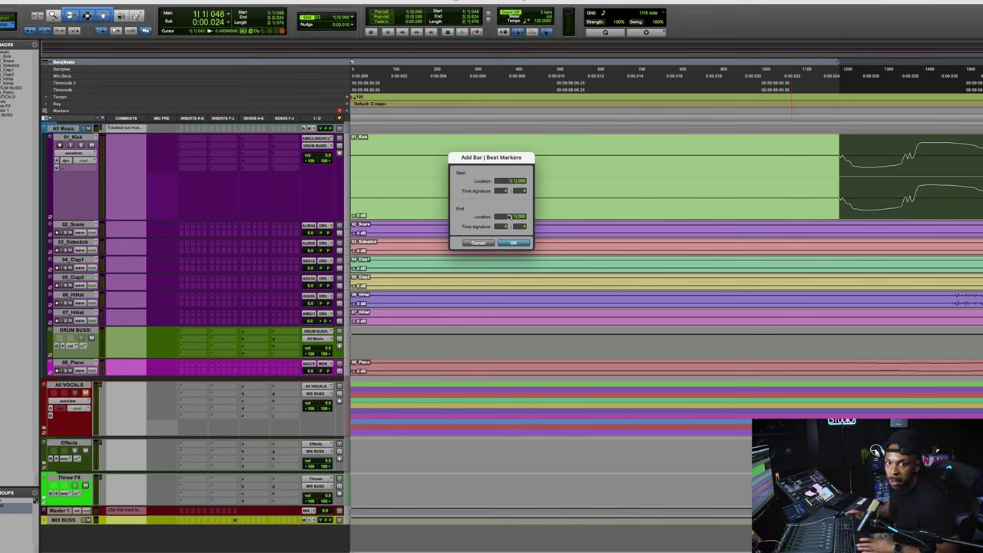
pyautogui.press('Return')
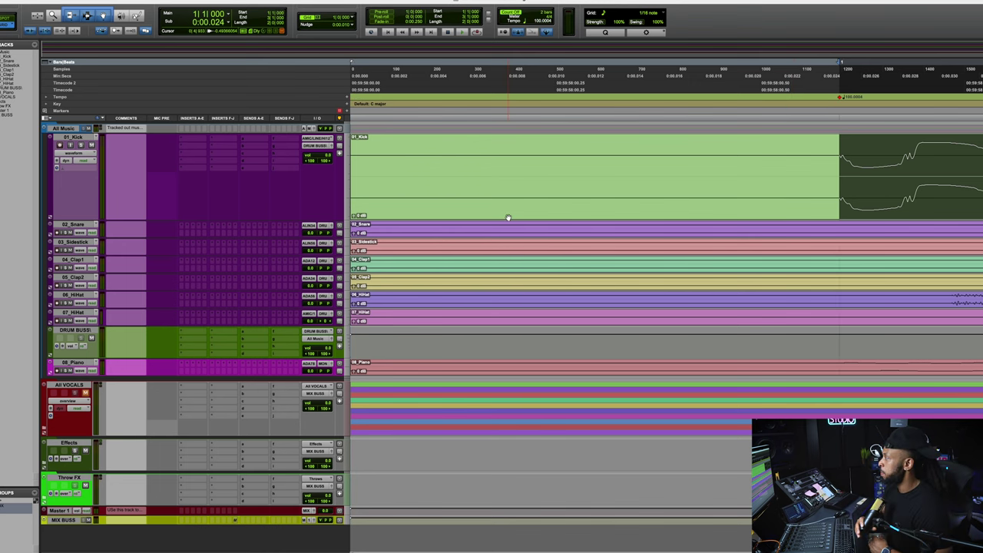
# Step: Open the settings of the Bar|Beat marker at bar 3, check them and close the dialog
pyautogui.press('super+bracketleft')
pyautogui.press('super+bracketleft')
pyautogui.press('super+bracketleft')
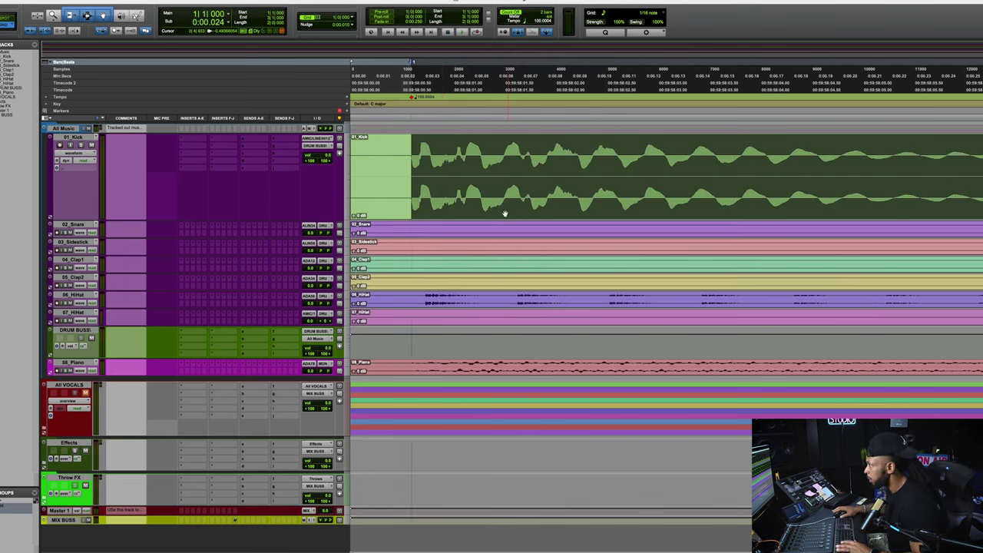
pyautogui.press('super+bracketleft')
pyautogui.press('super+bracketleft')
pyautogui.press('super+bracketleft')
pyautogui.press('super+bracketleft')
pyautogui.press('super+bracketleft')
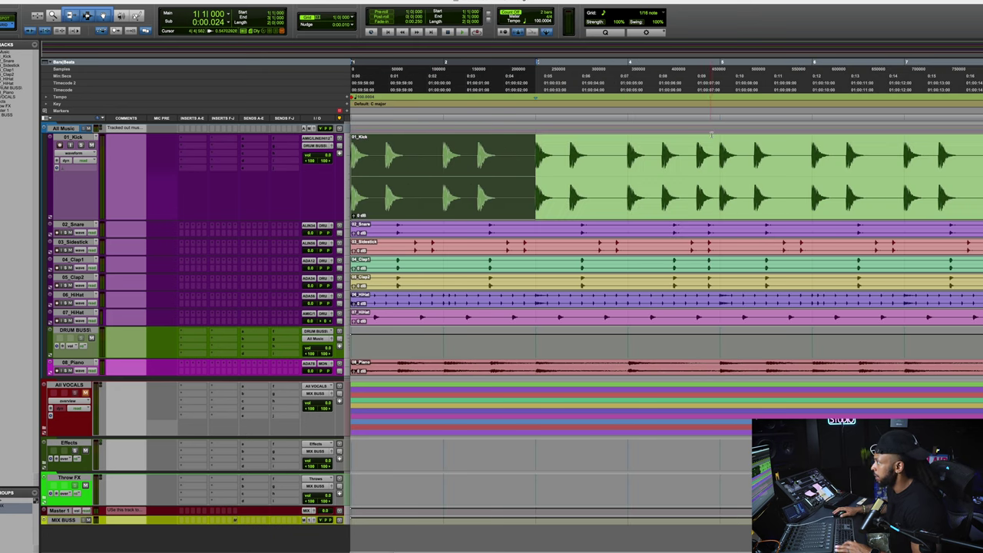
pyautogui.doubleClick(538, 99)
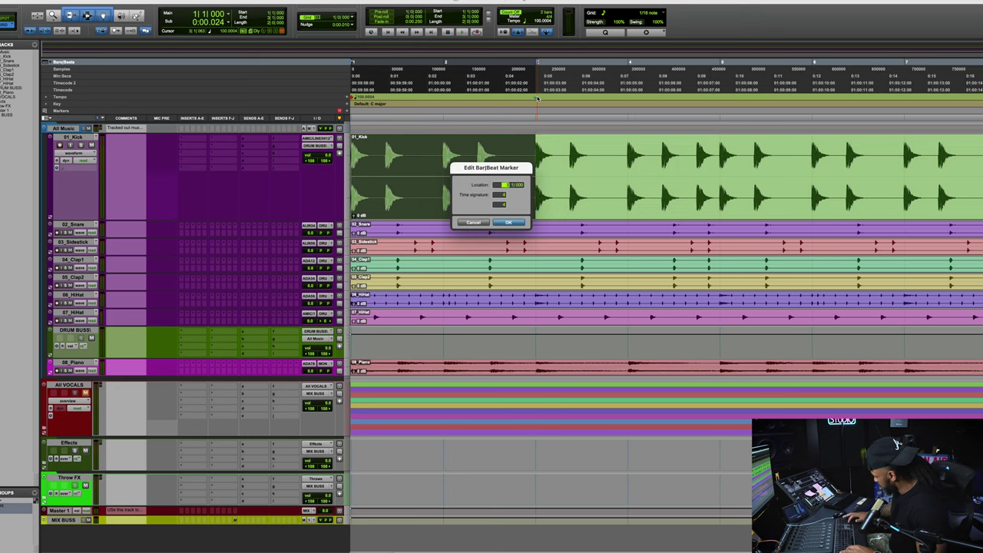
pyautogui.press('Return')
pyautogui.press('Return')
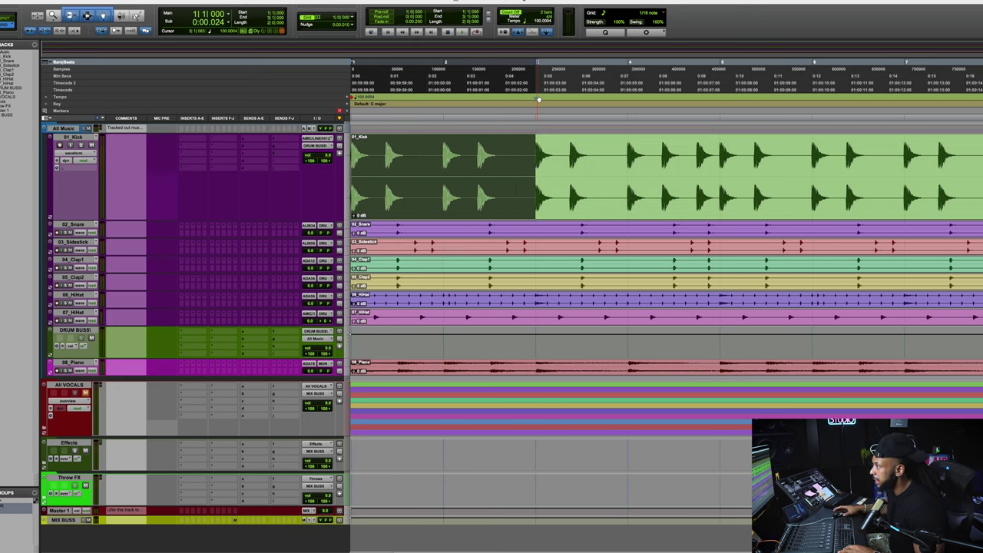
# Step: Set the tempo marker at the session start to 100 BPM
pyautogui.doubleClick(352, 99)
pyautogui.write('100')
pyautogui.press('Return')
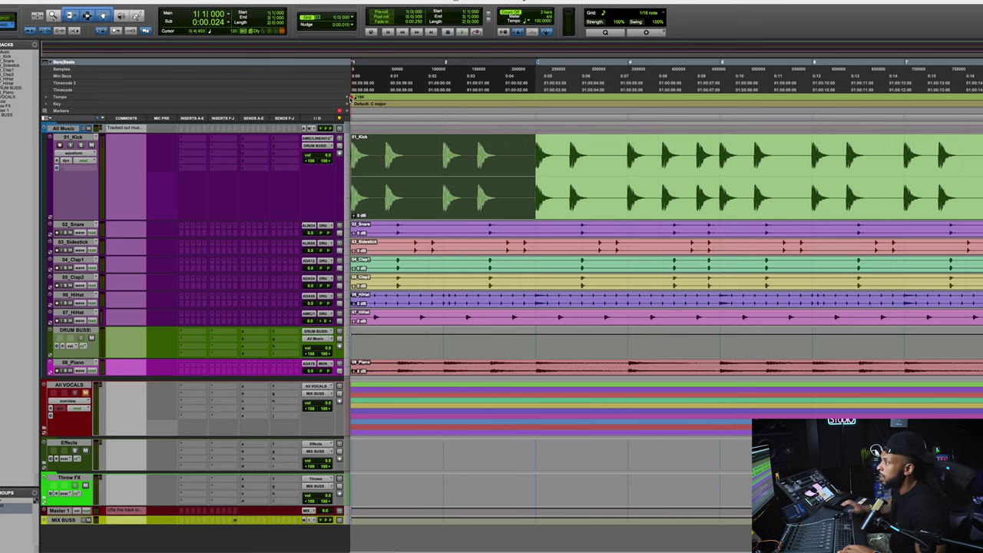
pyautogui.press('super+bracketleft')
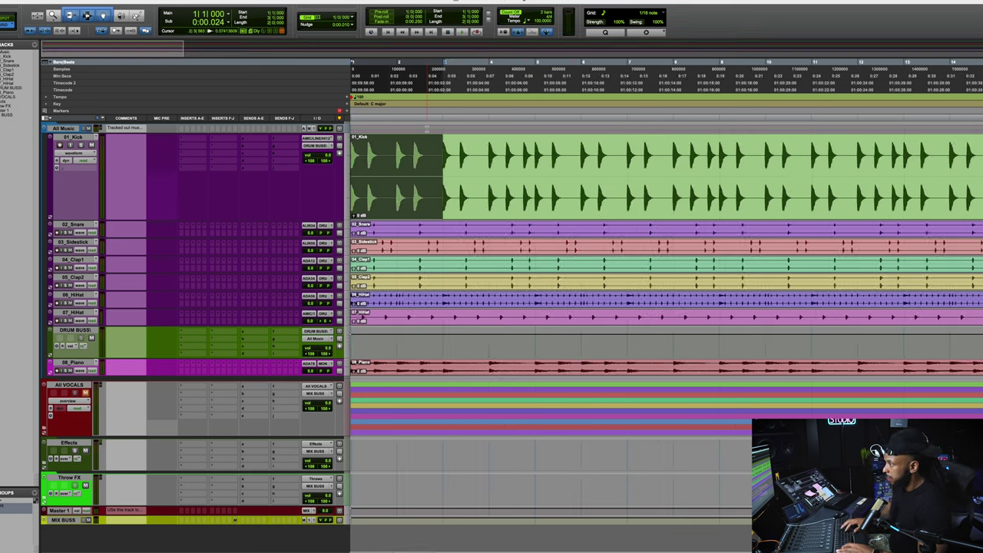
# Step: Return to the session start, show the Mix window and expand the All VOCALS folder
pyautogui.press('Return')
pyautogui.press('super+equal')
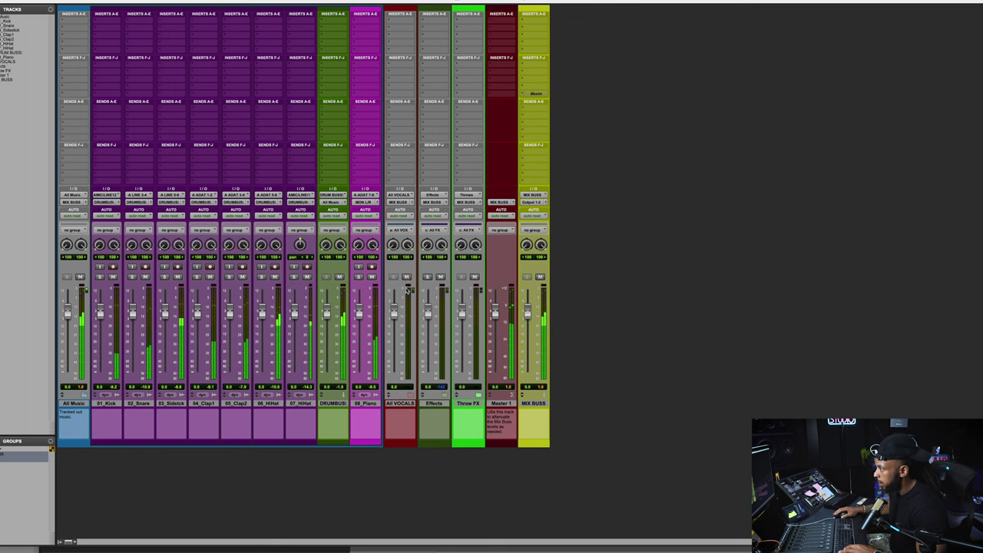
pyautogui.click(411, 396)
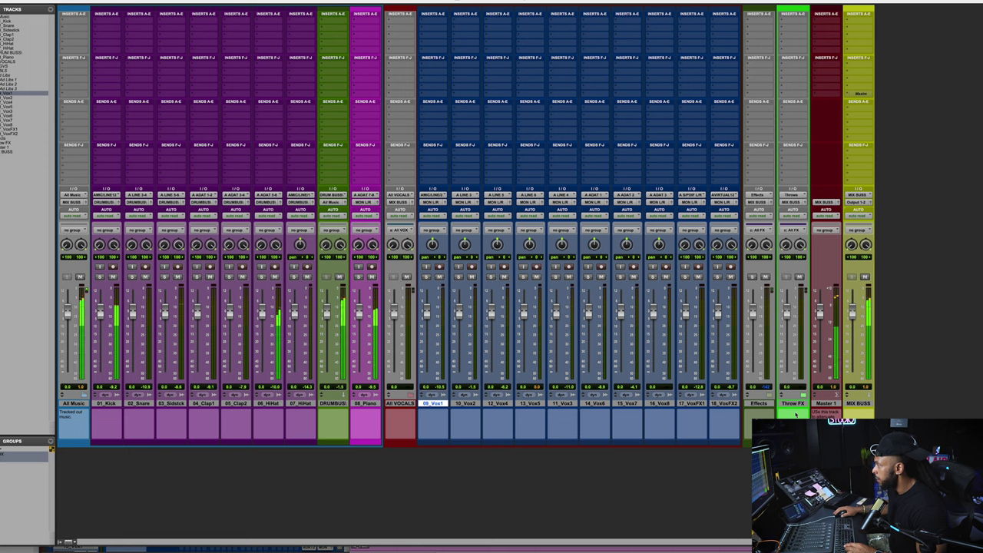
# Step: Route the outputs of all vocal tracks from 09_Vox1 through 18_VoxFX2 to All VOCALS (Stereo)
pyautogui.keyDown('shift'); pyautogui.click(726, 403); pyautogui.keyUp('shift')
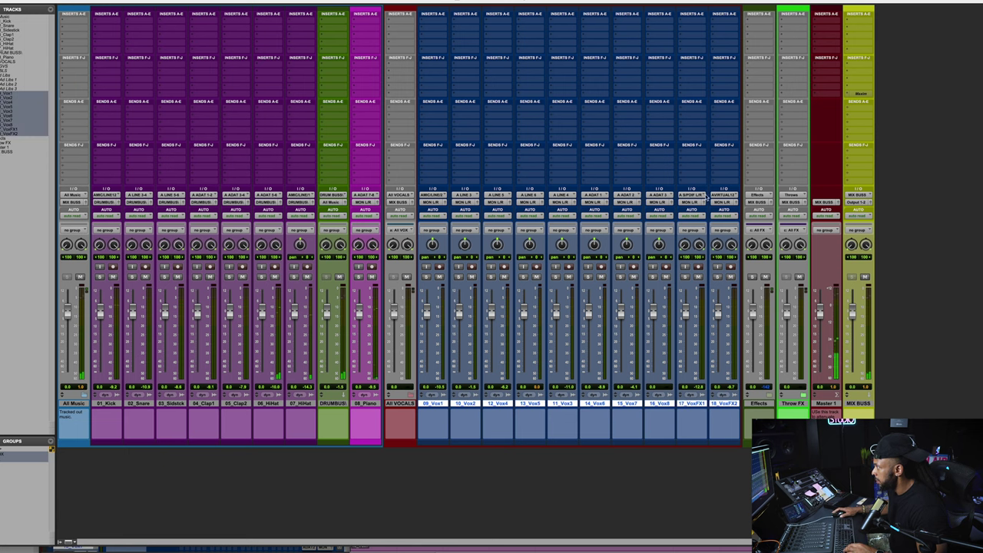
pyautogui.click(718, 203)
pyautogui.write('ALL')
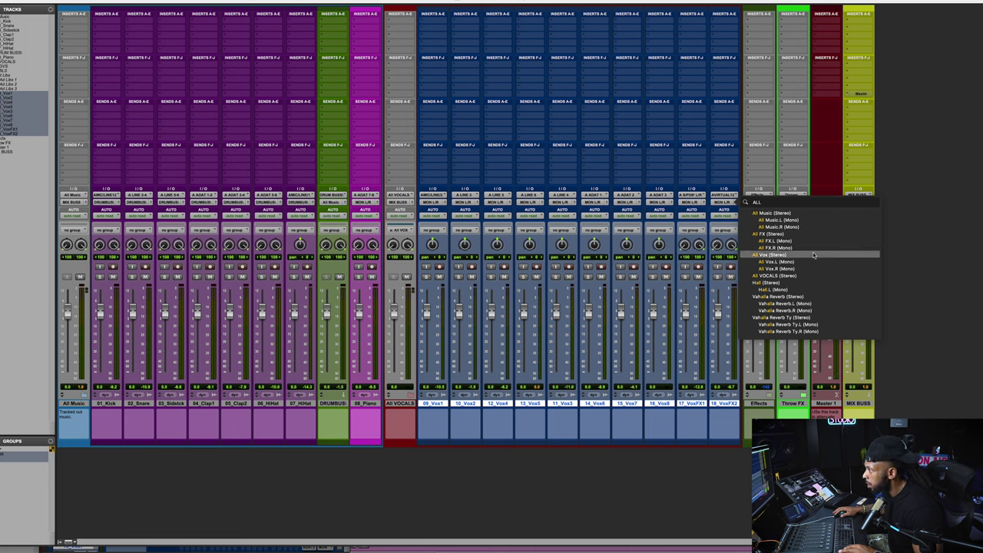
pyautogui.click(802, 275)
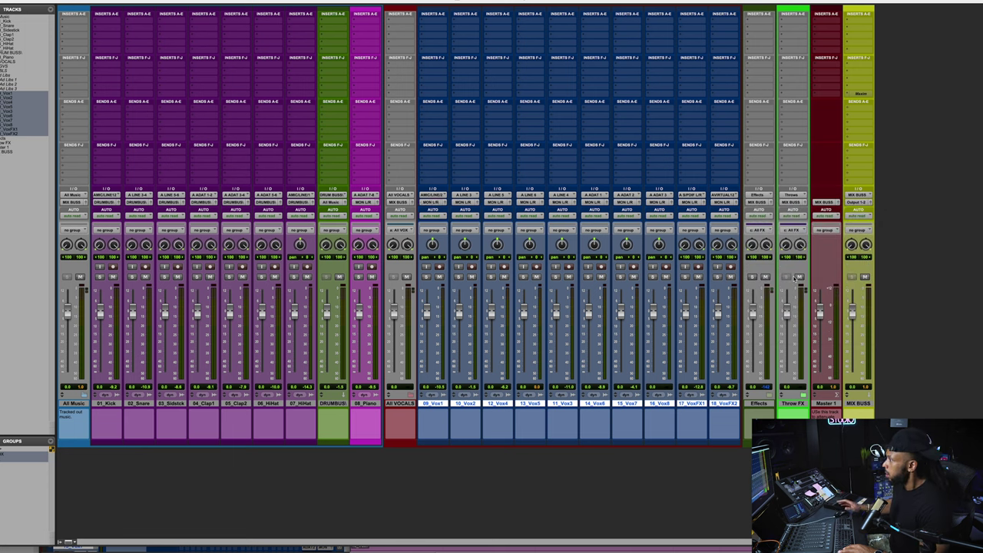
# Step: Mute and collapse the All VOCALS folder during playback and return to the Edit window
pyautogui.press('space')
pyautogui.click(406, 276)
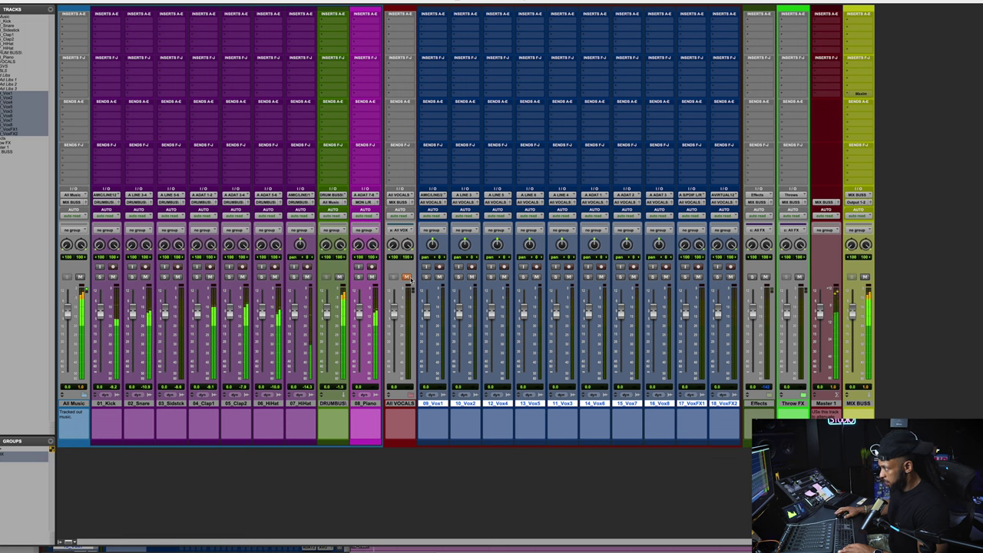
pyautogui.click(400, 403)
pyautogui.press('super+equal')
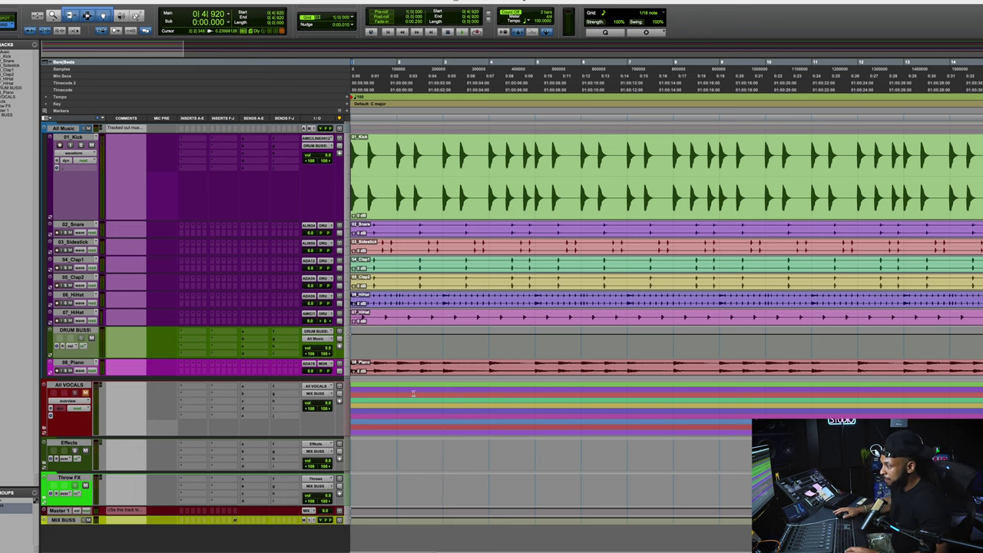
# Step: Insert the stereo VU Meter on Master 1 and place its window clear of the track area
pyautogui.click(183, 512)
pyautogui.write('VU')
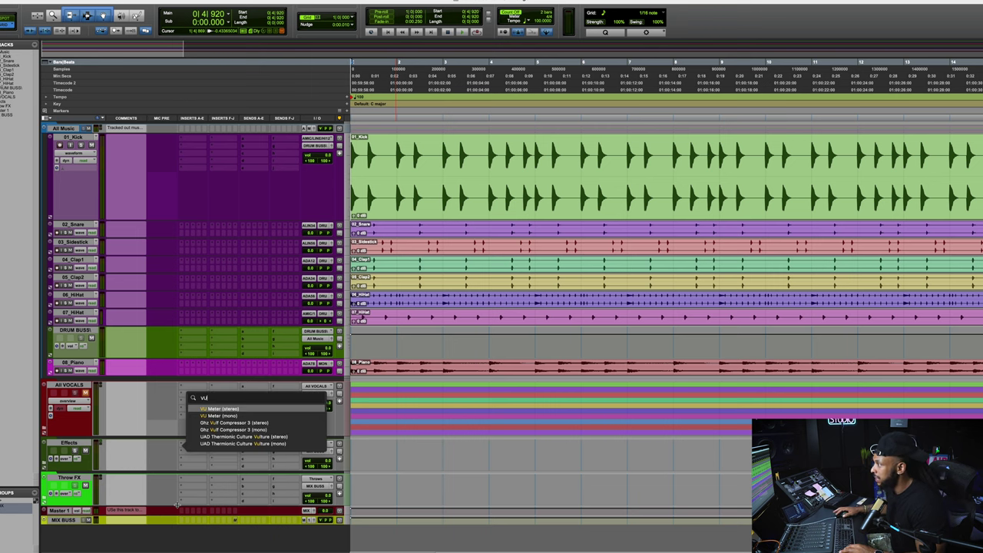
pyautogui.click(240, 409)
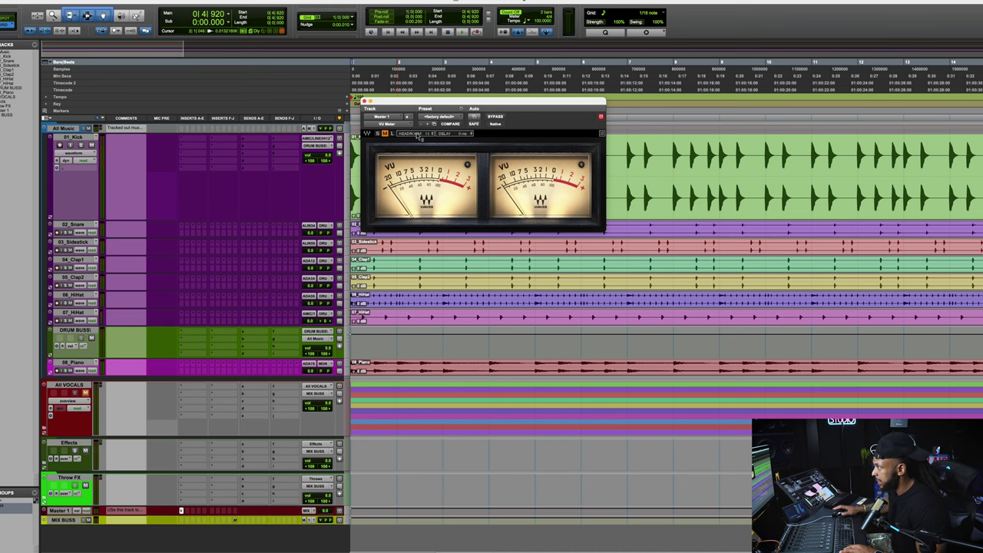
pyautogui.moveTo(400, 103); pyautogui.dragTo(617, 34)
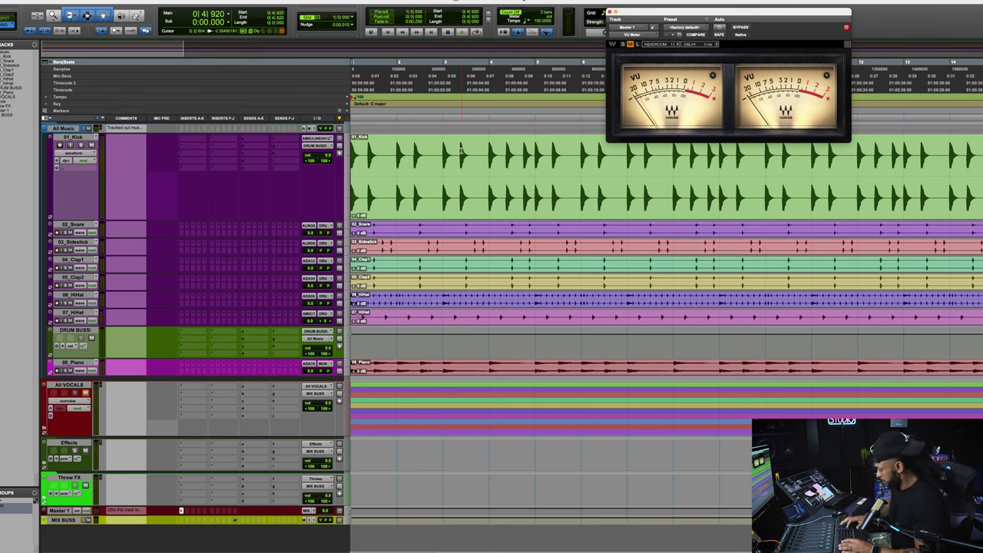
# Step: Play the session from the 01_Kick clip and mute 08_Piano in the Mix window
pyautogui.click(451, 201)
pyautogui.press('space')
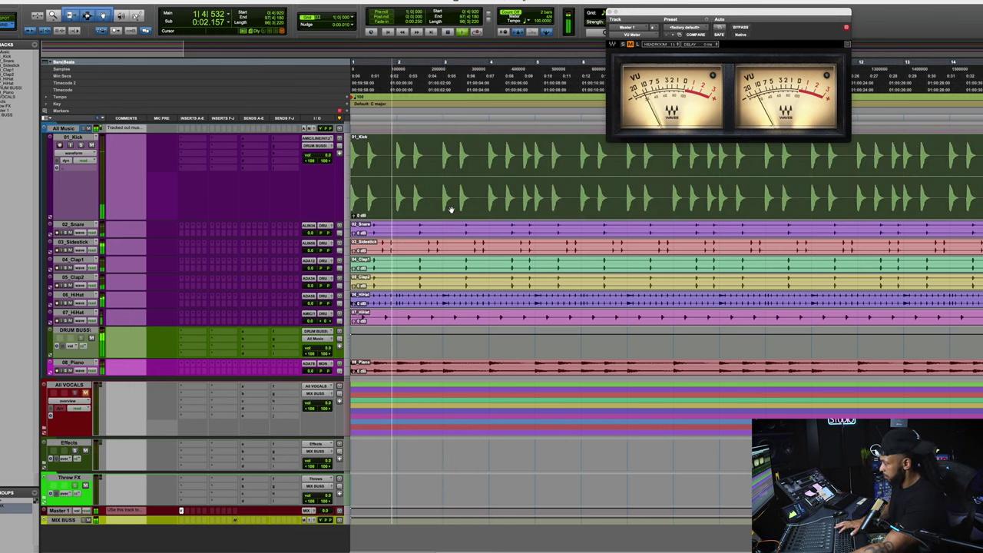
pyautogui.press('super+equal')
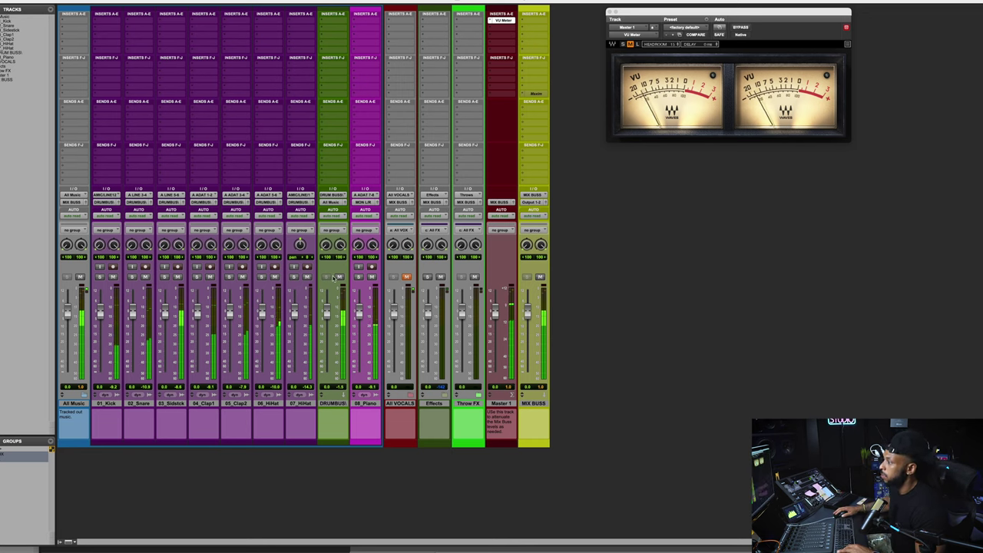
pyautogui.click(372, 277)
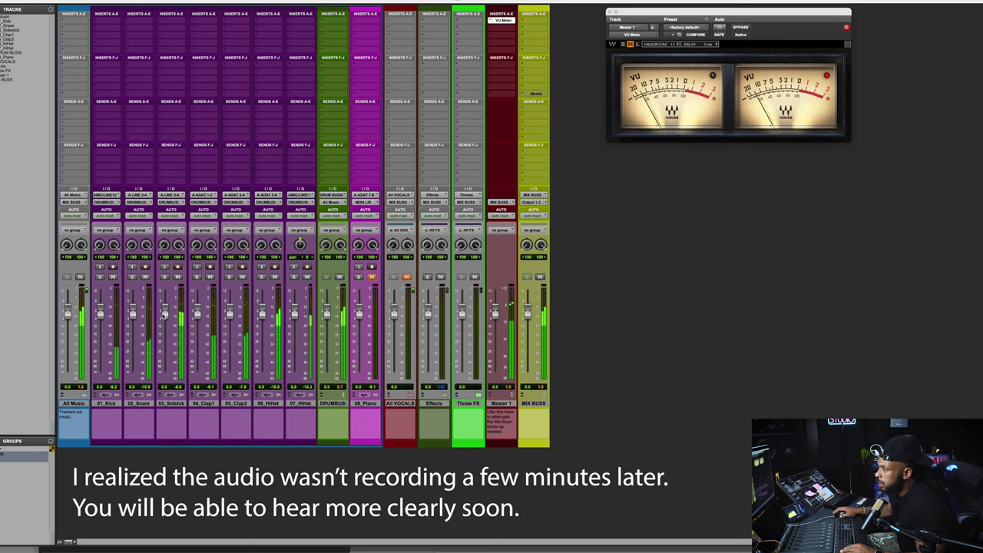
# Step: Solo 06_HiHat, 03_Sidestick and 02_Snare in turn to hear each track, and clear the solos
pyautogui.click(262, 277)
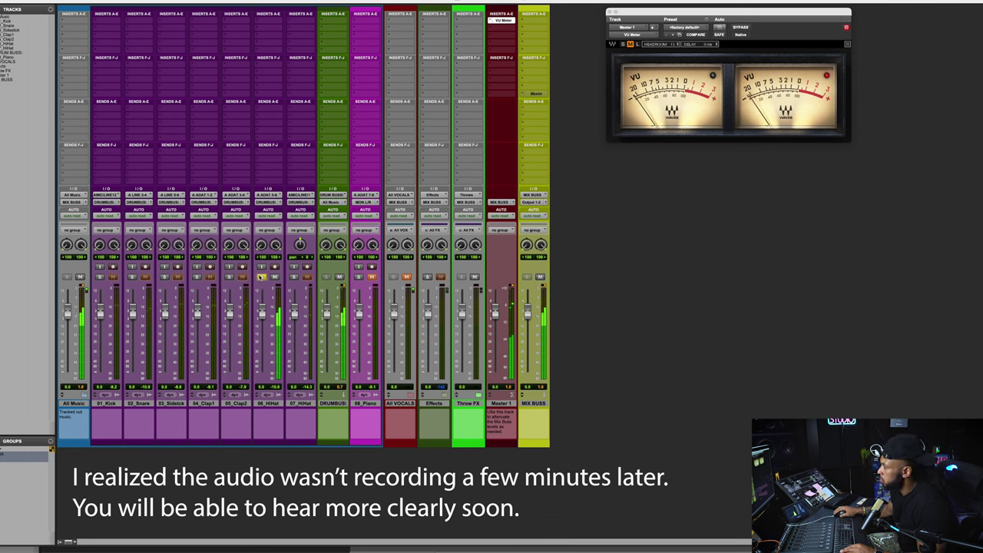
pyautogui.click(164, 277)
pyautogui.click(164, 277)
pyautogui.click(132, 276)
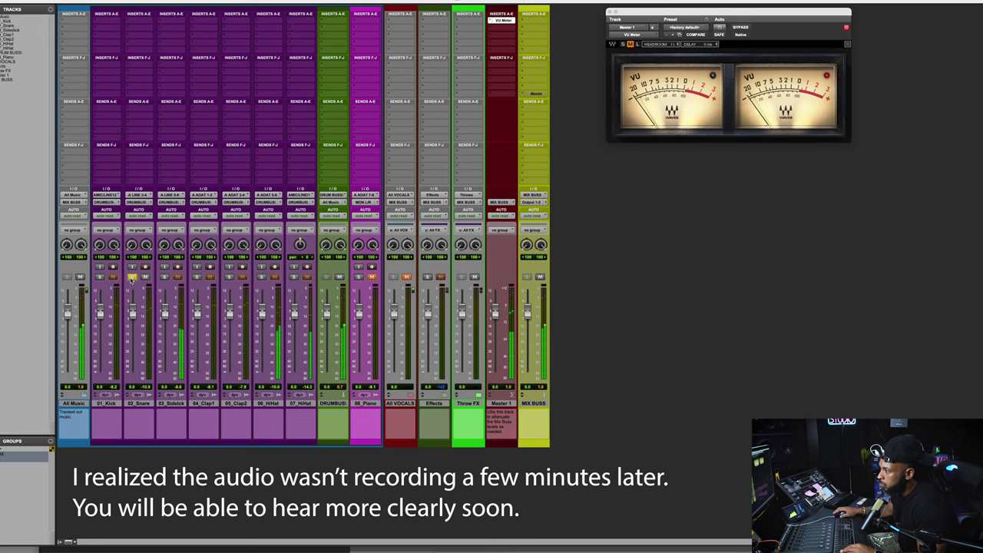
pyautogui.click(133, 277)
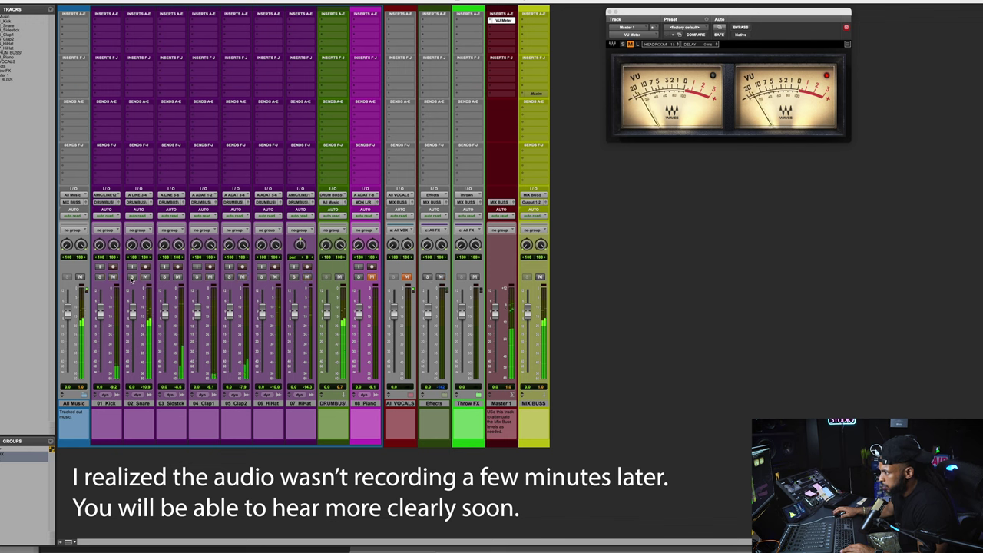
# Step: Insert Antares AVOX Punch on 02_Snare with a gain of 9.2 and keep the master VU Meter in view below it
pyautogui.click(146, 29)
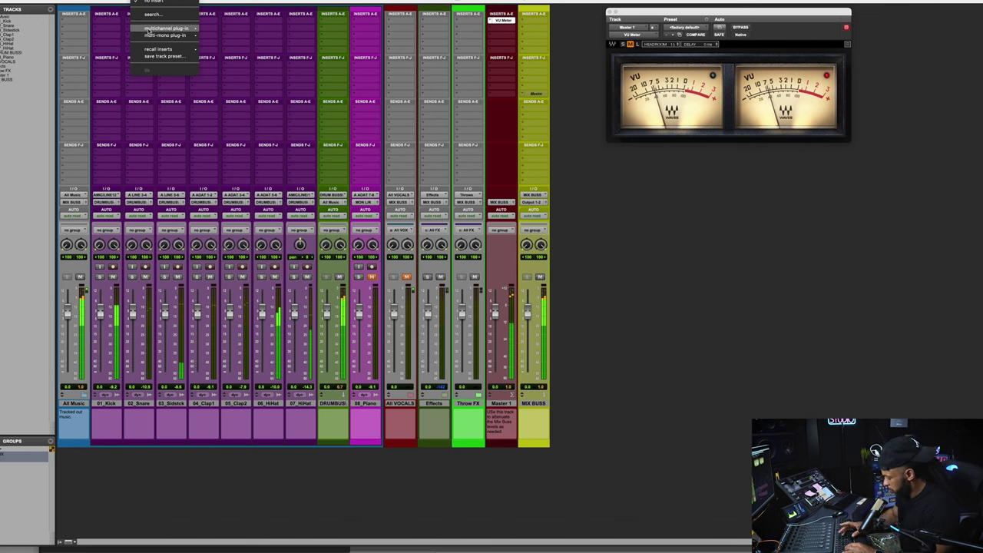
pyautogui.write('PUNCH')
pyautogui.press('Return')
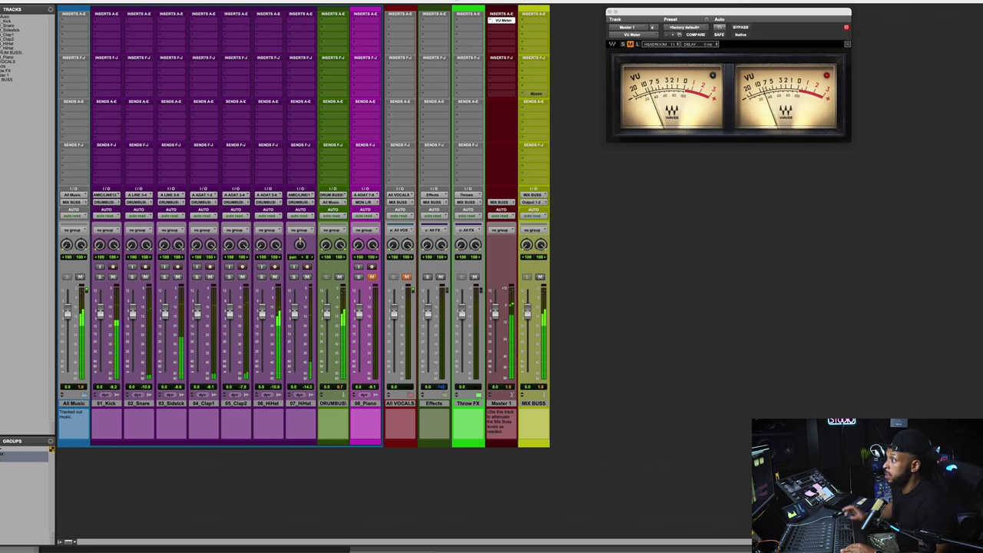
pyautogui.click(501, 20)
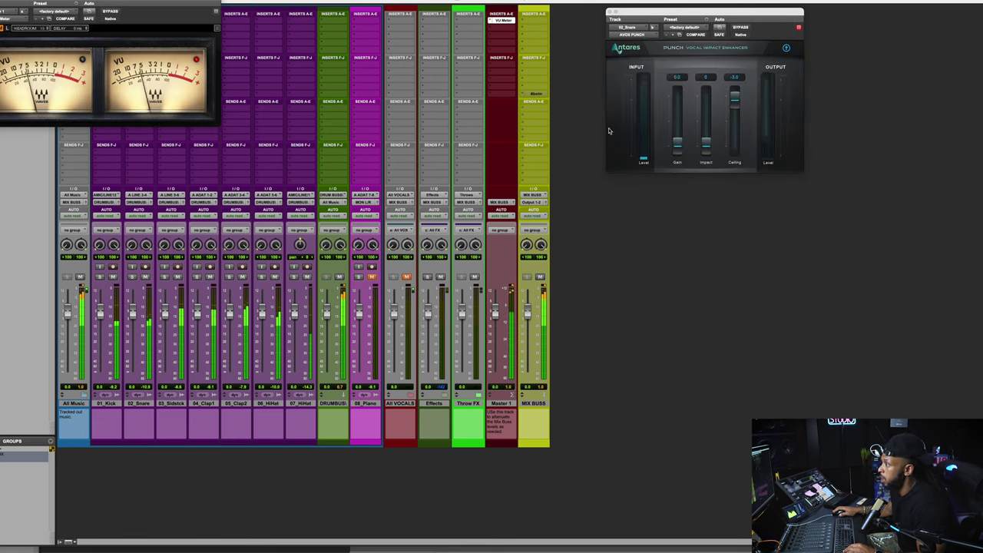
pyautogui.moveTo(677, 143); pyautogui.dragTo(679, 129)
pyautogui.moveTo(123, 5); pyautogui.dragTo(697, 202)
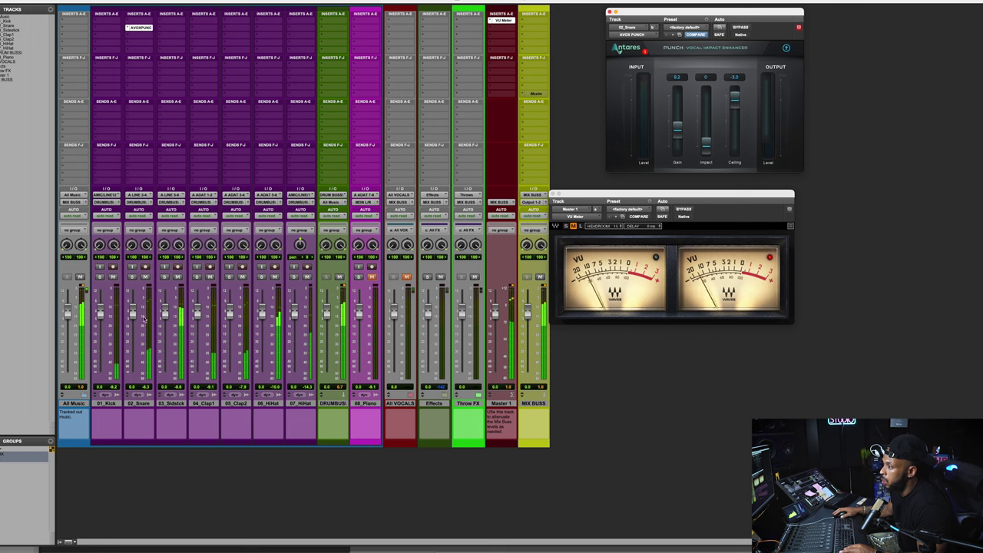
# Step: Insert FabFilter Pro-Q 3 on 02_Snare, ahead of AVOX Punch
pyautogui.click(140, 34)
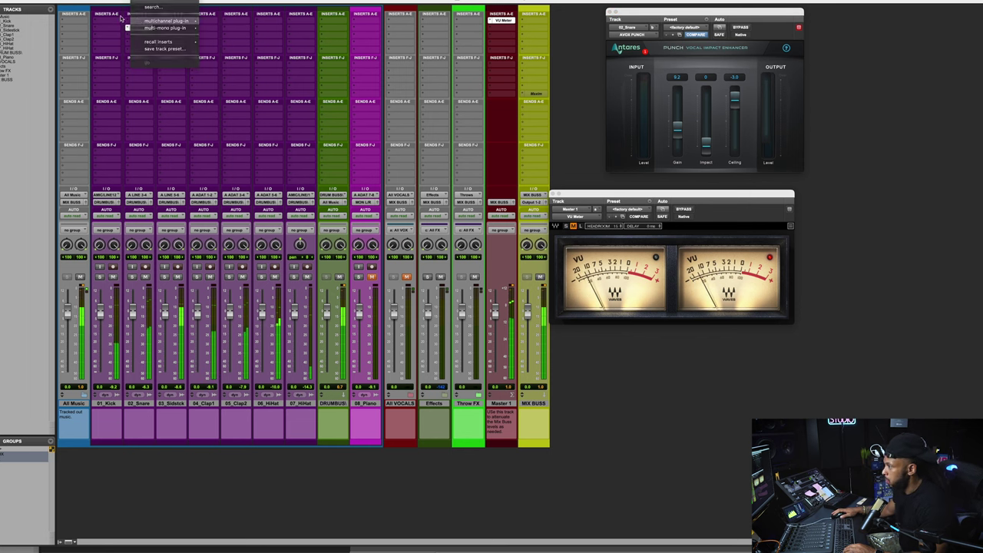
pyautogui.click(121, 28)
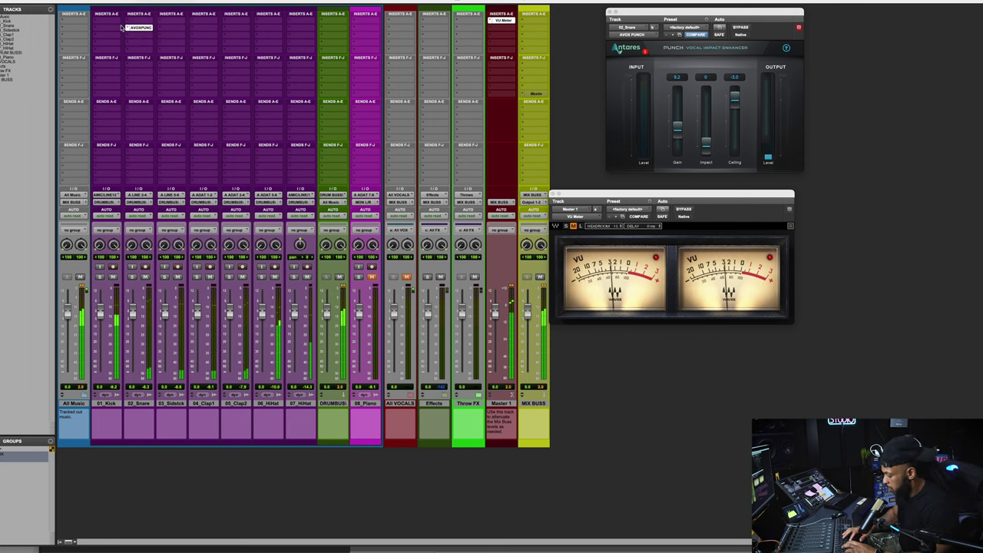
pyautogui.click(146, 28)
pyautogui.press('Escape')
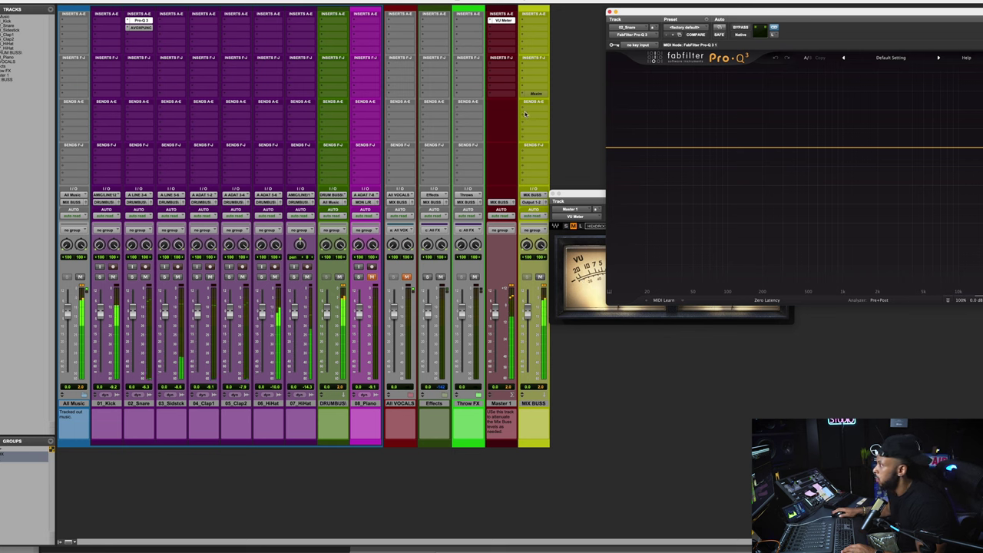
# Step: Add a 12 dB/oct low cut at about 206 Hz to the snare's Pro-Q 3 and set it to Natural Phase
pyautogui.click(666, 149)
pyautogui.moveTo(666, 149); pyautogui.dragTo(739, 149)
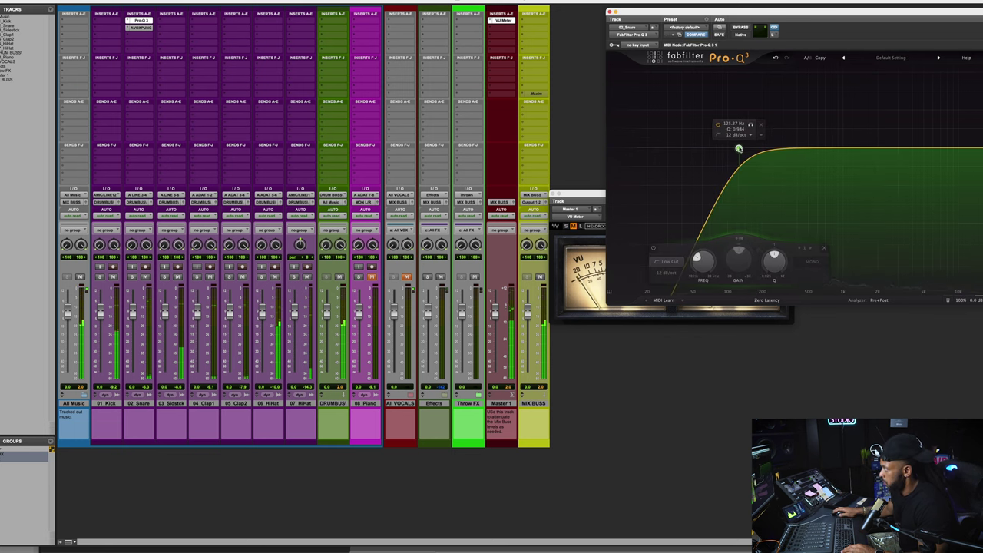
pyautogui.click(768, 300)
pyautogui.click(765, 318)
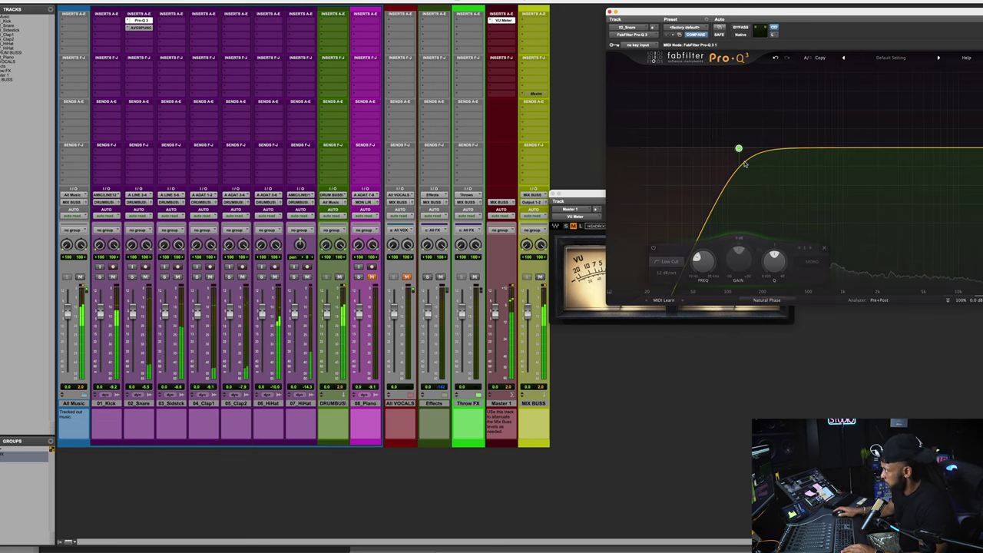
pyautogui.moveTo(740, 149); pyautogui.dragTo(764, 149)
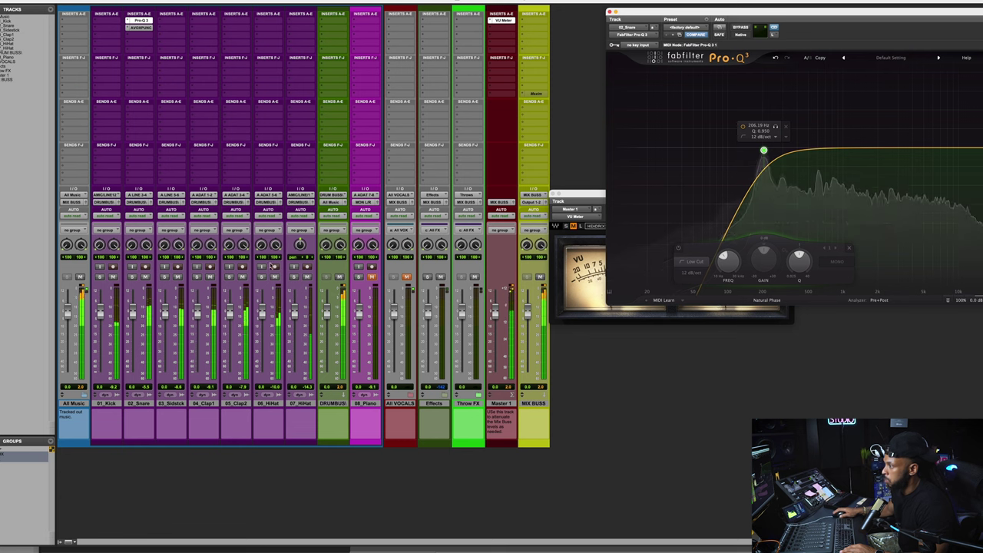
# Step: Copy the snare's Pro-Q 3 to 06_HiHat, add a high cut just above 10 kHz and raise the low cut to about 400 Hz
pyautogui.moveTo(140, 21); pyautogui.dragTo(270, 20)
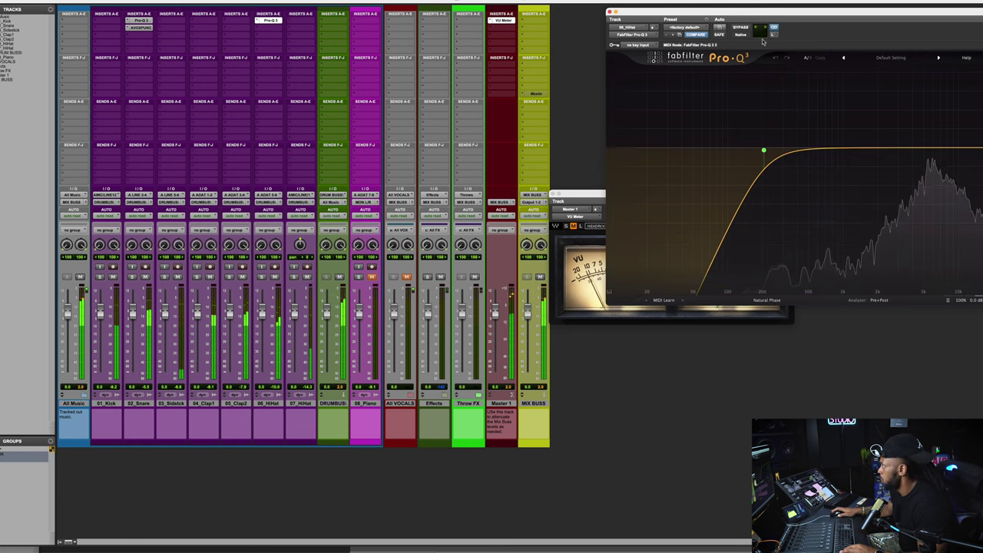
pyautogui.moveTo(820, 15); pyautogui.dragTo(480, 33)
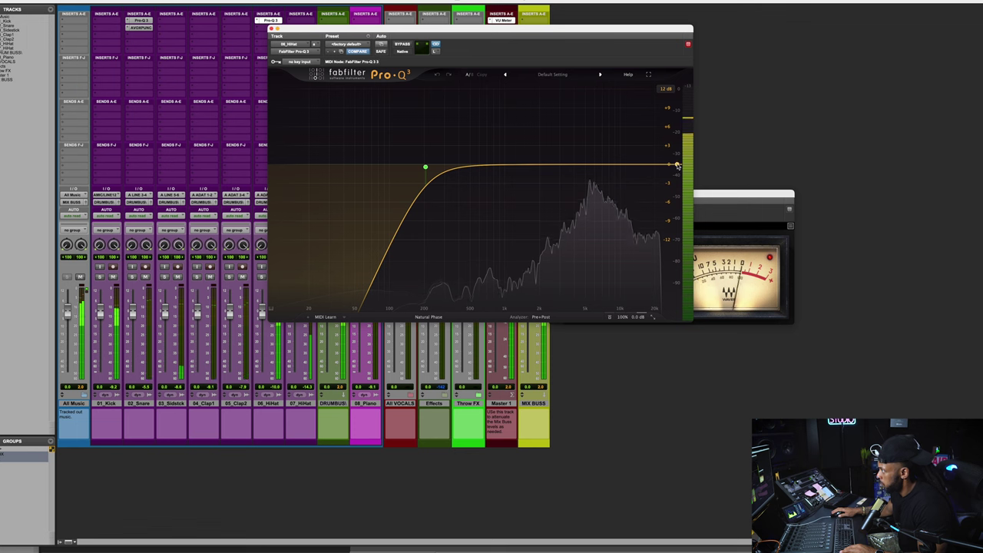
pyautogui.moveTo(665, 165)
pyautogui.moveTo(665, 165); pyautogui.dragTo(629, 163)
pyautogui.moveTo(431, 161)
pyautogui.moveTo(426, 167); pyautogui.dragTo(462, 169)
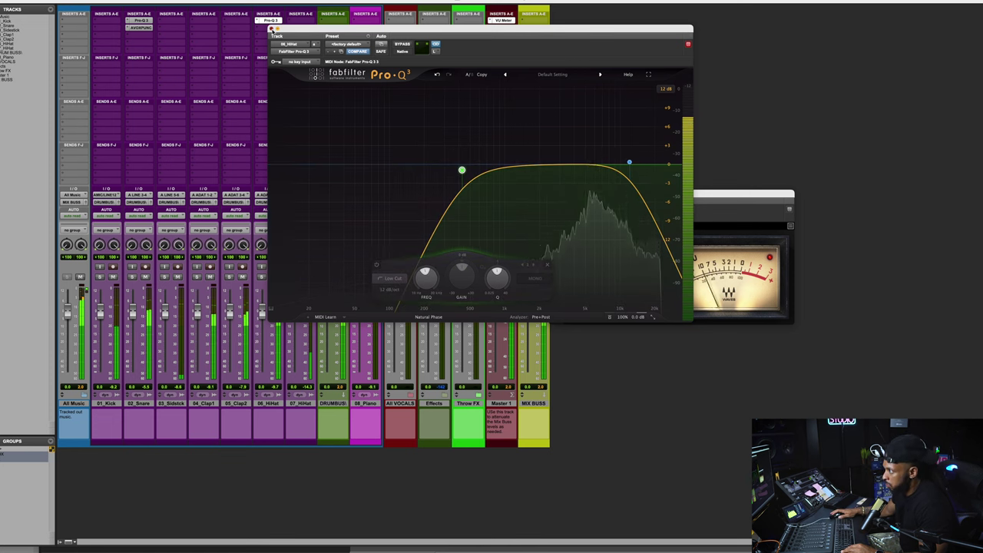
# Step: Close the hi-hat's Pro-Q 3 and reset the clip lights on the master VU Meter
pyautogui.press('super+w')
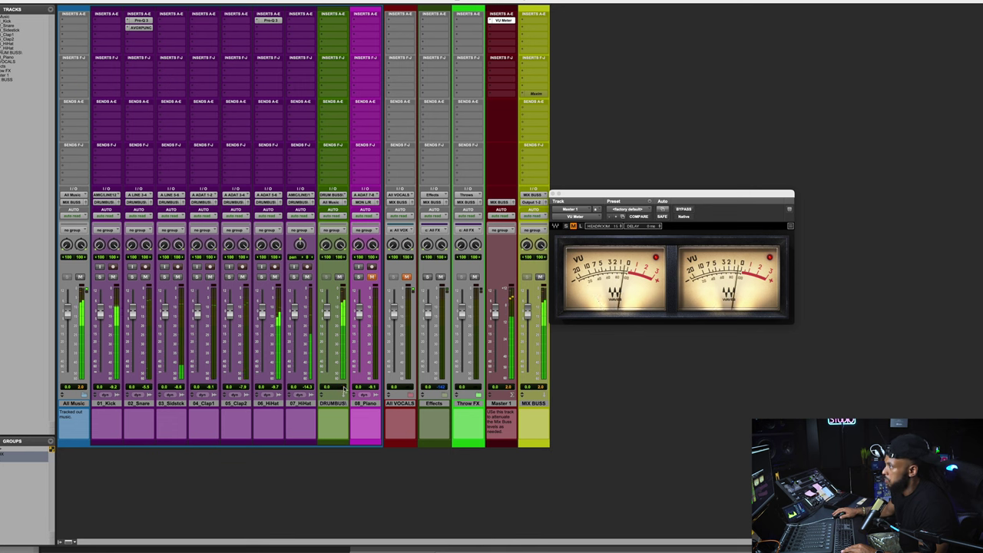
pyautogui.click(650, 262)
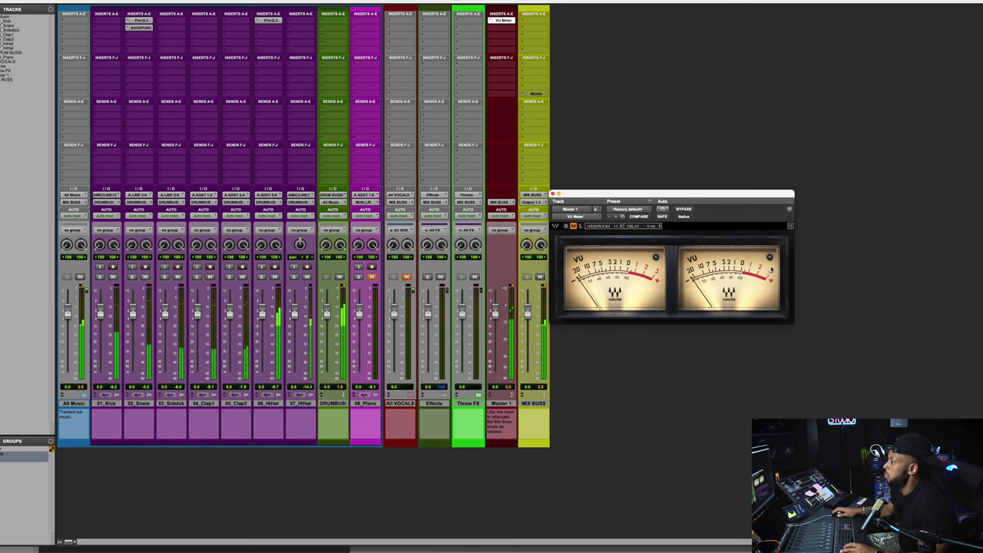
# Step: Group the drum tracks from 01_Kick through 07_HiHat under the name DRUMS
pyautogui.click(106, 404)
pyautogui.keyDown('shift'); pyautogui.click(312, 404); pyautogui.keyUp('shift')
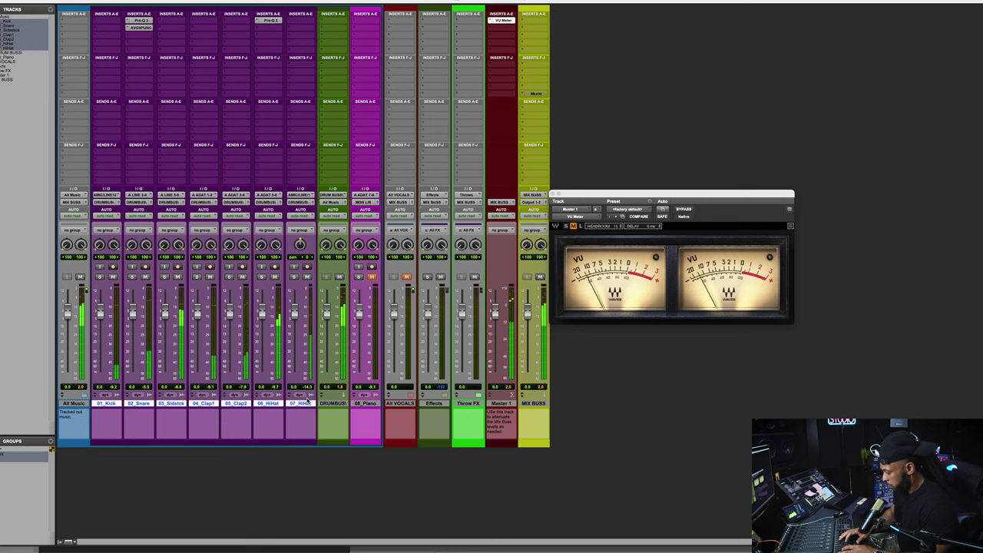
pyautogui.press('super+g')
pyautogui.write('DRUMBUS')
pyautogui.press('Return')
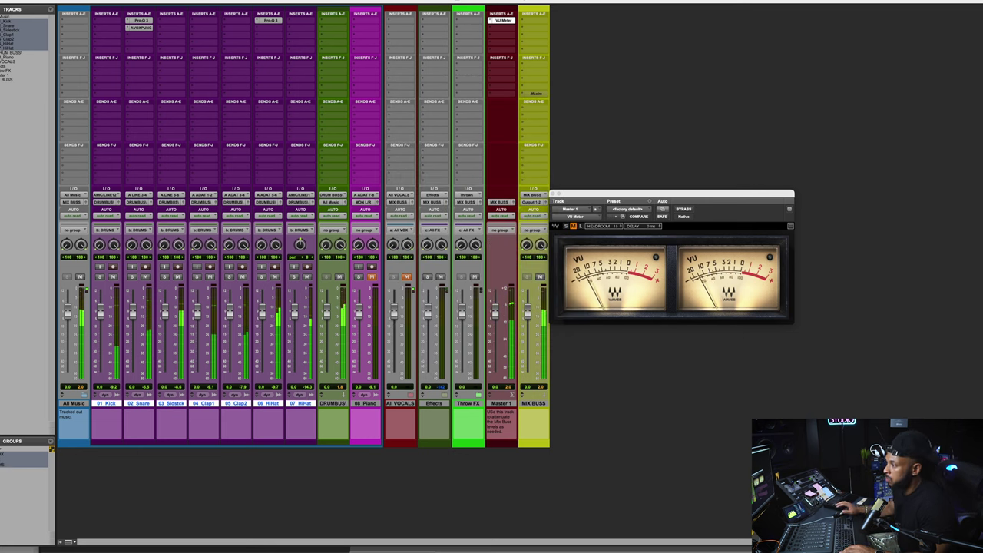
# Step: Lower the grouped drum faders to -3.0 dB, then raise 01_Kick on its own to +0.7 dB
pyautogui.moveTo(165, 323); pyautogui.dragTo(165, 323)
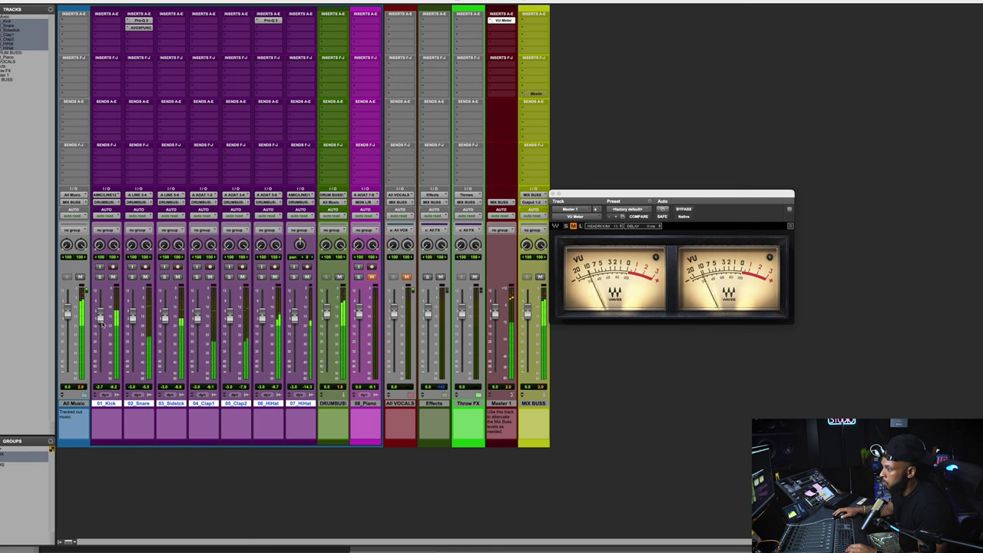
pyautogui.moveTo(100, 314); pyautogui.dragTo(104, 319)
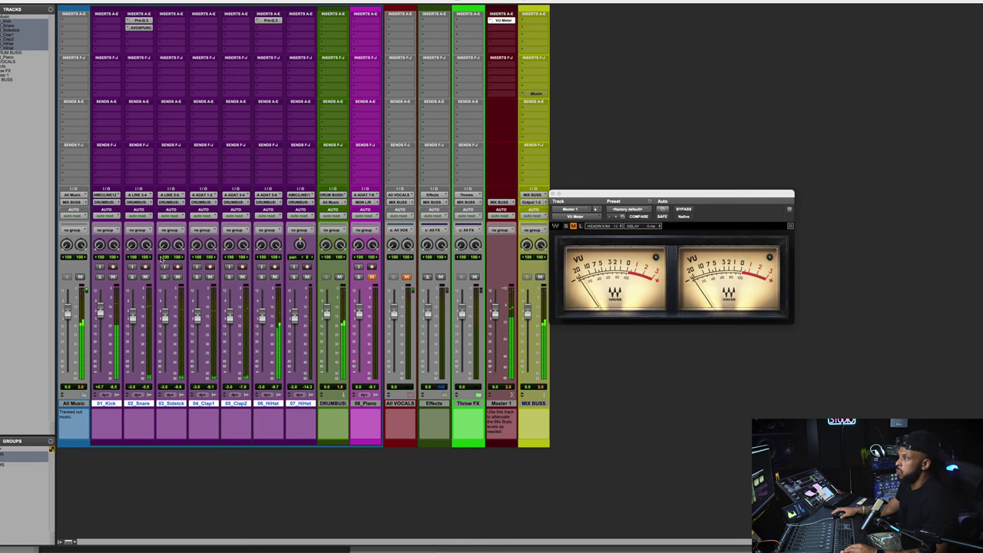
pyautogui.click(96, 28)
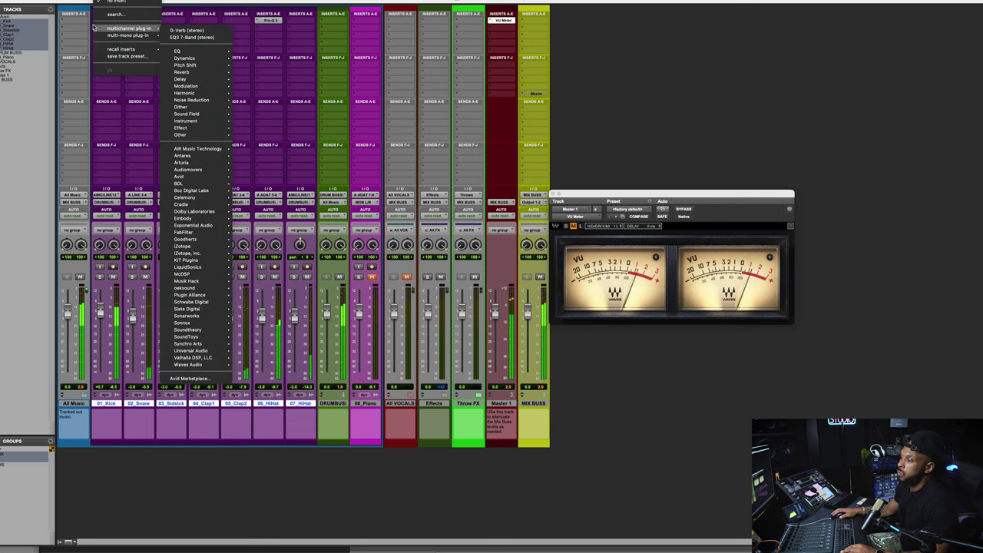
pyautogui.press('Escape')
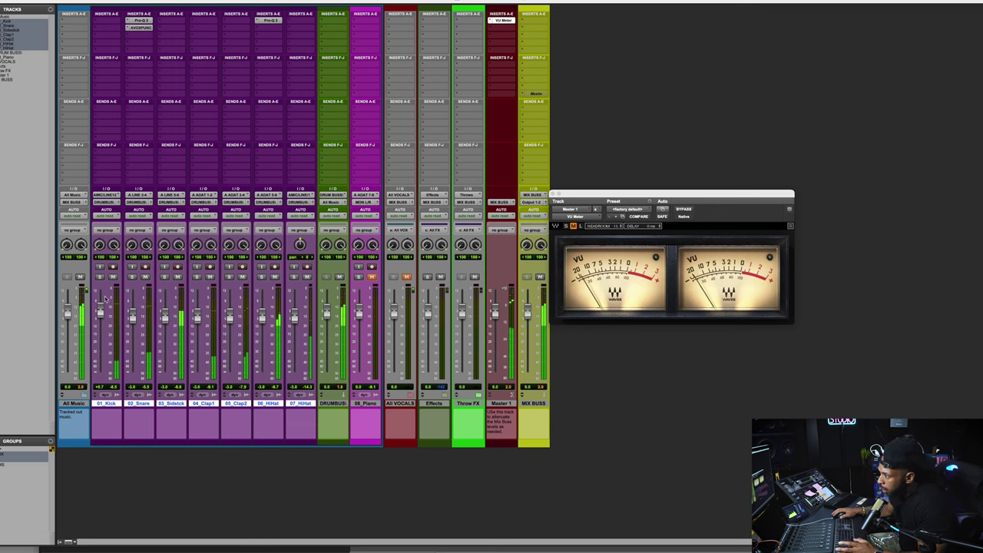
# Step: Duplicate the 01_Kick track once, inserting the copy directly after the original
pyautogui.click(108, 405)
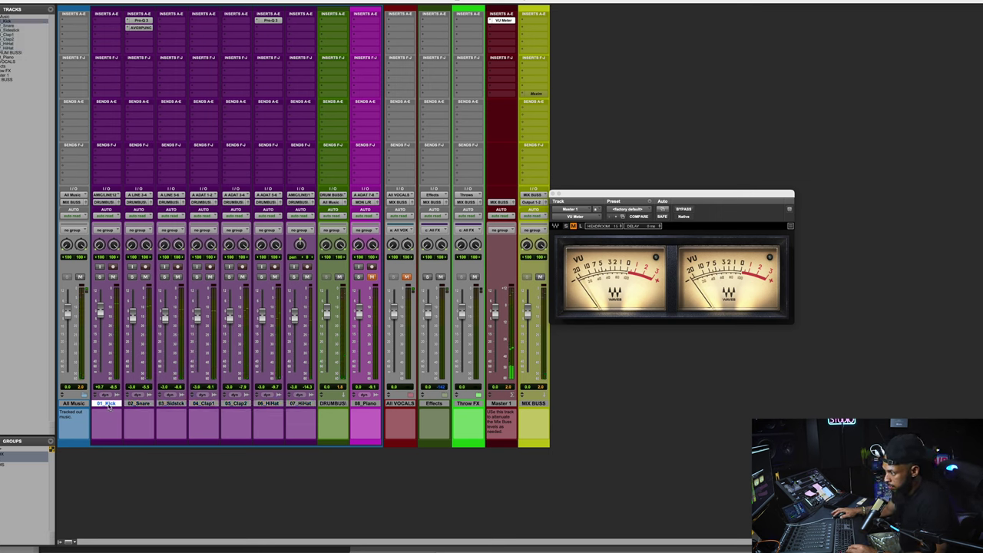
pyautogui.hotkey('alt', 'shift', 'd')
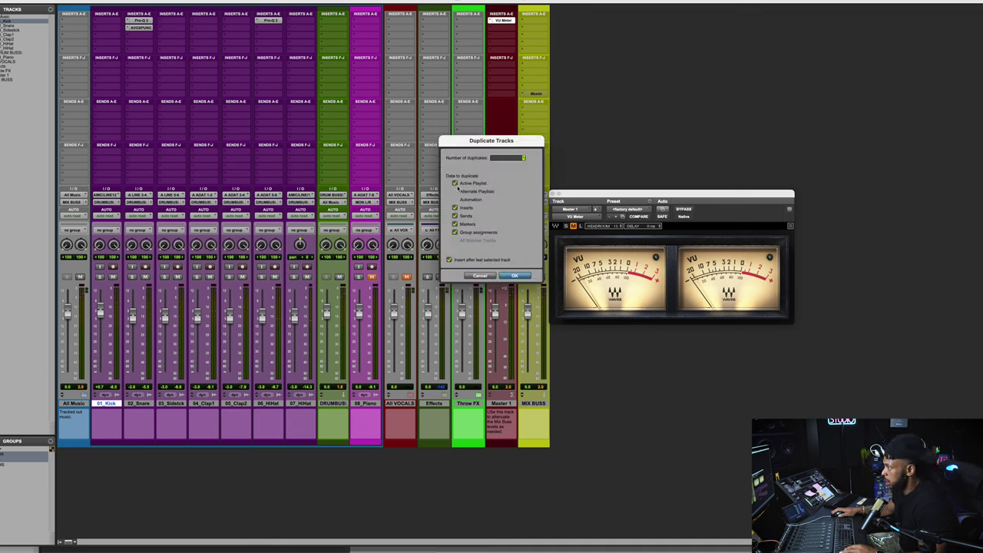
pyautogui.press('Return')
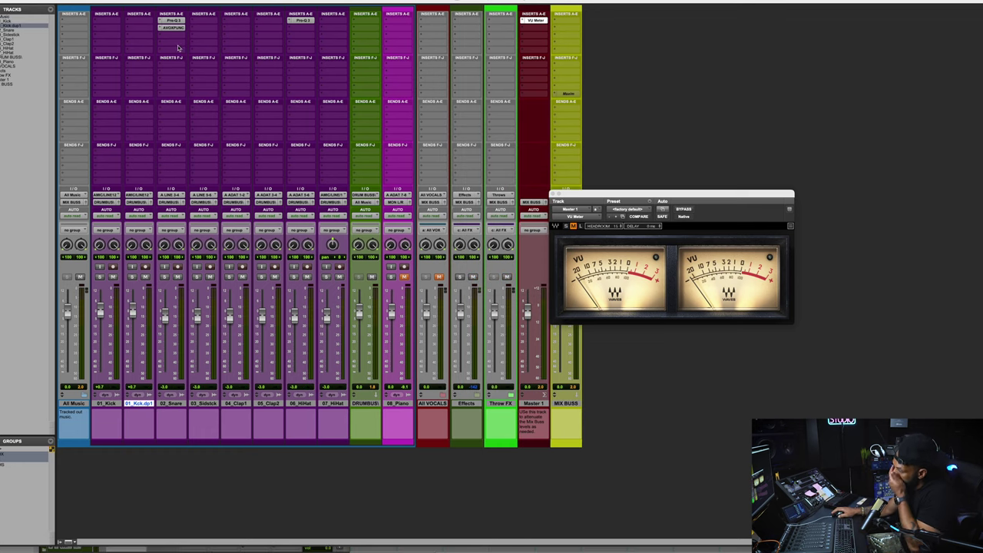
# Step: Insert Boz Digital Labs Bark Of Dog 2 in the second insert slot of 01_Kick.dp1
pyautogui.click(141, 29)
pyautogui.press('Escape')
pyautogui.click(141, 30)
pyautogui.click(208, 39)
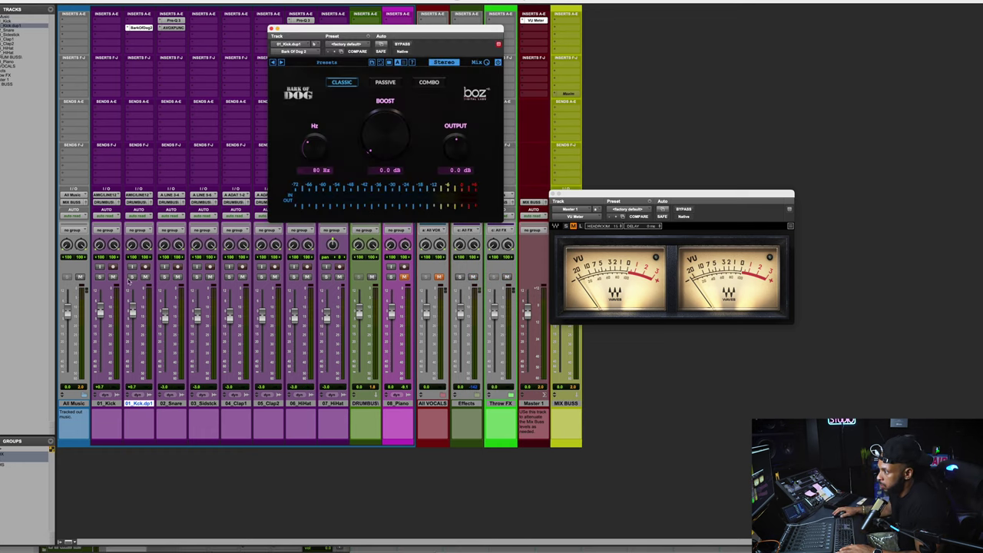
# Step: Solo 01_Kick.dp1 during playback and set Bark Of Dog 2 to Combo mode, about 46 Hz with an 8.4 dB boost
pyautogui.click(131, 277)
pyautogui.press('space')
pyautogui.click(385, 82)
pyautogui.click(428, 81)
pyautogui.moveTo(385, 109); pyautogui.dragTo(381, 94)
pyautogui.moveTo(313, 142); pyautogui.dragTo(313, 150)
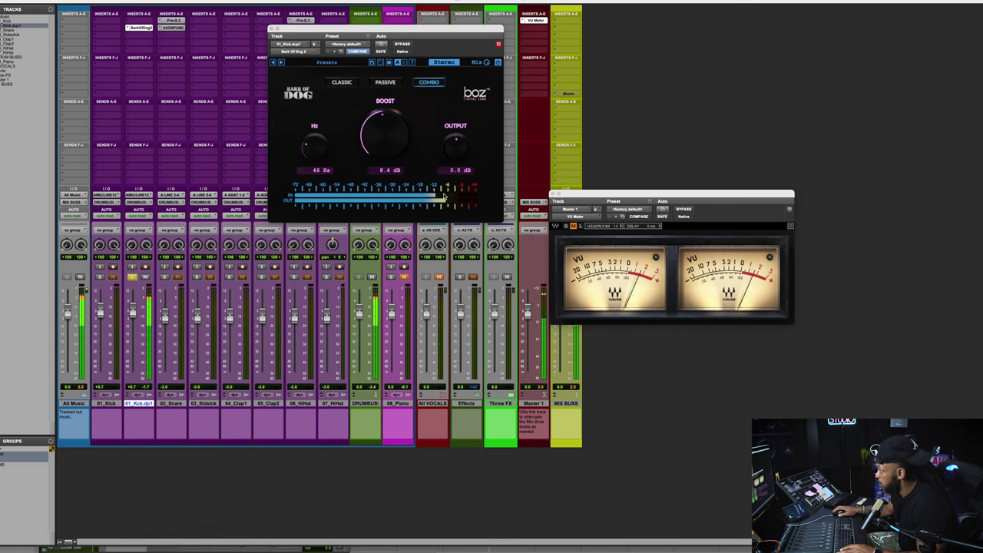
# Step: Insert FabFilter Pro-Q 3 on 01_Kick.dp1, ahead of Bark Of Dog 2
pyautogui.click(138, 21)
pyautogui.press('Escape')
pyautogui.click(138, 21)
pyautogui.write('FAB')
pyautogui.press('Return')
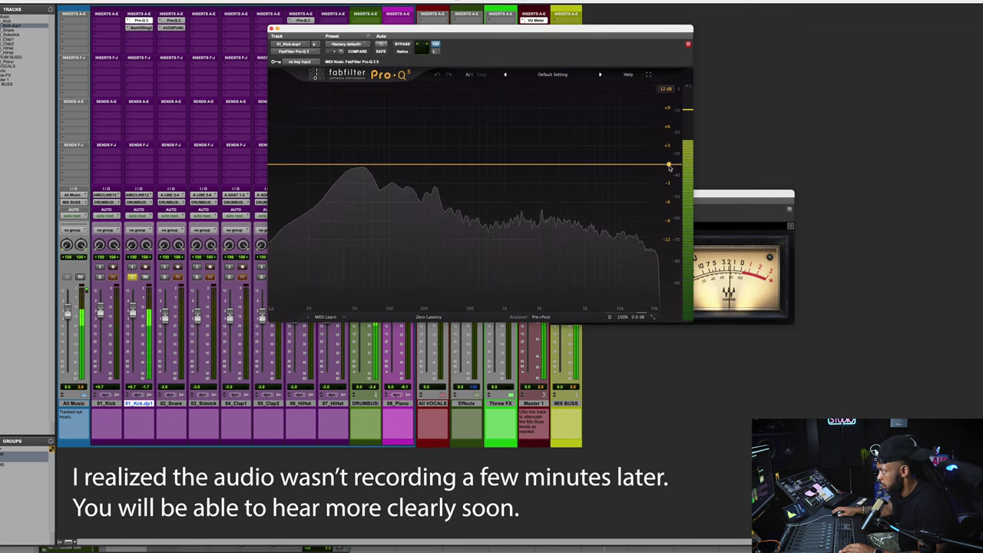
# Step: Add a 12 dB/oct high cut at about 772 Hz to the duplicate kick's Pro-Q 3 and set it to Natural Phase
pyautogui.click(667, 164)
pyautogui.moveTo(666, 165); pyautogui.dragTo(518, 165)
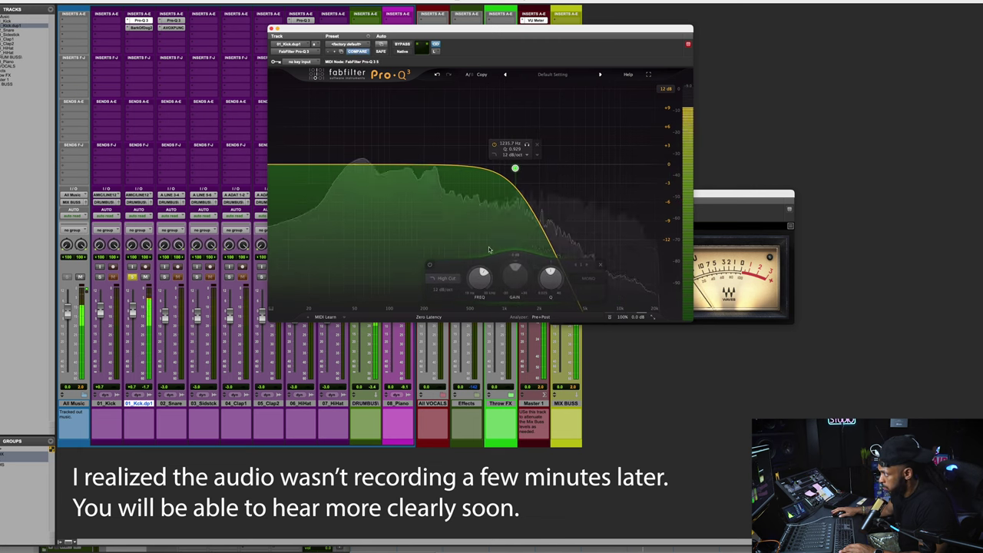
pyautogui.click(428, 317)
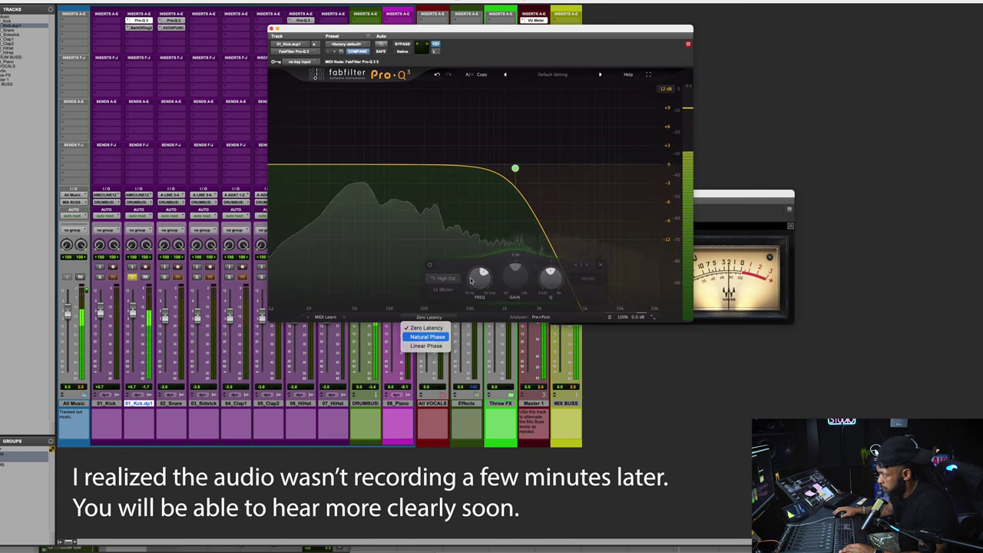
pyautogui.click(427, 337)
pyautogui.moveTo(515, 167); pyautogui.dragTo(491, 174)
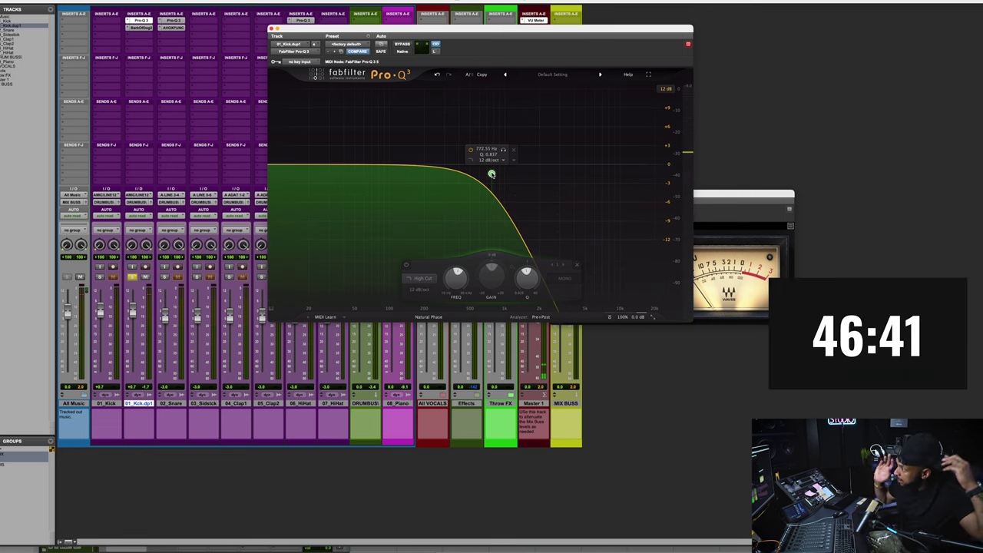
# Step: Unsolo the duplicate kick, play the mix and re-enable the DRUMS group to lower its faders, with both kicks at -5.2 dB
pyautogui.click(131, 278)
pyautogui.press('space')
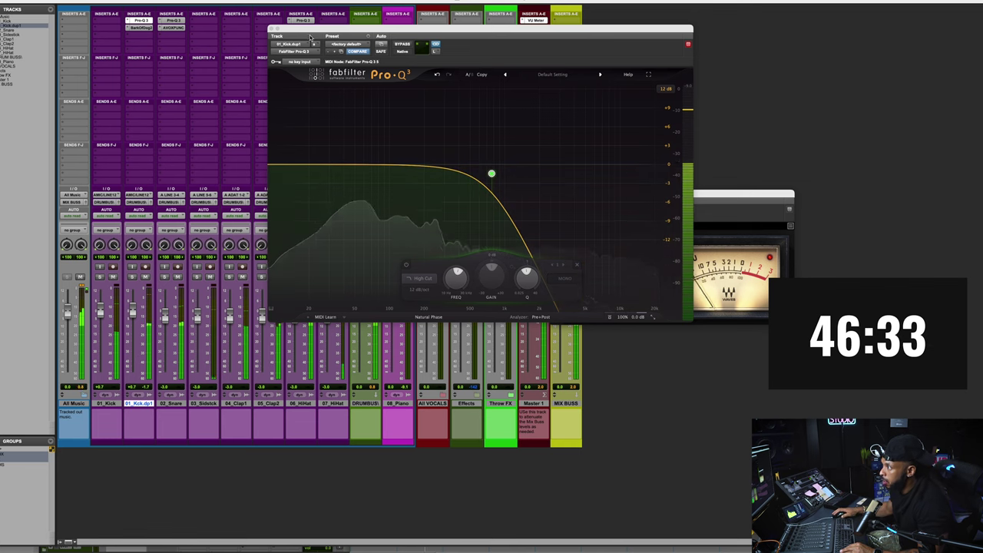
pyautogui.moveTo(357, 29); pyautogui.dragTo(536, 20)
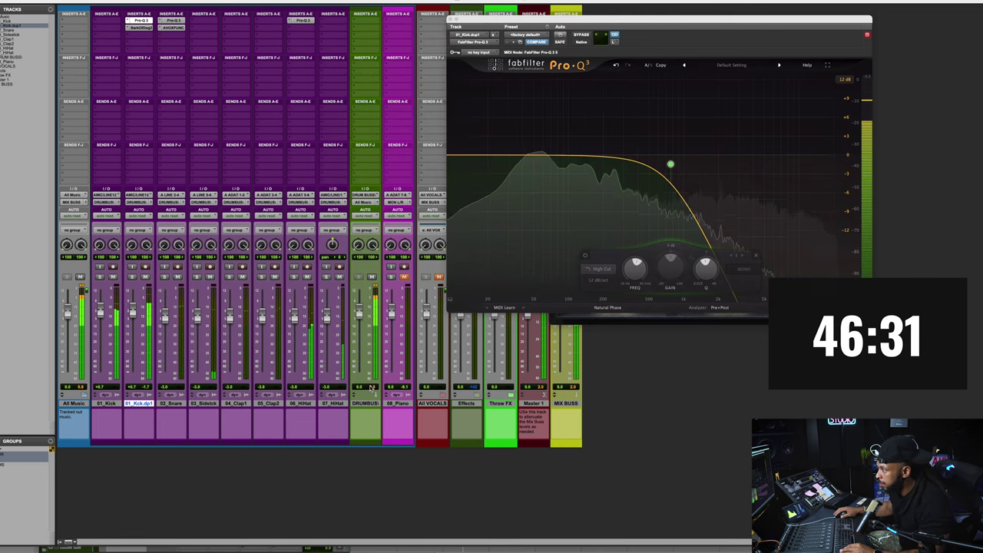
pyautogui.click(31, 459)
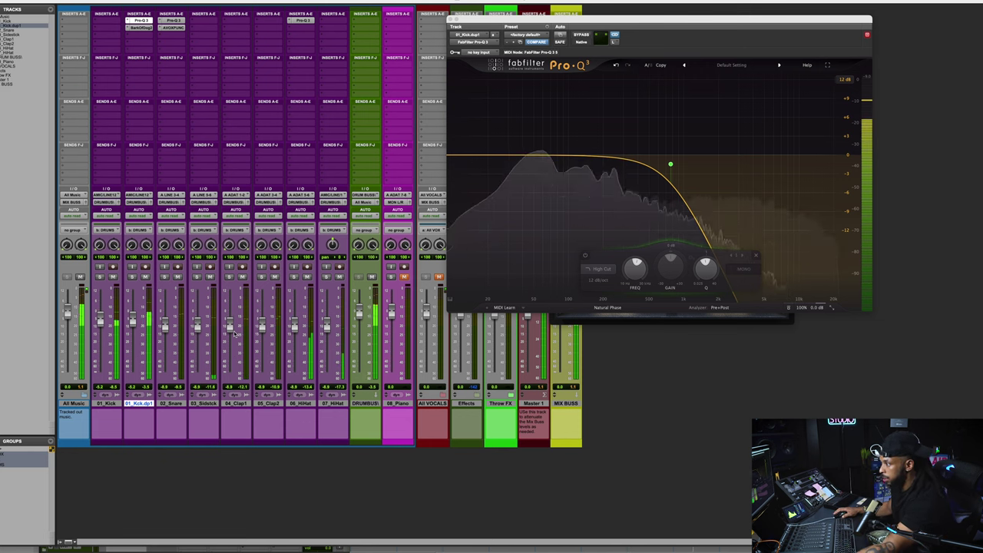
# Step: Insert the stereo Impact compressor in the first insert slot of DRUM BUSS
pyautogui.click(367, 26)
pyautogui.moveTo(367, 27)
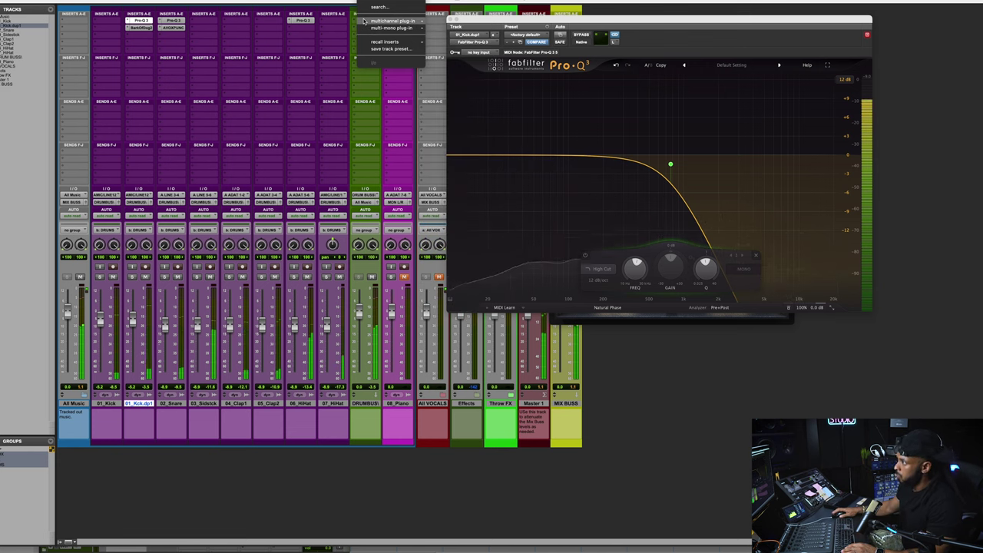
pyautogui.click(378, 7)
pyautogui.write('IMPACT')
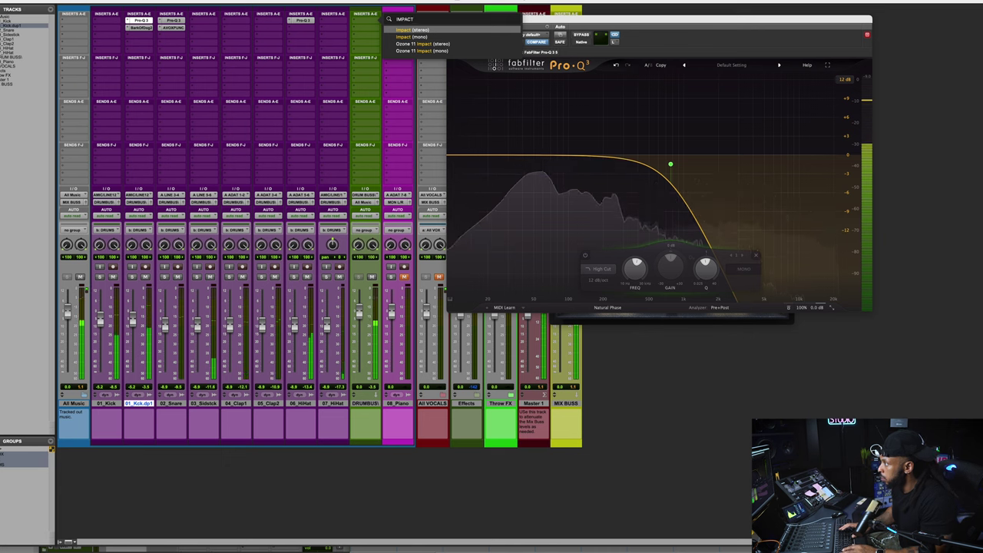
pyautogui.press('Escape')
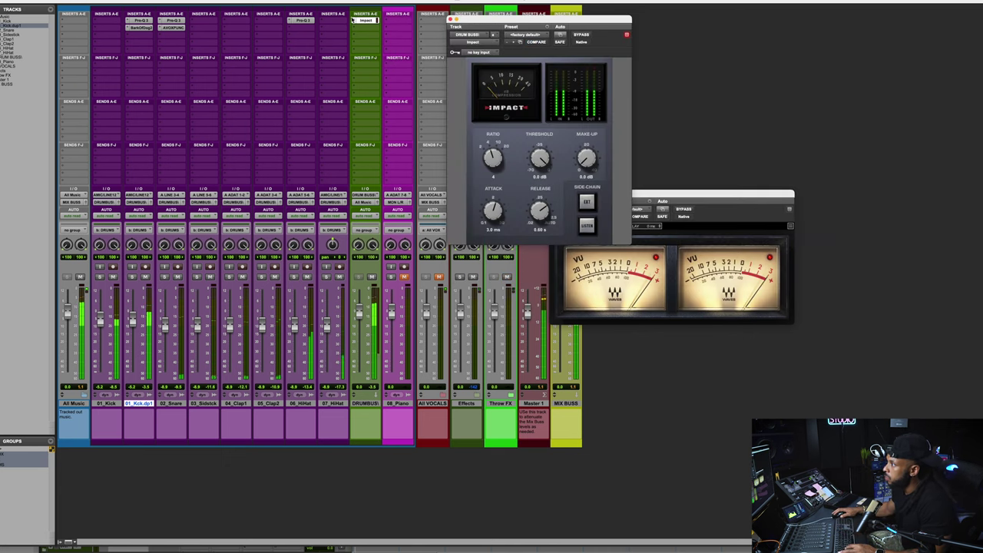
# Step: Replace Impact on DRUM BUSS with the stereo UAD Oxford Inflator
pyautogui.click(354, 20)
pyautogui.press('Escape')
pyautogui.click(354, 21)
pyautogui.write('INFLA')
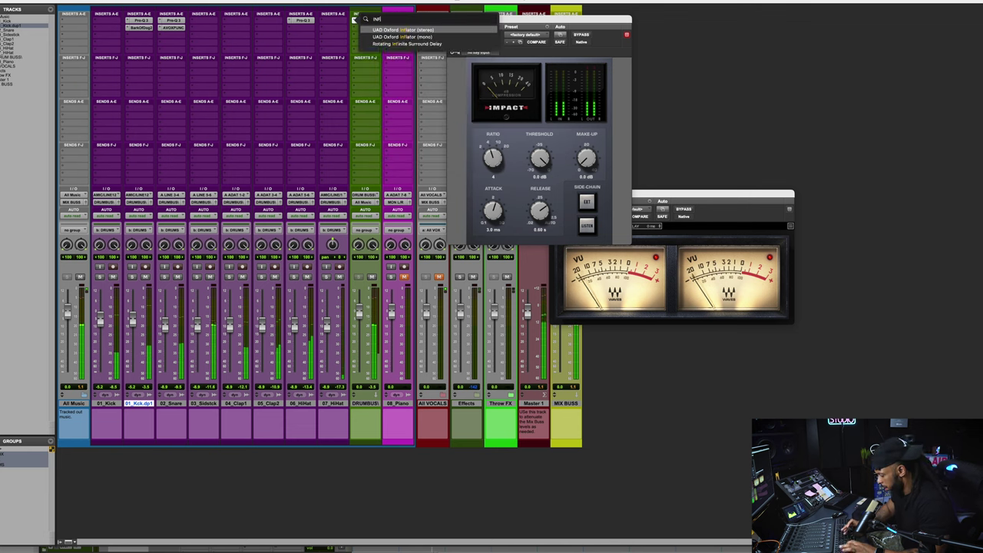
pyautogui.press('Return')
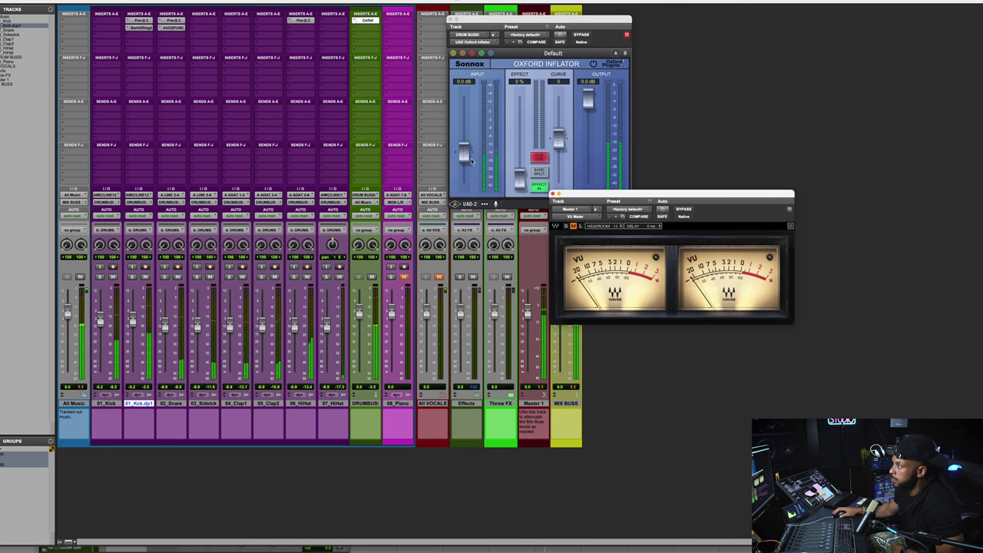
# Step: Raise the Oxford Inflator's input to 7.90 dB and lower its output to about -5 dB
pyautogui.click(480, 157)
pyautogui.moveTo(465, 154); pyautogui.dragTo(470, 140)
pyautogui.moveTo(587, 98); pyautogui.dragTo(588, 129)
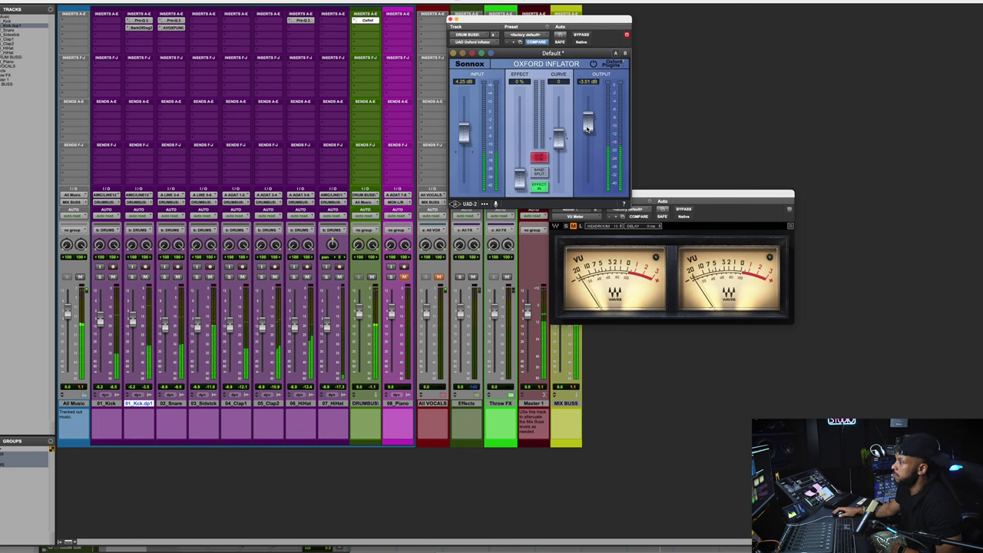
pyautogui.moveTo(464, 133); pyautogui.dragTo(463, 119)
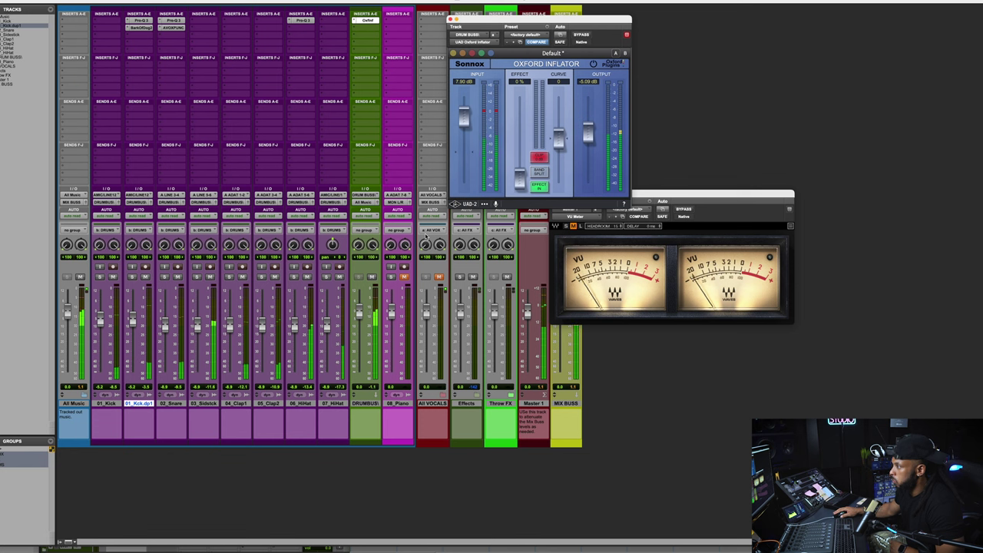
# Step: Unmute 08_Piano and insert FabFilter Pro-Q 3 in its second insert slot
pyautogui.click(404, 277)
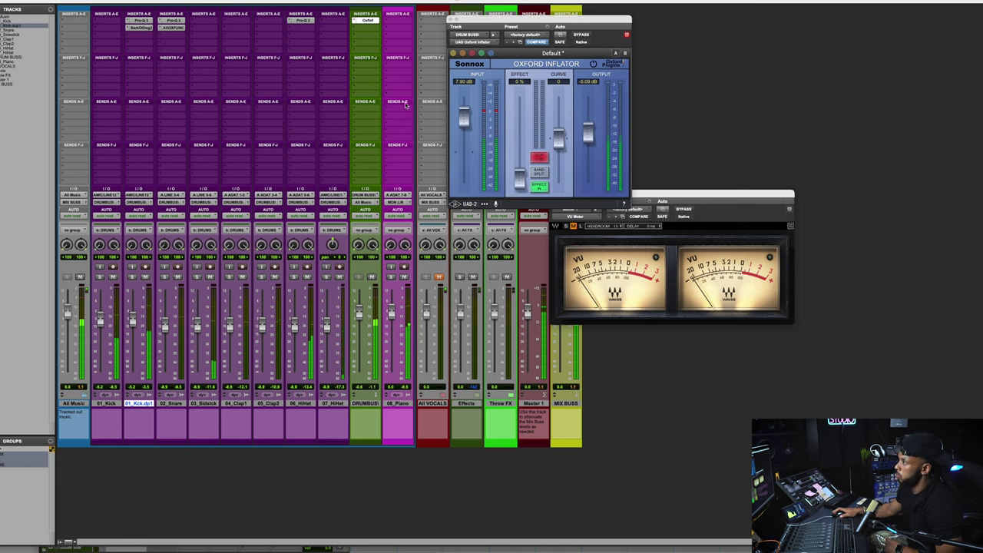
pyautogui.click(398, 20)
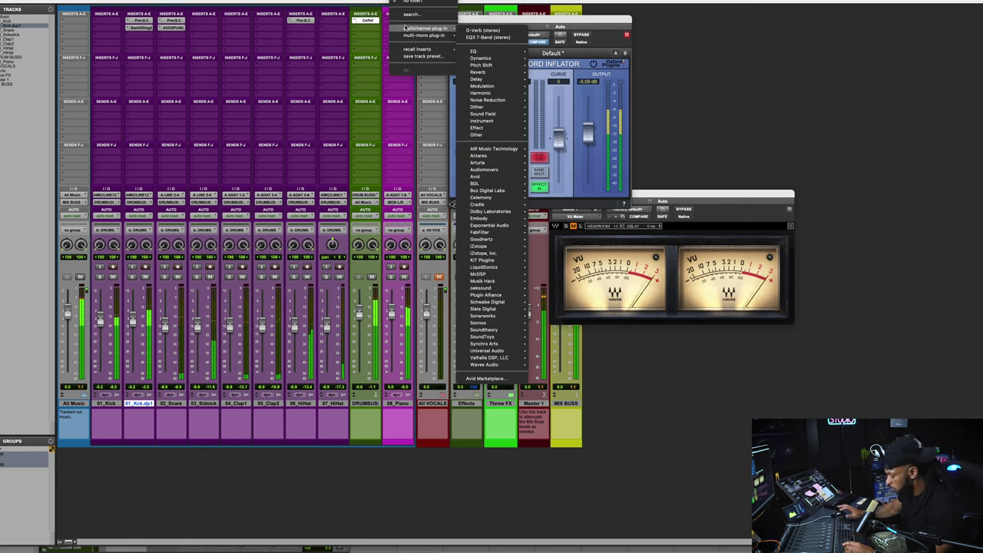
pyautogui.click(411, 14)
pyautogui.write('pro-q')
pyautogui.press('Return')
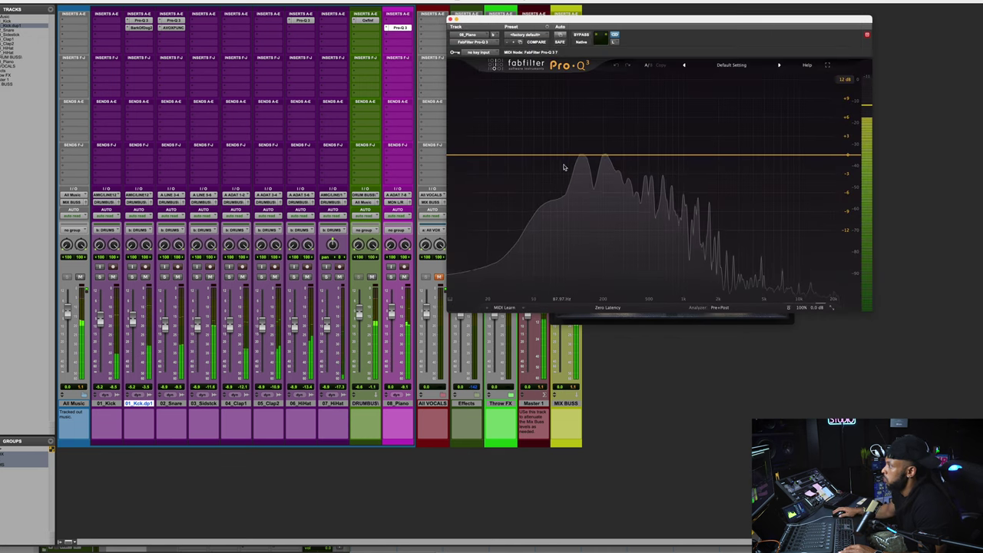
# Step: Set the piano's Pro-Q 3 to Natural Phase and add a low shelf at about 239 Hz with -4.8 dB gain
pyautogui.click(608, 307)
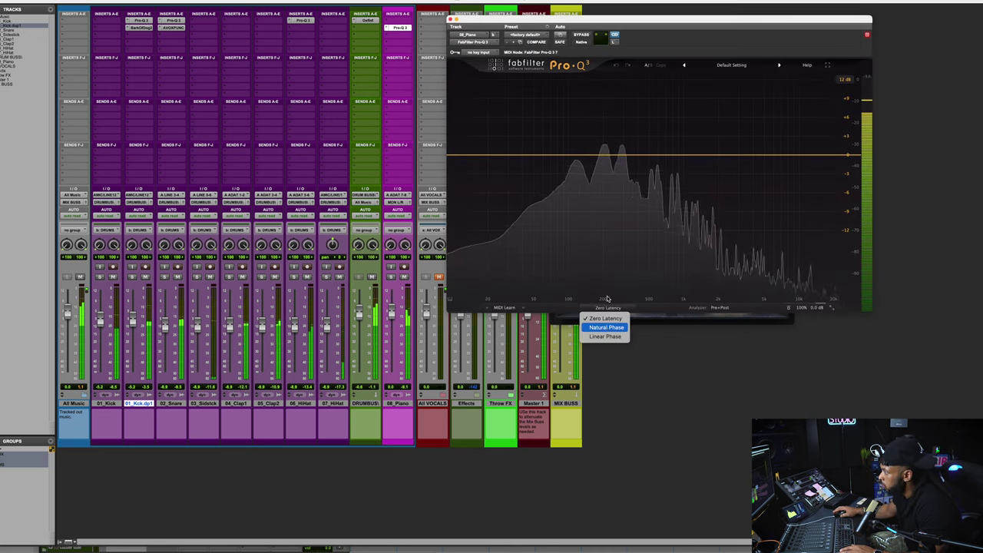
pyautogui.click(606, 327)
pyautogui.click(590, 156)
pyautogui.rightClick(590, 156)
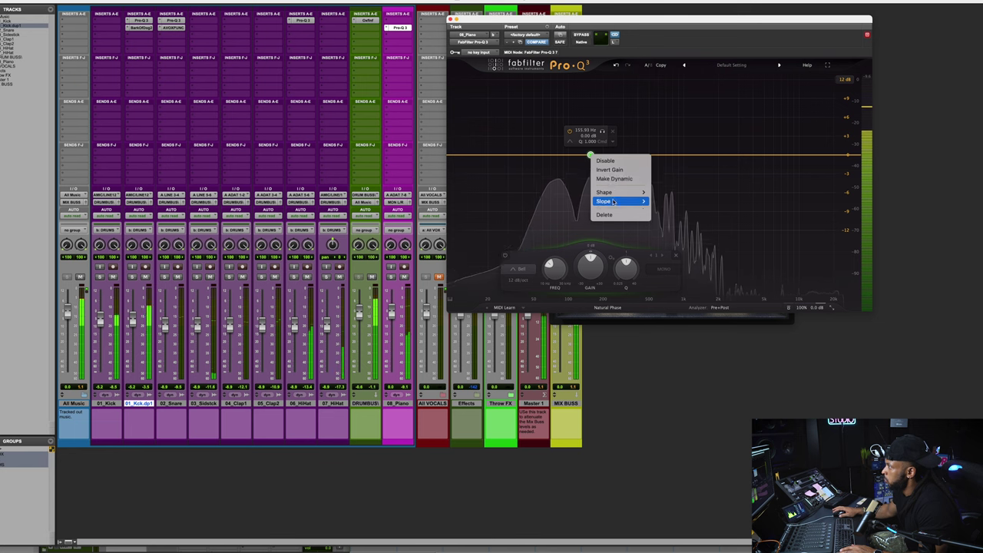
pyautogui.moveTo(614, 194)
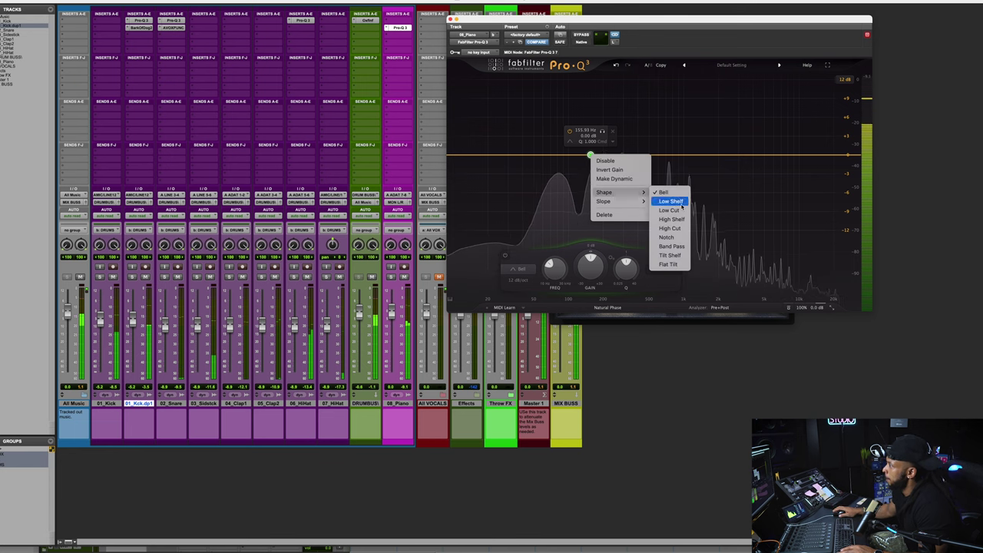
pyautogui.moveTo(596, 155); pyautogui.dragTo(613, 188)
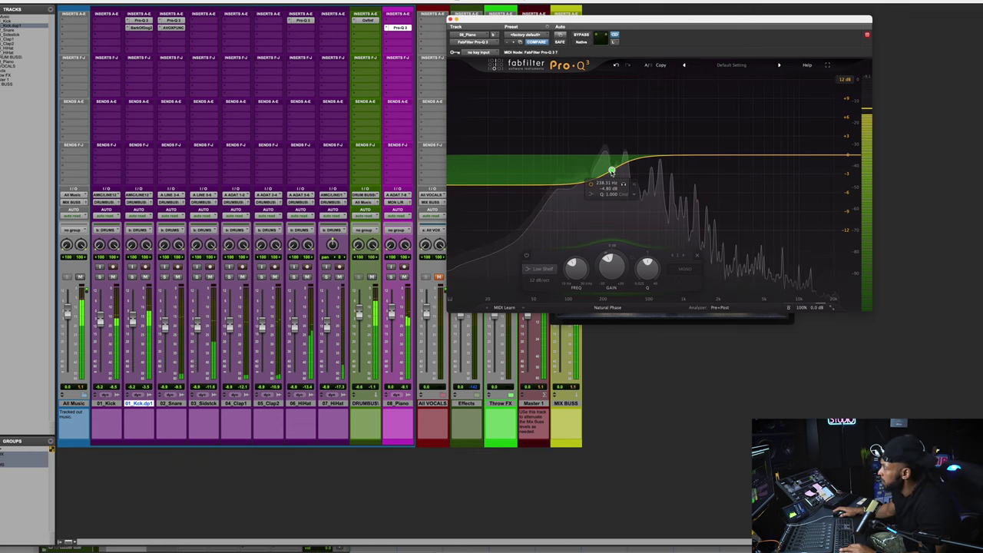
pyautogui.click(451, 19)
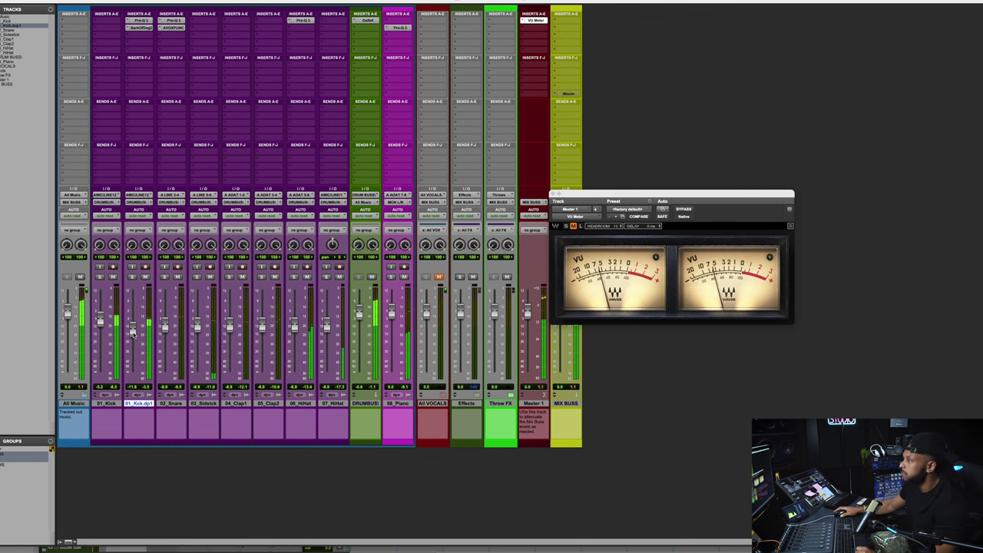
# Step: Readjust the low shelf in the piano's Pro-Q 3 to about 233 Hz with -4.21 dB gain, then stop playback
pyautogui.click(399, 27)
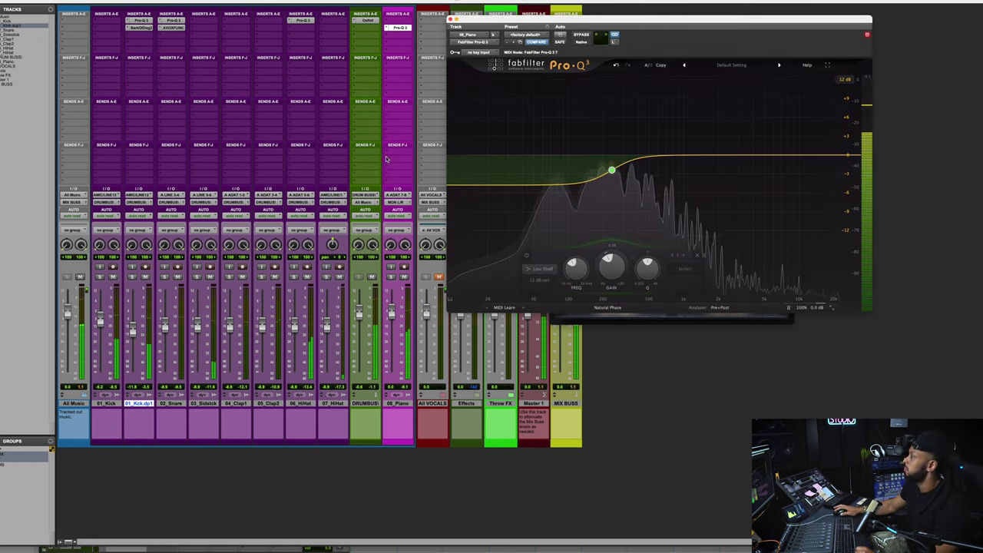
pyautogui.moveTo(615, 175)
pyautogui.moveTo(615, 174); pyautogui.dragTo(613, 169)
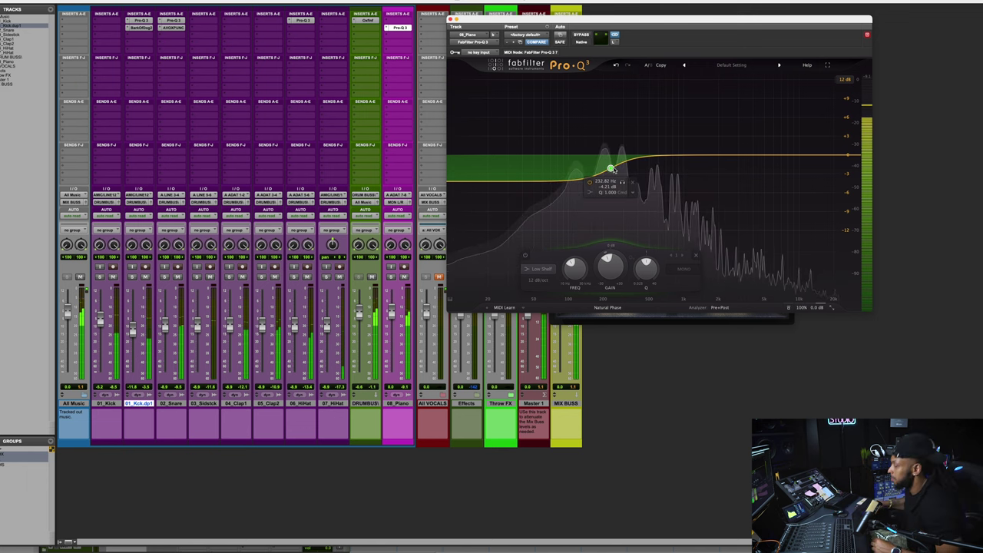
pyautogui.press('space')
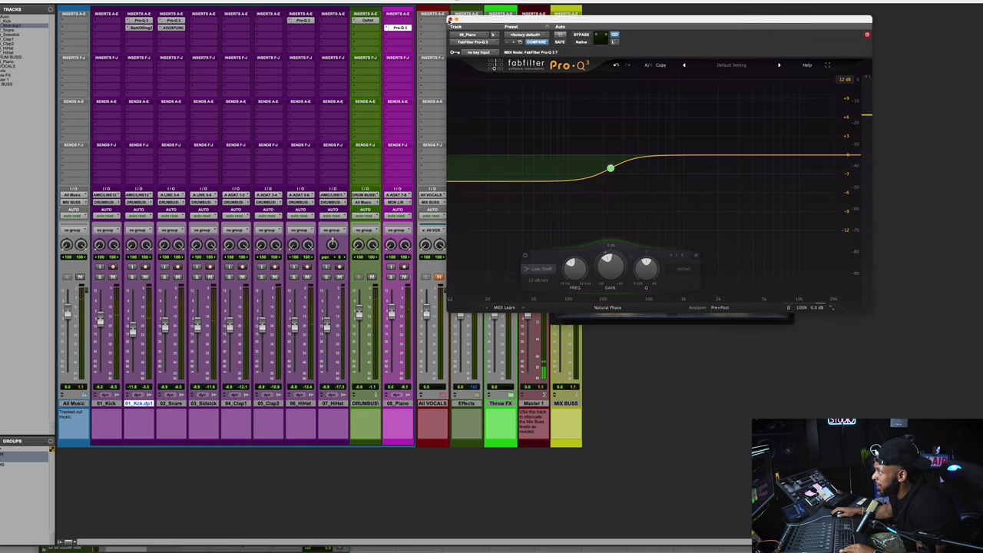
pyautogui.click(450, 20)
# Step: Close the master's VU Meter, then expand the All VOCALS folder in the mixer and unmute it
pyautogui.click(534, 20)
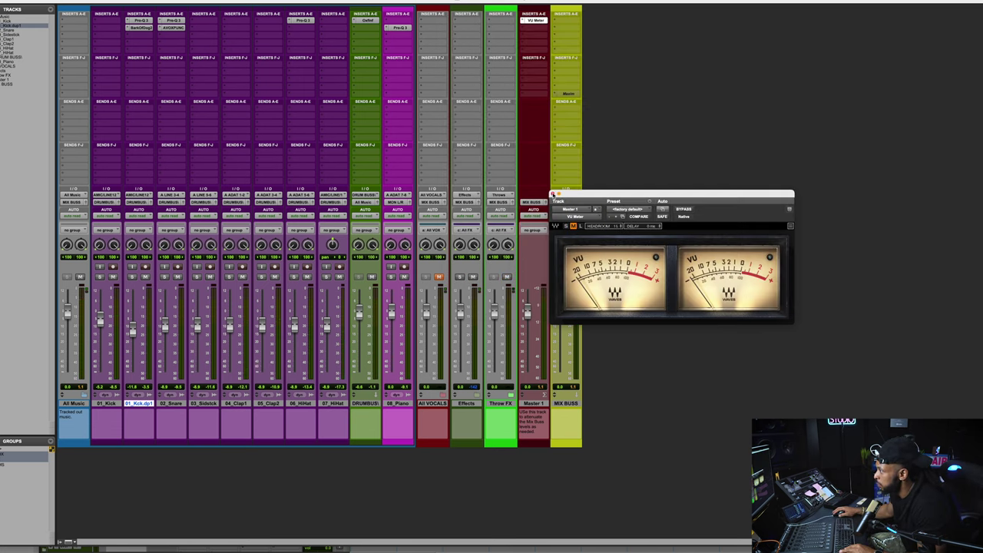
pyautogui.click(552, 194)
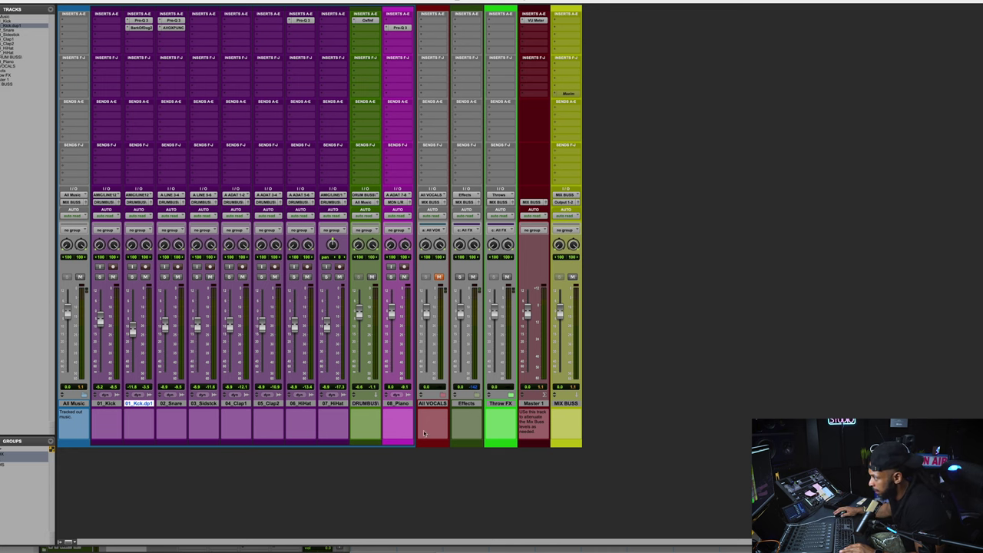
pyautogui.click(441, 395)
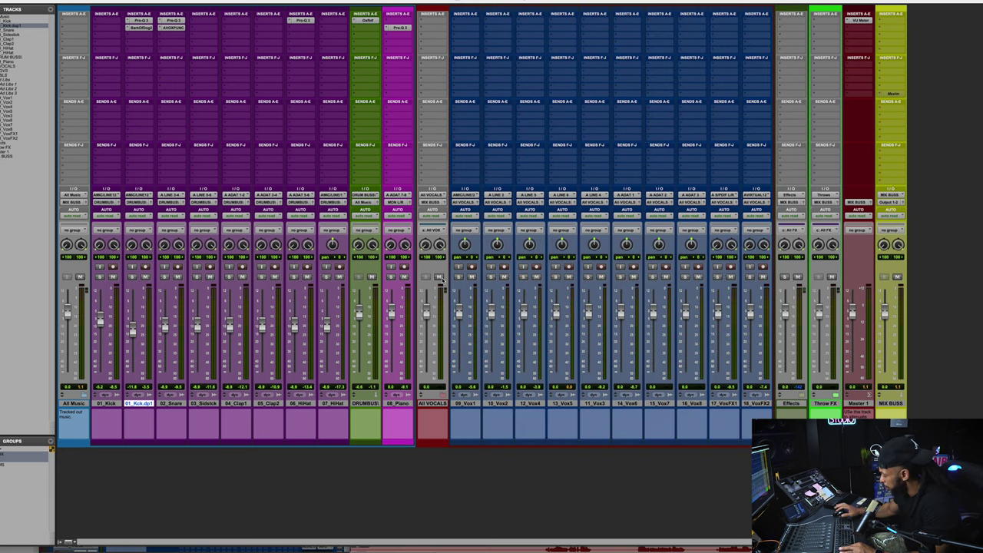
# Step: Show the full song's vocal clips in the Edit window and play from bar 30, at the main phrase on 14_Vox6
pyautogui.press('super+equal')
pyautogui.scroll(-5, 505, 371)
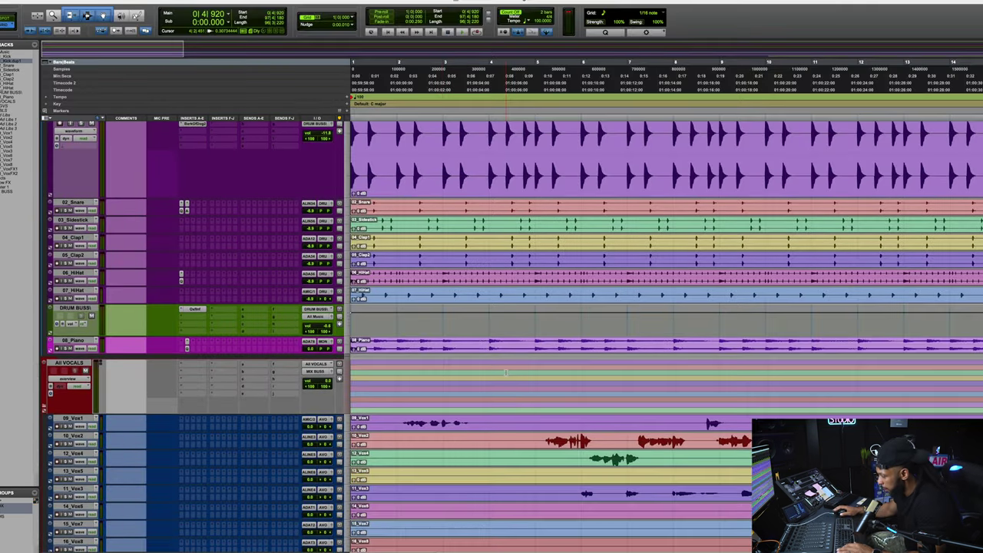
pyautogui.press('super+bracketleft')
pyautogui.press('super+bracketleft')
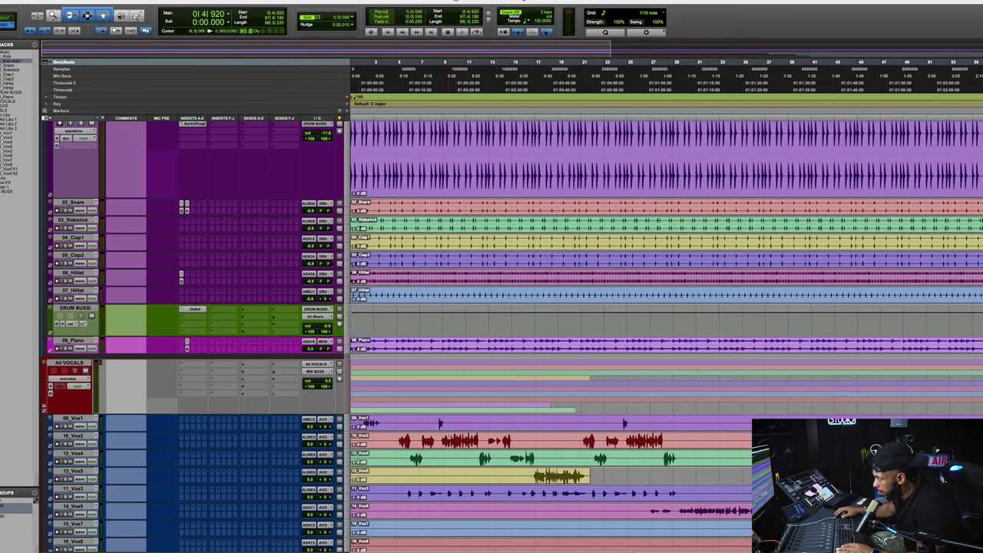
pyautogui.press('super+bracketleft')
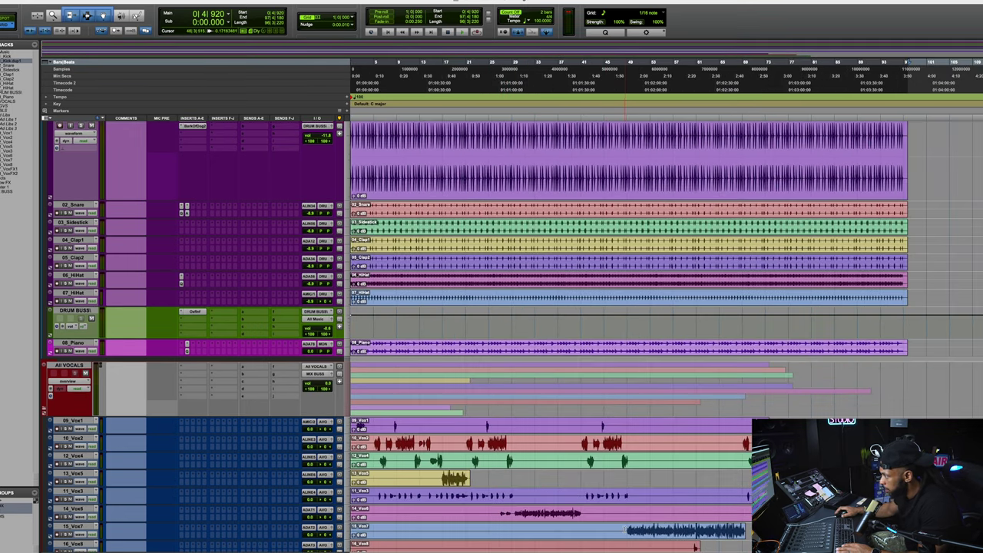
pyautogui.scroll(-5, 549, 398)
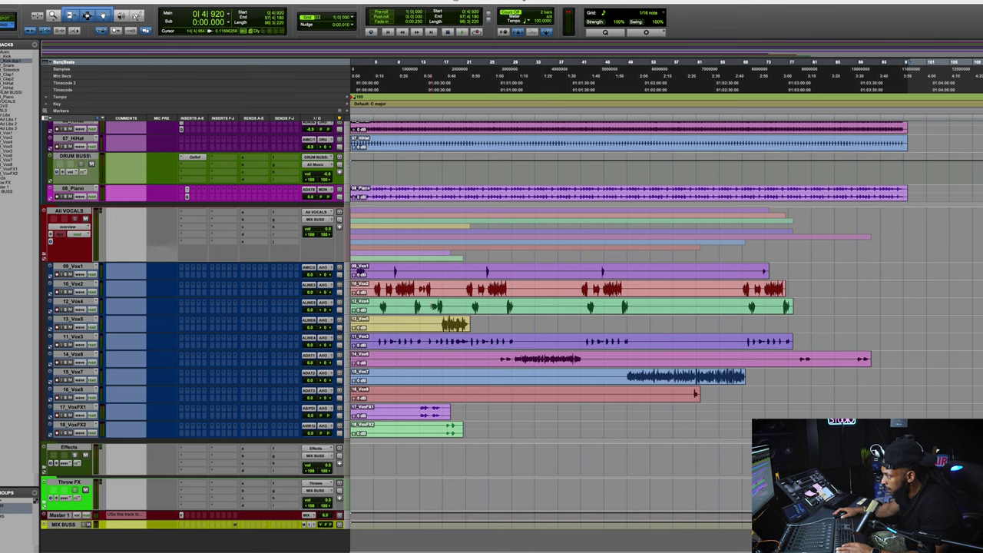
pyautogui.click(517, 358)
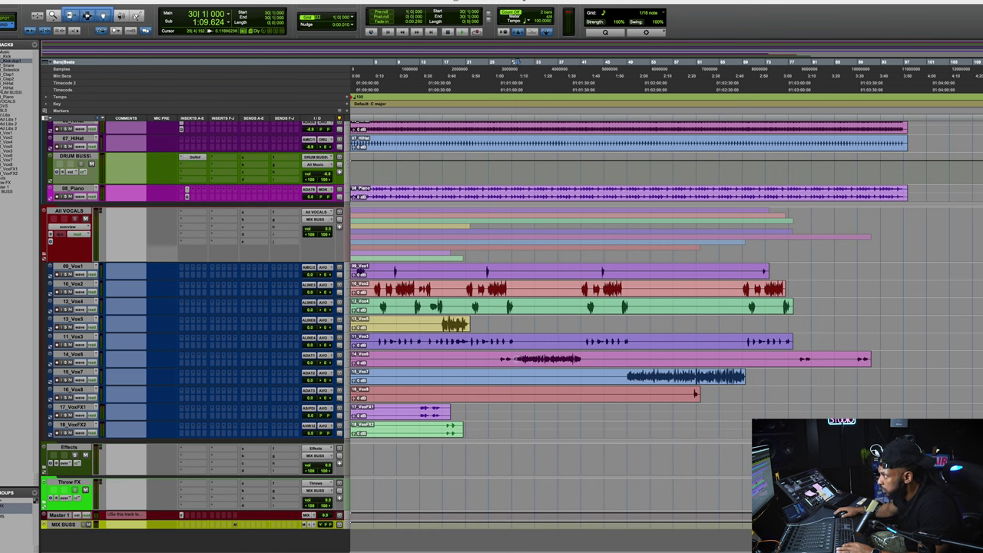
pyautogui.press('space')
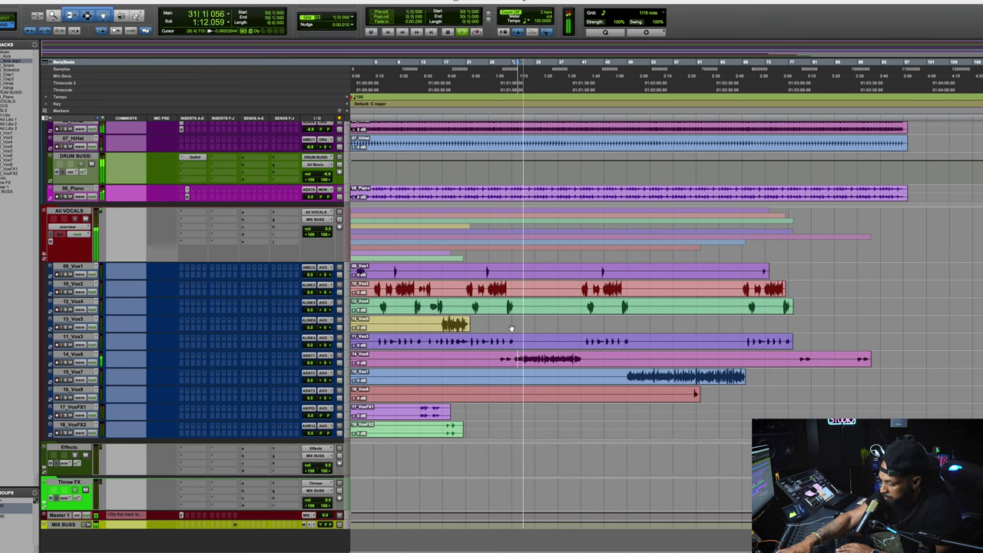
# Step: Insert bx_console SSL 9000 J (mono) in the first insert slot of 14_Vox6 in the mixer
pyautogui.press('super+equal')
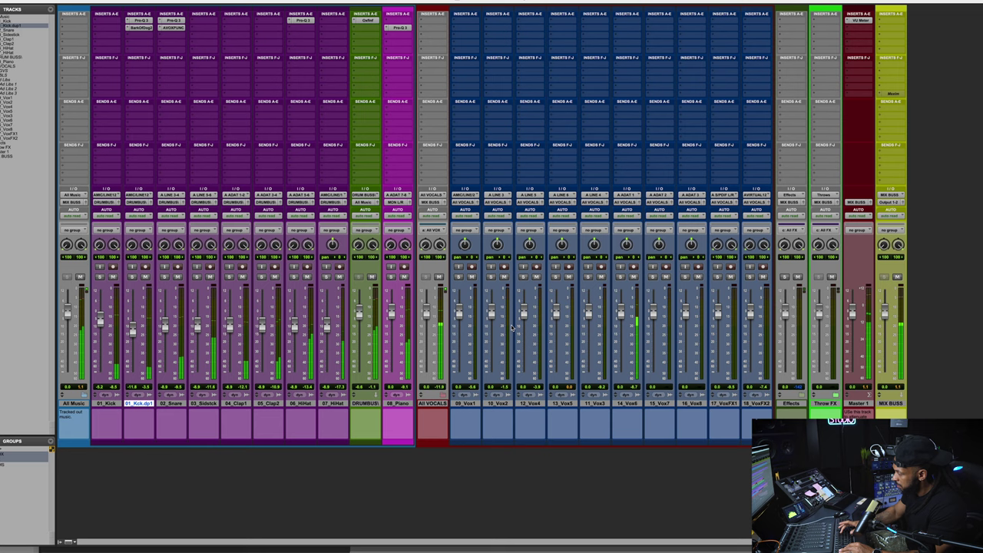
pyautogui.click(627, 403)
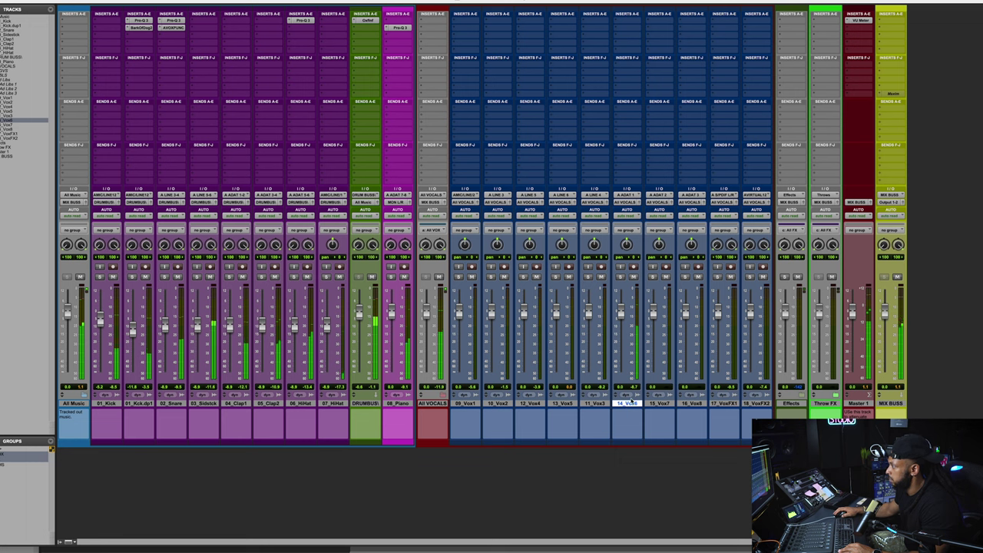
pyautogui.click(627, 20)
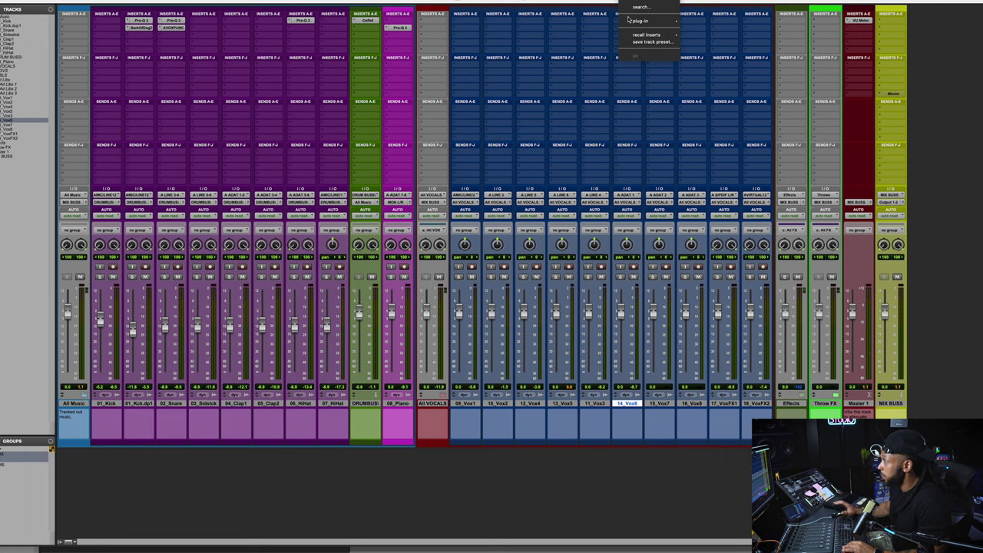
pyautogui.click(641, 7)
pyautogui.write('BX')
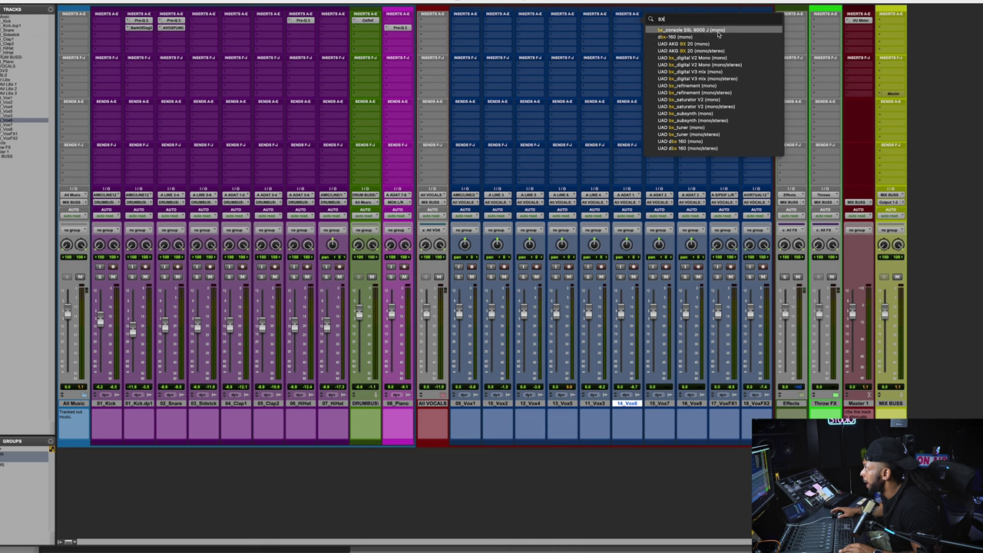
pyautogui.click(718, 33)
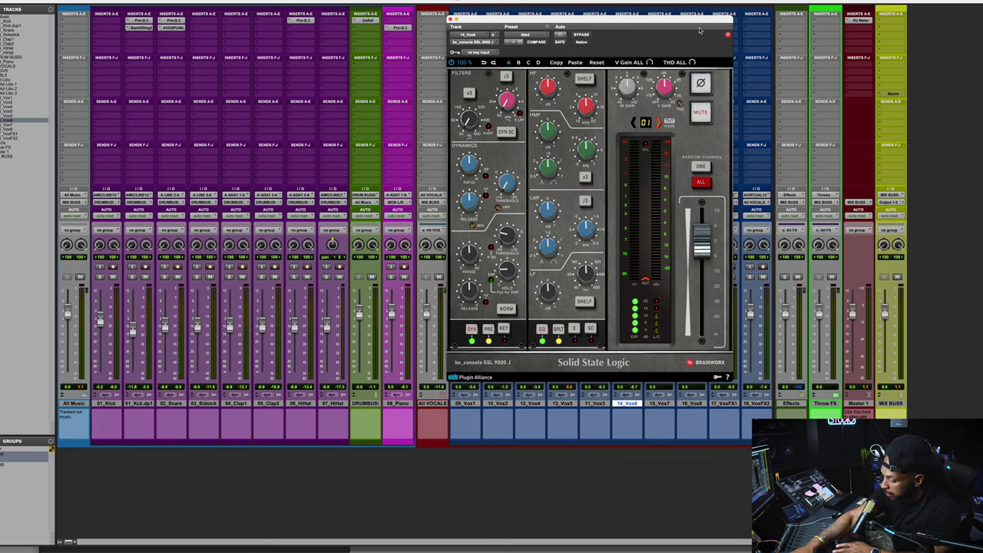
# Step: During playback, engage the high-pass filter on 14_Vox6's SSL console and sweep and cut its HMF and LMF bands
pyautogui.press('space')
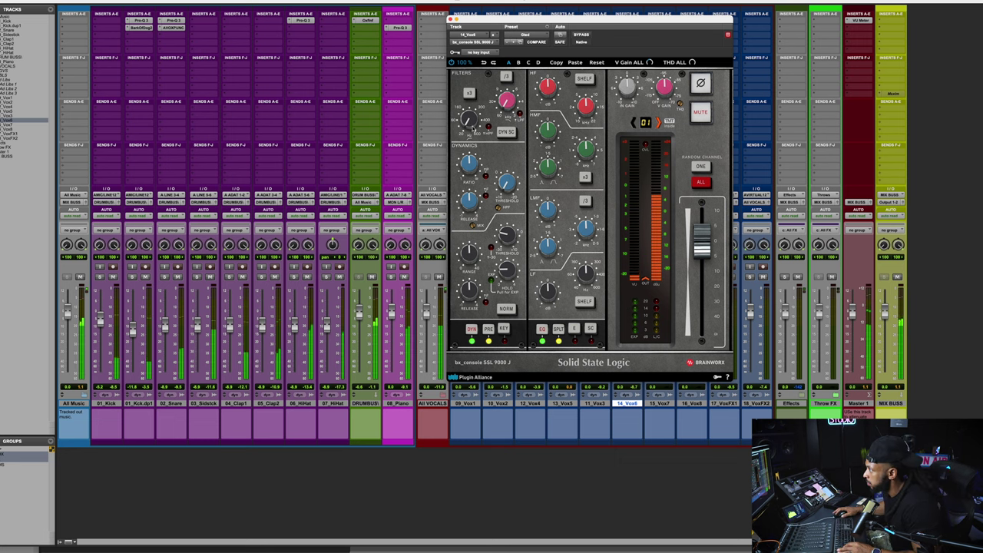
pyautogui.moveTo(467, 121)
pyautogui.scroll(1, 466, 121)
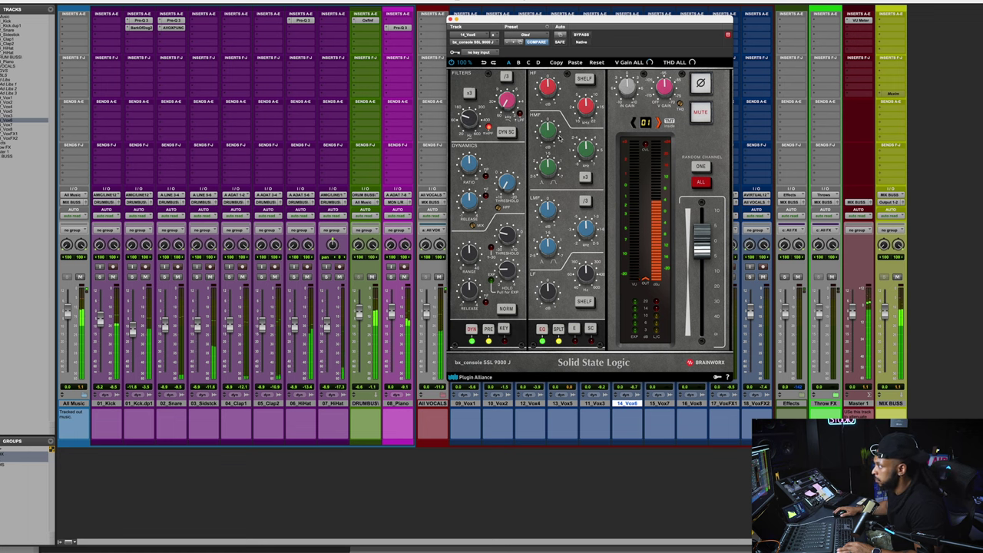
pyautogui.moveTo(588, 145)
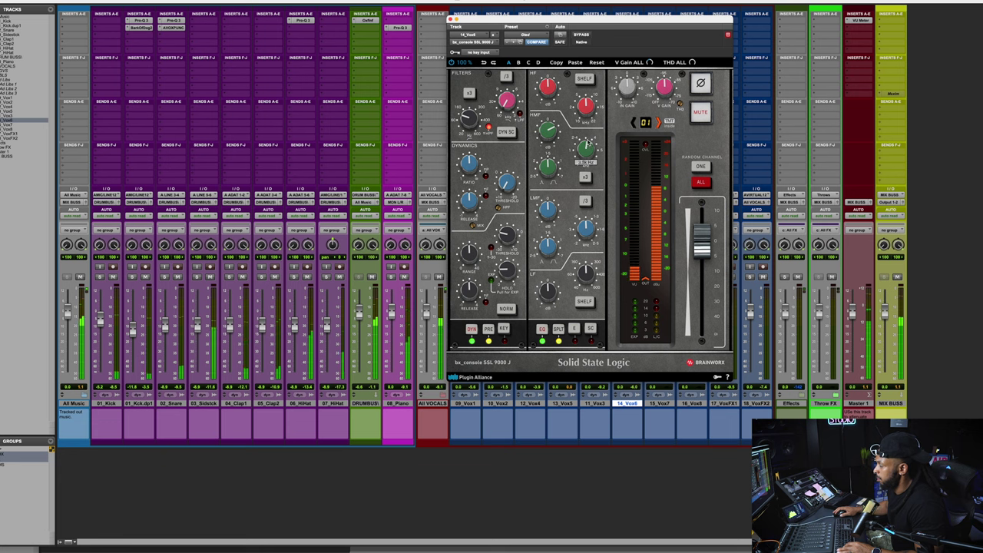
pyautogui.moveTo(548, 131)
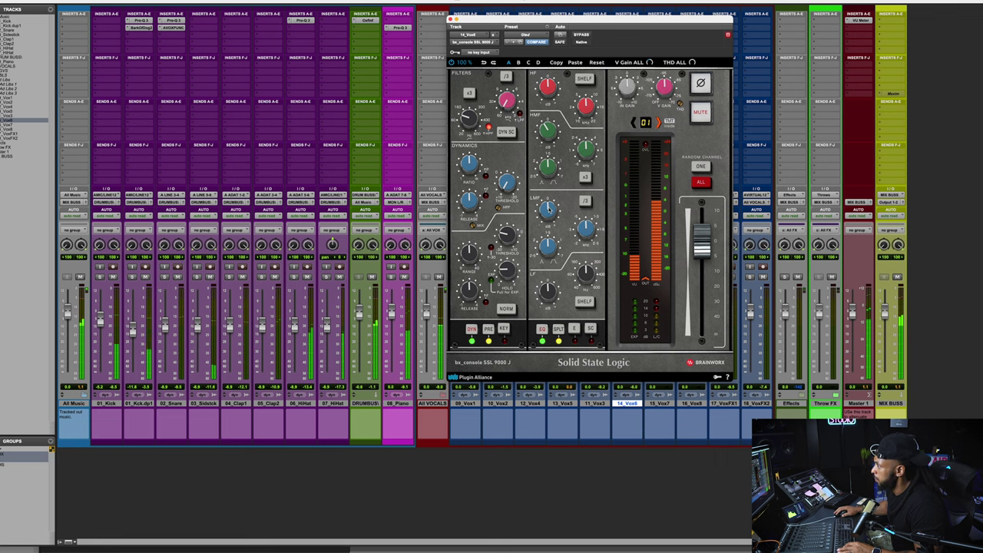
pyautogui.moveTo(577, 238)
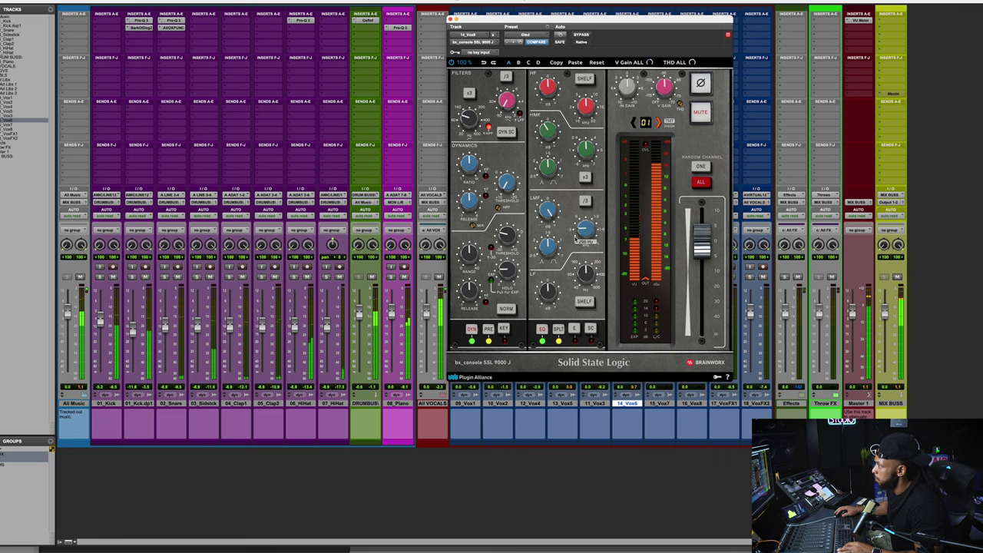
pyautogui.moveTo(548, 212)
pyautogui.moveTo(548, 212); pyautogui.dragTo(546, 242)
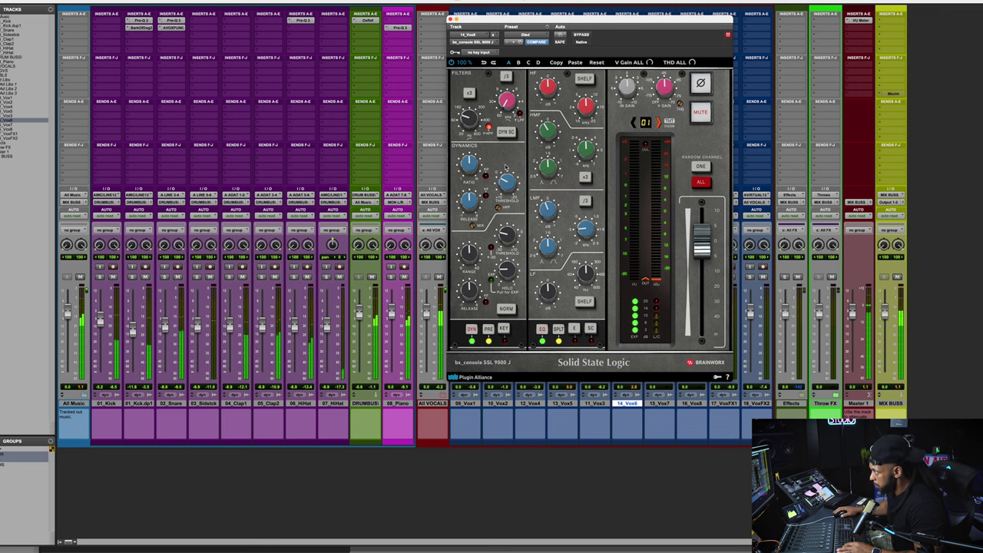
# Step: Lower the SSL console's compressor threshold on 14_Vox6, compare the processing against bypass, and close the plug-in
pyautogui.moveTo(507, 180)
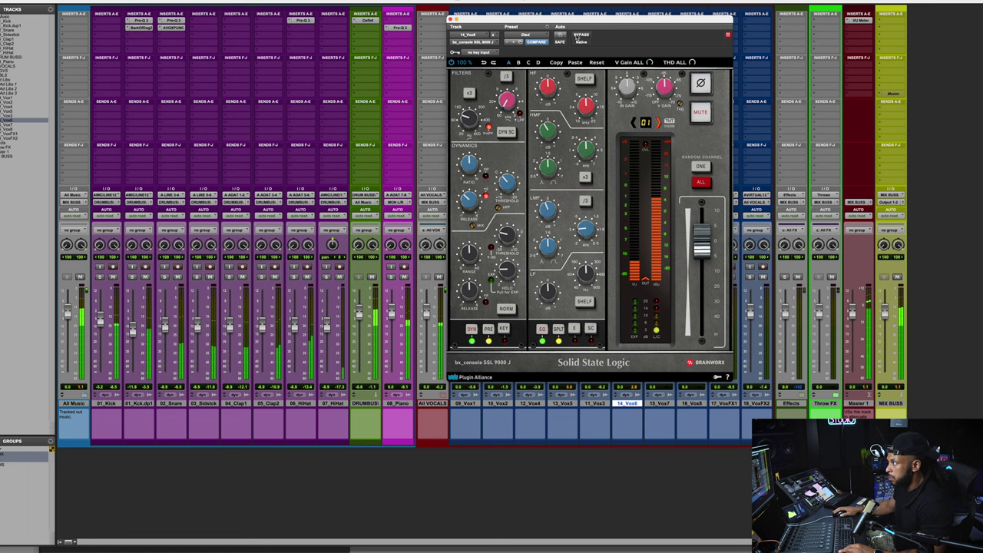
pyautogui.click(578, 35)
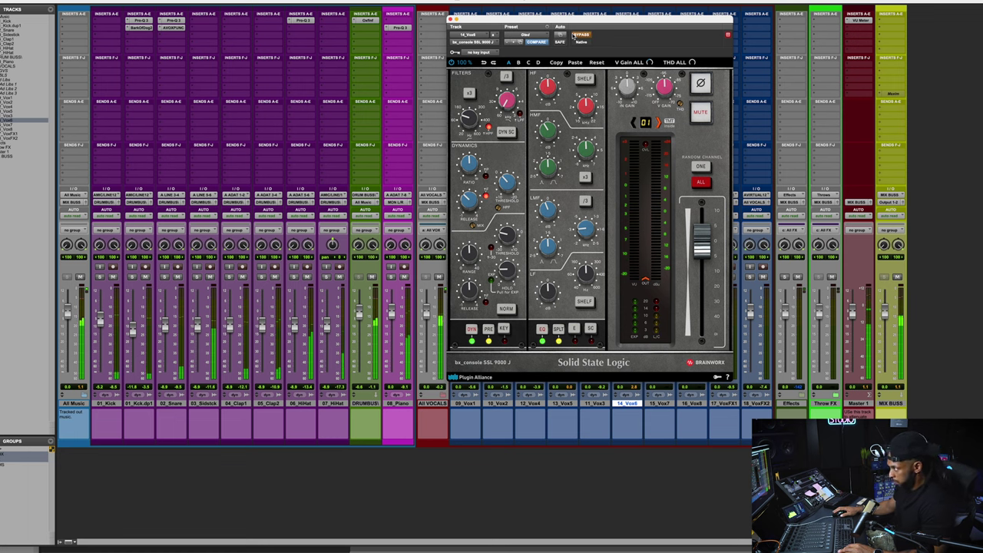
pyautogui.click(576, 35)
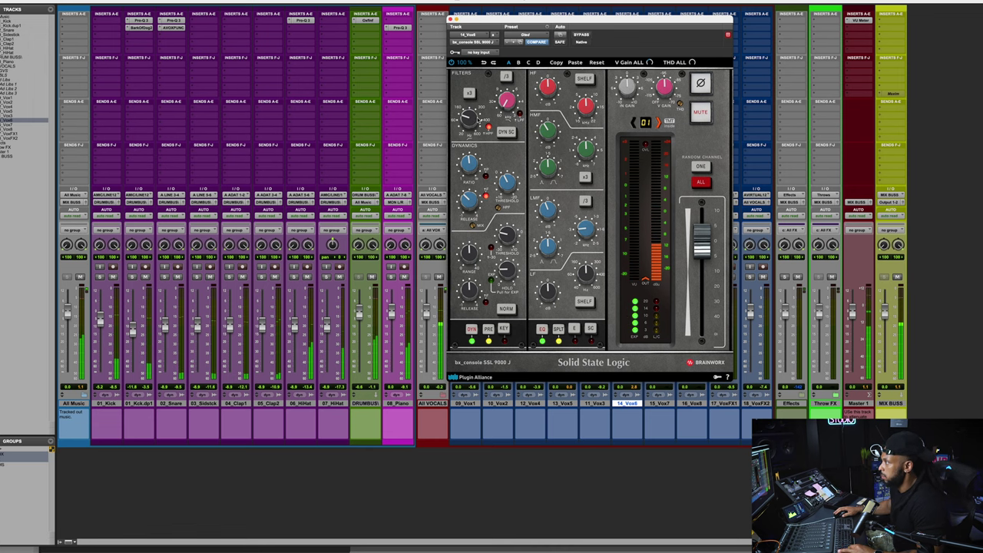
pyautogui.press('super+w')
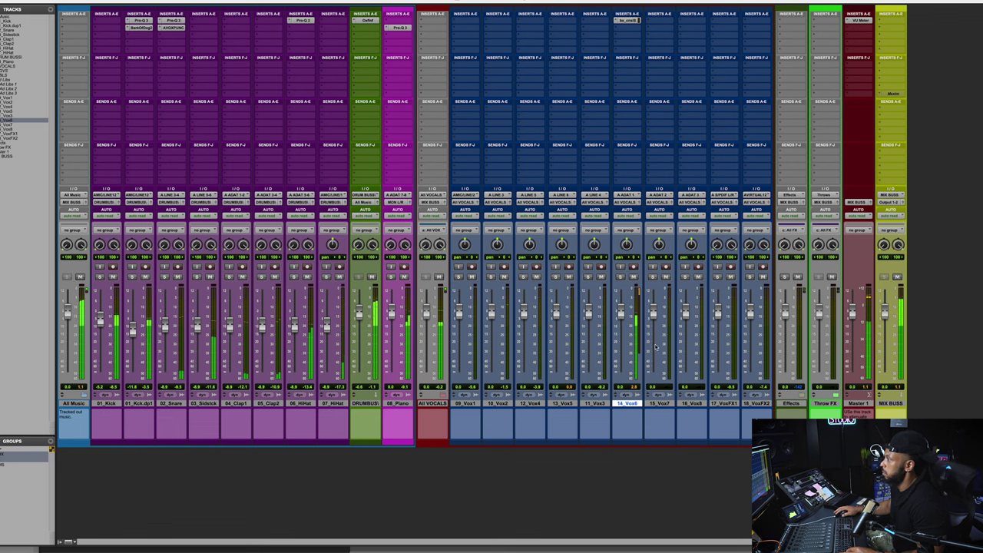
# Step: Insert the McDSP MC404 Multi-Band compressor after the SSL console on 14_Vox6
pyautogui.click(618, 33)
pyautogui.click(640, 14)
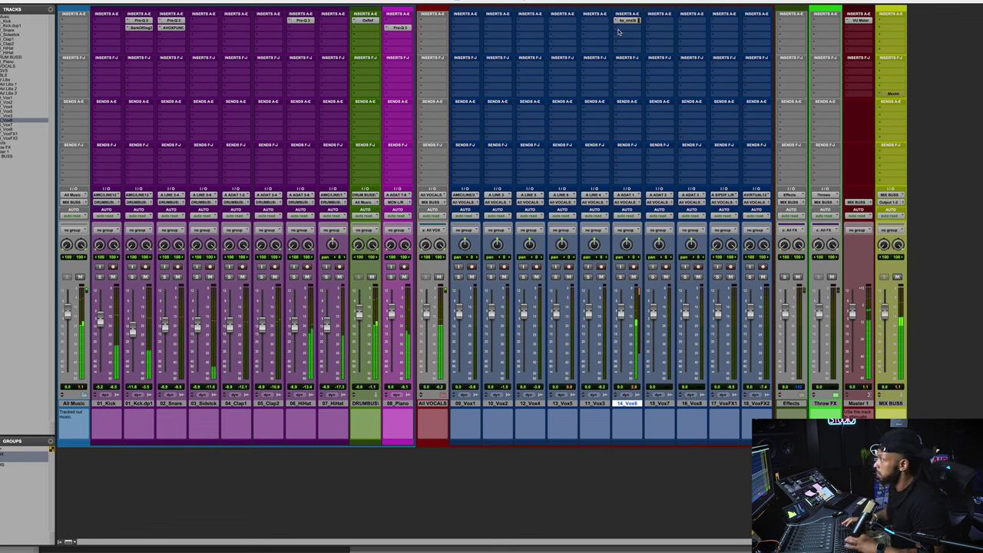
pyautogui.write('MC')
pyautogui.click(714, 51)
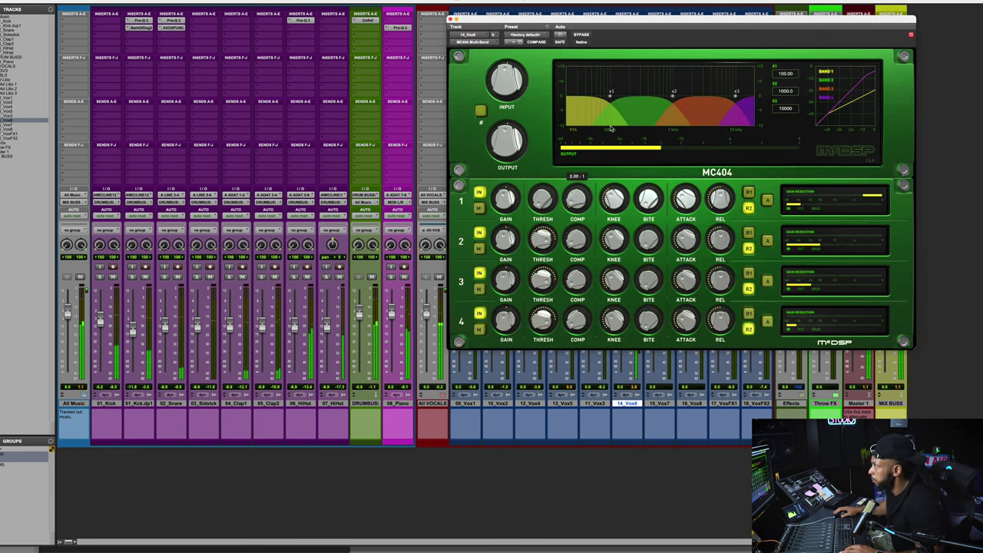
# Step: Set the MC404's X1 crossover to 131.10 Hz and its X3 crossover to 6488.4 Hz
pyautogui.moveTo(610, 92); pyautogui.dragTo(619, 93)
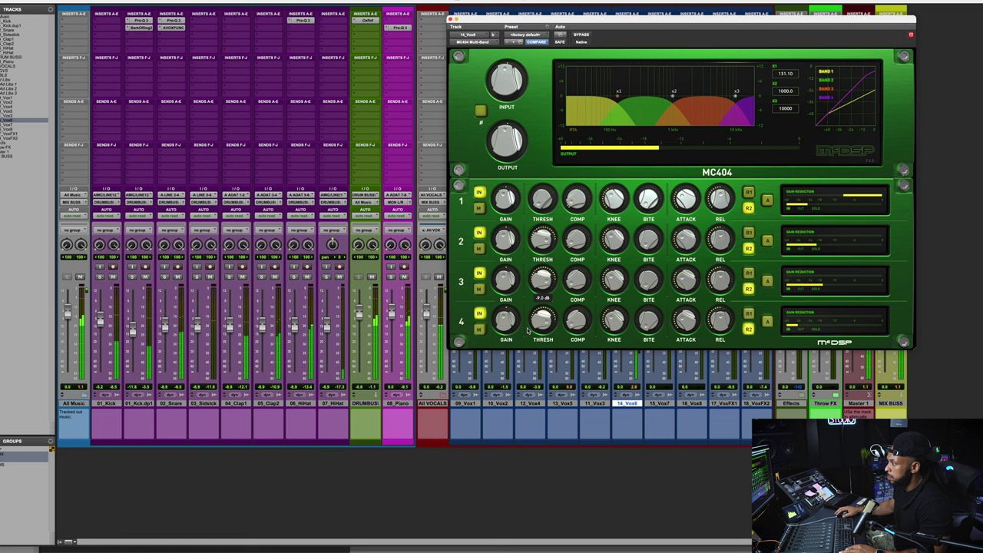
pyautogui.moveTo(736, 96); pyautogui.dragTo(732, 93)
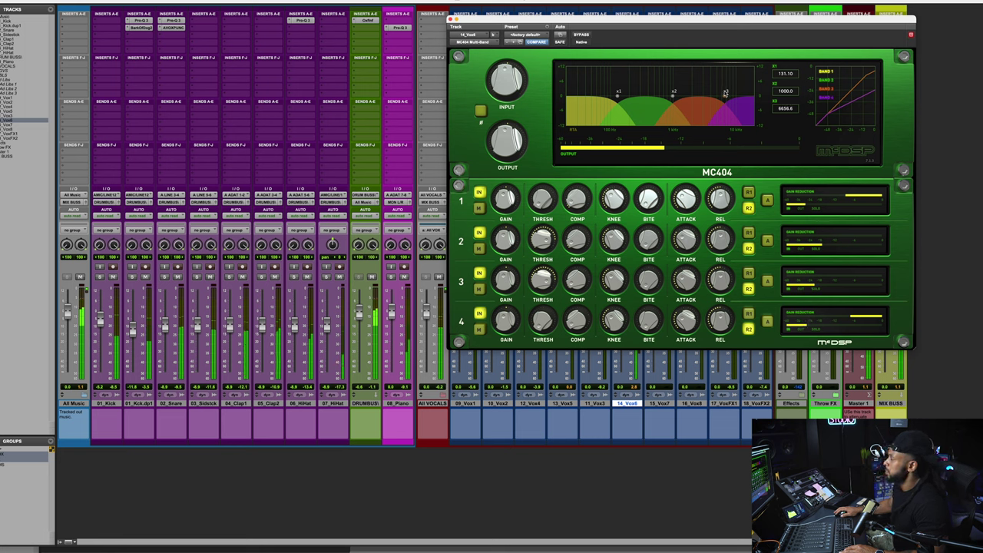
pyautogui.moveTo(725, 93); pyautogui.dragTo(724, 92)
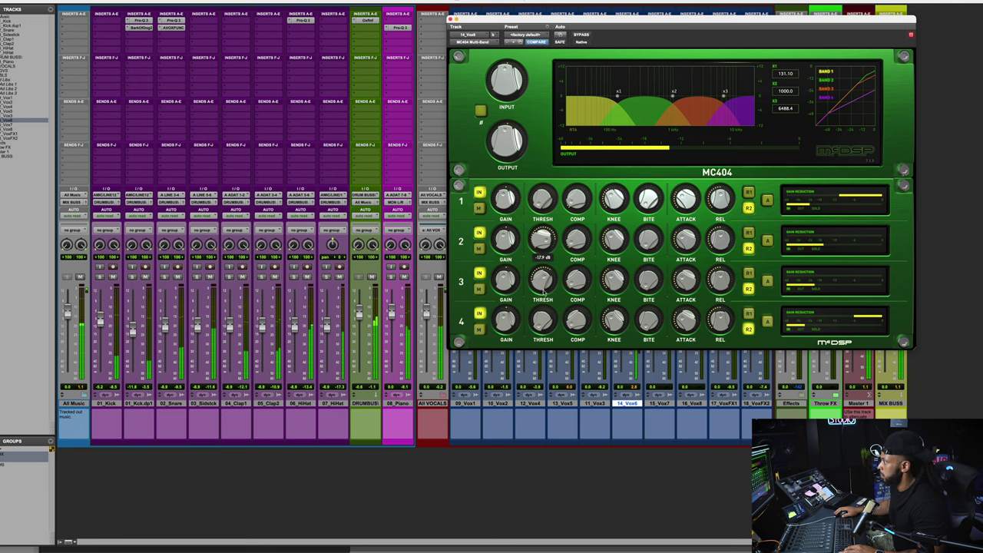
# Step: Lower the MC404's band 2 threshold, set X2 to 1002.4 Hz, and lower band 3's threshold to about -25 dB, comparing against bypass
pyautogui.moveTo(543, 250); pyautogui.dragTo(535, 265)
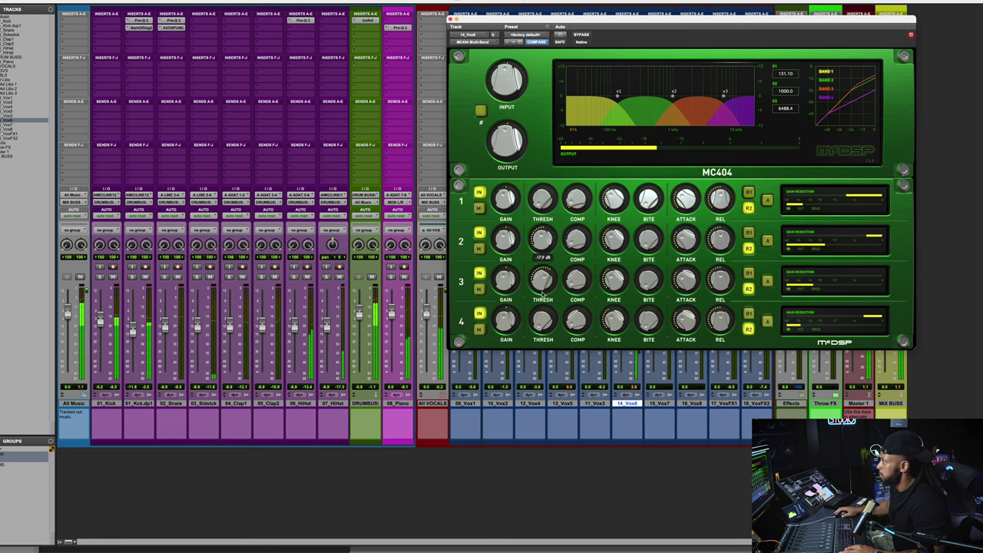
pyautogui.moveTo(669, 98); pyautogui.dragTo(672, 97)
pyautogui.click(582, 34)
pyautogui.click(581, 35)
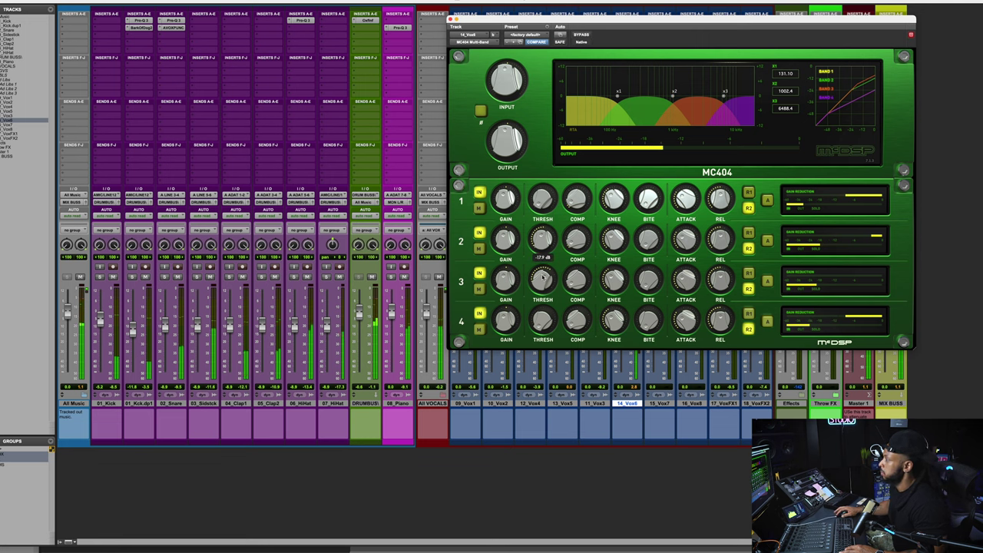
pyautogui.moveTo(543, 281); pyautogui.dragTo(543, 284)
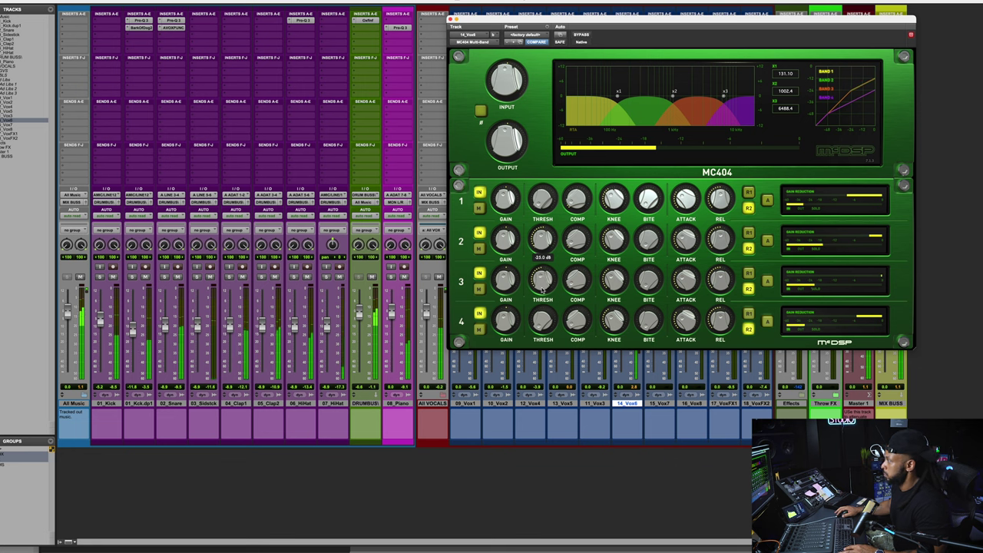
# Step: Move the MC404 window clear of the inserts and insert the Distressor after it on 14_Vox6
pyautogui.moveTo(472, 20); pyautogui.dragTo(284, 110)
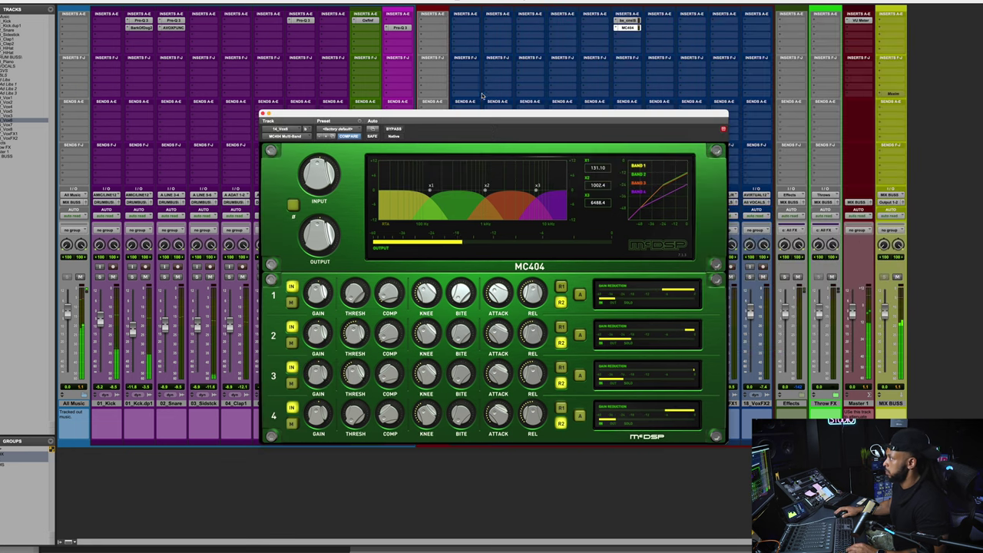
pyautogui.click(621, 37)
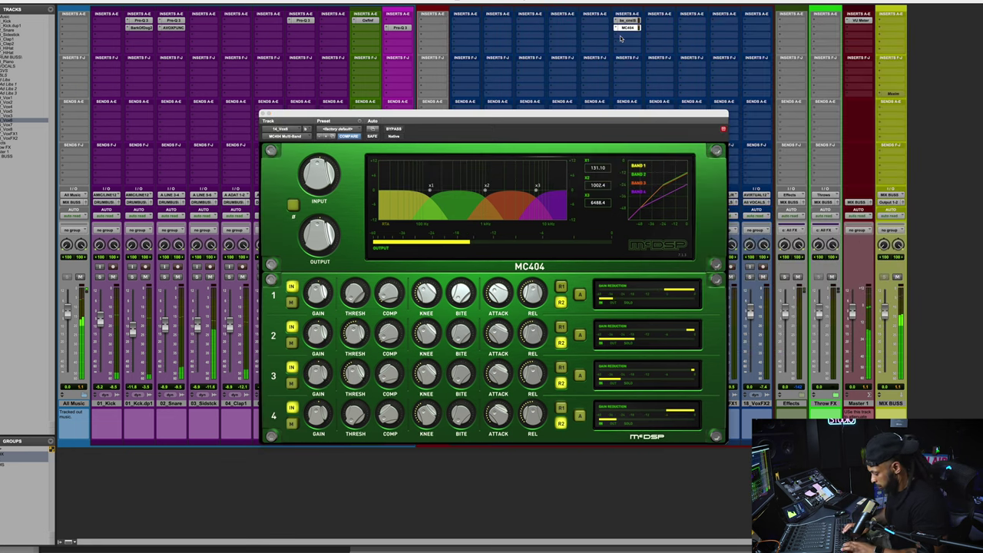
pyautogui.write('DISTR')
pyautogui.press('Return')
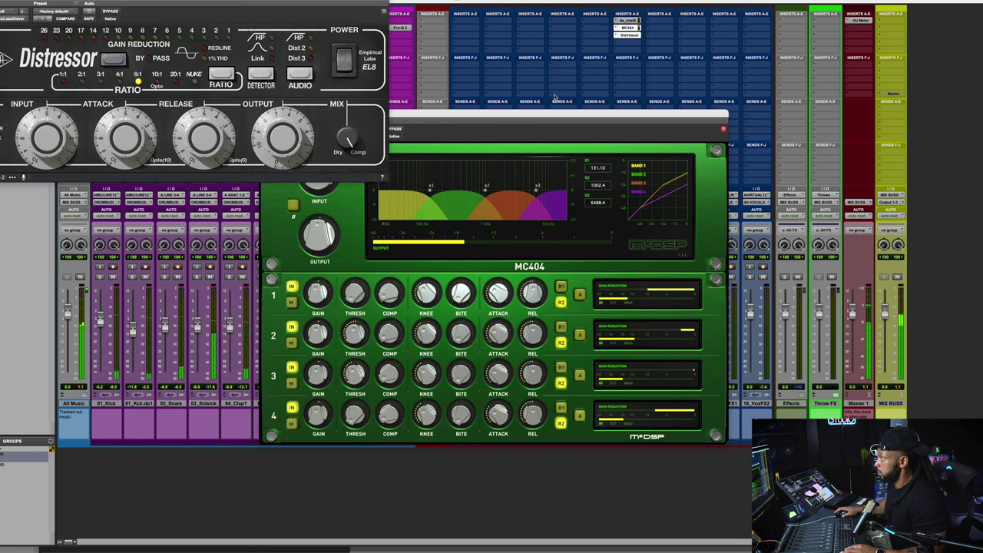
# Step: Engage the Distressor's detector high-pass and mid emphasis plus the audio high-pass, and move its window fully into view
pyautogui.click(271, 37)
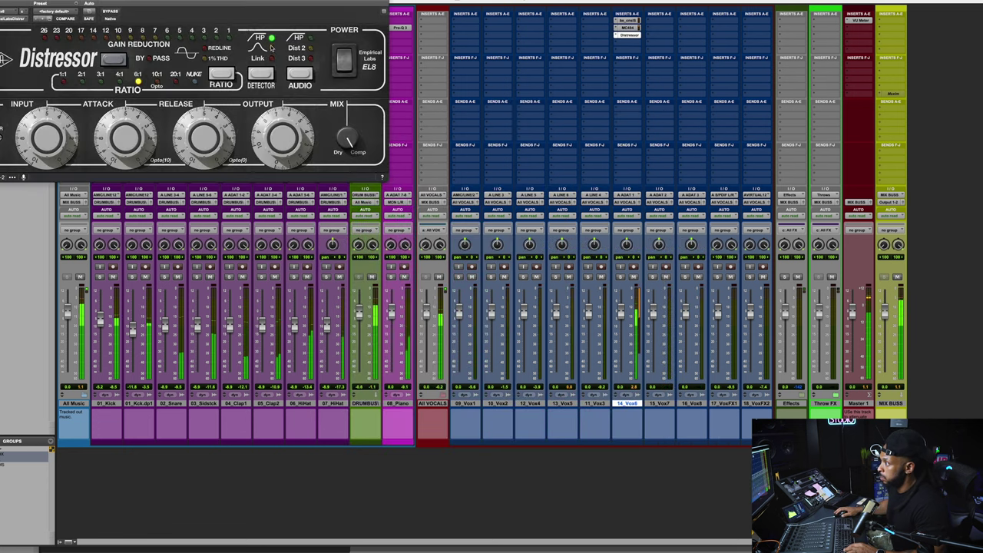
pyautogui.click(310, 38)
pyautogui.moveTo(177, 4); pyautogui.dragTo(384, 129)
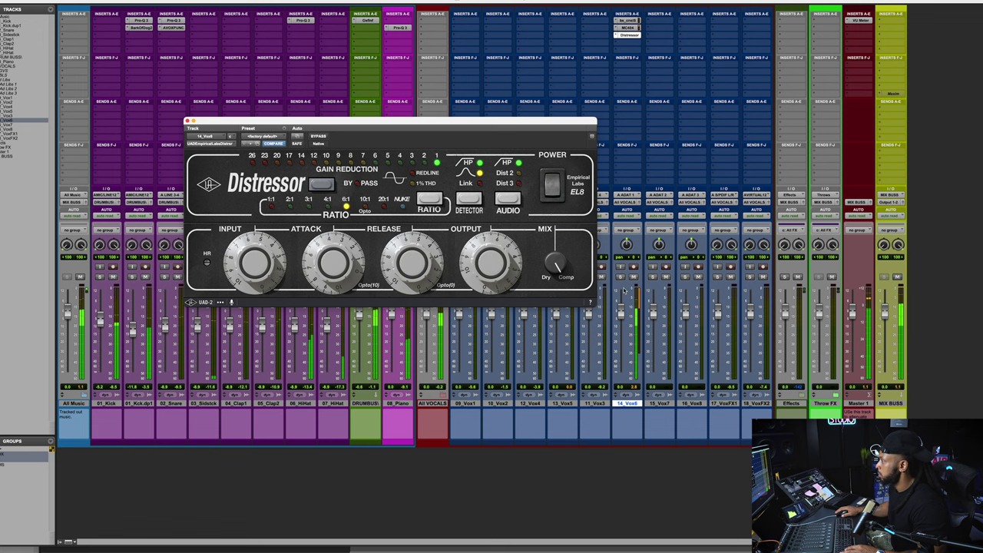
# Step: Adjust the HF band frequency in the SSL console on 14_Vox6 and lower the track's fader to -3.3 dB
pyautogui.click(628, 21)
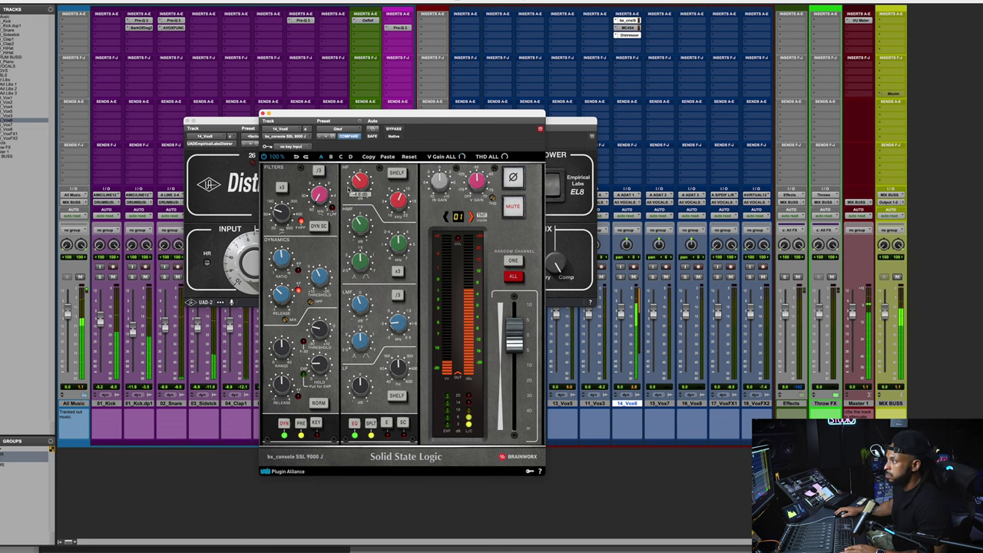
pyautogui.moveTo(399, 202)
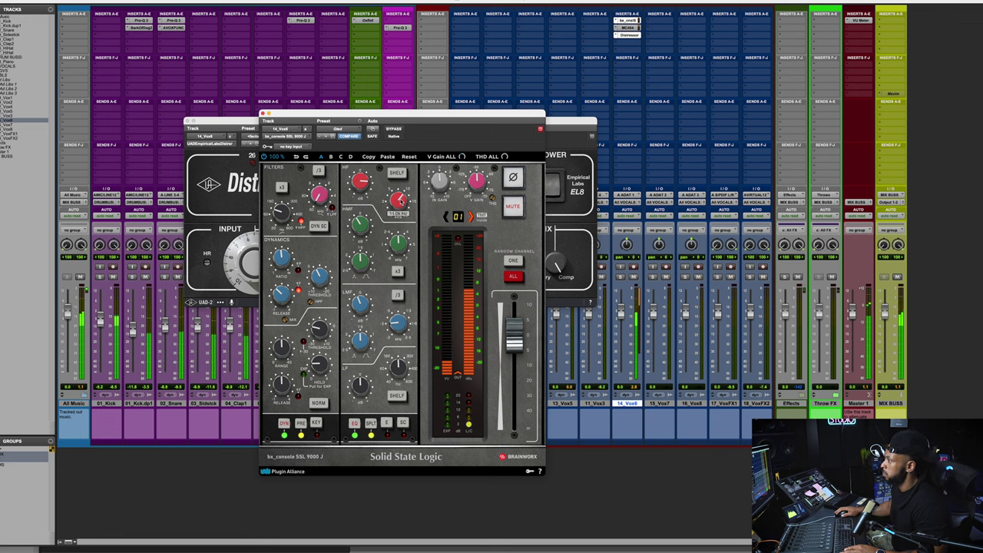
pyautogui.moveTo(399, 202); pyautogui.dragTo(399, 212)
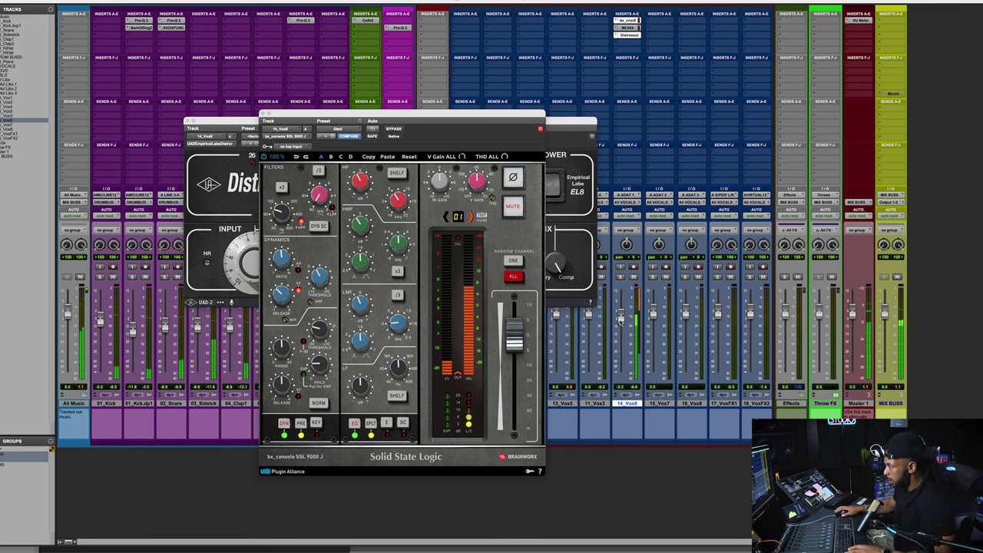
# Step: Lower the MC404's band 3 threshold to -28.3 dB and set its X1 crossover to 150.90 Hz
pyautogui.click(265, 114)
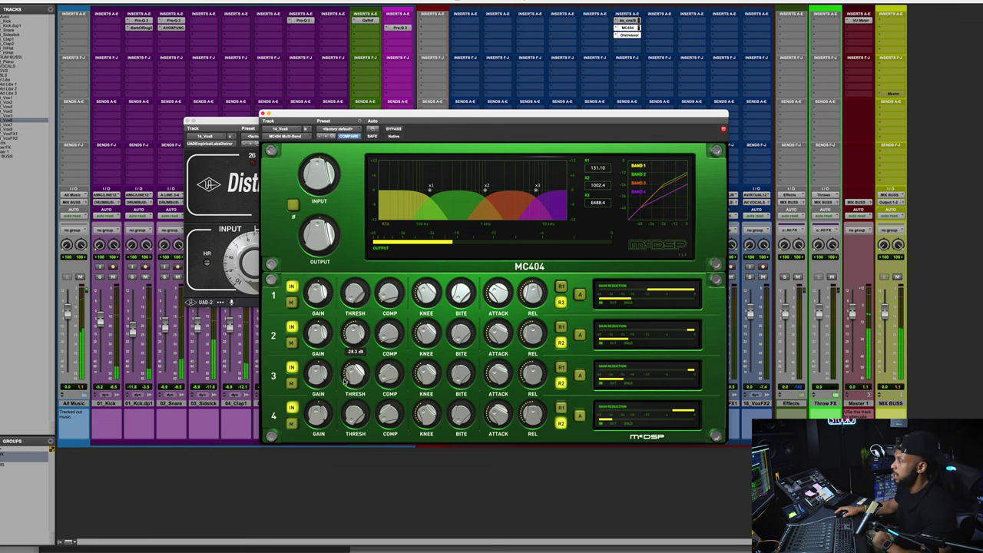
pyautogui.click(628, 21)
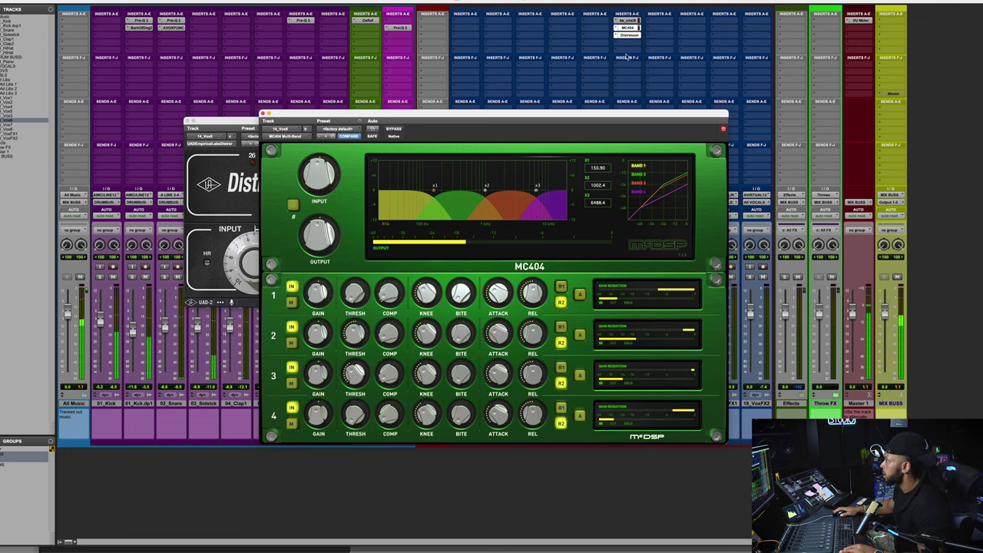
# Step: Insert the Massey DeEsser after the Distressor on 14_Vox6 and raise its reduction amount
pyautogui.click(623, 46)
pyautogui.write('MASS')
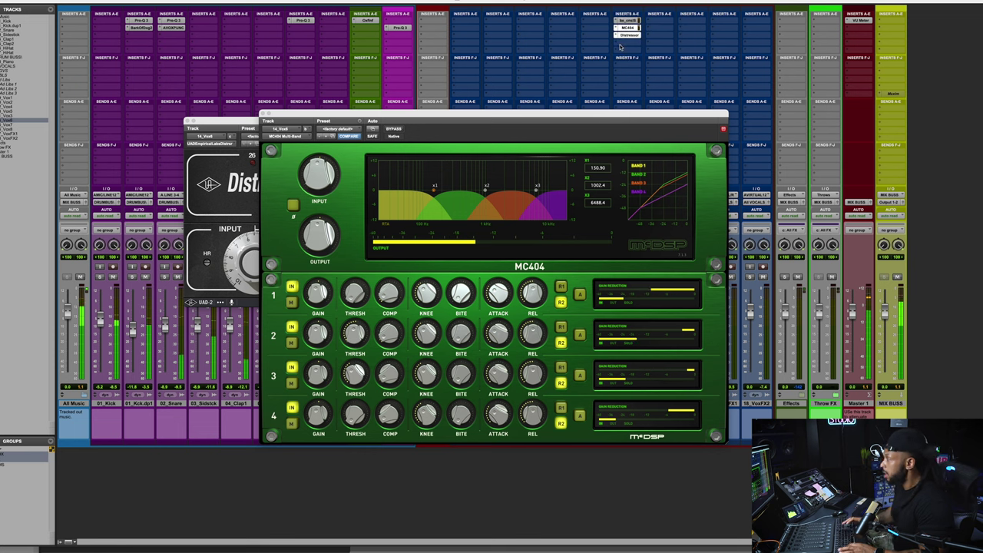
pyautogui.press('Return')
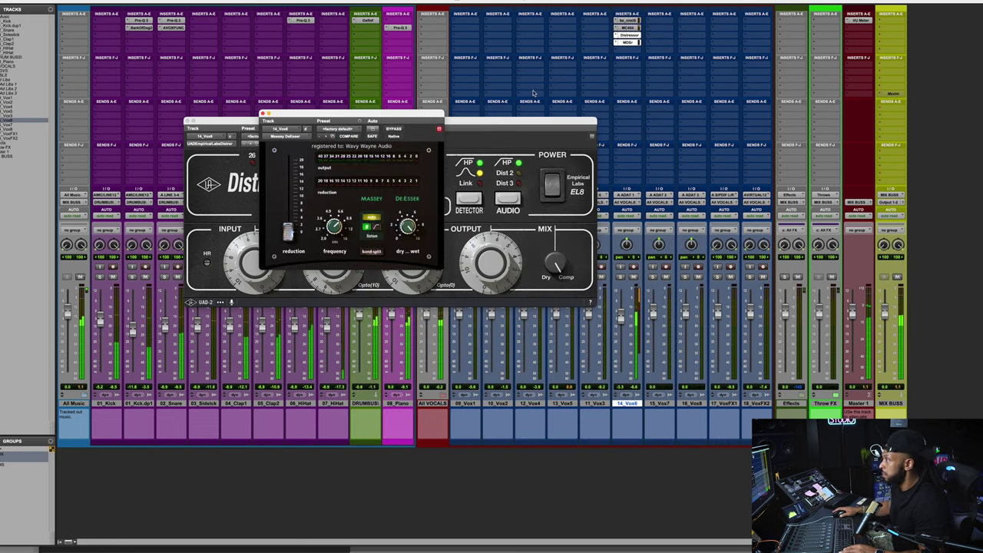
pyautogui.moveTo(289, 220); pyautogui.dragTo(290, 192)
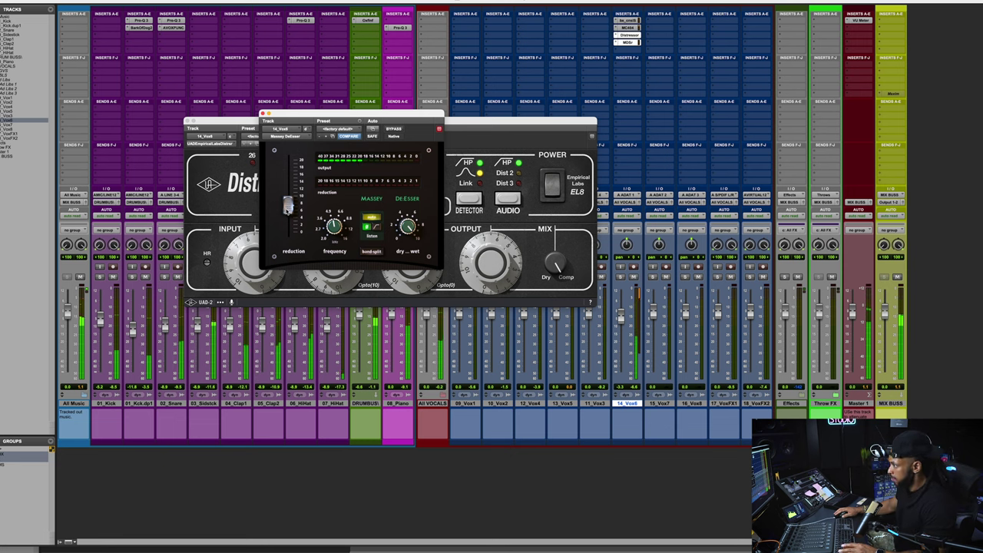
# Step: In the Edit window, delete the quiet breath between two phrases in the 14_Vox6 clip around bar 34
pyautogui.press('super+equal')
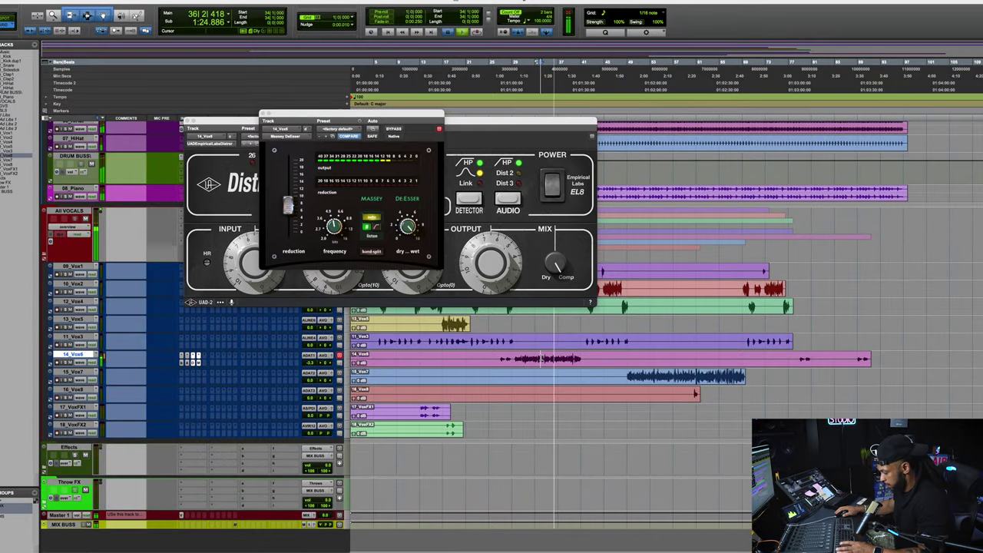
pyautogui.press('super+bracketright')
pyautogui.press('e')
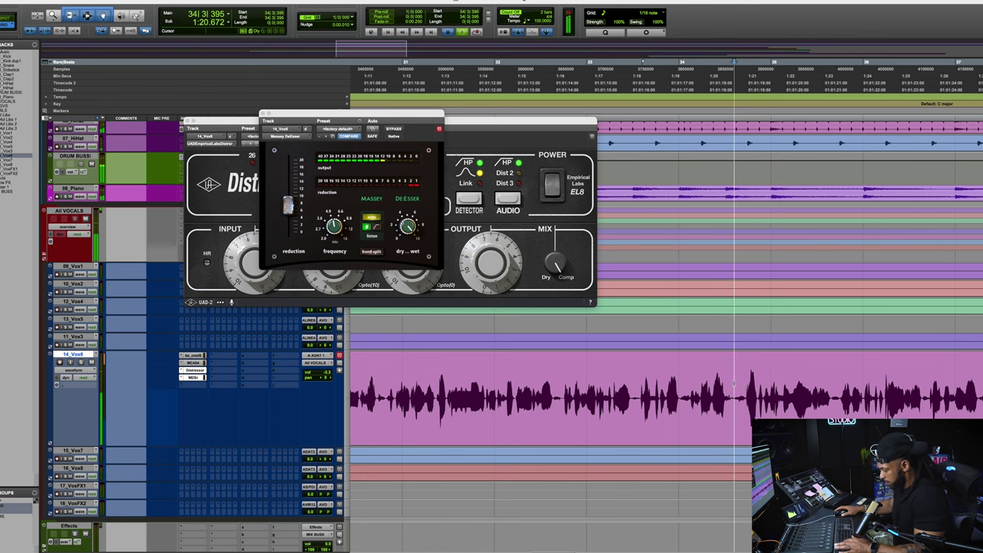
pyautogui.press('super+bracketright')
pyautogui.moveTo(667, 392); pyautogui.dragTo(779, 392)
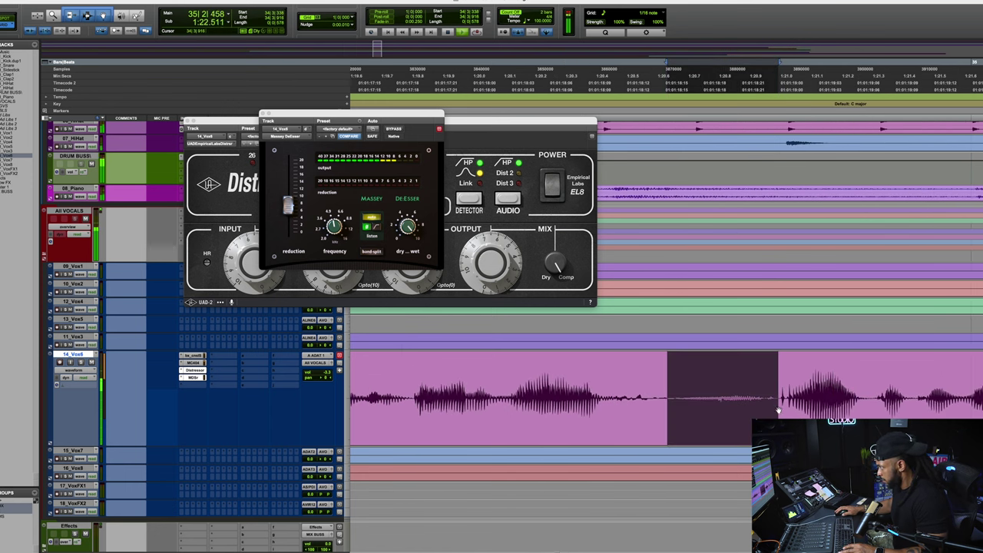
pyautogui.press('Delete')
pyautogui.click(442, 366)
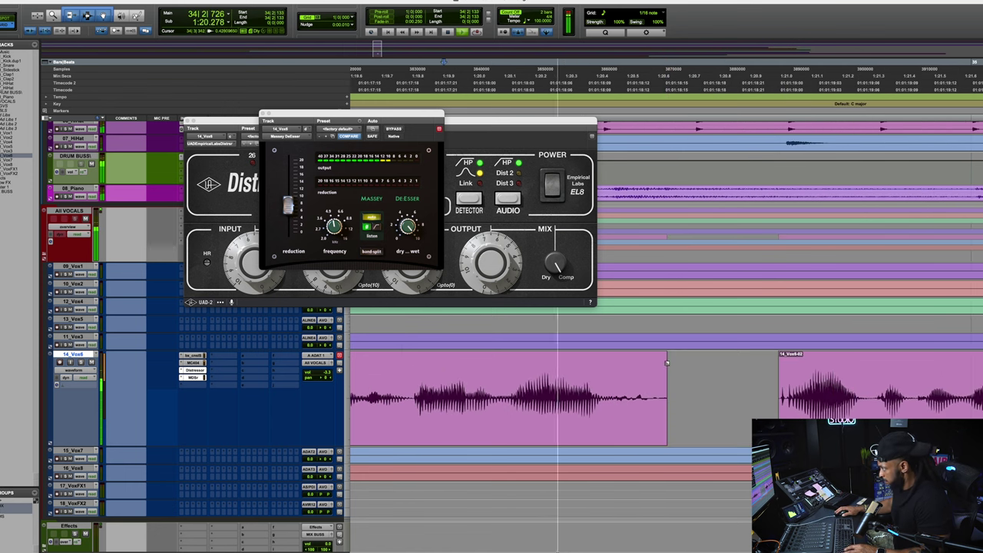
# Step: Trim the end of the 14_Vox6 clip before the gap closer to its phrase, finishing with a short fade-out
pyautogui.moveTo(663, 359); pyautogui.dragTo(652, 356)
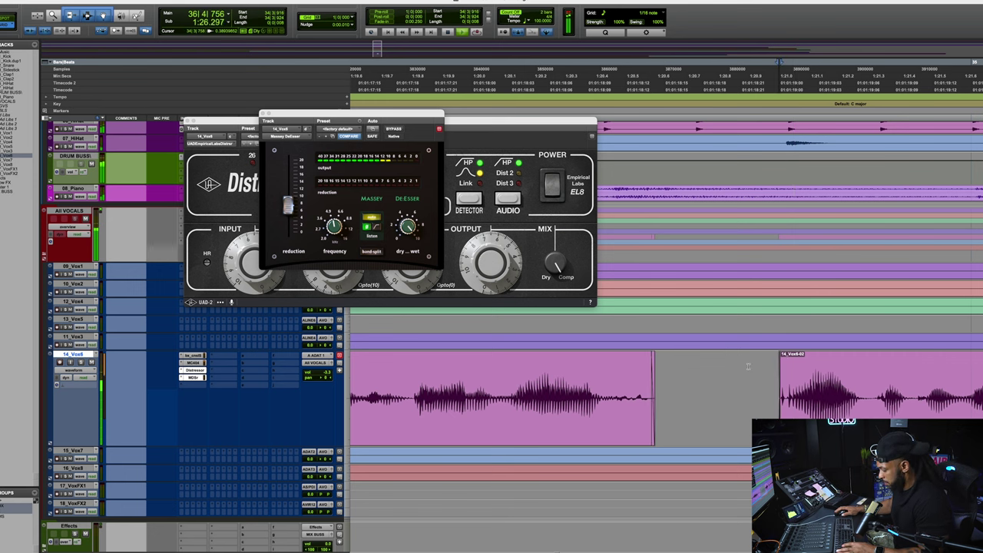
pyautogui.press('r')
pyautogui.press('r')
pyautogui.press('r')
pyautogui.press('r')
pyautogui.press('r')
pyautogui.press('r')
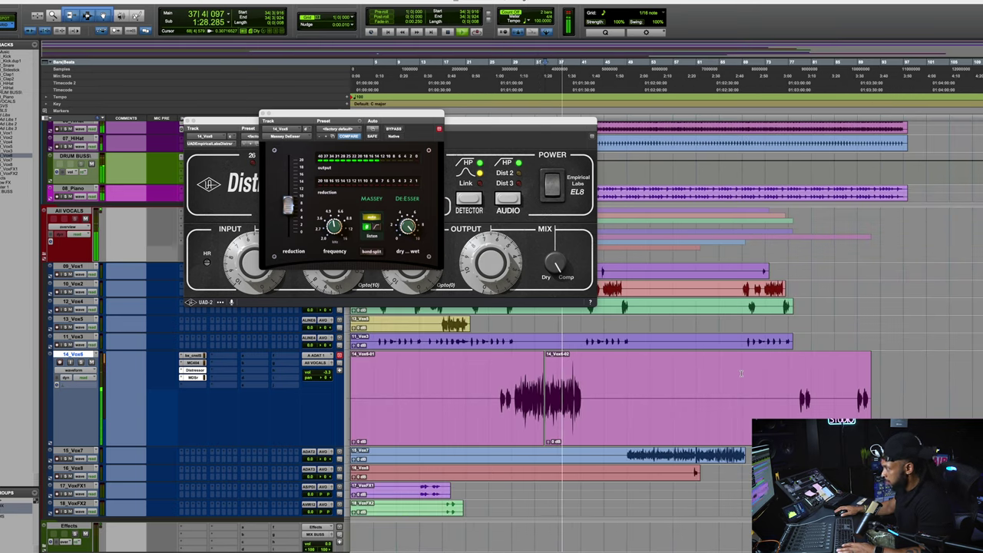
# Step: Audition the session from bar 49 and from bar 41, where the 14_Vox6 section ends
pyautogui.scroll(4, 612, 373)
pyautogui.scroll(-6, 613, 372)
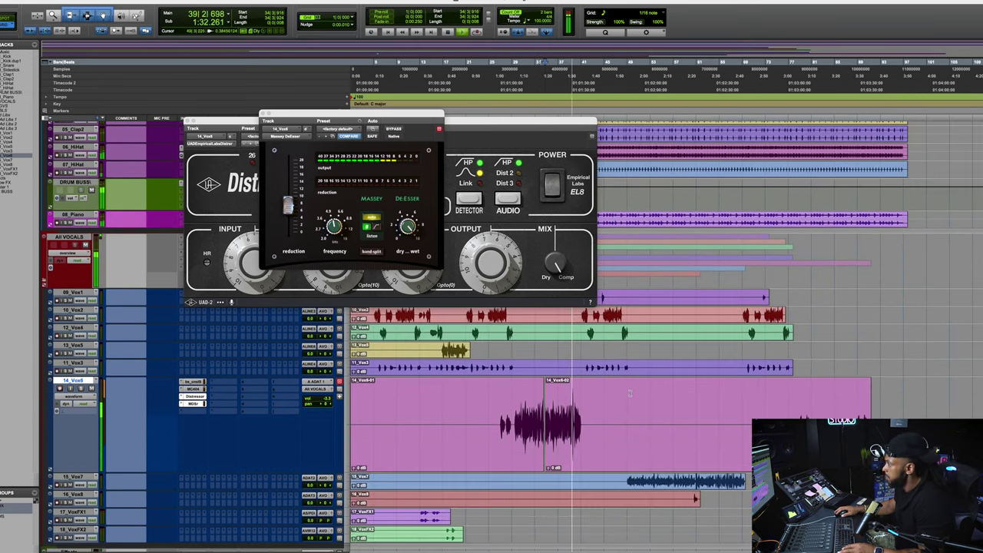
pyautogui.click(628, 395)
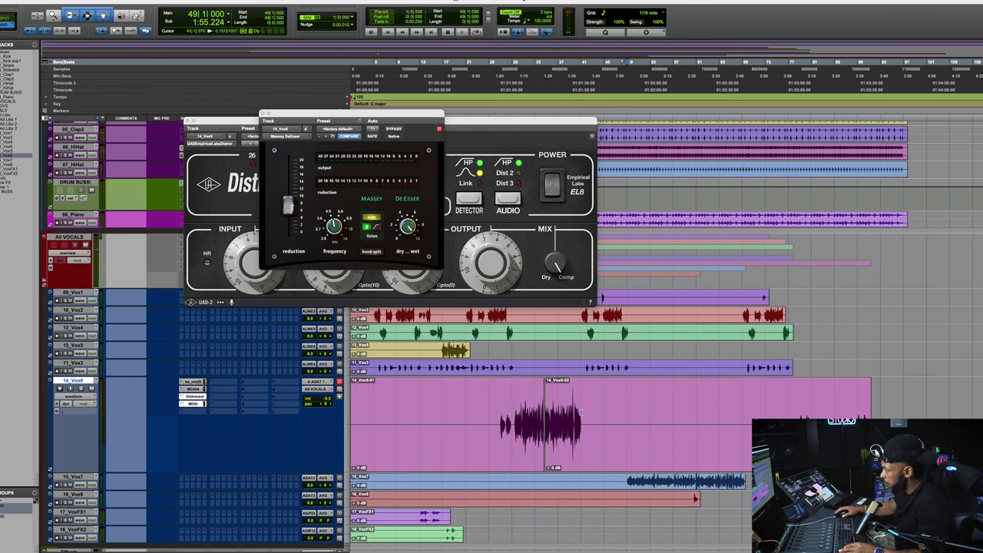
pyautogui.press('space')
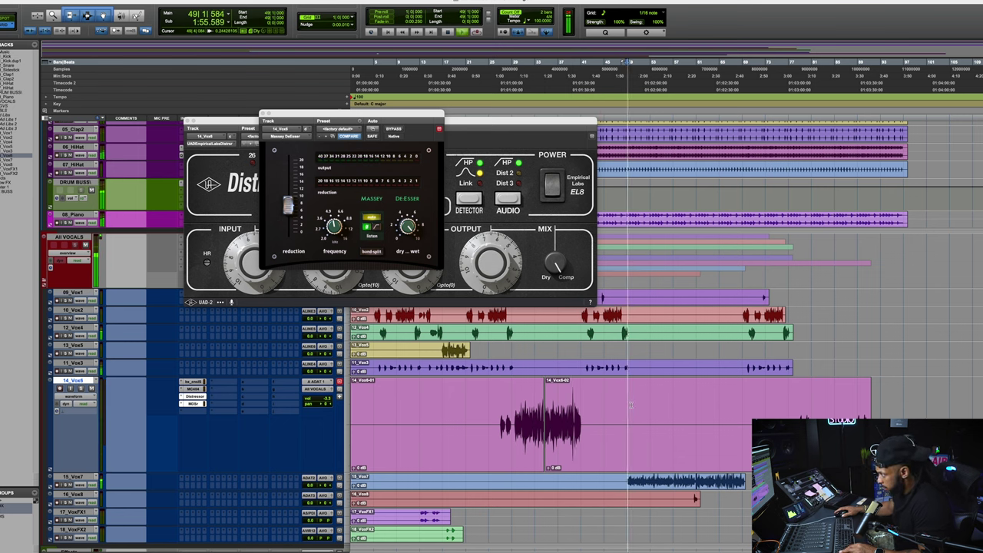
pyautogui.press('space')
pyautogui.click(582, 394)
pyautogui.press('space')
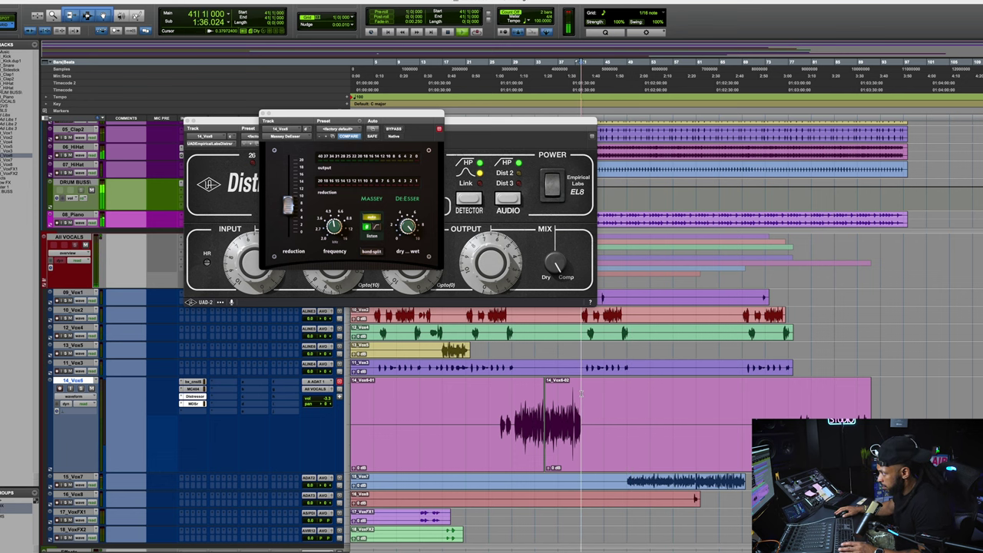
# Step: Return to the mixer, close the DeEsser and Distressor windows, and mute 11_Vox3, 13_Vox5 and 12_Vox4
pyautogui.press('super+equal')
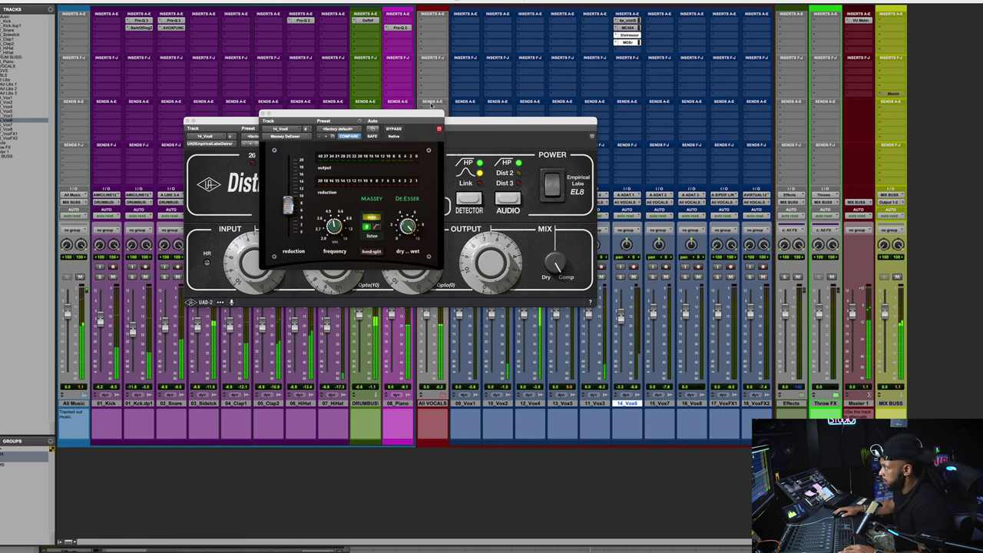
pyautogui.click(263, 113)
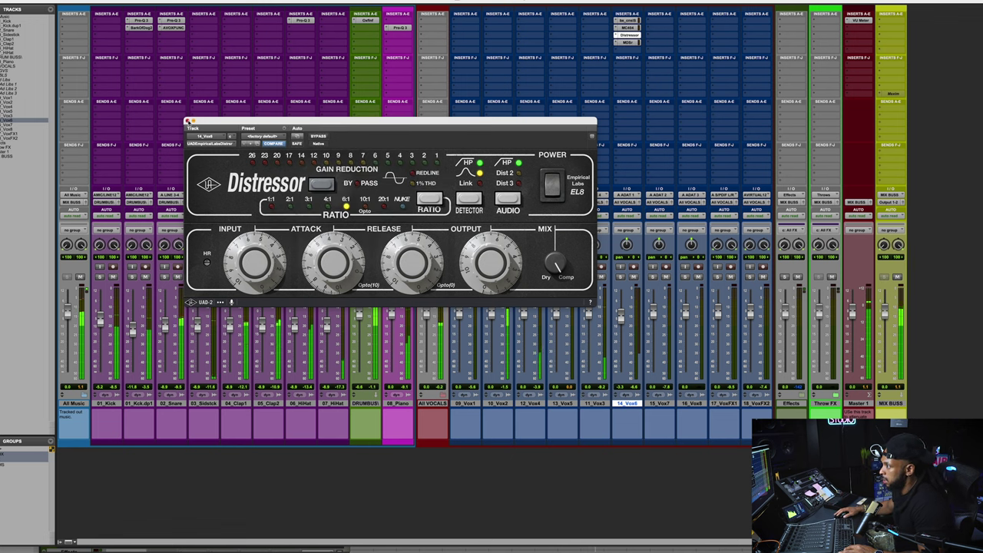
pyautogui.press('super+w')
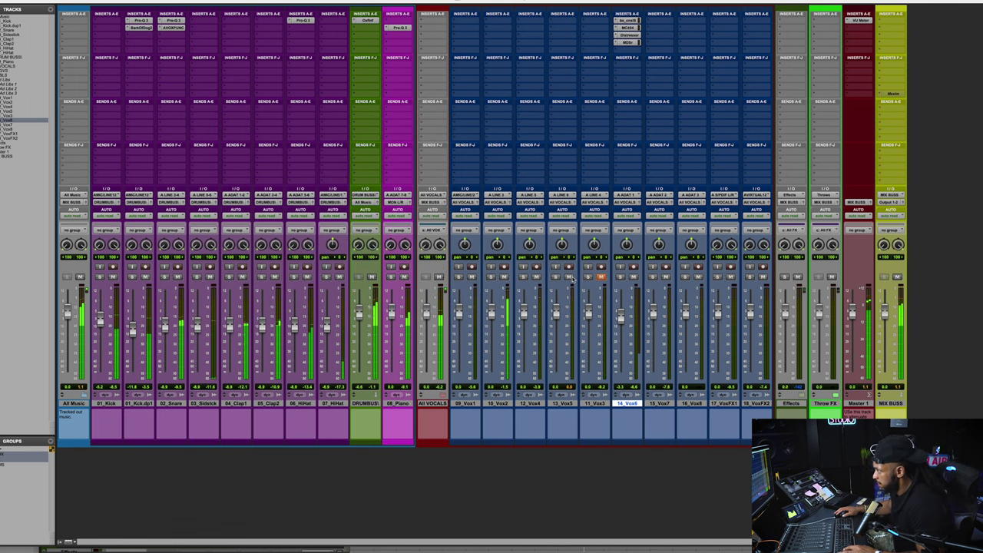
pyautogui.click(536, 277)
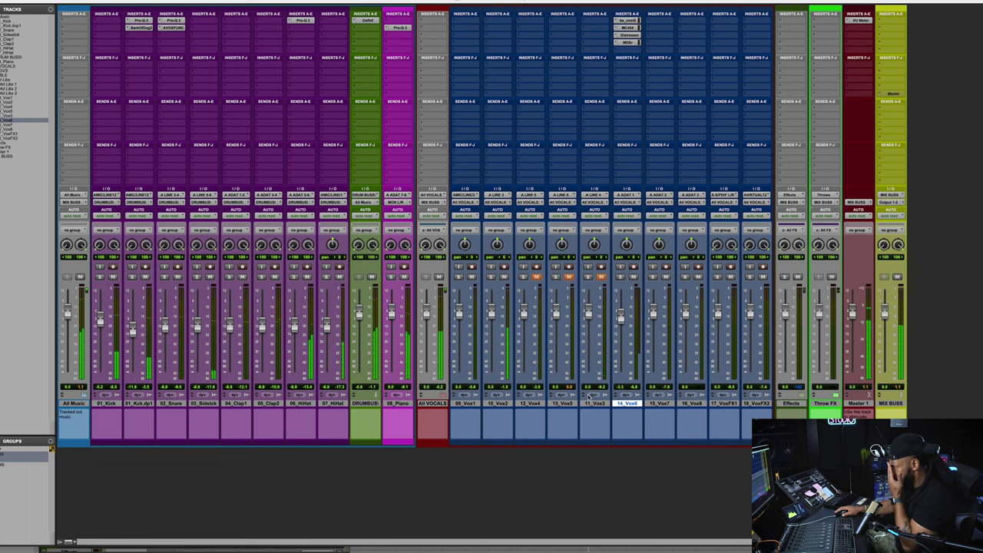
# Step: Select 10_Vox2, check its clips in the Edit window, and unmute 12_Vox4 in the mixer
pyautogui.click(497, 403)
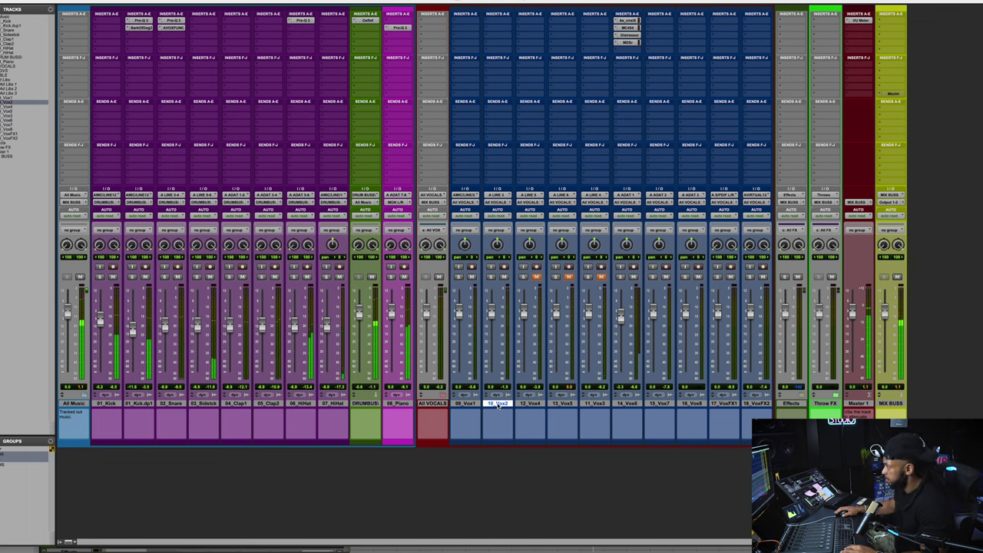
pyautogui.press('super+equal')
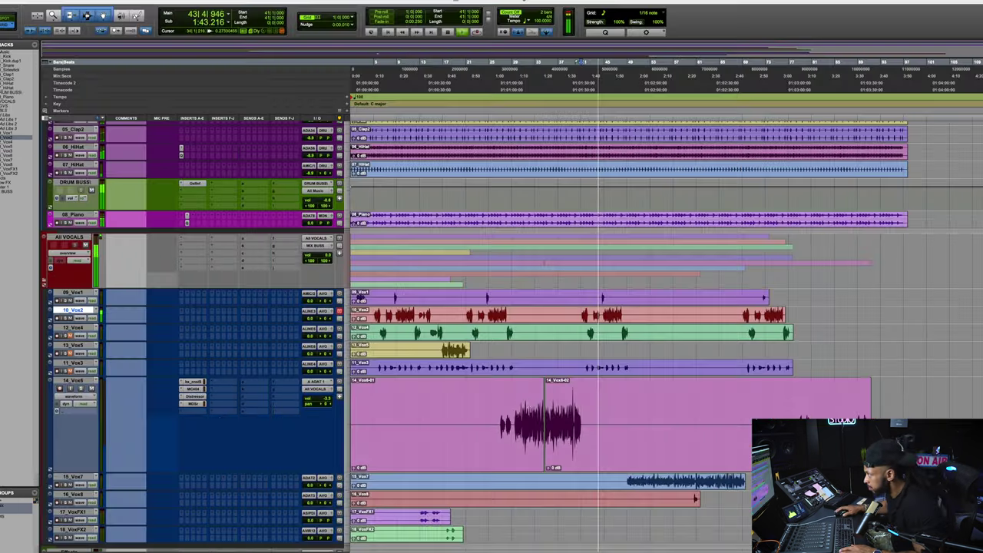
pyautogui.press('super+equal')
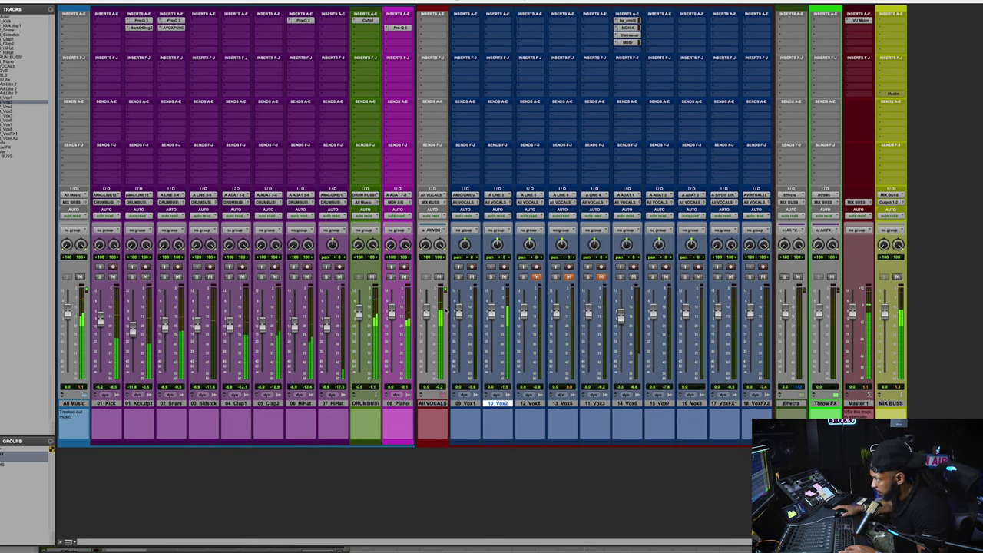
pyautogui.click(536, 276)
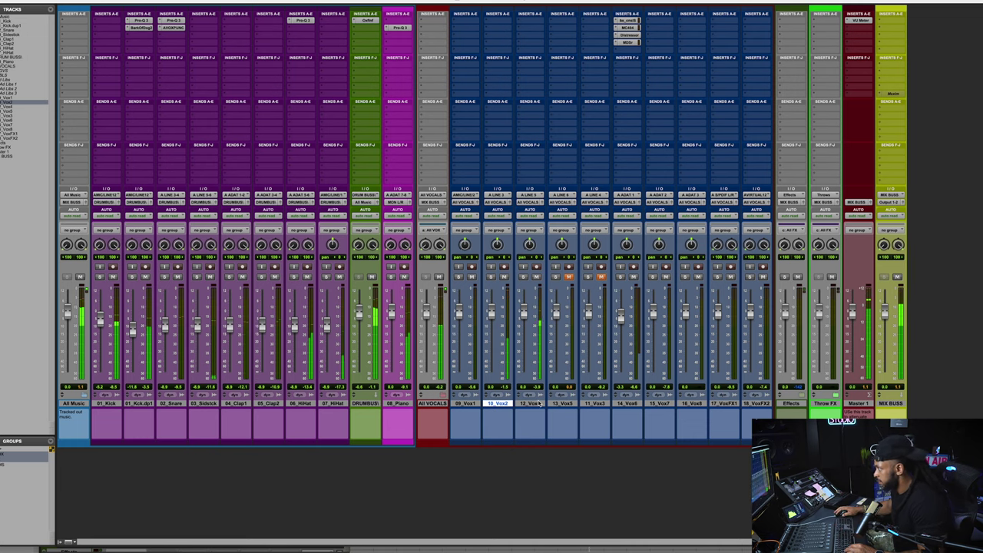
# Step: Select 12_Vox4 along with 10_Vox2, and create a mono aux input named HK LD as 12_Vox4's new output track
pyautogui.keyDown('super'); pyautogui.click(530, 404); pyautogui.keyUp('super')
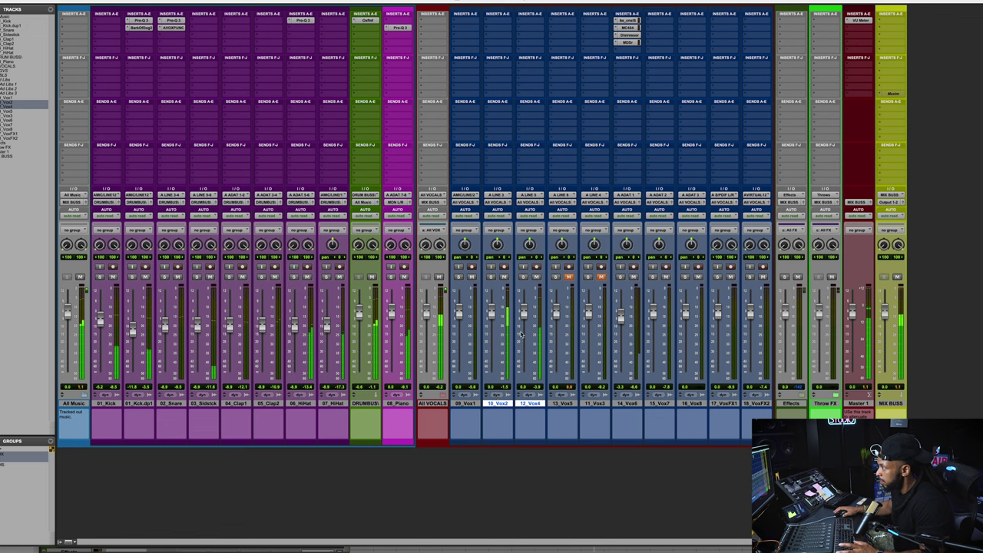
pyautogui.click(530, 202)
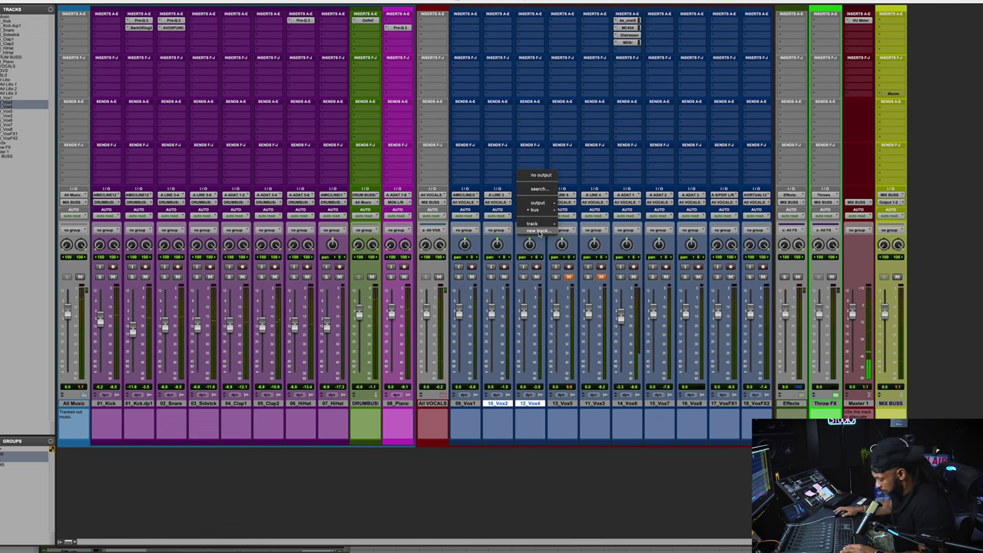
pyautogui.click(540, 233)
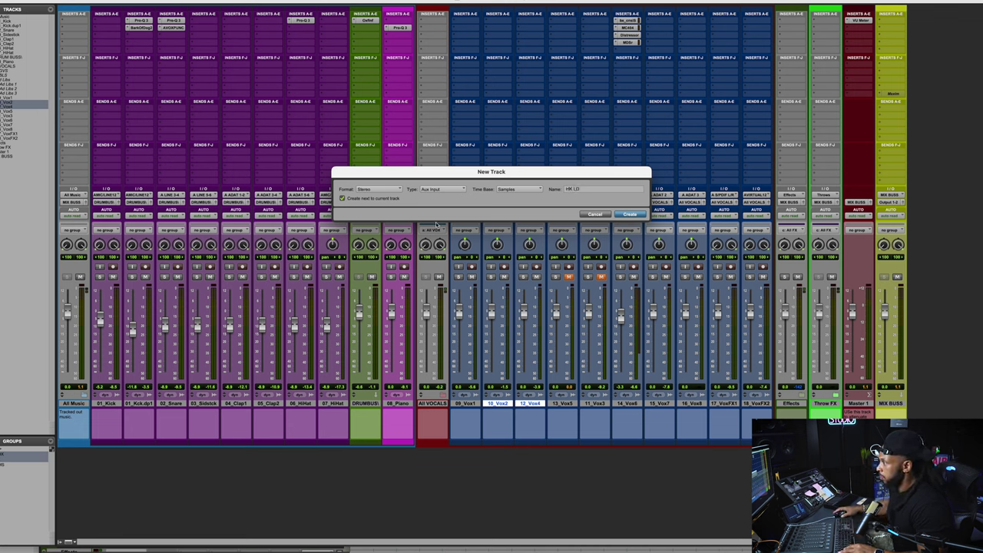
pyautogui.click(398, 189)
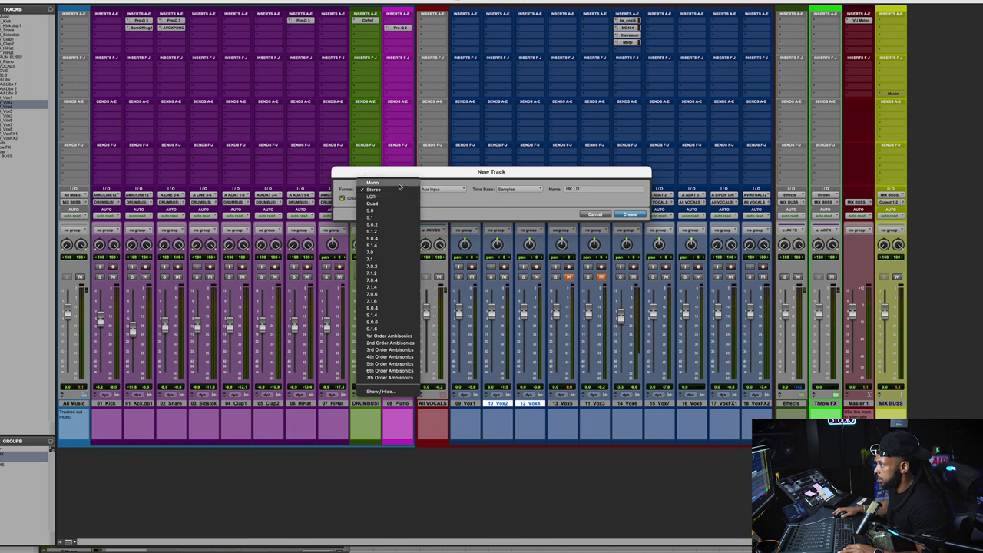
pyautogui.click(388, 181)
pyautogui.press('Return')
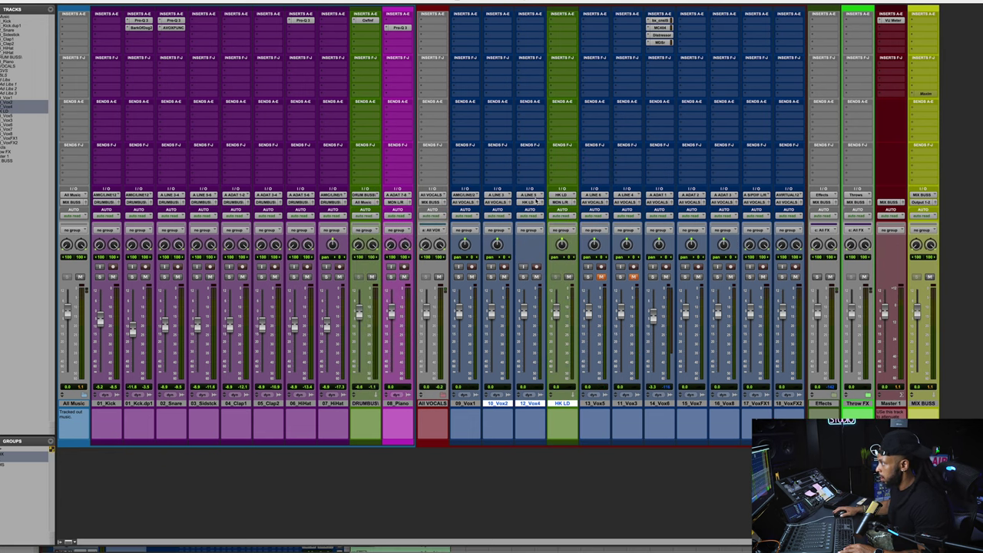
# Step: Route the output of the HK LD aux to the All VOCALS folder
pyautogui.click(561, 201)
pyautogui.moveTo(551, 202)
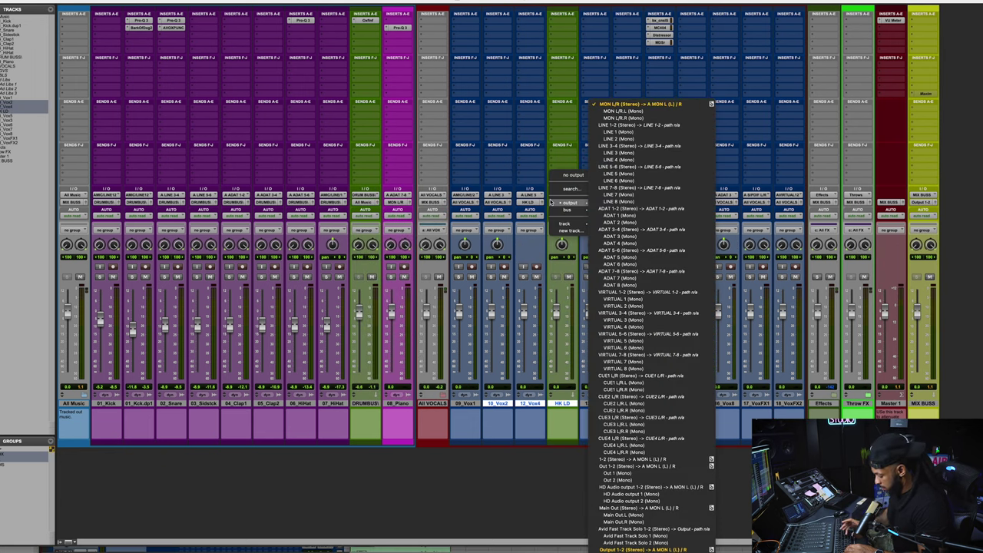
pyautogui.write('l')
pyautogui.press('BackSpace')
pyautogui.write('all')
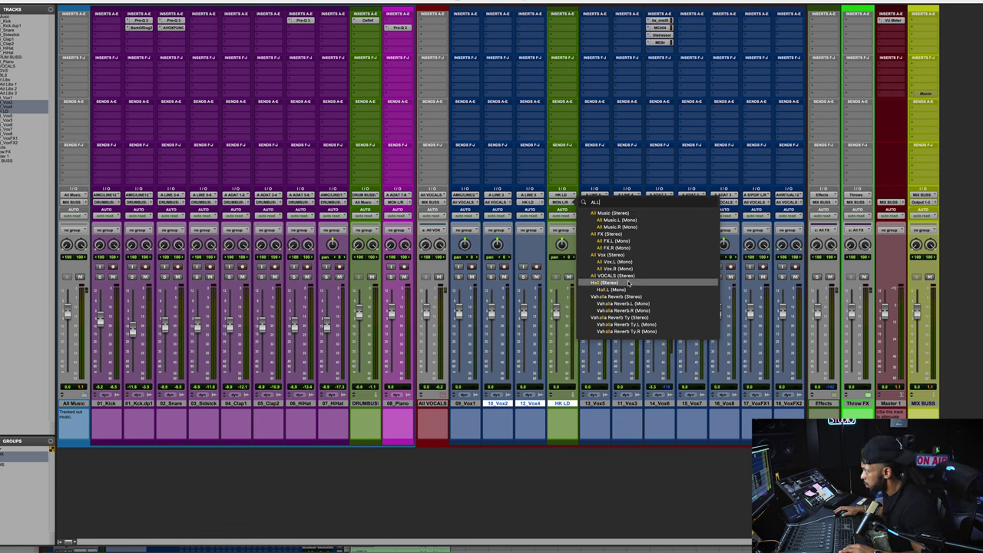
pyautogui.click(599, 282)
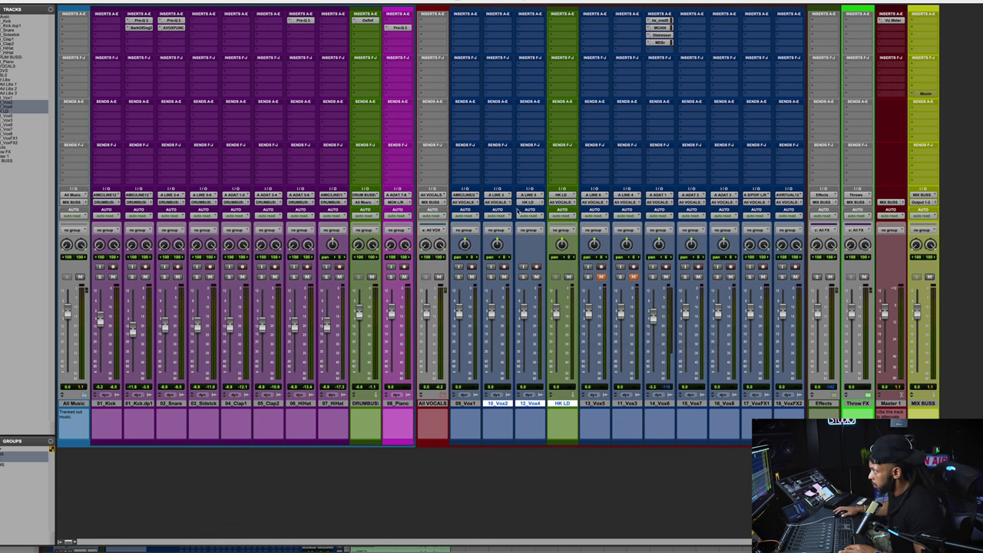
# Step: Route the output of 10_Vox2 to the HK LD aux
pyautogui.click(496, 203)
pyautogui.moveTo(496, 207)
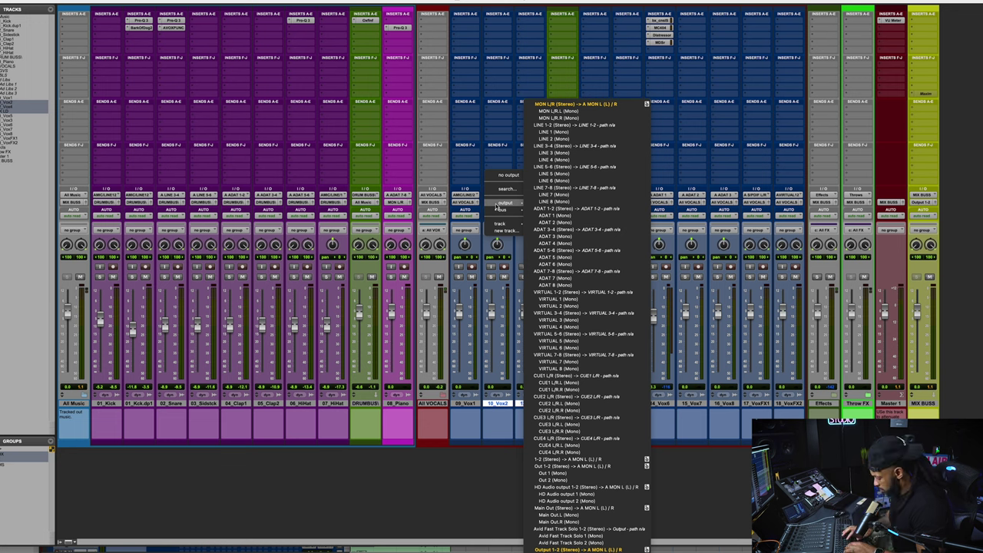
pyautogui.write('HK')
pyautogui.click(534, 212)
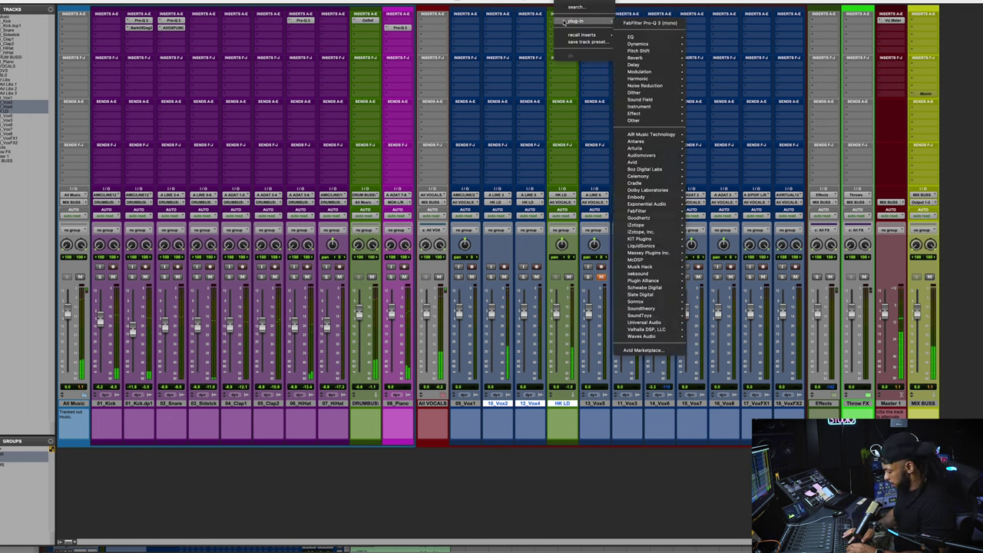
# Step: Insert bx_console SSL 9000 J on HK LD and adjust its high-pass filter, compressor threshold and release
pyautogui.write('bx')
pyautogui.press('Return')
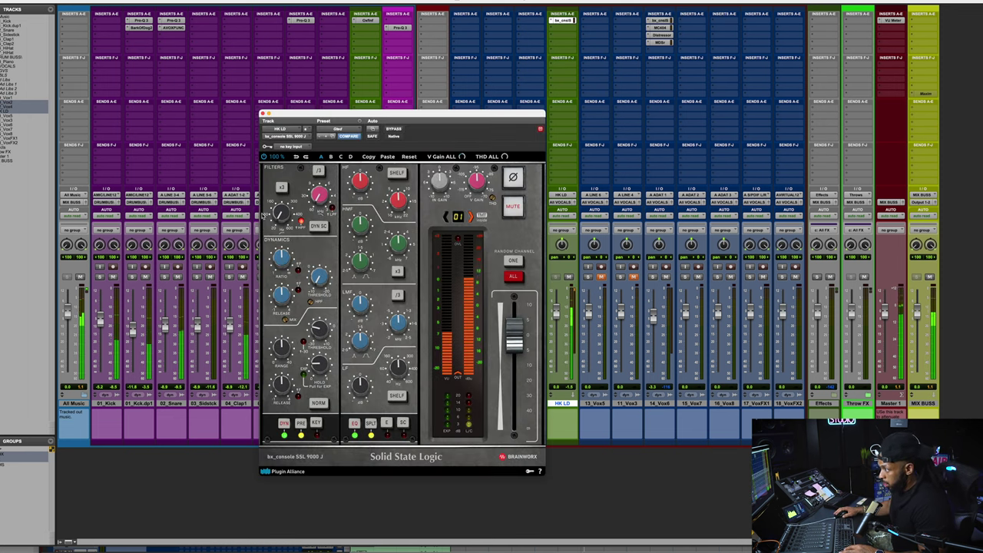
pyautogui.moveTo(280, 214)
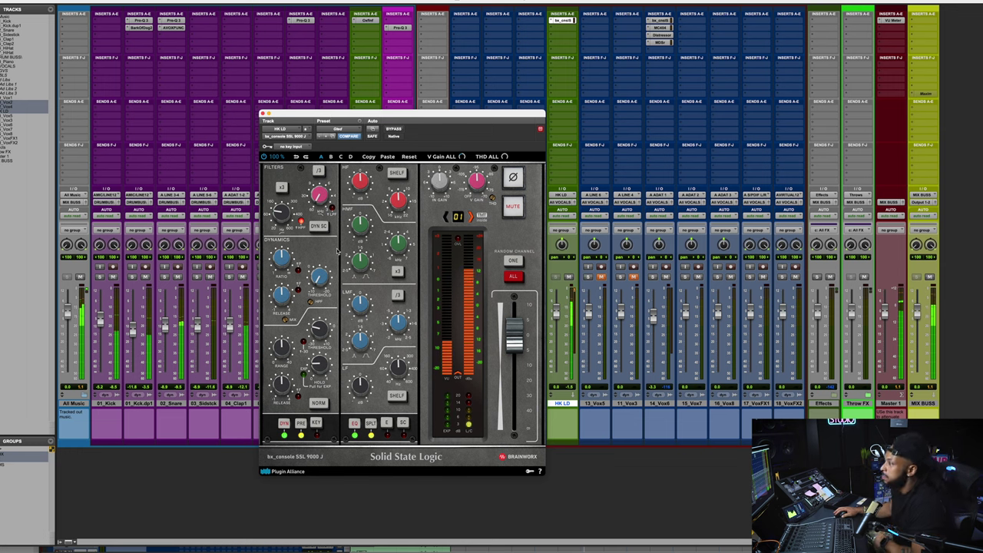
pyautogui.moveTo(321, 265)
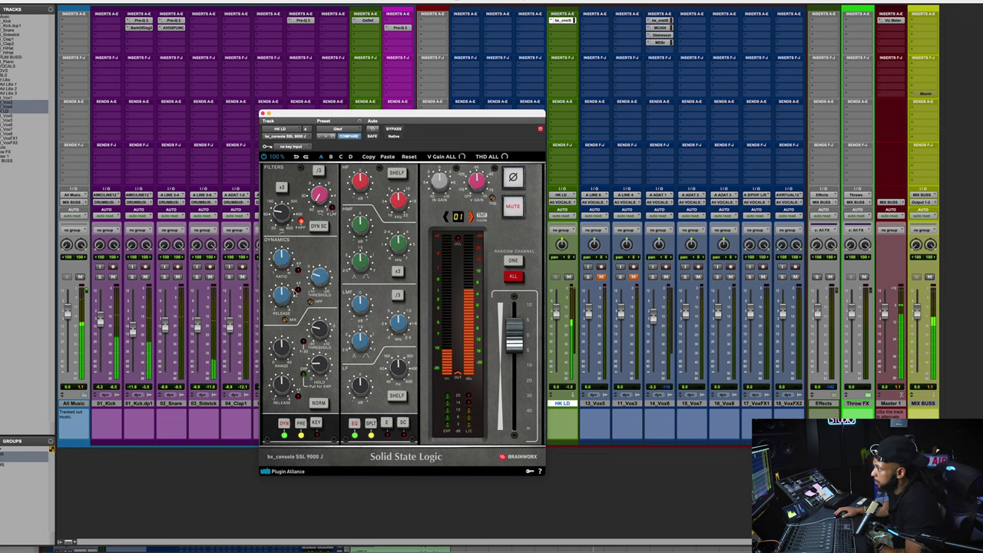
pyautogui.moveTo(277, 307)
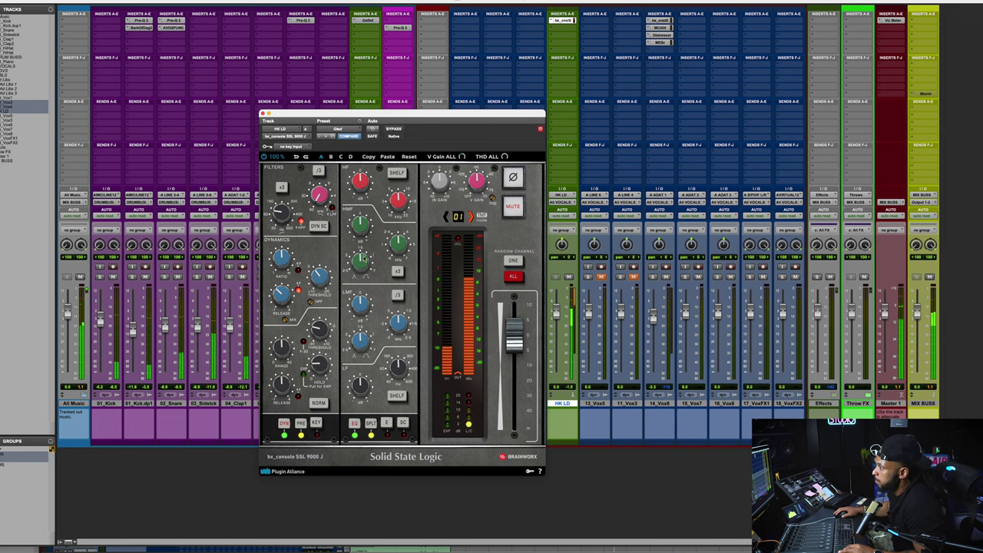
# Step: Tune the HMF band on the HK LD console EQ to a slight cut, and adjust the HF band's gain and frequency
pyautogui.moveTo(399, 242); pyautogui.dragTo(397, 240)
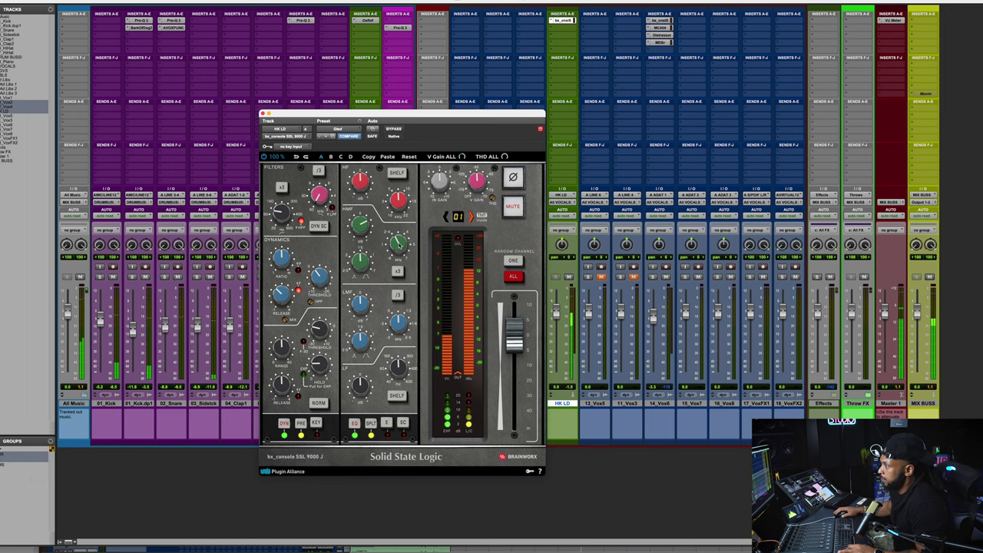
pyautogui.moveTo(360, 224); pyautogui.dragTo(360, 228)
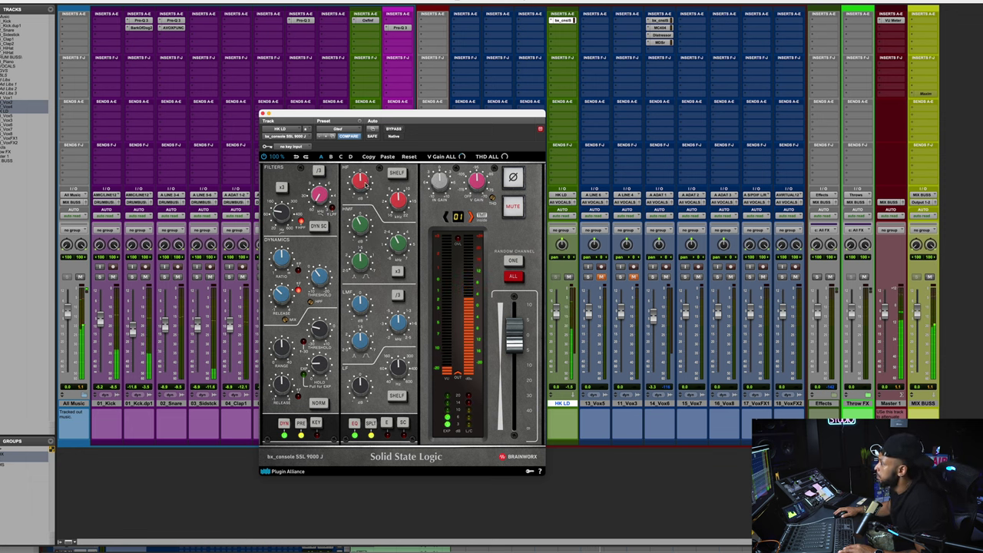
pyautogui.moveTo(366, 183)
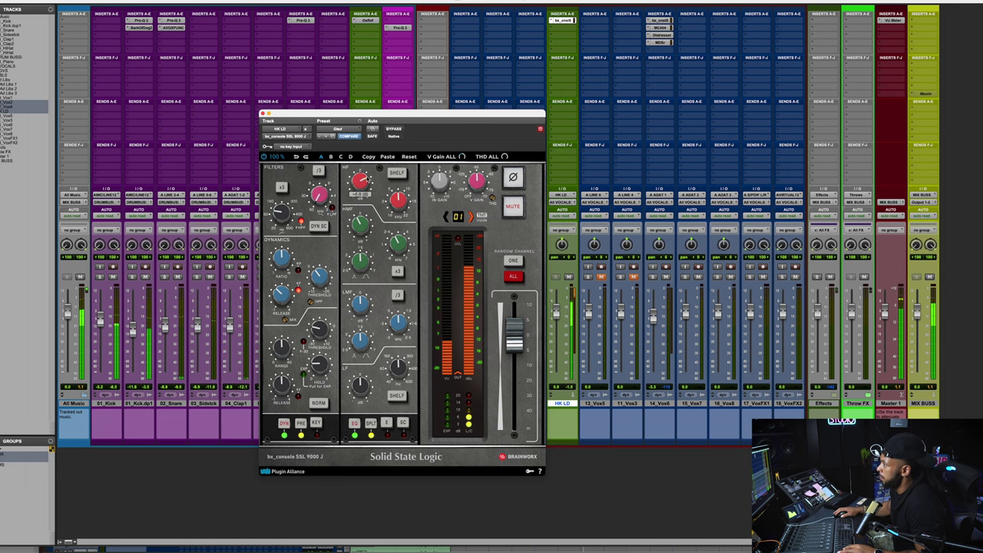
pyautogui.moveTo(396, 198)
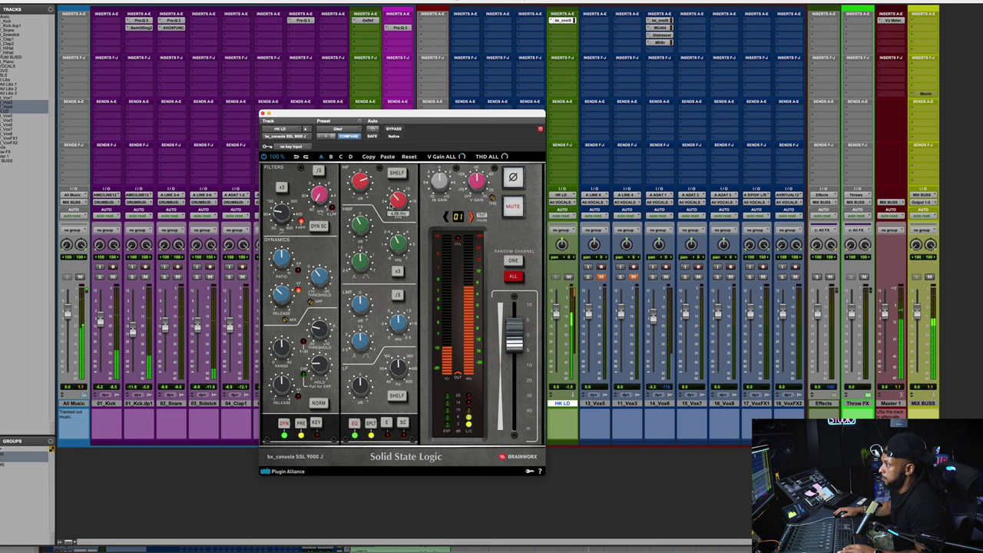
pyautogui.moveTo(356, 200)
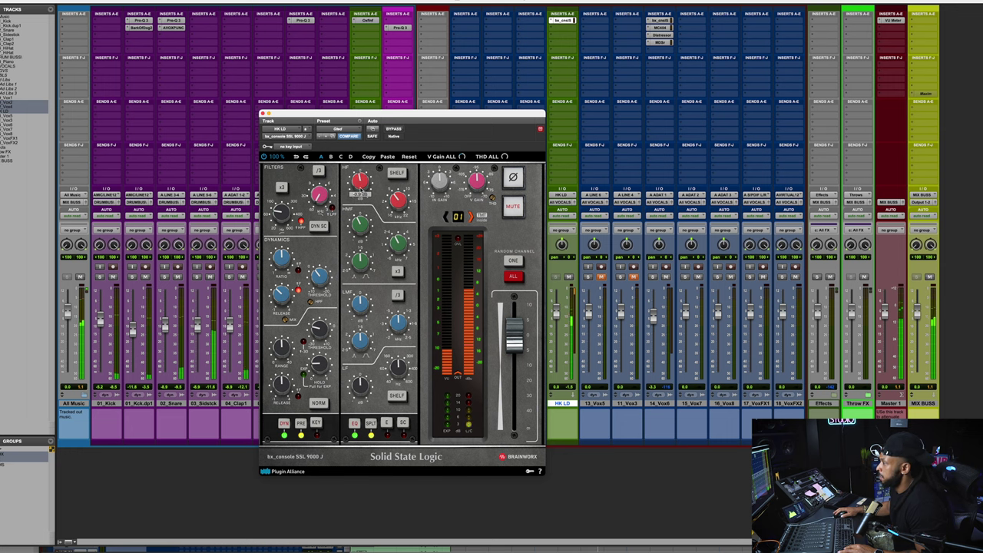
# Step: Compare HK LD with and without the console plug-in by bypassing it and re-enabling it
pyautogui.click(394, 131)
pyautogui.click(395, 130)
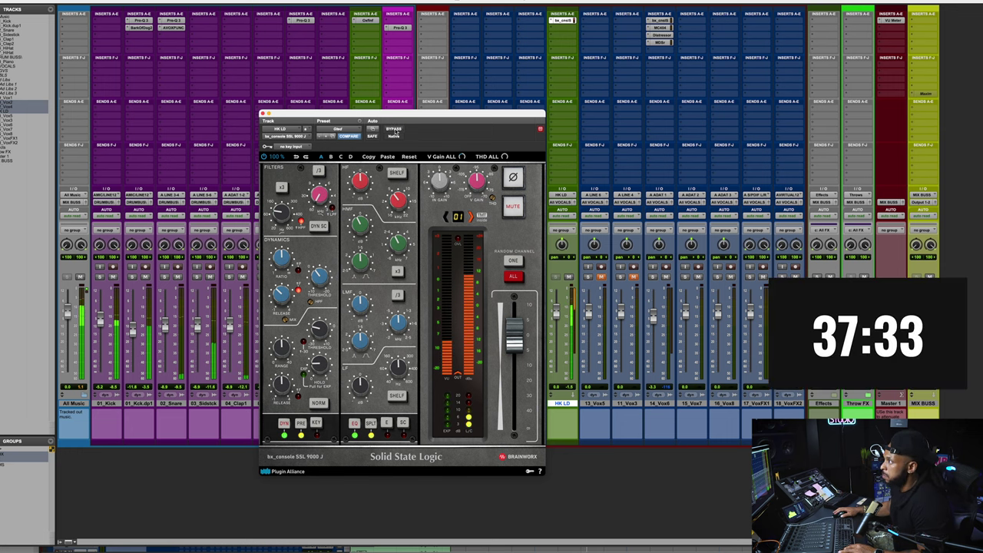
pyautogui.click(394, 130)
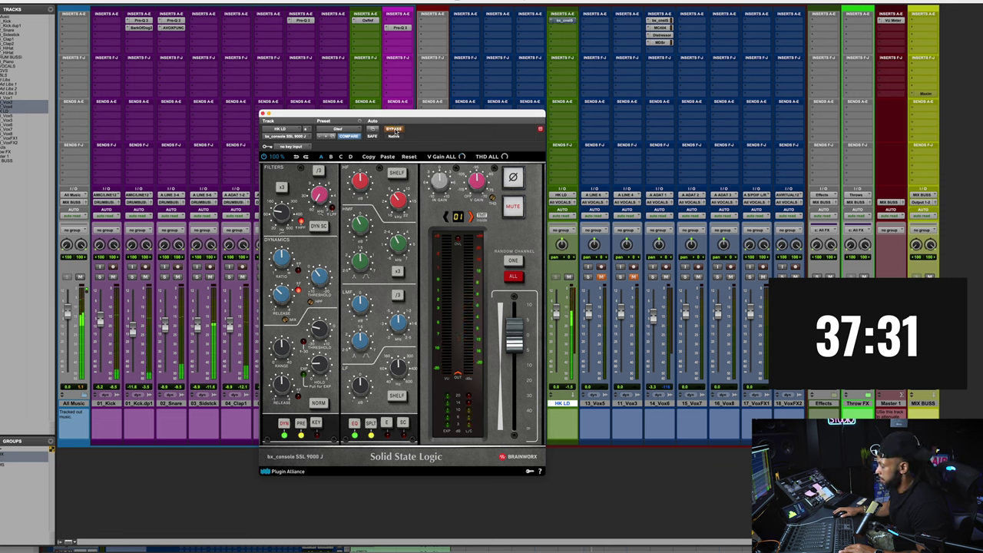
pyautogui.click(394, 131)
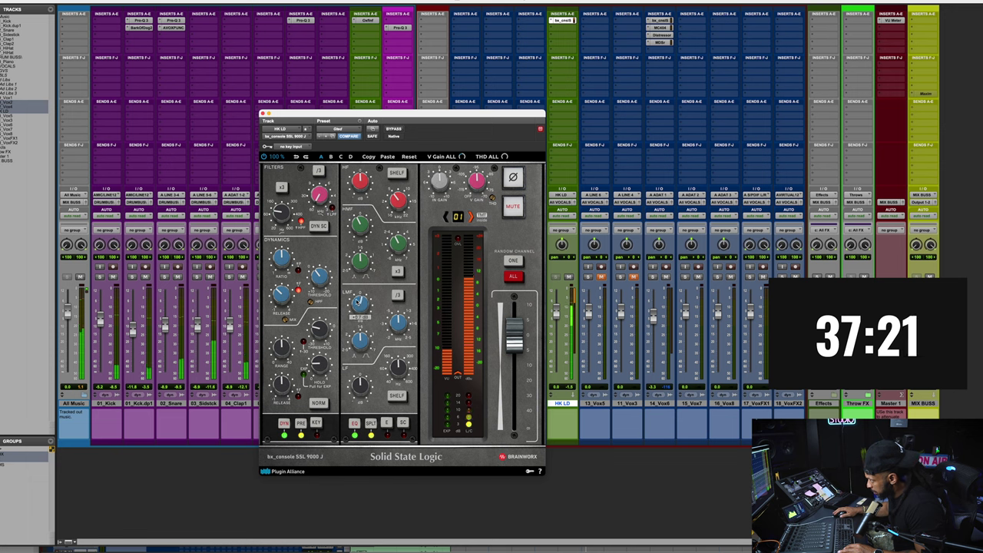
# Step: Sweep the LMF band on the HK LD console EQ, leave it slightly cut, and close the plug-in window
pyautogui.moveTo(396, 321)
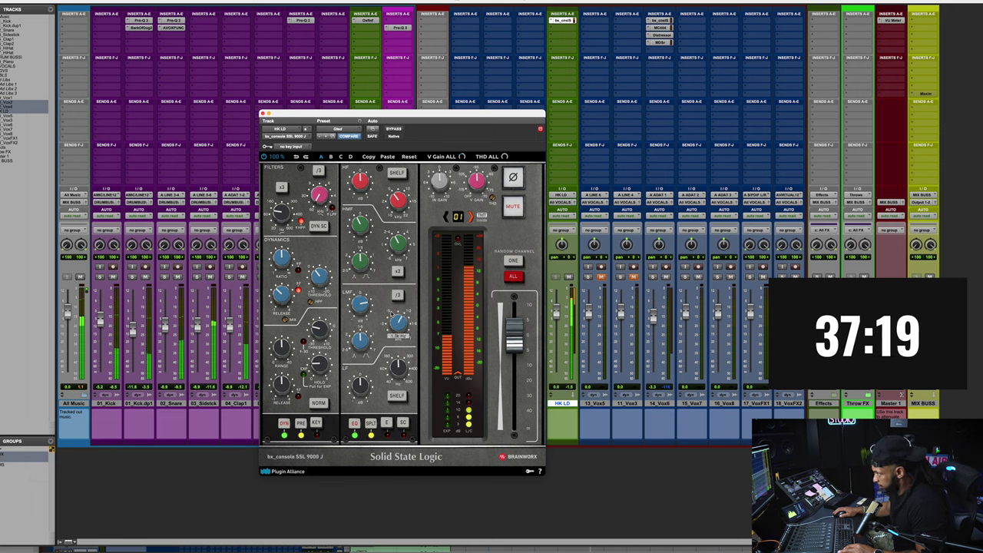
pyautogui.moveTo(361, 306)
pyautogui.scroll(3, 361, 305)
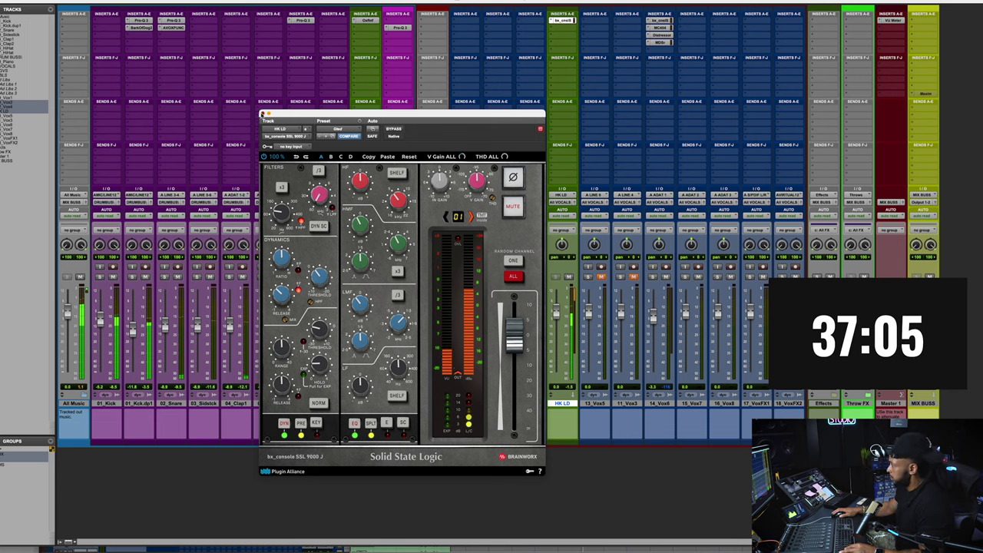
pyautogui.click(262, 114)
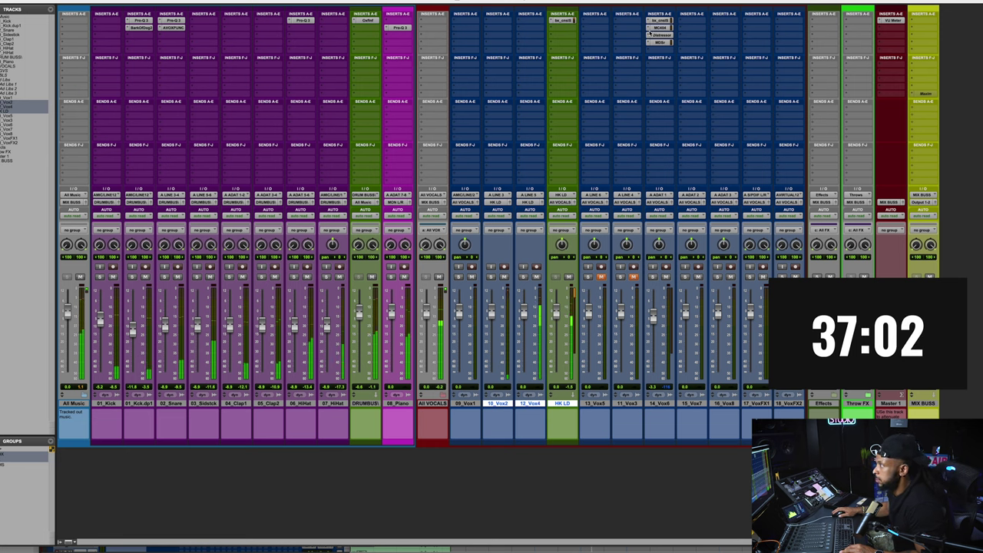
# Step: Insert the MC404 Multi-Band (mono) compressor on HK LD after the console plug-in
pyautogui.click(569, 27)
pyautogui.click(569, 31)
pyautogui.click(570, 31)
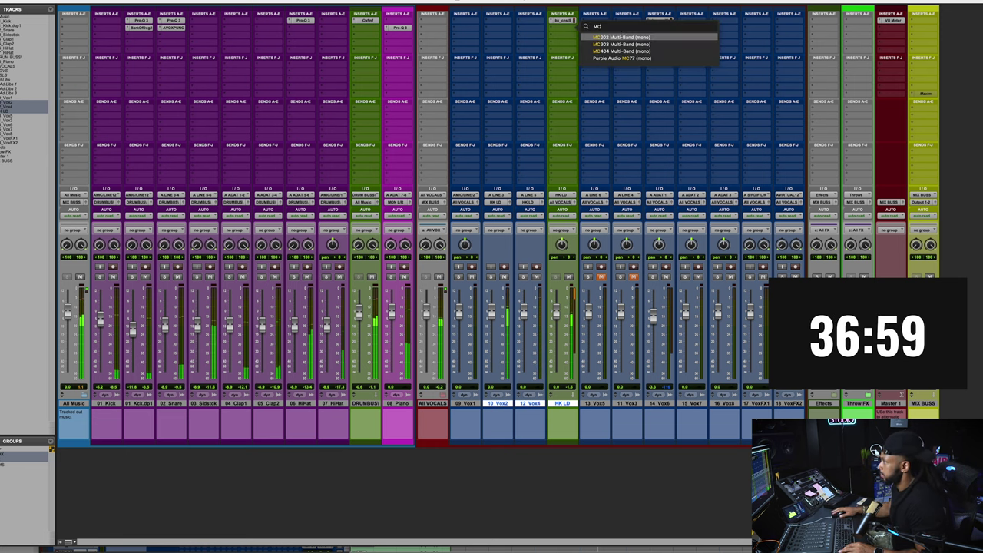
pyautogui.click(642, 52)
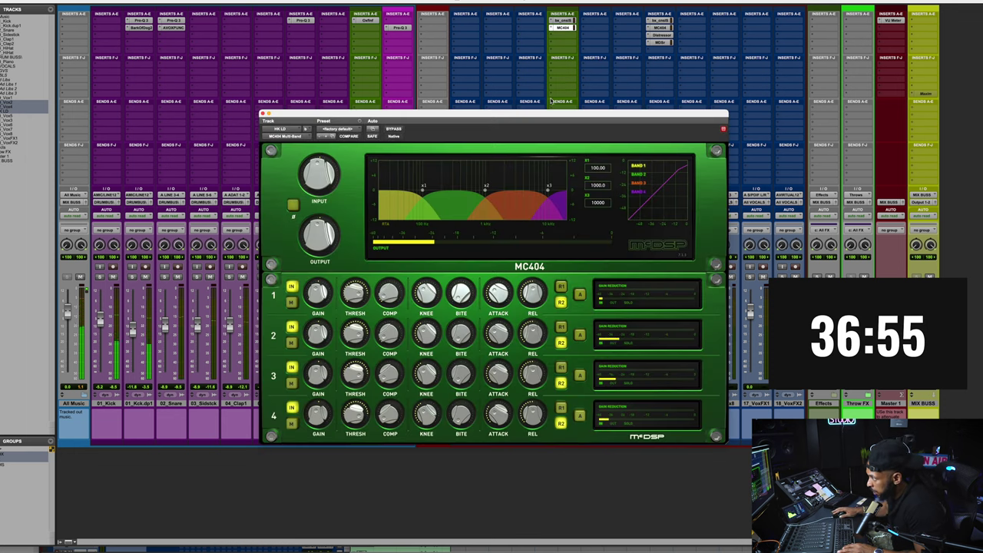
# Step: Lower the MC404's band 1 threshold and set crossover X1 to 158.90 and X3 to 8168.5
pyautogui.moveTo(356, 293); pyautogui.dragTo(358, 332)
pyautogui.moveTo(427, 189); pyautogui.dragTo(435, 190)
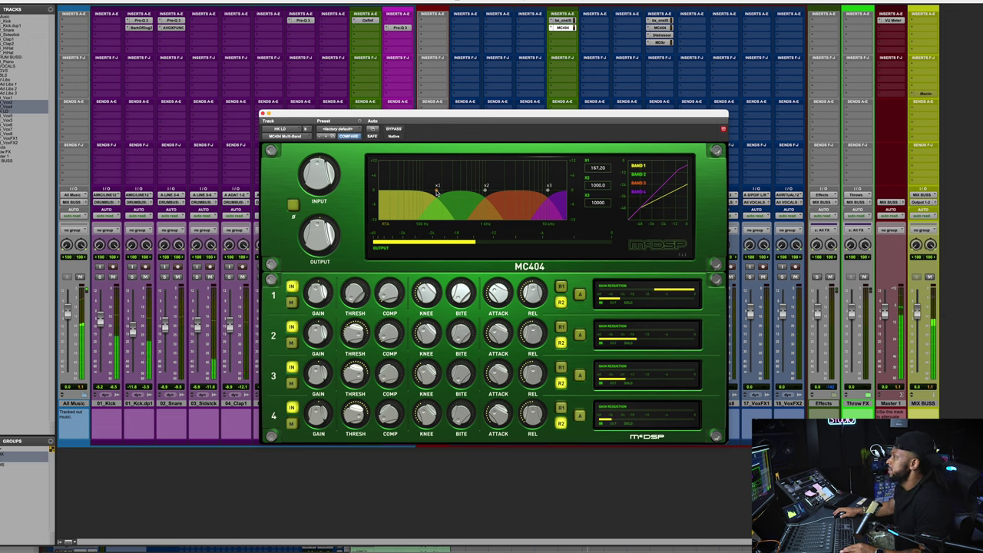
pyautogui.moveTo(437, 193); pyautogui.dragTo(434, 192)
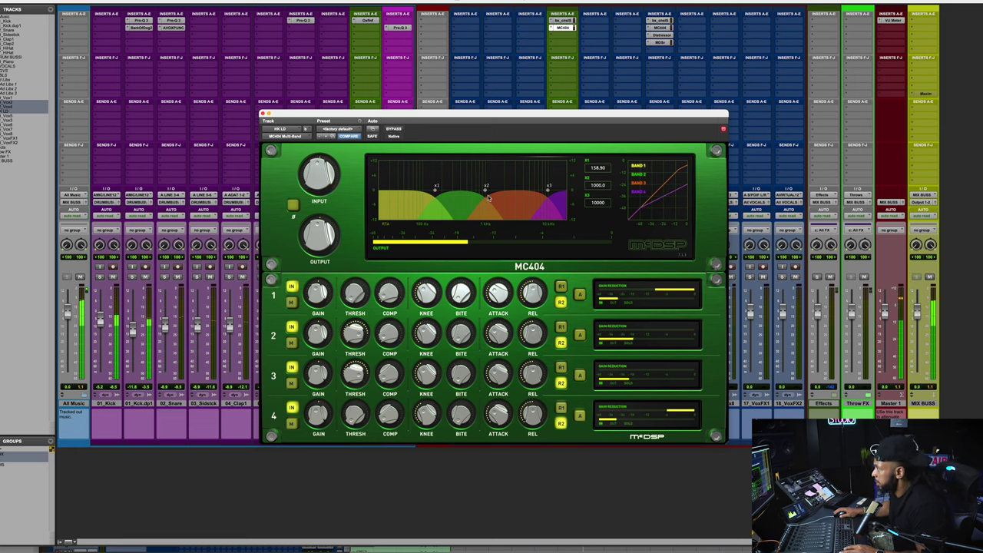
pyautogui.moveTo(549, 194); pyautogui.dragTo(544, 192)
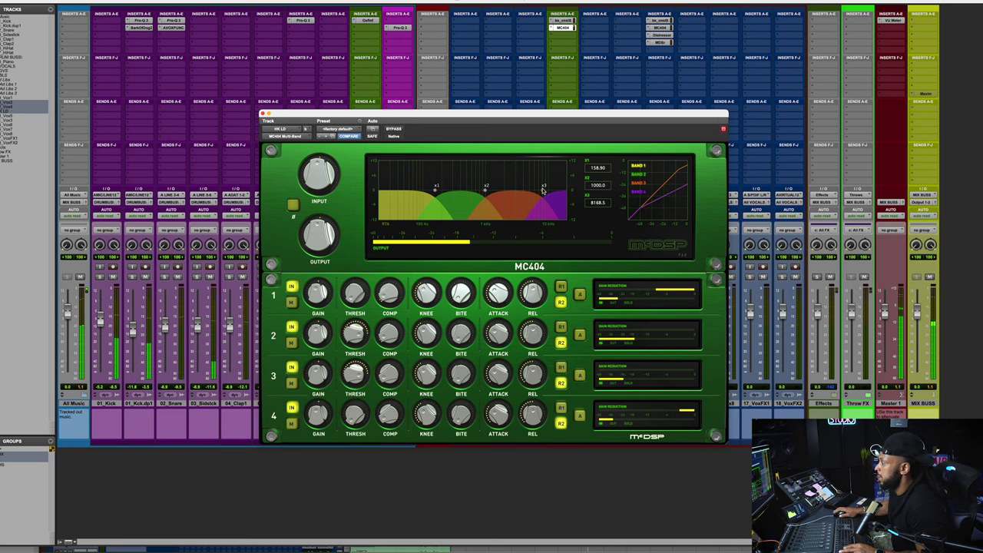
# Step: Adjust the MC404's band 2 and 3 thresholds, set crossover X3 to 6572.0 and the band 4 threshold to -37.0 dB
pyautogui.moveTo(355, 372); pyautogui.dragTo(355, 385)
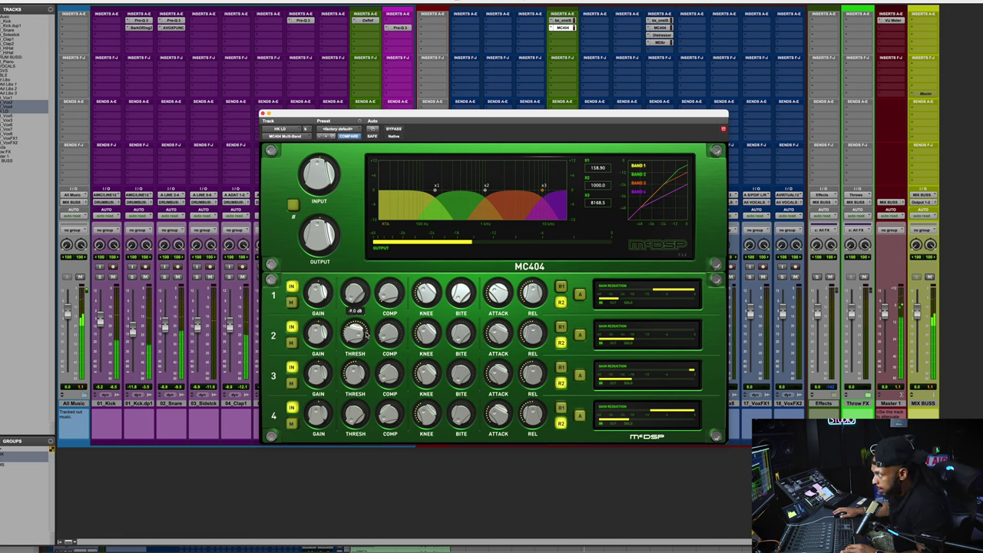
pyautogui.moveTo(356, 350); pyautogui.dragTo(354, 389)
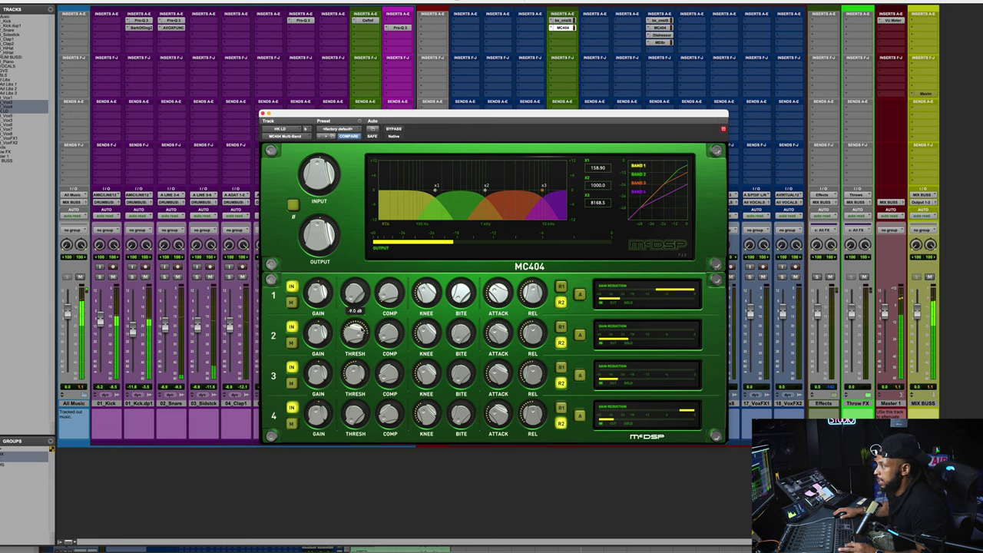
pyautogui.moveTo(355, 374)
pyautogui.moveTo(356, 373); pyautogui.dragTo(353, 387)
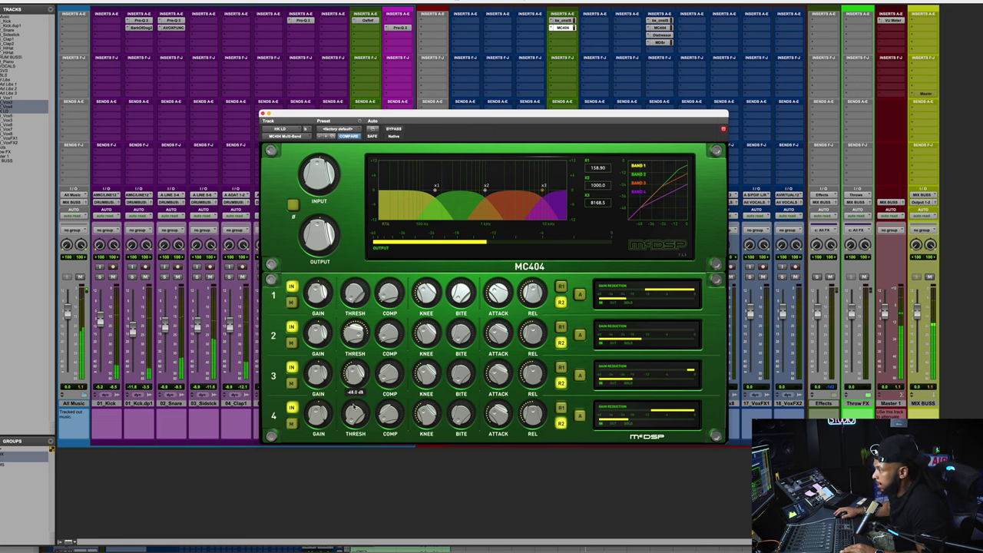
pyautogui.moveTo(542, 190); pyautogui.dragTo(540, 190)
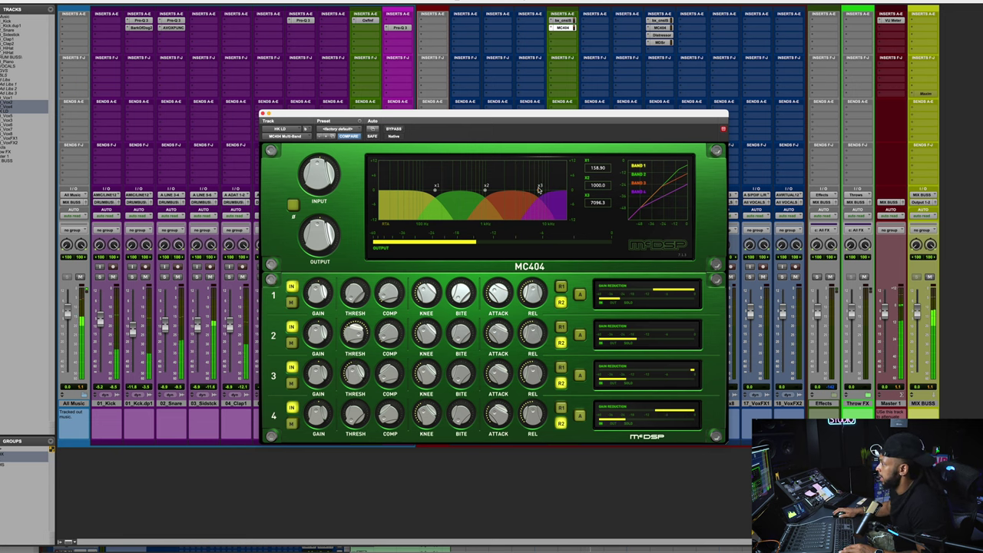
pyautogui.moveTo(371, 417); pyautogui.dragTo(351, 406)
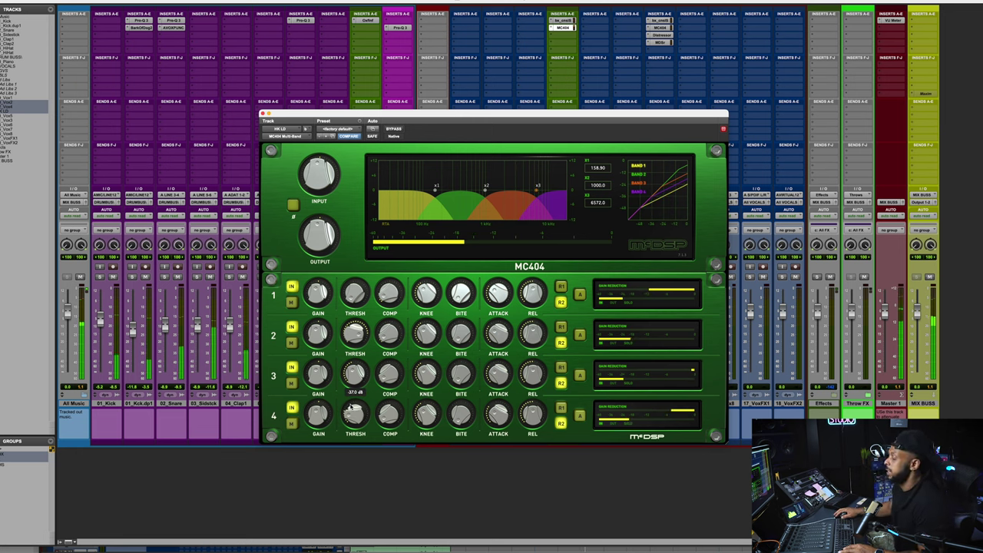
# Step: Finish adjusting the MC404's band thresholds and insert the Distressor after it on the HK LD aux
pyautogui.moveTo(358, 341); pyautogui.dragTo(346, 346)
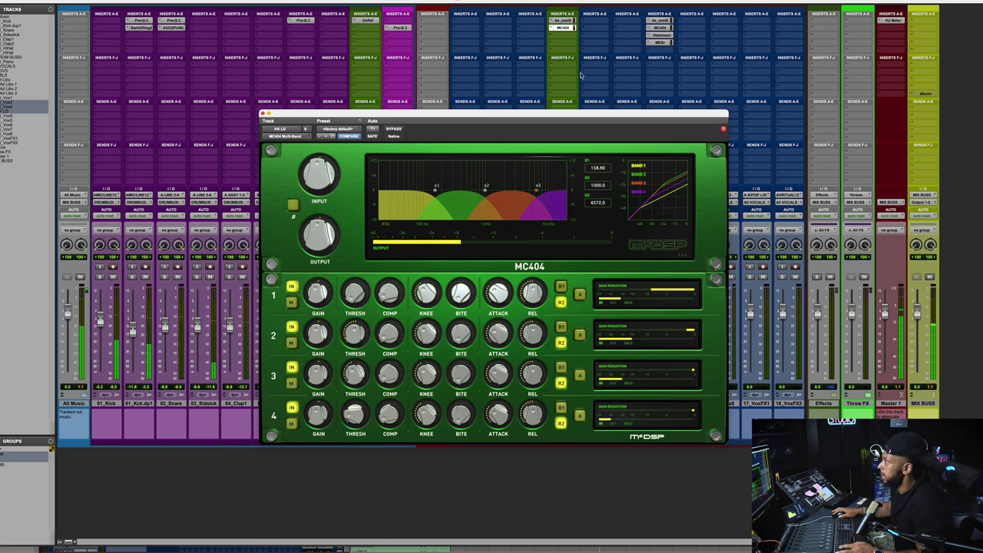
pyautogui.click(565, 38)
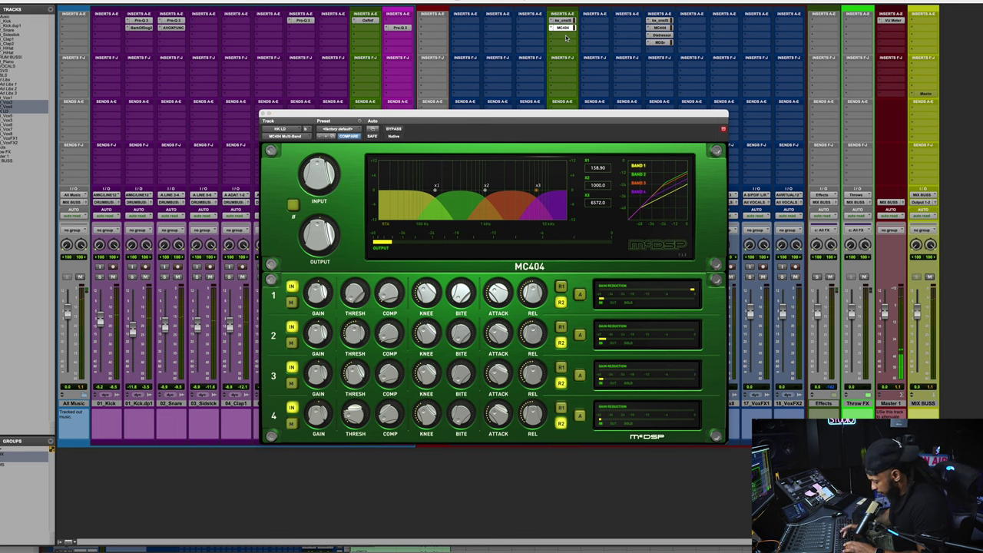
pyautogui.write('DISTRE')
pyautogui.press('Return')
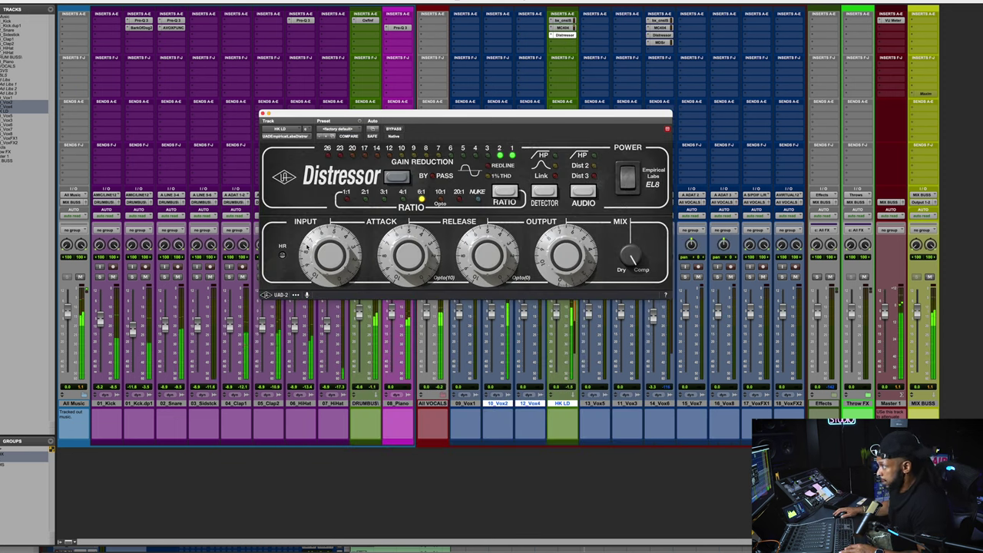
# Step: Enable the Distressor's detector high-pass and band emphasis plus audio high-pass, adjust its attack, and lower the HK LD fader to -5.2 dB
pyautogui.click(555, 156)
pyautogui.click(554, 166)
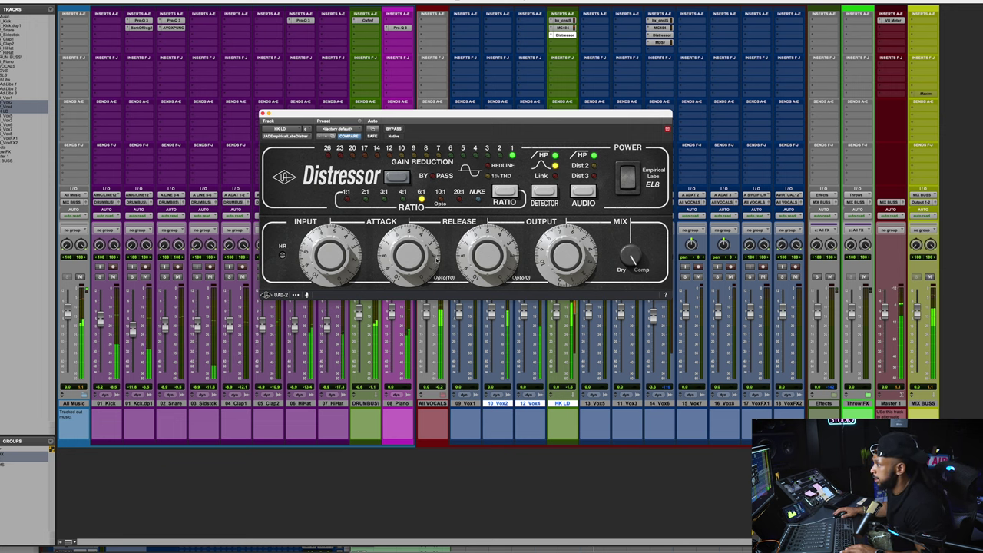
pyautogui.moveTo(407, 258); pyautogui.dragTo(345, 268)
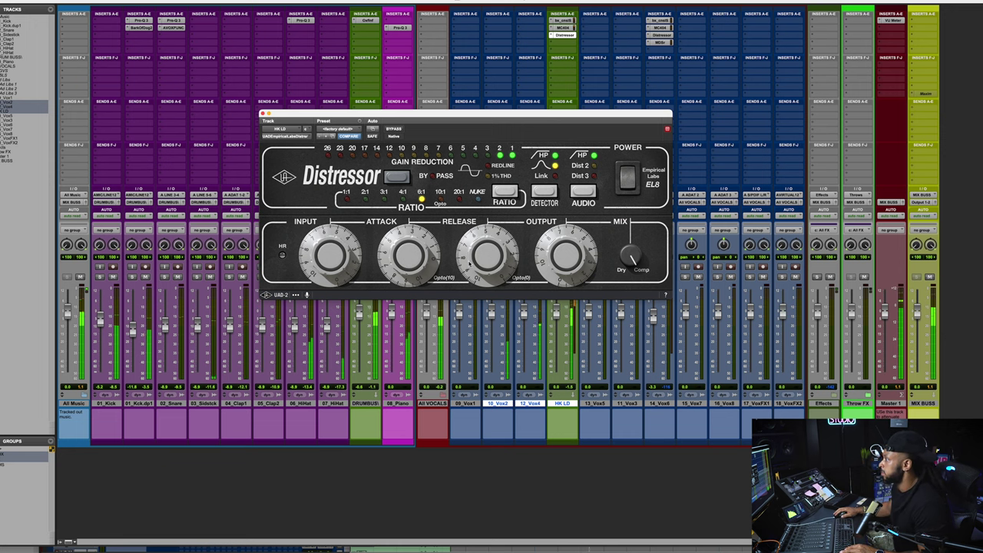
pyautogui.moveTo(559, 319); pyautogui.dragTo(552, 322)
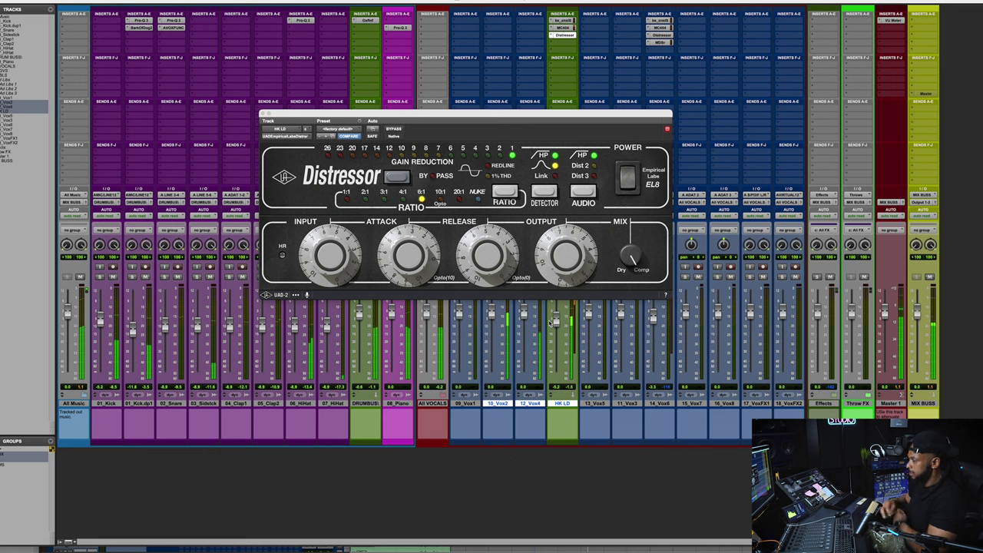
# Step: Close the Distressor, play the vocals in the Edit window, and cut a short section from the 14_Vox6 clip at bar 39, beat 4
pyautogui.press('super+equal')
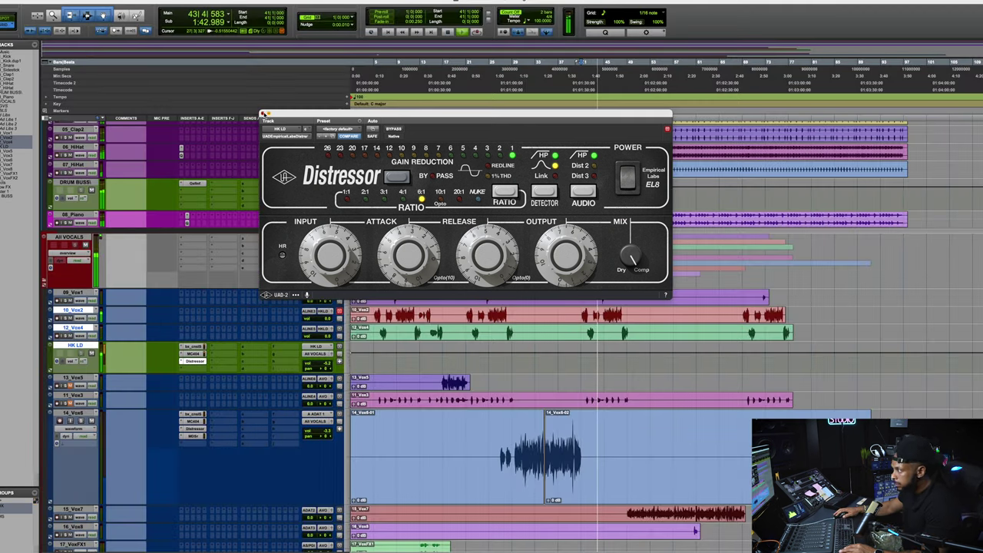
pyautogui.click(263, 115)
pyautogui.press('space')
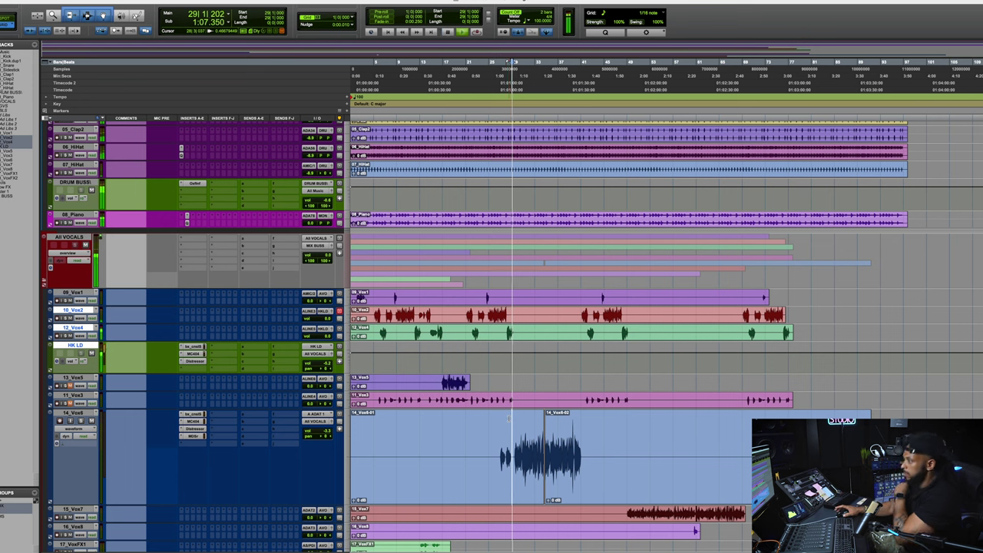
pyautogui.press('space')
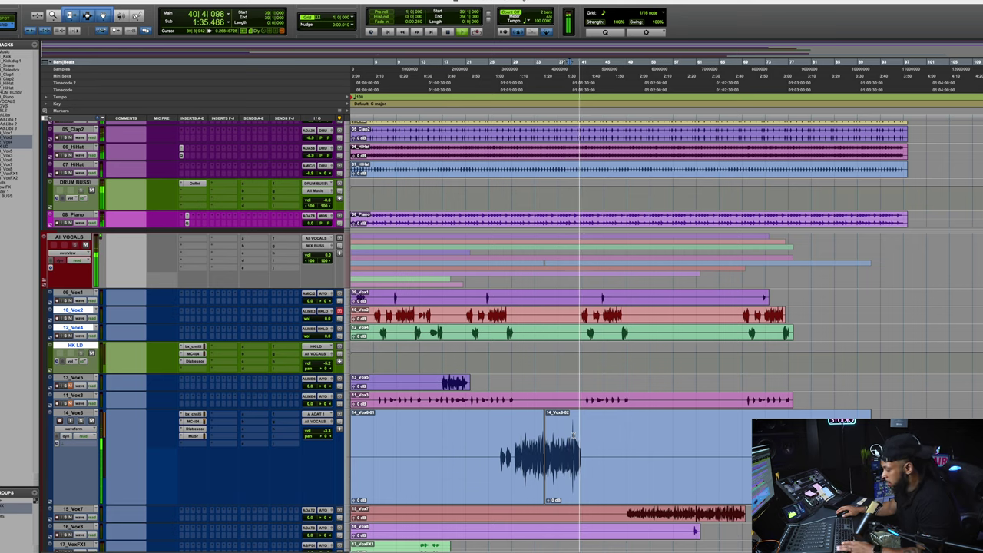
pyautogui.scroll(4, 653, 453)
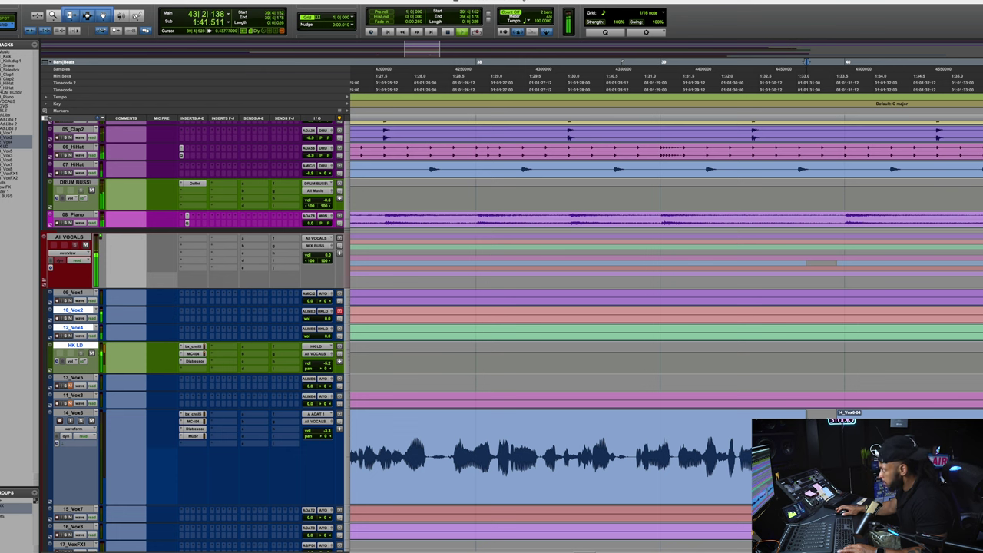
pyautogui.press('super+bracketleft')
pyautogui.press('super+bracketleft')
pyautogui.press('super+bracketleft')
pyautogui.press('super+bracketleft')
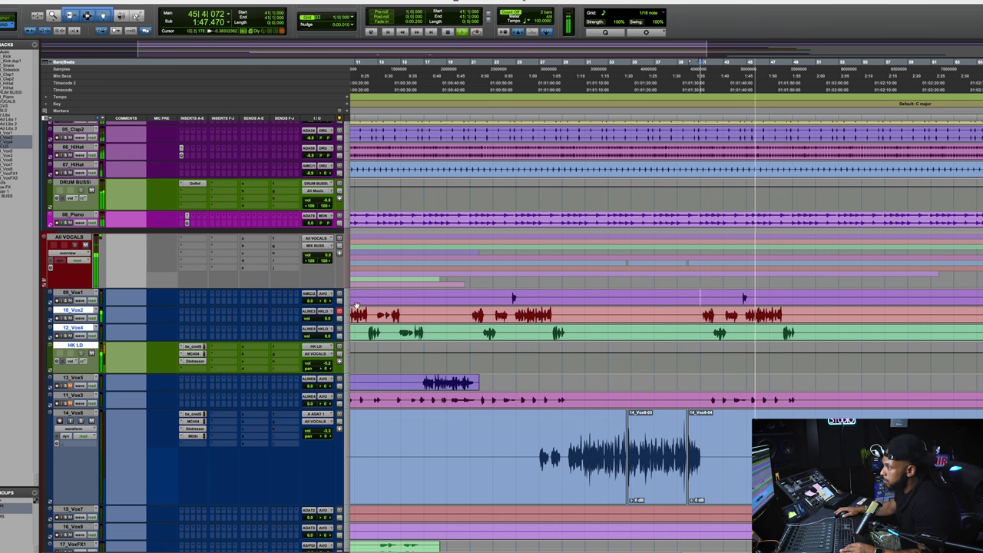
# Step: Select the 09_Vox1 track and unmute 13_Vox5 and 11_Vox3 during playback
pyautogui.click(73, 293)
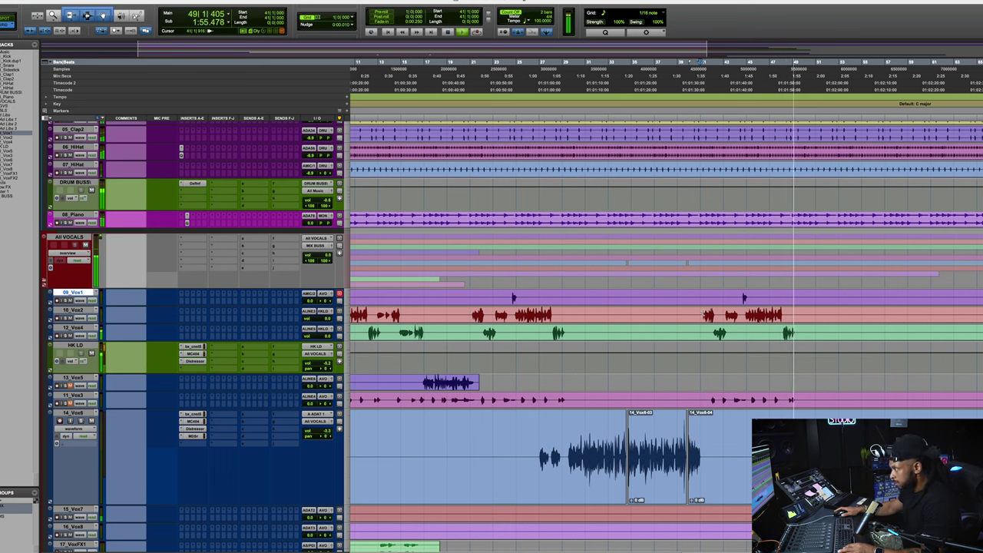
pyautogui.press('super+equal')
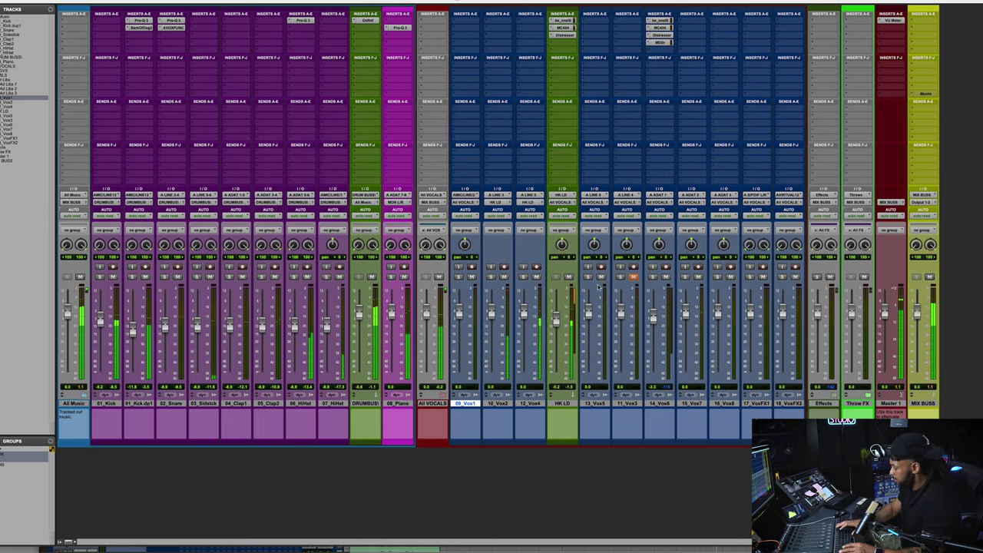
pyautogui.press('super+equal')
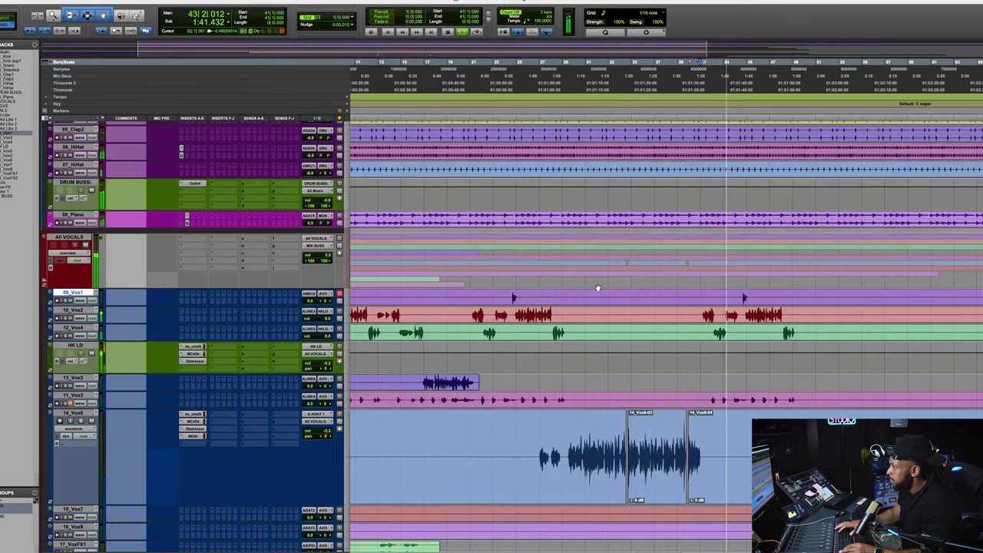
pyautogui.press('super+equal')
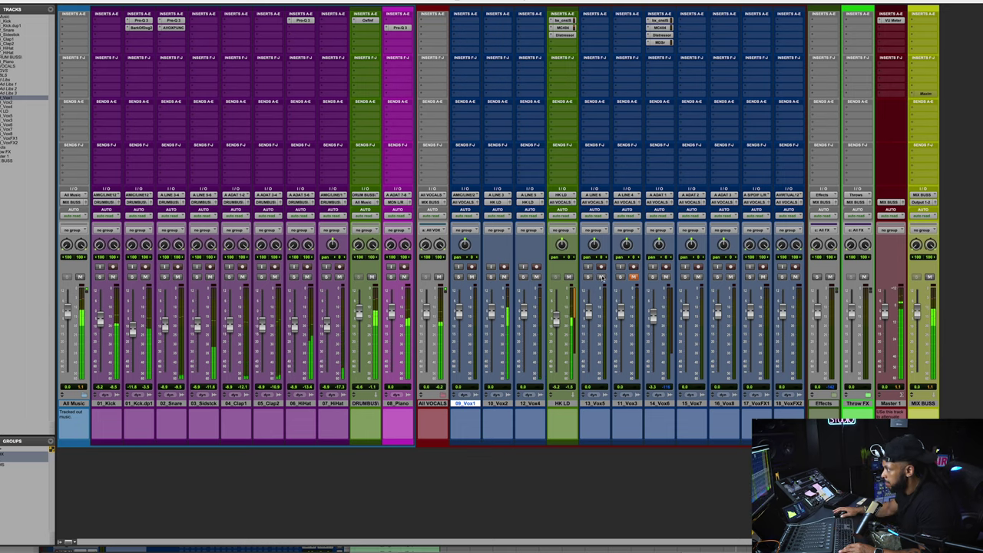
# Step: Move 11_Vox3 ahead of 13_Vox5 and 09_Vox1 after 12_Vox4, and lower the 11_Vox3 fader to -6.5 dB
pyautogui.click(633, 404)
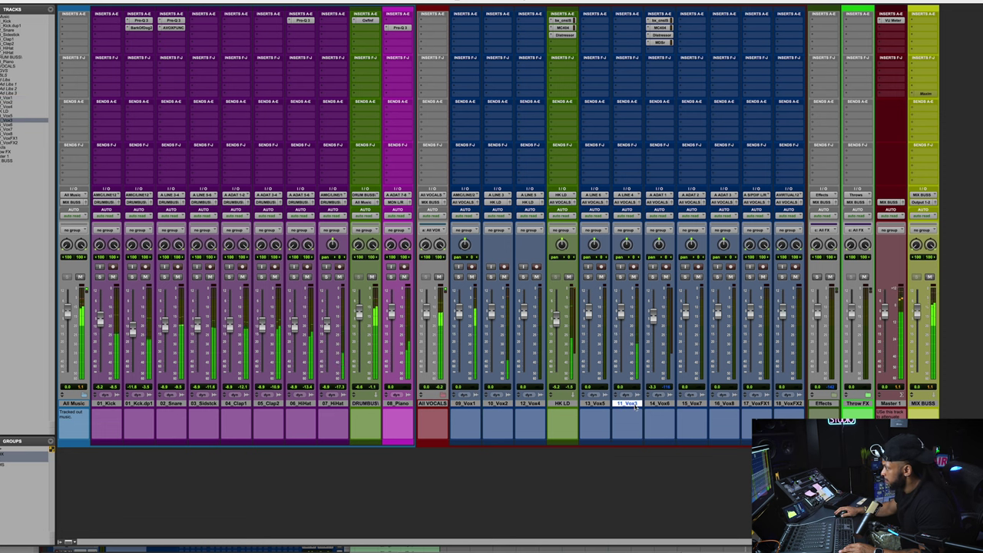
pyautogui.moveTo(634, 407); pyautogui.dragTo(595, 406)
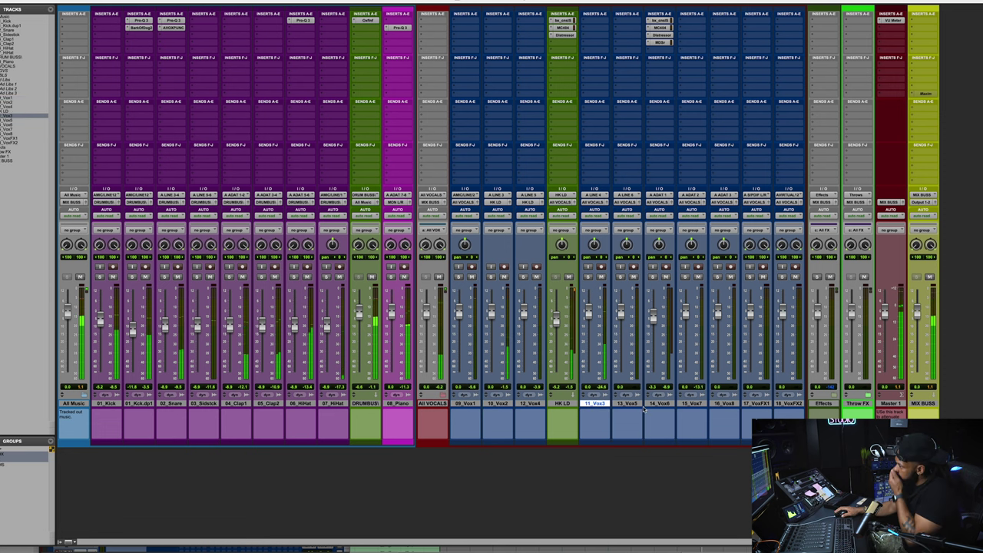
pyautogui.moveTo(465, 405); pyautogui.dragTo(533, 408)
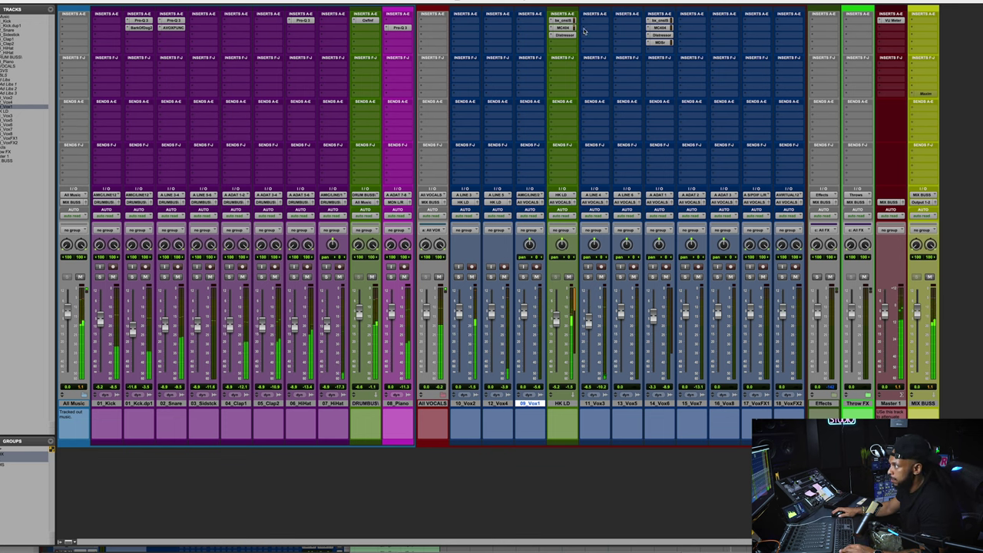
# Step: Insert AVOX DUO (mono/stereo) on 11_Vox3 and move it to the track's last insert slot
pyautogui.click(587, 73)
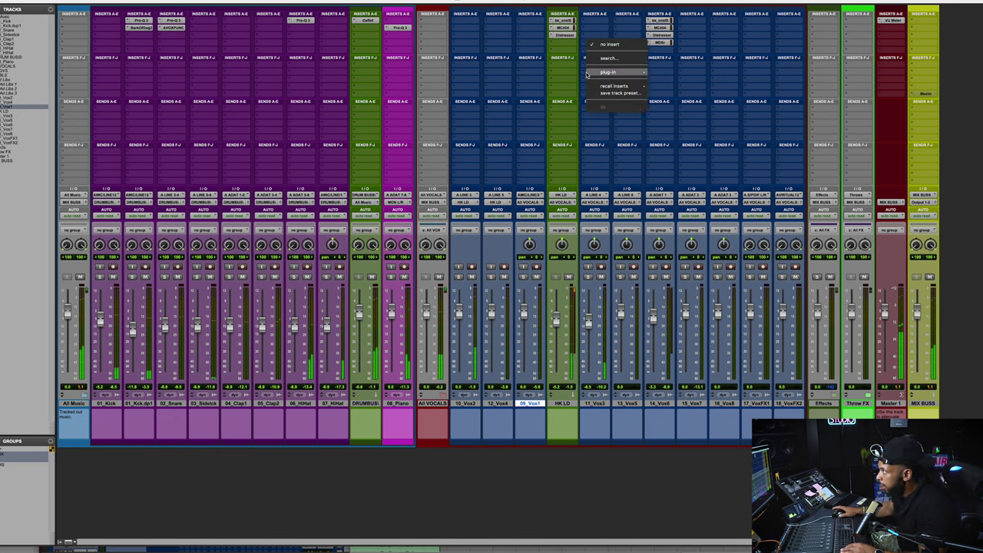
pyautogui.moveTo(588, 73)
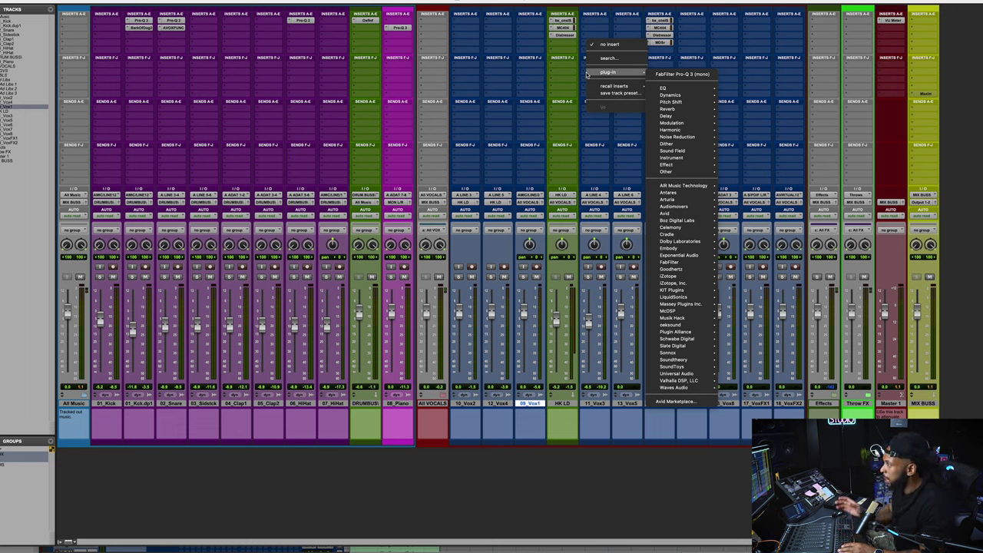
pyautogui.write('DUO')
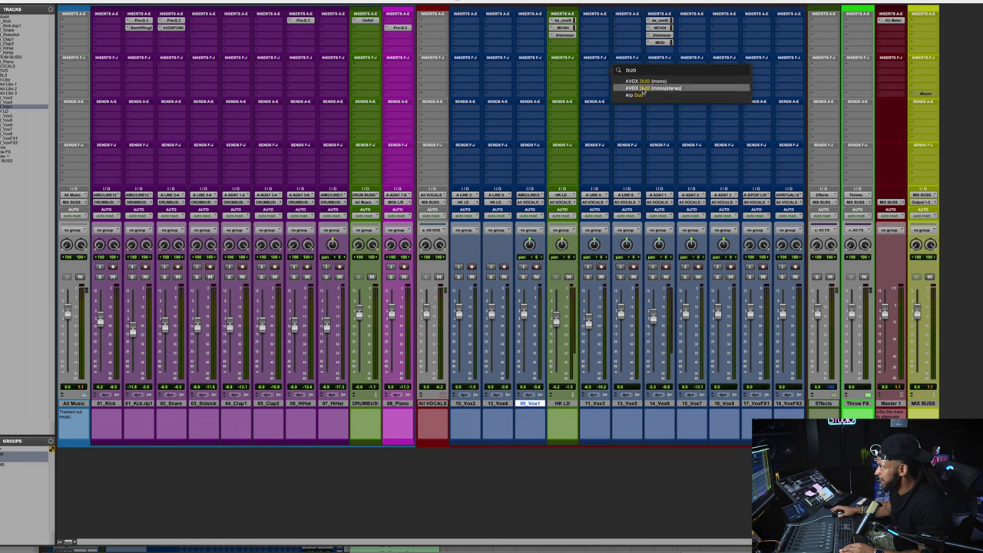
pyautogui.click(642, 88)
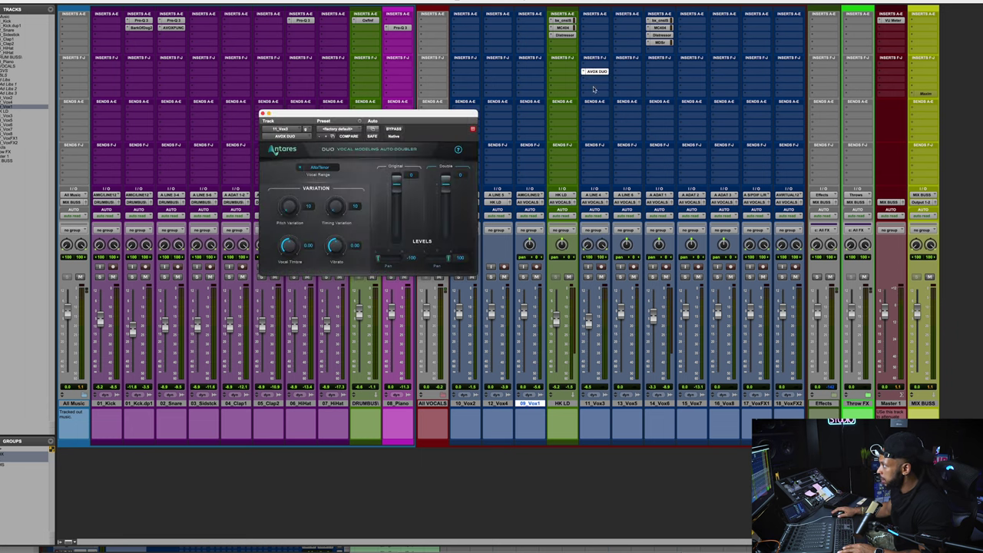
pyautogui.moveTo(598, 73); pyautogui.dragTo(594, 94)
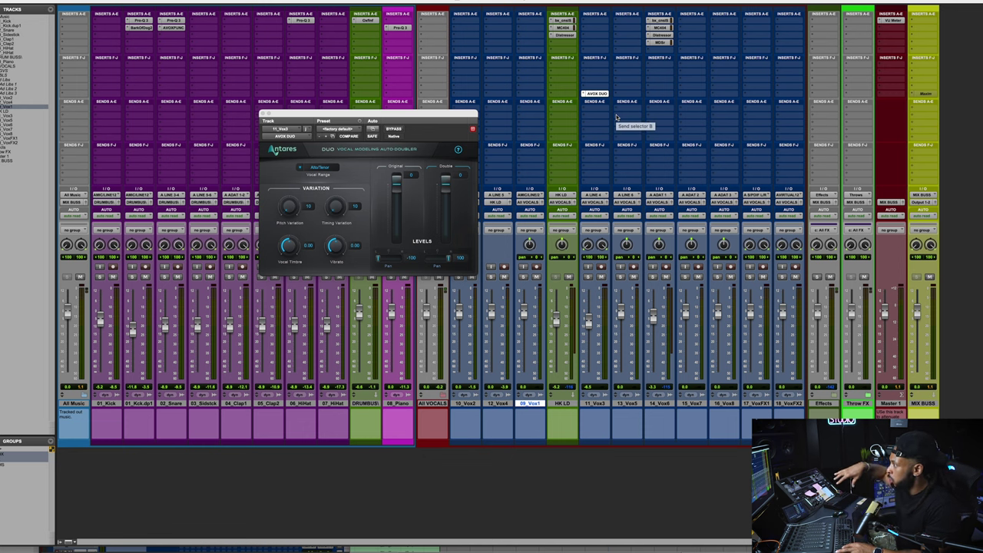
# Step: Audition 11_Vox3 with the doubler, then copy the bx_console SSL 9000 J from 14_Vox6 to its first insert slot and close the plug-in window
pyautogui.press('super+equal')
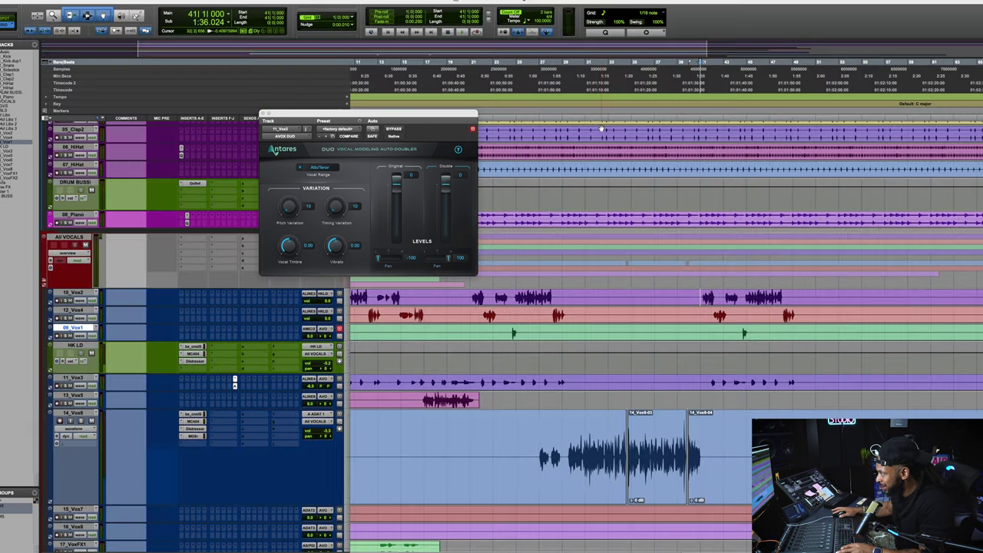
pyautogui.press('space')
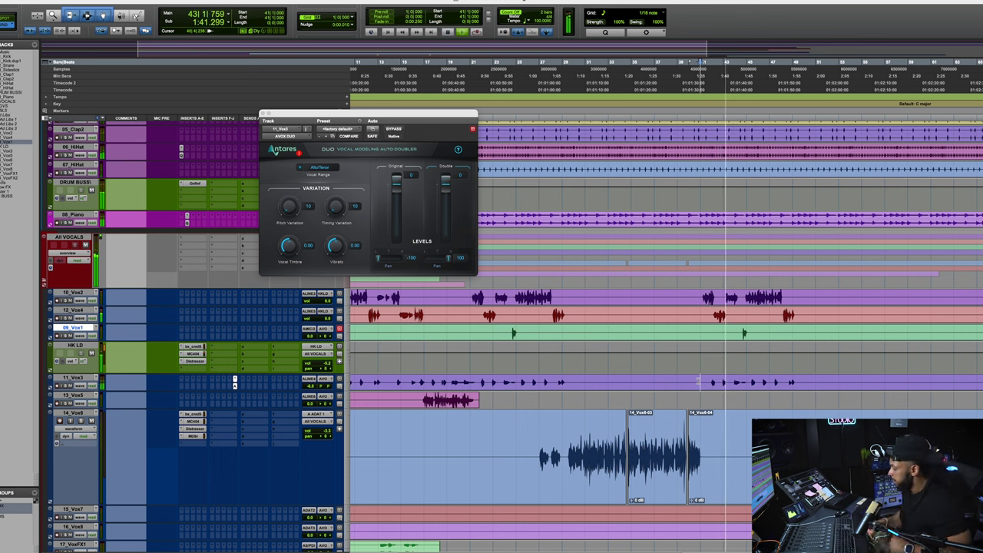
pyautogui.press('super+equal')
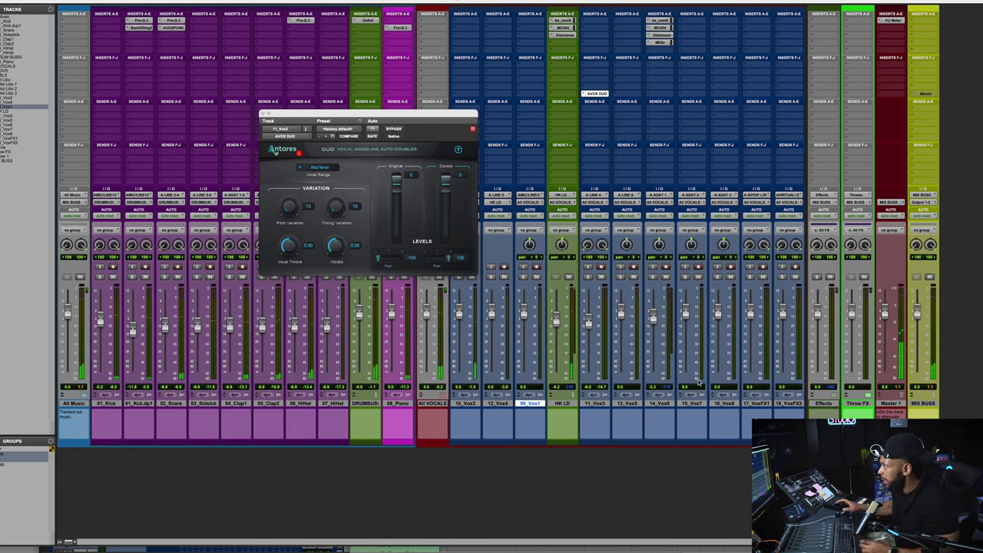
pyautogui.moveTo(671, 21); pyautogui.dragTo(604, 23)
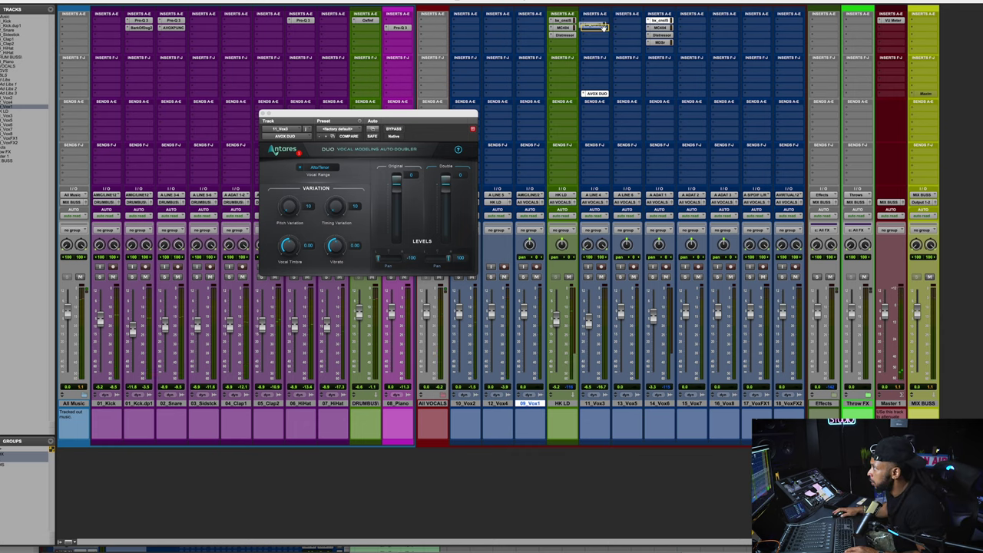
pyautogui.click(604, 21)
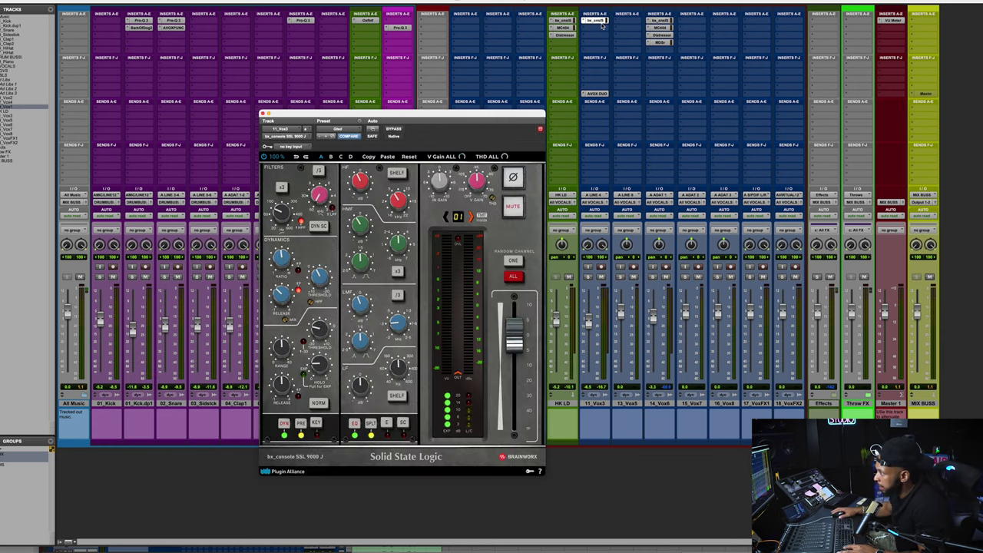
pyautogui.moveTo(337, 113); pyautogui.dragTo(316, 103)
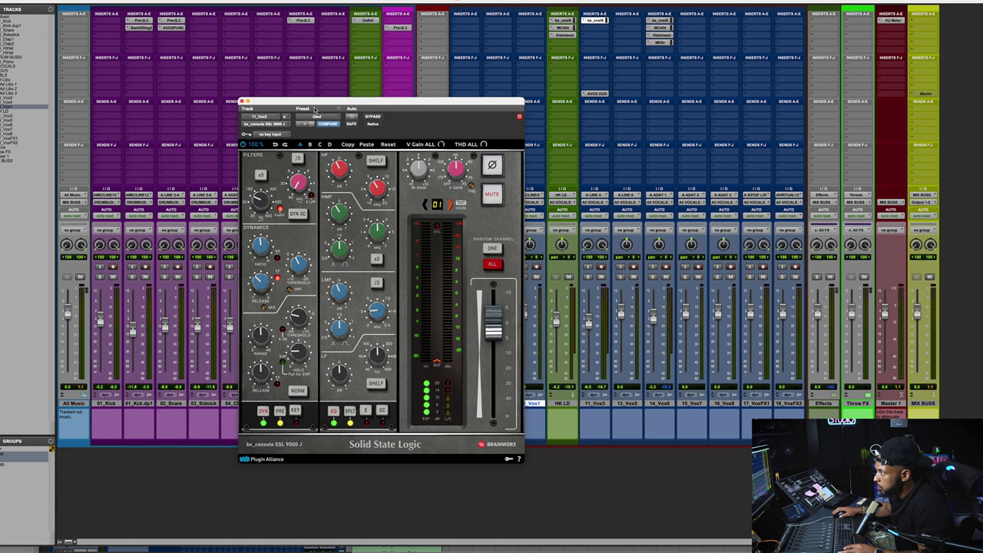
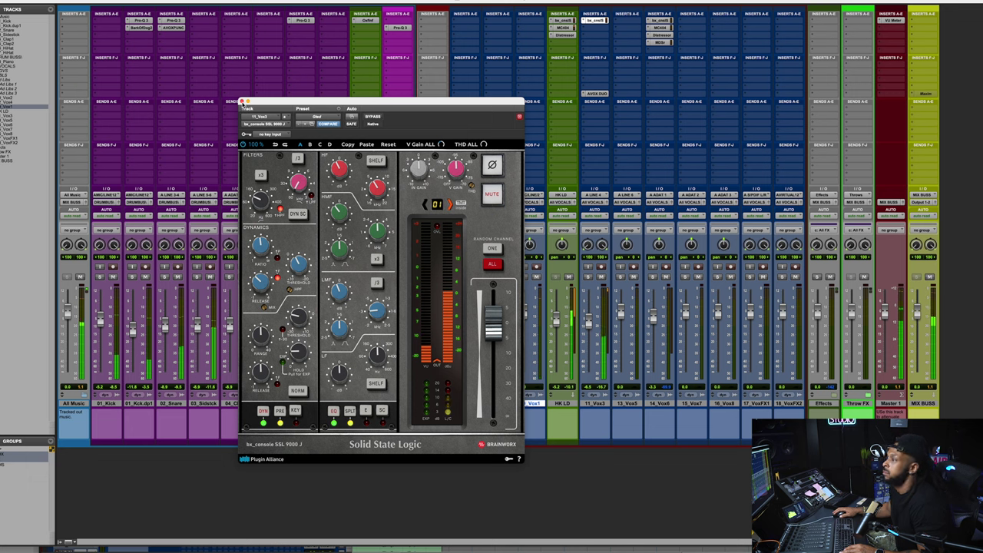
pyautogui.click(242, 101)
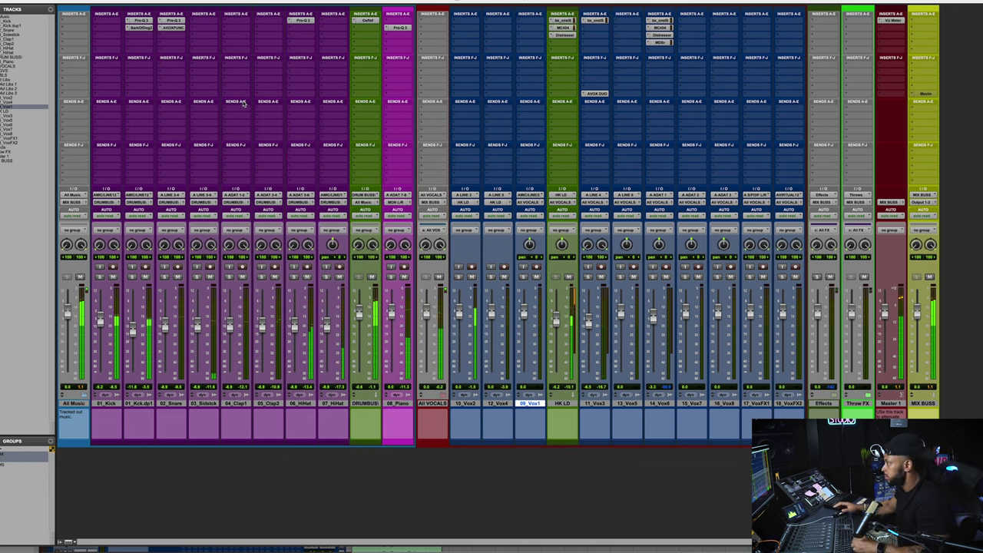
pyautogui.click(558, 47)
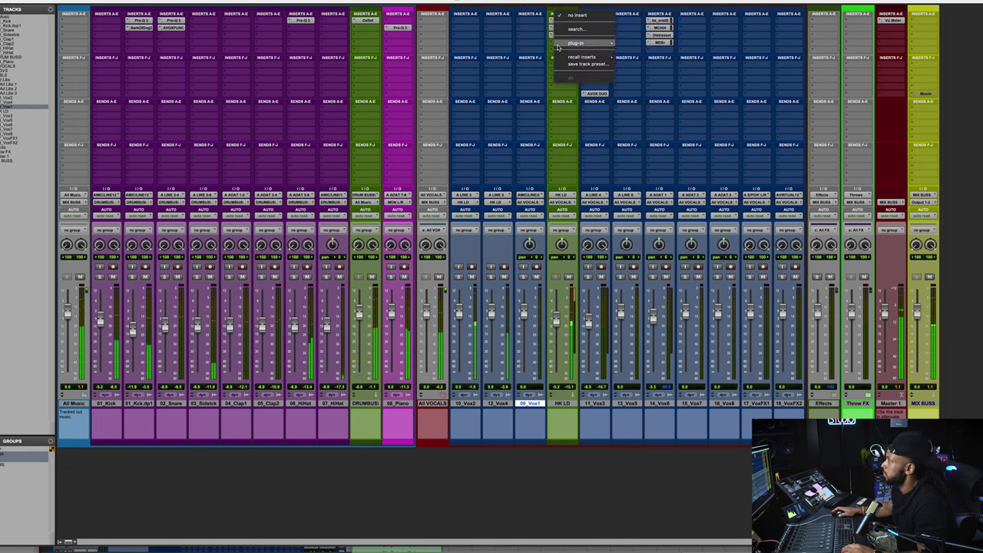
pyautogui.write('SATU')
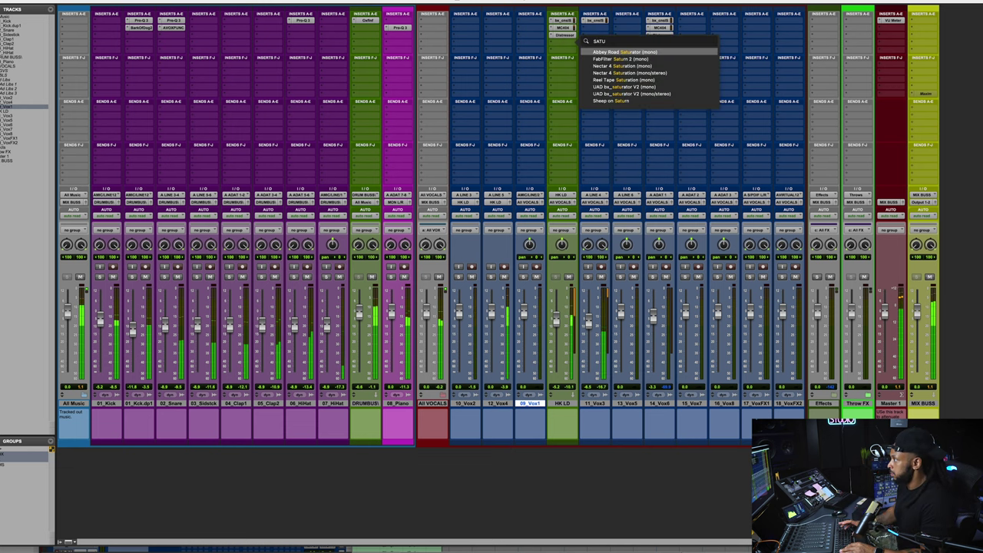
pyautogui.press('Down')
pyautogui.press('Up')
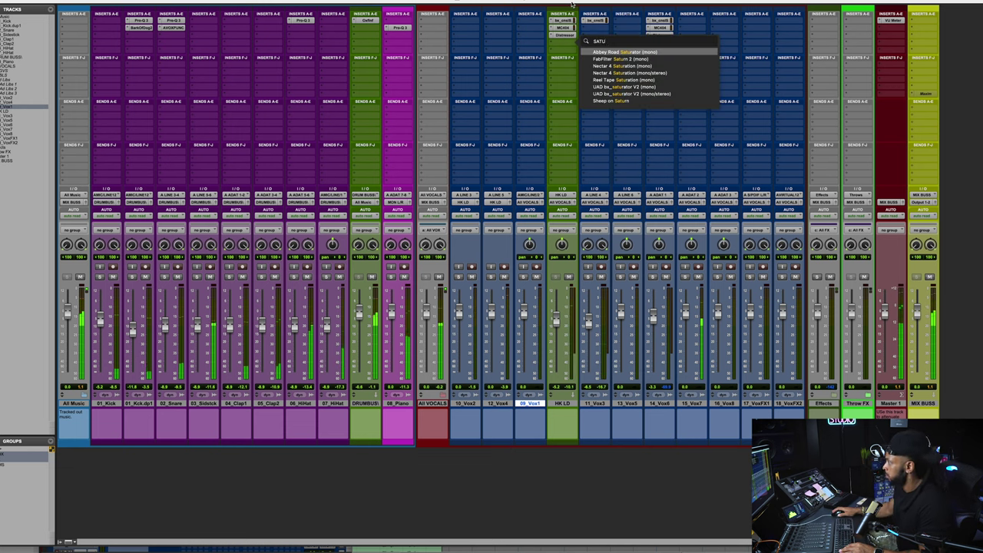
pyautogui.press('Escape')
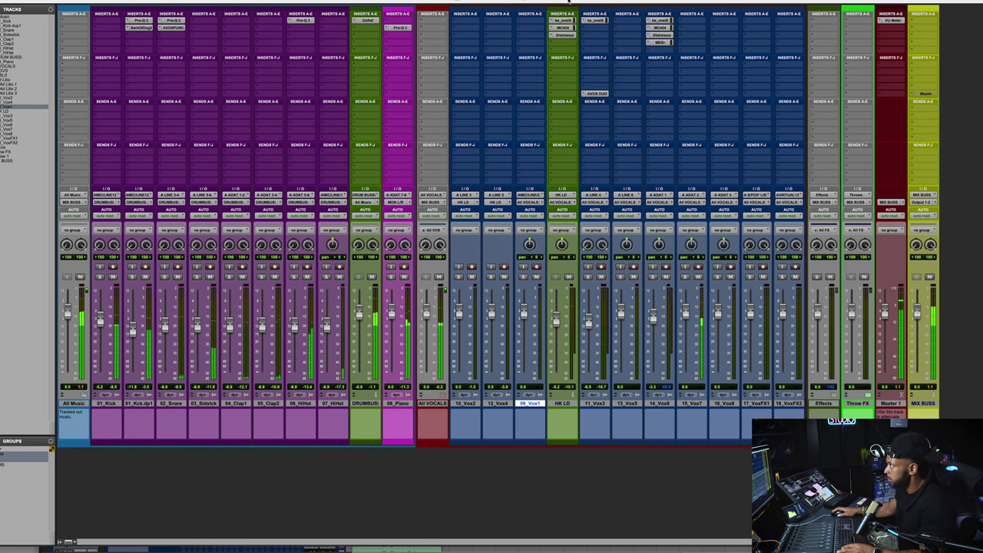
# Step: Insert FabFilter Saturn 2 (mono) in the HK LD track's fourth insert slot and split its spectrum into four bands
pyautogui.click(561, 44)
pyautogui.write('SATU')
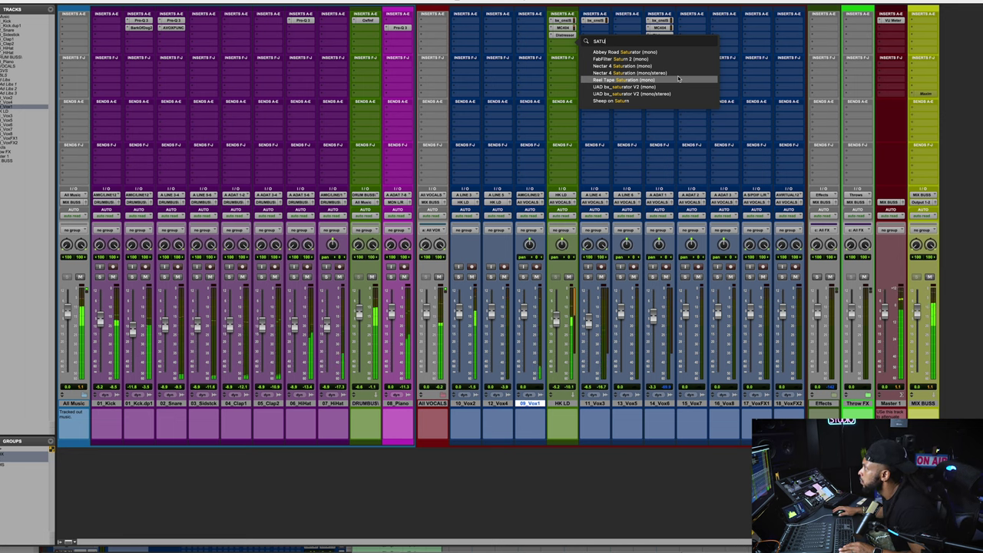
pyautogui.click(655, 60)
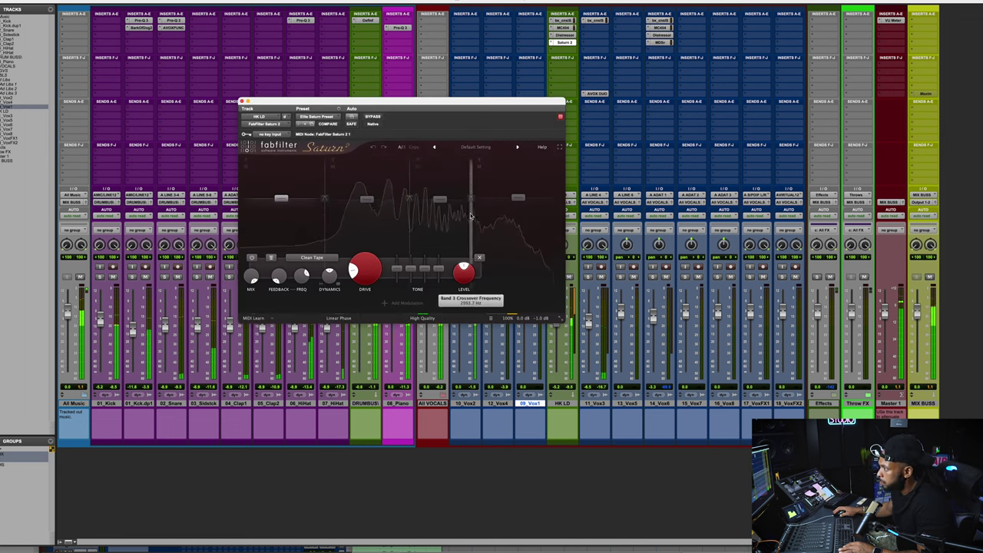
pyautogui.click(507, 231)
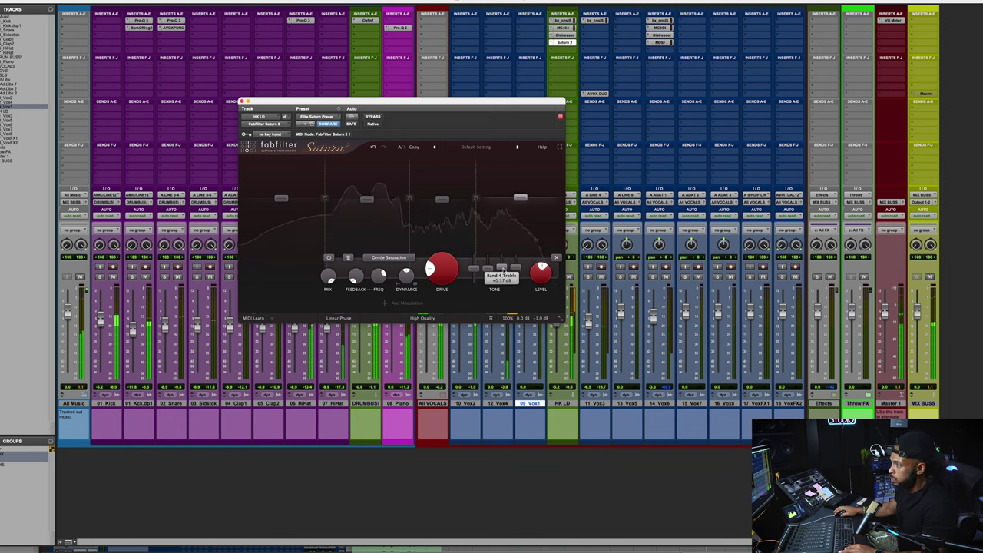
# Step: Adjust Saturn 2's band dynamics with Gentle Saturation on bands 2 and 4 and Clean Tape on band 3, and close the plug-in window
pyautogui.moveTo(406, 274); pyautogui.dragTo(411, 262)
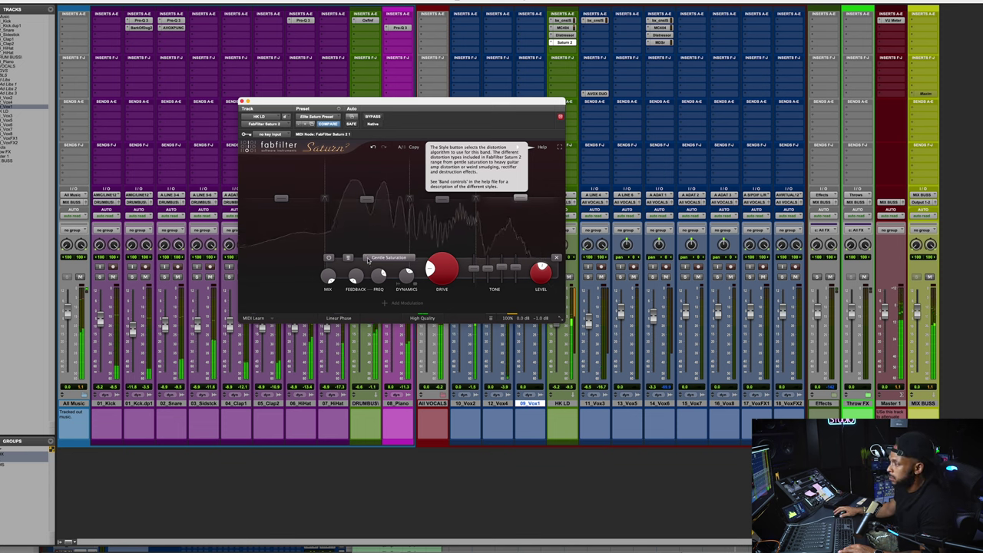
pyautogui.click(393, 234)
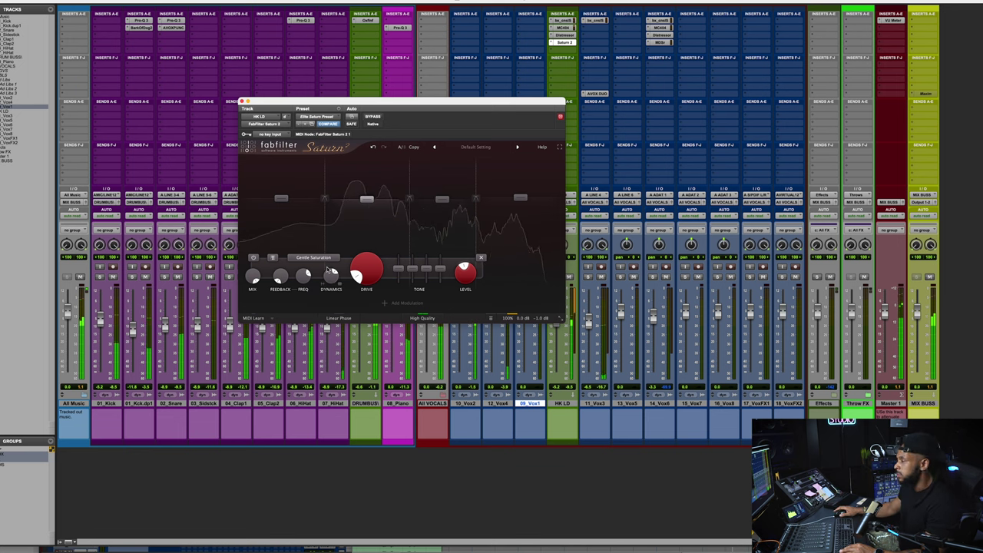
pyautogui.moveTo(432, 279)
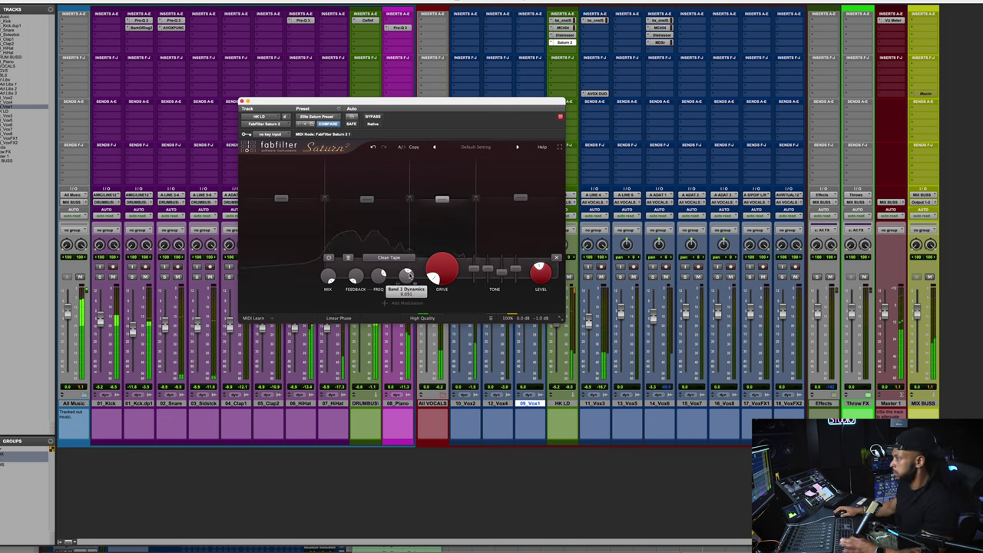
pyautogui.moveTo(413, 269); pyautogui.dragTo(415, 264)
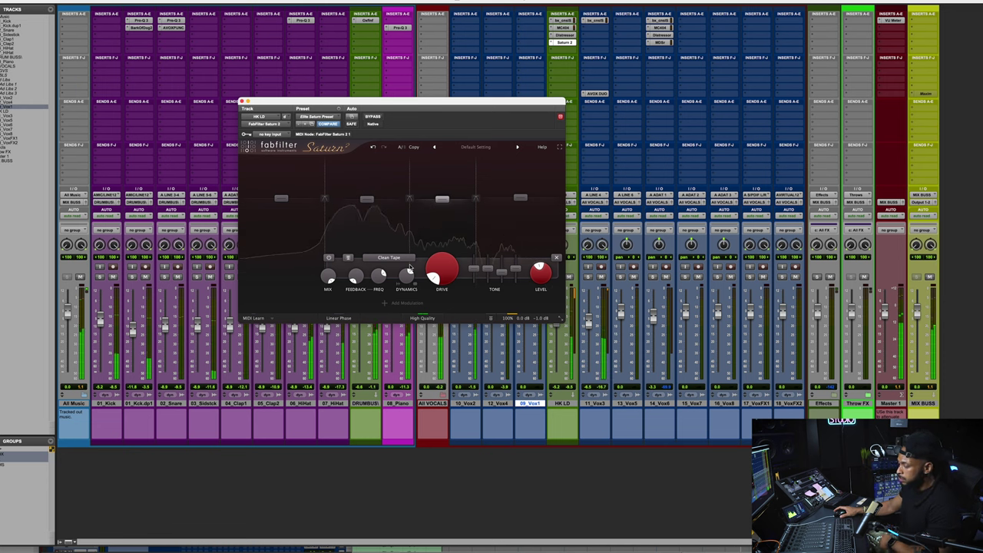
pyautogui.moveTo(392, 266)
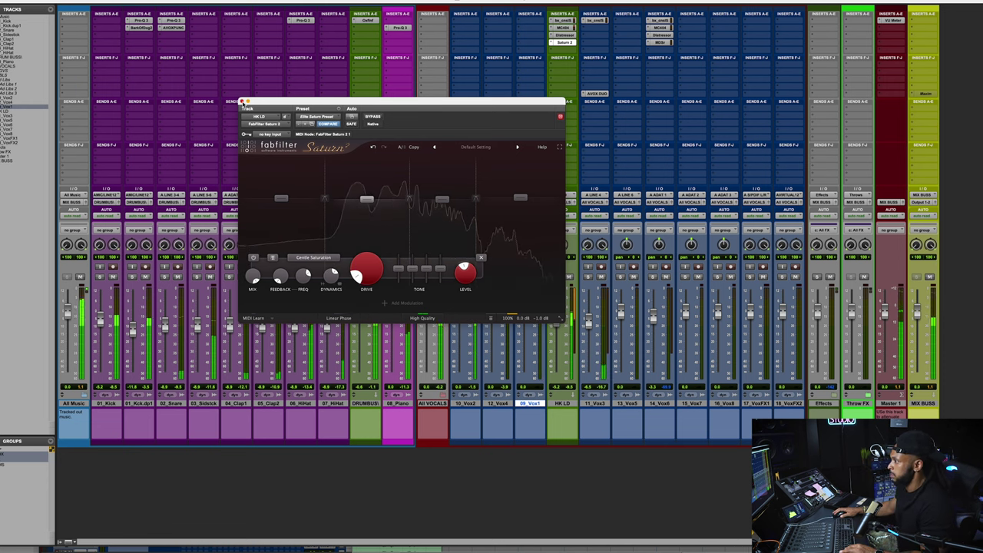
pyautogui.click(241, 102)
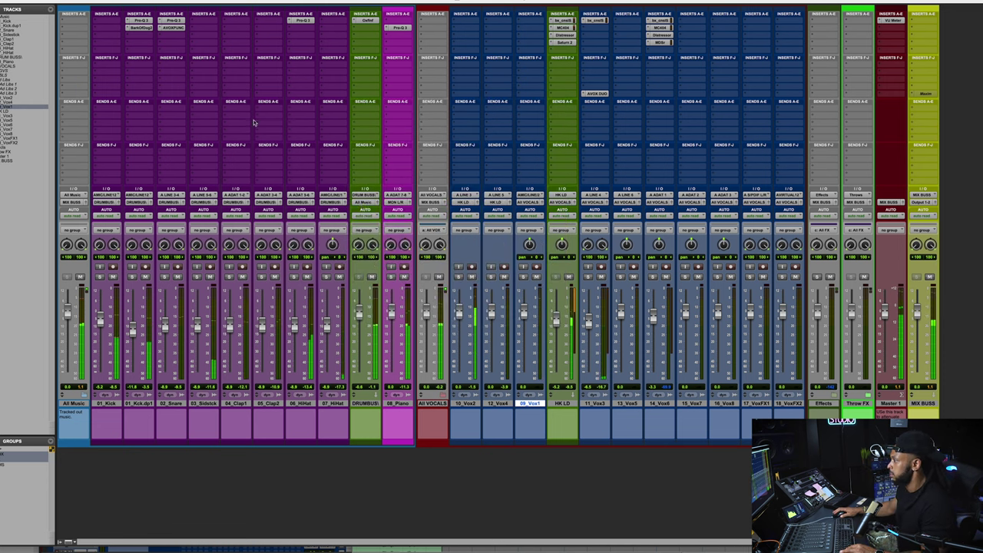
# Step: Expand the Effects folder and replace the D-Verb on the Room track with ValhallaVintageVerb (stereo)
pyautogui.click(867, 398)
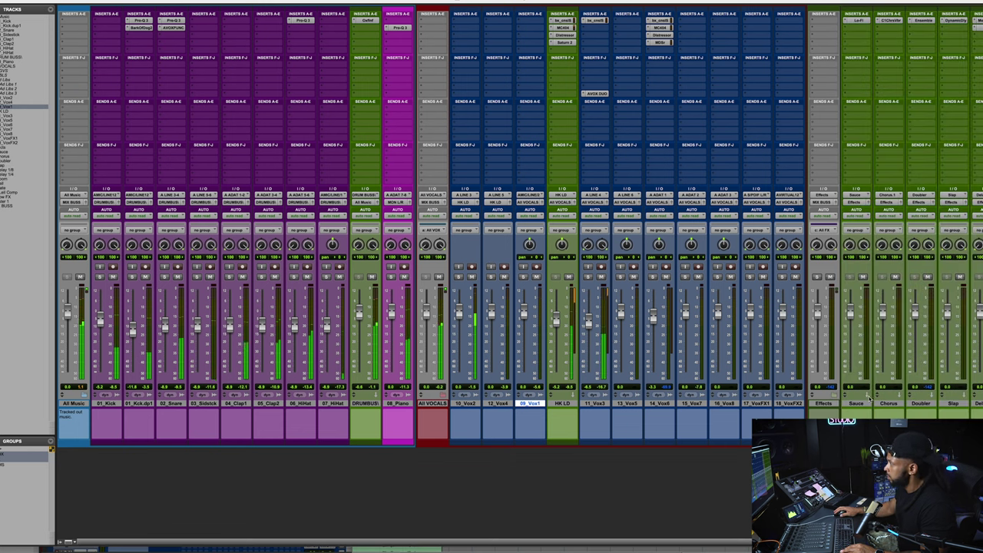
pyautogui.hscroll(3, 861, 399)
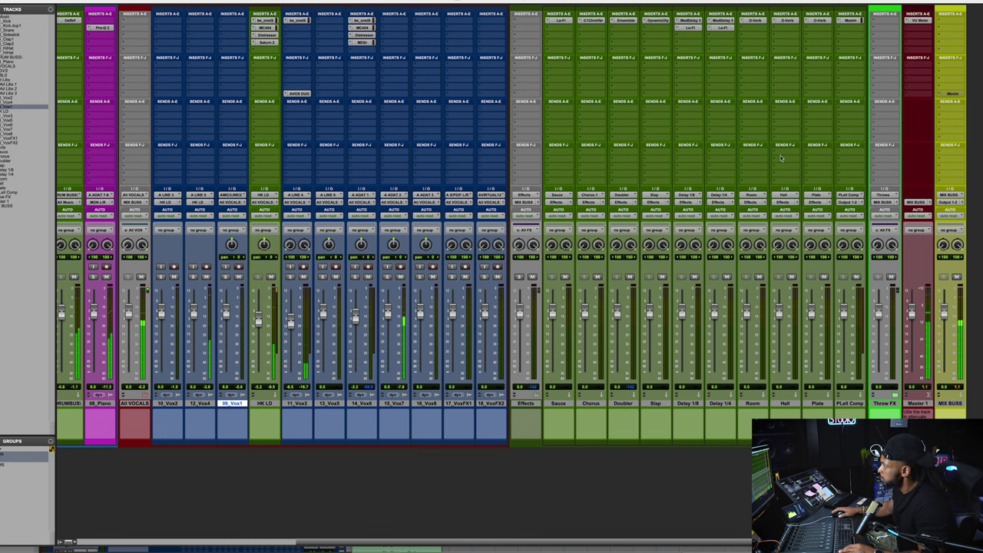
pyautogui.click(753, 403)
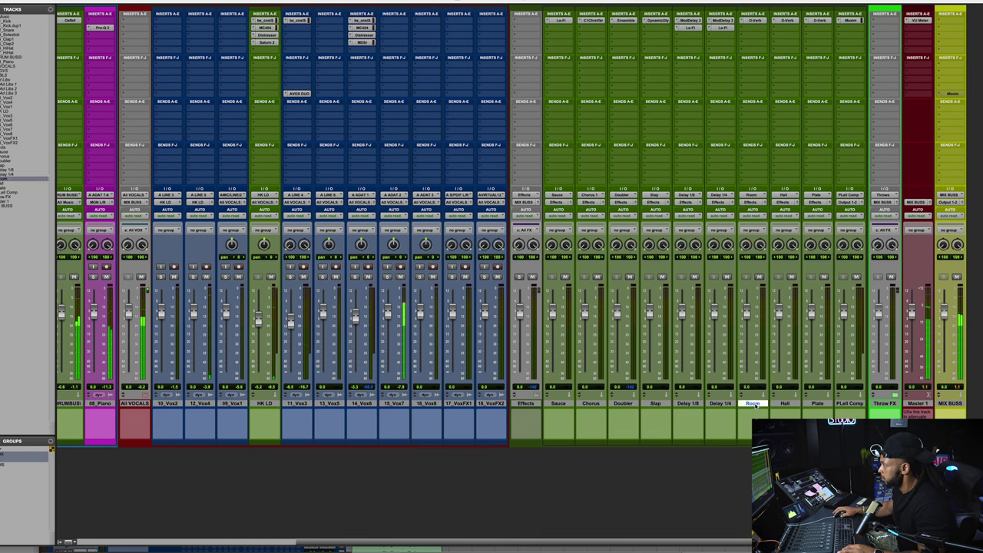
pyautogui.click(738, 21)
pyautogui.click(762, 7)
pyautogui.write('VAL')
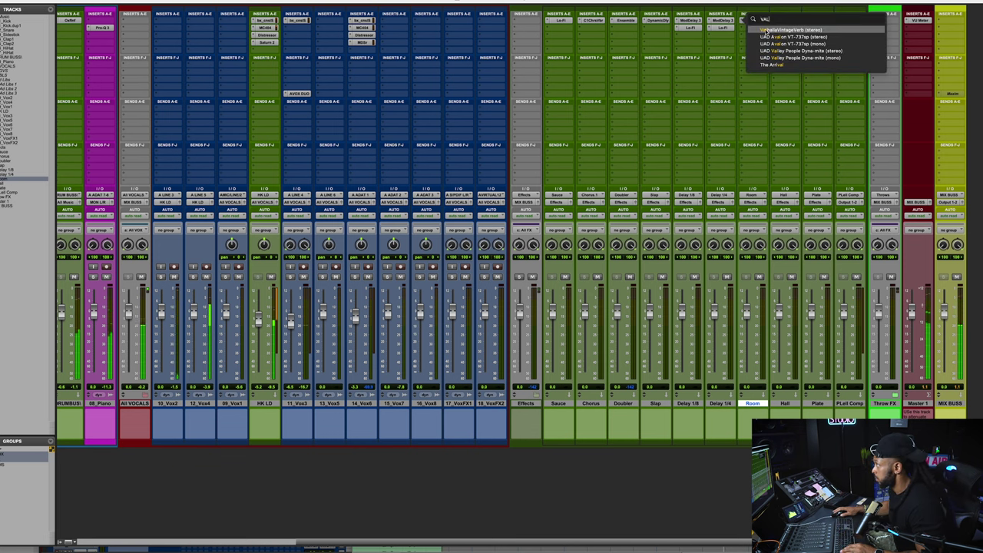
pyautogui.click(766, 30)
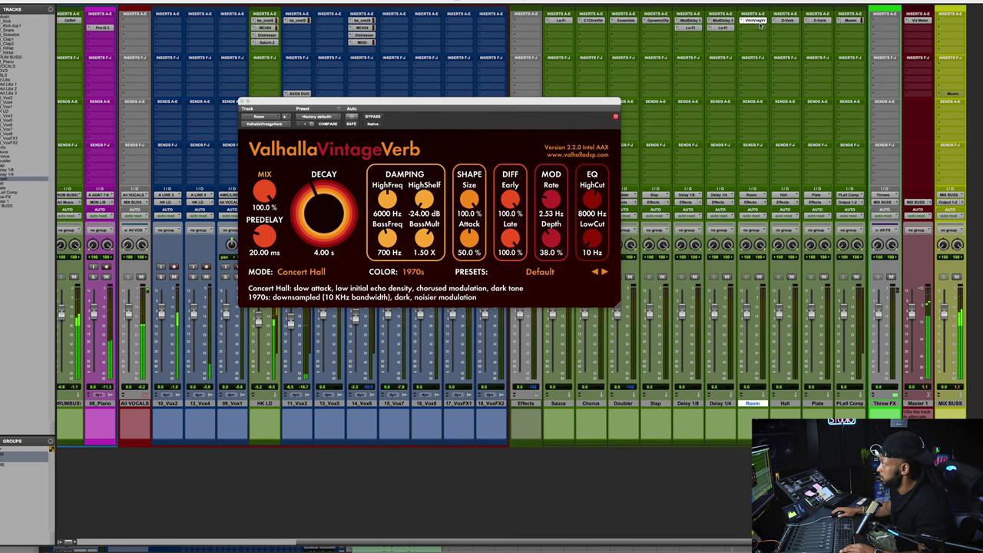
# Step: Move the Room track's reverb to the second insert slot and insert FabFilter Pro-Q 3 ahead of it
pyautogui.click(761, 27)
pyautogui.click(762, 7)
pyautogui.write('FAB')
pyautogui.press('Return')
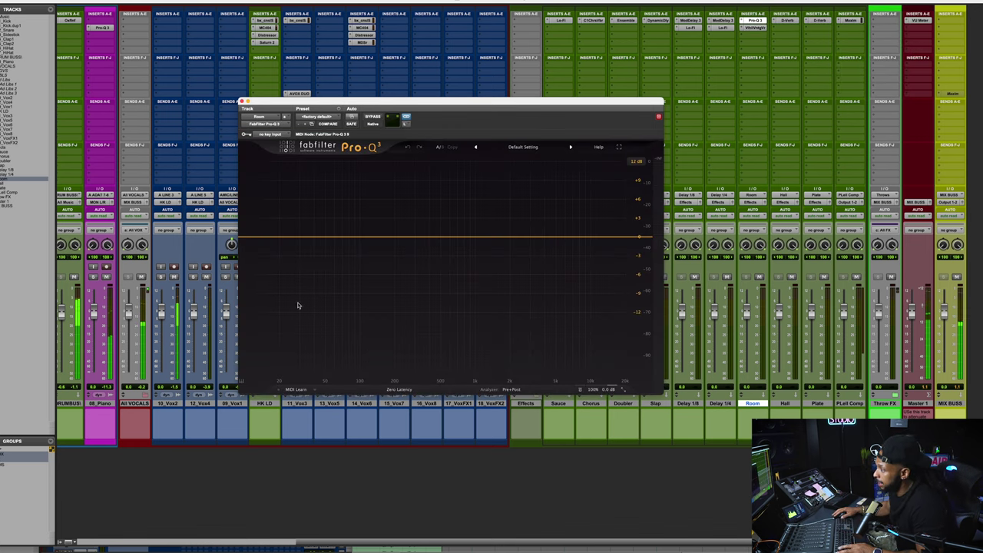
# Step: Switch the Room EQ to Natural Phase and add 12 dB/oct low-cut and high-cut filters, with the high cut at about 2152 Hz
pyautogui.click(398, 390)
pyautogui.click(395, 408)
pyautogui.moveTo(239, 231); pyautogui.dragTo(407, 257)
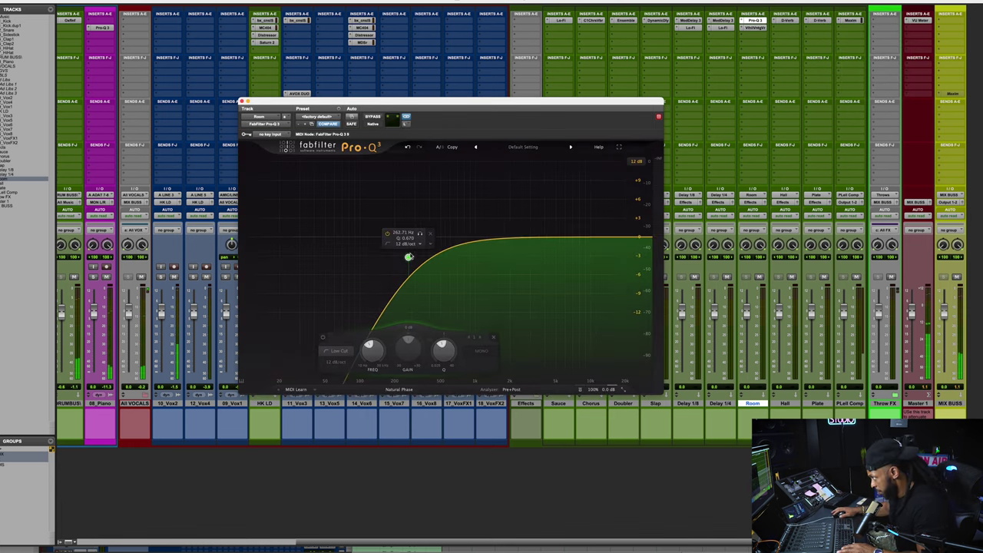
pyautogui.moveTo(637, 237); pyautogui.dragTo(517, 251)
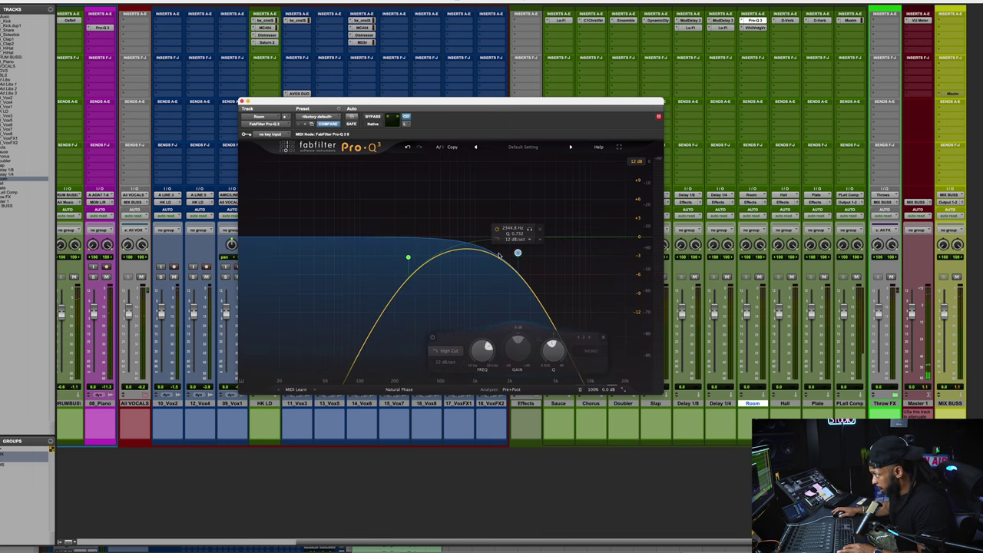
pyautogui.moveTo(408, 258); pyautogui.dragTo(401, 246)
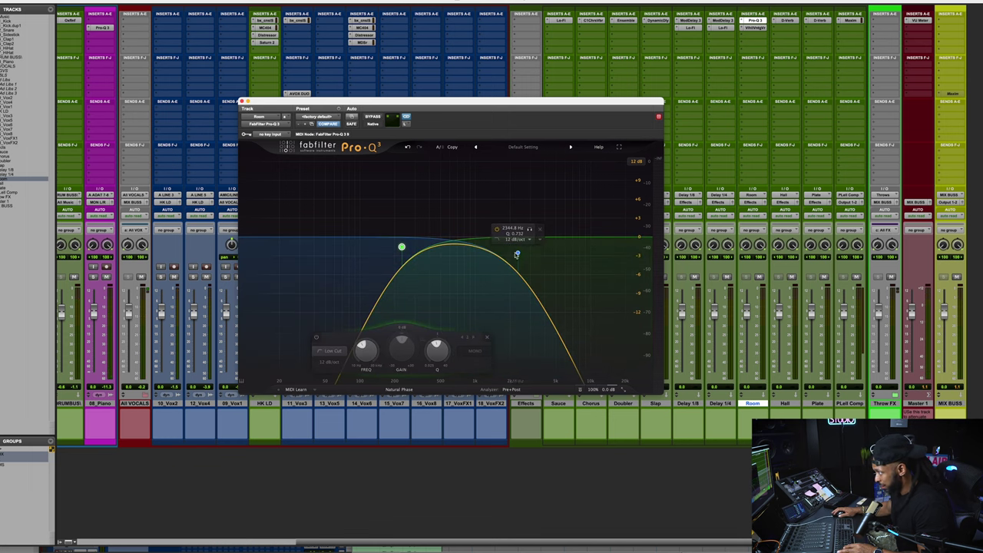
pyautogui.moveTo(517, 254); pyautogui.dragTo(514, 246)
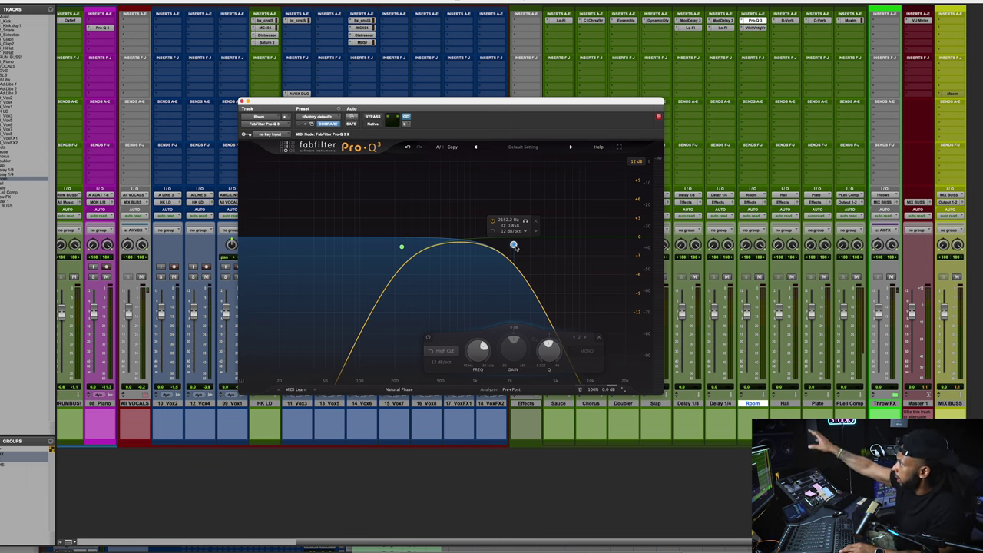
# Step: Move the Room EQ window off the vocal tracks and add a send from HK LD to the Room (Stereo) bus
pyautogui.moveTo(317, 101); pyautogui.dragTo(583, 45)
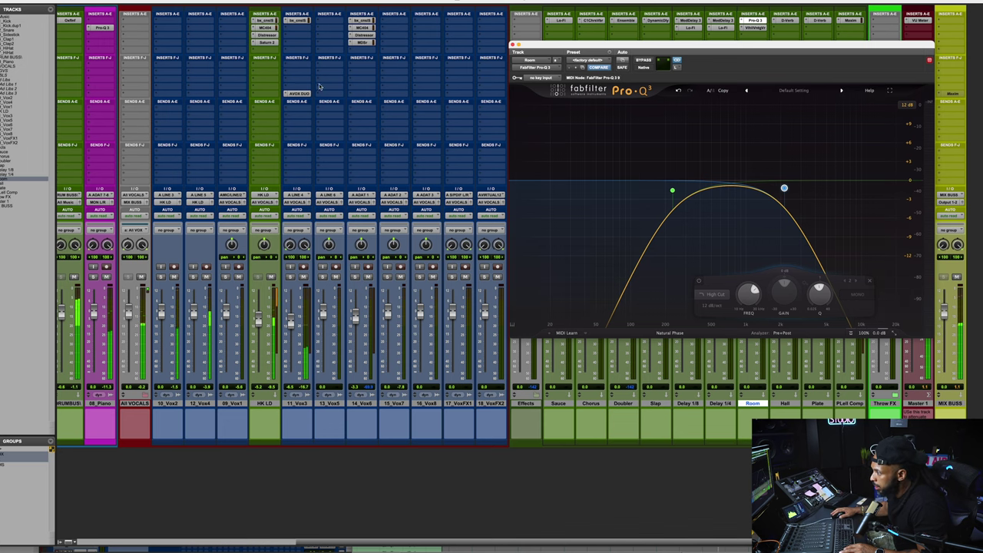
pyautogui.click(263, 112)
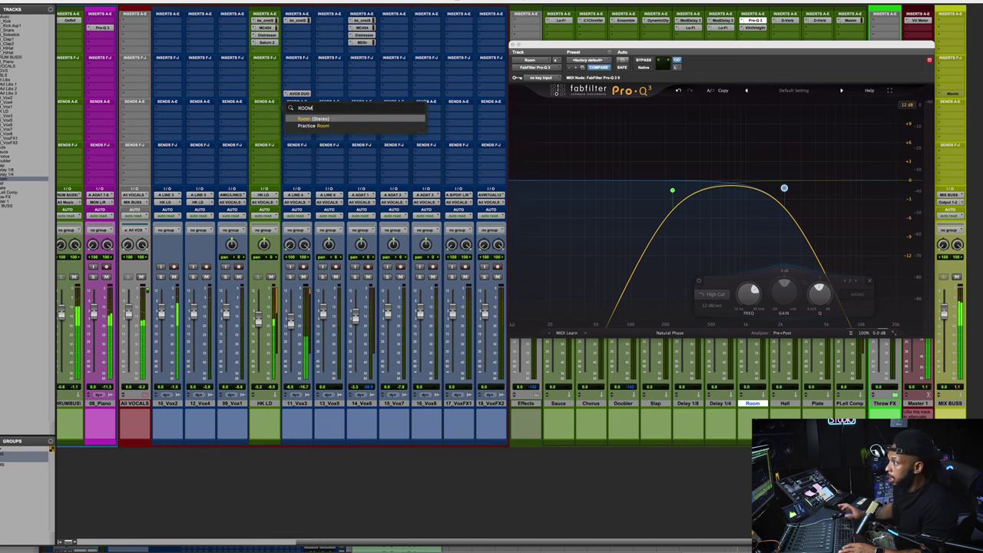
pyautogui.click(307, 116)
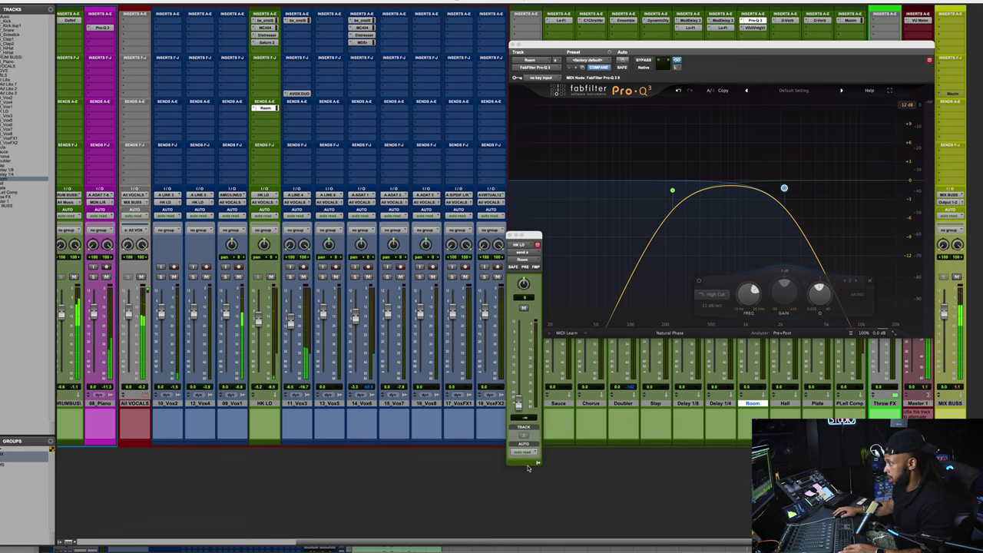
# Step: Set the Room reverb's decay to 0.75 s and HK LD's Room send to -17.2 dB, and close the reverb window
pyautogui.moveTo(692, 43); pyautogui.dragTo(383, 81)
pyautogui.click(755, 28)
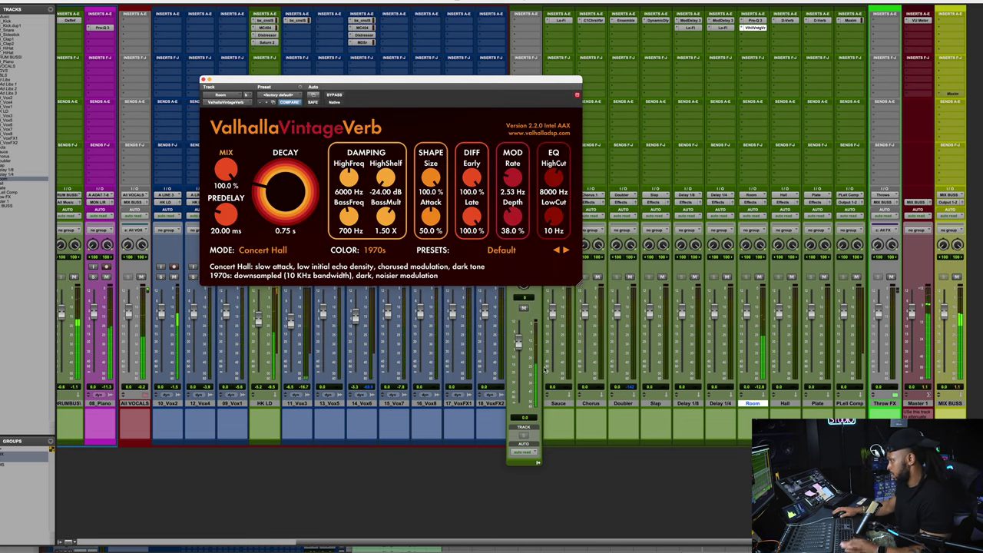
pyautogui.moveTo(522, 351); pyautogui.dragTo(527, 369)
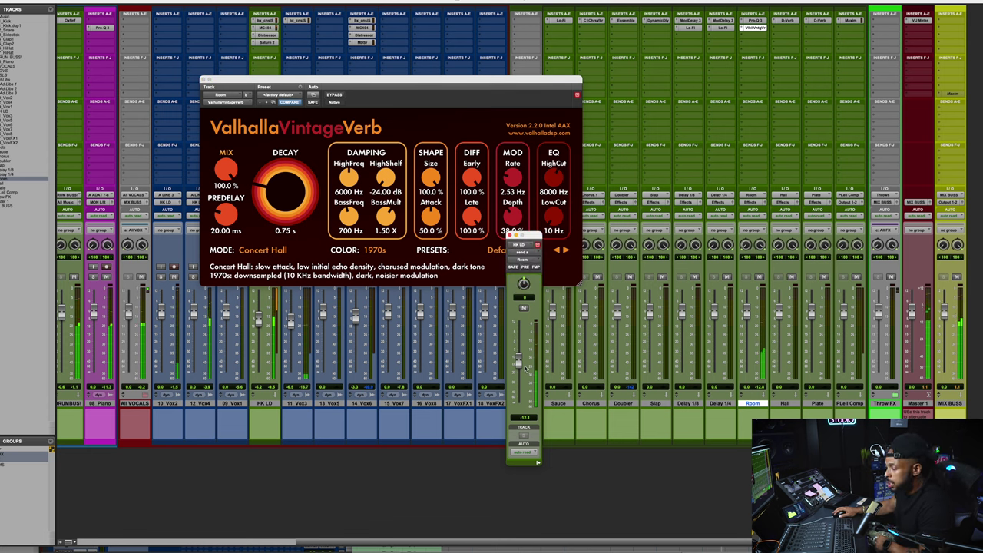
pyautogui.moveTo(527, 371); pyautogui.dragTo(527, 373)
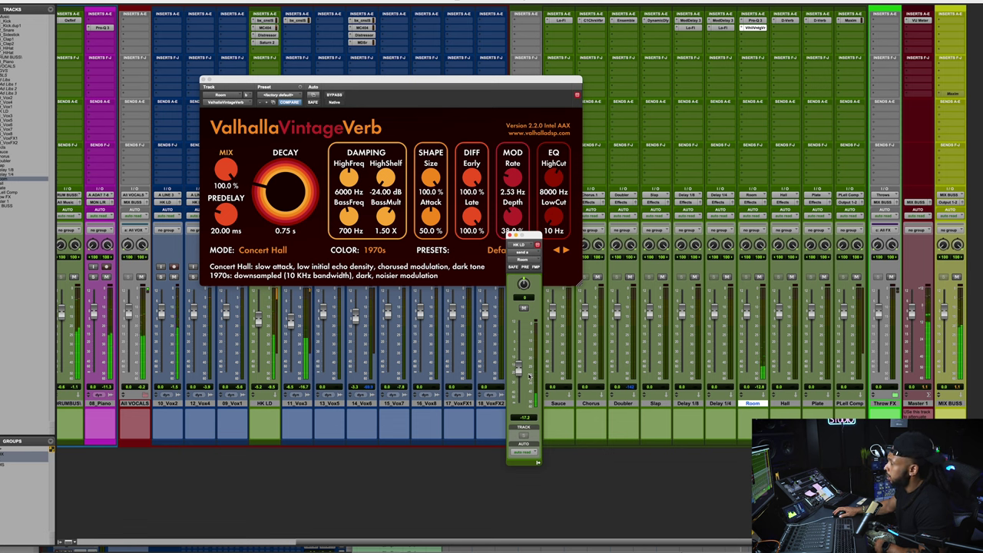
pyautogui.click(202, 79)
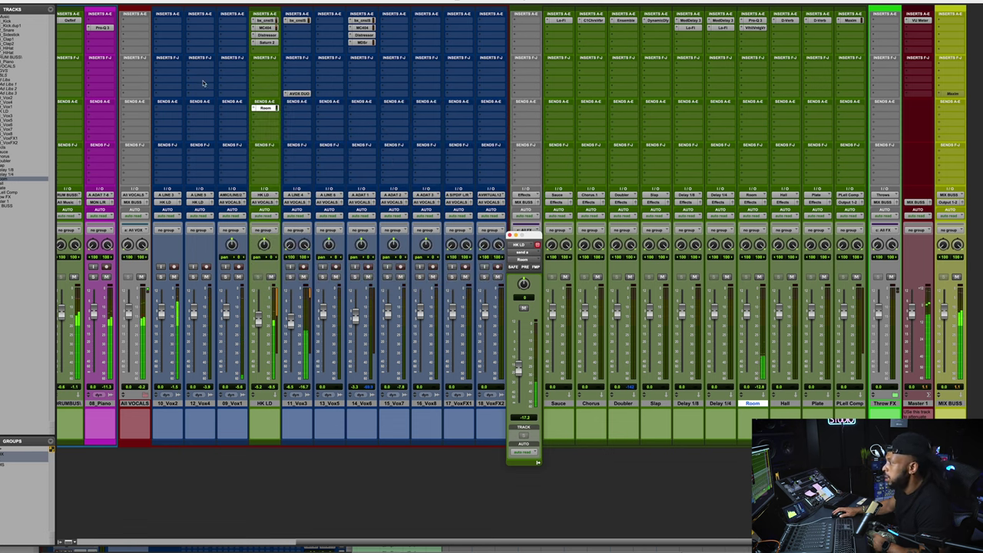
# Step: Replace the Mod Delay on the Delay 1/8 track with H-Delay, set its delay time to 1/8, and close the plug-in window
pyautogui.click(676, 22)
pyautogui.write('H')
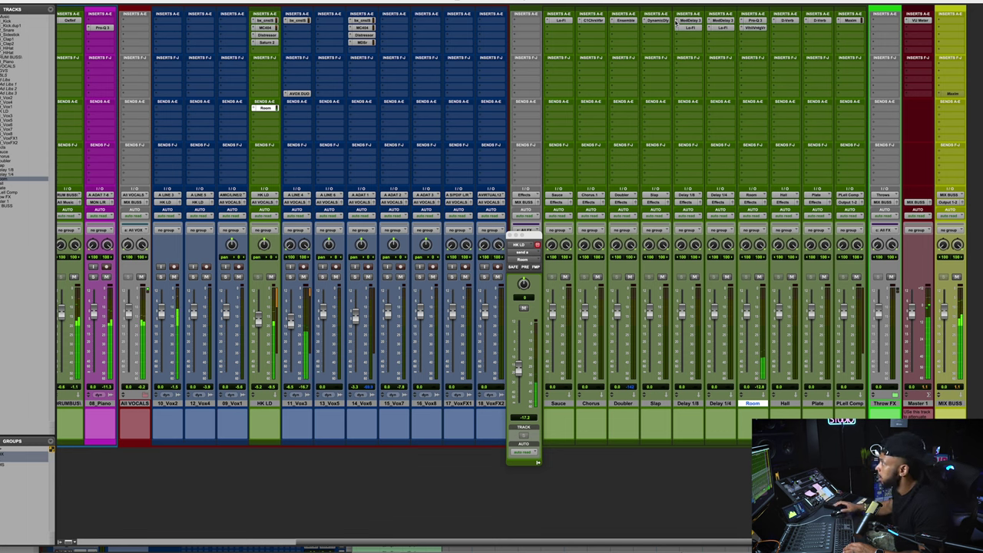
pyautogui.press('Down')
pyautogui.press('Down')
pyautogui.press('Return')
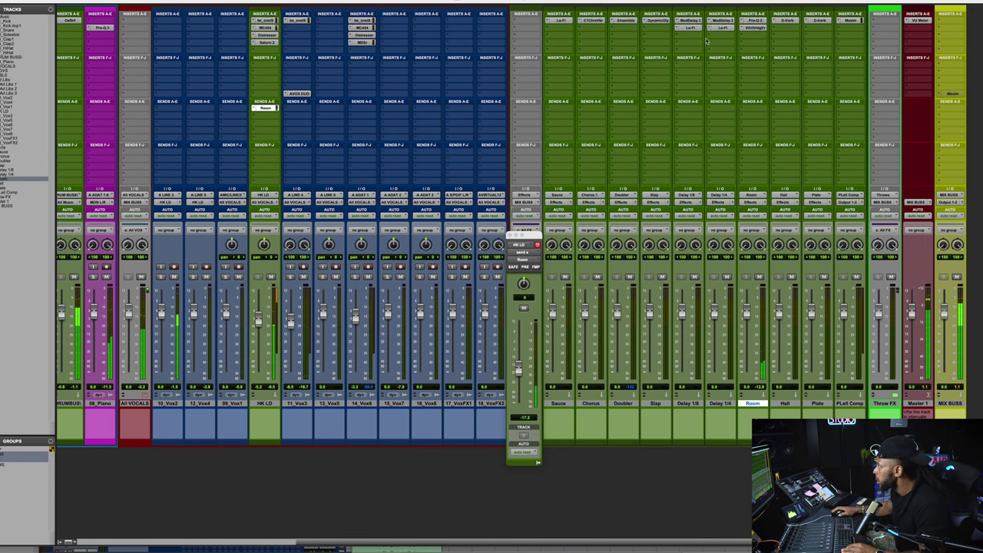
pyautogui.click(345, 136)
pyautogui.moveTo(296, 168); pyautogui.dragTo(285, 164)
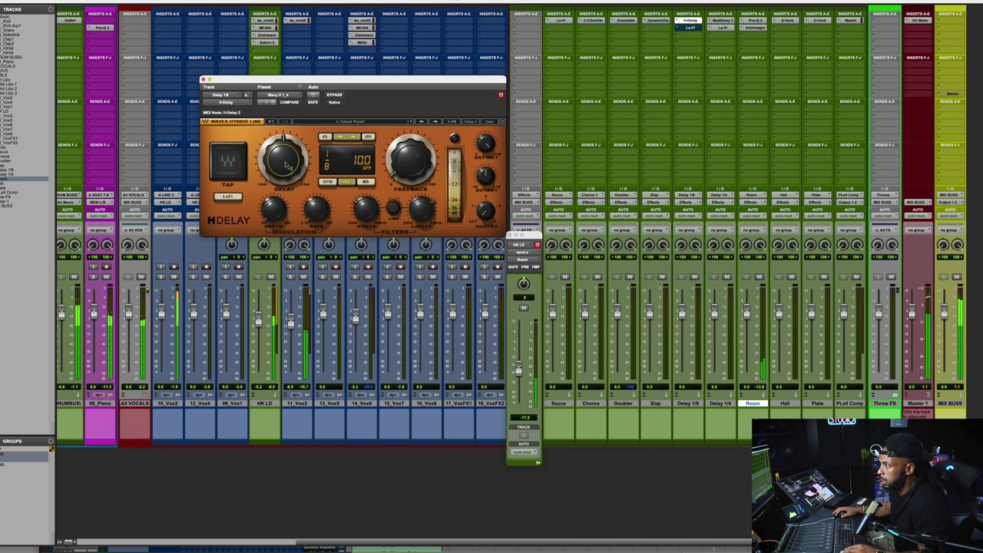
pyautogui.click(203, 80)
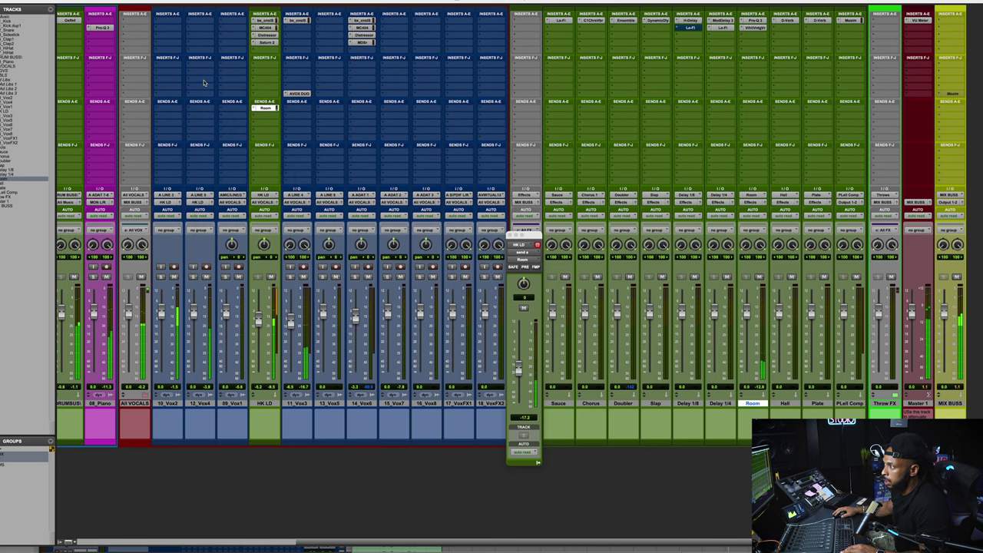
# Step: Add a second send from HK LD to the DELAY 1/8 (Stereo) bus and raise its level to 0.0 dB
pyautogui.click(261, 117)
pyautogui.click(278, 102)
pyautogui.write('DEL')
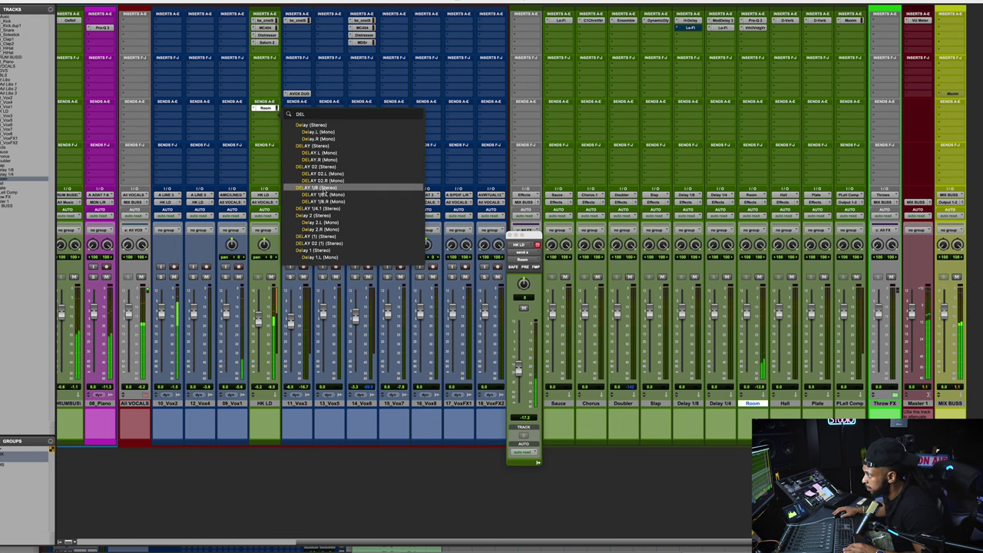
pyautogui.click(326, 188)
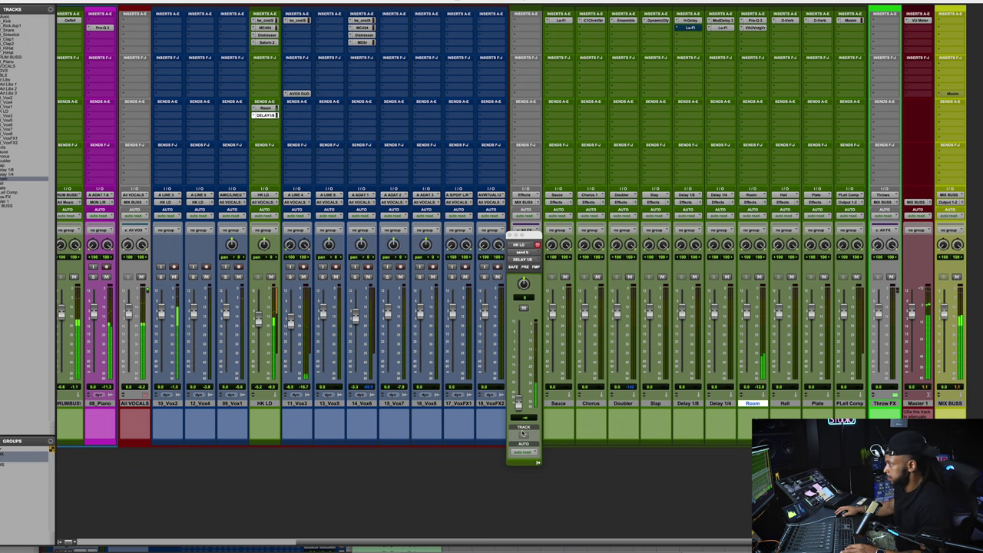
pyautogui.moveTo(519, 401); pyautogui.dragTo(523, 345)
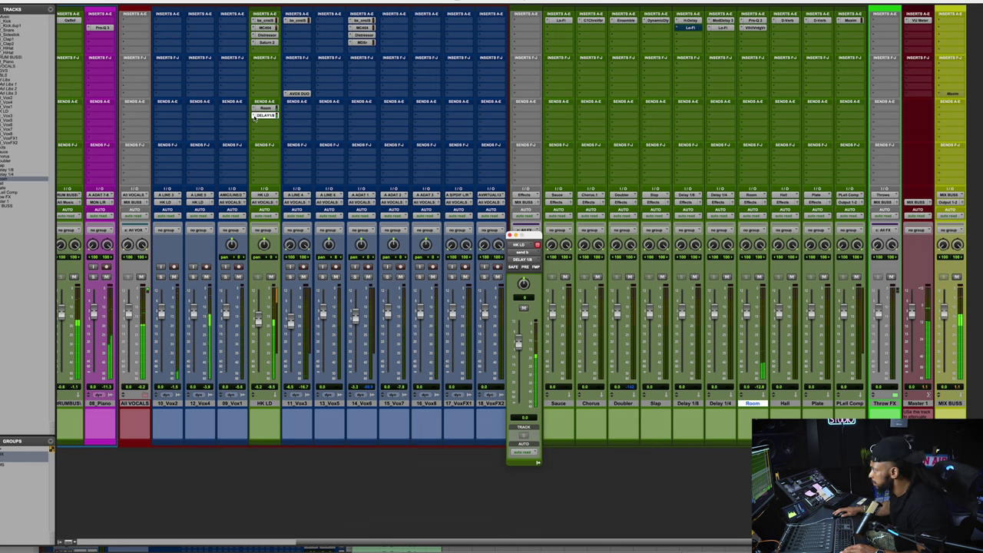
# Step: Try routing HK LD's delay send to the DELAY 1/8 (Stereo) bus again and to the 1/8 Delay (Mono) track
pyautogui.click(255, 117)
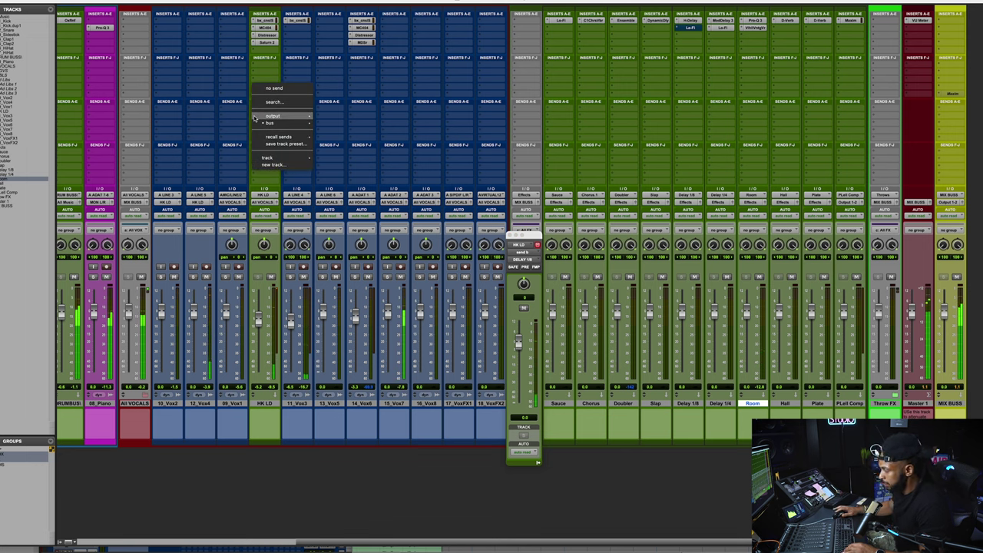
pyautogui.write('DELAY')
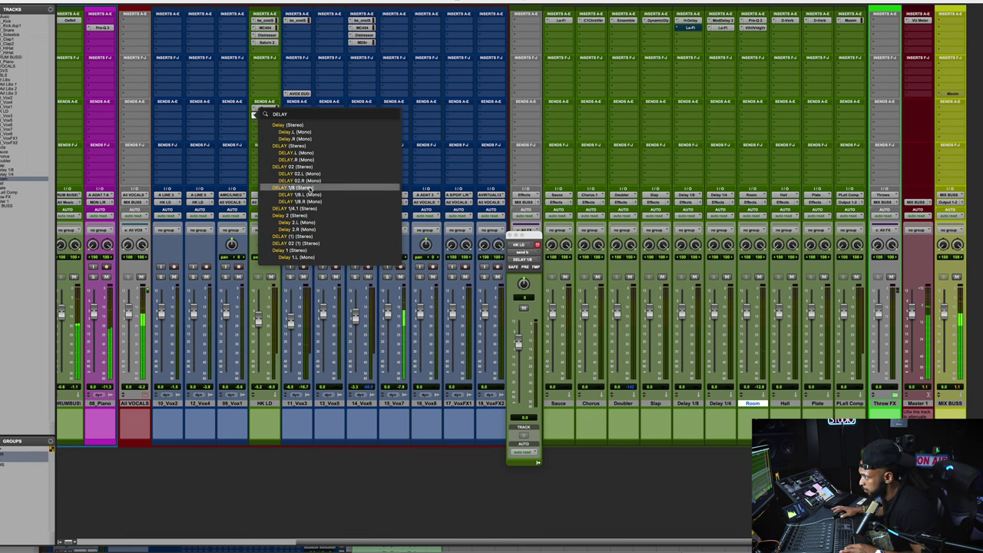
pyautogui.click(310, 188)
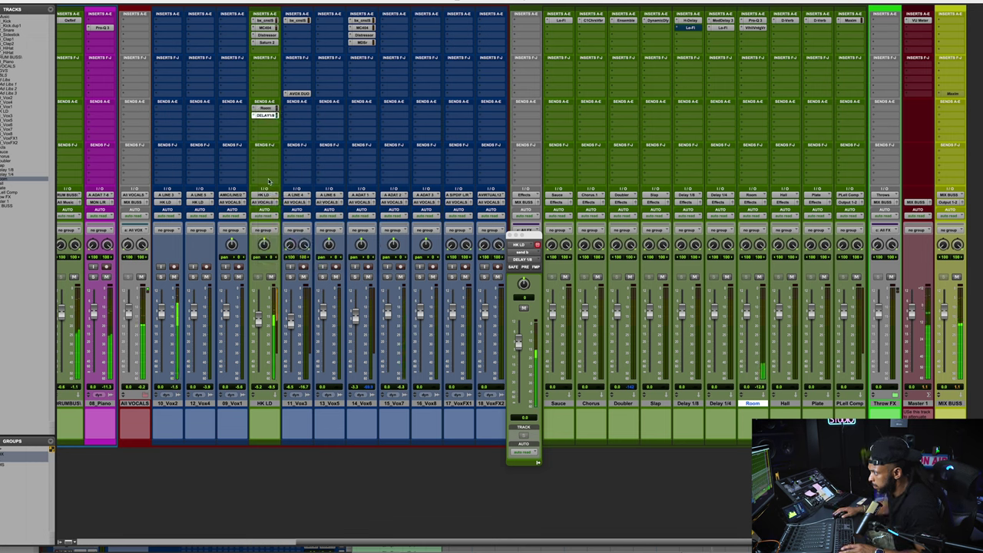
pyautogui.click(264, 121)
pyautogui.moveTo(256, 127)
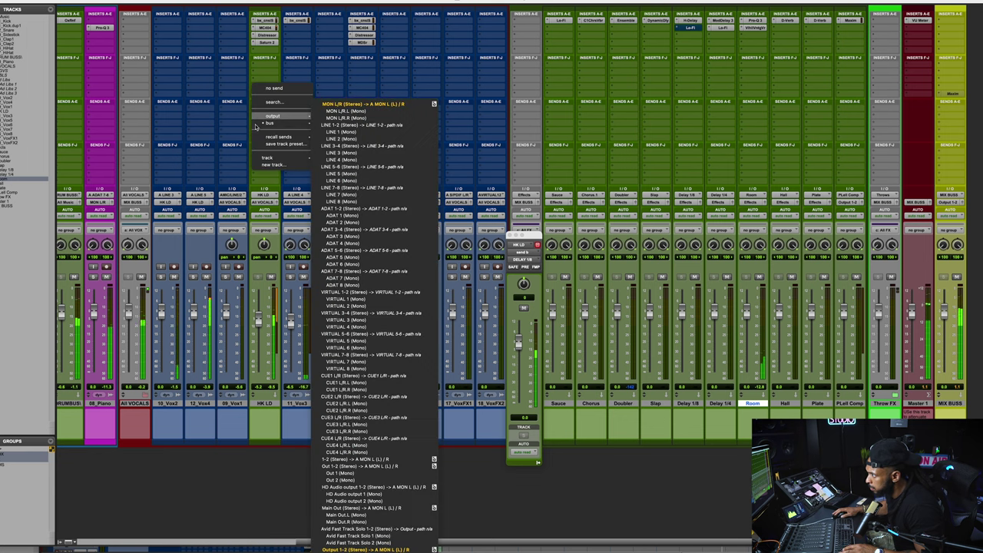
pyautogui.moveTo(266, 158)
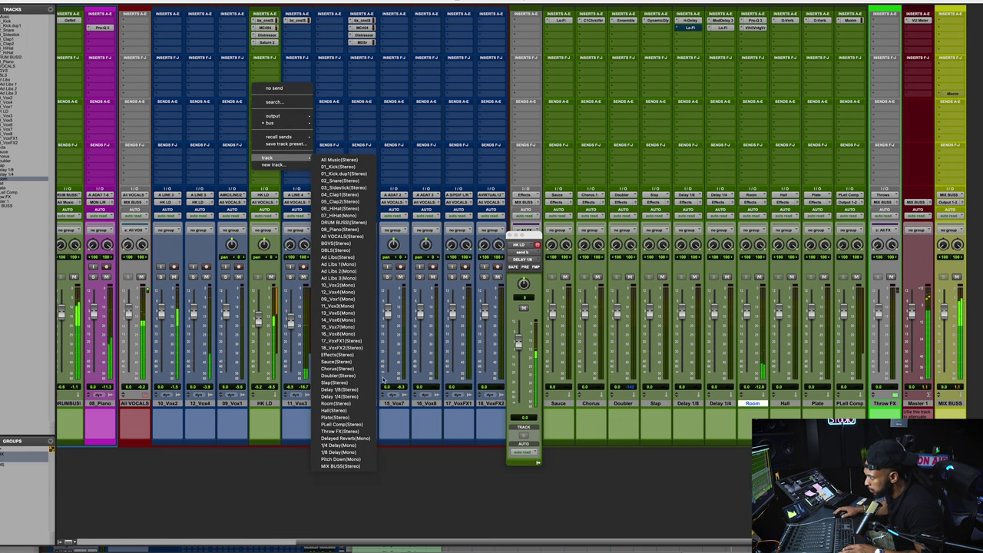
pyautogui.click(344, 452)
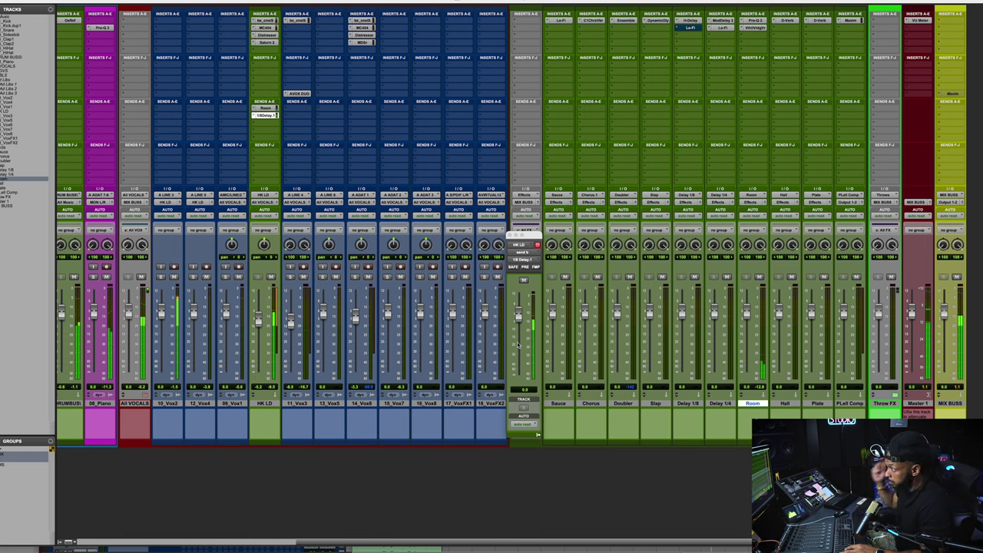
# Step: Route HK LD's second send to the Delay 1/8 (Stereo) track and lower its level to about -30 dB during playback
pyautogui.click(254, 115)
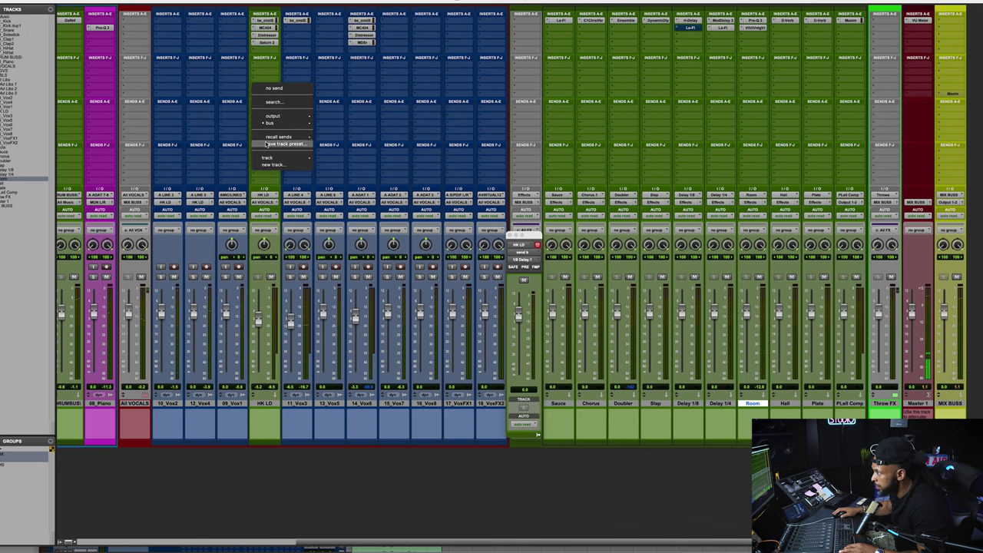
pyautogui.moveTo(301, 158)
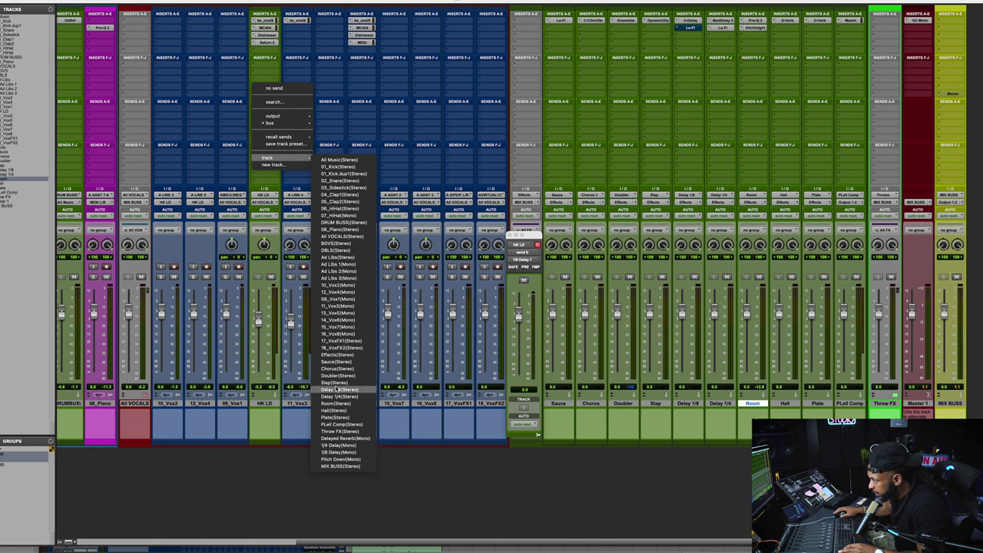
pyautogui.click(338, 390)
pyautogui.press('space')
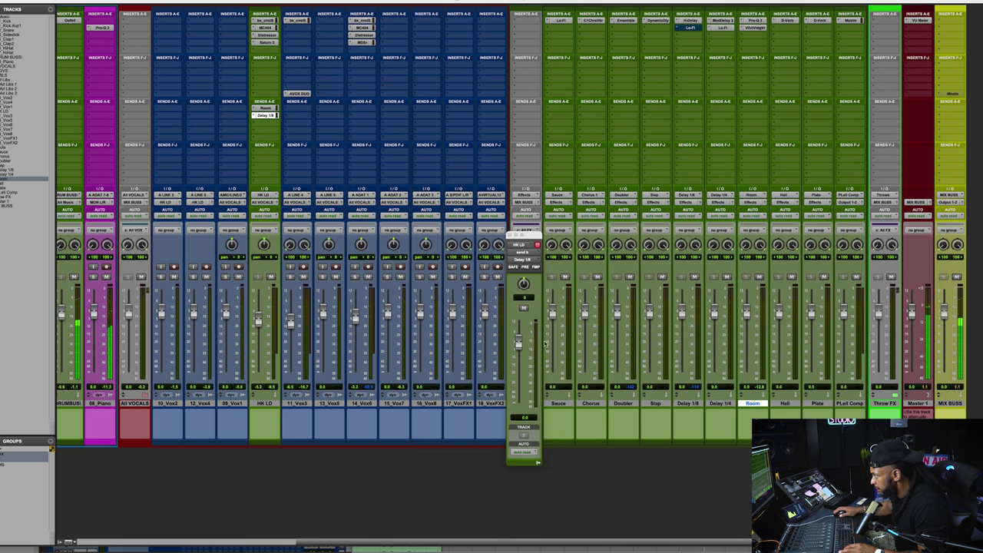
pyautogui.moveTo(525, 338); pyautogui.dragTo(517, 377)
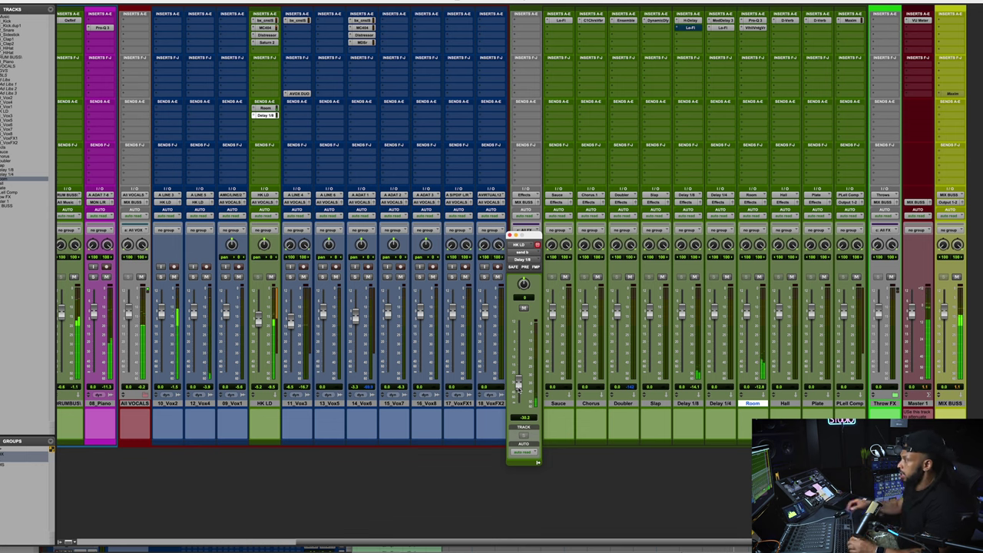
# Step: Replace the chorus plug-in on the Chorus track with the multichannel AIR Chorus
pyautogui.click(264, 127)
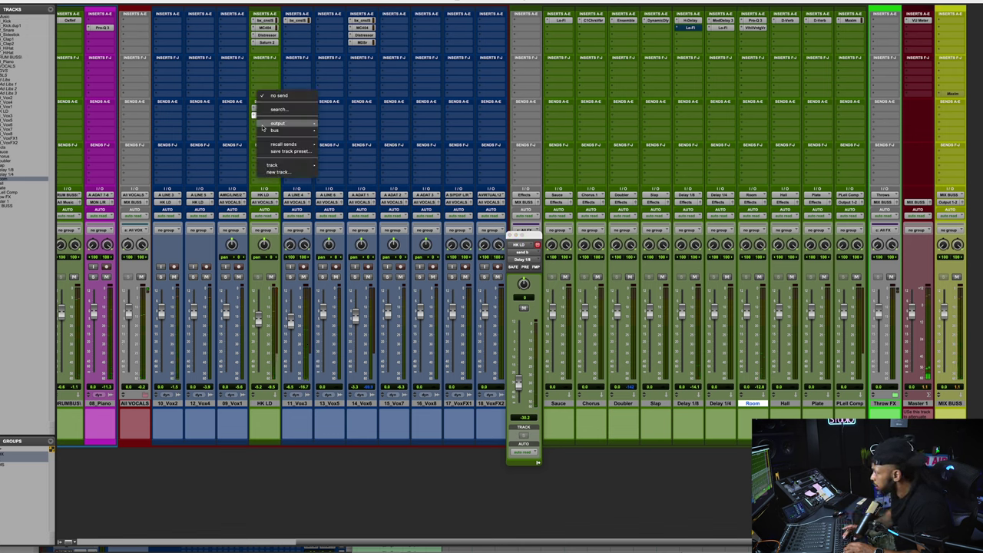
pyautogui.moveTo(270, 122)
pyautogui.click(361, 192)
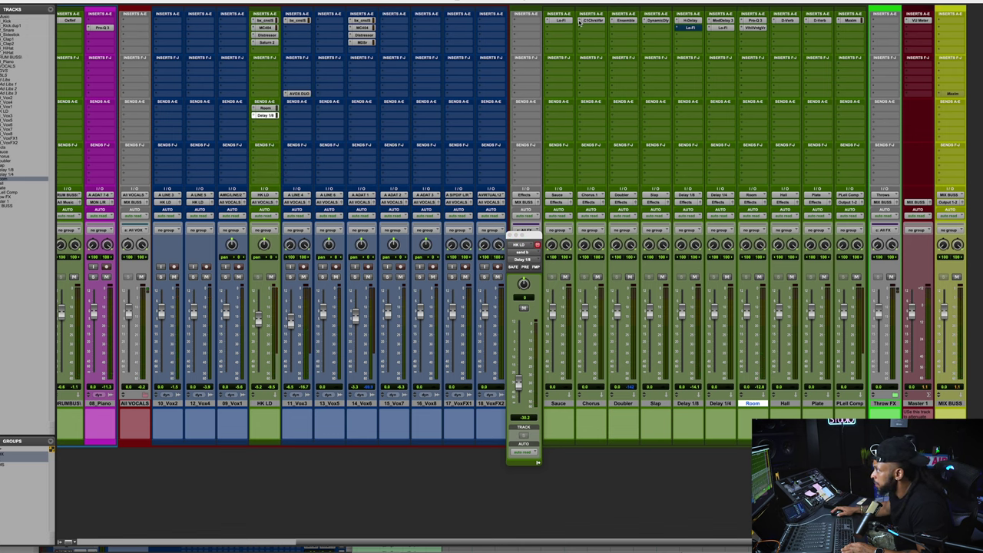
pyautogui.click(580, 22)
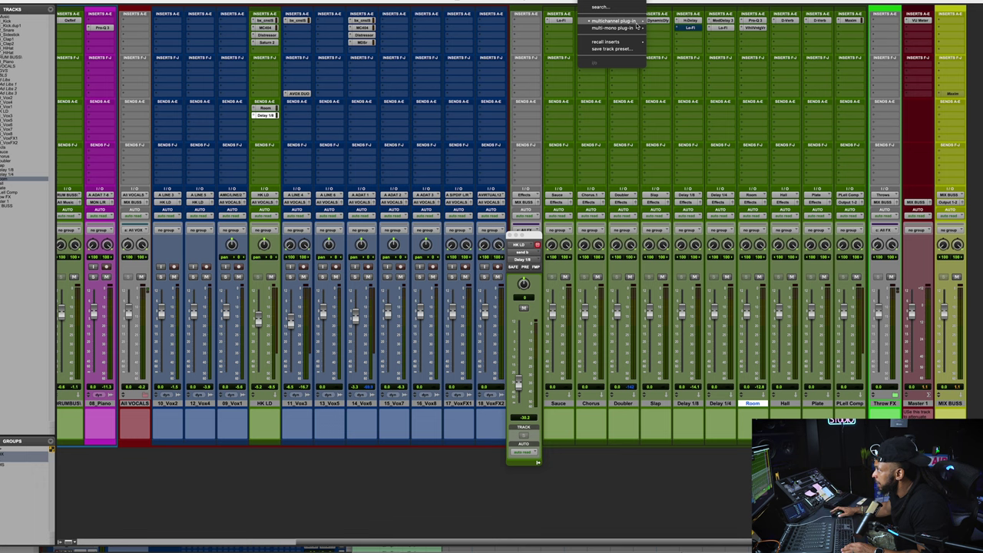
pyautogui.moveTo(600, 20)
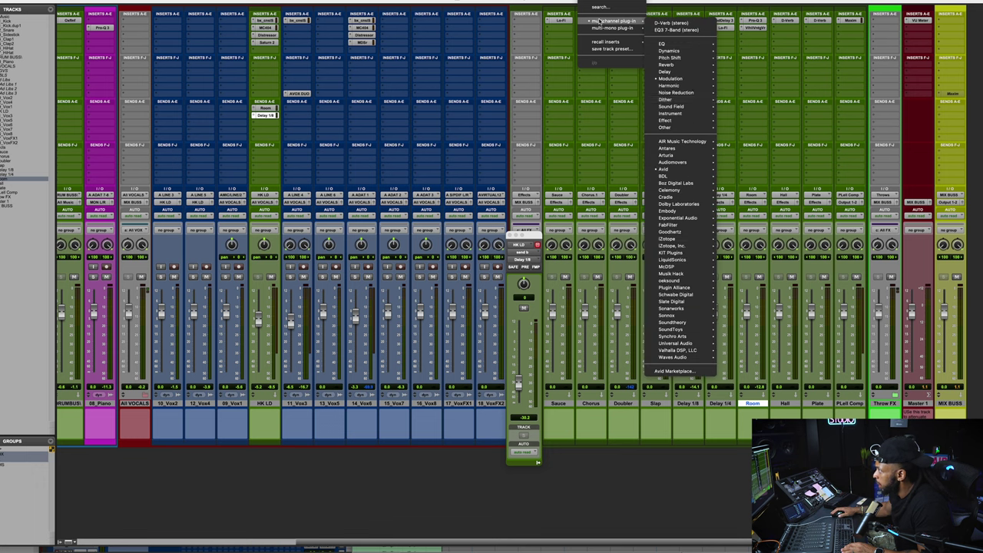
pyautogui.moveTo(684, 144)
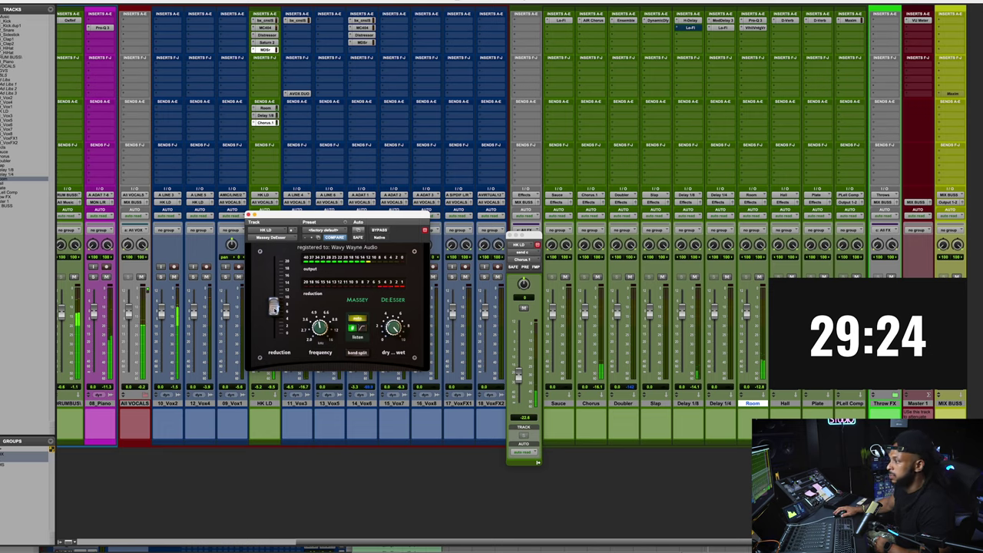
# Step: Lower the Massey De-Esser's reduction on HK LD to about 5 and close its window
pyautogui.moveTo(273, 308); pyautogui.dragTo(273, 312)
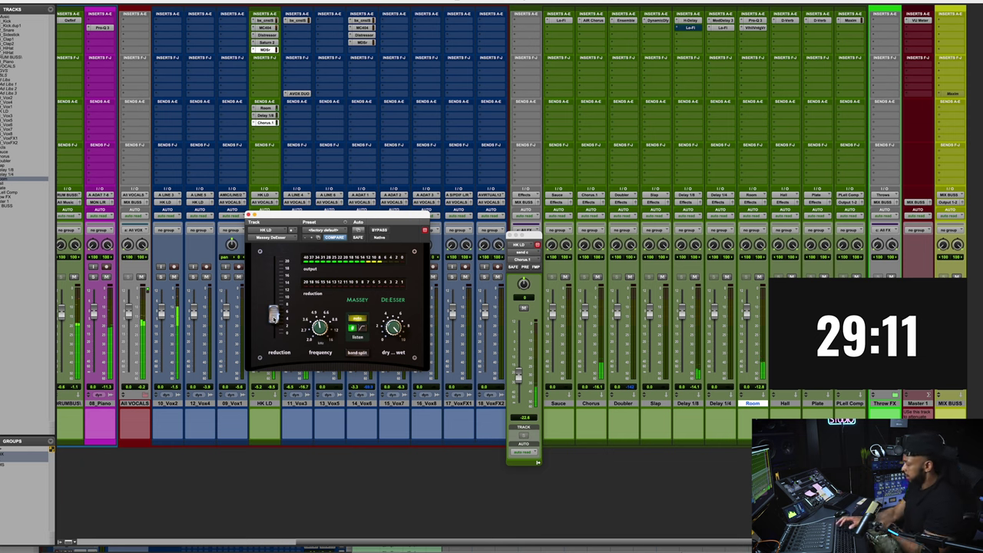
pyautogui.hotkey('ctrl', '=')
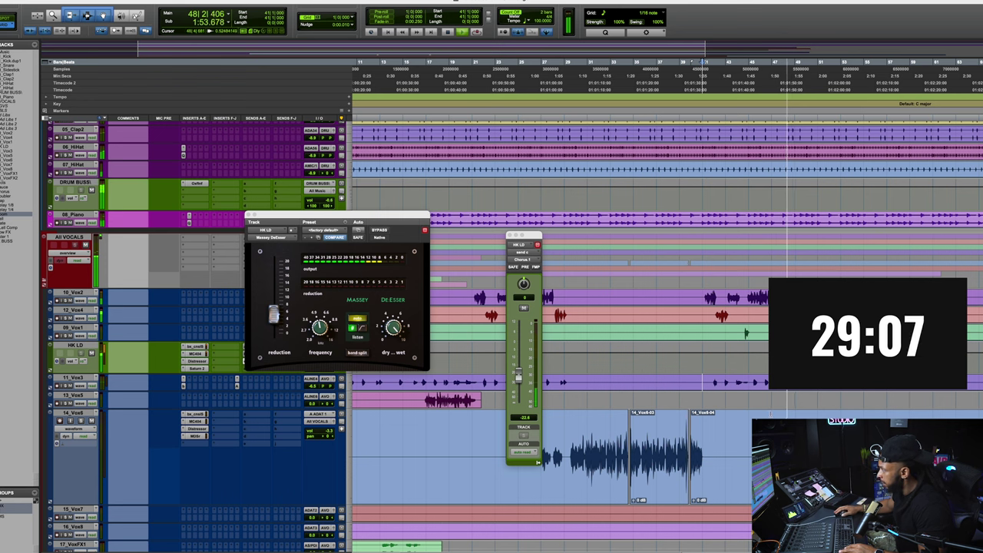
pyautogui.hotkey('ctrl', '=')
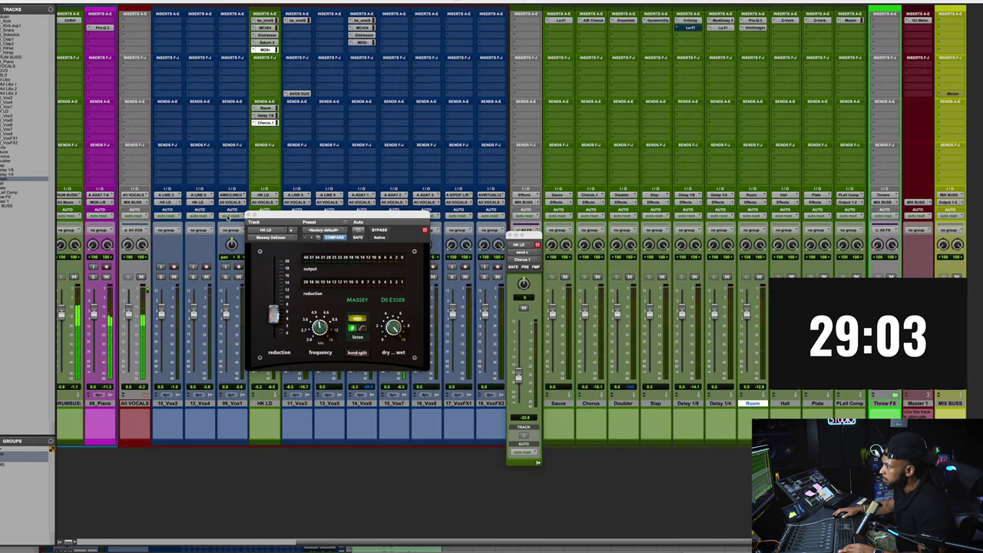
pyautogui.click(249, 216)
# Step: Put bx_console SSL 9000 J (mono) in the first insert slot of 15_Vox7 and move its window off the vocal tracks
pyautogui.moveTo(362, 20); pyautogui.dragTo(397, 22)
pyautogui.click(397, 21)
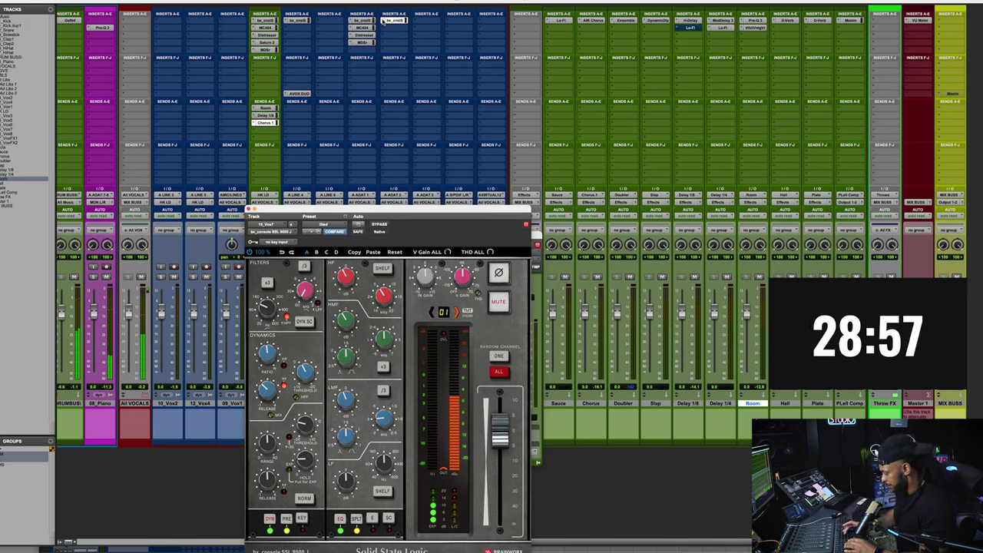
pyautogui.click(382, 21)
pyautogui.write('BX')
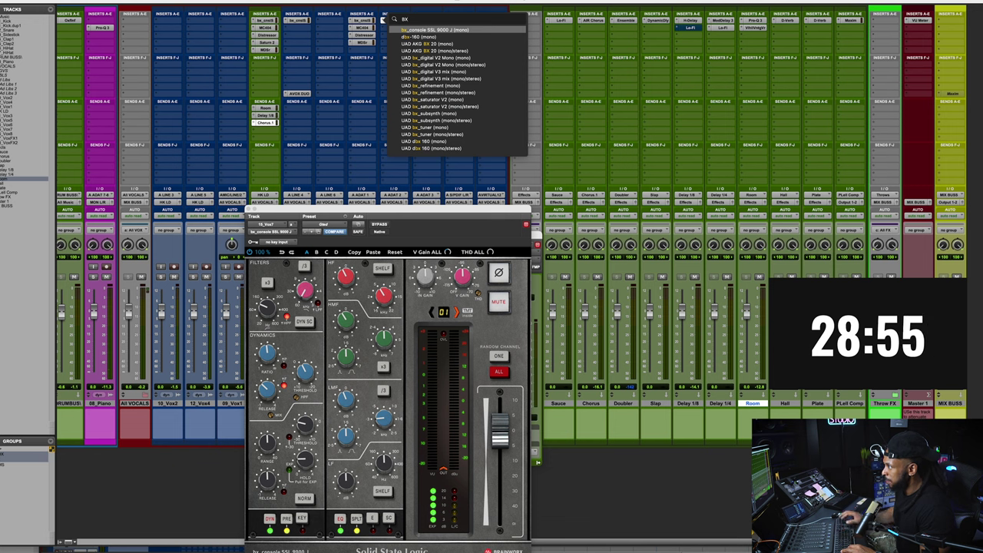
pyautogui.press('Return')
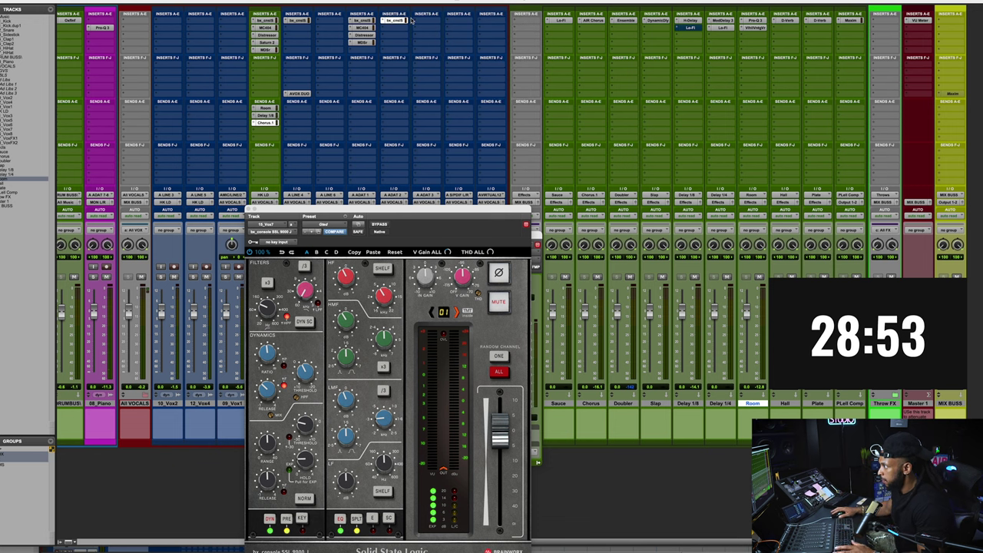
pyautogui.moveTo(404, 212); pyautogui.dragTo(631, 65)
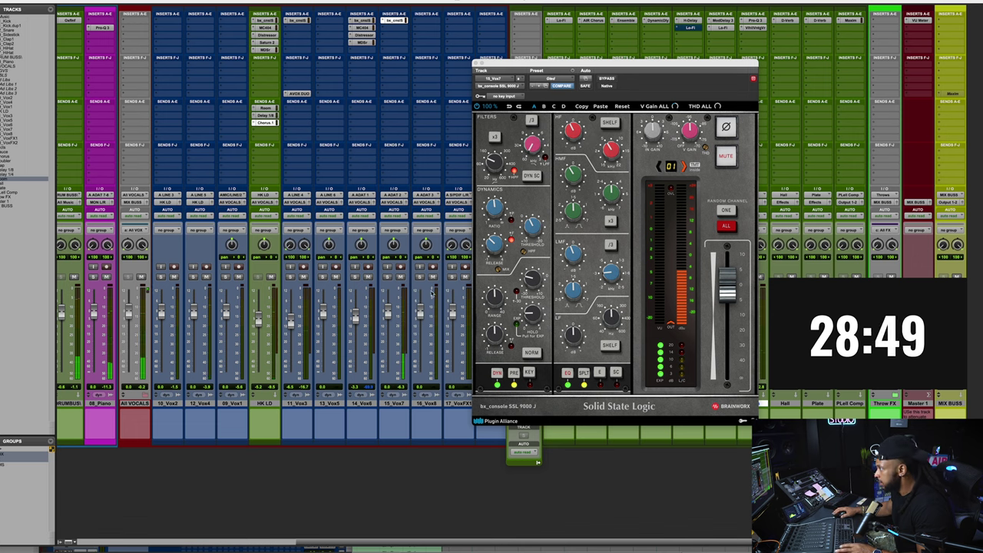
# Step: Reload bx_console SSL 9000 J (mono) in the first insert slot of 15_Vox7
pyautogui.click(385, 23)
pyautogui.click(397, 4)
pyautogui.click(385, 23)
pyautogui.write('BX')
pyautogui.press('Return')
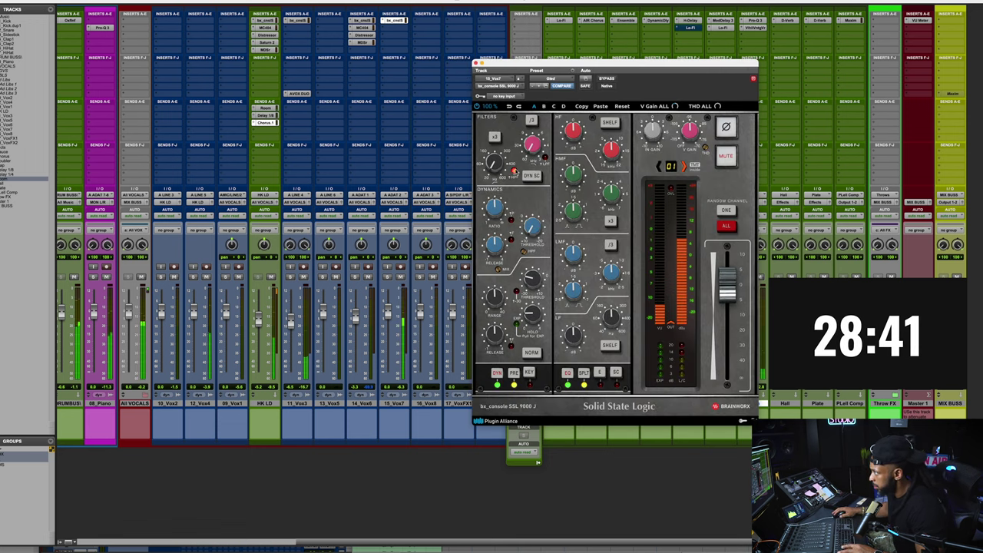
# Step: Adjust the high-pass filter and the HMF band's gain and frequency on 15_Vox7's SSL console strip
pyautogui.moveTo(496, 160); pyautogui.dragTo(496, 145)
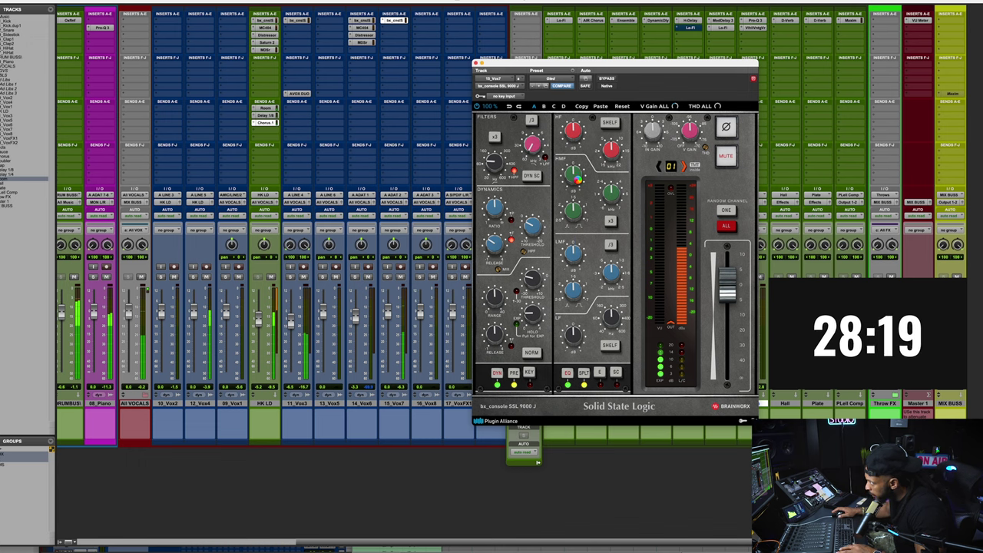
pyautogui.moveTo(610, 68); pyautogui.dragTo(601, 79)
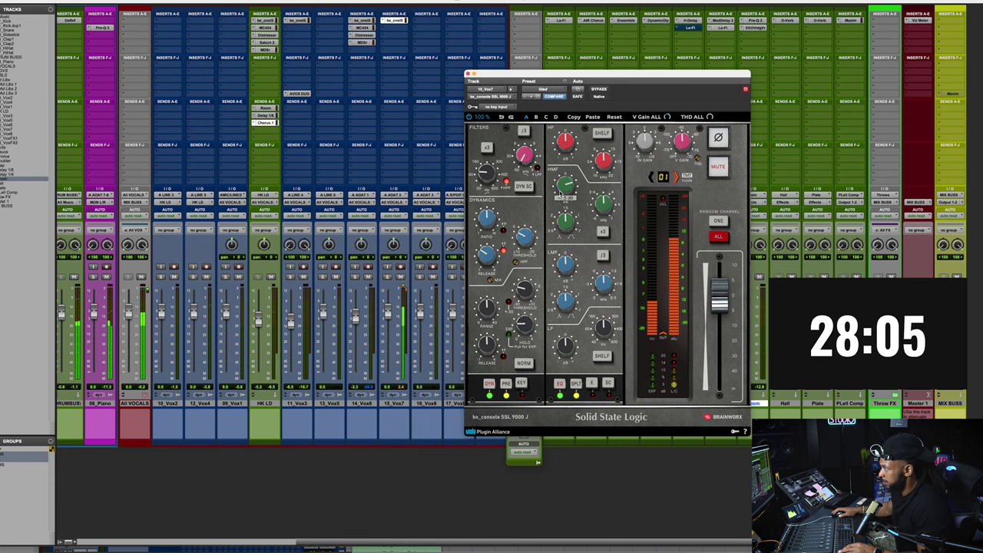
pyautogui.moveTo(591, 211)
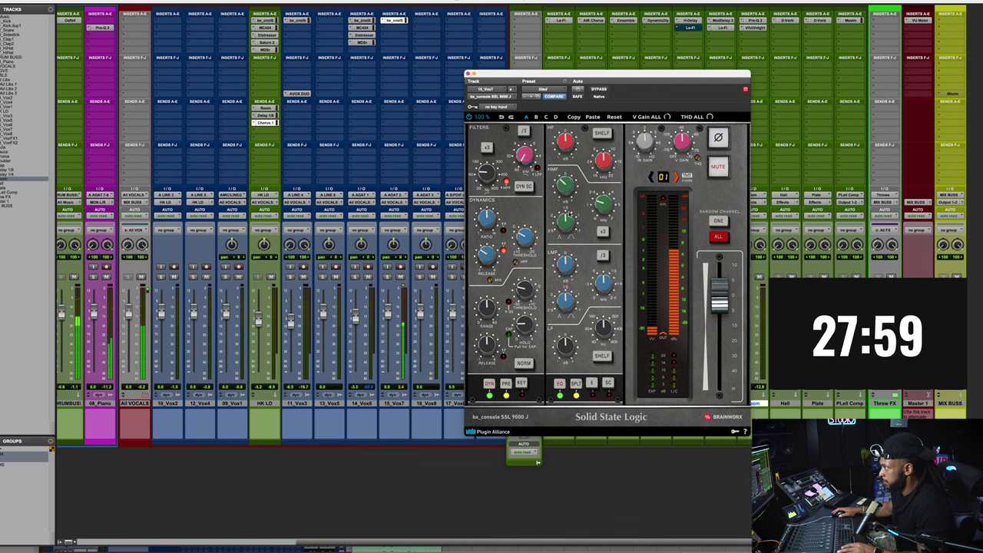
pyautogui.moveTo(566, 226)
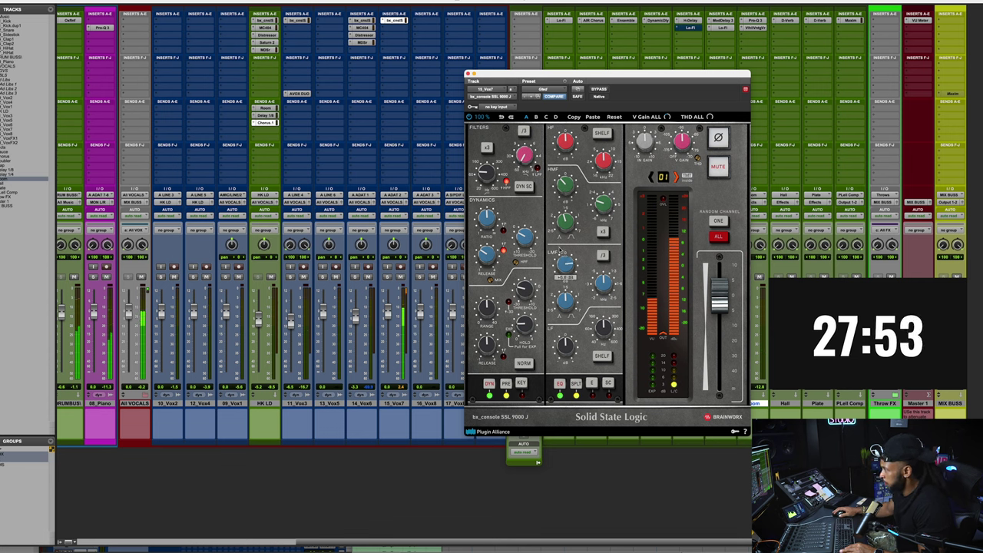
# Step: Sweep the LMF band's frequency on 15_Vox7's SSL console strip and adjust the band's gain
pyautogui.moveTo(598, 286)
pyautogui.moveTo(596, 283); pyautogui.dragTo(592, 267)
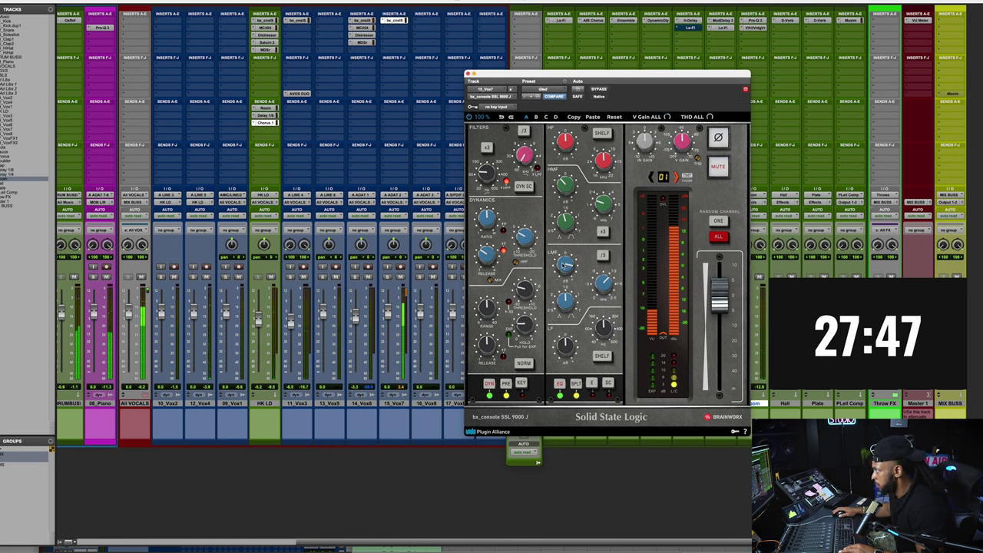
pyautogui.moveTo(604, 282)
pyautogui.moveTo(605, 282); pyautogui.dragTo(598, 301)
pyautogui.moveTo(566, 274)
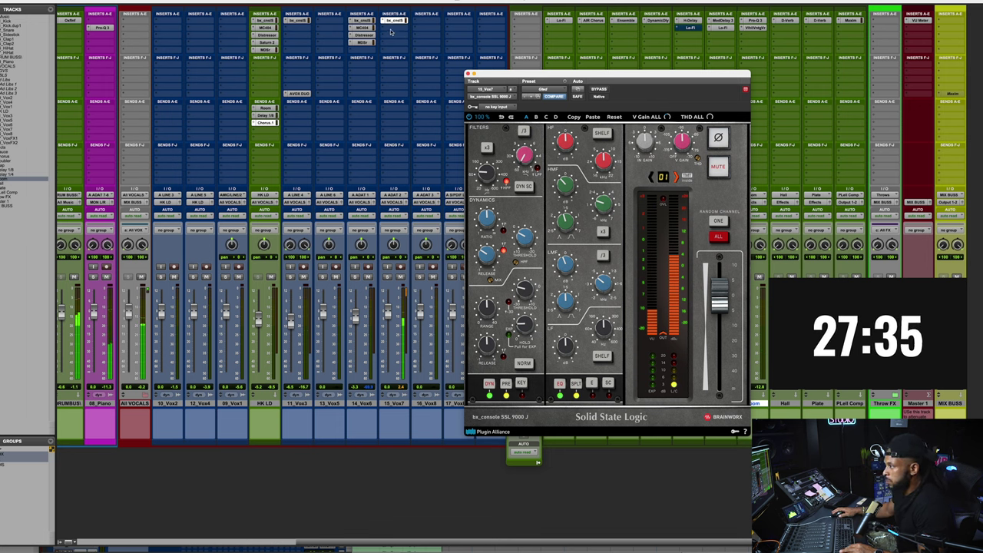
# Step: Compare 15_Vox7 with the SSL console strip bypassed and active during playback
pyautogui.click(599, 89)
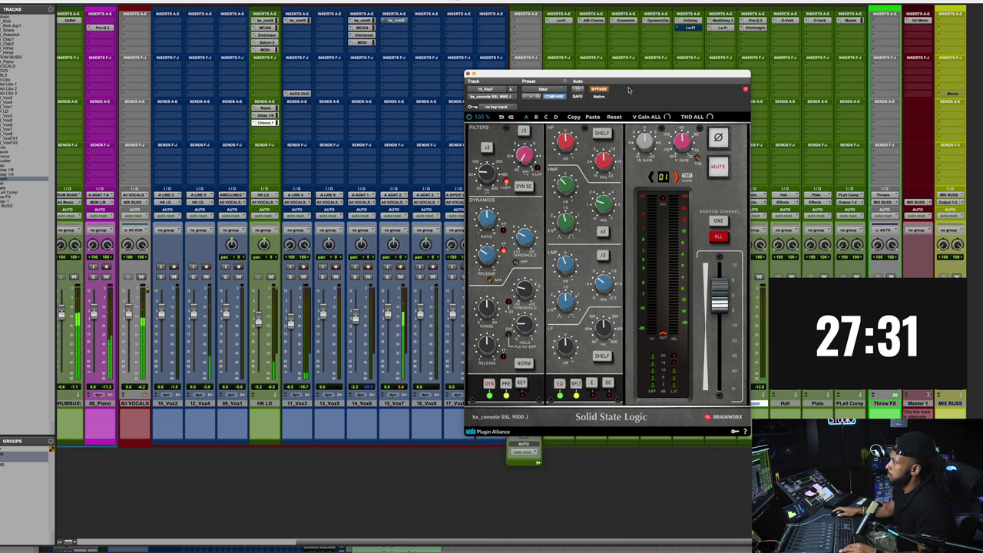
pyautogui.click(600, 89)
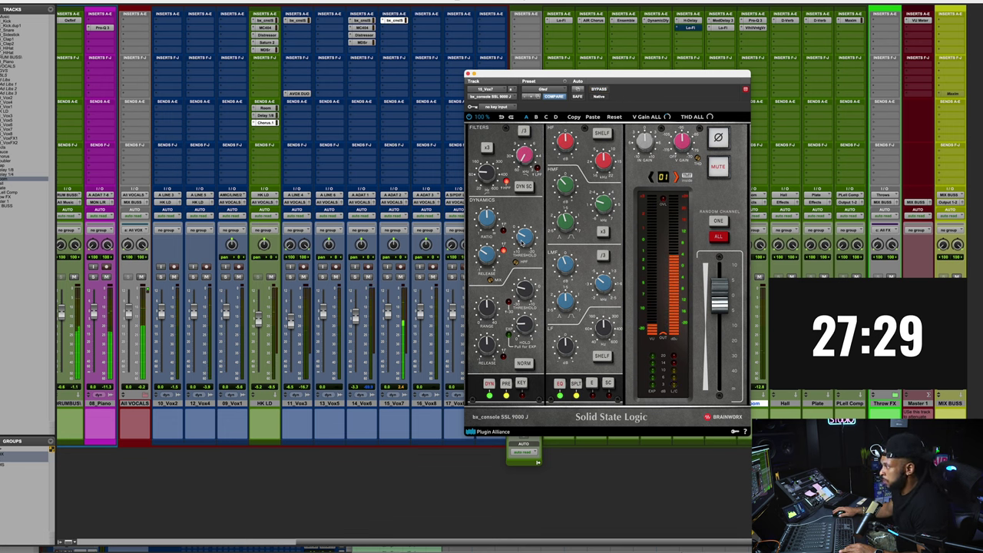
pyautogui.moveTo(524, 243)
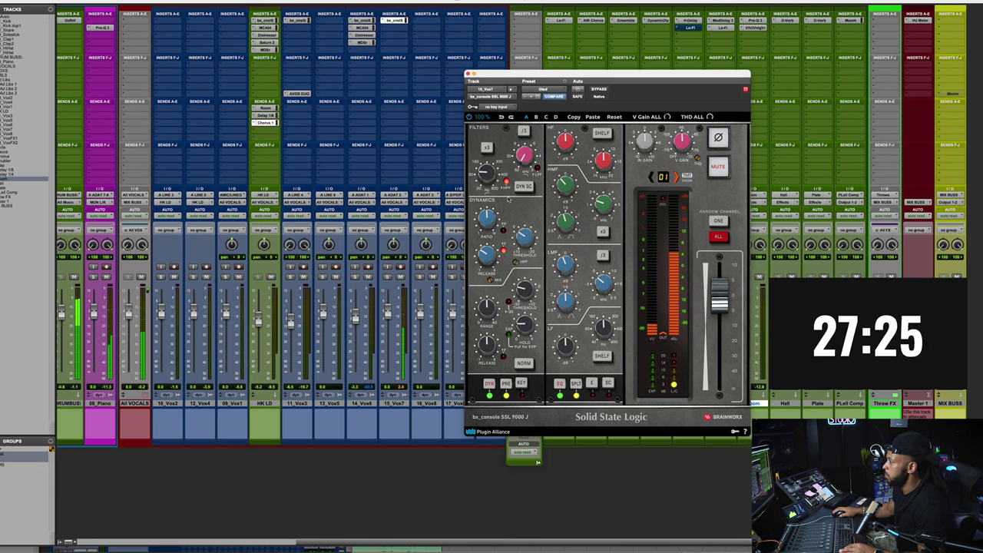
pyautogui.click(599, 90)
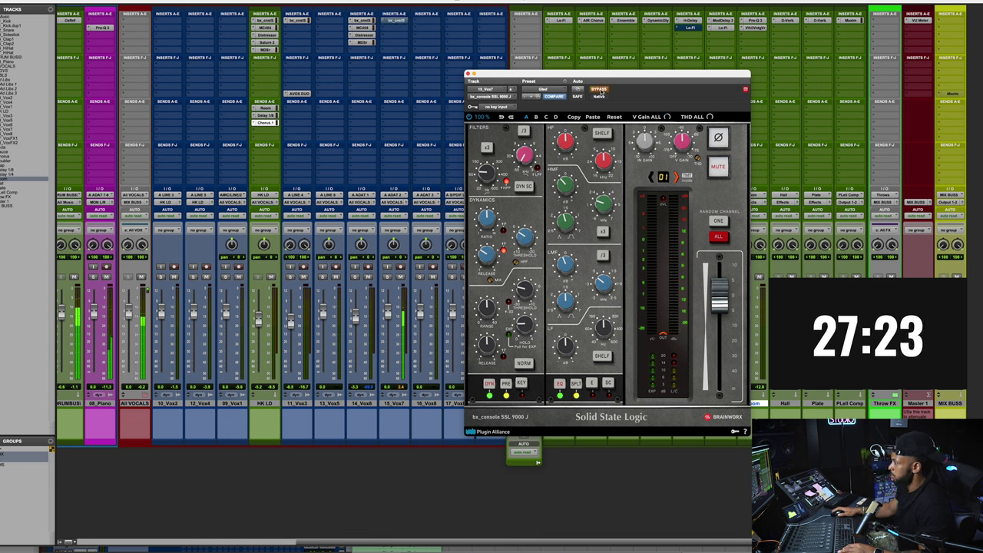
pyautogui.click(599, 90)
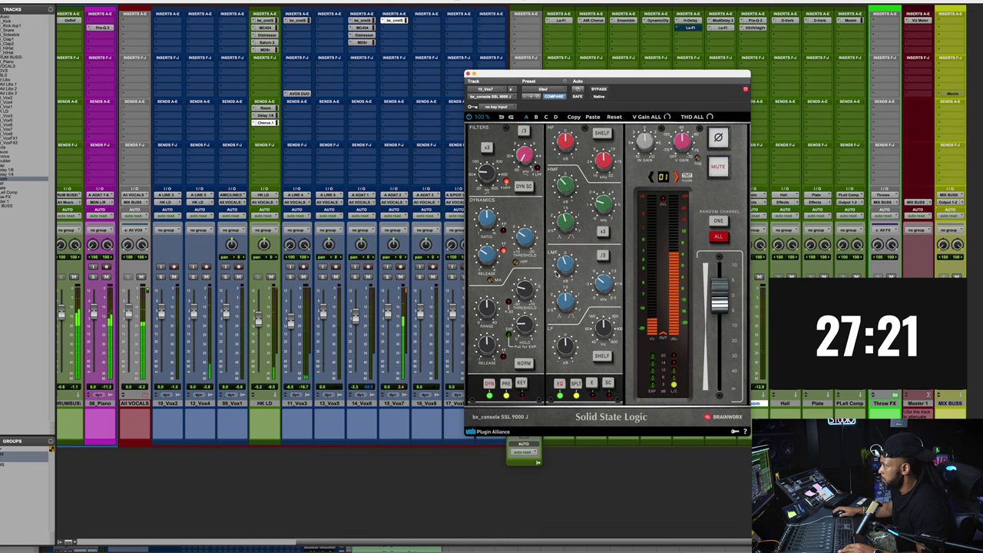
# Step: Insert the MC404 Multi-Band compressor in the second insert slot of 15_Vox7
pyautogui.click(387, 29)
pyautogui.click(408, 14)
pyautogui.write('MC')
pyautogui.click(458, 44)
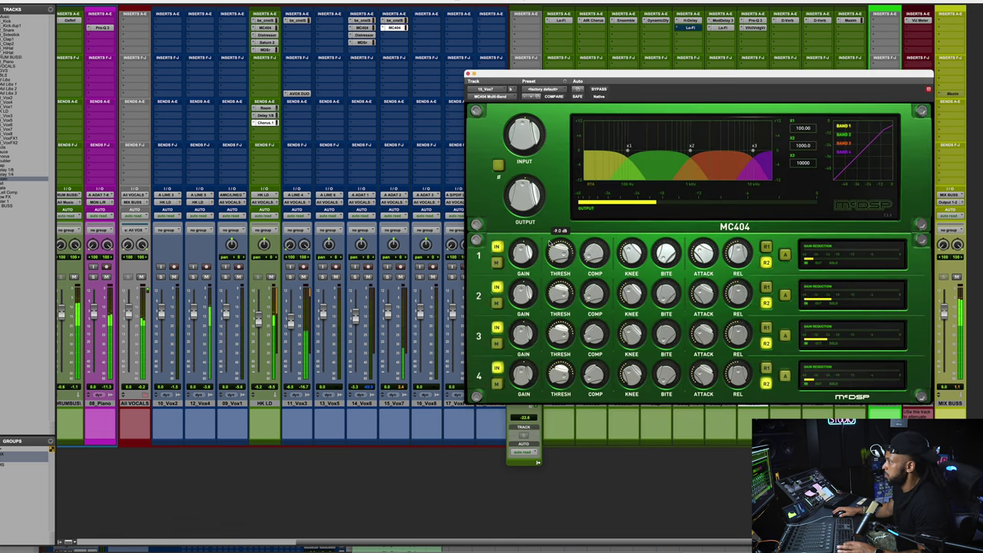
# Step: Set the MC404's first crossover on 15_Vox7 to 163 Hz and the third to 7006.1 Hz, and lower the band thresholds
pyautogui.moveTo(629, 146); pyautogui.dragTo(642, 147)
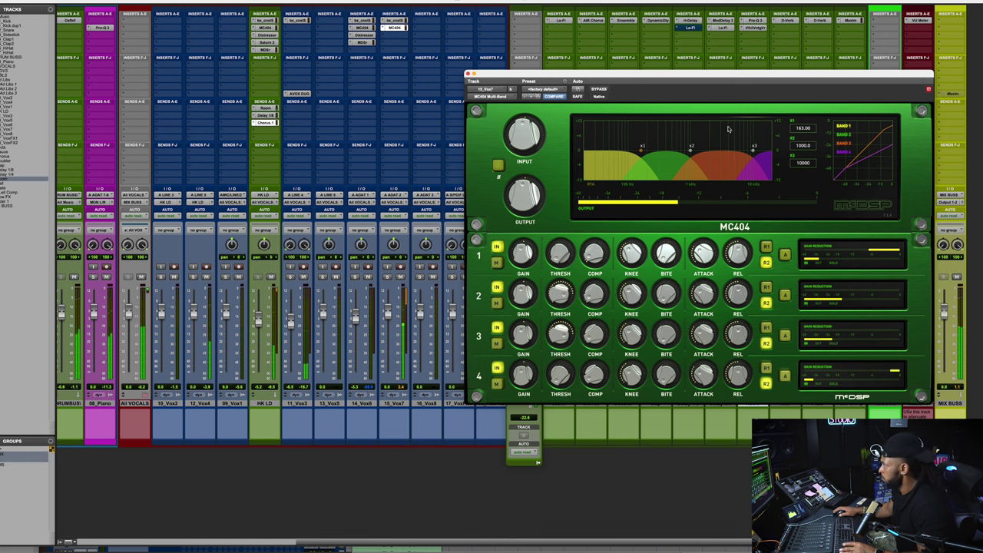
pyautogui.moveTo(749, 151); pyautogui.dragTo(744, 151)
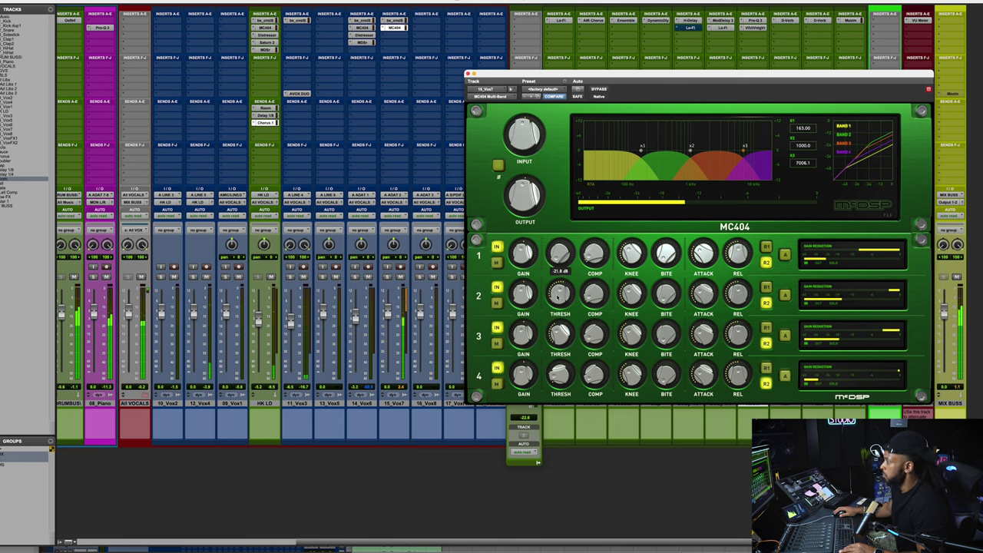
pyautogui.moveTo(556, 328); pyautogui.dragTo(558, 333)
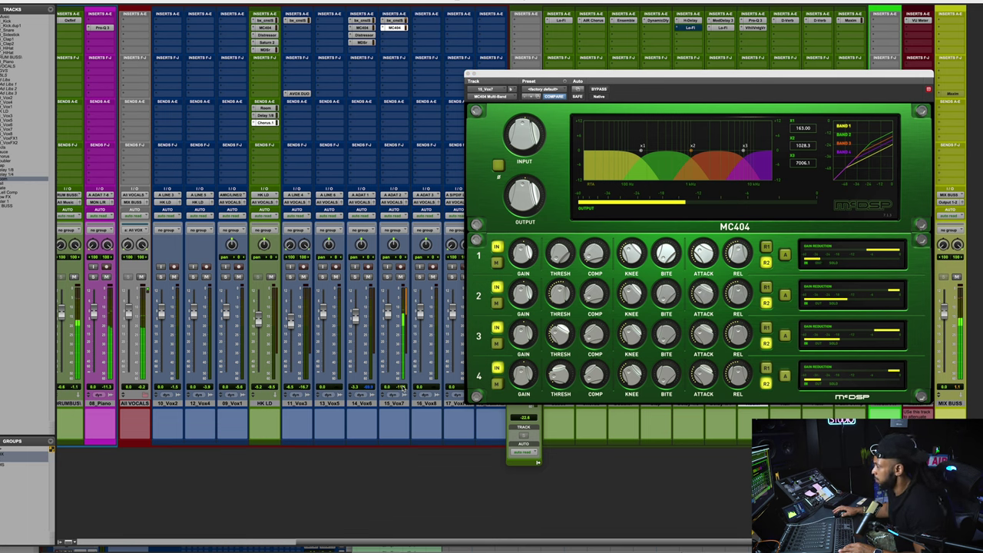
# Step: Copy the Distressor from 14_Vox6 to the third insert slot of 15_Vox7 and adjust its input level
pyautogui.moveTo(373, 41); pyautogui.dragTo(397, 37)
pyautogui.click(396, 35)
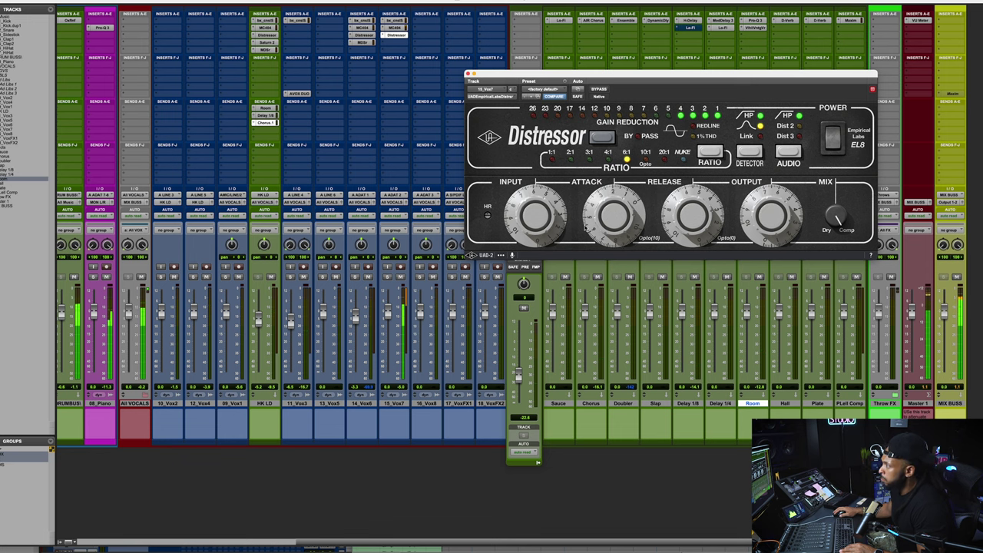
pyautogui.moveTo(538, 218); pyautogui.dragTo(546, 222)
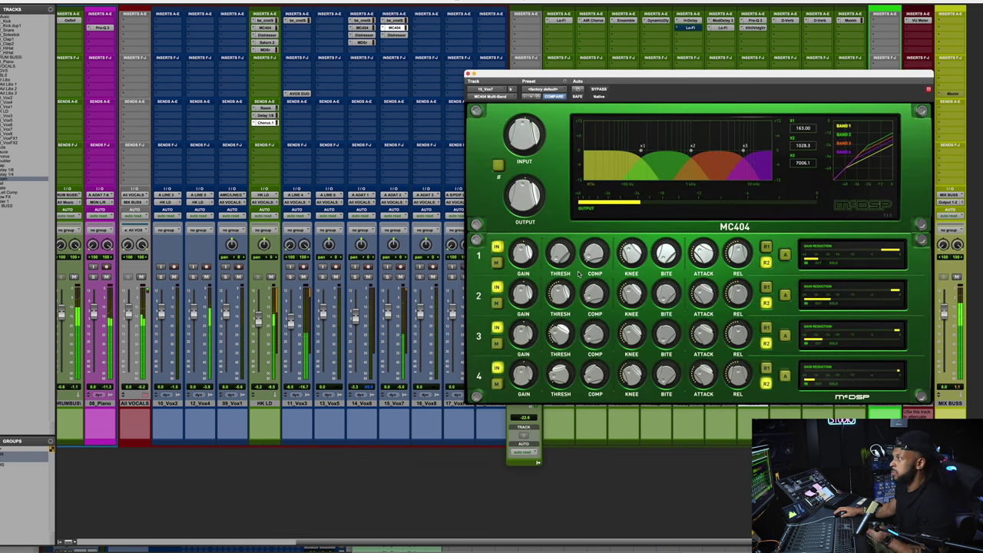
# Step: Raise the second crossover of the MC404 on 15_Vox7 to 1261.9 Hz
pyautogui.moveTo(692, 152); pyautogui.dragTo(697, 151)
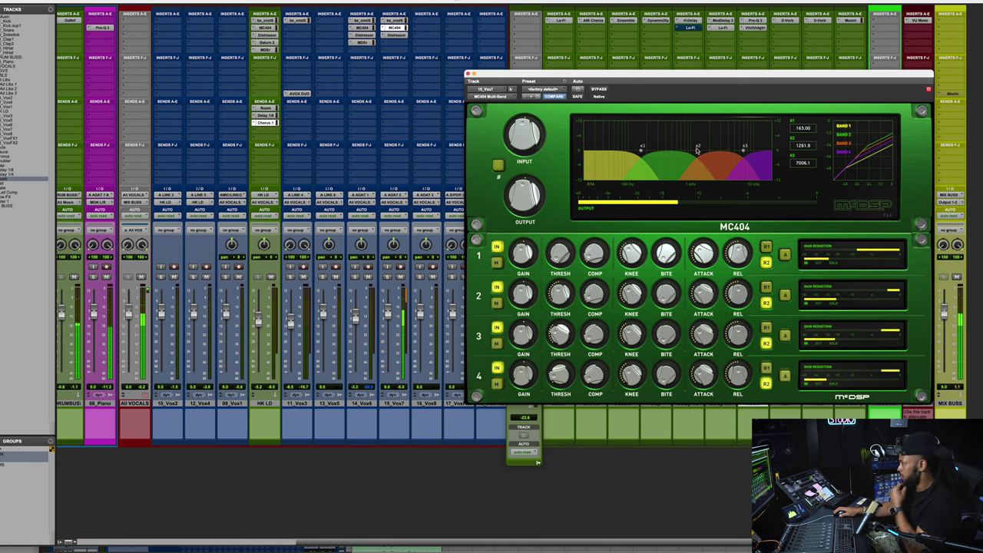
# Step: Set the 15_Vox7 MC404 crossovers to 180.50 and 1183.7, raise band 3's threshold to about -27.5 dB, and adjust the track's fader
pyautogui.moveTo(643, 152); pyautogui.dragTo(645, 152)
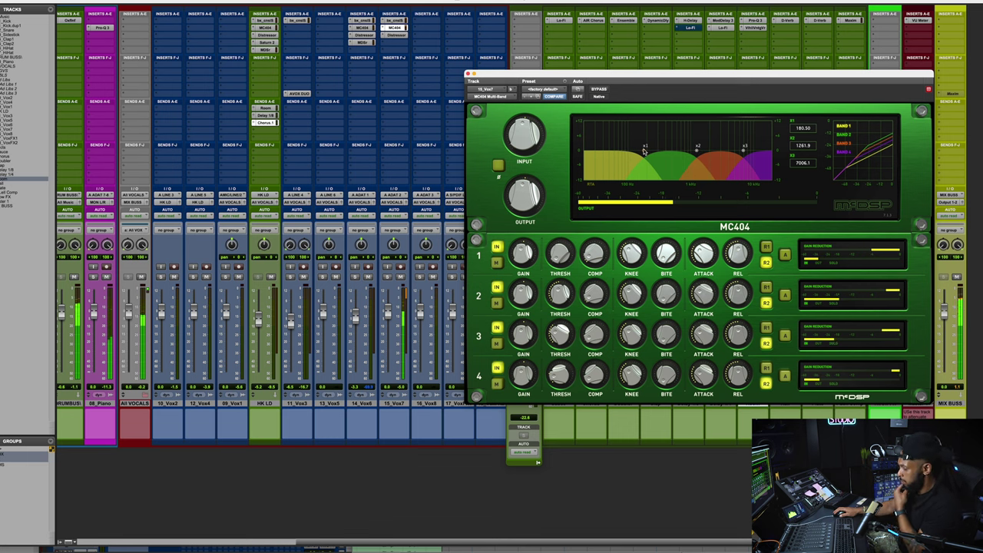
pyautogui.moveTo(696, 149); pyautogui.dragTo(694, 149)
pyautogui.moveTo(560, 294)
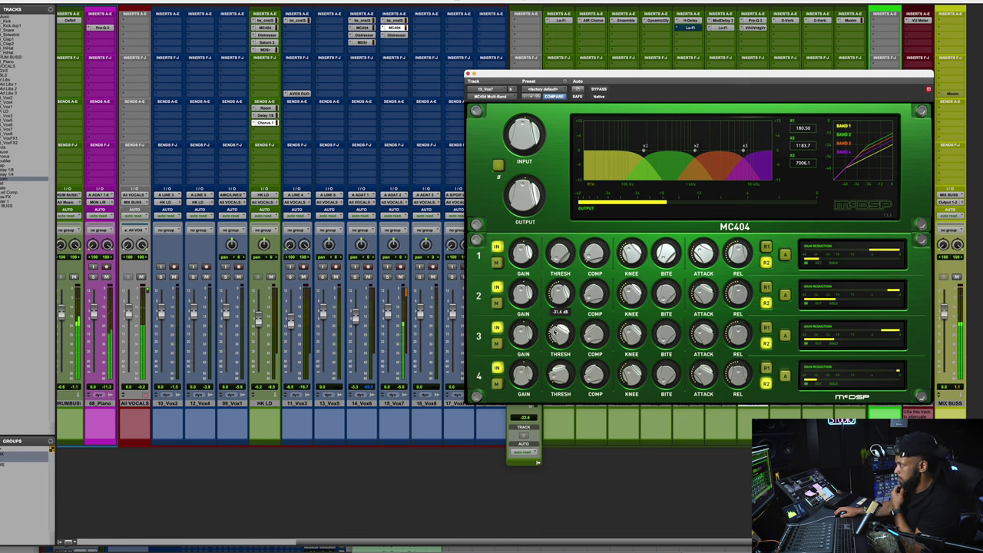
pyautogui.moveTo(553, 326); pyautogui.dragTo(554, 328)
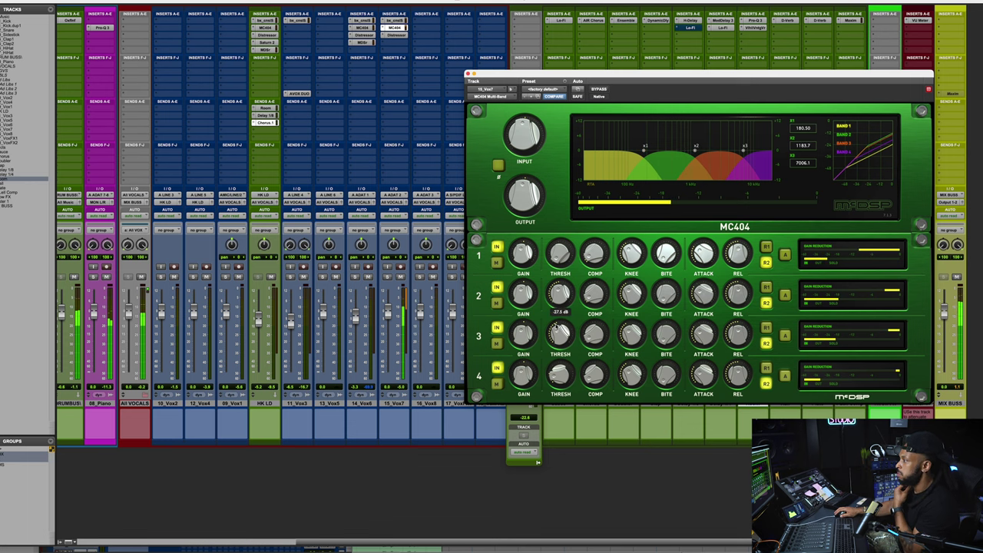
pyautogui.click(387, 317)
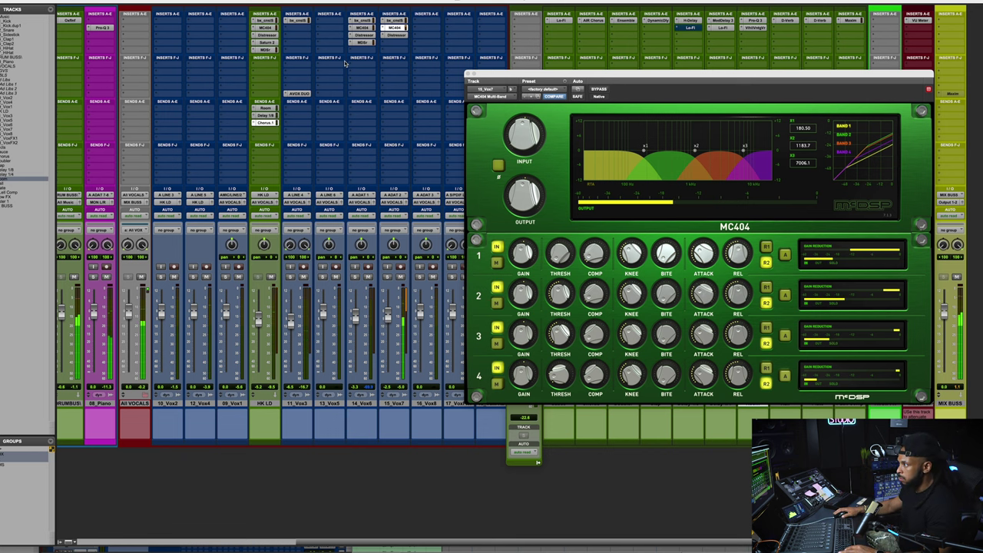
# Step: Add the Massey DeEsser to 15_Vox7 and copy the Room, Delay 1/8 and Chorus 1 sends from HK LD onto it
pyautogui.click(395, 42)
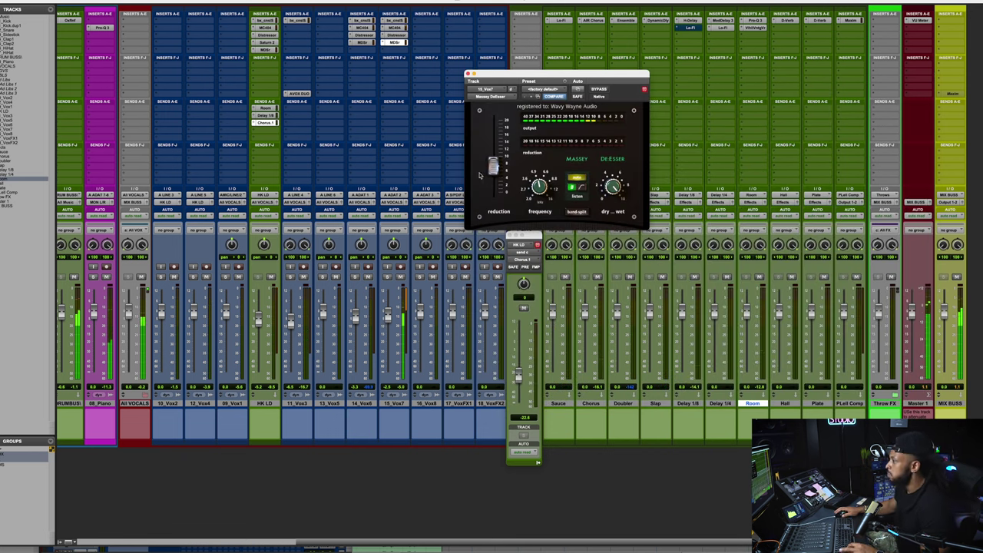
pyautogui.moveTo(262, 110); pyautogui.dragTo(396, 109)
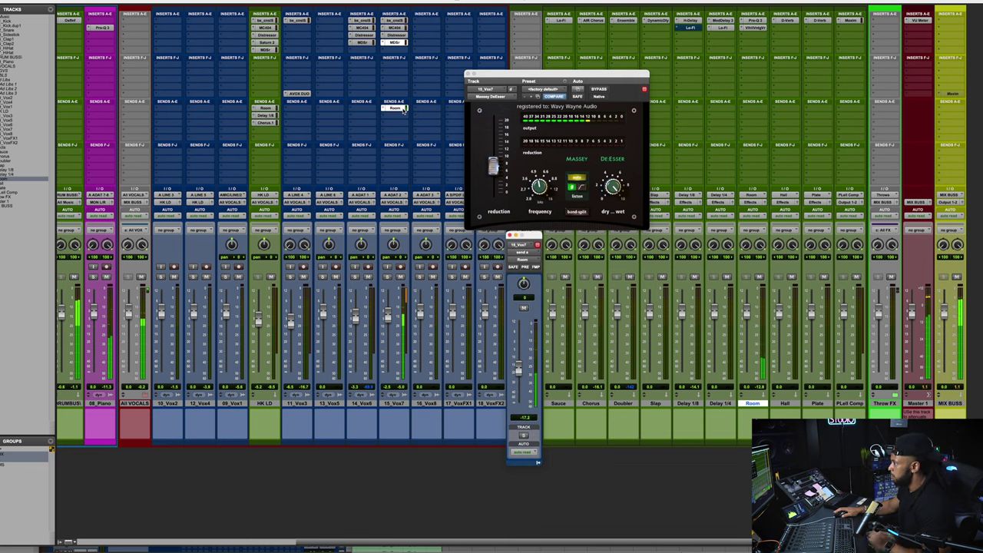
pyautogui.click(399, 108)
pyautogui.moveTo(519, 375); pyautogui.dragTo(519, 376)
pyautogui.moveTo(271, 116); pyautogui.dragTo(401, 117)
pyautogui.click(402, 117)
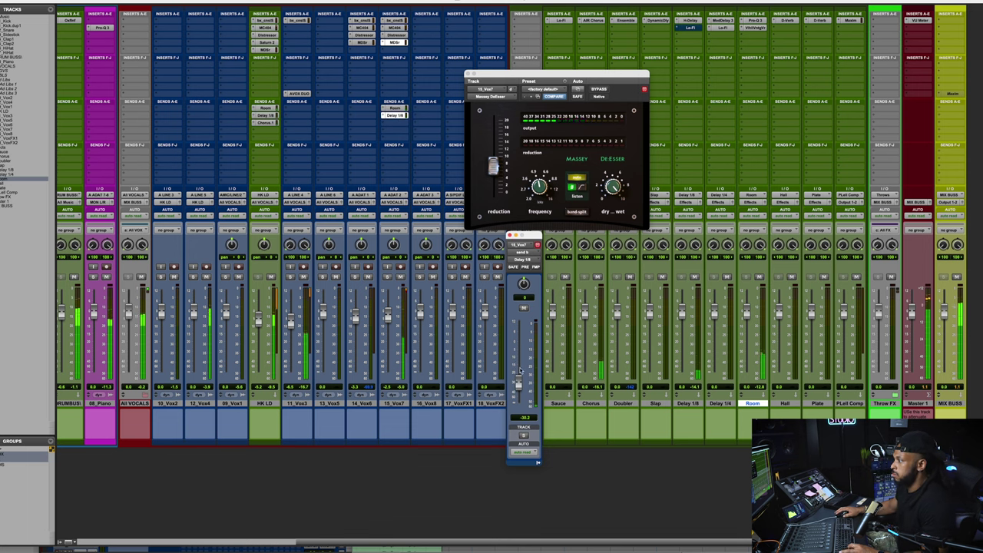
pyautogui.moveTo(269, 116); pyautogui.dragTo(395, 123)
pyautogui.click(395, 122)
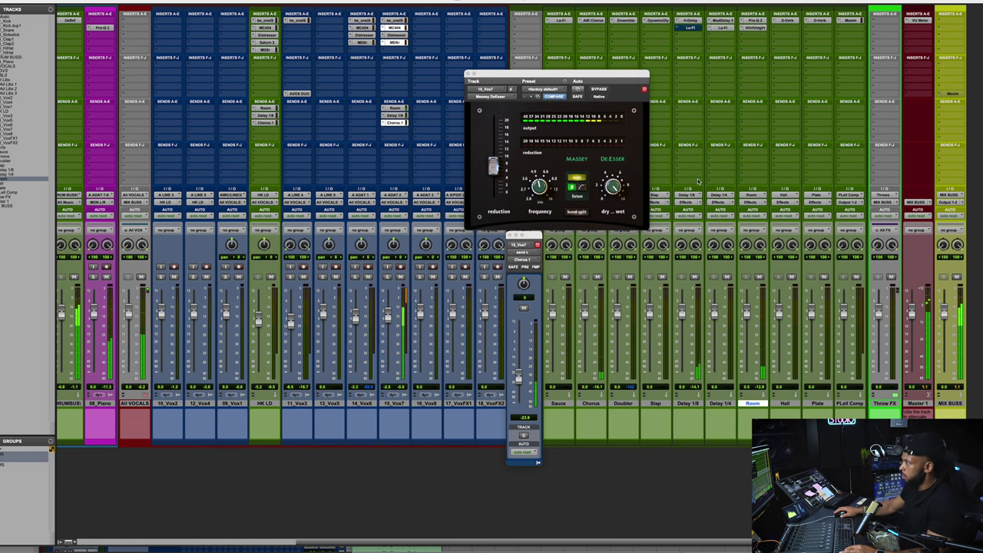
# Step: Set the second crossover of 15_Vox7's MC404 to 1311.3 and close the plug-in and send windows
pyautogui.moveTo(694, 151); pyautogui.dragTo(694, 151)
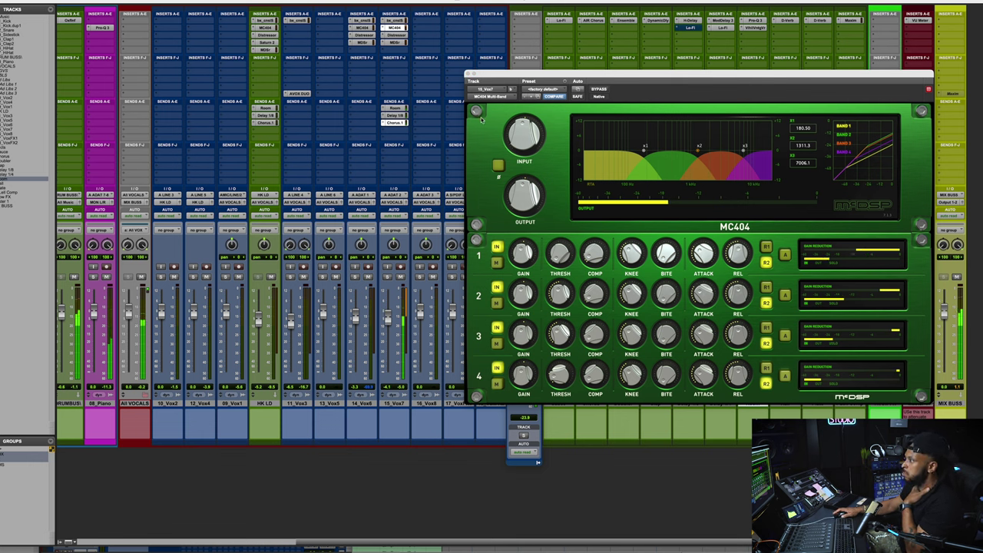
pyautogui.click(470, 76)
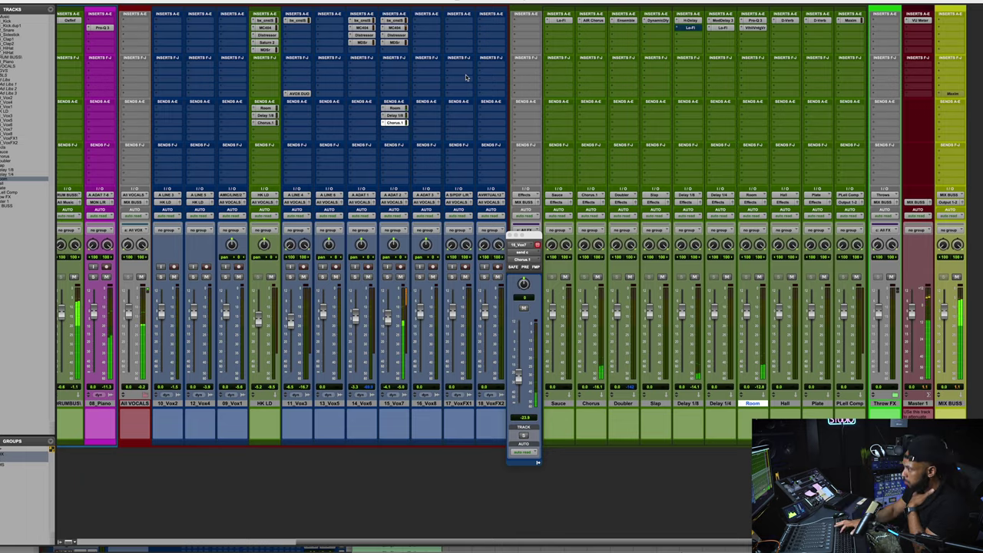
pyautogui.press('super+equal')
pyautogui.press('super+bracketleft')
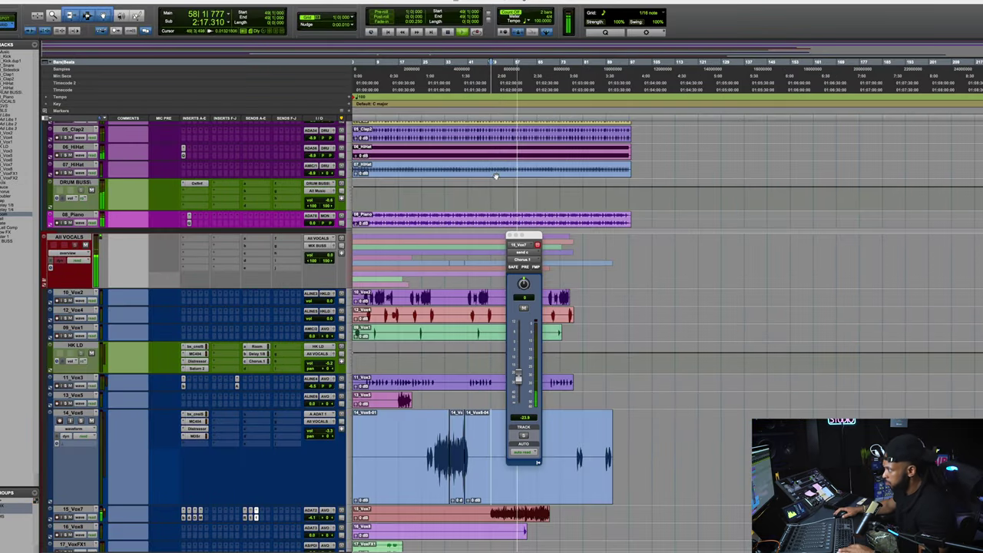
pyautogui.click(510, 236)
# Step: Reduce the track heights in the Edit window and restart playback at the 13_Vox5 audio around bar 17
pyautogui.hotkey('ctrl', 'alt', 'Down')
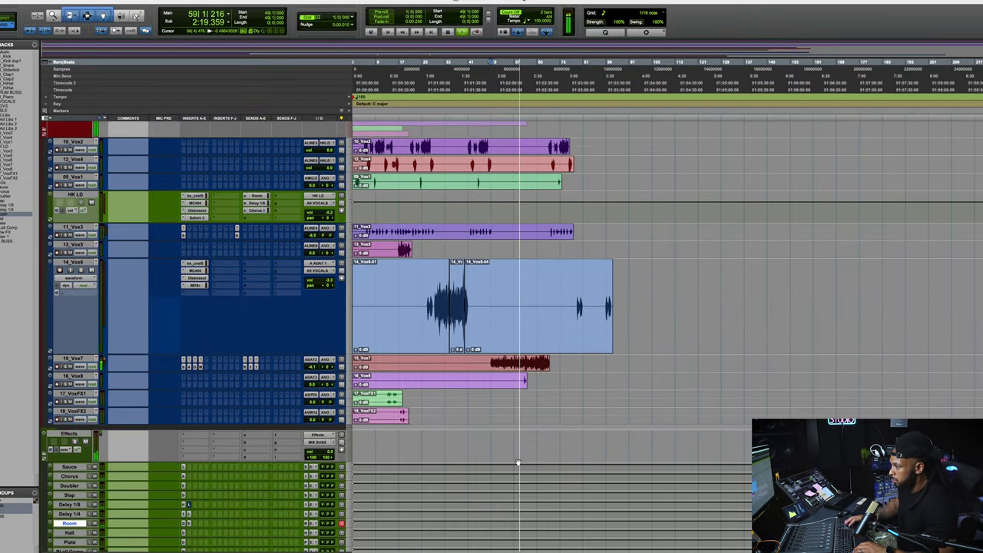
pyautogui.hotkey('ctrl', 'alt', 'Down')
pyautogui.hotkey('ctrl', 'alt', 'Up')
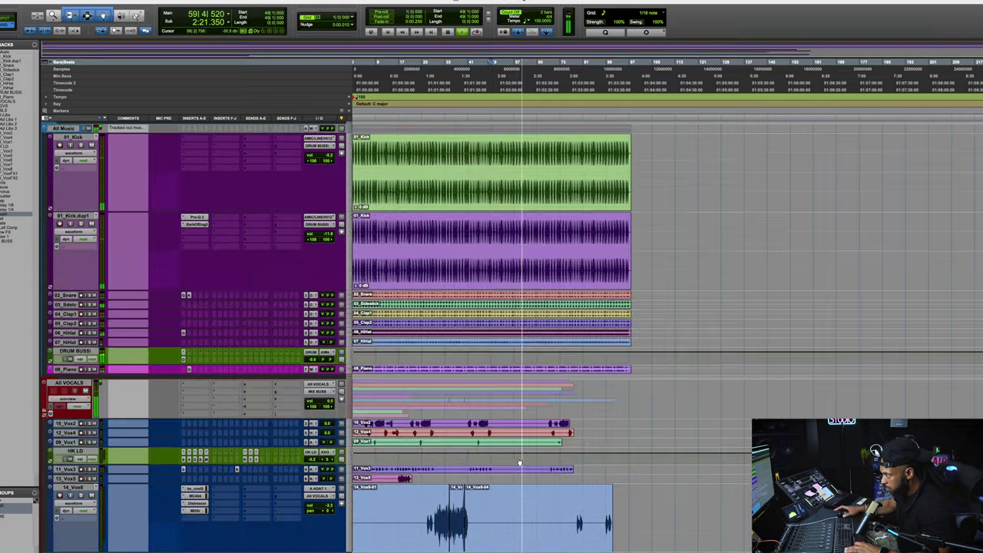
pyautogui.scroll(-5, 522, 431)
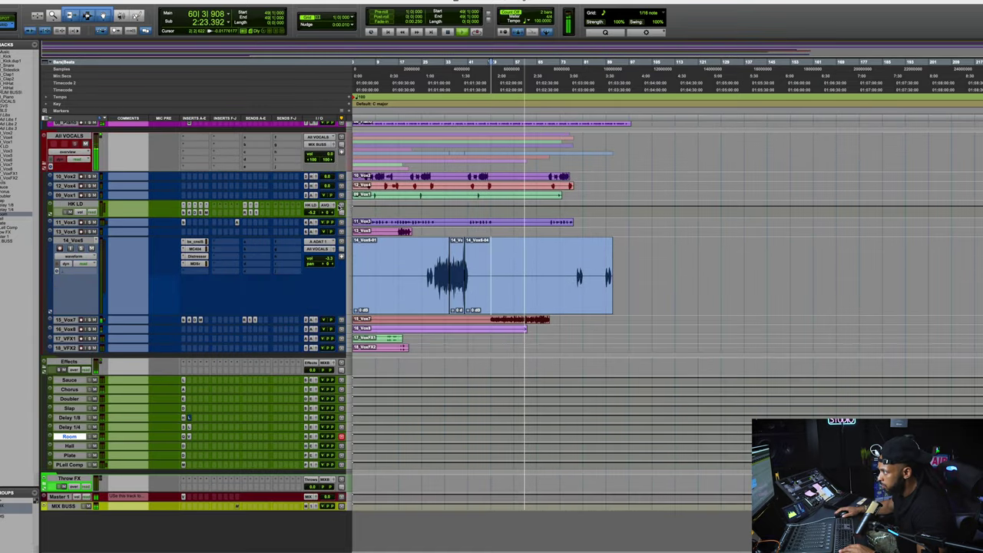
pyautogui.scroll(2, 465, 222)
pyautogui.click(399, 299)
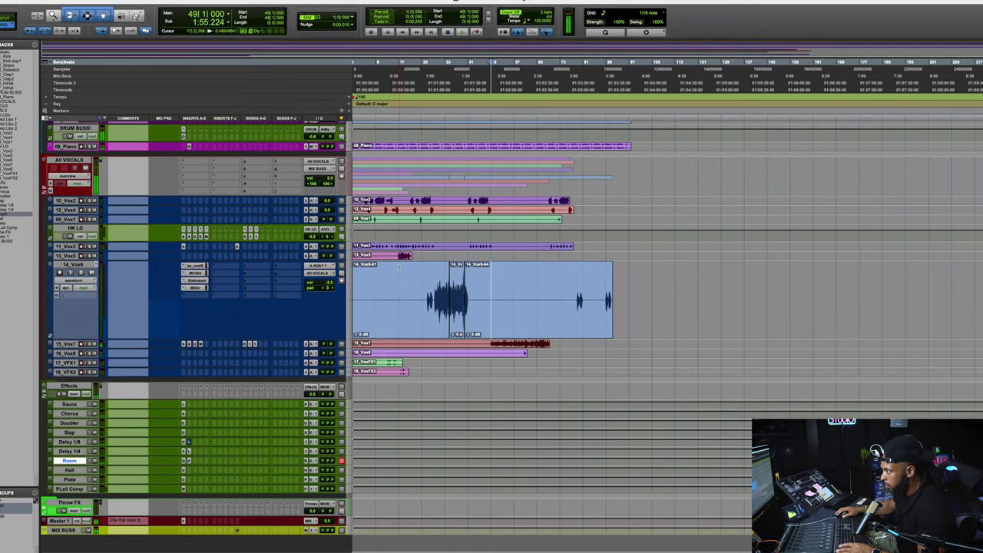
# Step: Enlarge the 13_Vox5 and 11_Vox3 tracks and move 13_Vox5 between 09_Vox1 and HK LD
pyautogui.moveTo(159, 258); pyautogui.dragTo(174, 292)
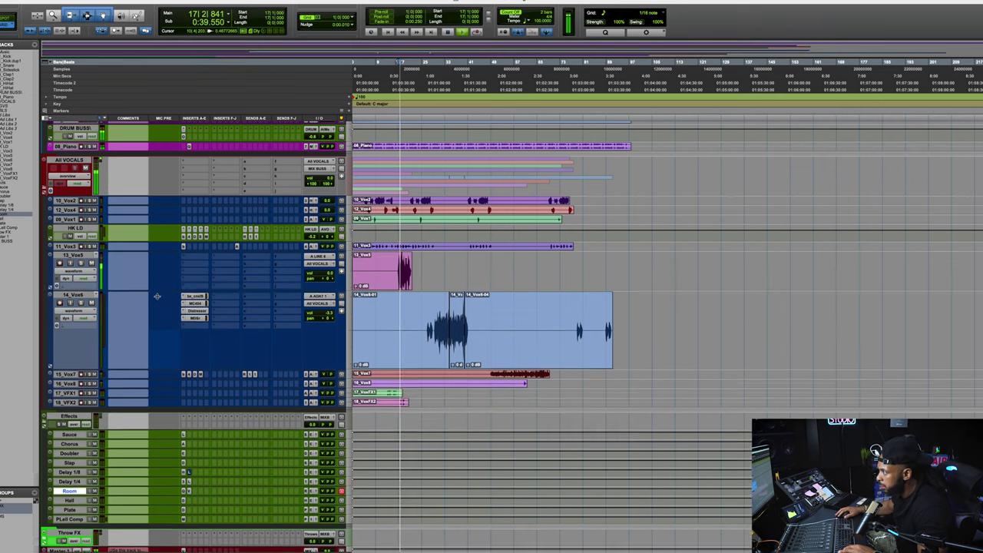
pyautogui.moveTo(171, 251); pyautogui.dragTo(279, 296)
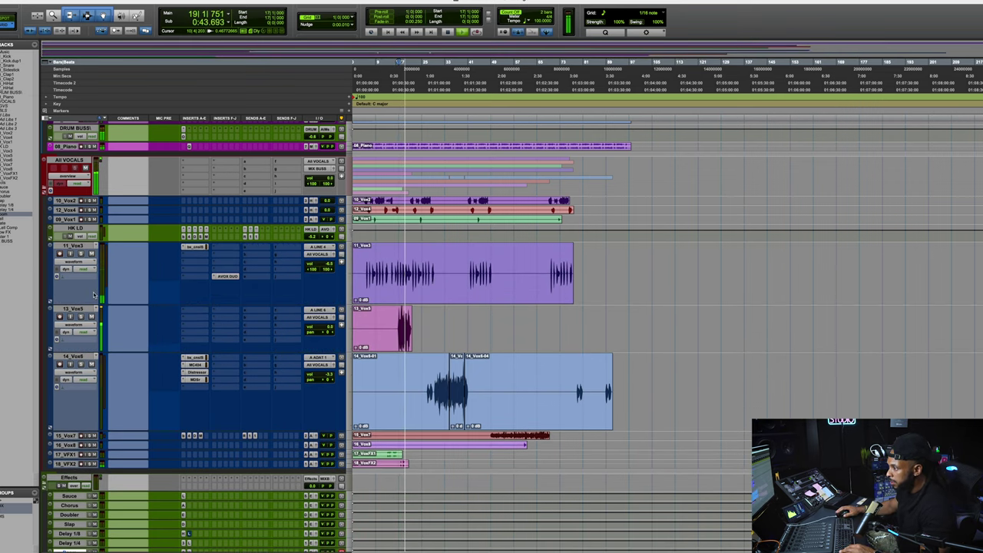
pyautogui.moveTo(73, 308); pyautogui.dragTo(86, 230)
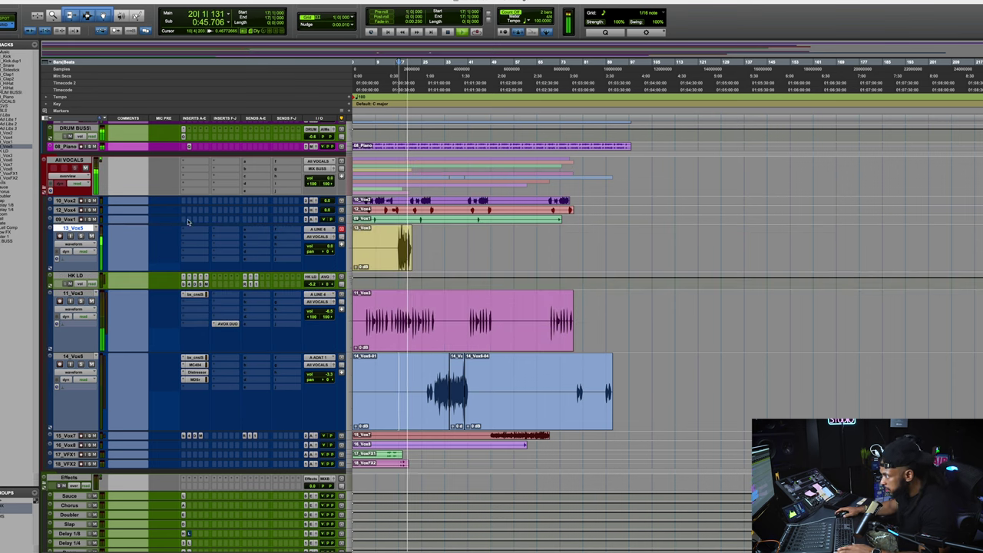
# Step: Copy HK LD's insert chain and its Room, Delay 1/8 and Chorus 1 sends onto 13_Vox5, and lower that track's fader during playback
pyautogui.press('super+equal')
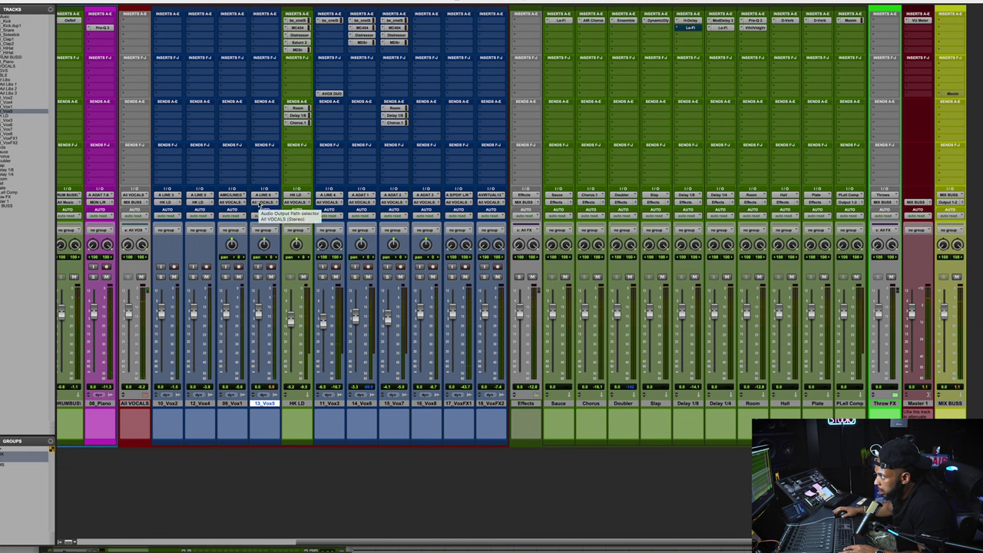
pyautogui.moveTo(296, 20); pyautogui.dragTo(265, 50)
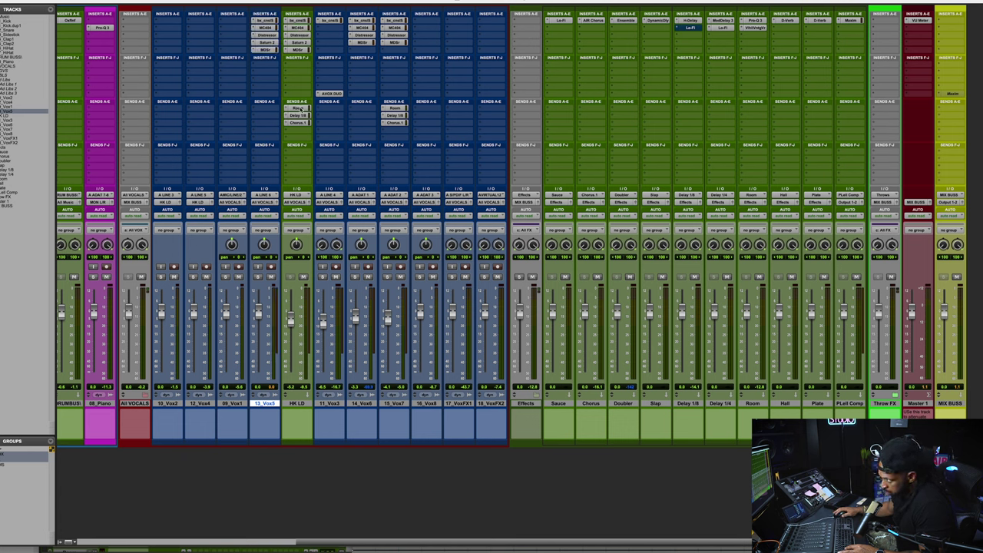
pyautogui.moveTo(297, 115); pyautogui.dragTo(269, 123)
pyautogui.press('space')
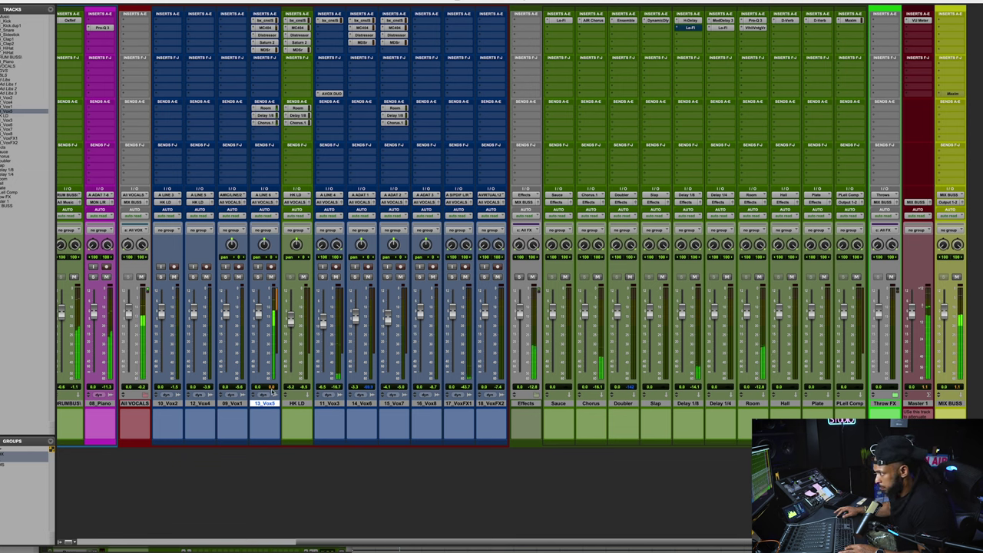
pyautogui.moveTo(258, 311); pyautogui.dragTo(258, 324)
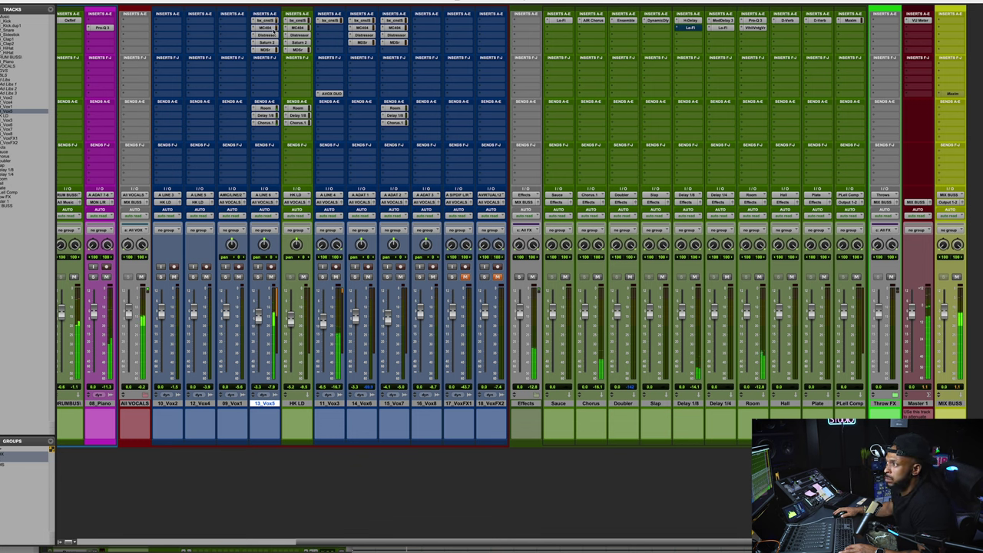
# Step: Adjust the MC404 threshold and Distressor attack on 13_Vox5, and check its Saturn 2 settings before closing the plug-in
pyautogui.click(269, 27)
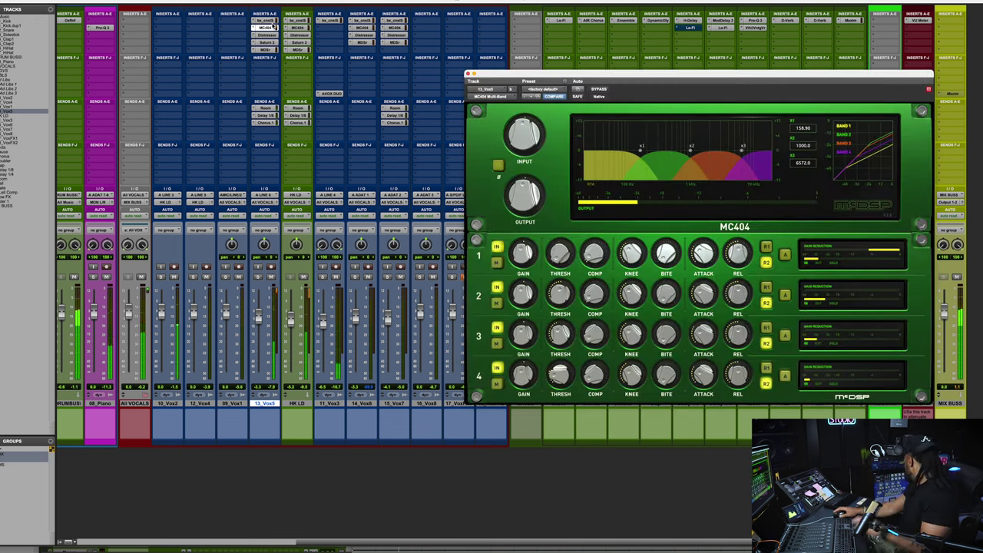
pyautogui.moveTo(560, 269); pyautogui.dragTo(569, 306)
pyautogui.click(266, 34)
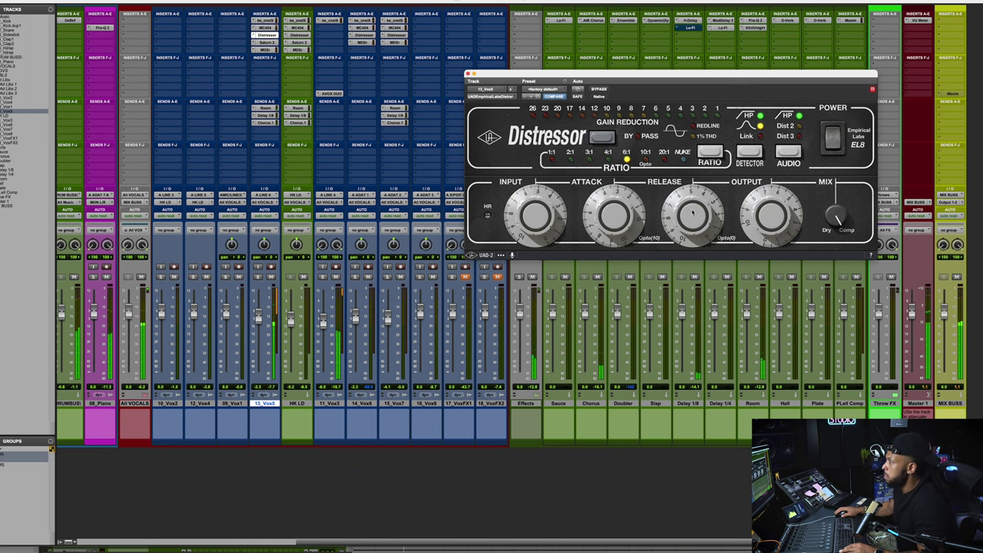
pyautogui.moveTo(613, 218)
pyautogui.mouseDown()
pyautogui.moveTo(614, 201)
pyautogui.moveTo(614, 222)
pyautogui.moveTo(613, 212)
pyautogui.mouseUp()
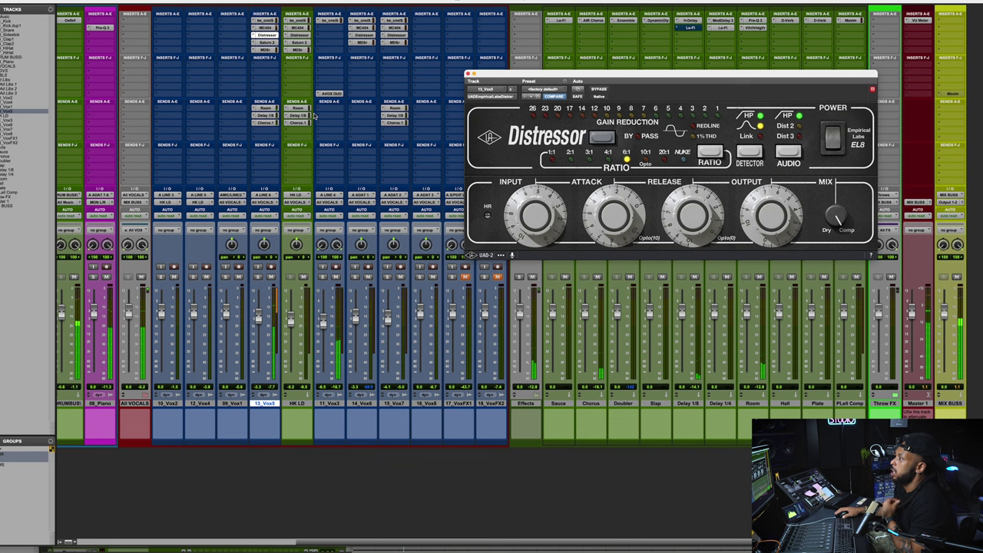
pyautogui.click(265, 42)
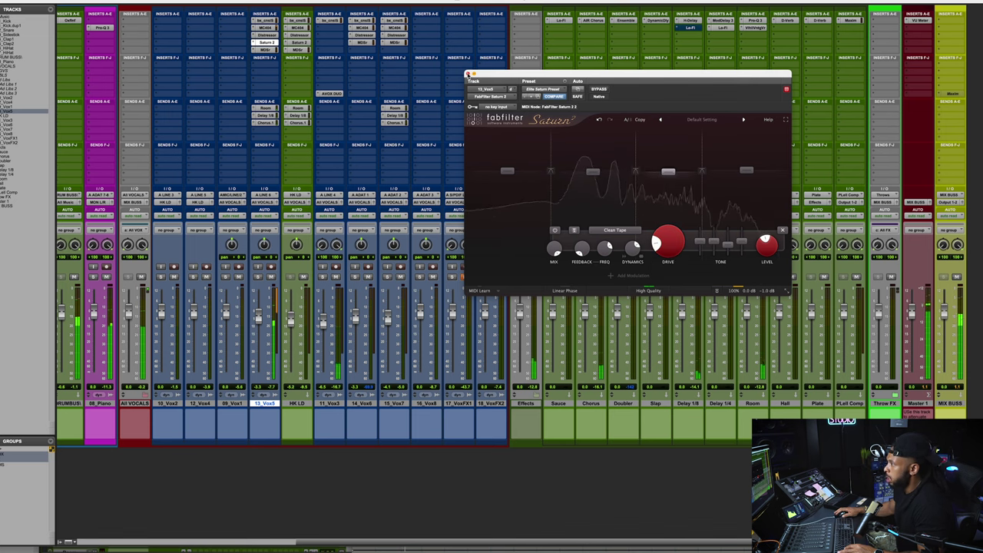
pyautogui.click(466, 73)
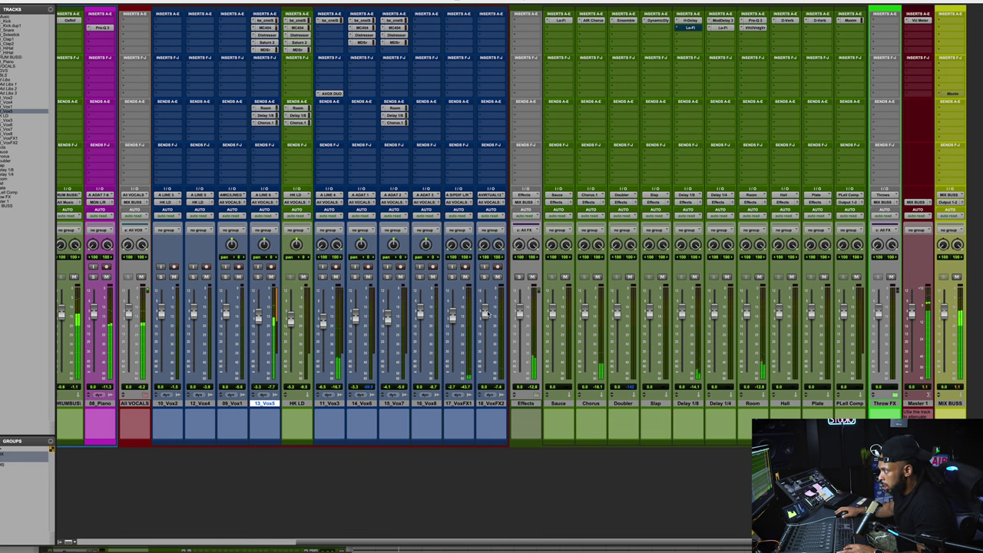
# Step: Lower the 18_VoxFX2 fader and insert a Lo-Fi plug-in on that track with a reduced sample rate
pyautogui.moveTo(484, 313); pyautogui.dragTo(485, 323)
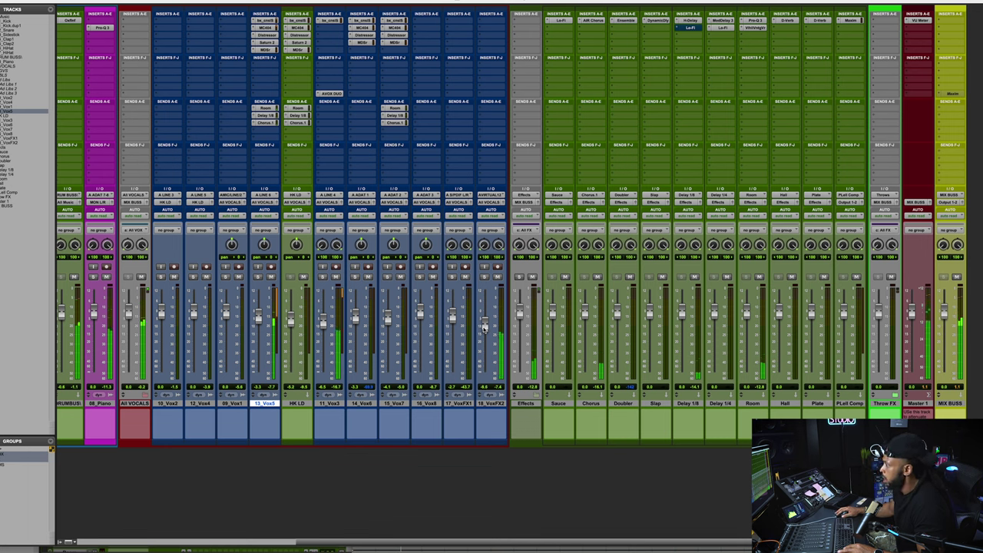
pyautogui.moveTo(483, 327); pyautogui.dragTo(484, 329)
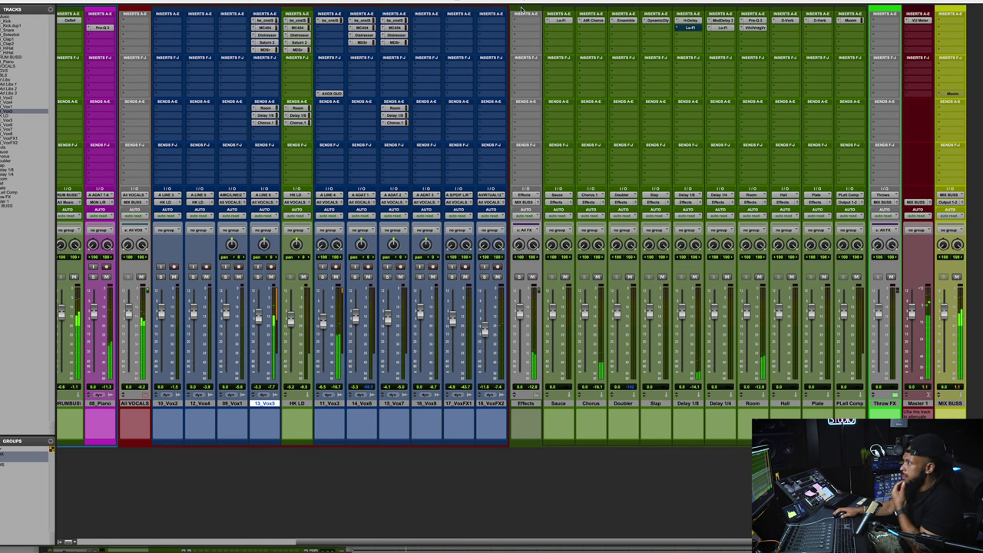
pyautogui.click(495, 20)
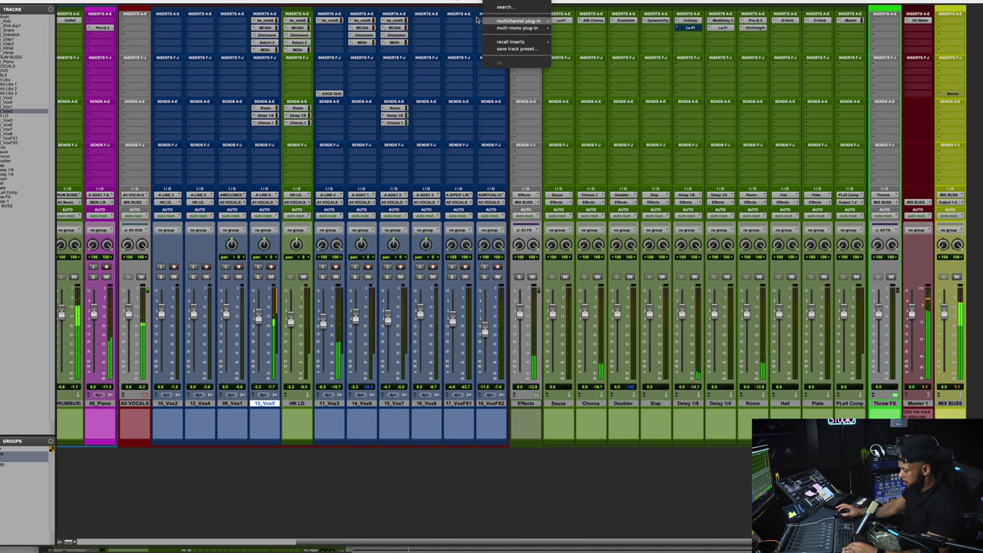
pyautogui.write('lo-fi')
pyautogui.press('Return')
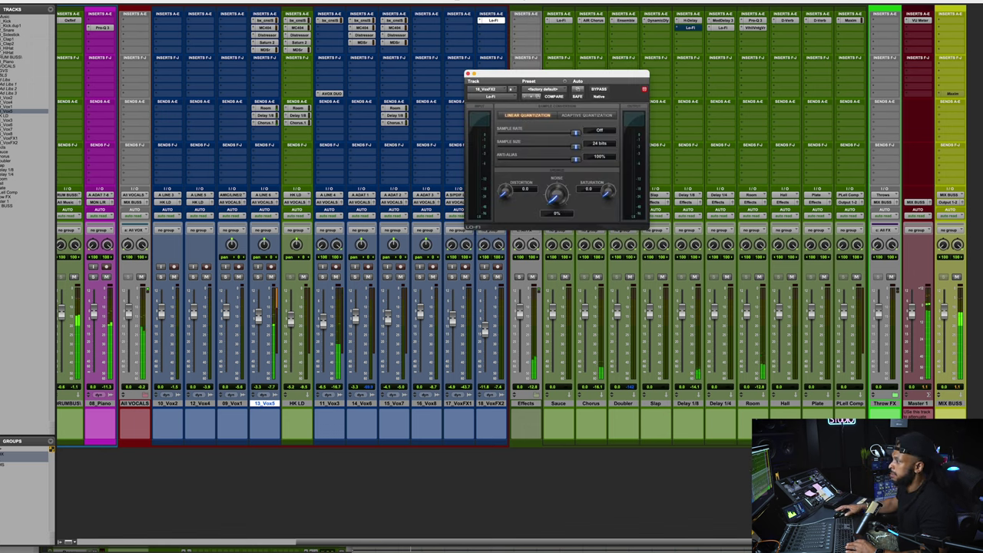
pyautogui.moveTo(576, 132); pyautogui.dragTo(567, 132)
# Step: Adjust the band 1 threshold in the HK LD track's MC404 compressor
pyautogui.click(301, 31)
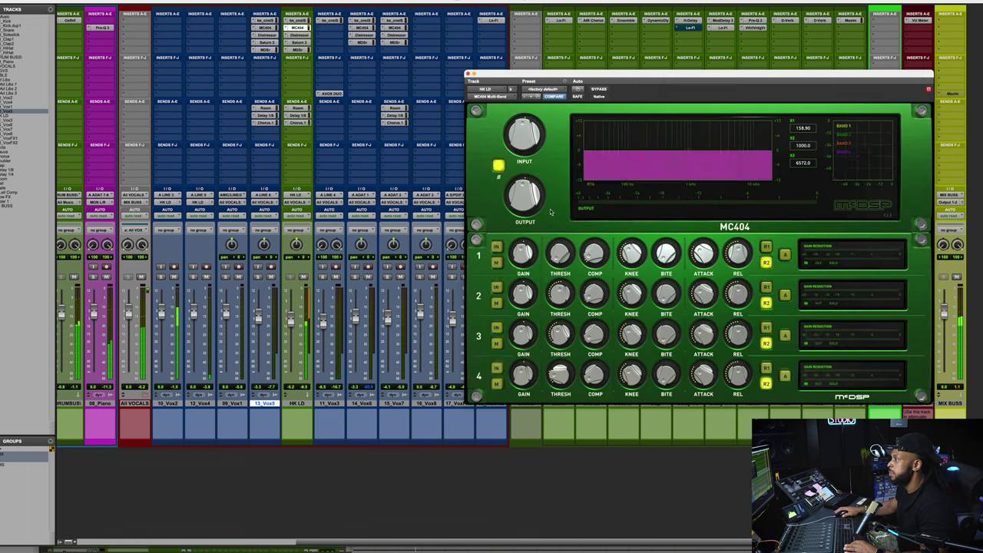
pyautogui.moveTo(559, 255); pyautogui.dragTo(559, 258)
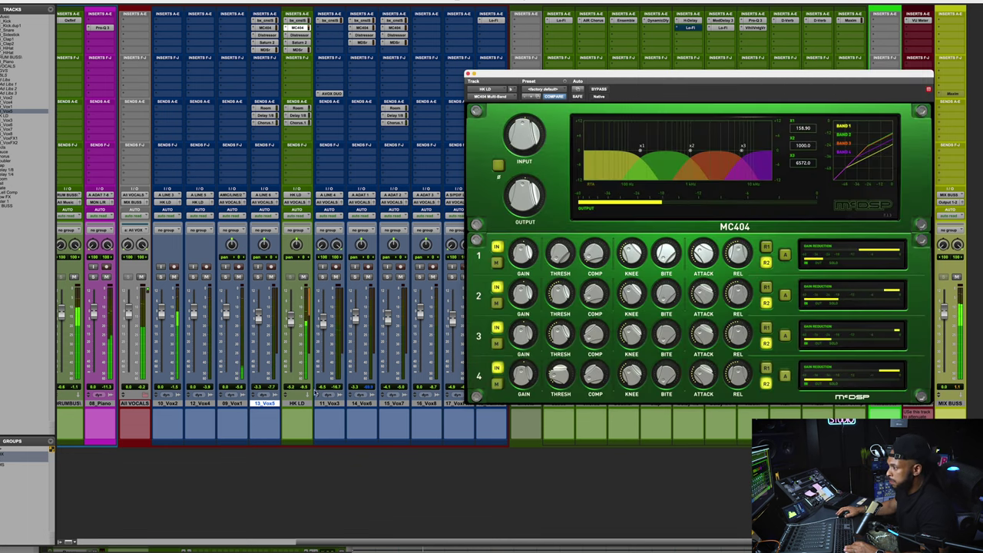
# Step: Select the 11_Vox3 track and enlarge the 09_Vox1 track's height in the Edit window
pyautogui.click(329, 403)
pyautogui.hotkey('ctrl', '=')
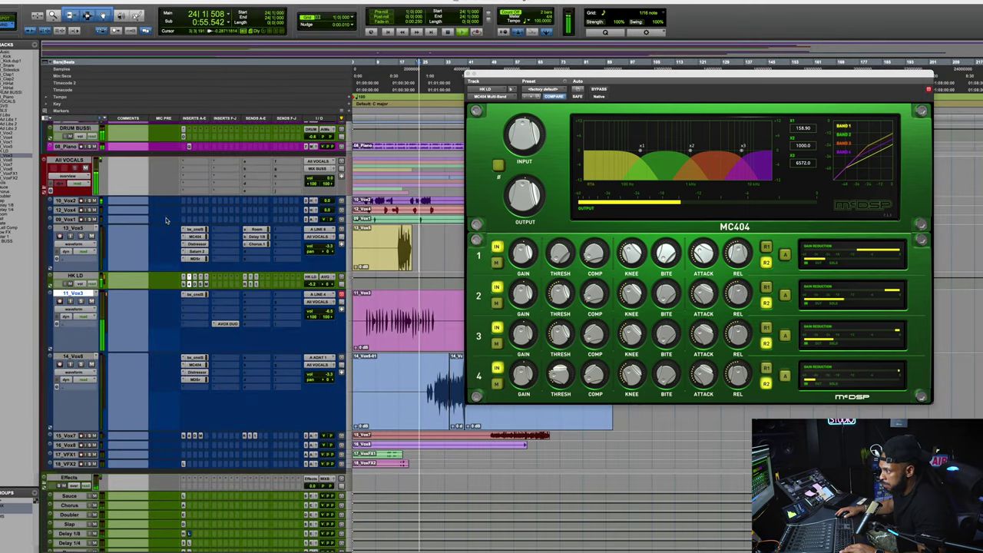
pyautogui.moveTo(115, 224); pyautogui.dragTo(115, 261)
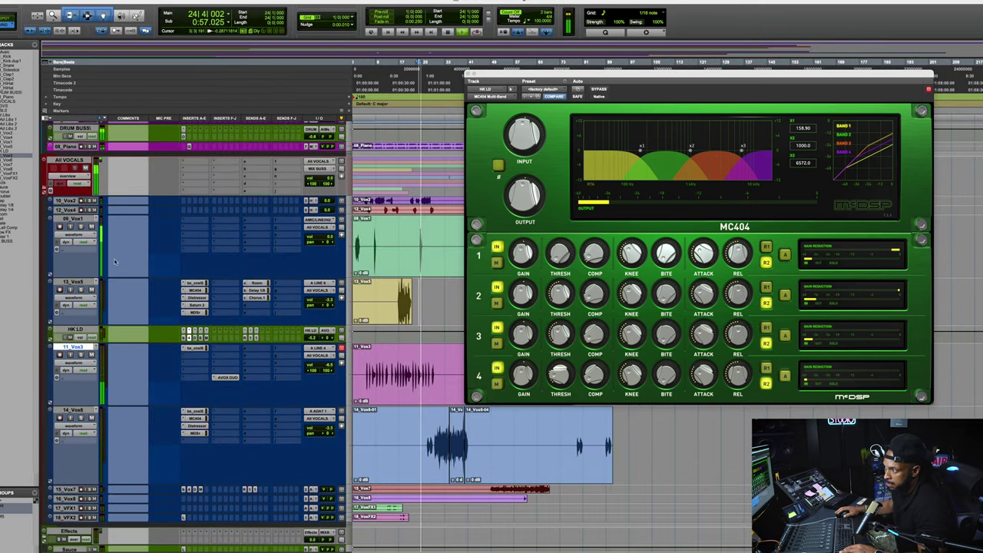
# Step: Select the 09_Vox1 track, restart playback from the session start with the timeline zoomed in, and close the MC404 plug-in
pyautogui.click(73, 218)
pyautogui.press('space')
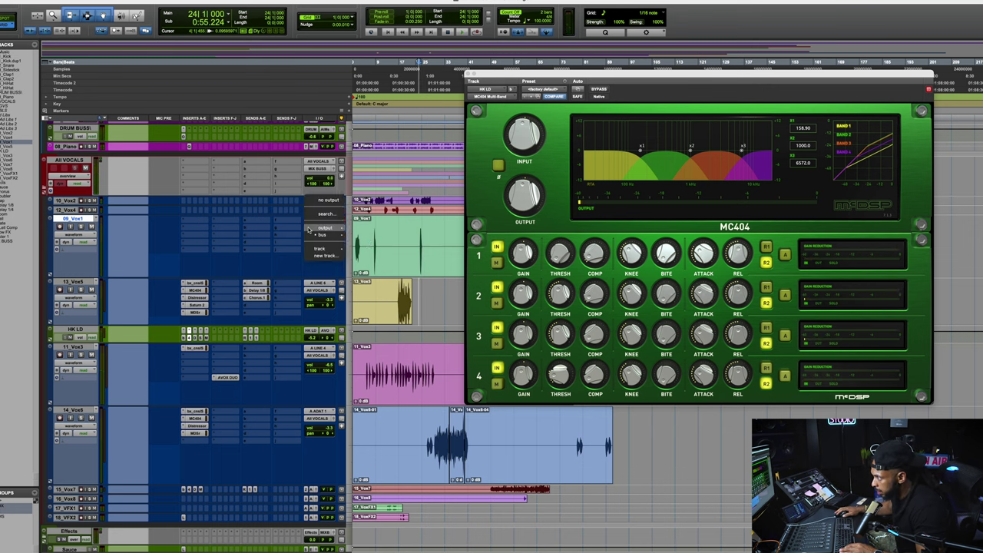
pyautogui.press('space')
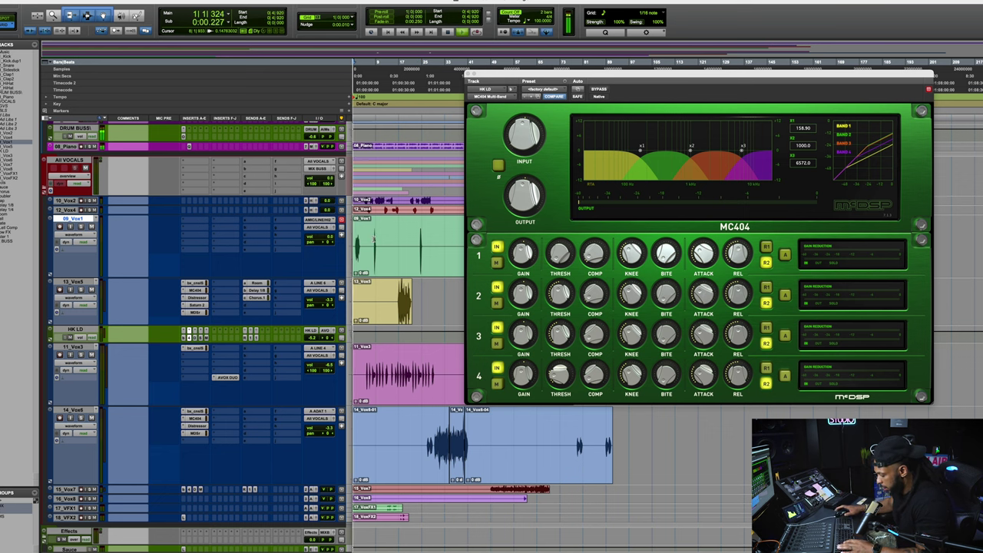
pyautogui.press('super+]')
pyautogui.click(469, 76)
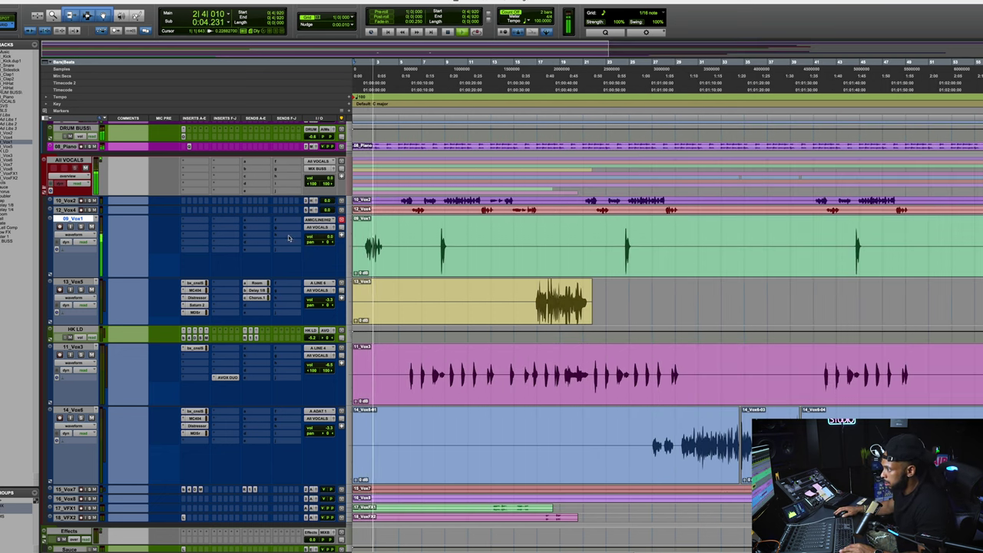
# Step: Try routing the 09_Vox1 track's output to HK LD and check it in the mixer during playback
pyautogui.click(313, 229)
pyautogui.moveTo(313, 229)
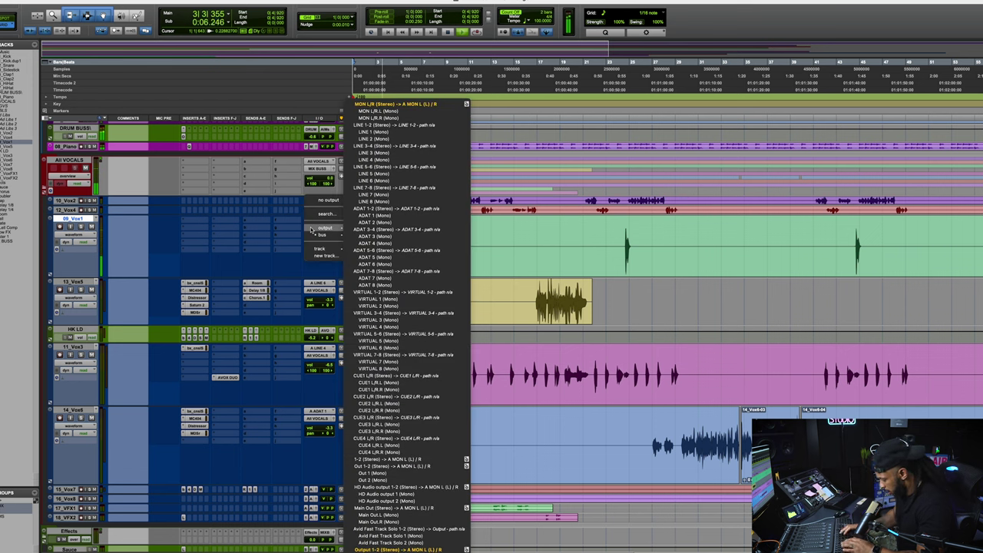
pyautogui.click(369, 228)
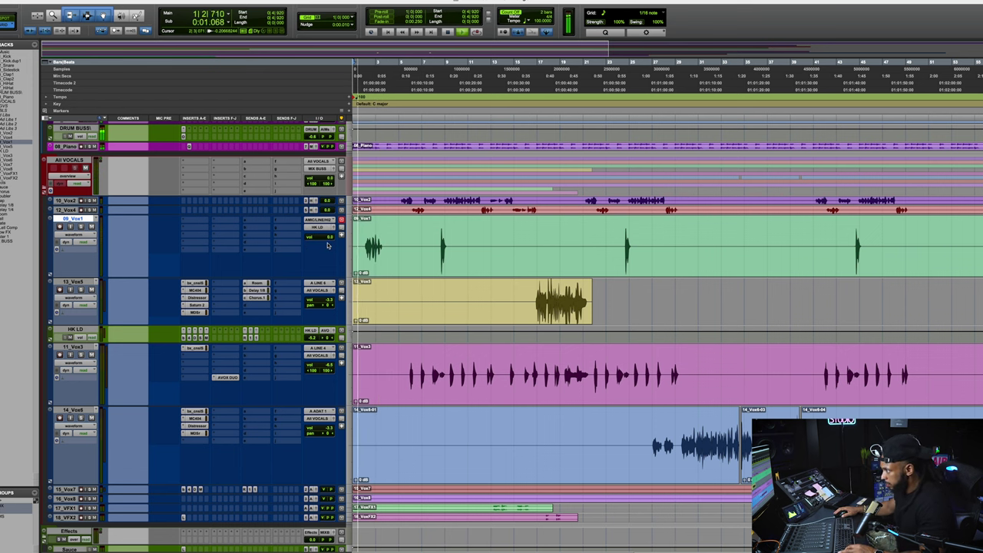
pyautogui.press('super+equal')
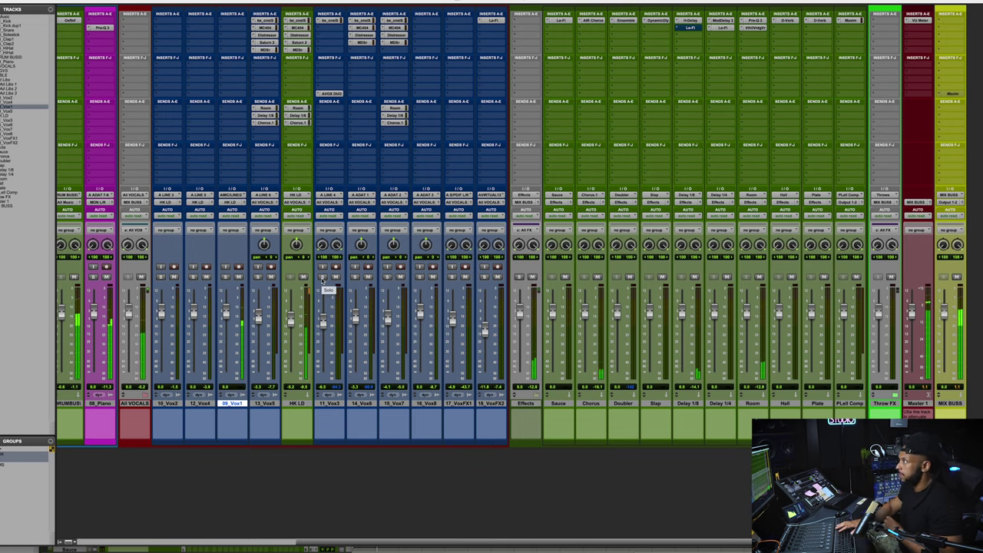
pyautogui.press('super+equal')
pyautogui.press('space')
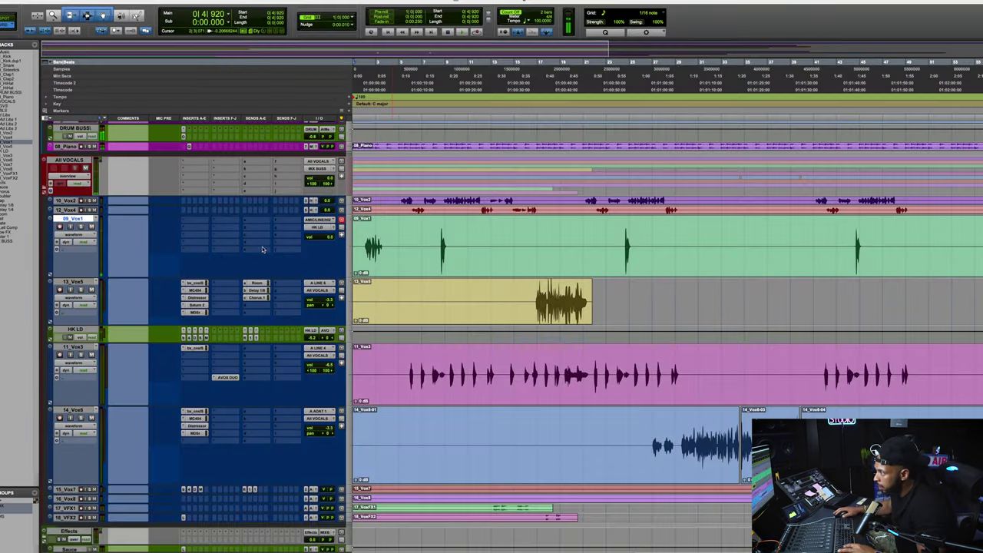
# Step: Route the 09_Vox1 track's output back to the All VOCALS bus
pyautogui.click(319, 228)
pyautogui.moveTo(319, 230)
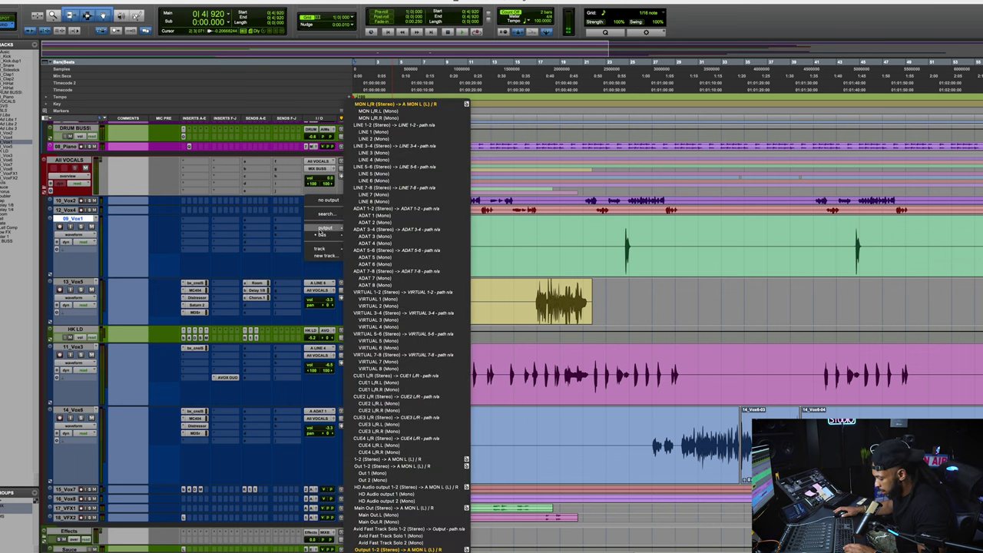
pyautogui.write('ALL')
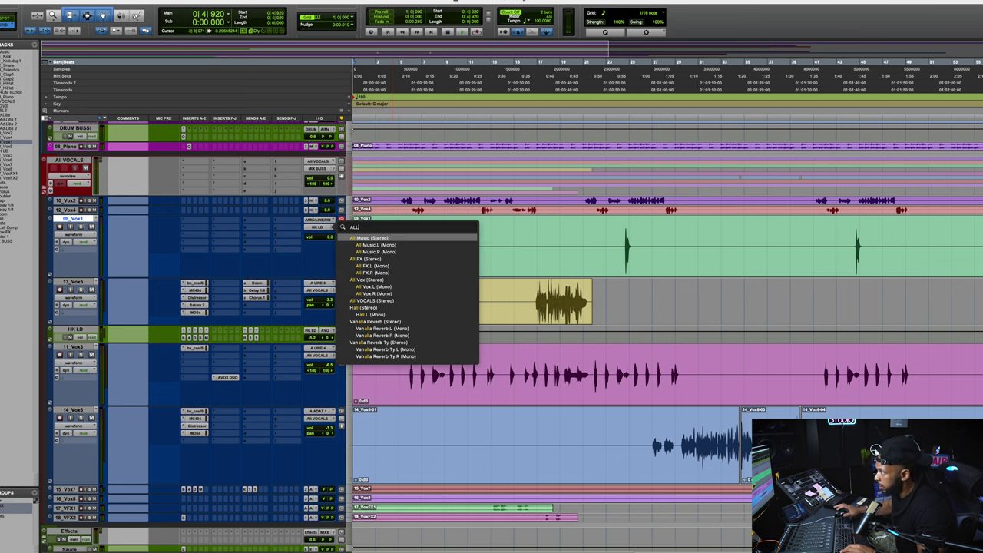
pyautogui.click(427, 305)
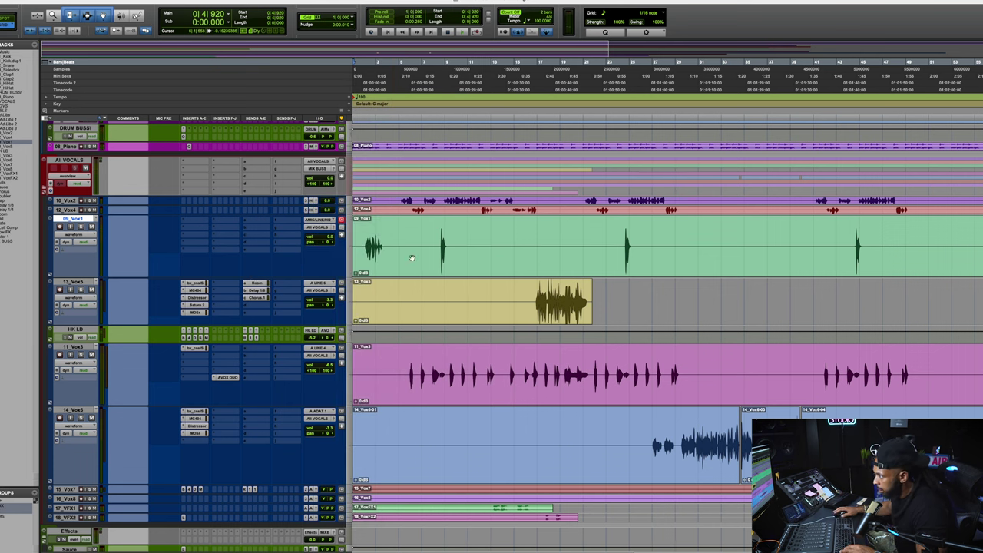
# Step: Move the HK LD track in front of 09_Vox1 and copy its plug-in chain and effect sends onto 09_Vox1
pyautogui.press('super+equal')
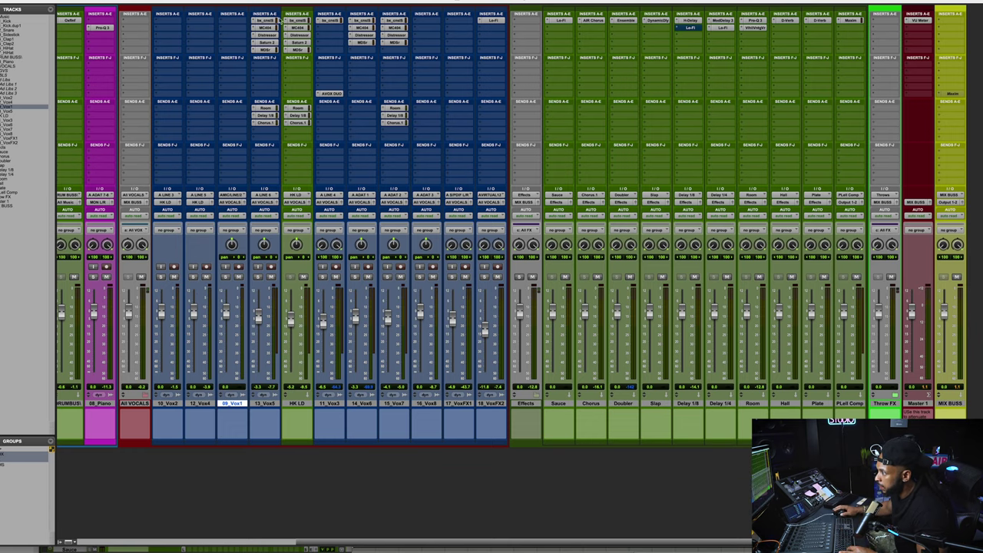
pyautogui.moveTo(295, 408); pyautogui.dragTo(231, 409)
pyautogui.moveTo(232, 21); pyautogui.dragTo(260, 52)
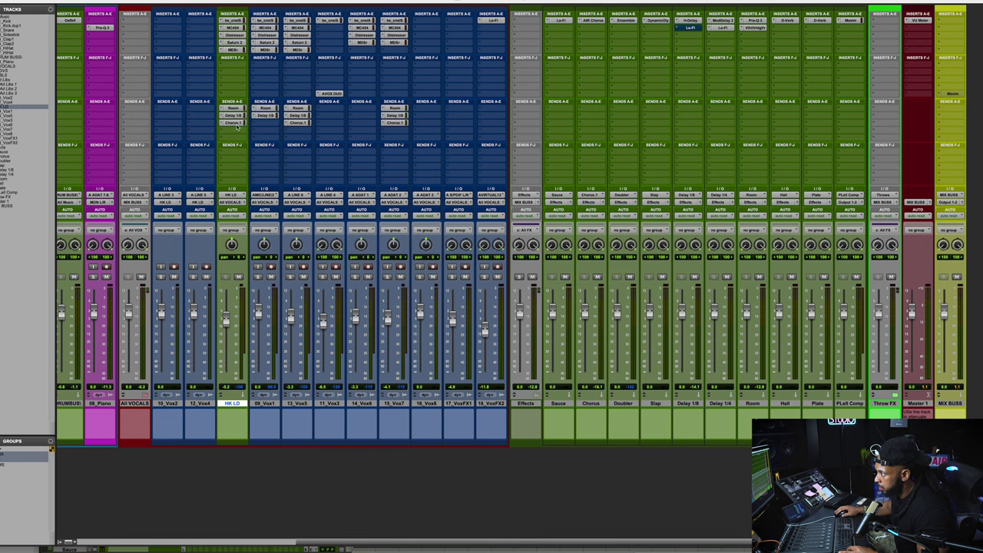
# Step: Lower the 09_Vox1 fader while monitoring its bx_console SSL 9000 J, and open the track's Delay 1/8 send
pyautogui.click(265, 20)
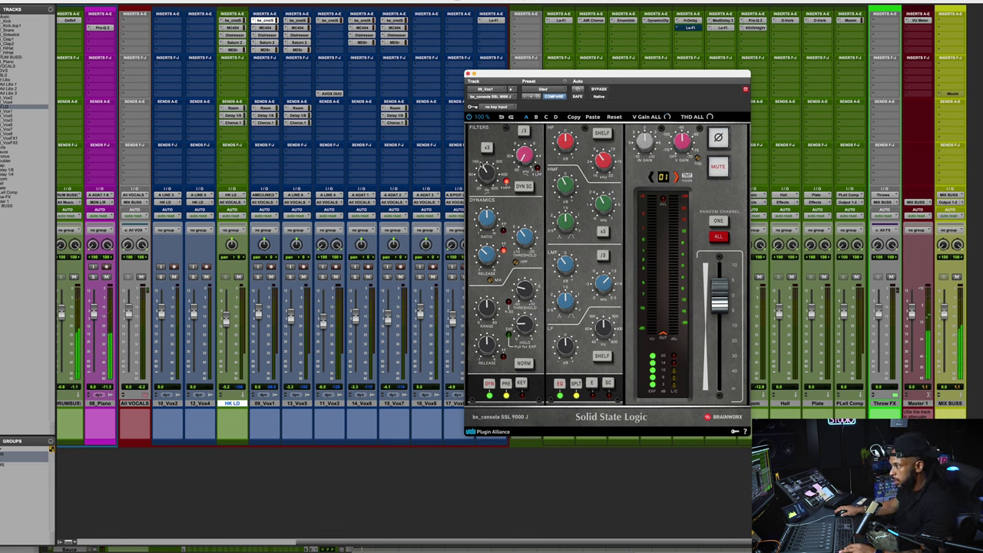
pyautogui.click(259, 322)
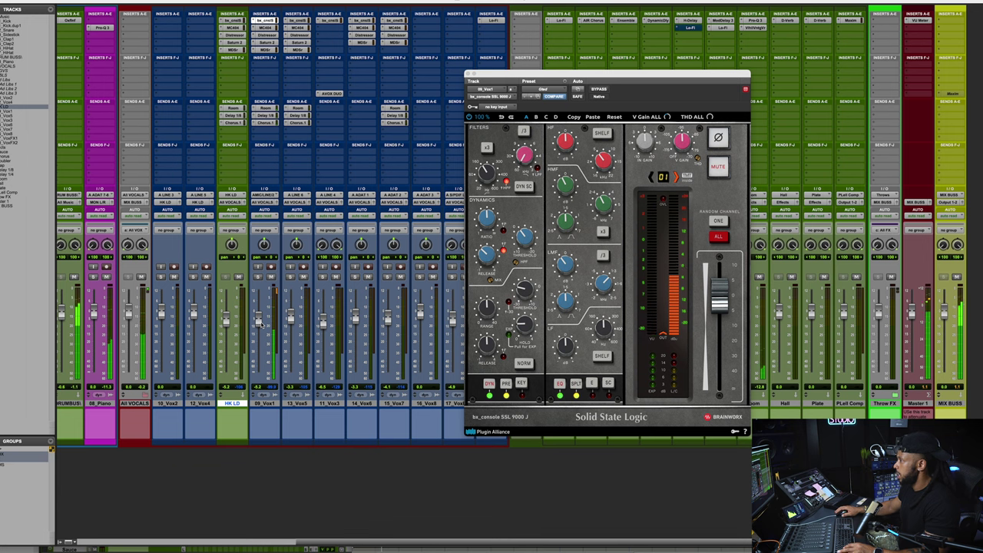
pyautogui.click(264, 115)
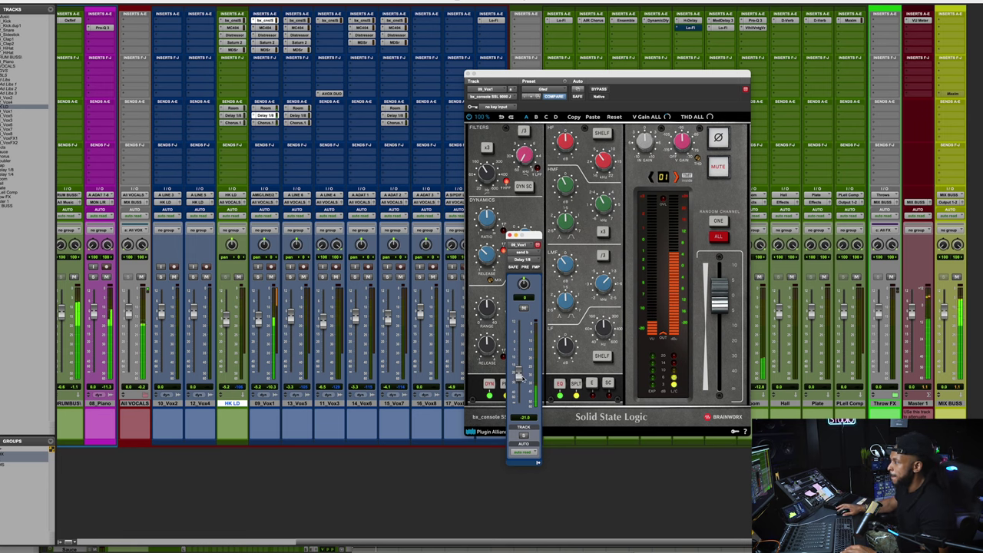
pyautogui.press('super+equal')
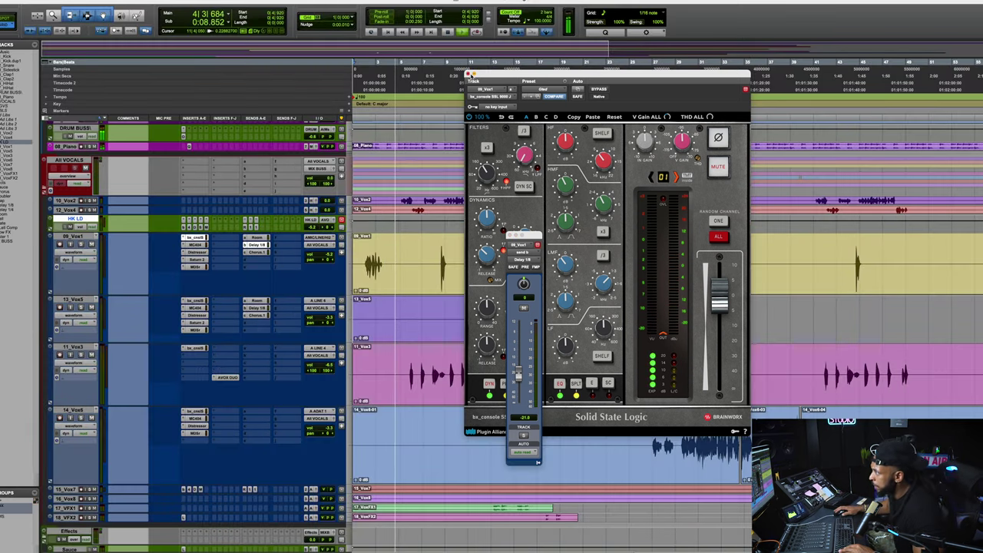
pyautogui.click(468, 73)
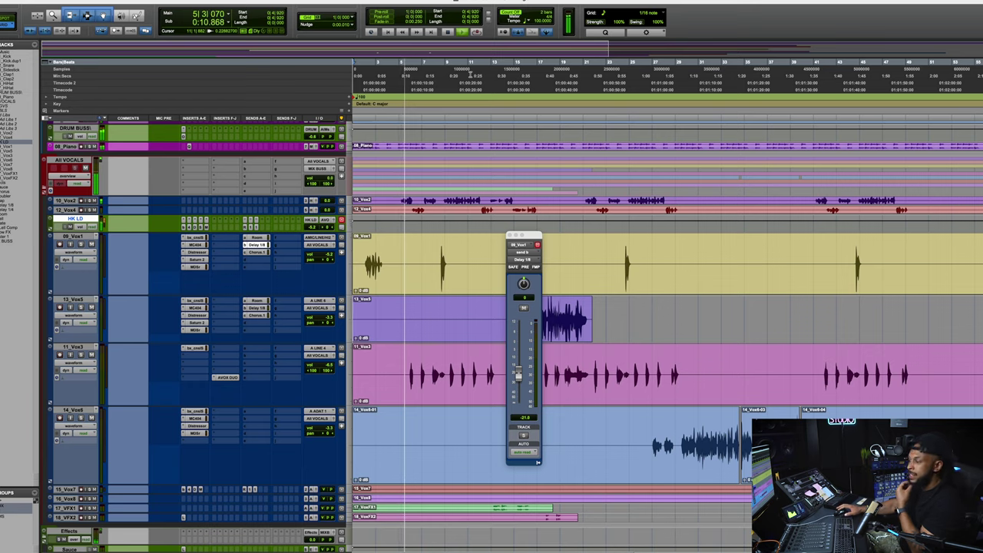
# Step: Adjust the reduction amount in the Massey DeEsser on 09_Vox1 and close the plug-in
pyautogui.press('super+equal')
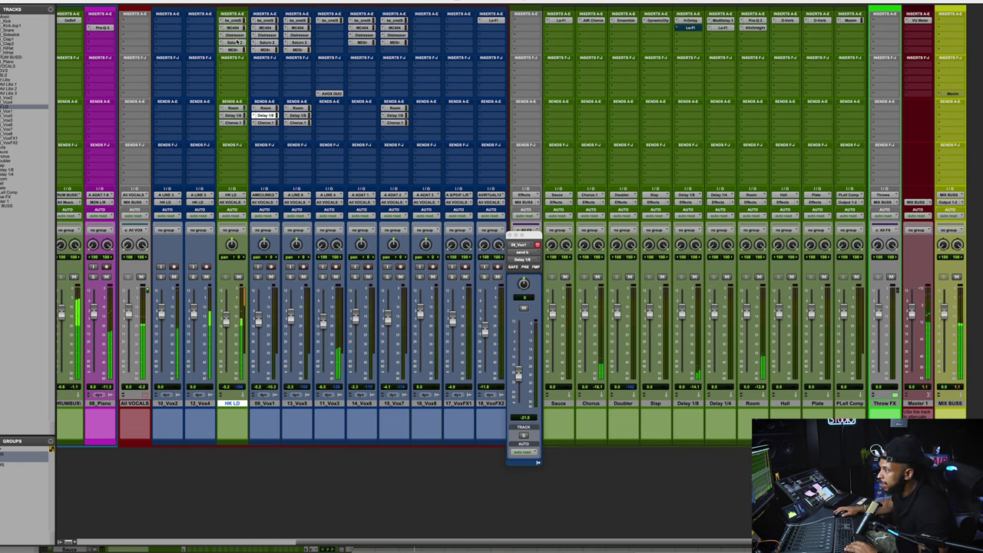
pyautogui.click(264, 49)
pyautogui.moveTo(495, 184); pyautogui.dragTo(497, 176)
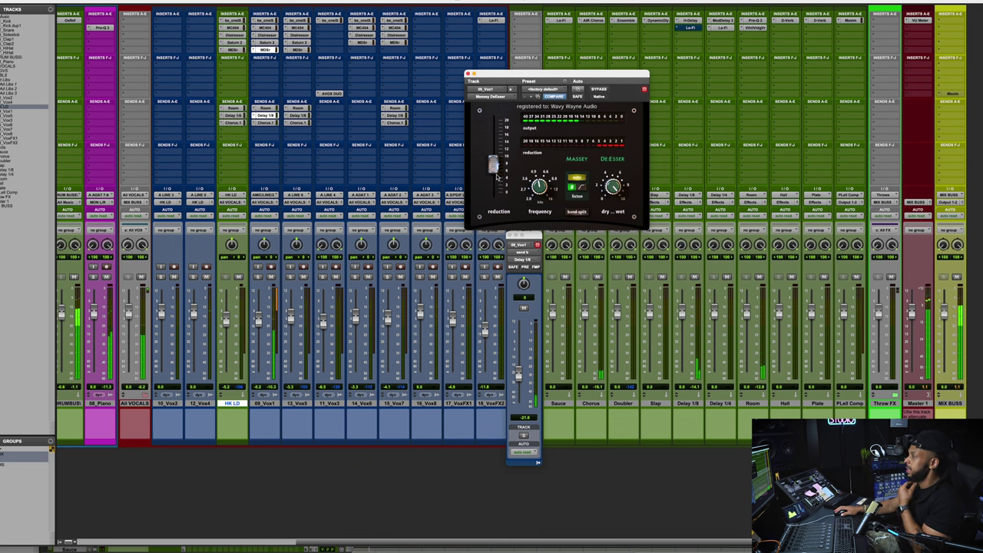
pyautogui.moveTo(497, 177); pyautogui.dragTo(497, 179)
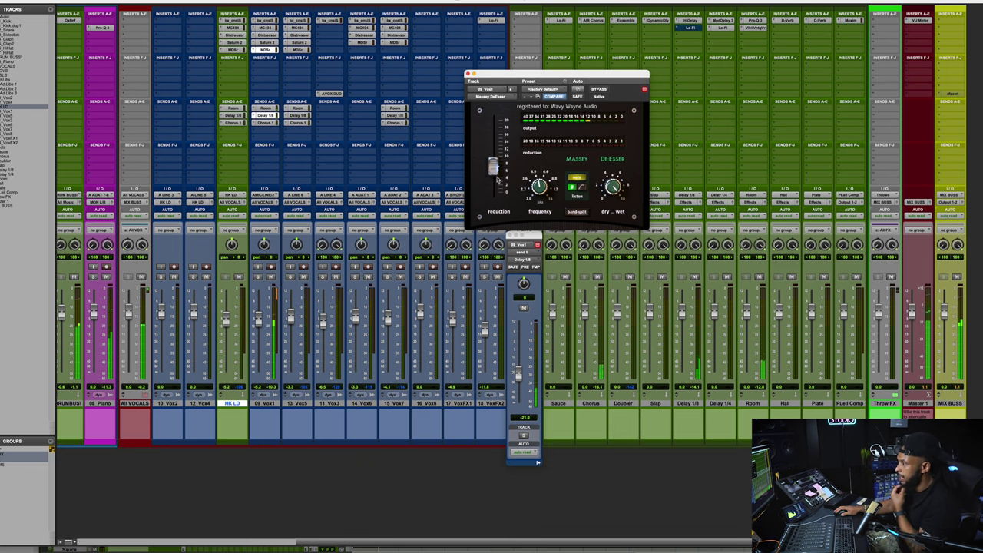
pyautogui.click(468, 74)
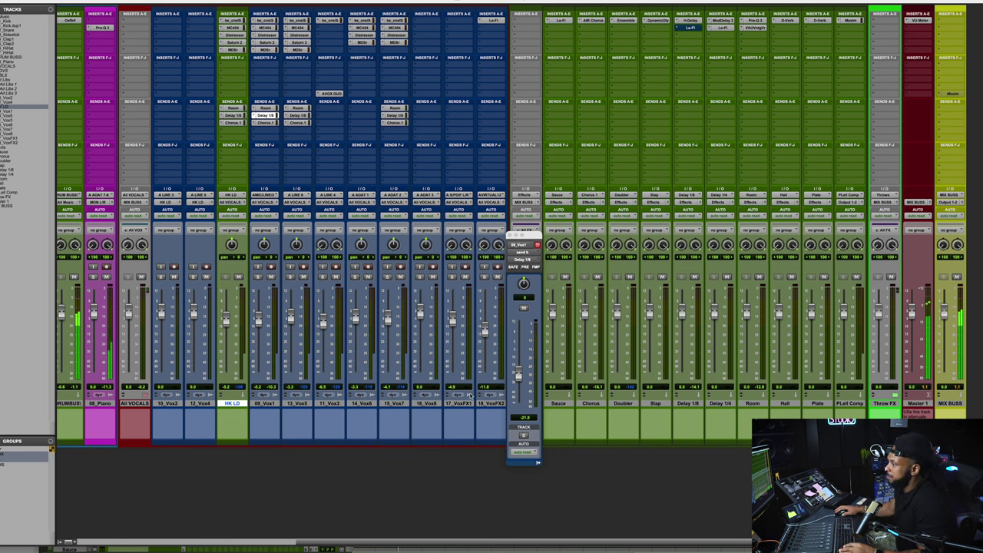
# Step: Select the 16_Vox8 track and examine the saturation bands in HK LD's Saturn 2 during playback
pyautogui.click(428, 404)
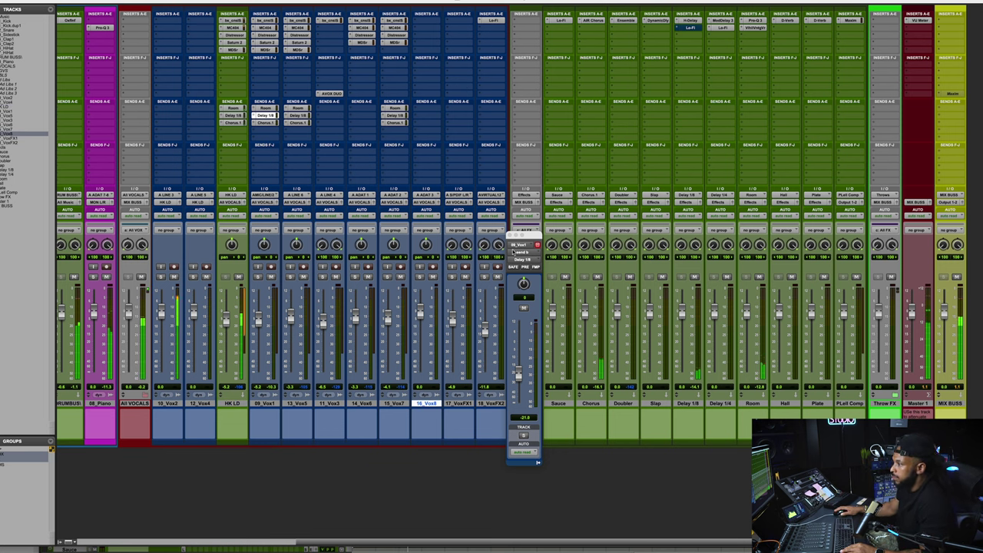
pyautogui.click(242, 46)
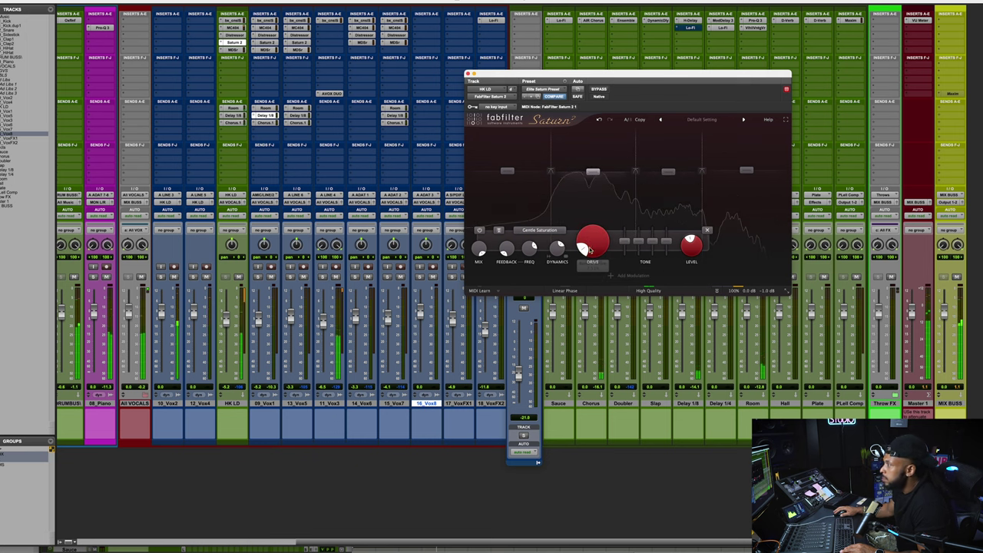
pyautogui.moveTo(590, 176)
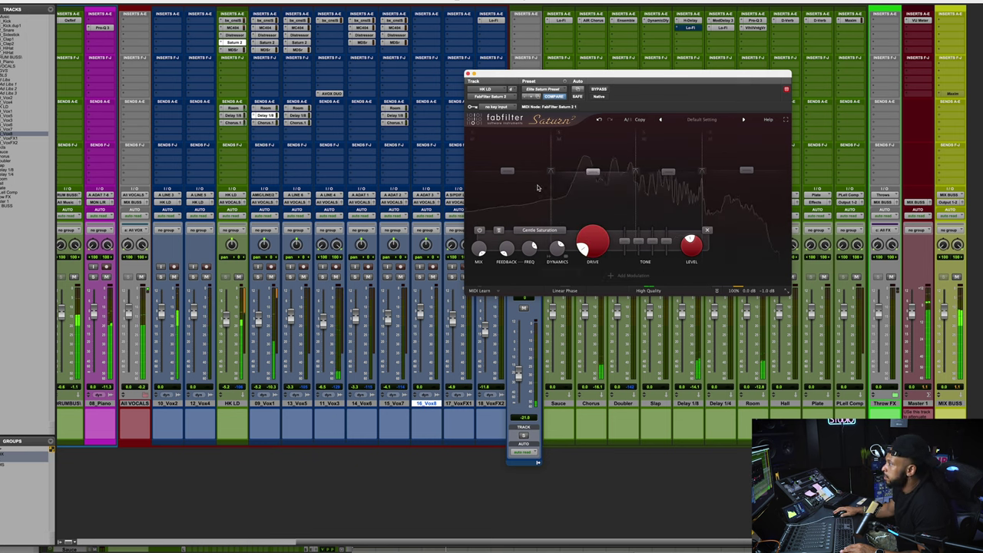
pyautogui.moveTo(550, 172)
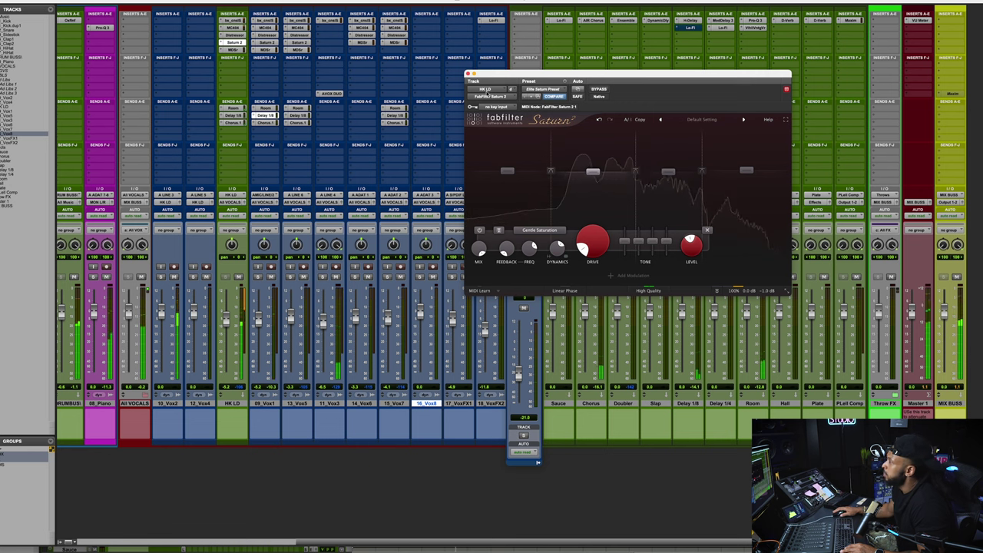
pyautogui.click(468, 74)
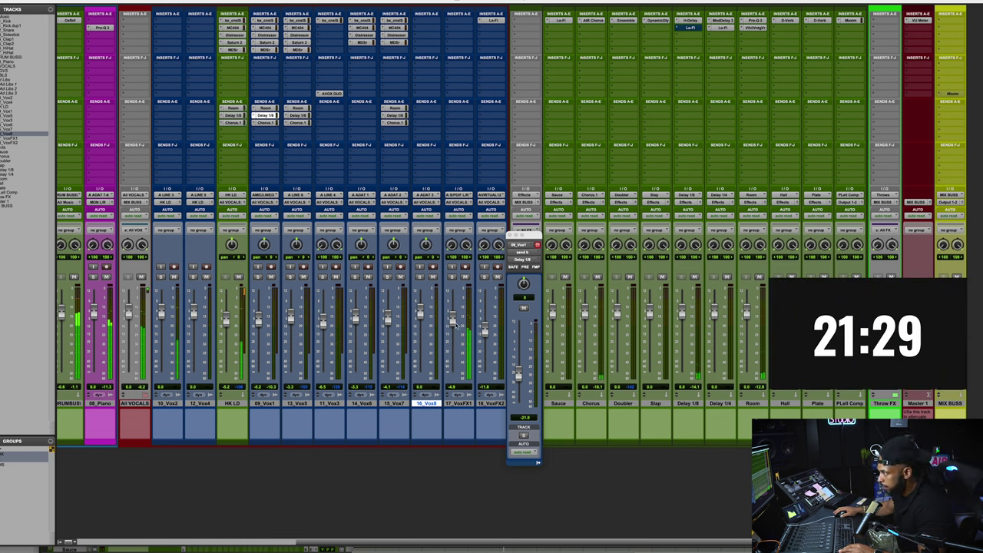
# Step: Lower the 17_VoxFX1 fader and add a Lo-Fi plug-in to the track's first insert slot
pyautogui.moveTo(452, 316); pyautogui.dragTo(454, 326)
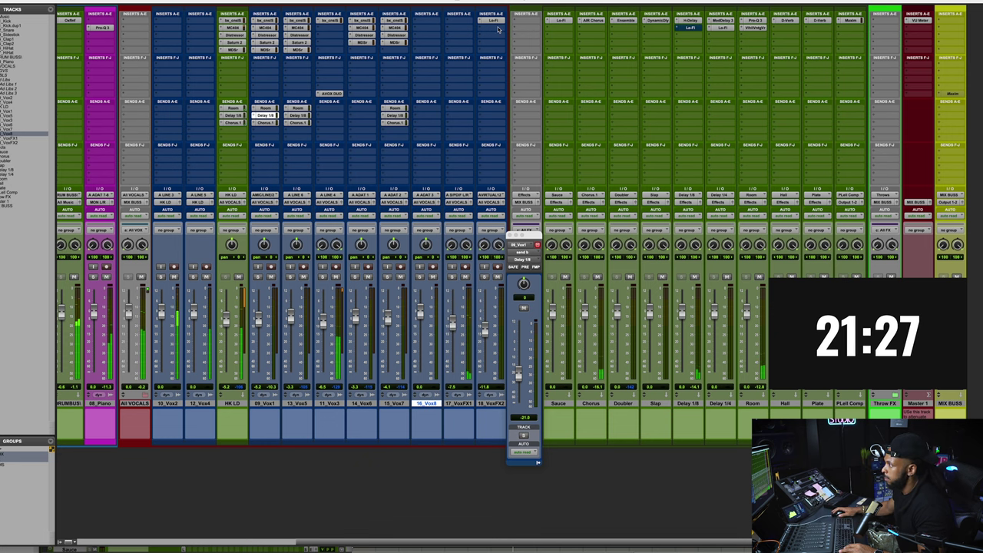
pyautogui.press('super+equal')
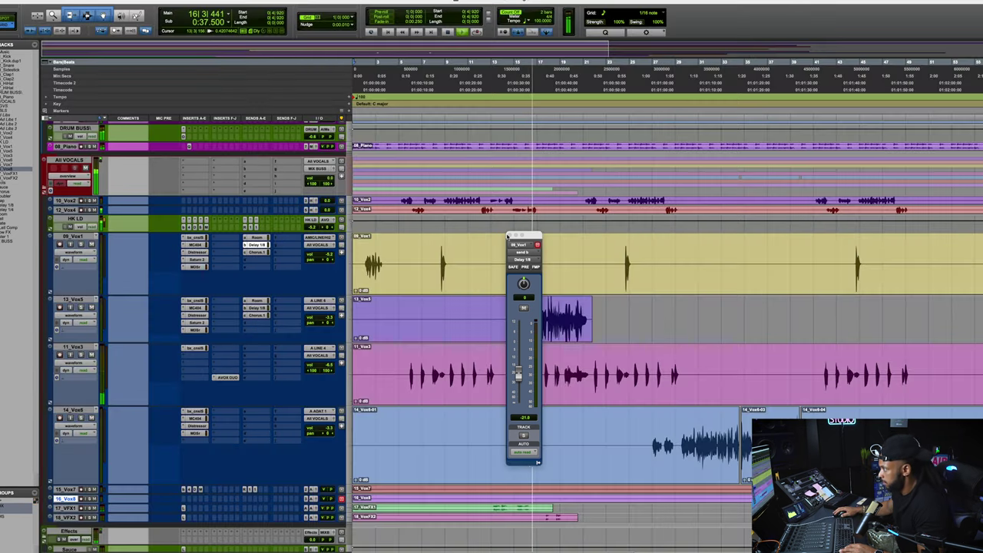
pyautogui.click(491, 425)
pyautogui.press('super+equal')
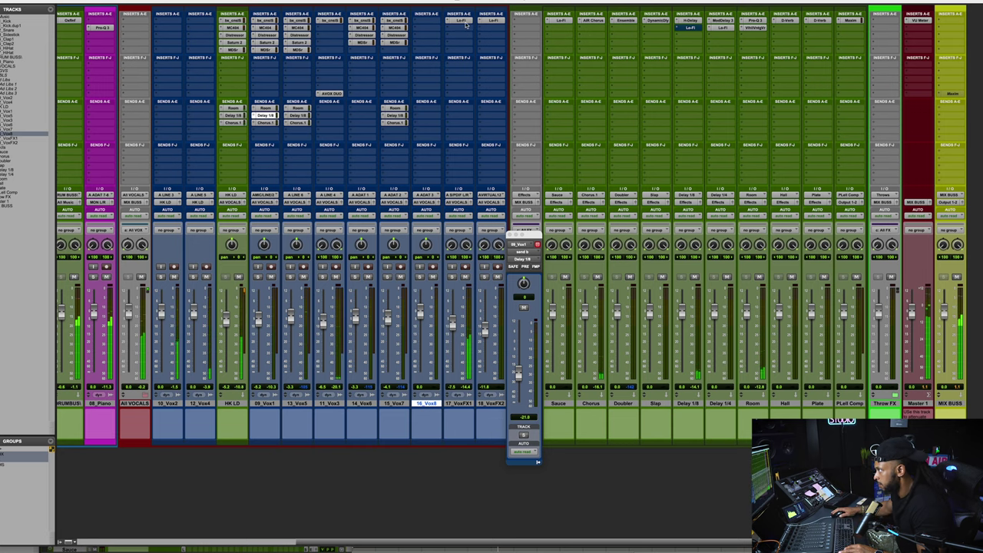
# Step: Set the Lo-Fi sample rate on 17_VoxFX1 to 9600 Hertz and move the plug-in window clear of the vocal faders
pyautogui.click(461, 21)
pyautogui.moveTo(568, 133); pyautogui.dragTo(572, 134)
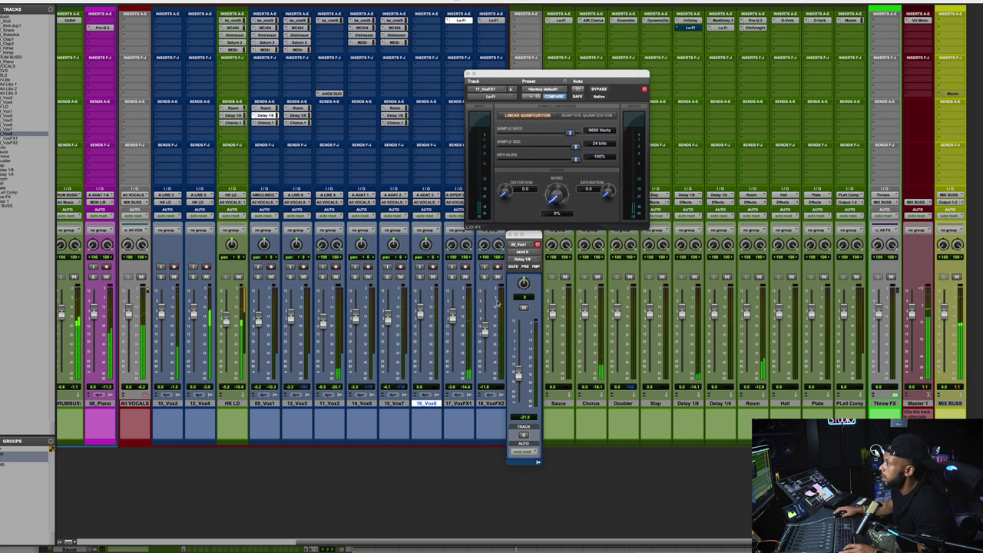
pyautogui.moveTo(540, 77); pyautogui.dragTo(636, 53)
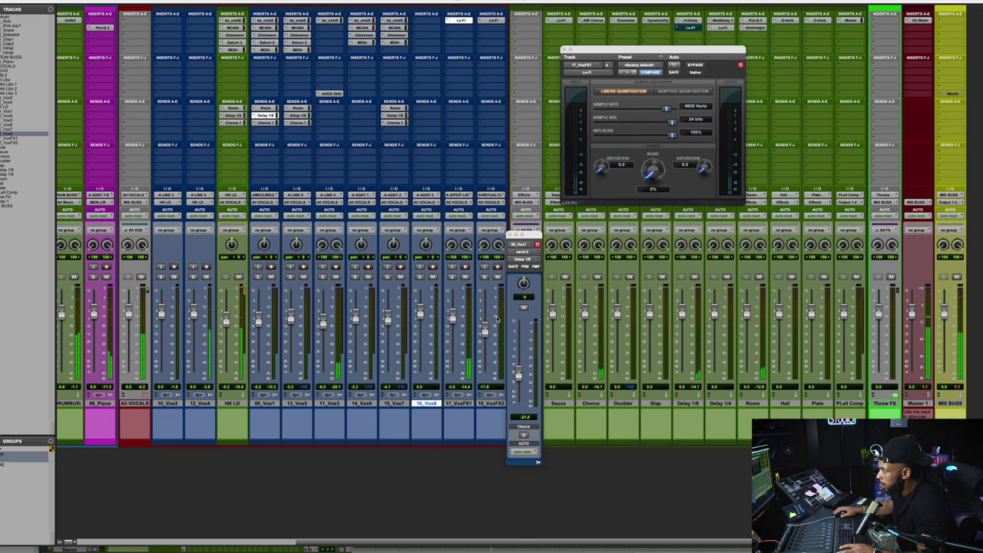
# Step: Close the 09_Vox1 Delay 1/8 send window and listen to the vocals with the mixer shown
pyautogui.hotkey('ctrl', '=')
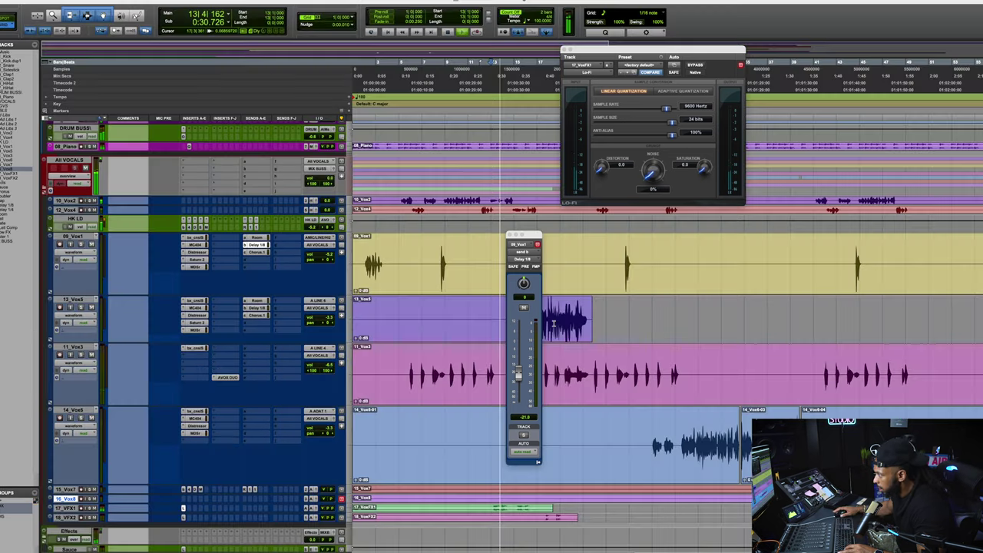
pyautogui.scroll(-3, 553, 457)
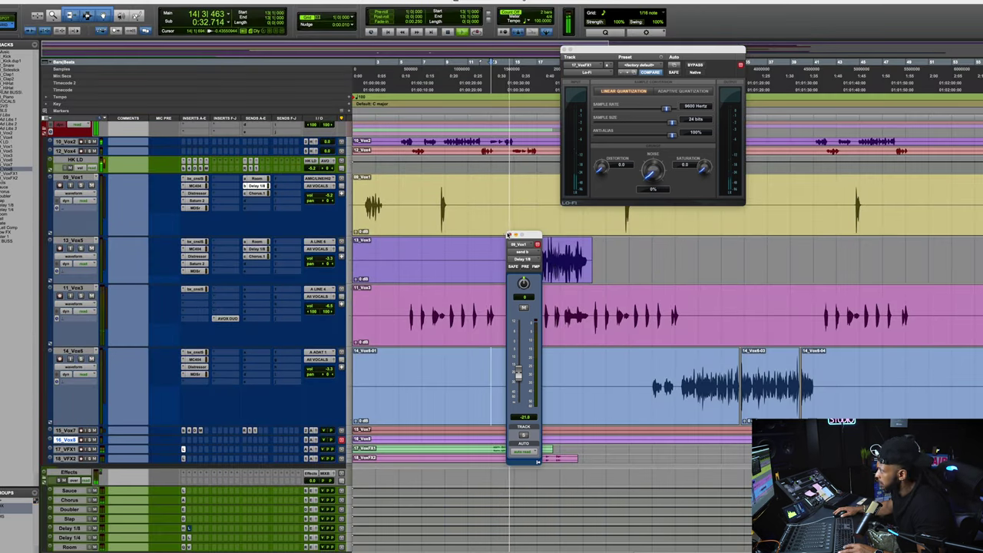
pyautogui.hotkey('ctrl', 'w')
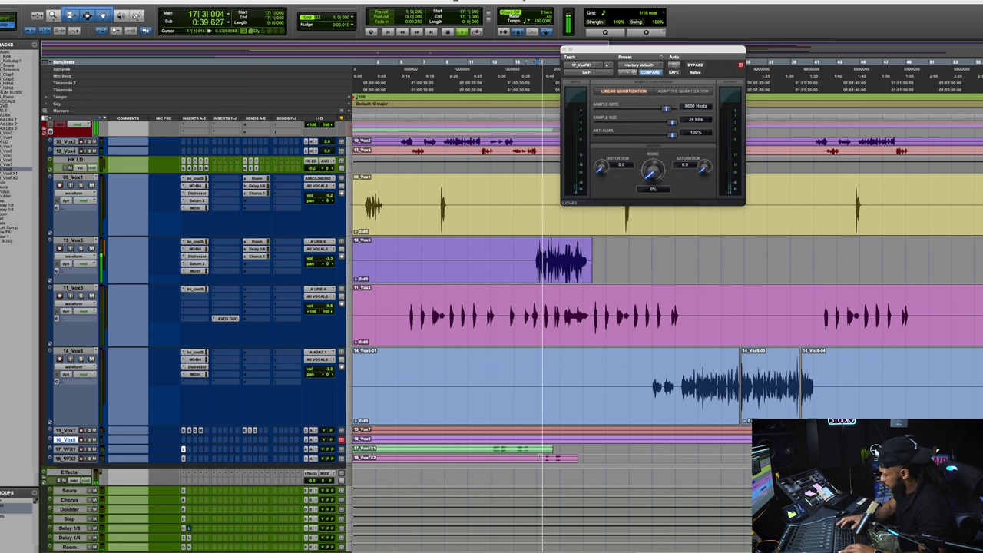
pyautogui.press('space')
pyautogui.hotkey('ctrl', '=')
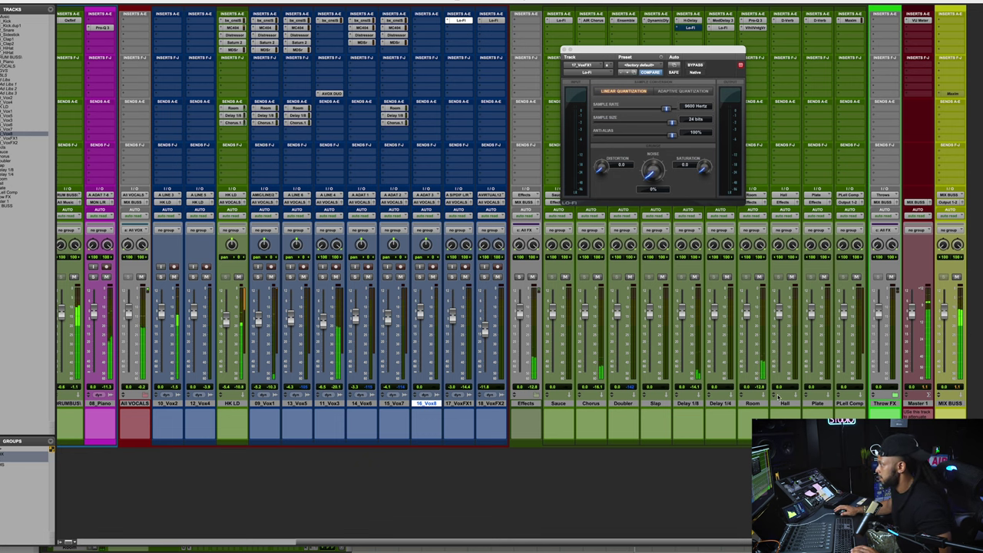
# Step: Add a Plate send on 11_Vox3 and lower the send level to about -7.0 dB while listening
pyautogui.click(825, 404)
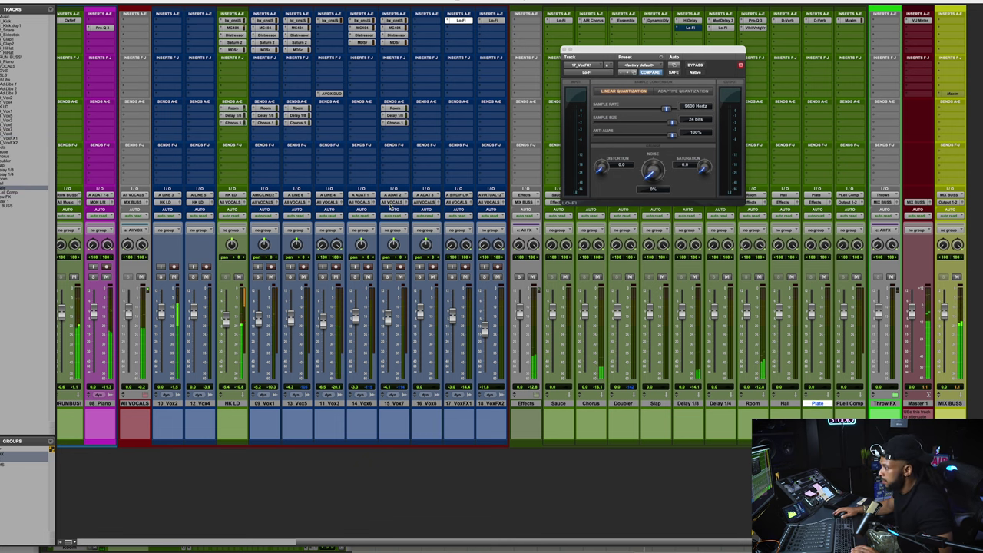
pyautogui.click(341, 112)
pyautogui.write('PLAT')
pyautogui.press('Return')
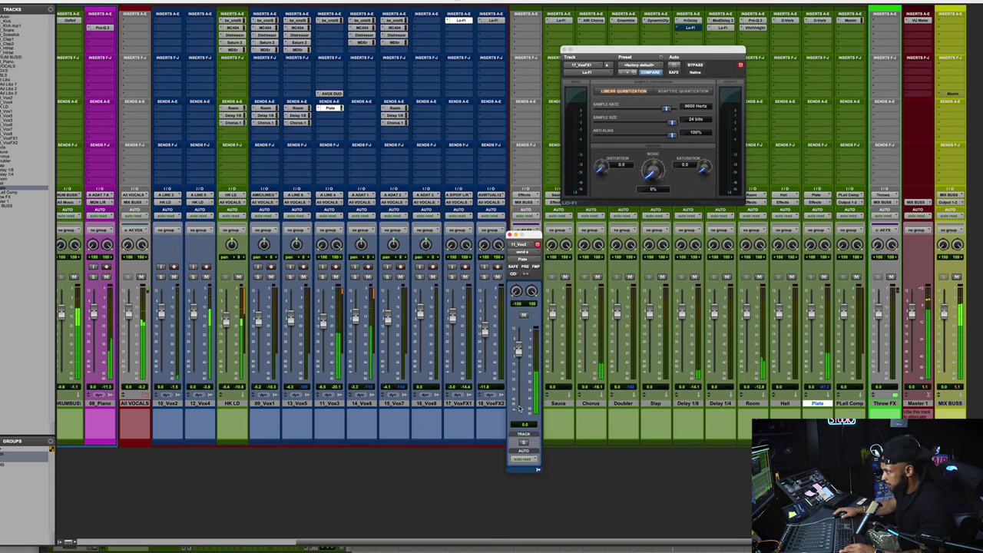
pyautogui.press('super+equal')
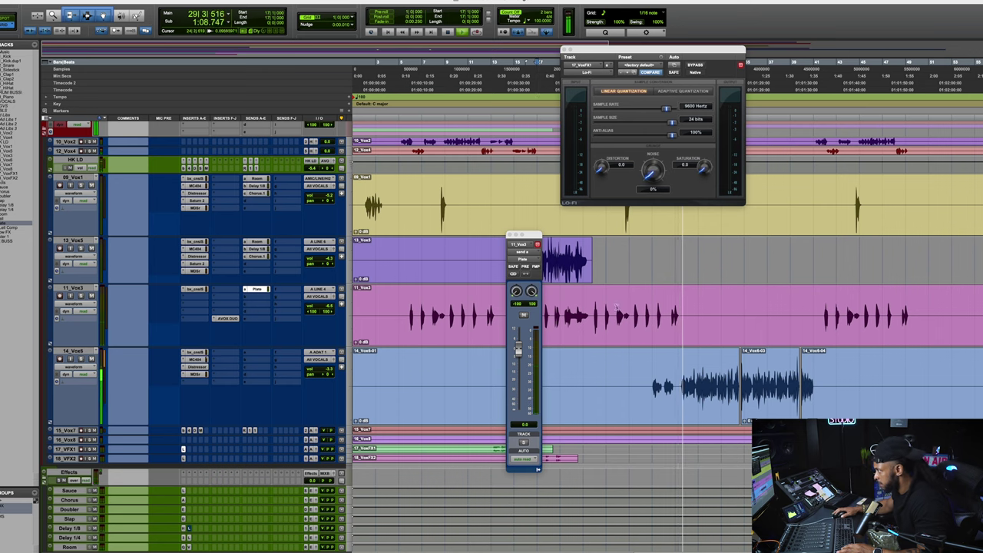
pyautogui.press('super+equal')
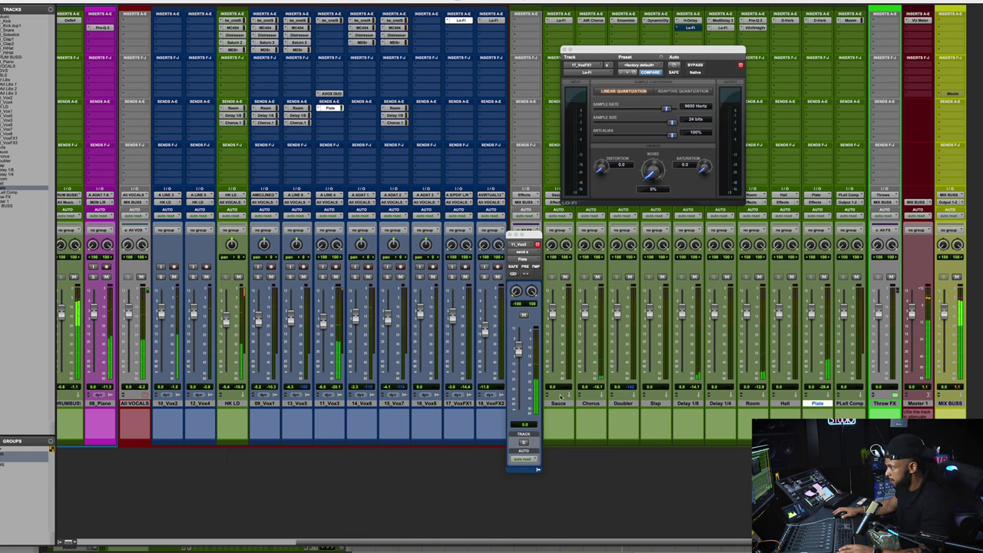
pyautogui.moveTo(519, 350); pyautogui.dragTo(519, 359)
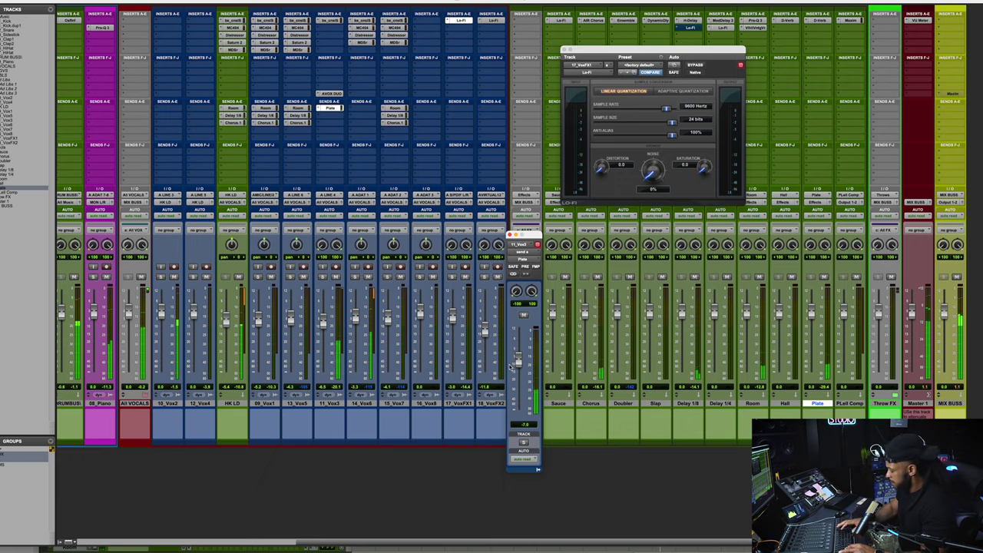
# Step: Display the volume automation on 14_Vox6 and lower the track's fader to about -4.1 dB during playback
pyautogui.press('super+equal')
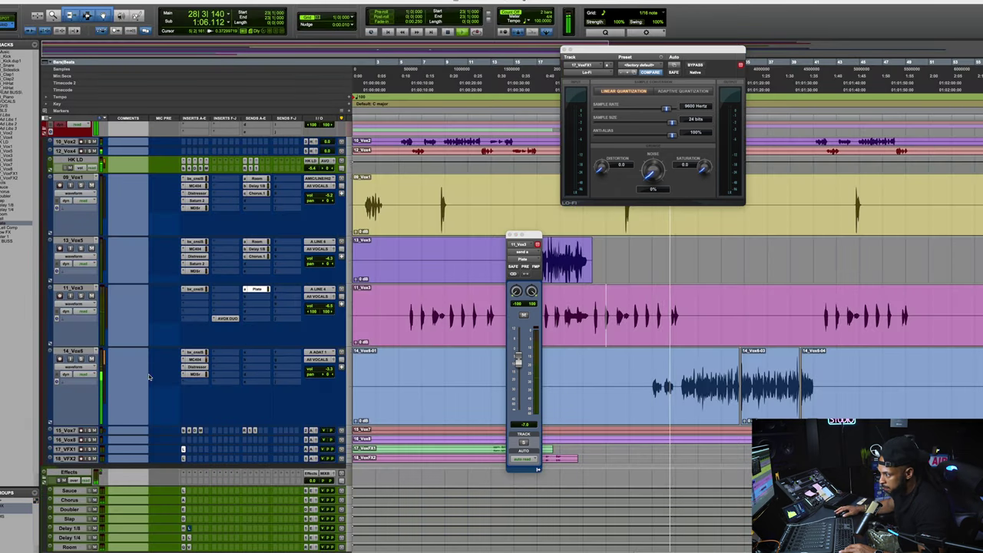
pyautogui.click(66, 368)
pyautogui.click(68, 377)
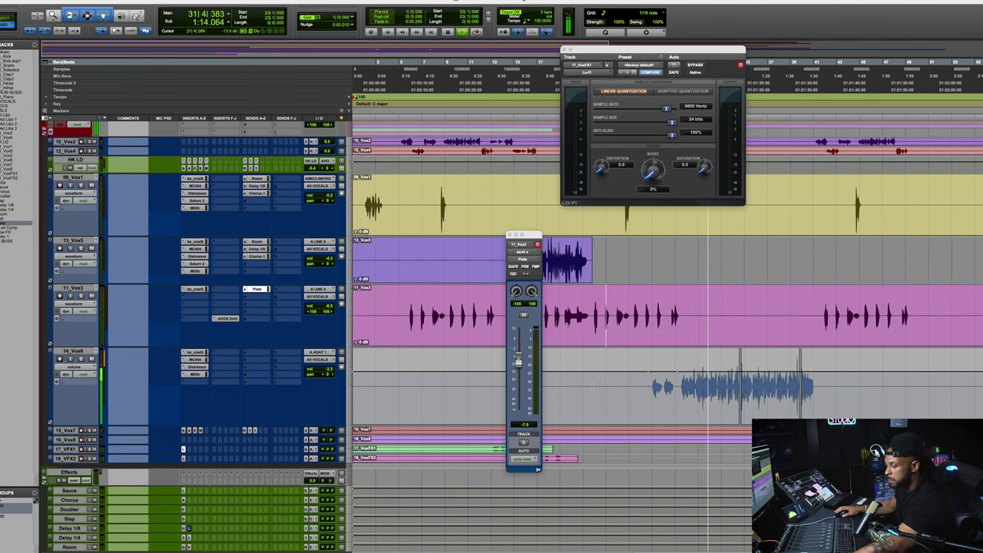
pyautogui.press('super+equal')
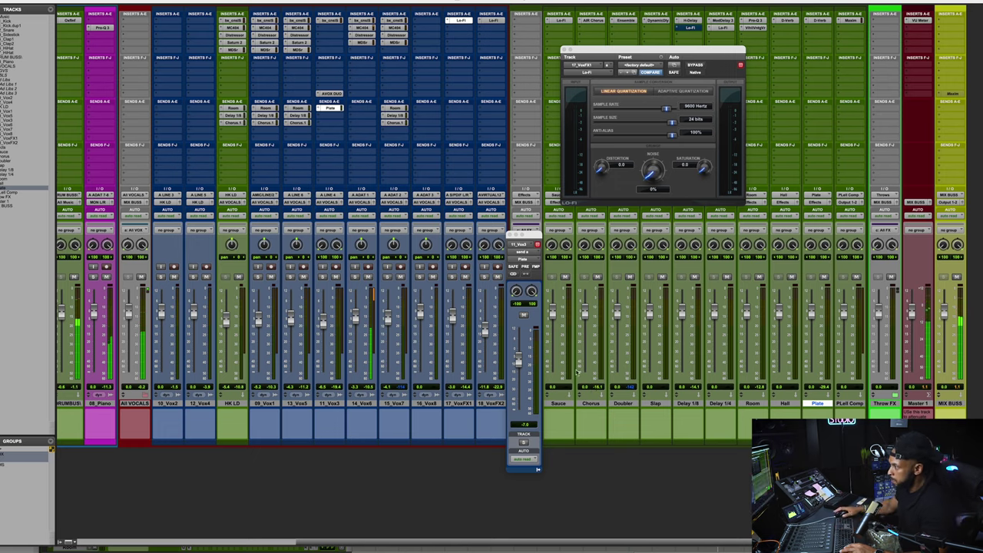
pyautogui.press('super+equal')
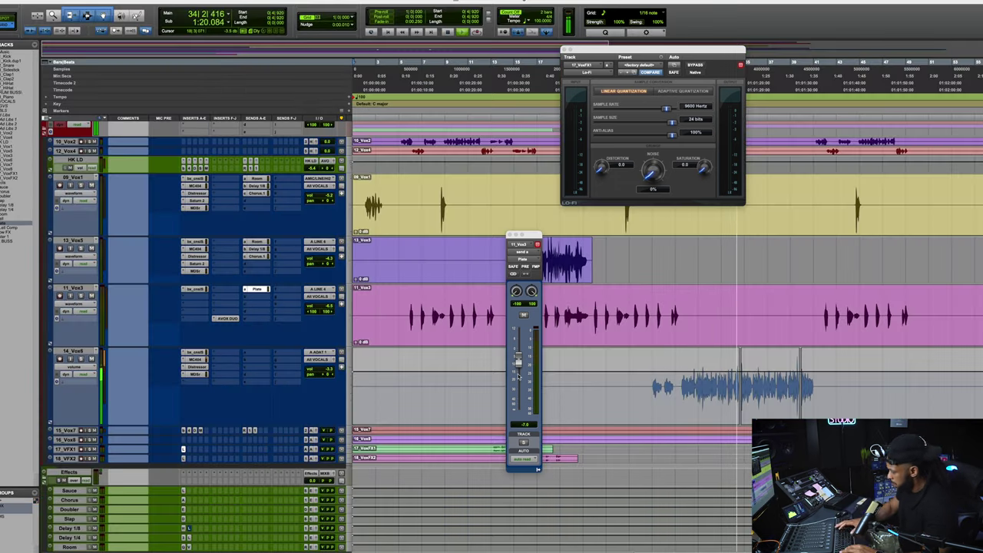
pyautogui.press('super+equal')
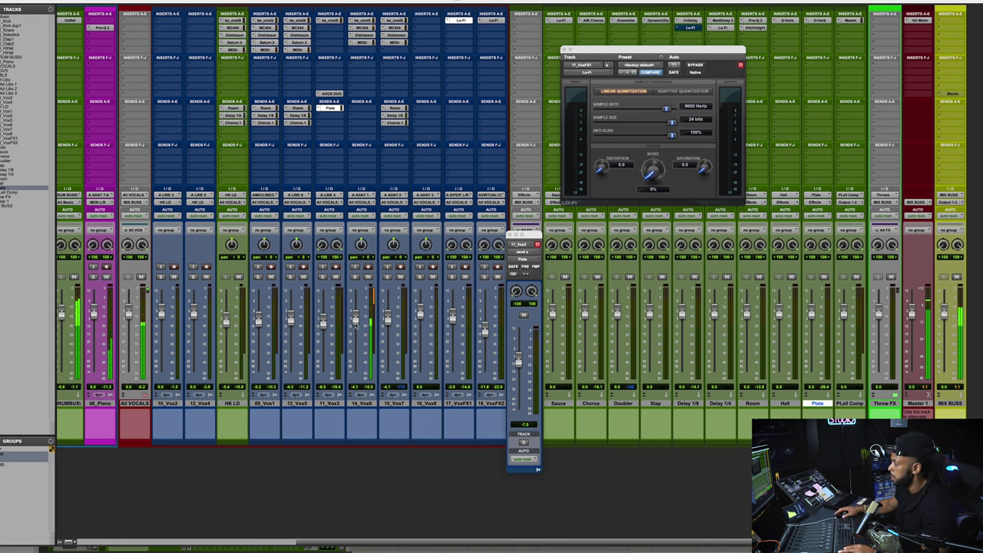
pyautogui.press('super+equal')
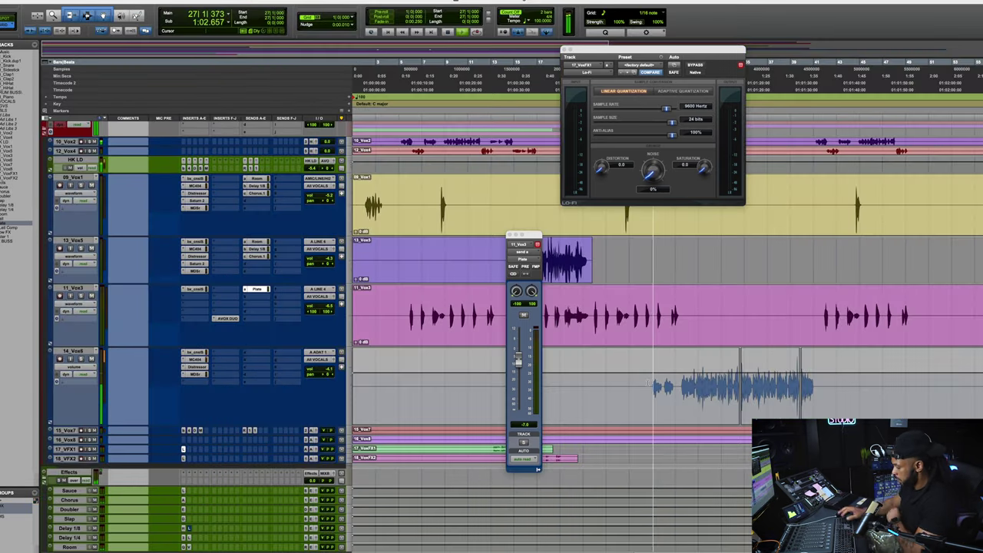
# Step: Dip the 14_Vox6 volume automation to about -7.5 dB across the two short phrases before its main passage, and play it back
pyautogui.press('super+equal')
pyautogui.press('super+equal')
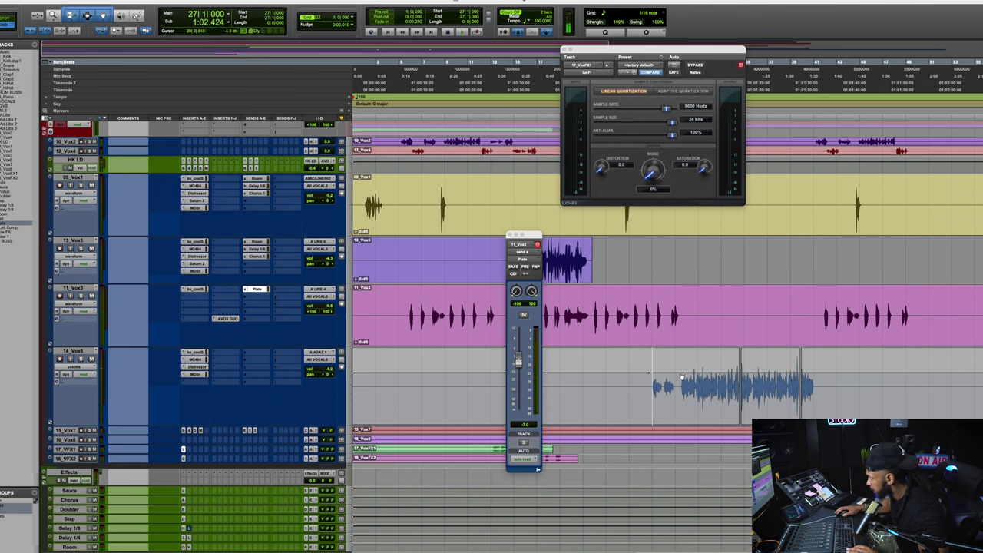
pyautogui.press('space')
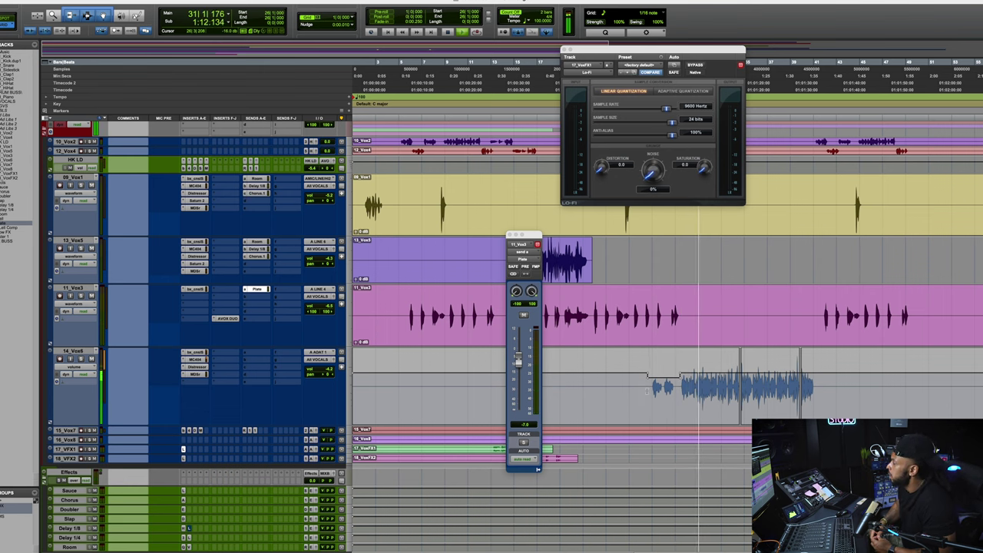
# Step: Close the Plate send and Lo-Fi windows, return 14_Vox6 to waveform view, and stop playback
pyautogui.click(511, 234)
pyautogui.click(562, 48)
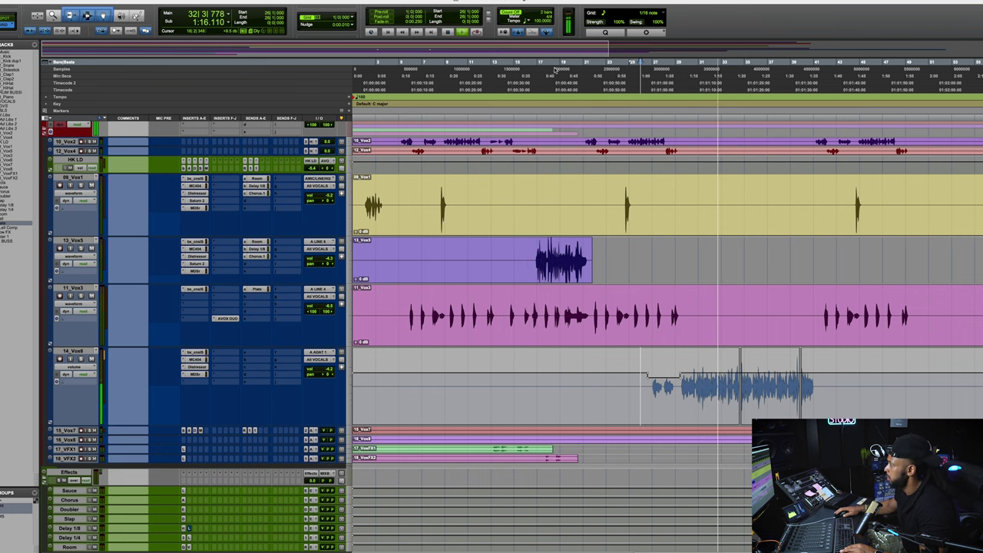
pyautogui.click(73, 367)
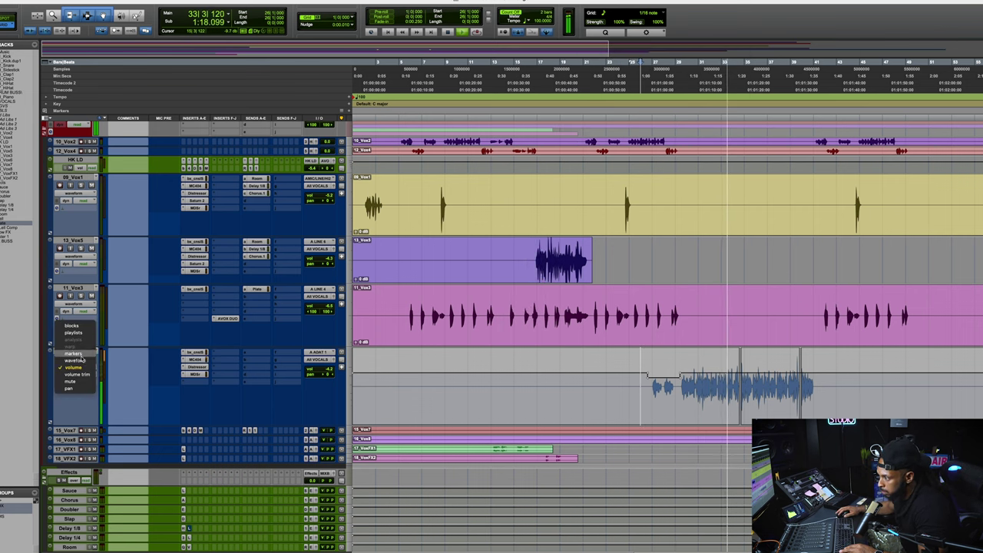
pyautogui.click(74, 360)
pyautogui.press('space')
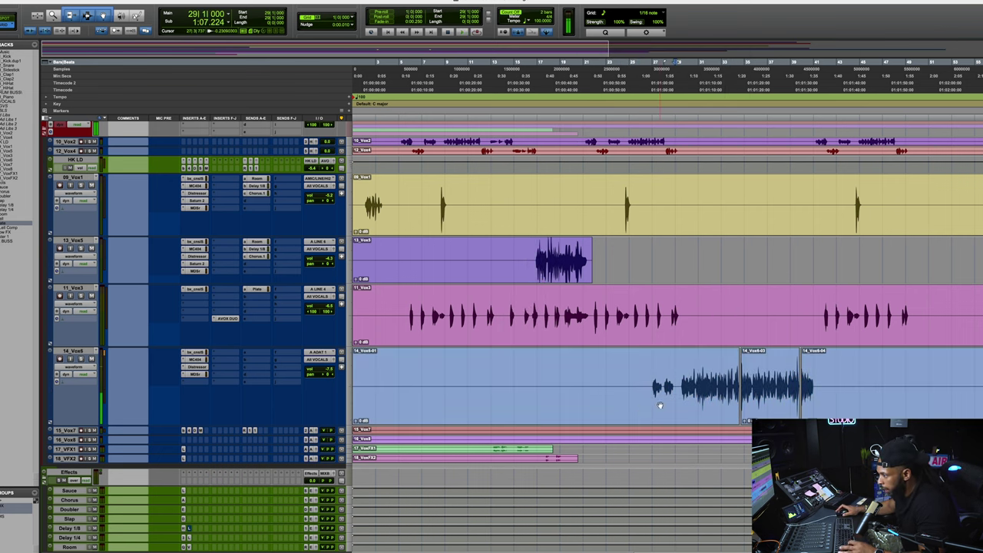
# Step: Move the Throw FX folder track directly below 14_Vox6 and open it to show its effect tracks
pyautogui.scroll(-3, 274, 458)
pyautogui.moveTo(64, 481); pyautogui.dragTo(100, 329)
pyautogui.hotkey('ctrl', 'Down')
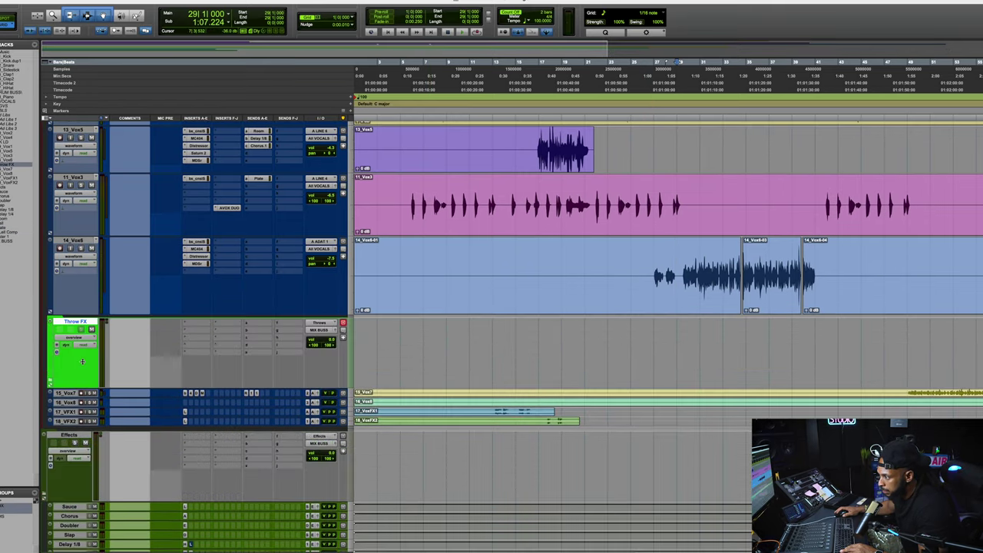
pyautogui.click(50, 374)
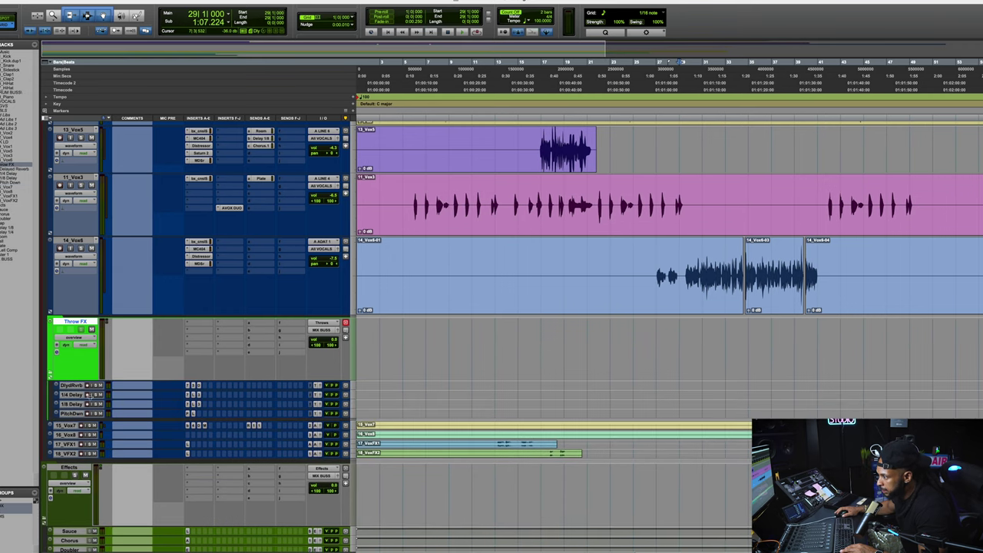
# Step: Enlarge the Delayed Reverb, 1/4 Delay, 1/8 Delay and Pitch Down tracks inside the Throw FX folder
pyautogui.hotkey('ctrl', 'Down')
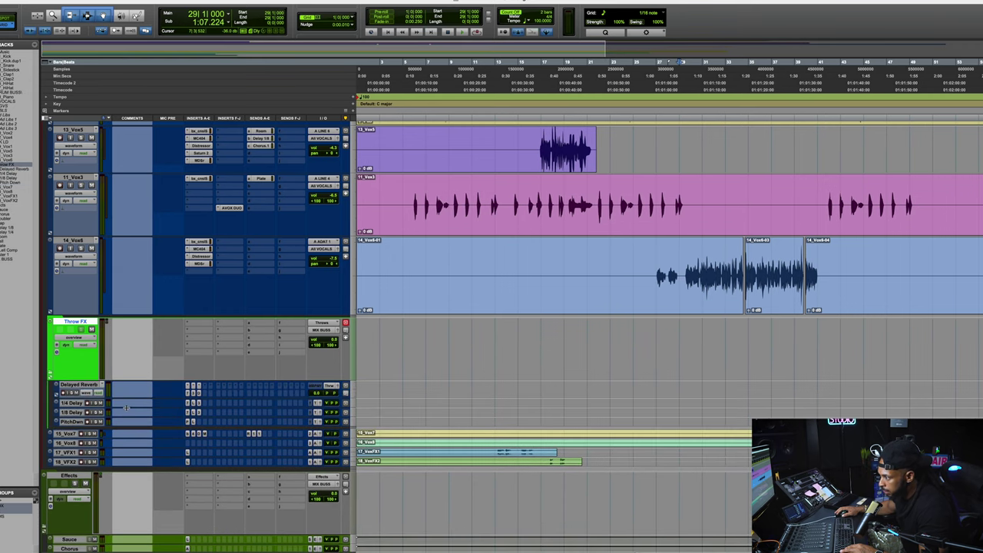
pyautogui.hotkey('ctrl', 'Down')
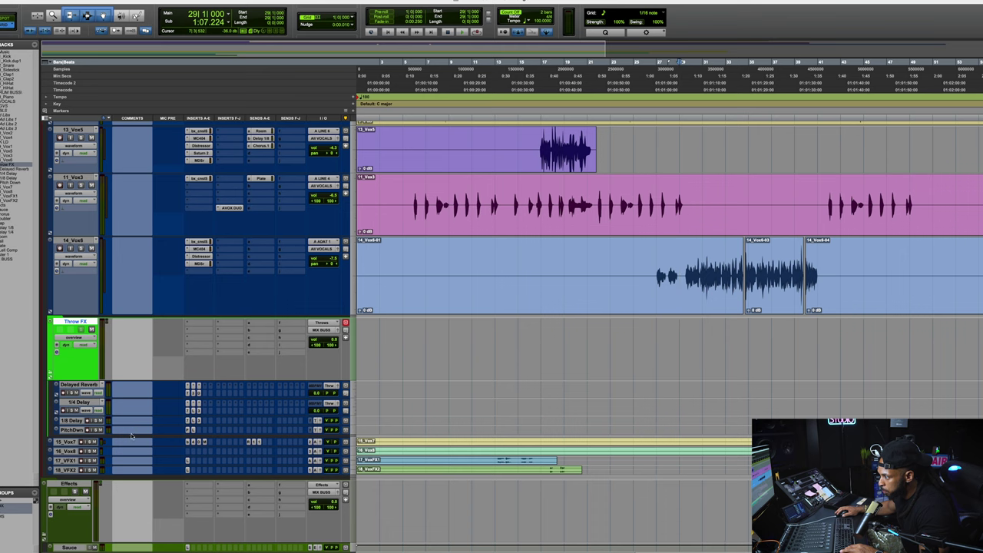
pyautogui.hotkey('ctrl', 'Down')
pyautogui.hotkey('ctrl', 'Down')
pyautogui.hotkey('ctrl', 'Down')
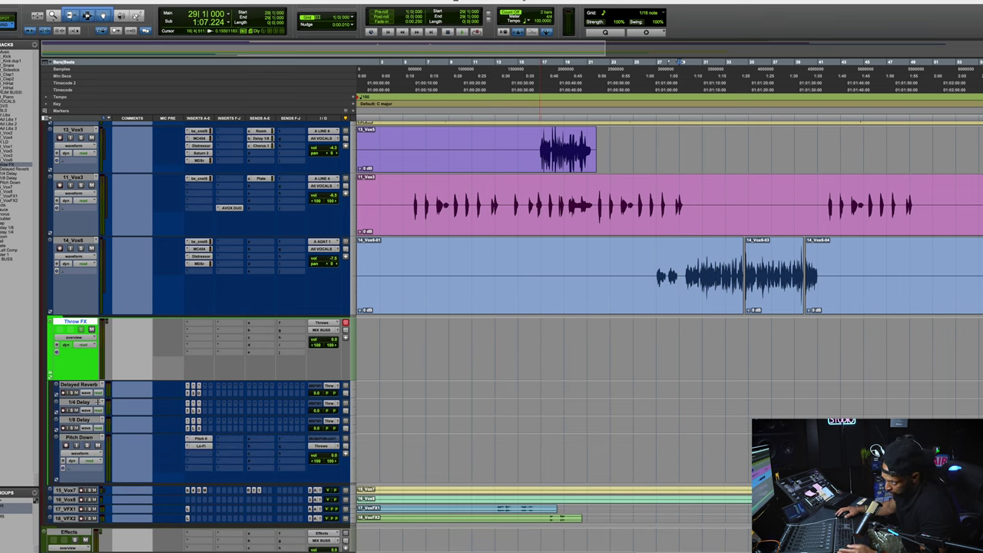
pyautogui.hotkey('ctrl', 'Down')
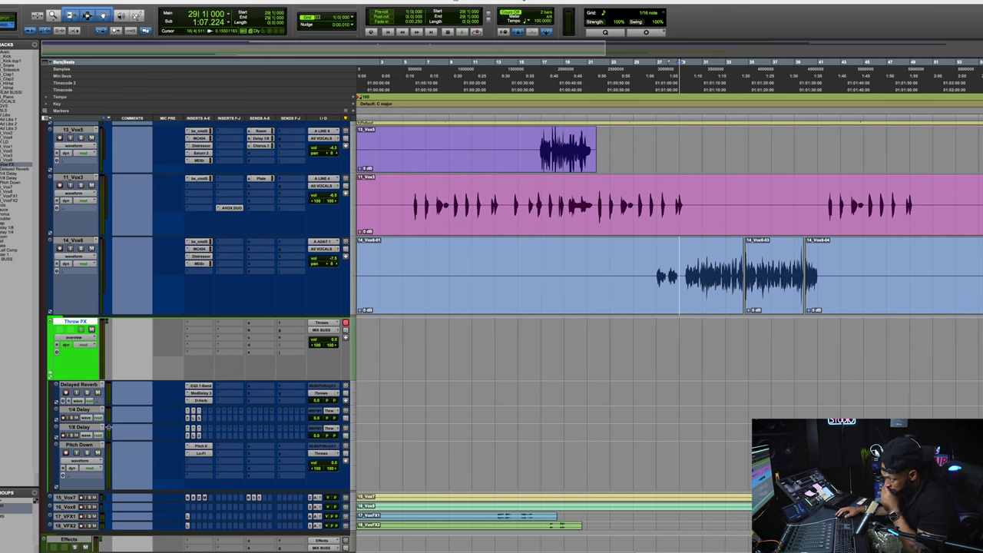
pyautogui.hotkey('ctrl', 'Down')
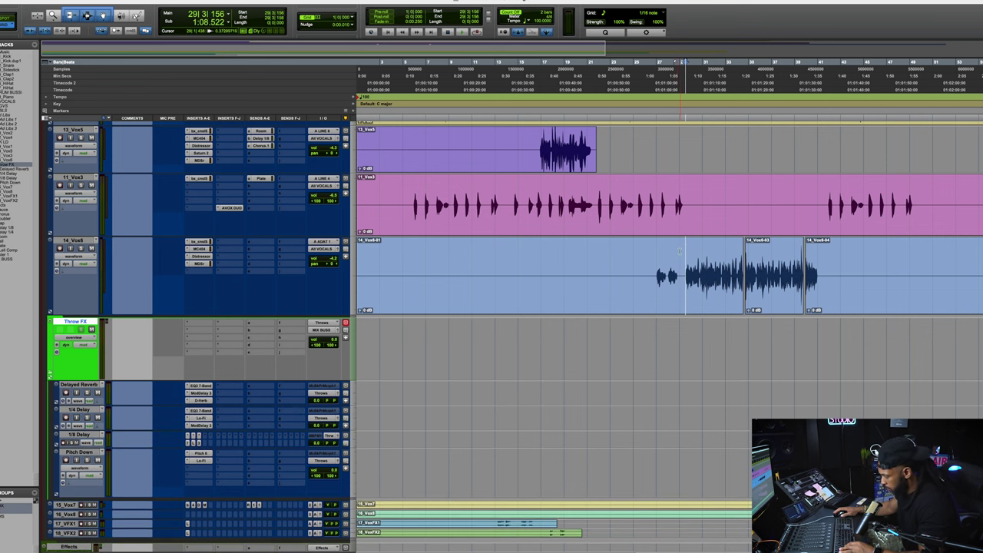
# Step: Find the throw phrase on 14_Vox6 by ear and select it, starting at about 30|2|417 and ending before bar 31
pyautogui.hotkey('ctrl', ']')
pyautogui.hotkey('ctrl', ']')
pyautogui.press('space')
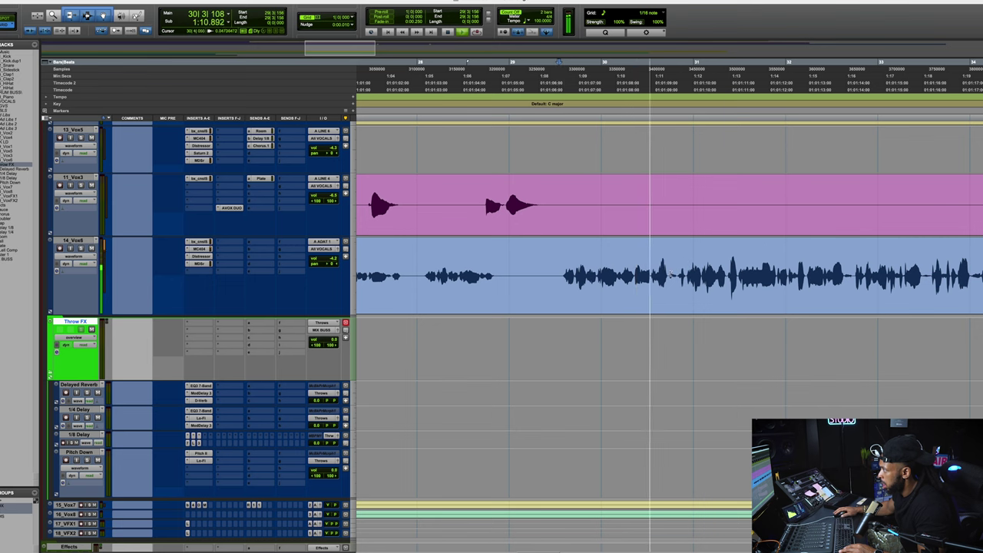
pyautogui.click(636, 267)
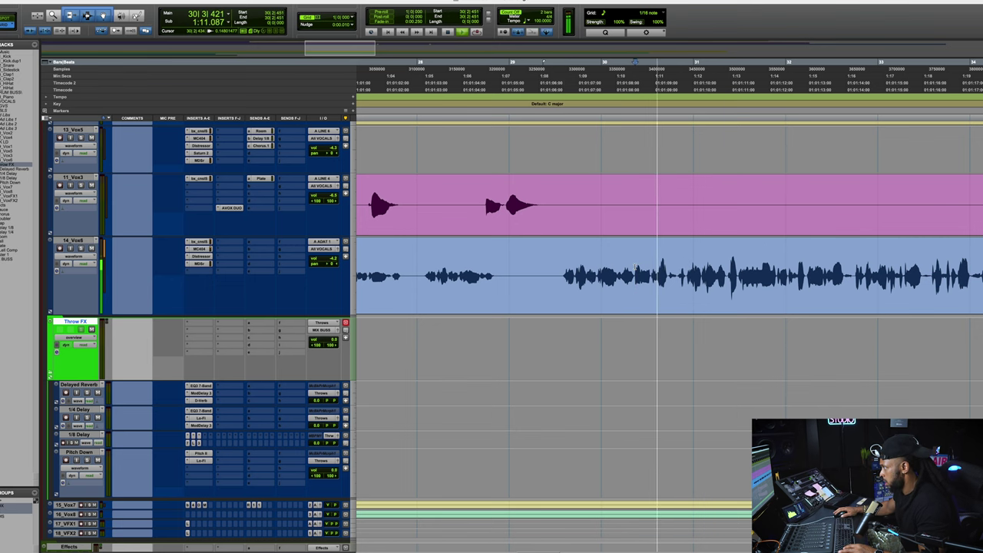
pyautogui.moveTo(636, 267); pyautogui.dragTo(666, 284)
pyautogui.click(665, 284)
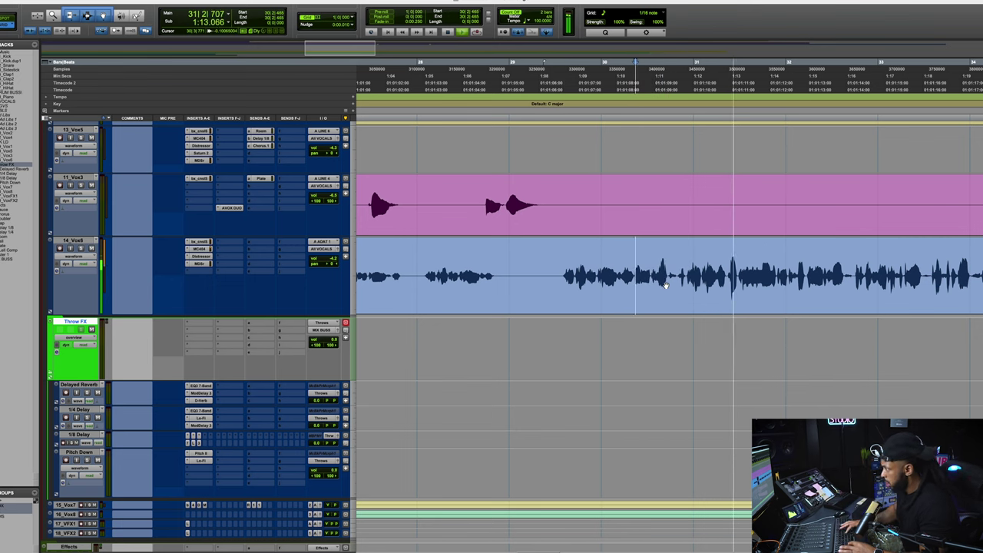
pyautogui.click(638, 284)
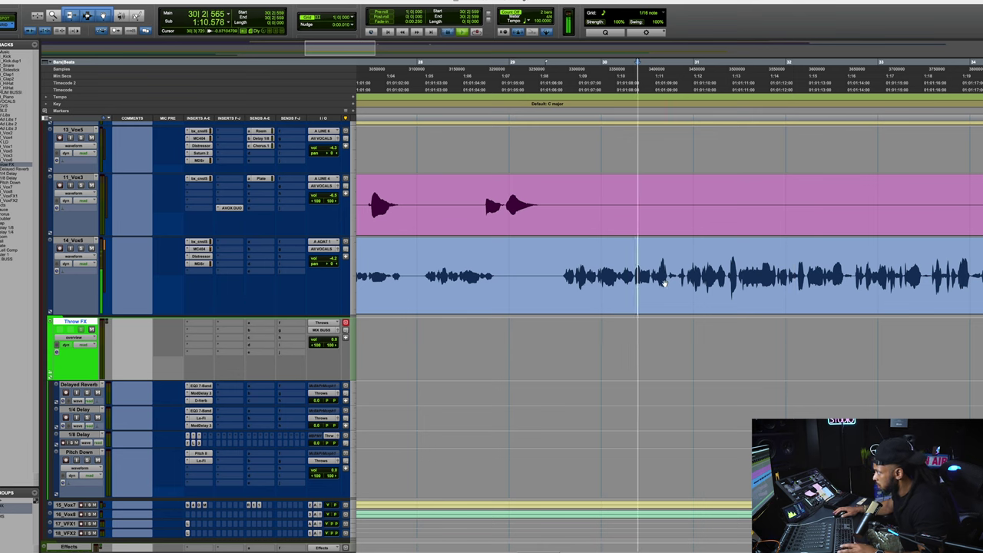
pyautogui.moveTo(636, 283); pyautogui.dragTo(649, 283)
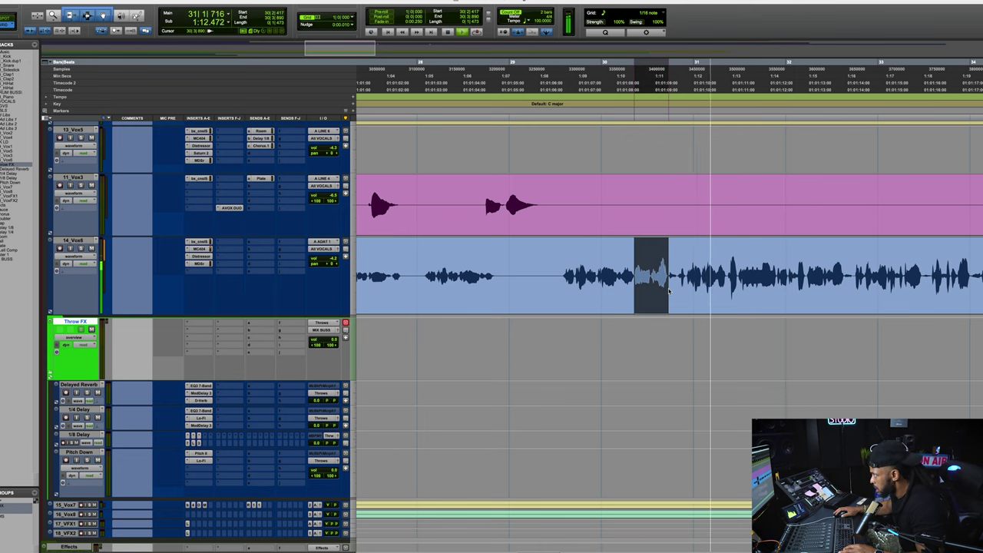
# Step: Copy the selected 14_Vox6 phrase onto the 1/4 Delay track at the same position and play it back
pyautogui.scroll(-2, 665, 290)
pyautogui.press('space')
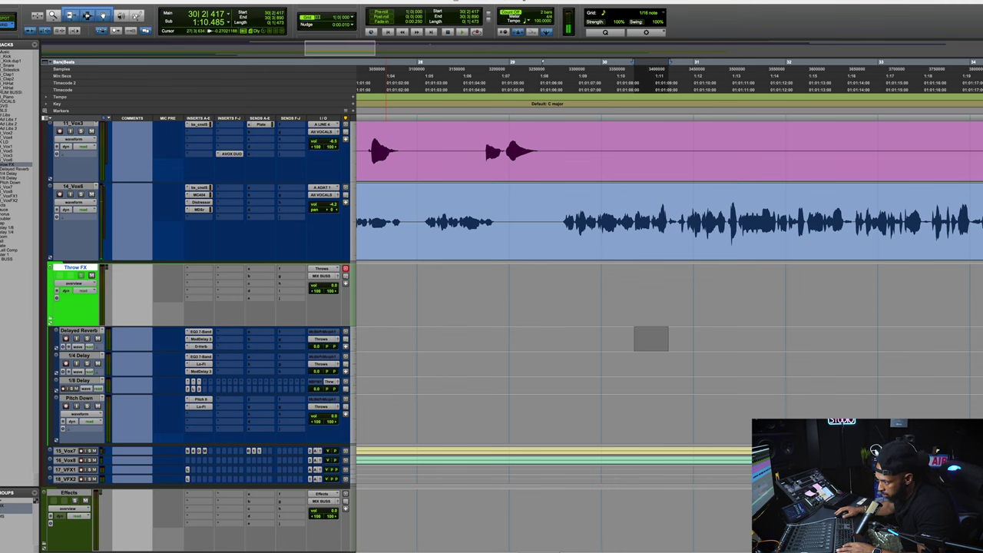
pyautogui.press('space')
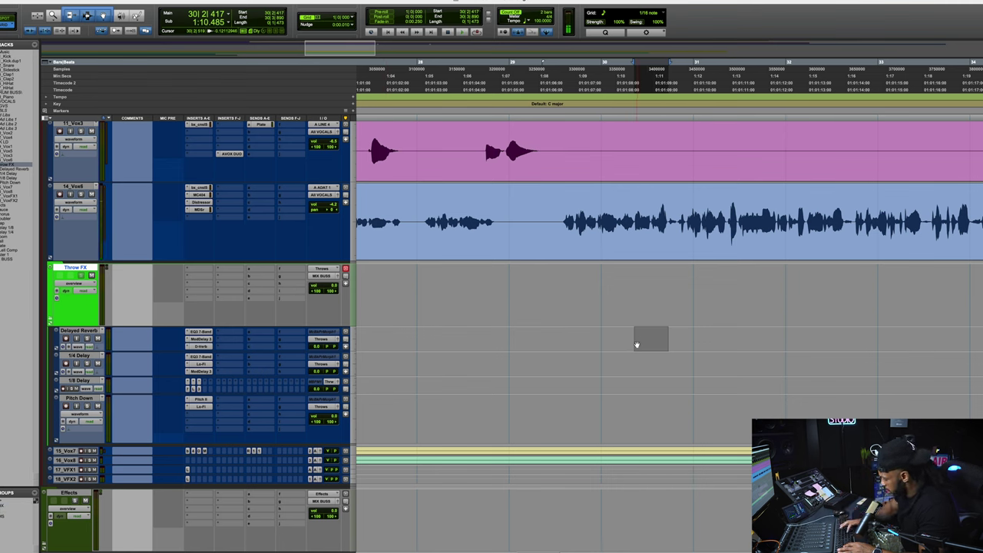
pyautogui.press(';')
pyautogui.hotkey('ctrl', 'v')
pyautogui.press('space')
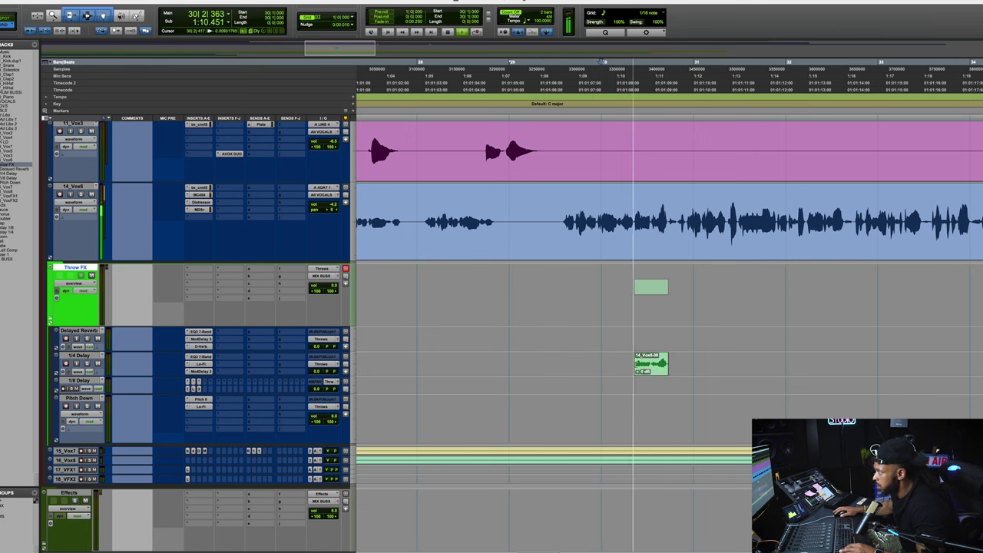
# Step: Enlarge the 1/4 Delay track, switch it to volume view, and play the copied phrase
pyautogui.click(271, 376)
pyautogui.click(241, 390)
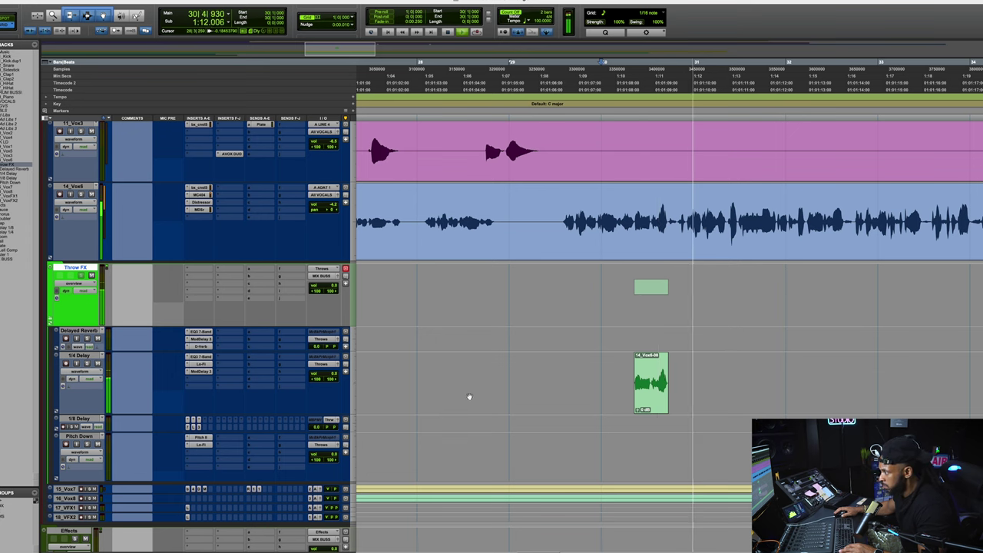
pyautogui.click(99, 371)
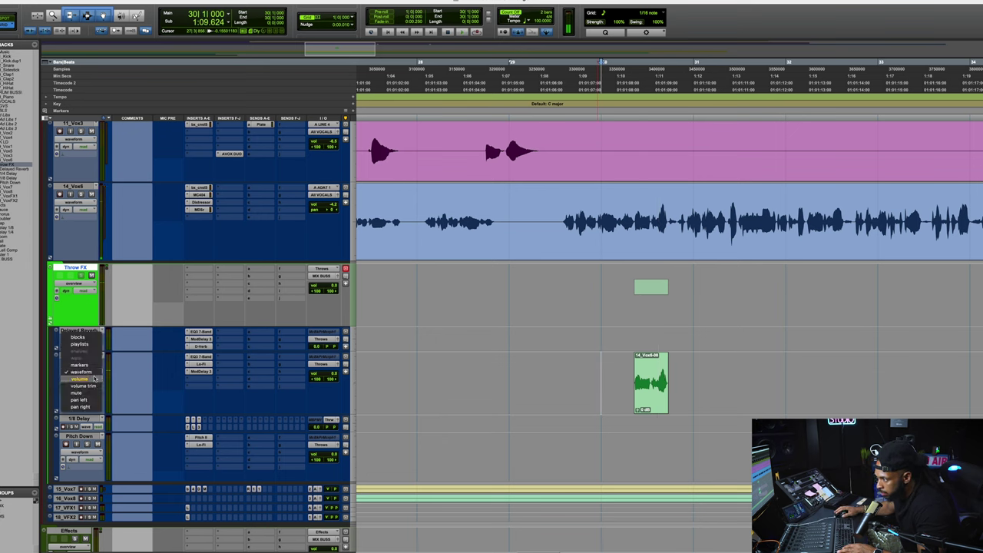
pyautogui.click(94, 380)
pyautogui.doubleClick(617, 383)
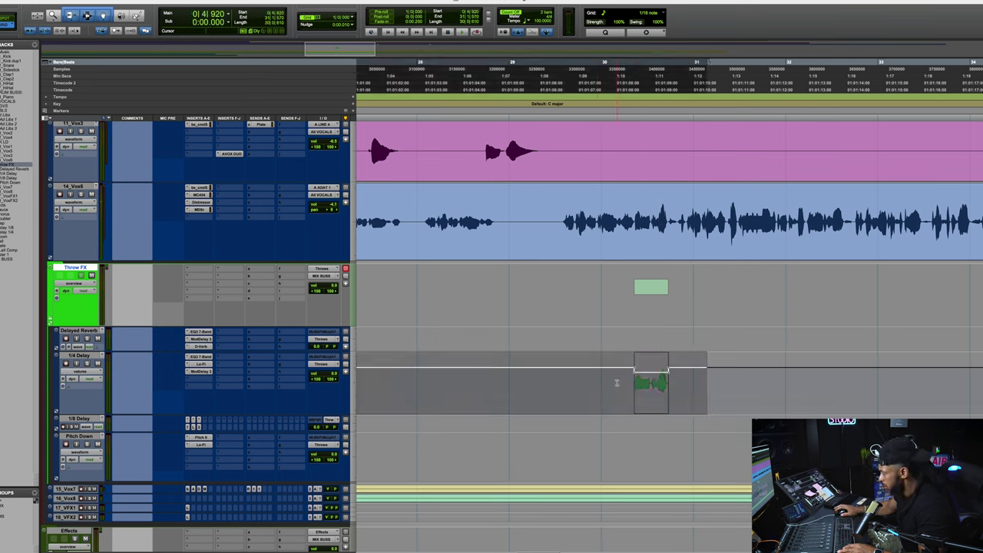
pyautogui.click(617, 383)
pyautogui.press('space')
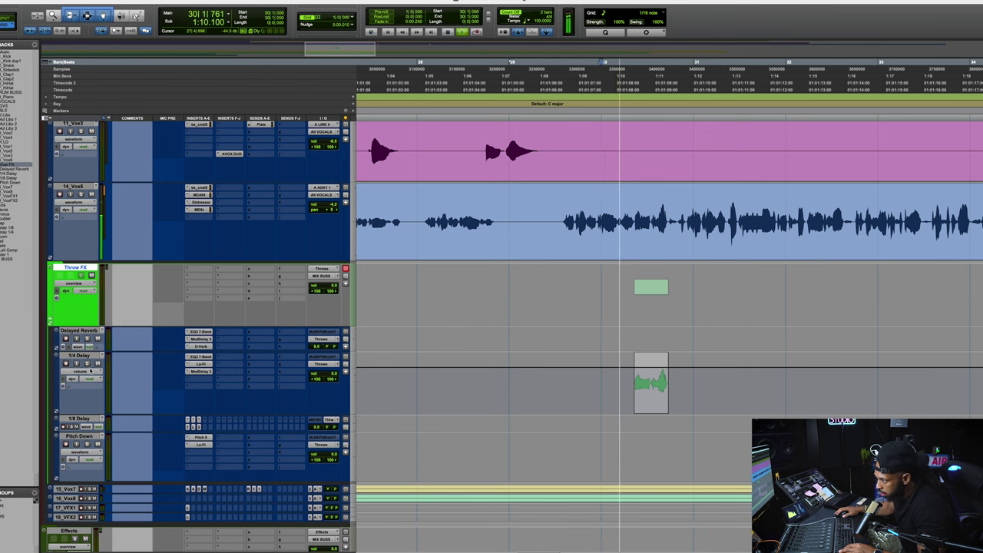
# Step: Lower the 1/4 Delay track's volume to about -6 dB while playing the copied throw phrase
pyautogui.press('space')
pyautogui.click(328, 374)
pyautogui.press('space')
pyautogui.moveTo(328, 375); pyautogui.dragTo(328, 380)
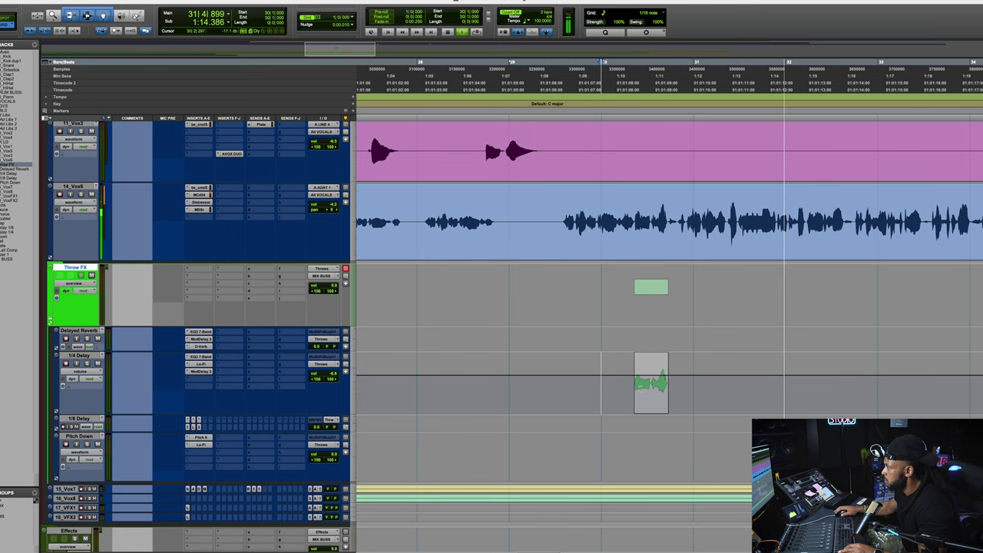
# Step: Copy the short 14_Vox6 phrase just before bar 34 onto the Delayed Reverb track at the same position and play it
pyautogui.press('r')
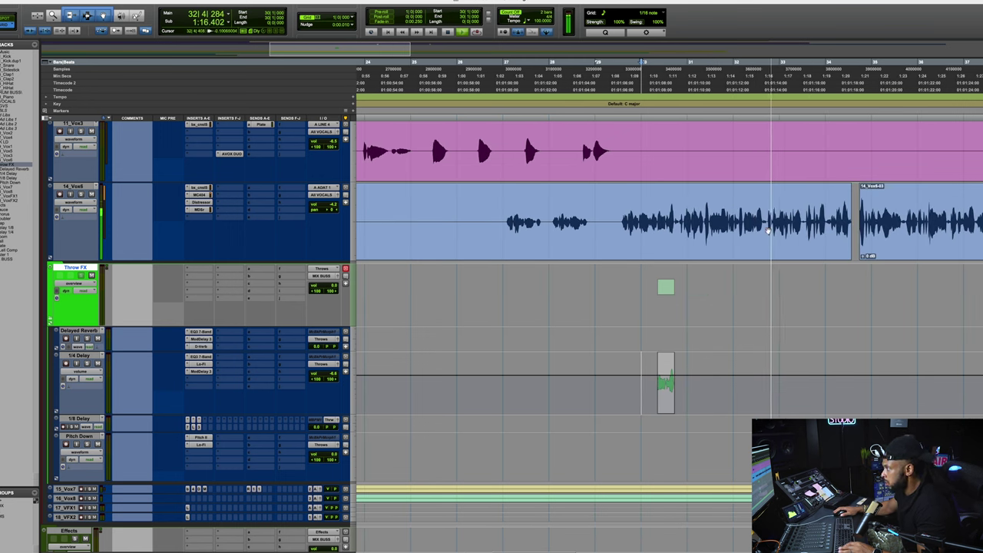
pyautogui.hscroll(1, 755, 205)
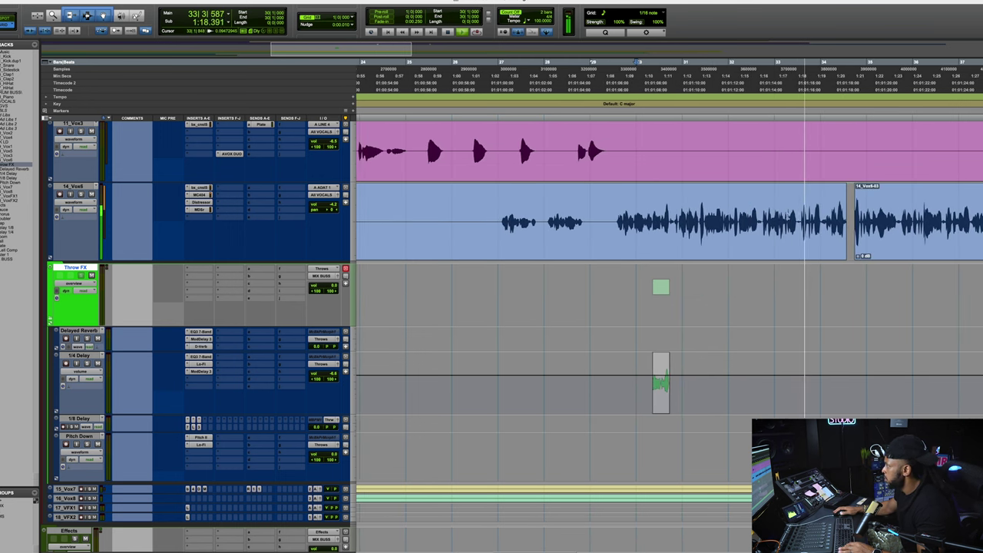
pyautogui.moveTo(799, 230); pyautogui.dragTo(823, 240)
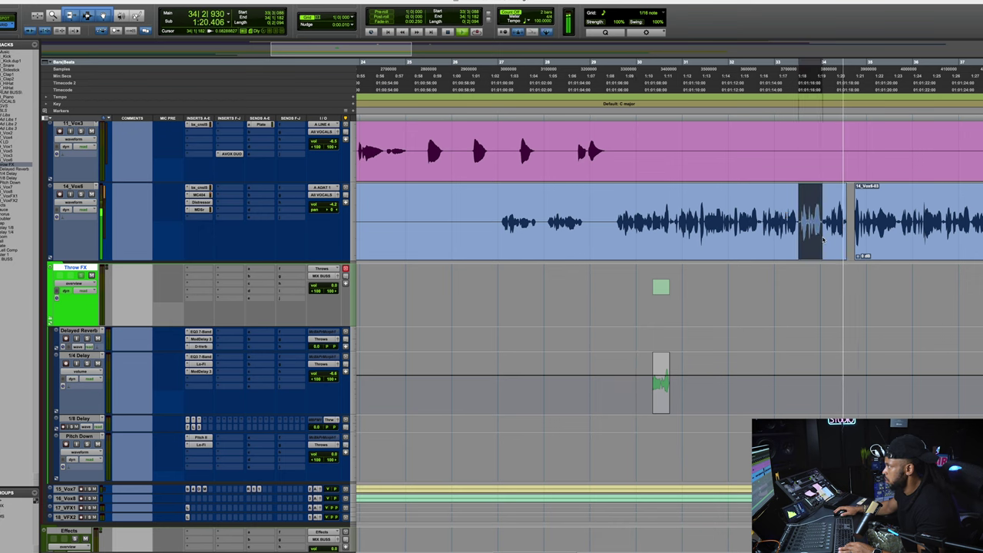
pyautogui.press(';')
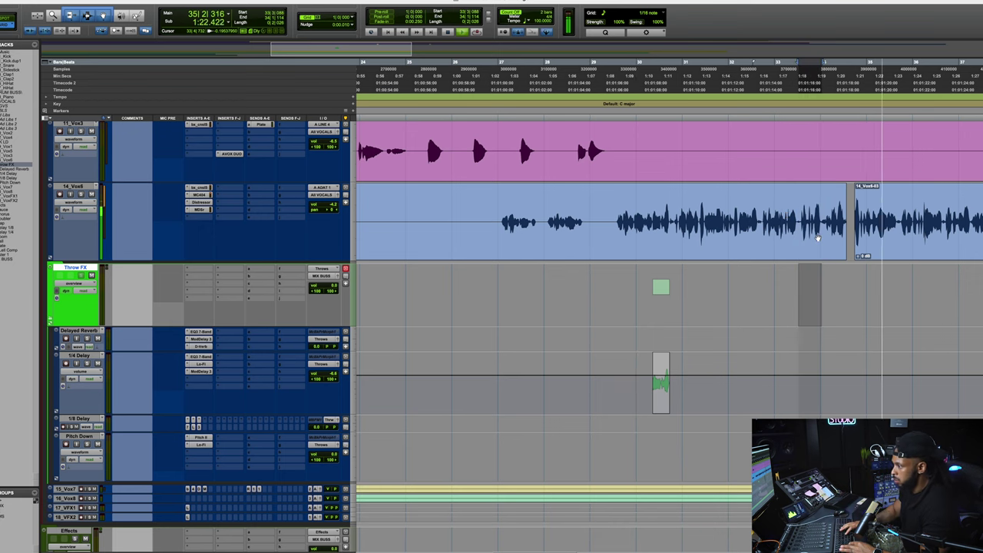
pyautogui.hotkey('ctrl', 'v')
pyautogui.press('space')
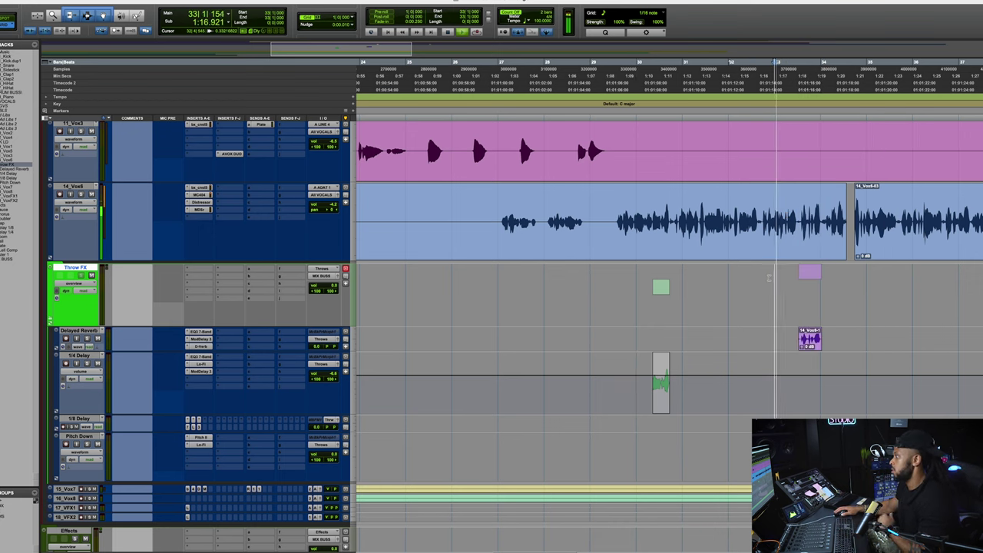
pyautogui.press('space')
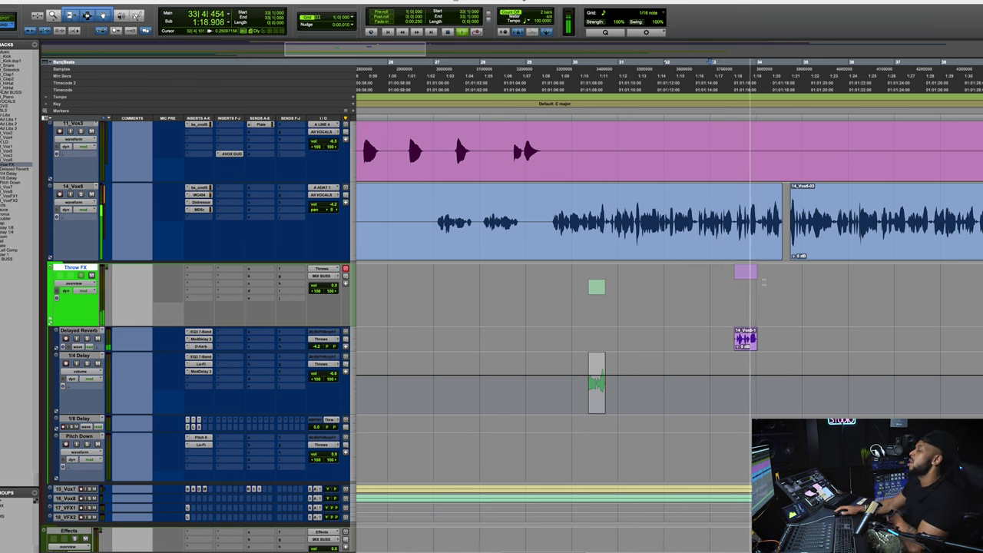
# Step: Move the copied phrase before bar 34 from the Delayed Reverb track to the 1/4 Delay track and listen to it
pyautogui.click(744, 346)
pyautogui.moveTo(745, 353); pyautogui.dragTo(745, 384)
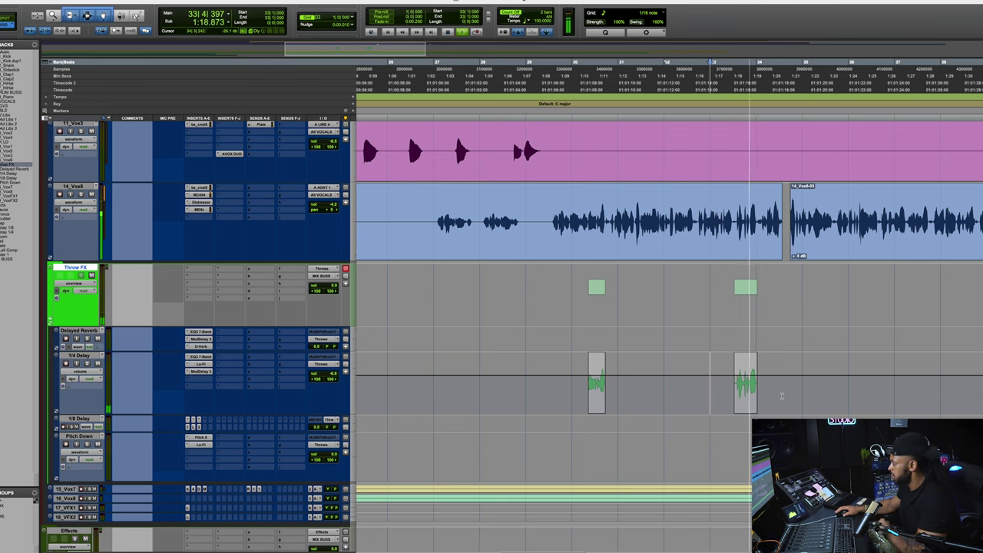
pyautogui.hscroll(2, 779, 396)
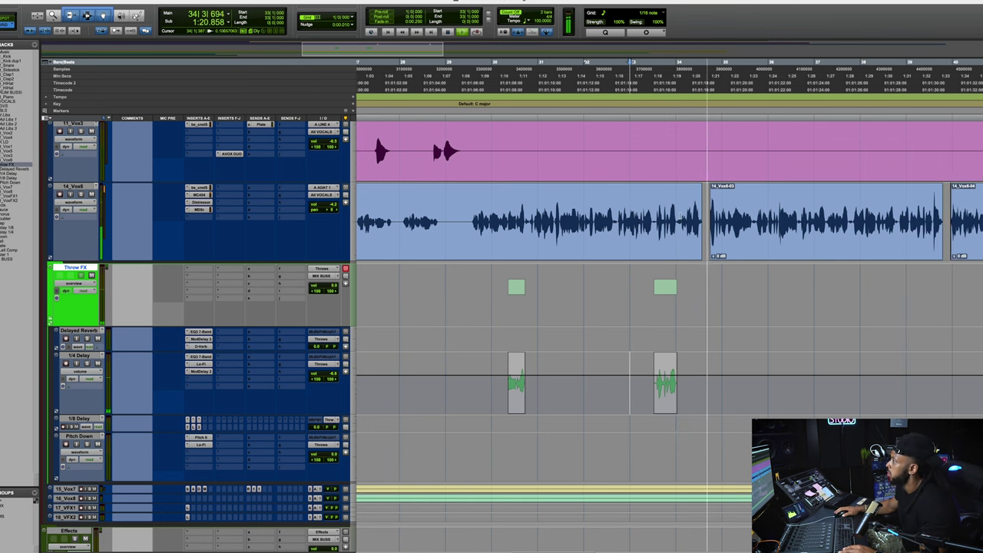
# Step: Switch the 1/4 Delay track to waveform view and extend the second throw clip past bar 34 to the end of its phrase
pyautogui.click(79, 371)
pyautogui.click(77, 365)
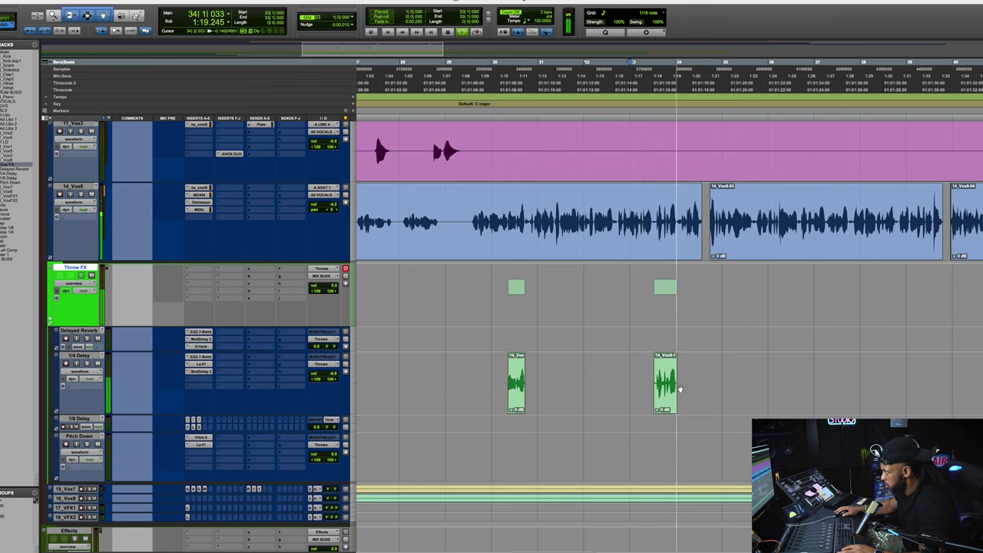
pyautogui.moveTo(676, 381); pyautogui.dragTo(704, 382)
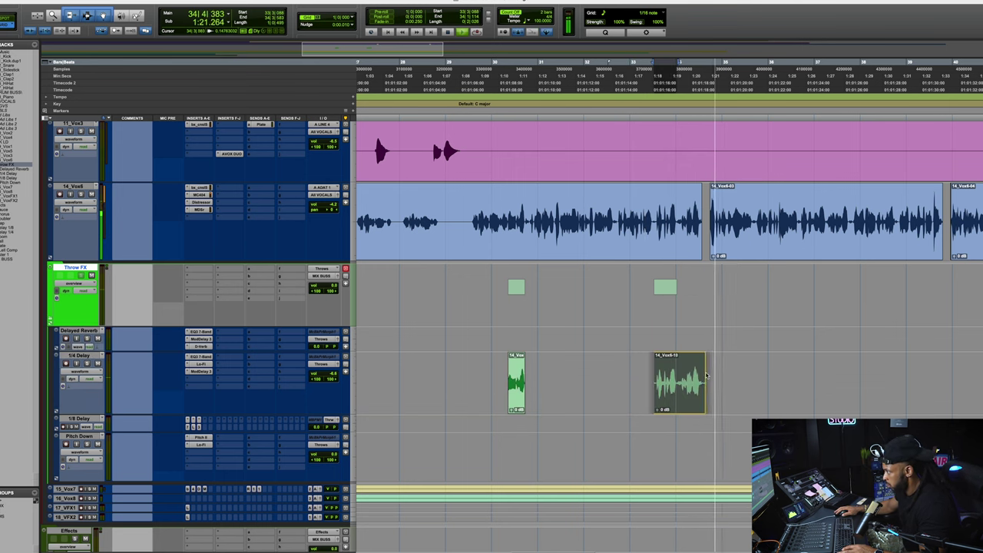
pyautogui.click(656, 358)
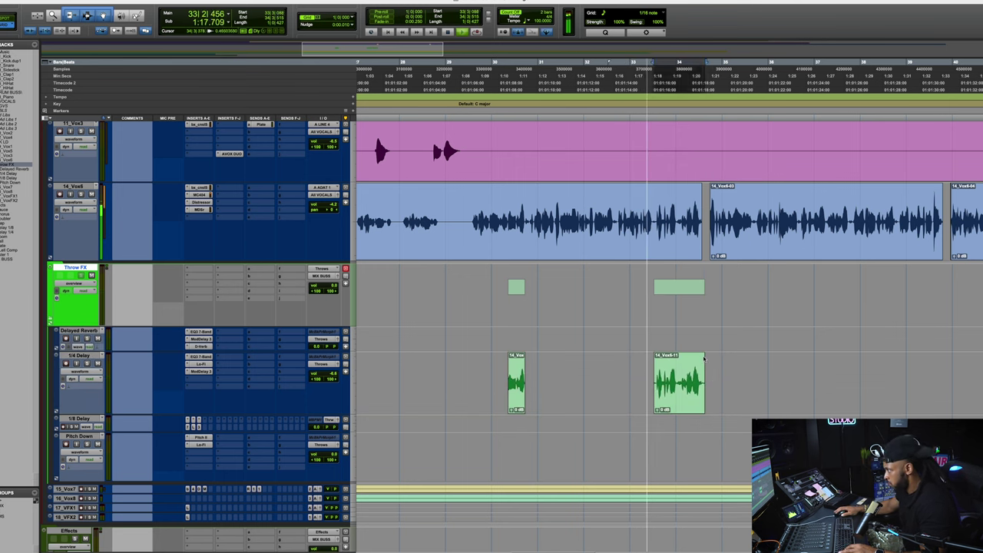
pyautogui.click(643, 364)
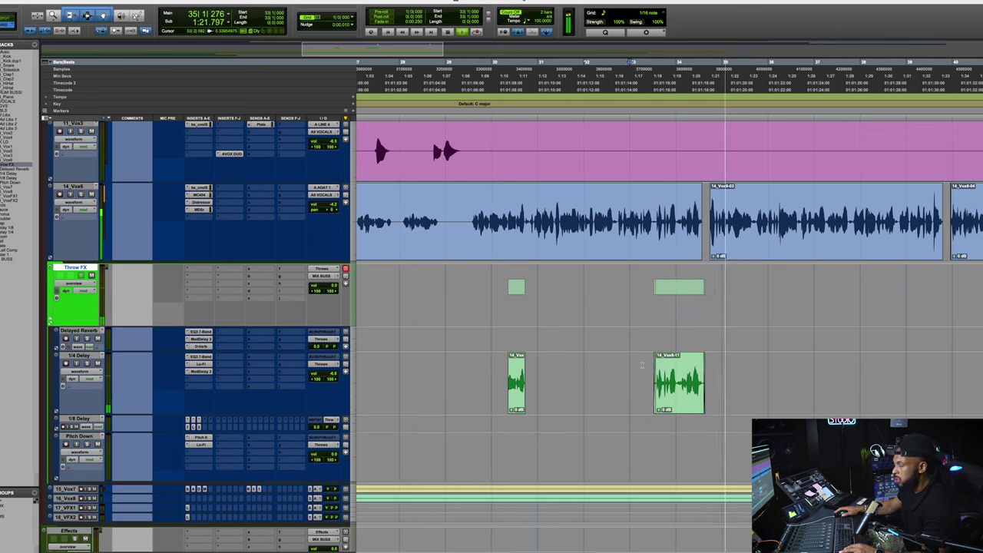
# Step: Play the throws from bar 30, lower the 1/4 Delay track to -7.9 dB, and open its Lo-Fi insert
pyautogui.press('r')
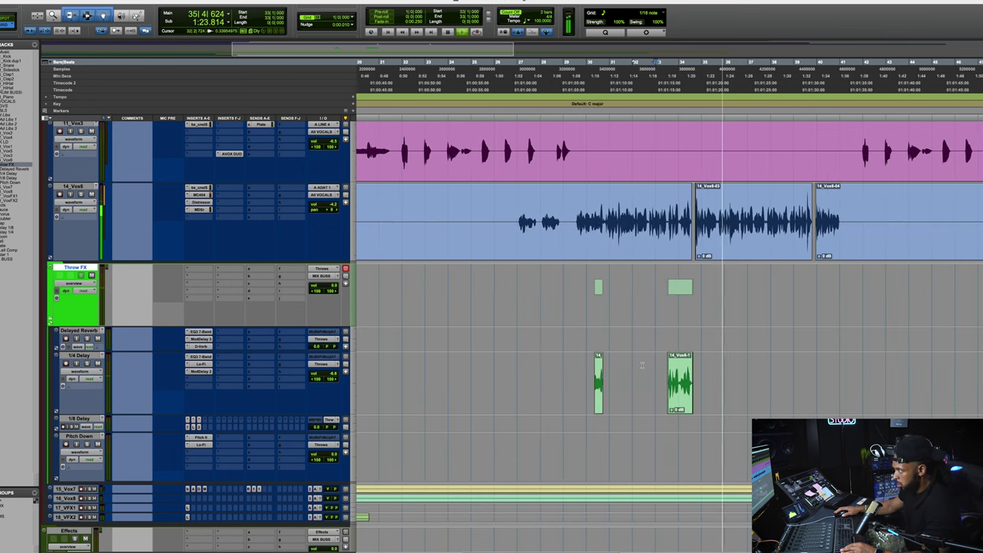
pyautogui.click(584, 372)
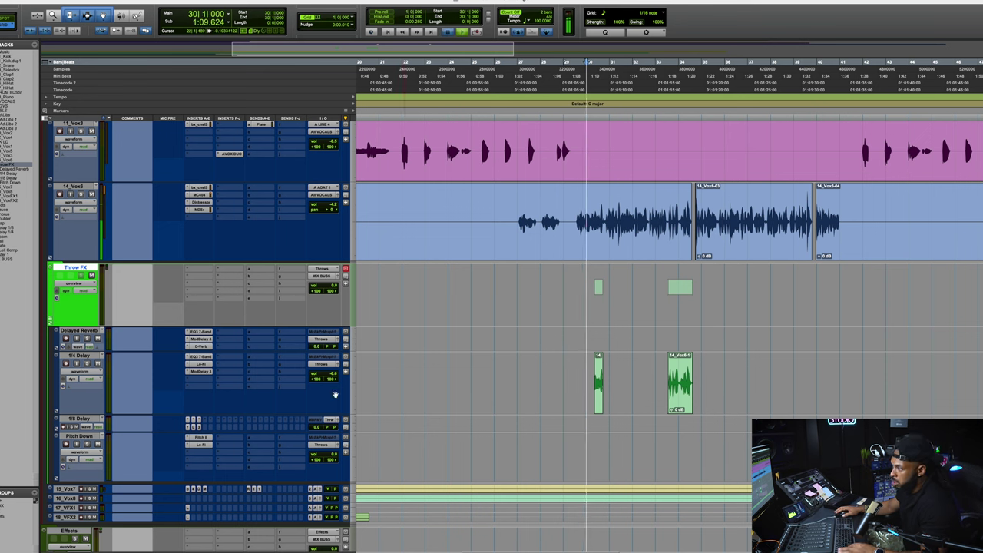
pyautogui.click(199, 365)
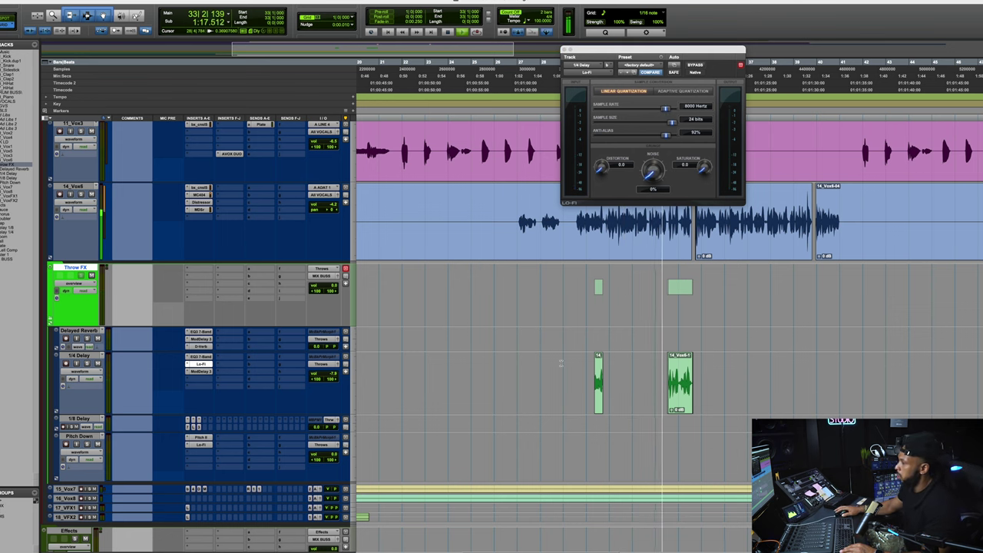
# Step: Add Room and Chorus 1 sends to 14_Vox6 in the mixer, with the Chorus 1 send at about -19.8 dB
pyautogui.scroll(1, 279, 219)
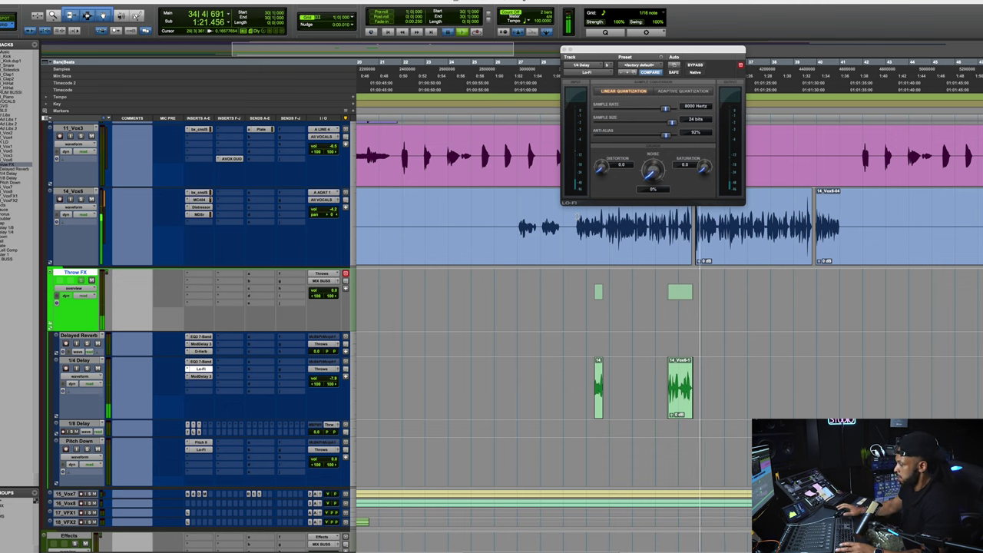
pyautogui.press('super+equal')
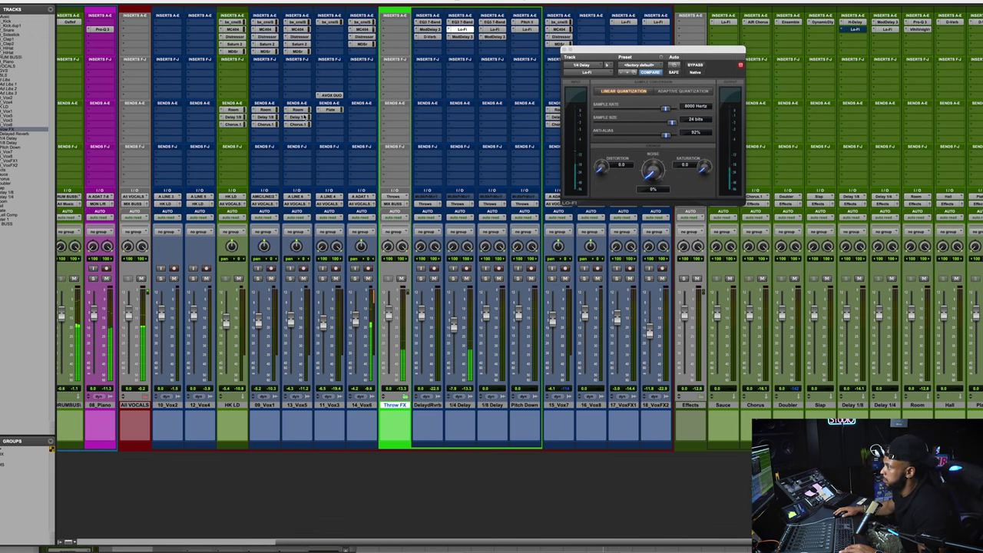
pyautogui.click(367, 110)
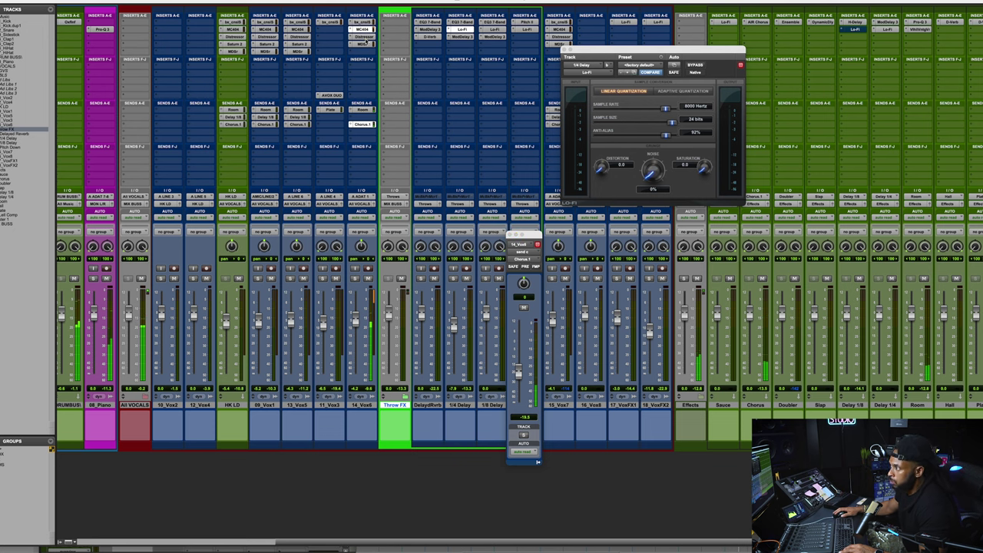
# Step: Check the Distressor and Massey DeEsser settings on 14_Vox6 during playback, and close the plug-in and send windows
pyautogui.click(363, 36)
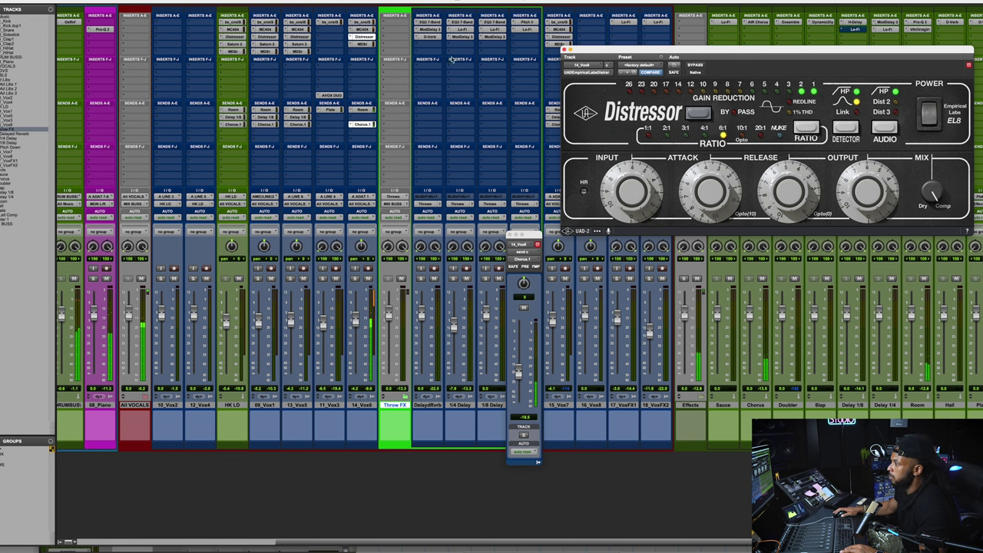
pyautogui.click(361, 45)
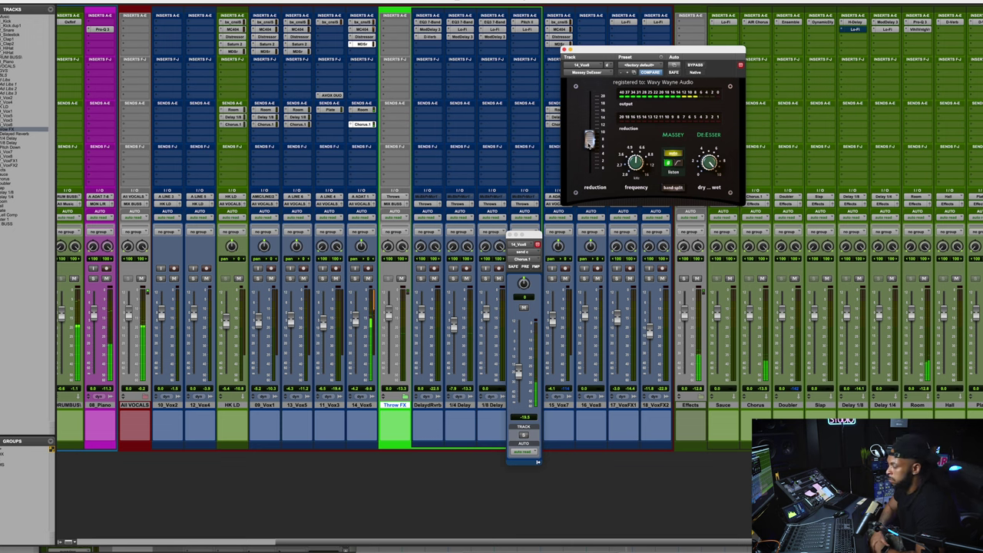
pyautogui.press('super+equal')
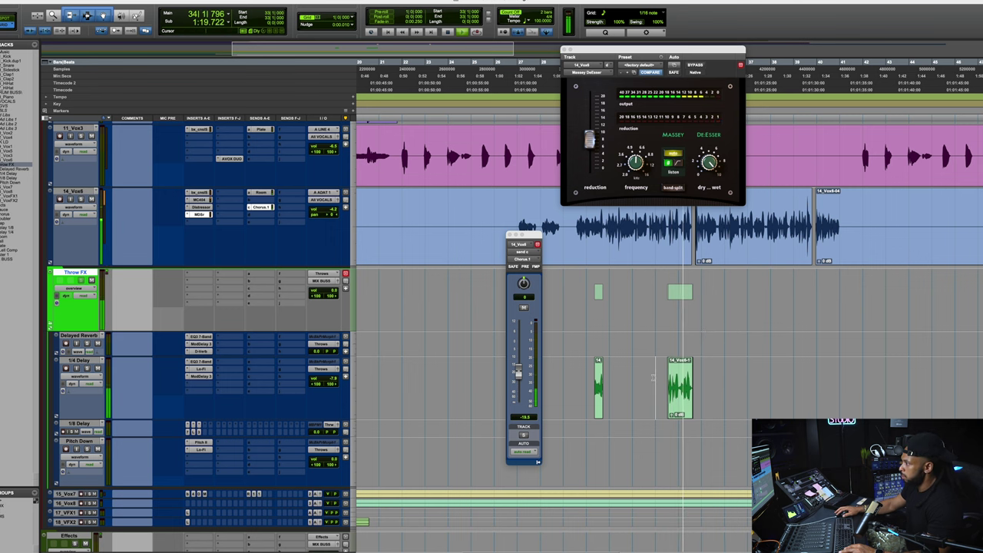
pyautogui.click(537, 244)
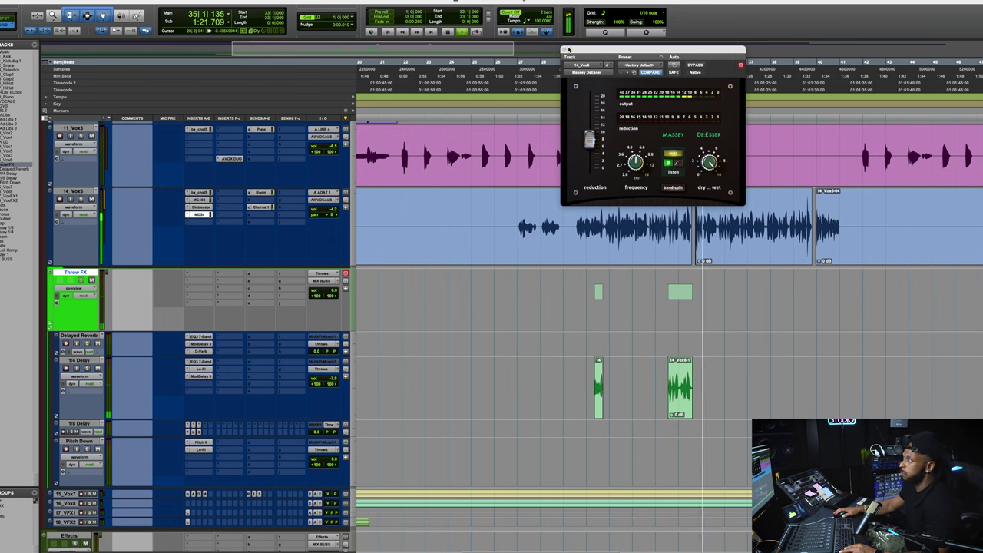
pyautogui.click(564, 50)
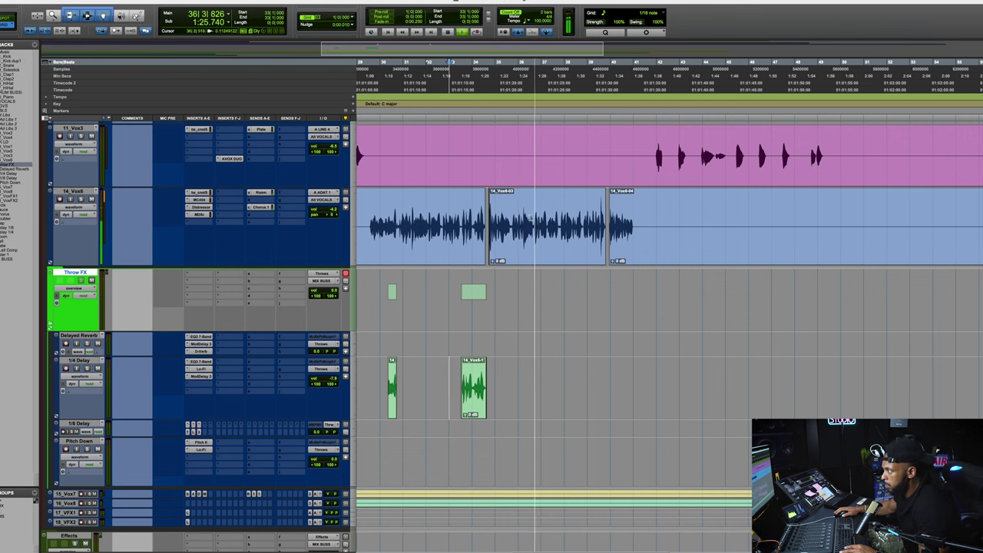
# Step: Copy the roughly one-bar 14_Vox6 phrase around bar 37 onto the 1/4 Delay track at the same position
pyautogui.press('super+bracketright')
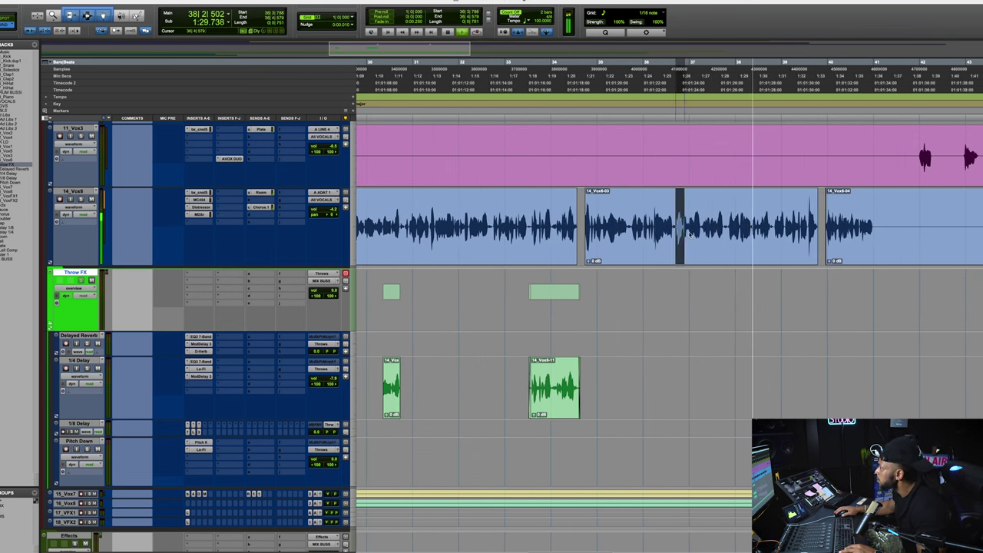
pyautogui.moveTo(676, 231); pyautogui.dragTo(722, 237)
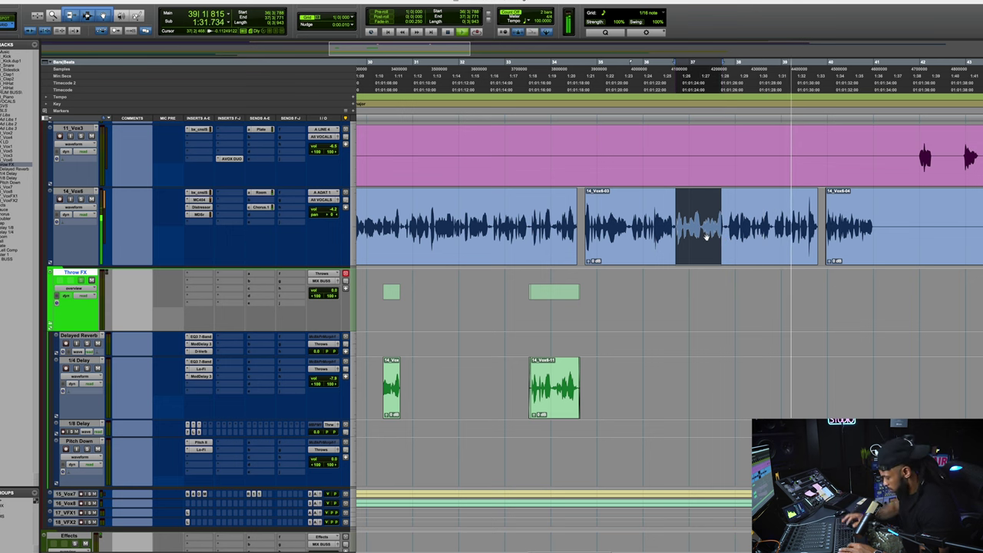
pyautogui.press(';')
pyautogui.press(';')
pyautogui.press(';')
pyautogui.press('super+v')
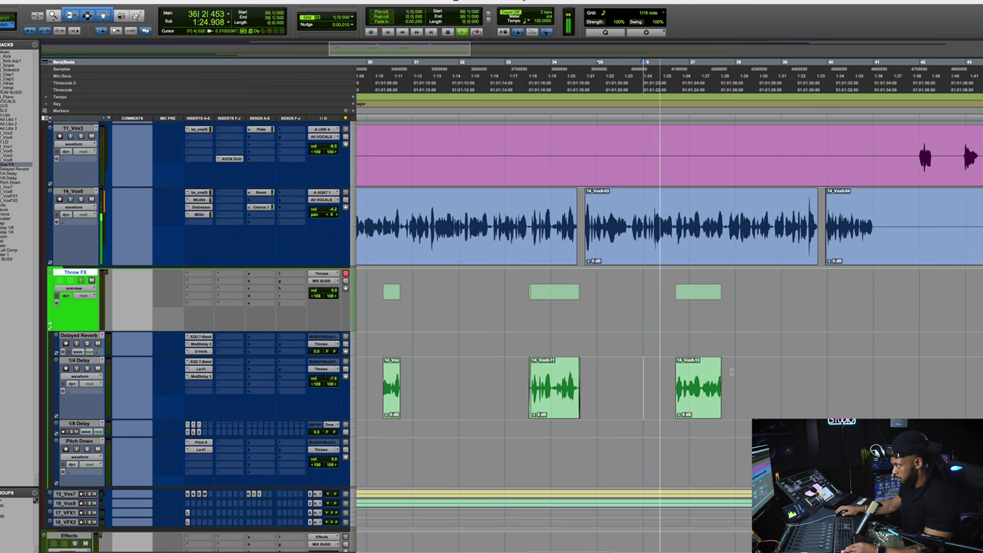
# Step: Trim the third 1/4 Delay throw clip to start at bar 37 and extend its end slightly to include the full last word
pyautogui.press('super+bracketright')
pyautogui.press('super+bracketright')
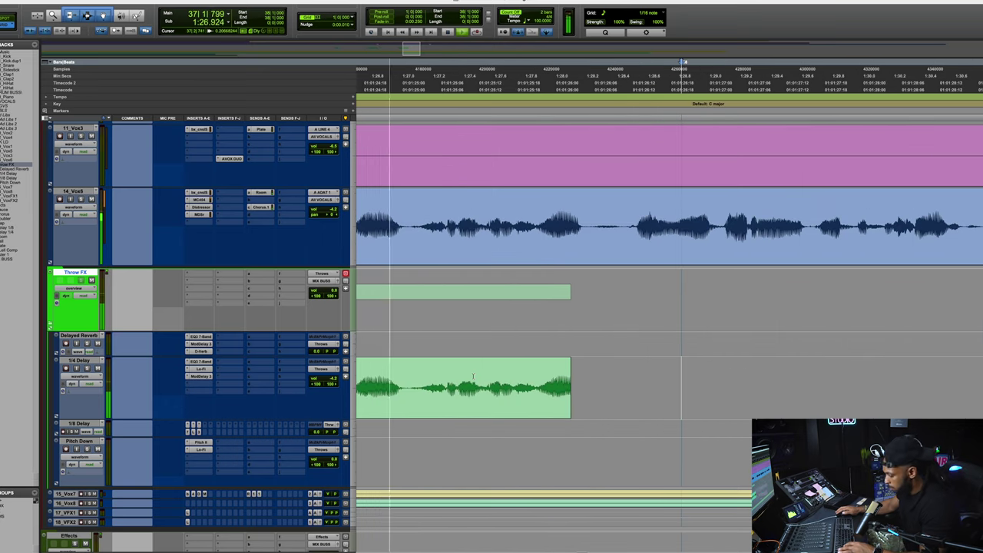
pyautogui.press('super+bracketleft')
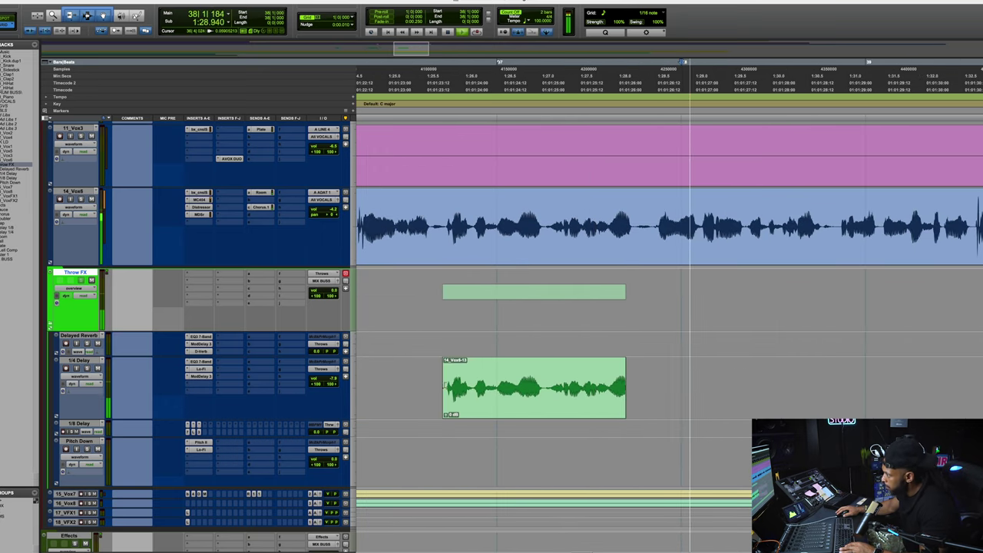
pyautogui.click(445, 398)
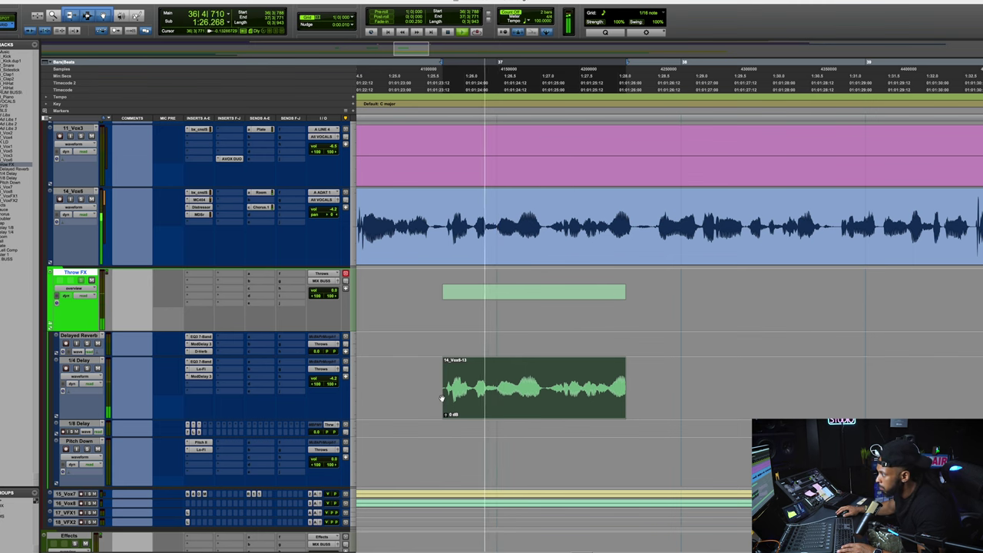
pyautogui.moveTo(441, 398); pyautogui.dragTo(488, 400)
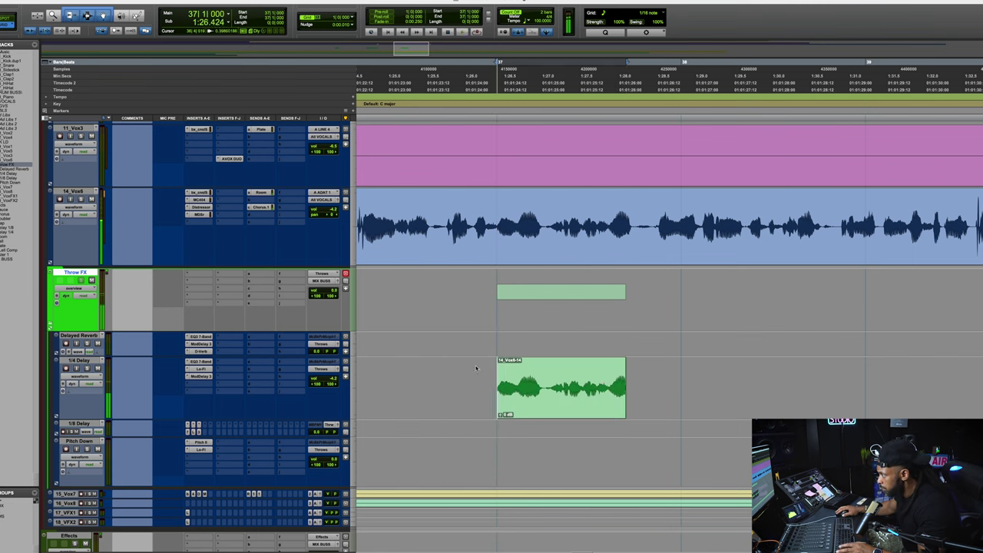
pyautogui.moveTo(621, 387)
pyautogui.mouseDown()
pyautogui.moveTo(705, 388)
pyautogui.moveTo(635, 387)
pyautogui.mouseUp()
pyautogui.click(522, 382)
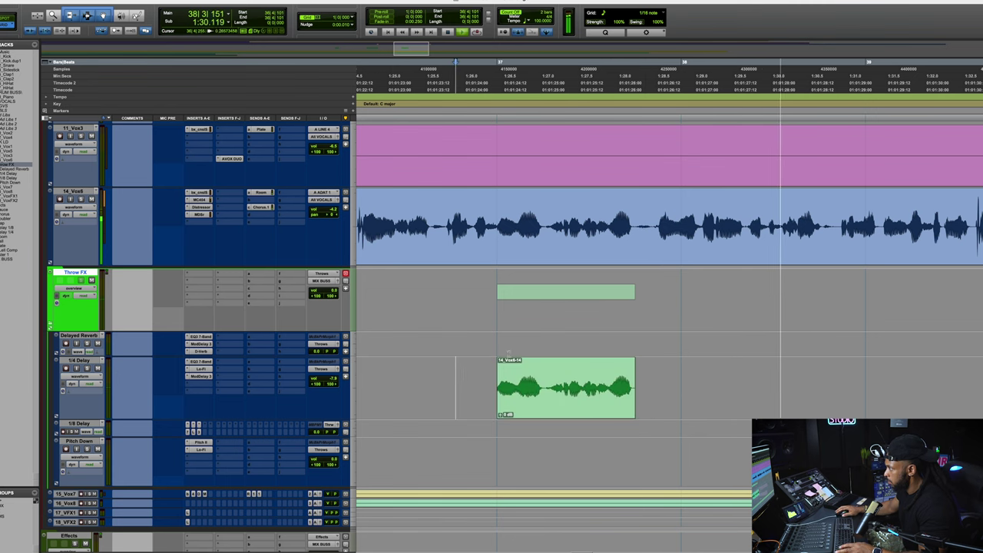
# Step: Remove the quiet gap from 14_Vox6 between the throw phrase and bar 38, and add short fades at the cut edges
pyautogui.moveTo(652, 230); pyautogui.dragTo(636, 246)
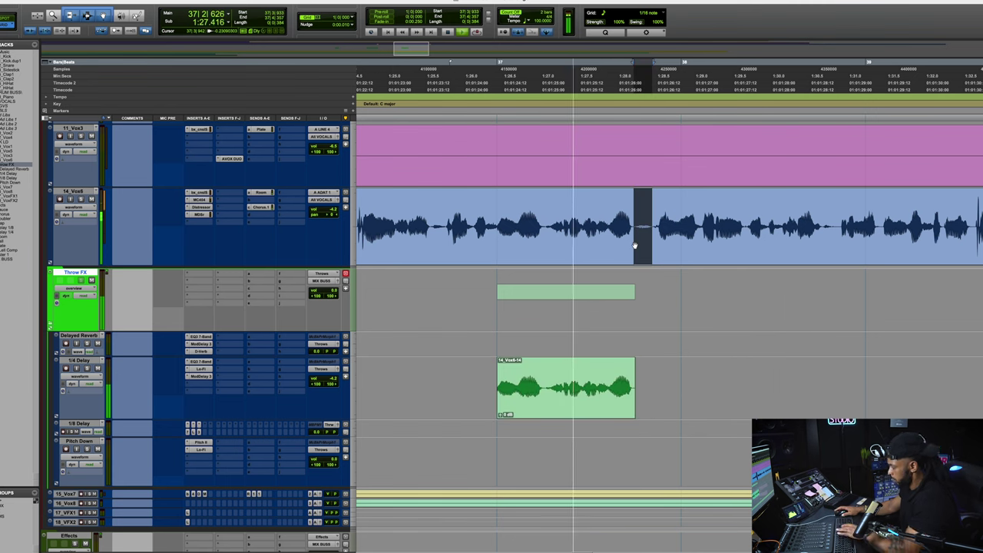
pyautogui.press('Delete')
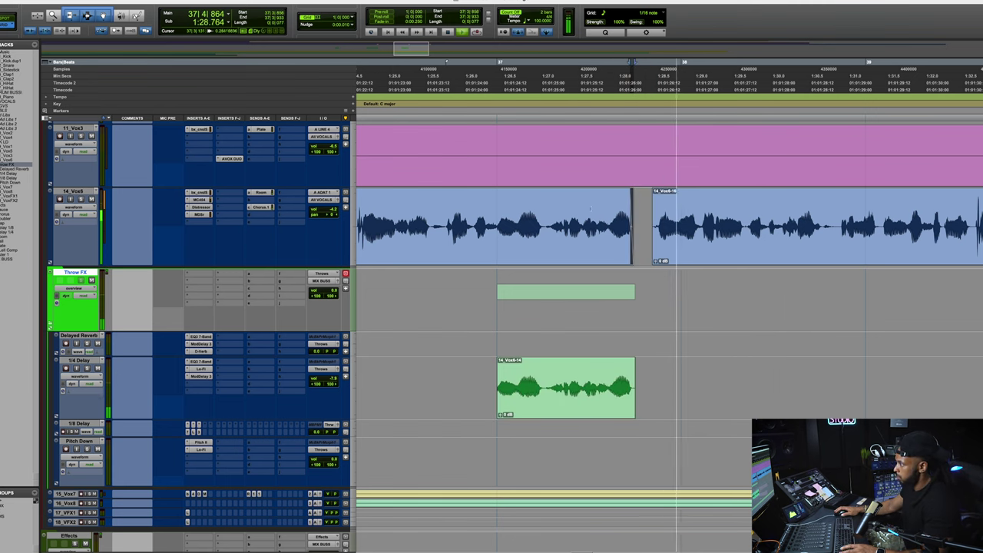
pyautogui.click(500, 61)
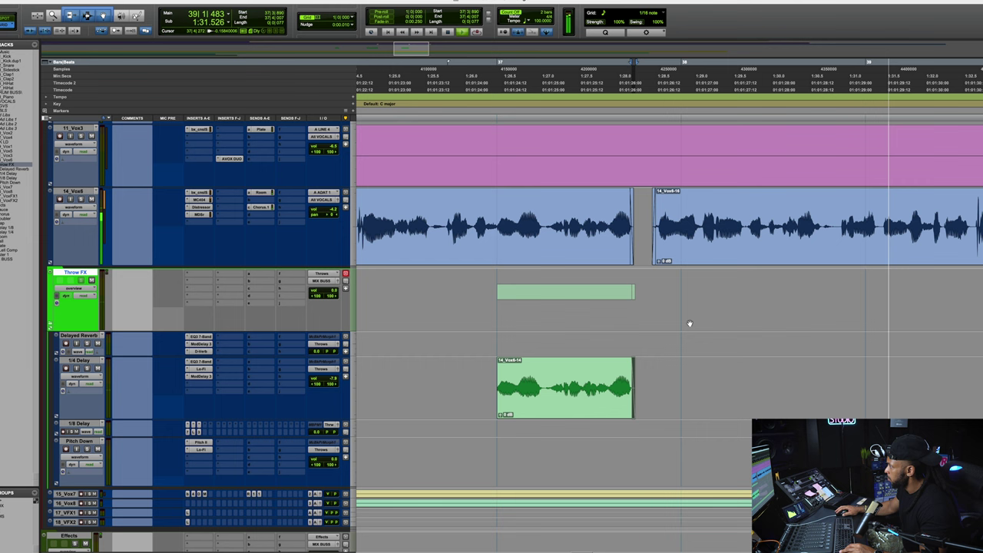
# Step: Copy the short 14_Vox6 phrase in the second half of bar 38 onto the 1/4 Delay track at the same position
pyautogui.moveTo(766, 215); pyautogui.dragTo(682, 369)
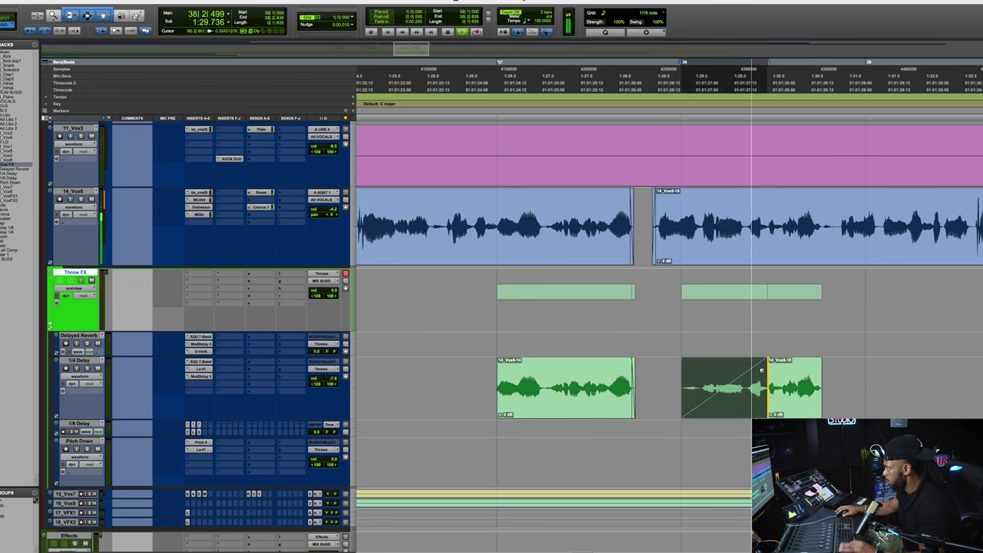
pyautogui.press('super+z')
pyautogui.press('super+z')
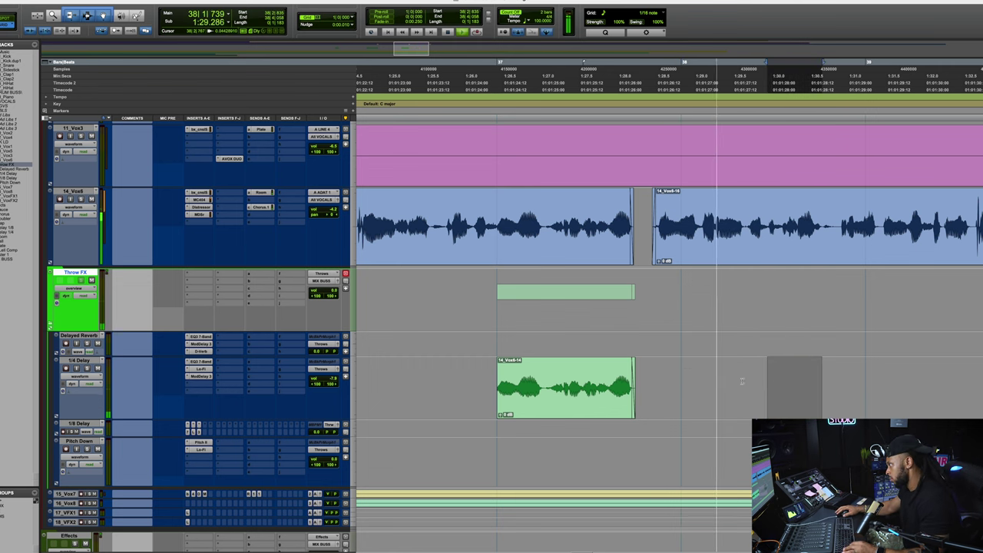
pyautogui.press('super+shift+z')
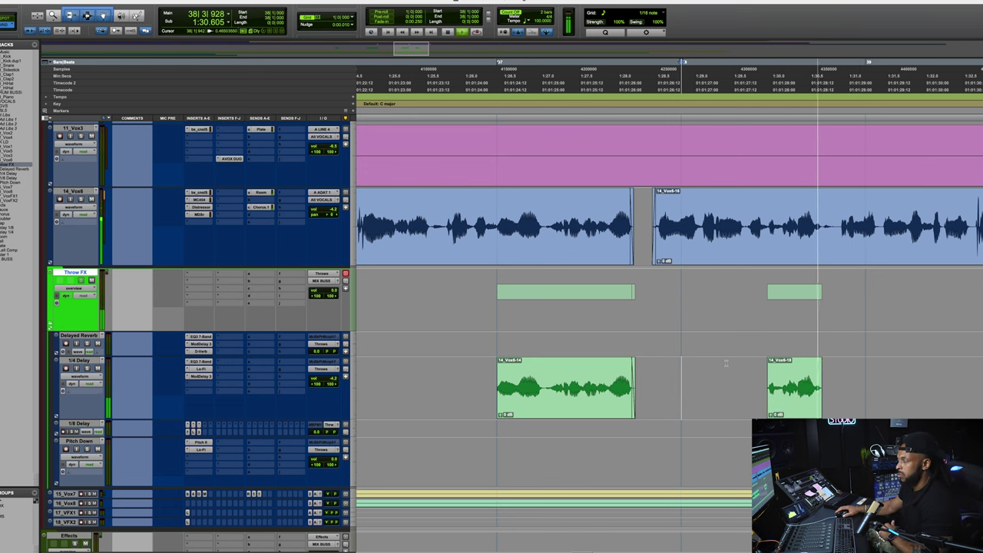
# Step: Play back the new throws, enlarge the 15_Vox7 track, and check the Delay 1/8 send level on 14_Vox6
pyautogui.press('super+bracketleft')
pyautogui.press('super+bracketleft')
pyautogui.press('super+bracketleft')
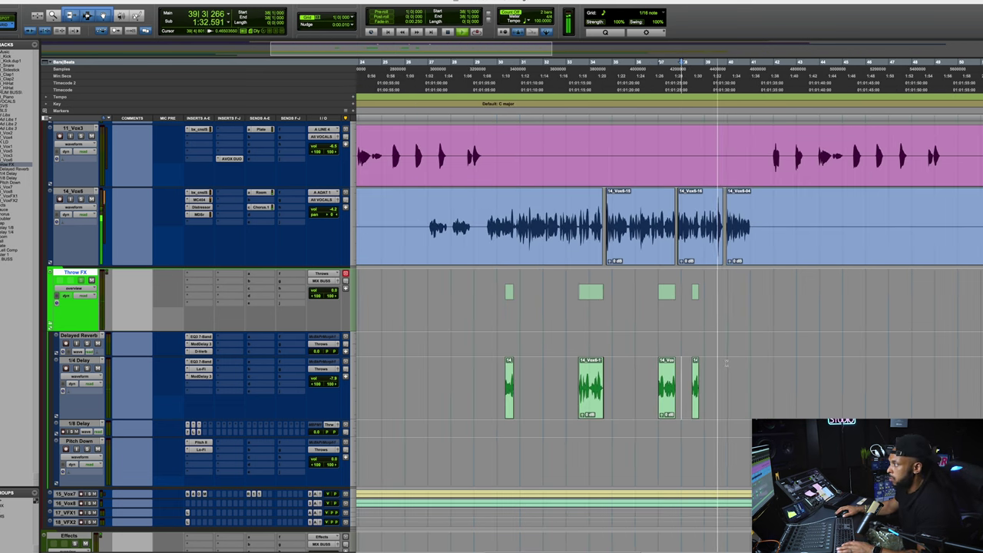
pyautogui.press('super+bracketleft')
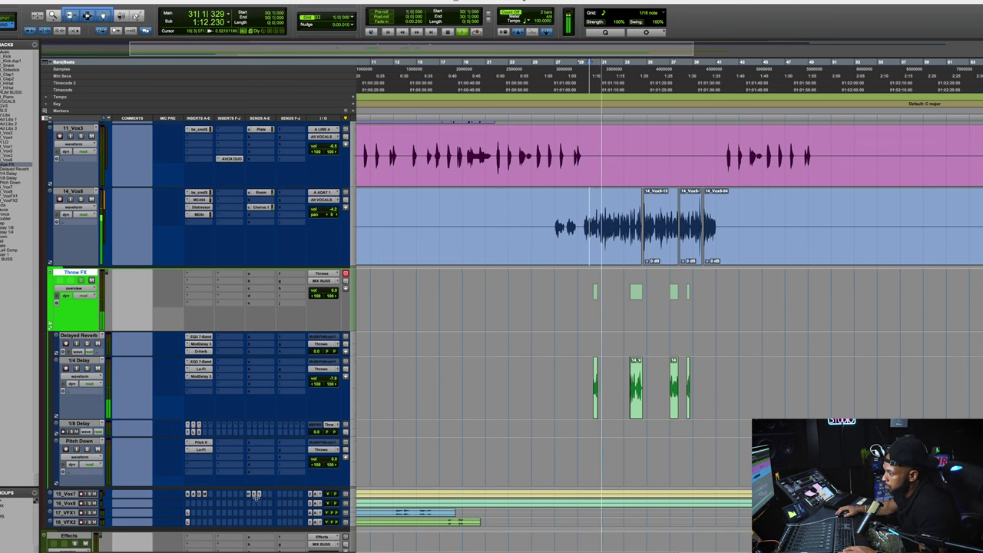
pyautogui.hotkey('ctrl', 'Up')
pyautogui.hotkey('ctrl', 'Up')
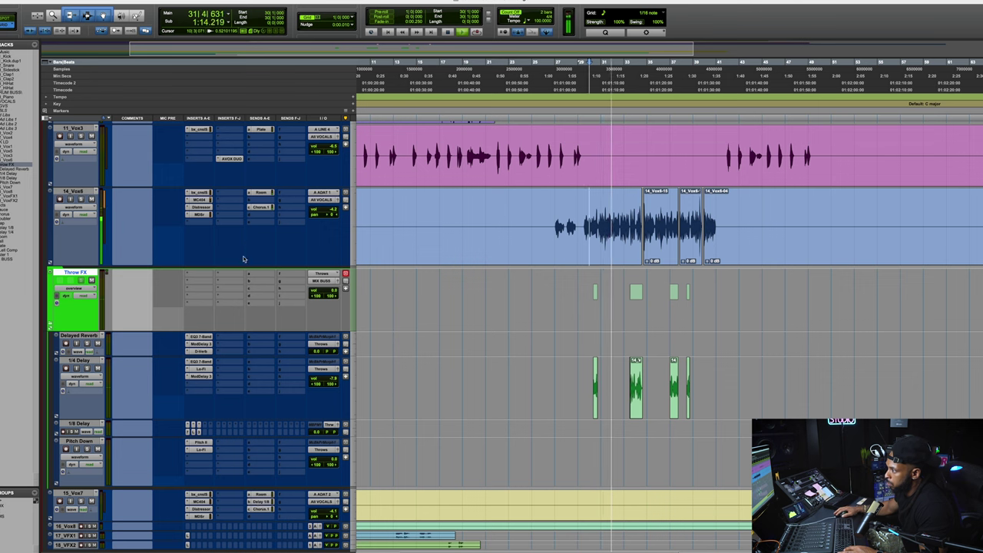
pyautogui.click(260, 200)
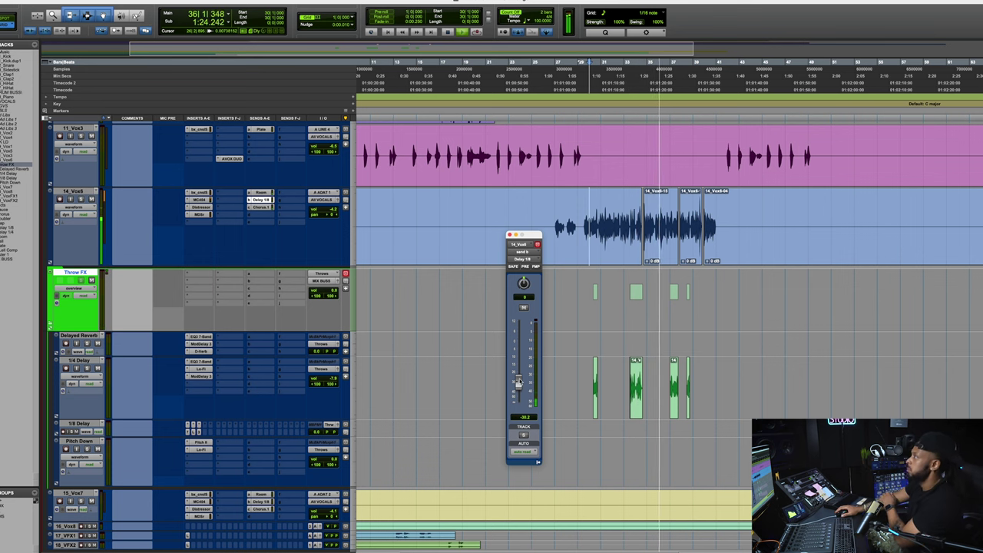
pyautogui.press('super+bracketleft')
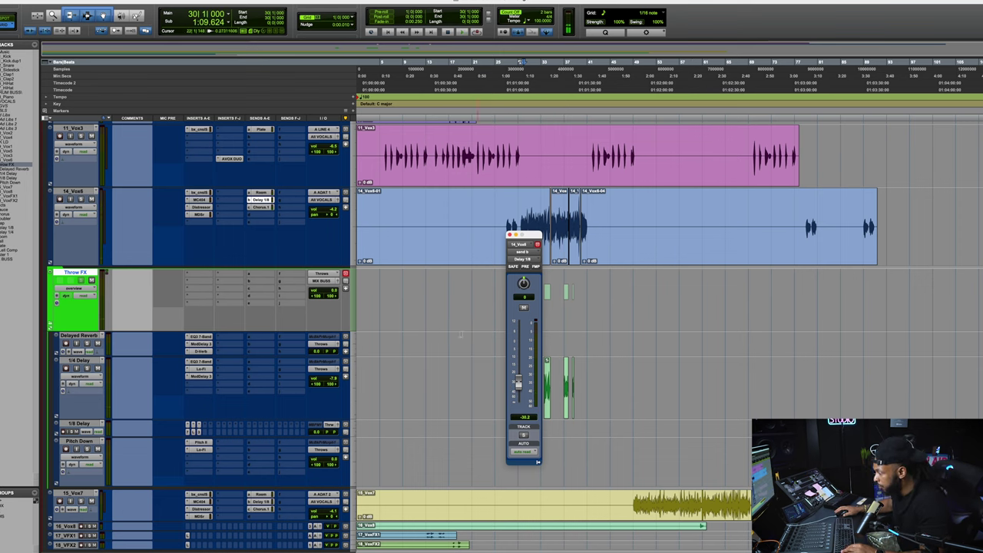
pyautogui.click(509, 234)
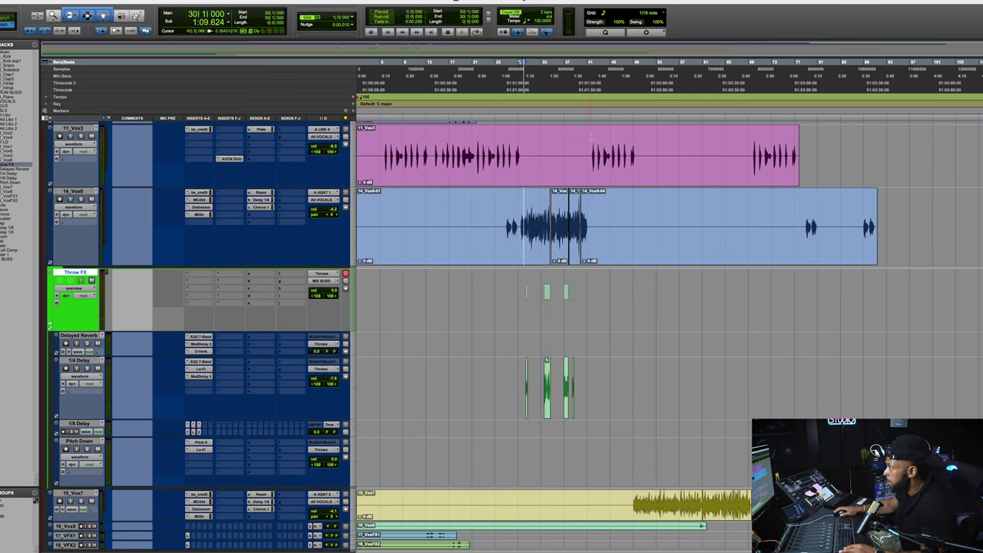
# Step: Resize all tracks to bring the vocals into one overview, and play the song from bar 39
pyautogui.hotkey('ctrl', 'alt', 'Down')
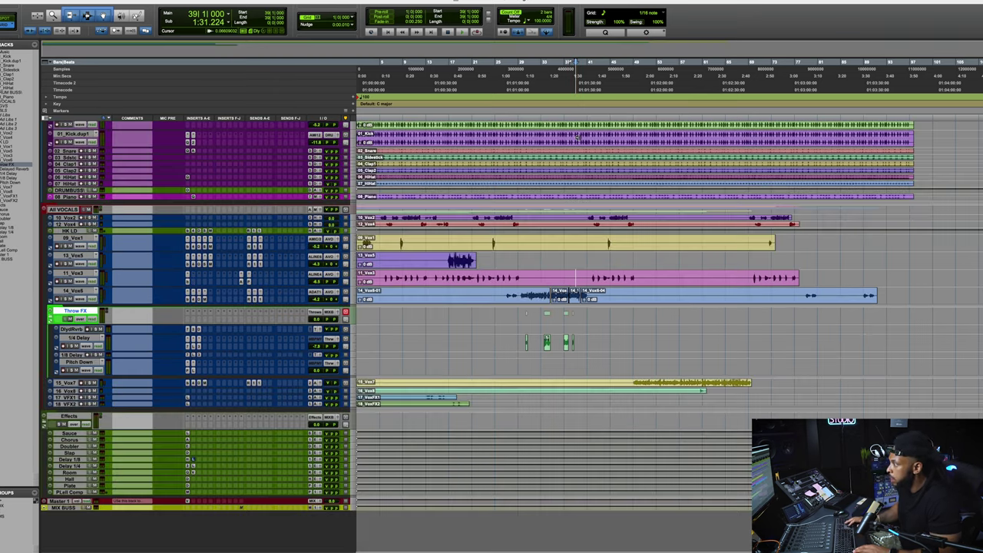
pyautogui.hotkey('ctrl', 'alt', 'Up')
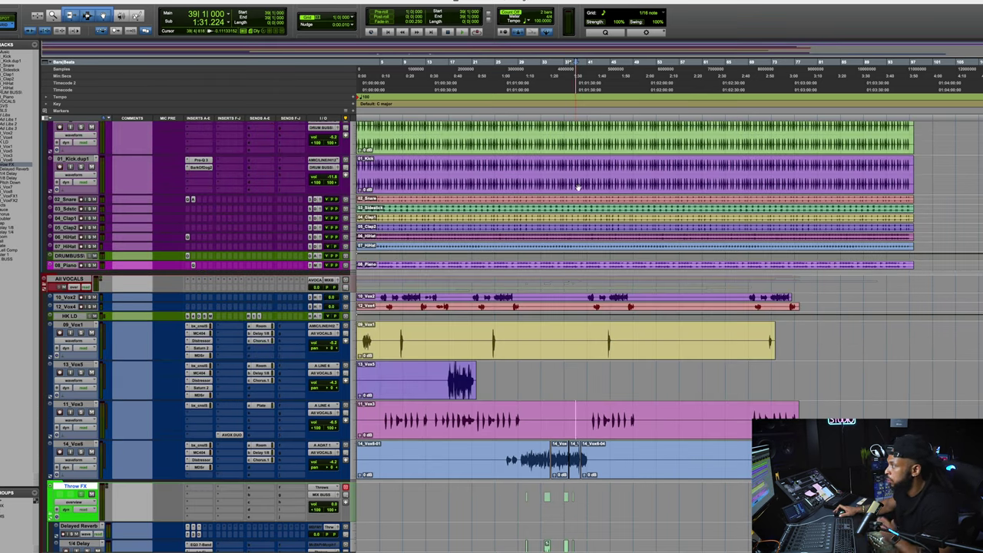
pyautogui.scroll(-3, 584, 347)
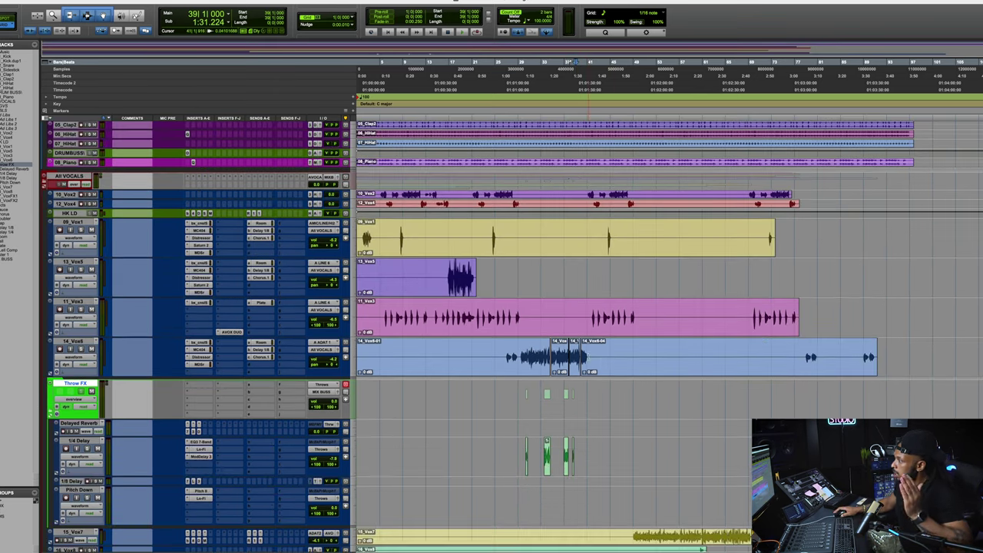
pyautogui.scroll(-1, 733, 513)
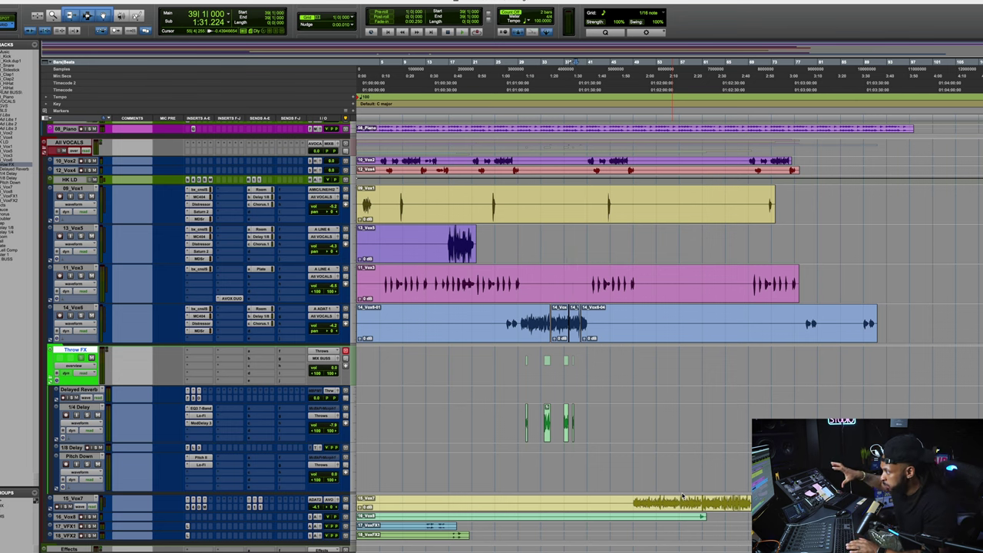
pyautogui.press('space')
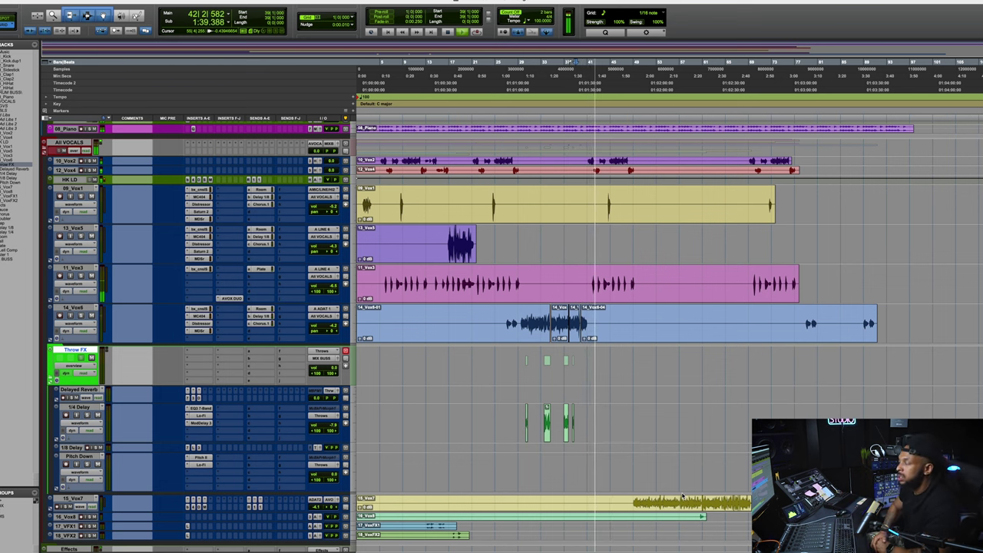
# Step: Adjust the band 3 level in FabFilter Saturn 2 on HK LD to about +0.78 dB, and close the plug-in
pyautogui.press('super+equal')
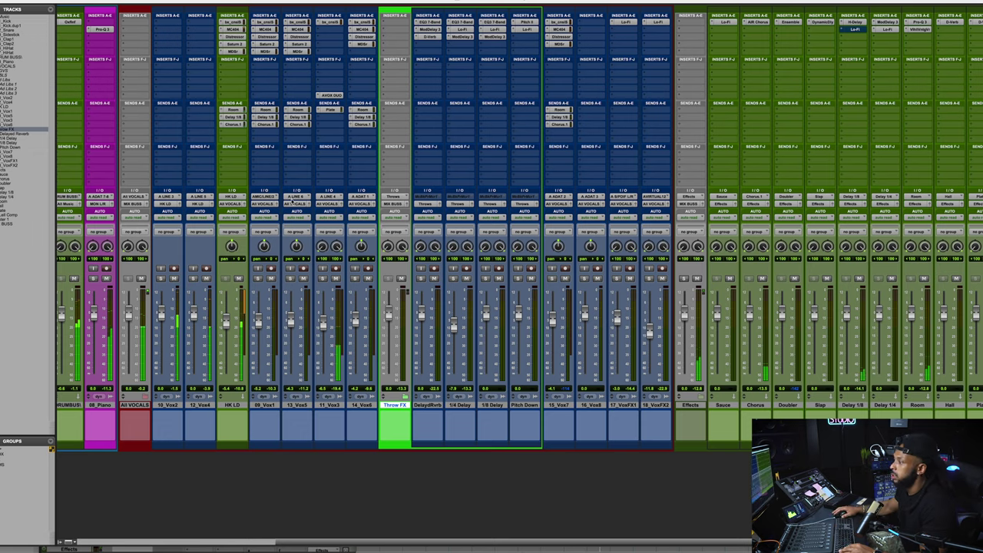
pyautogui.click(232, 43)
pyautogui.moveTo(766, 148); pyautogui.dragTo(765, 146)
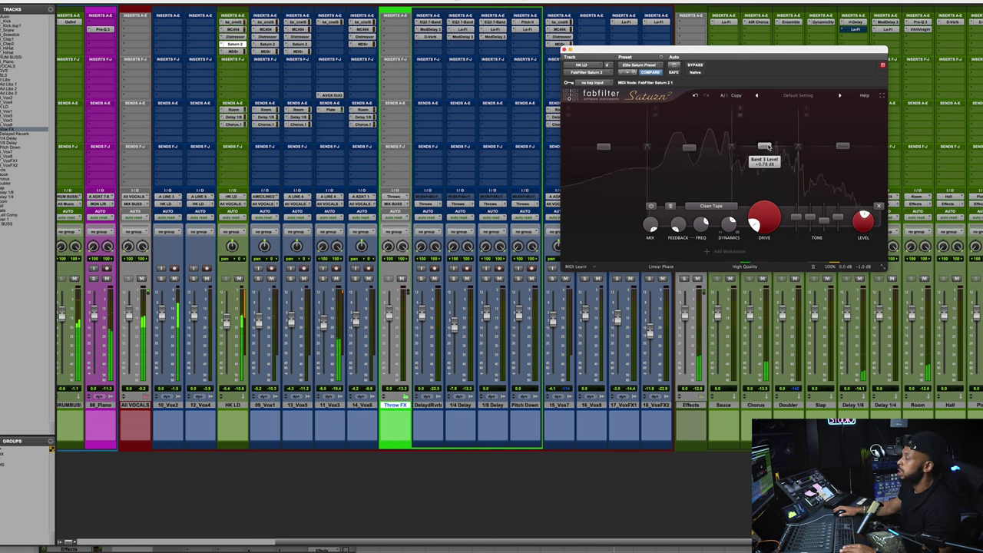
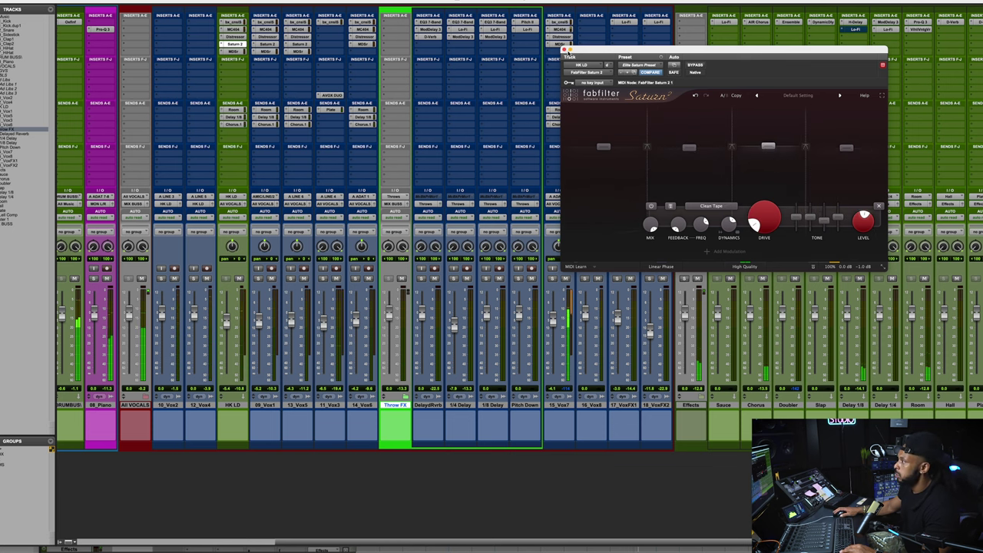
pyautogui.click(565, 51)
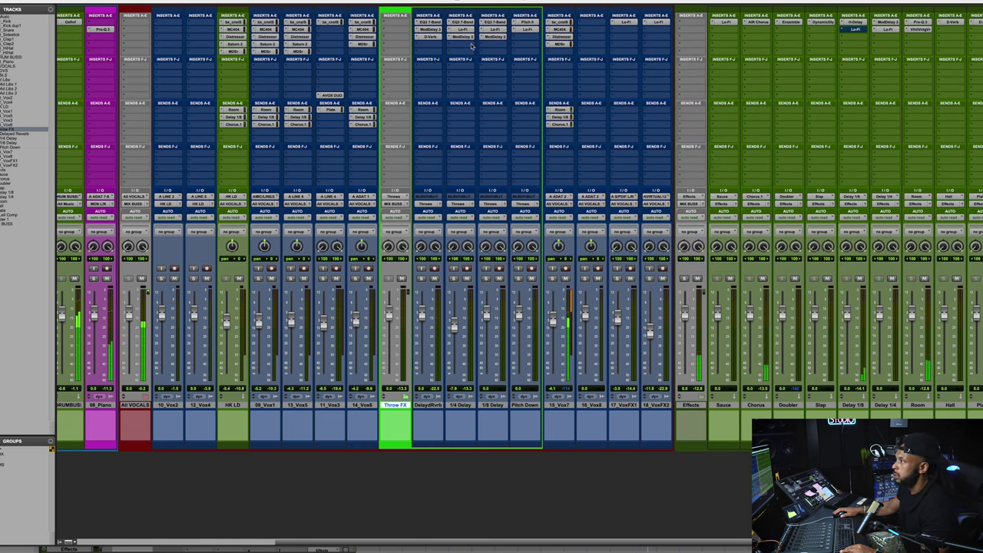
# Step: Add FabFilter Saturn 2 to 15_Vox7 and load the Elite Saturn Preset
pyautogui.click(567, 51)
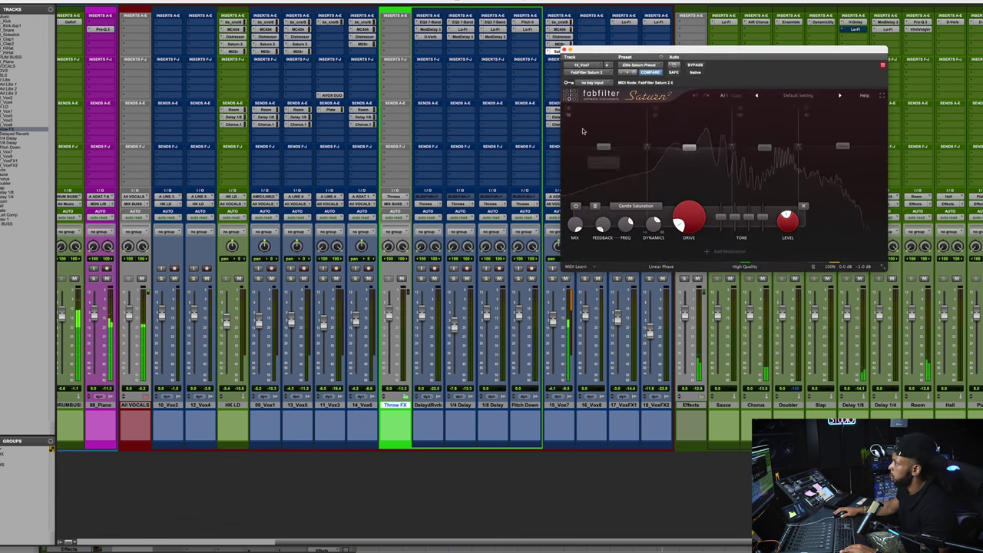
pyautogui.click(622, 74)
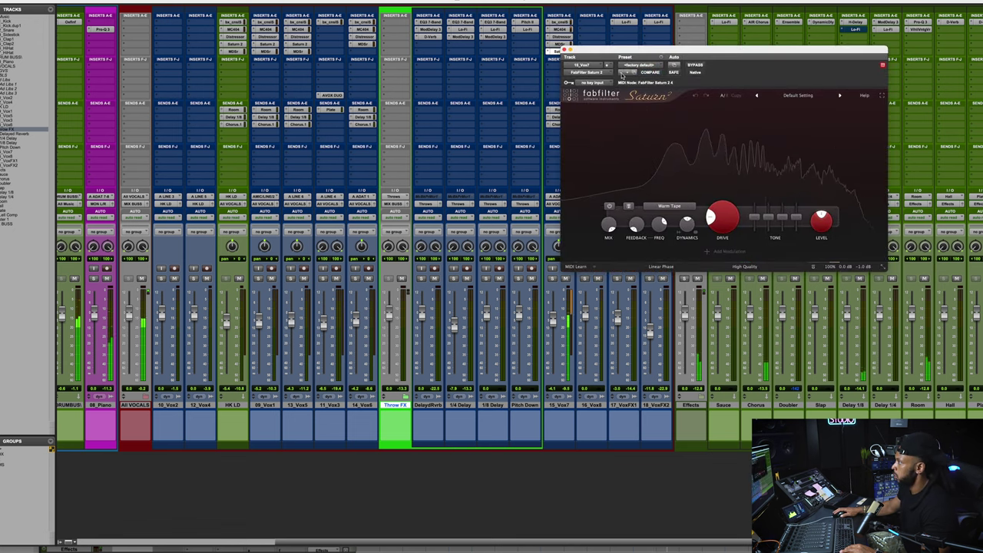
pyautogui.click(630, 74)
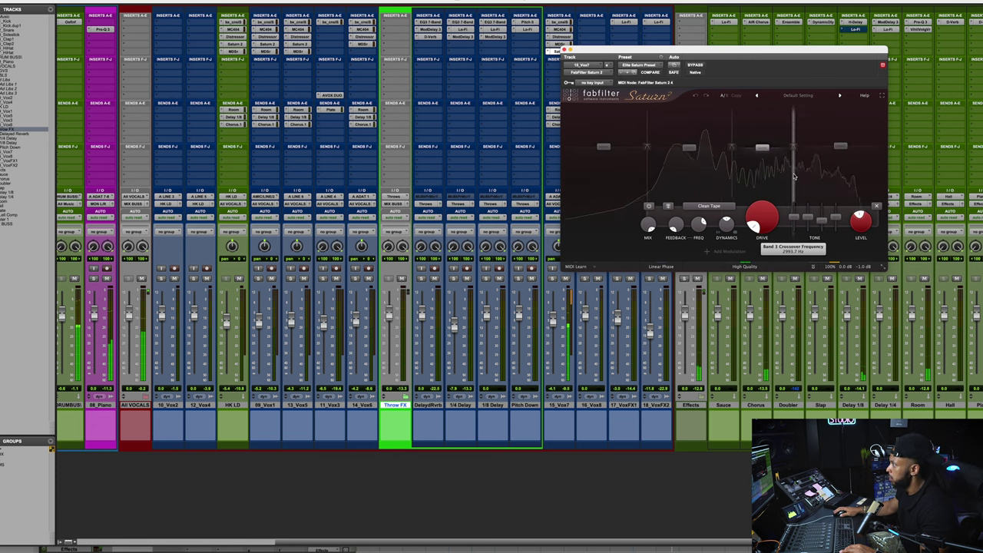
# Step: Adjust the band 3 dynamics and set its drive to 16.0% in Saturn 2 on 15_Vox7, and close the plug-in
pyautogui.click(727, 223)
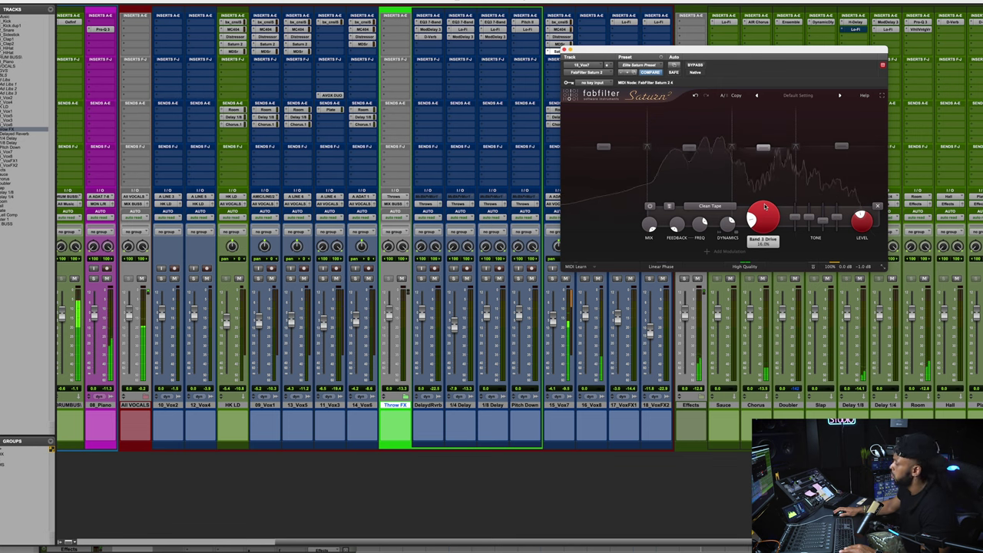
pyautogui.press('super+equal')
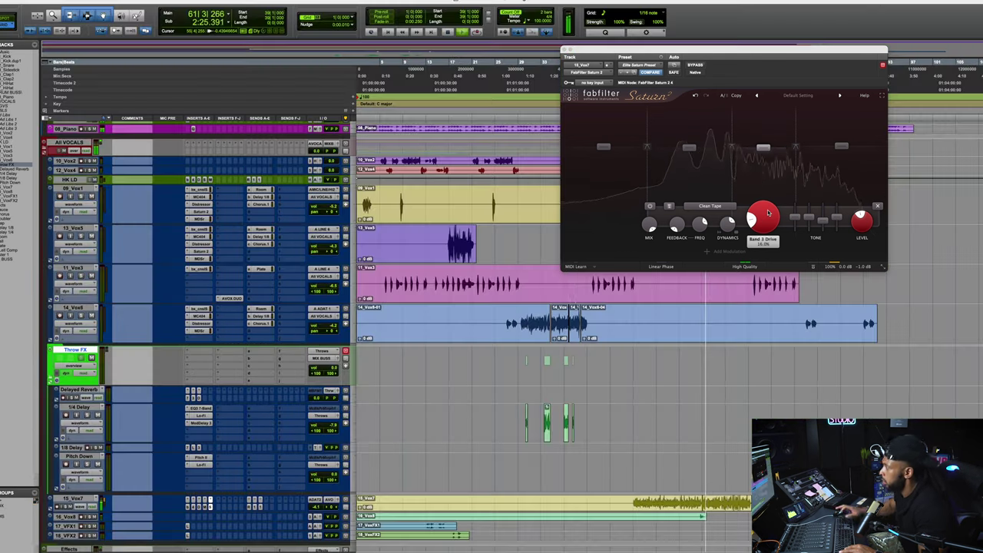
pyautogui.click(564, 49)
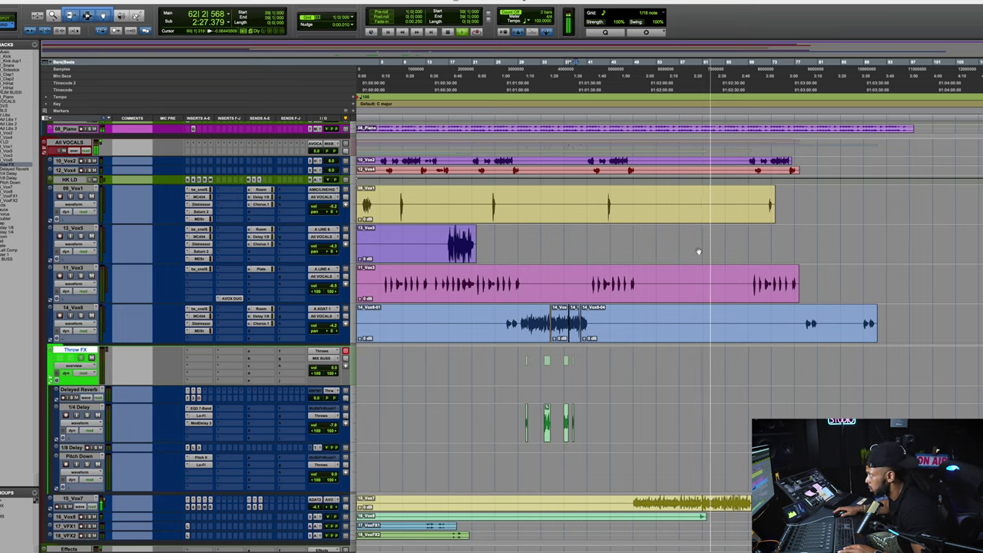
# Step: Enlarge the 15_Vox7 track and play its verse from bar 49
pyautogui.scroll(-4, 697, 250)
pyautogui.click(697, 405)
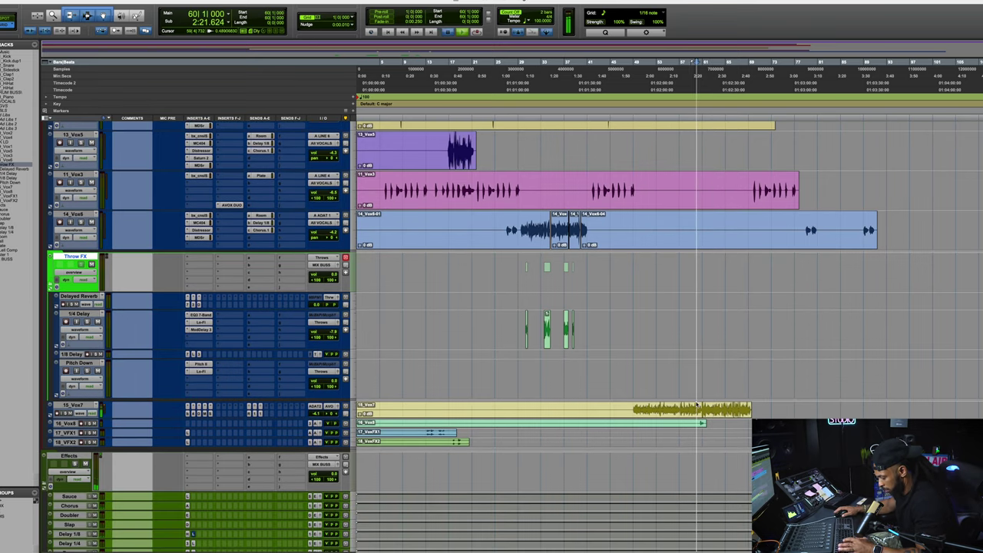
pyautogui.press('super+bracketright')
pyautogui.press('super+bracketright')
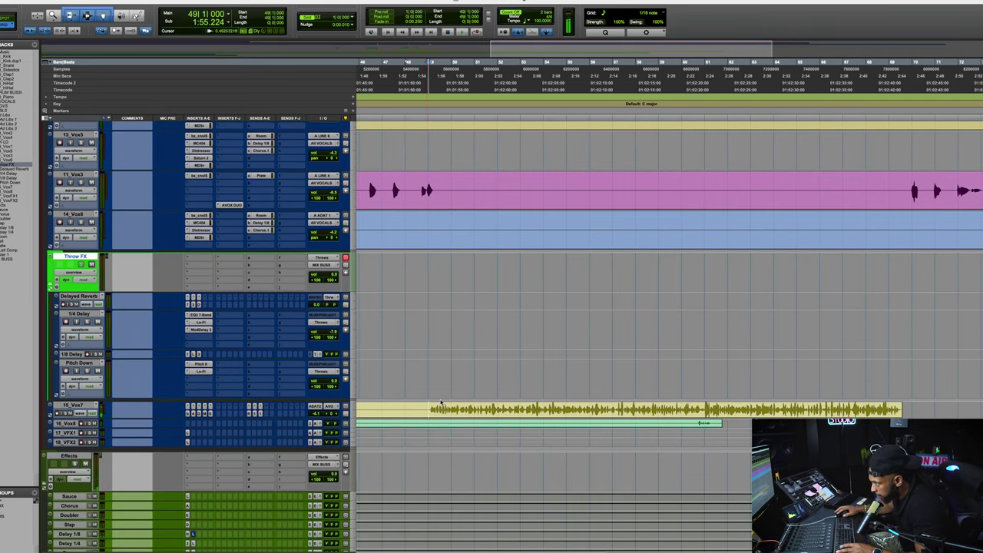
pyautogui.hotkey('ctrl', 'Up')
pyautogui.hotkey('ctrl', 'Up')
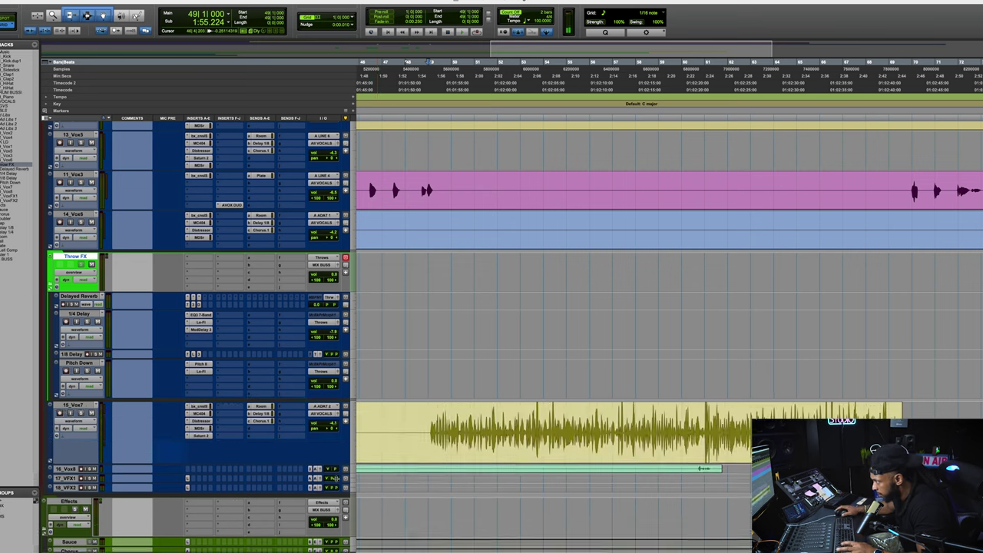
pyautogui.press('space')
# Step: Remove the quiet gap in 15_Vox7 after the first phrase of bar 53, with short fades at the cut edges
pyautogui.press('super+bracketright')
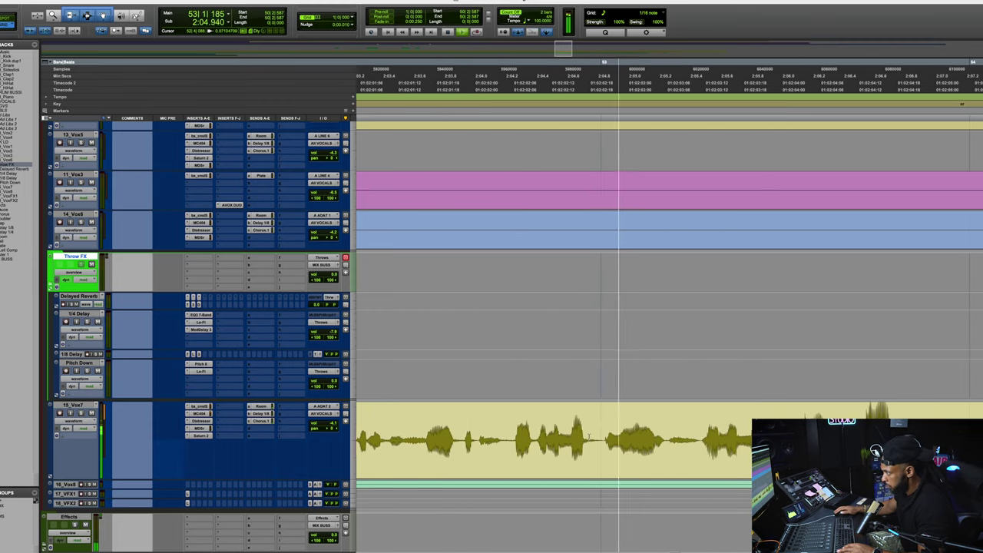
pyautogui.moveTo(598, 435); pyautogui.dragTo(631, 435)
pyautogui.press('Delete')
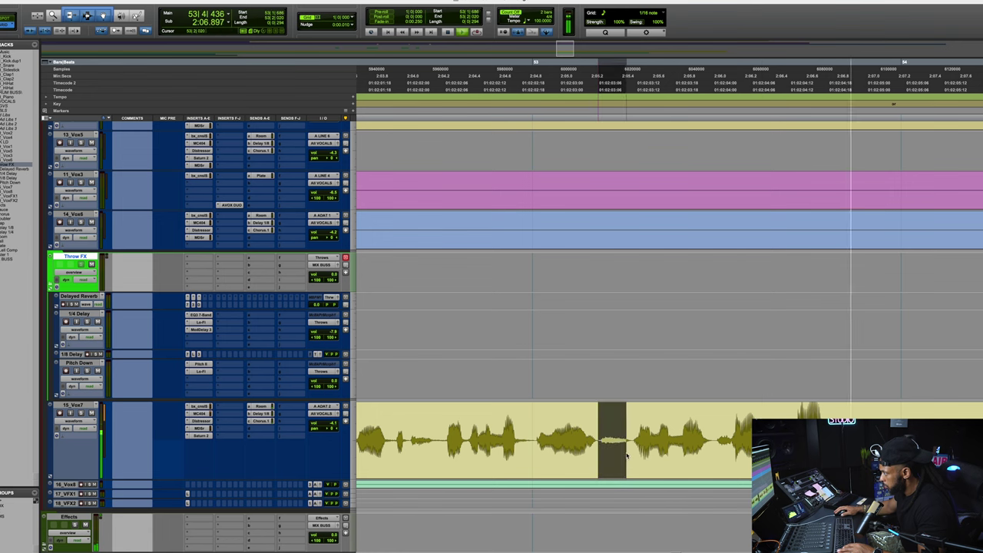
pyautogui.click(498, 423)
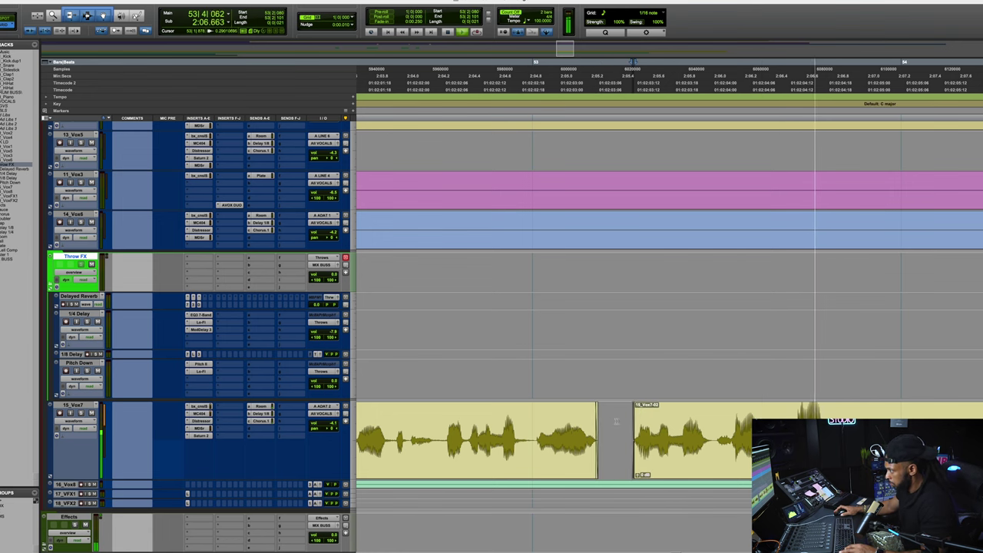
# Step: Move the Throw FX folder with its delay tracks directly below 16_Vox8
pyautogui.scroll(-1, 615, 421)
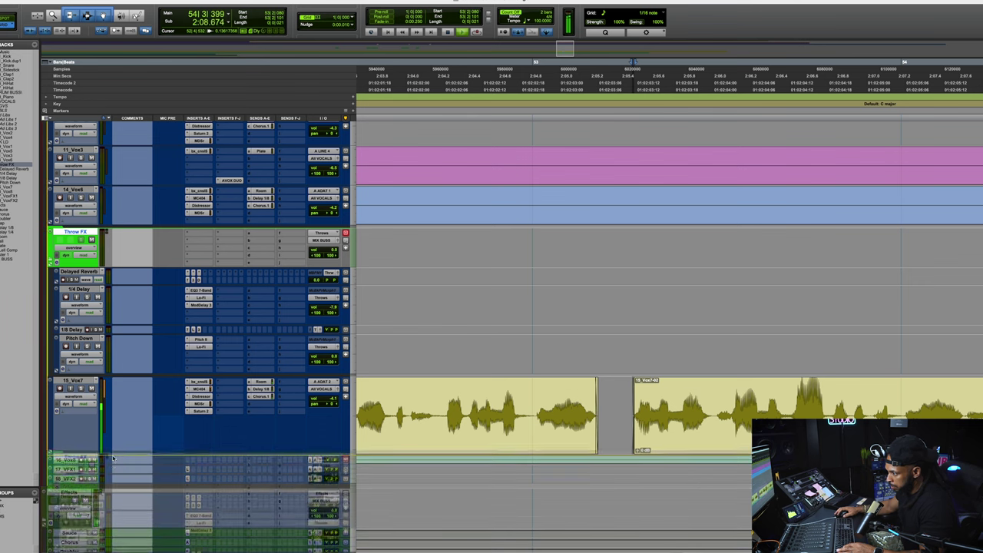
pyautogui.moveTo(75, 232); pyautogui.dragTo(75, 465)
pyautogui.scroll(-2, 592, 348)
# Step: Copy the 15_Vox7 phrase at the start of bar 53 onto 1/4 Delay, and move the copy to 1/8 Delay
pyautogui.click(534, 190)
pyautogui.moveTo(534, 189); pyautogui.dragTo(591, 201)
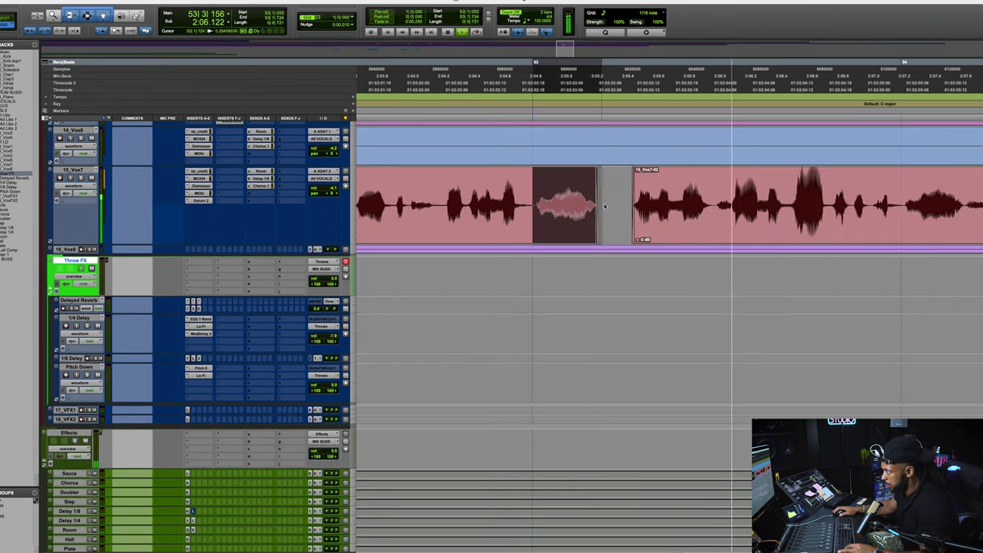
pyautogui.press(';')
pyautogui.press(';')
pyautogui.press(';')
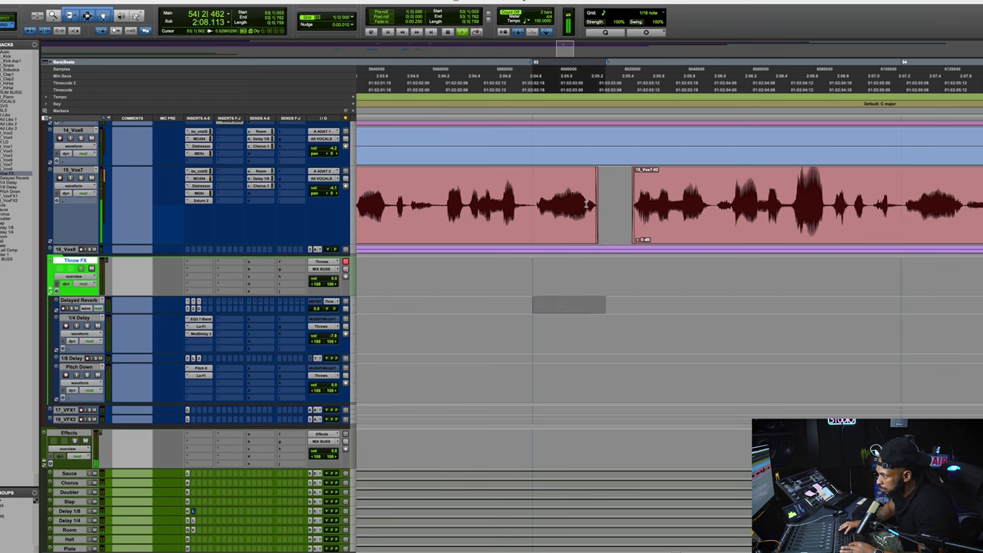
pyautogui.press(';')
pyautogui.press('super+v')
pyautogui.press('space')
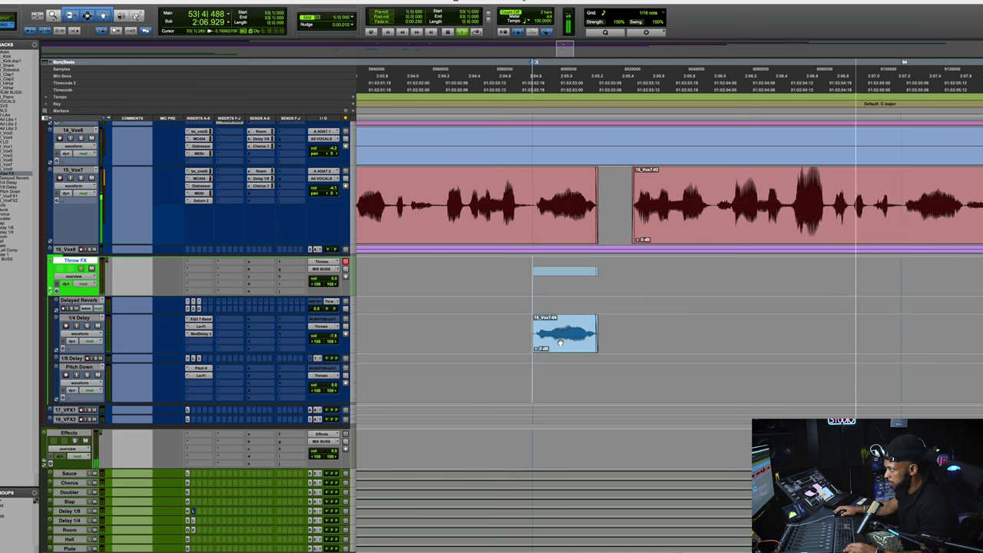
pyautogui.moveTo(554, 317); pyautogui.dragTo(559, 359)
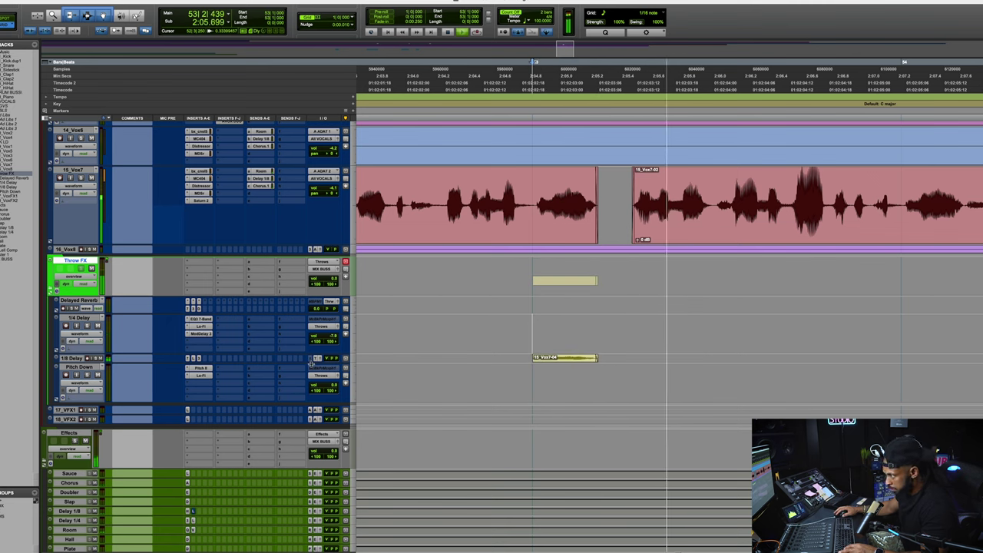
# Step: Enlarge the 1/8 Delay track, move the bar 53 phrase copy to 1/4 Delay, and play the throw
pyautogui.hotkey('ctrl', 'Down')
pyautogui.click(423, 331)
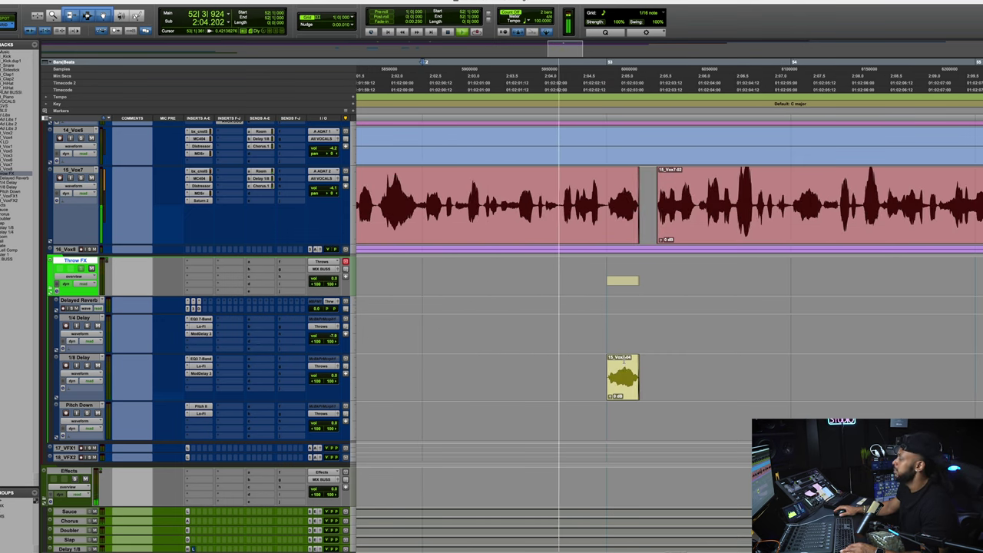
pyautogui.moveTo(630, 388); pyautogui.dragTo(630, 348)
pyautogui.press('space')
pyautogui.press('space')
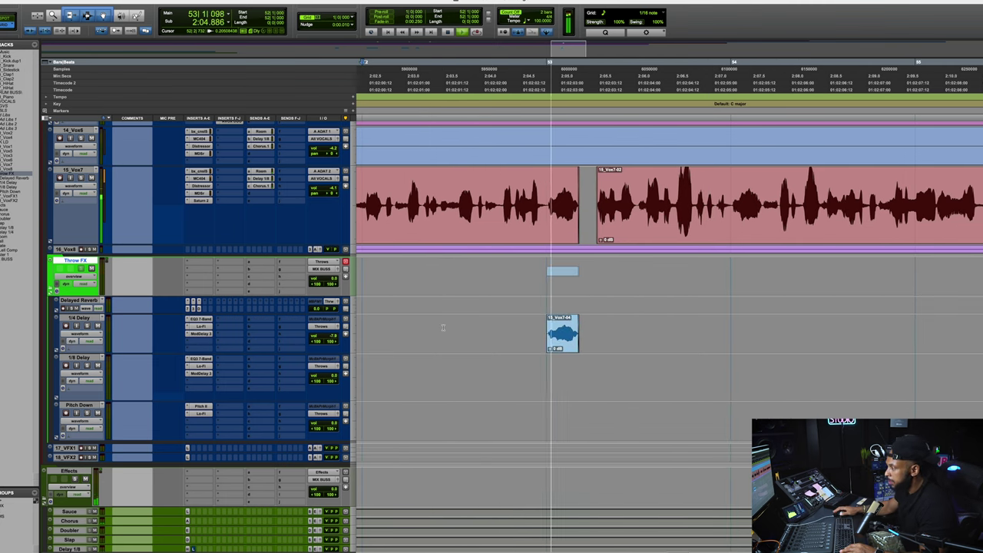
# Step: Delete the bar 53 phrase copy from the 1/4 Delay track and play on from there
pyautogui.click(561, 342)
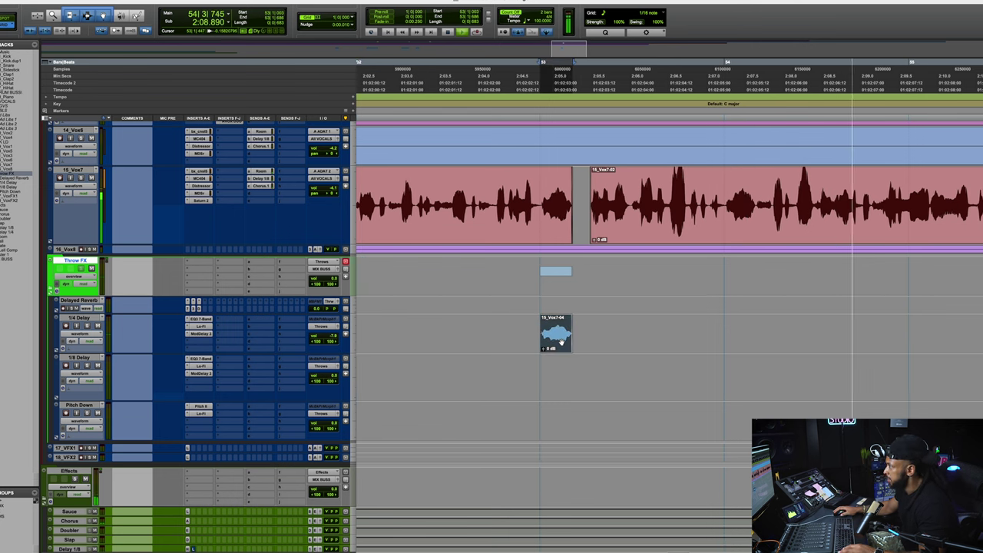
pyautogui.press('space')
pyautogui.press('Delete')
pyautogui.press('space')
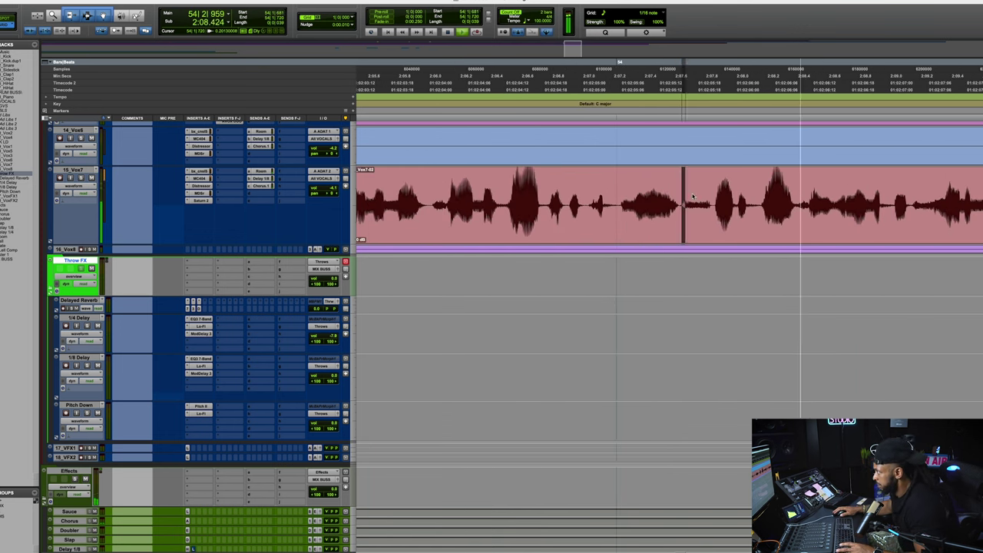
# Step: Remove the quiet gap in 15_Vox7 after the first phrase of bar 54
pyautogui.moveTo(682, 180); pyautogui.dragTo(715, 176)
pyautogui.press('Delete')
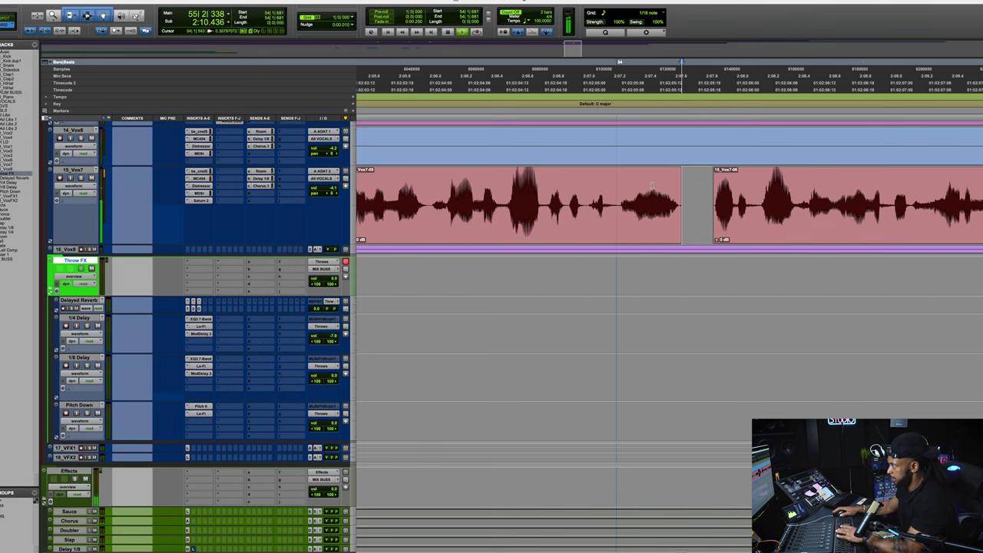
pyautogui.press('space')
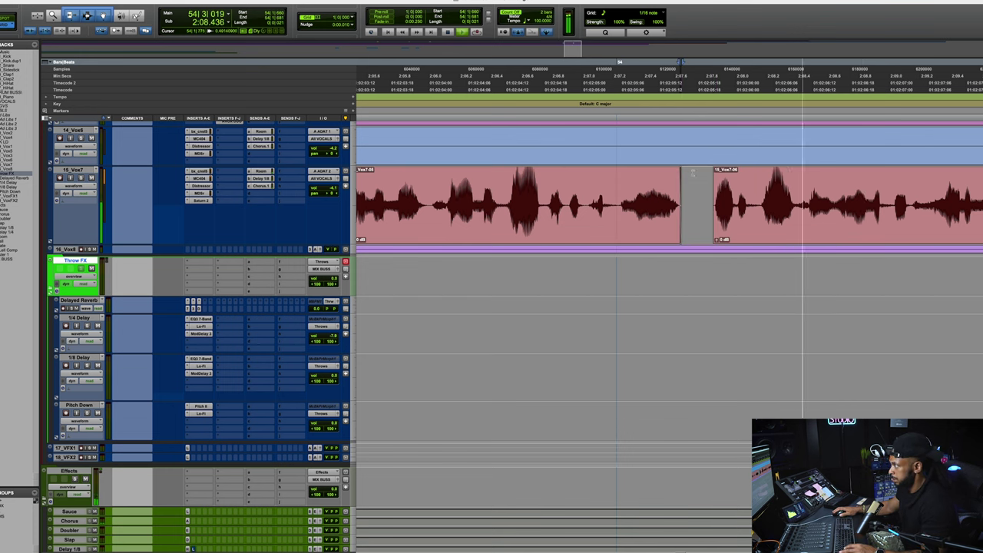
# Step: Enlarge the 16_Vox8 track to show its full waveform and inserts
pyautogui.scroll(-3, 672, 231)
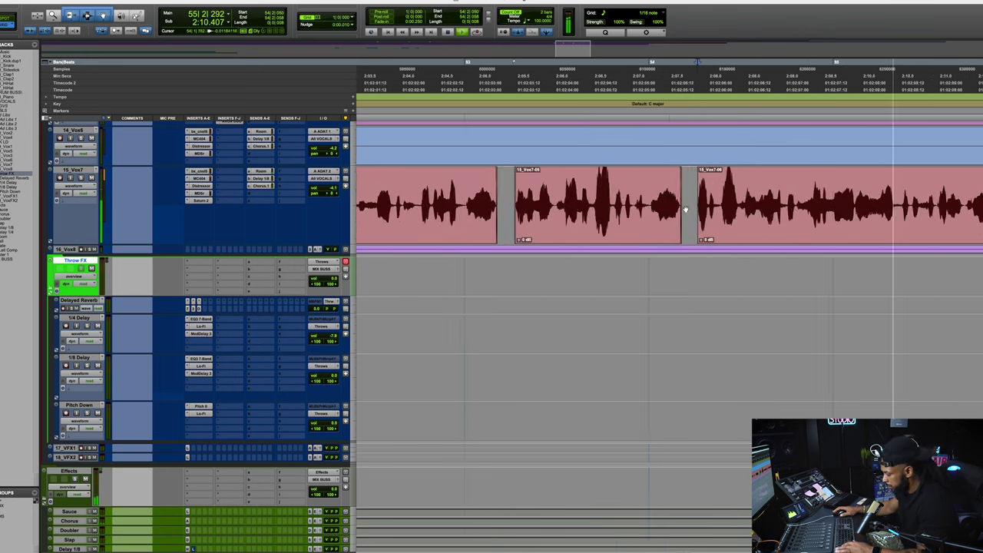
pyautogui.scroll(-2, 672, 223)
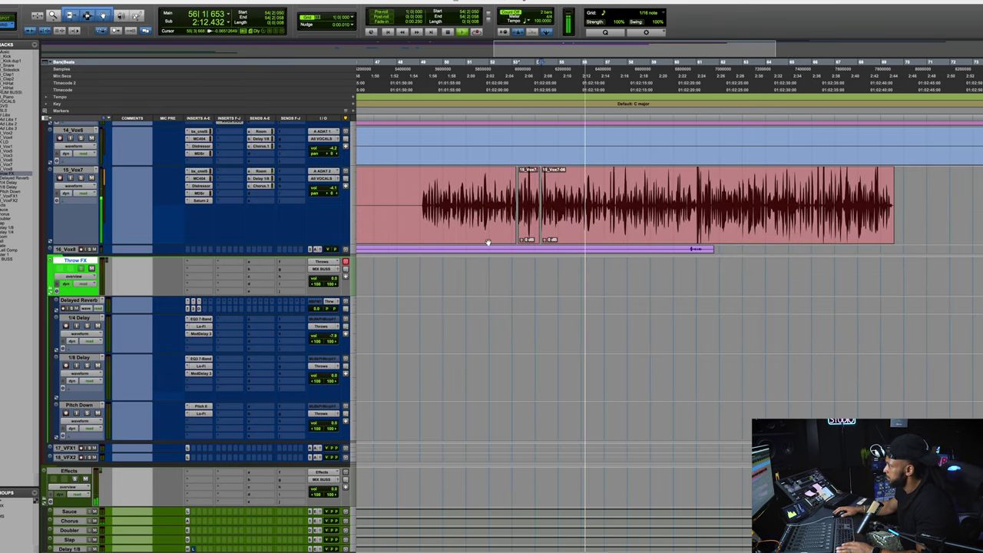
pyautogui.moveTo(277, 253); pyautogui.dragTo(334, 306)
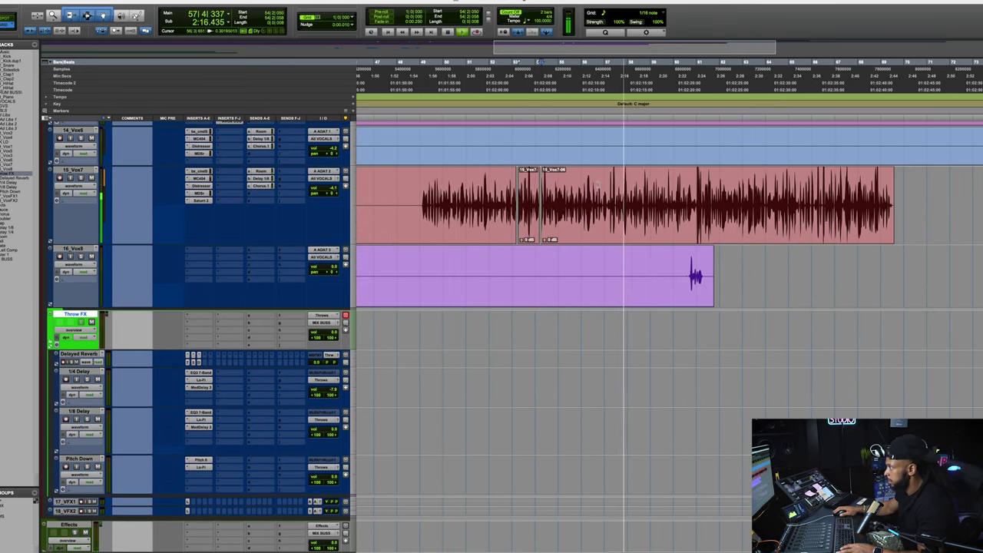
# Step: Remove the breath in 15_Vox7 after the first phrase of bar 57, with short fades at the cut edges
pyautogui.scroll(3, 608, 182)
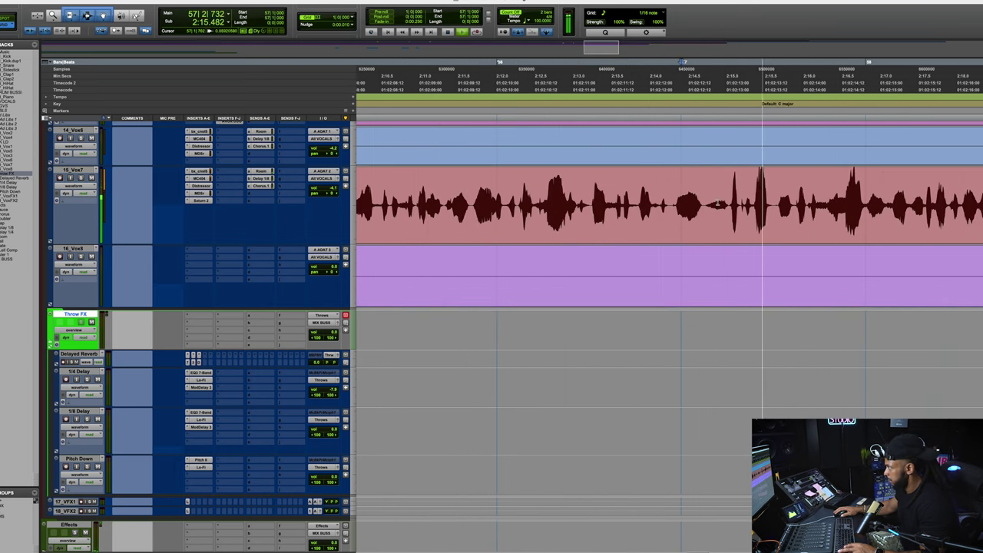
pyautogui.moveTo(703, 207); pyautogui.dragTo(729, 222)
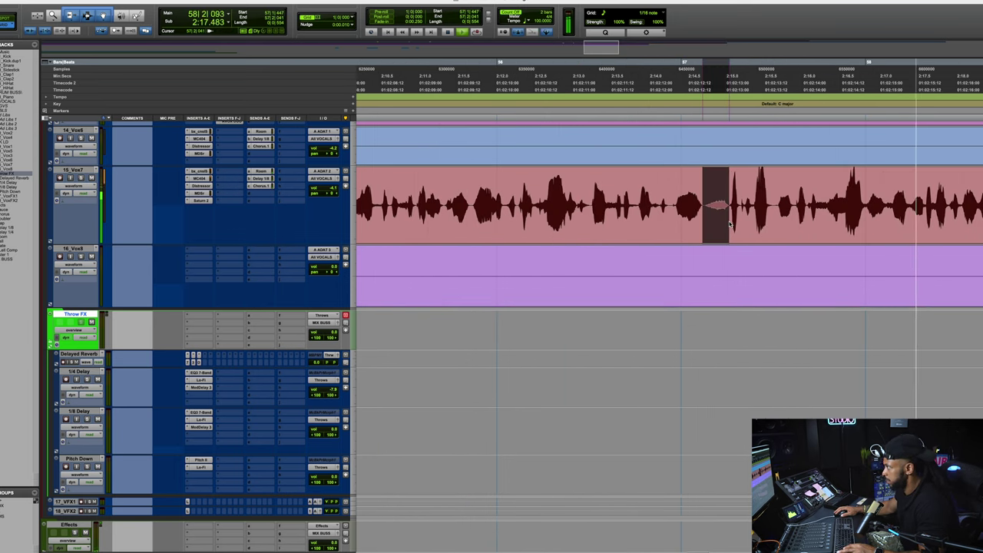
pyautogui.press('Delete')
pyautogui.moveTo(699, 180); pyautogui.dragTo(730, 177)
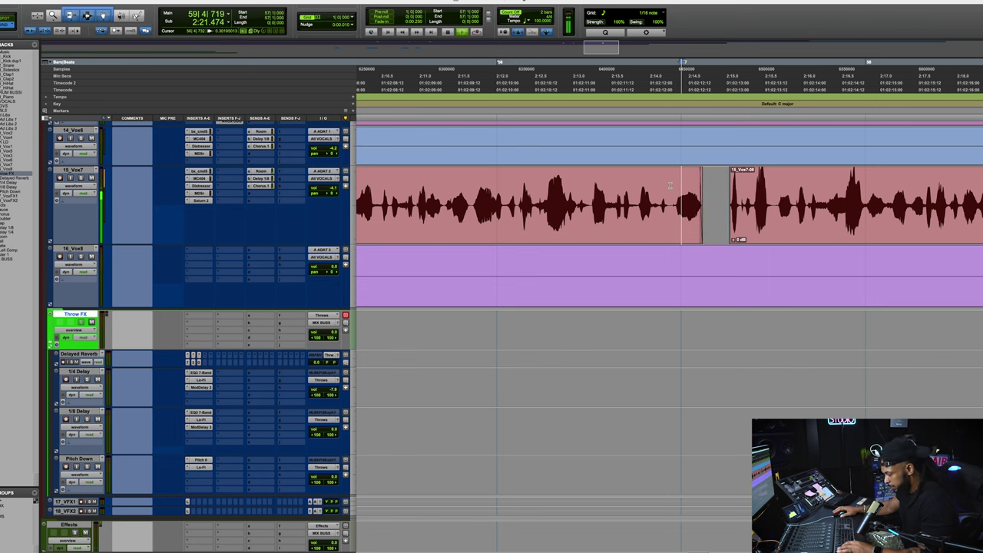
# Step: Remove the quiet passage in 15_Vox7 just before bar 61
pyautogui.press('r')
pyautogui.press('r')
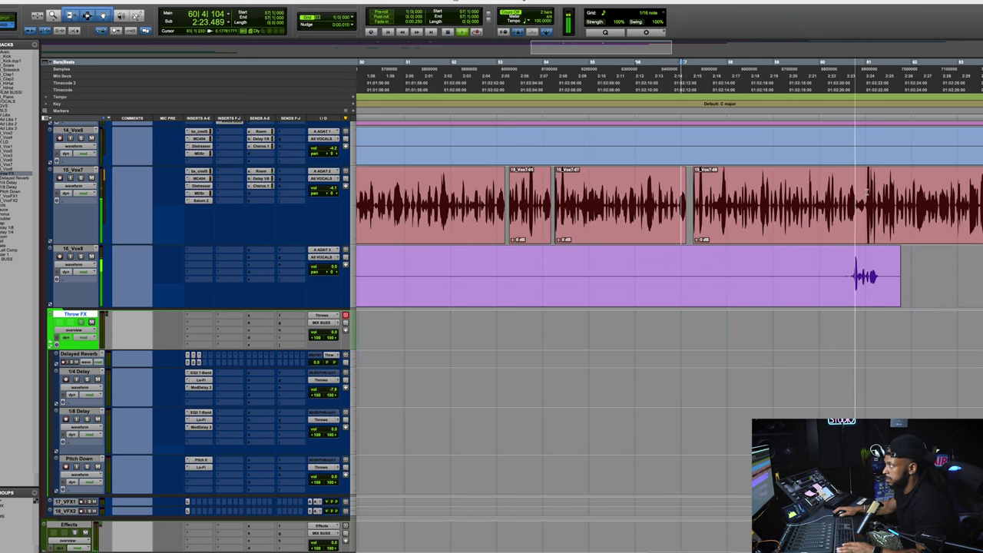
pyautogui.press('t')
pyautogui.press('t')
pyautogui.press('t')
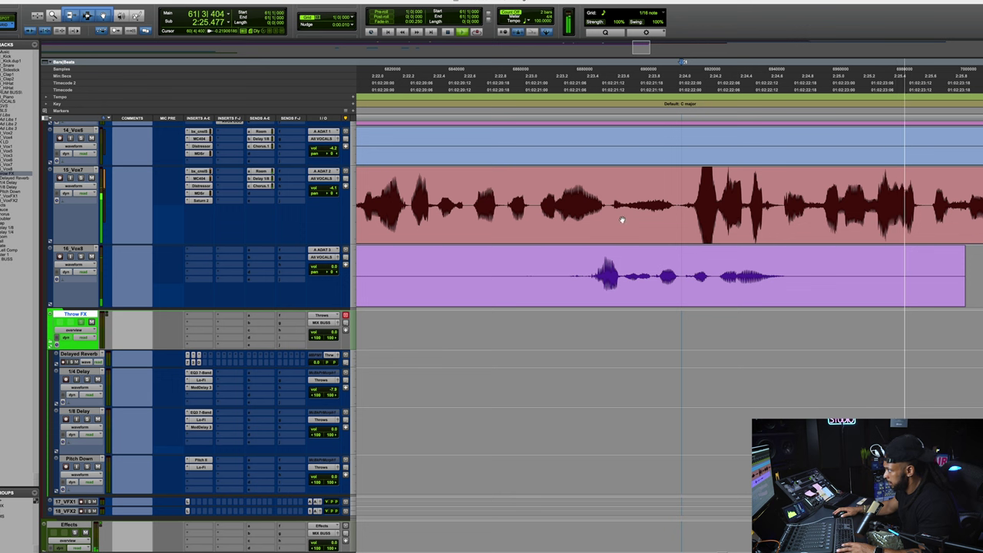
pyautogui.moveTo(610, 223); pyautogui.dragTo(679, 235)
pyautogui.press('Delete')
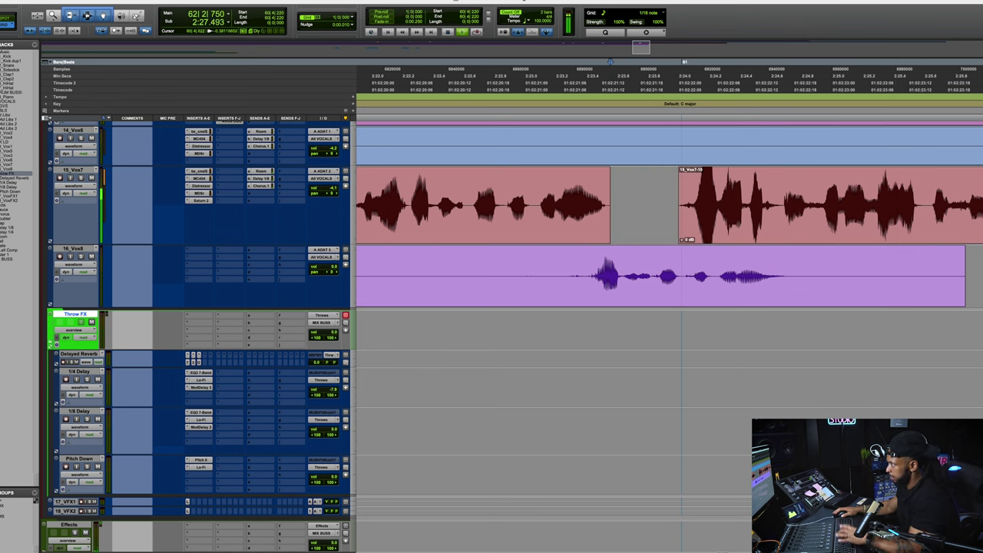
# Step: Copy AVOX DUO and the Plate send from 11_Vox3 to 16_Vox8, and add bx_console SSL 9000 J to 16_Vox8
pyautogui.press('super+equal')
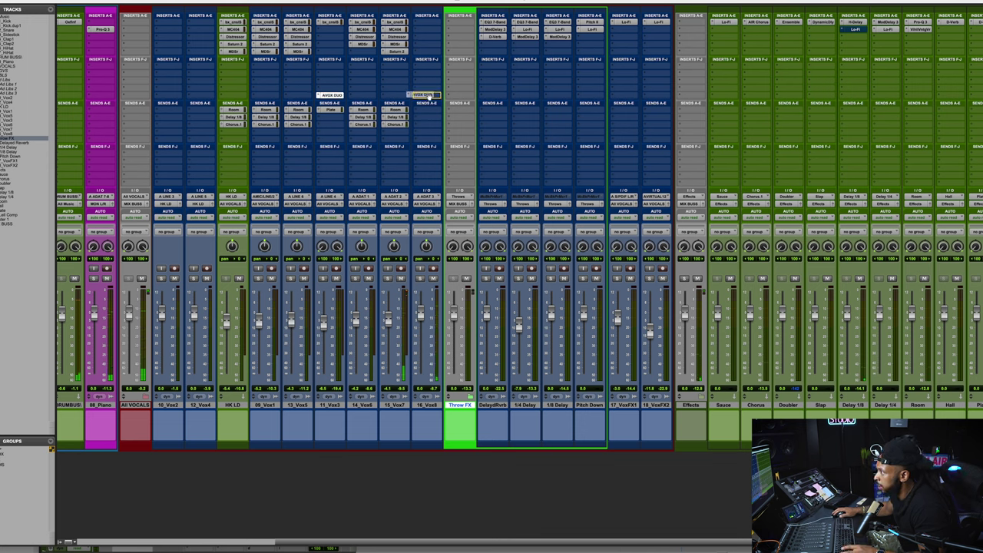
pyautogui.moveTo(446, 99); pyautogui.dragTo(421, 104)
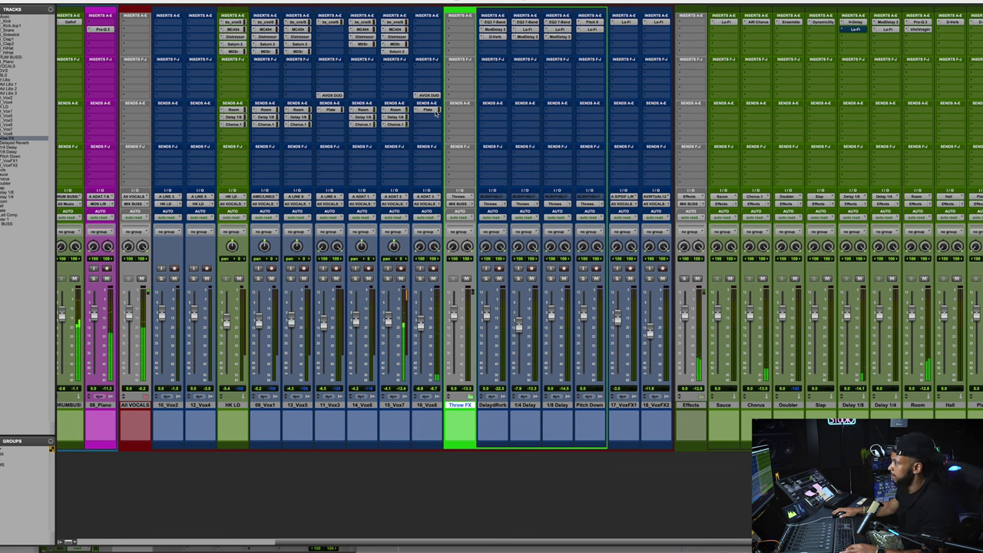
pyautogui.click(428, 21)
# Step: Assign the second send of 16_Vox8 to the DELAY 1/4.1 bus
pyautogui.click(419, 120)
pyautogui.write('Dl')
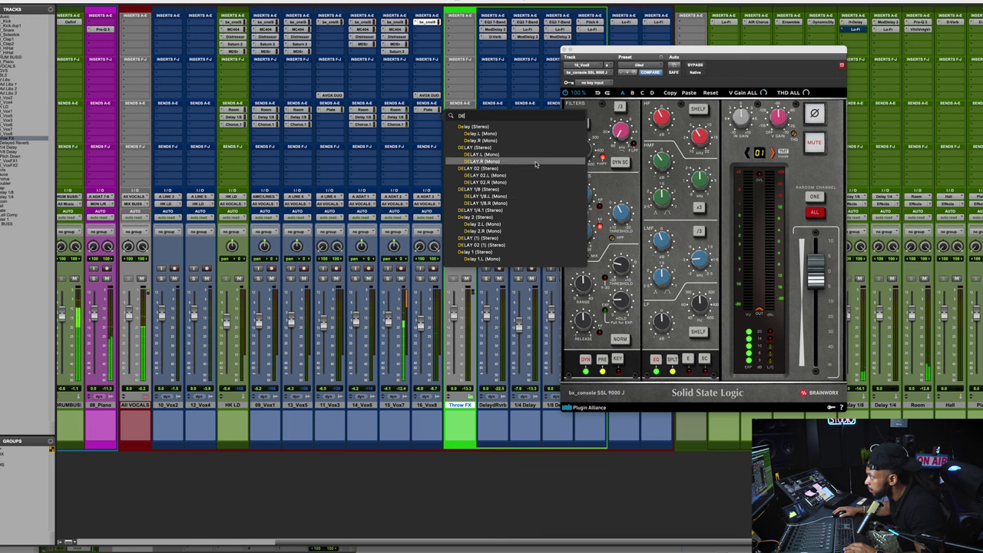
pyautogui.click(534, 211)
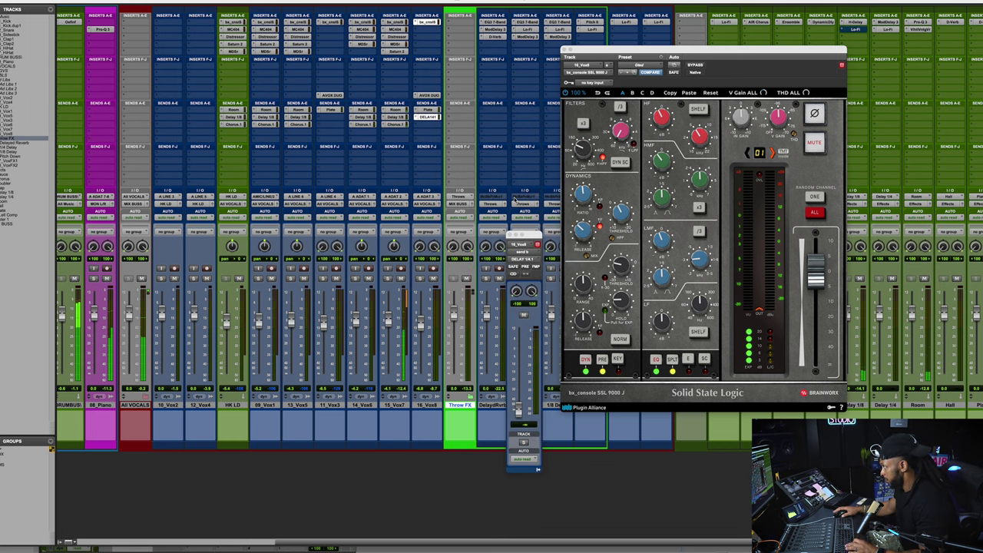
# Step: Reassign the second send of 16_Vox8 to the Delay 1/4 track, with its level at 0.0 dB
pyautogui.click(416, 117)
pyautogui.moveTo(444, 160)
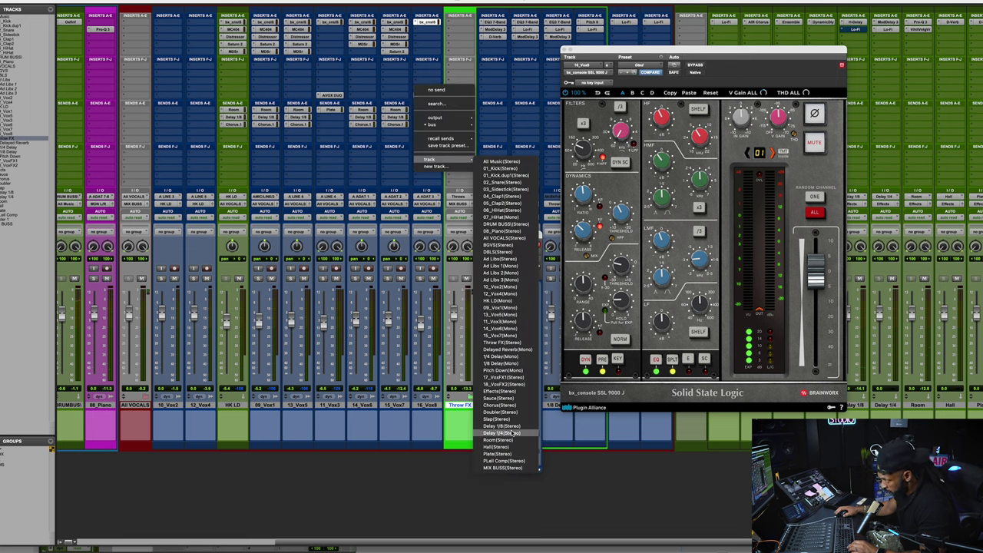
pyautogui.click(513, 433)
pyautogui.press('KP_Enter')
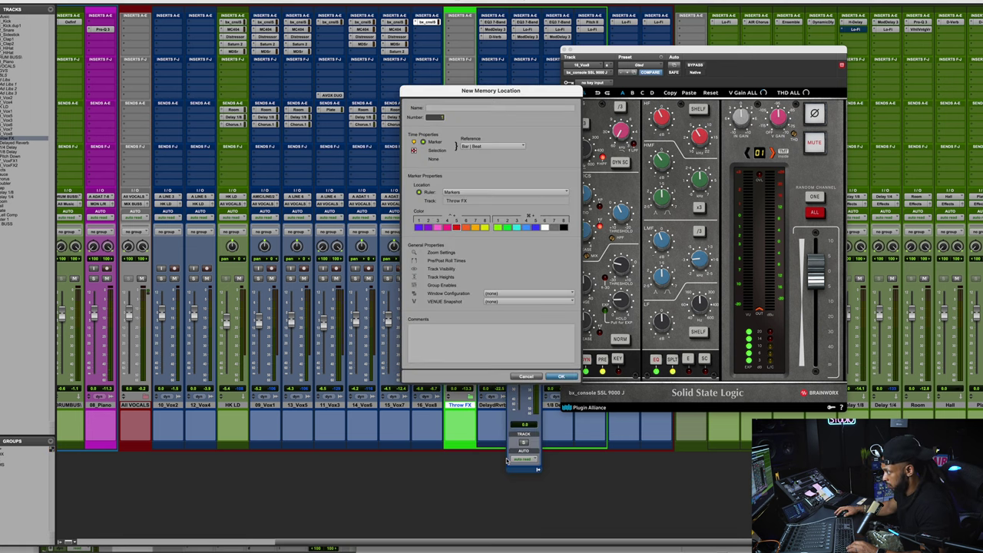
pyautogui.click(526, 377)
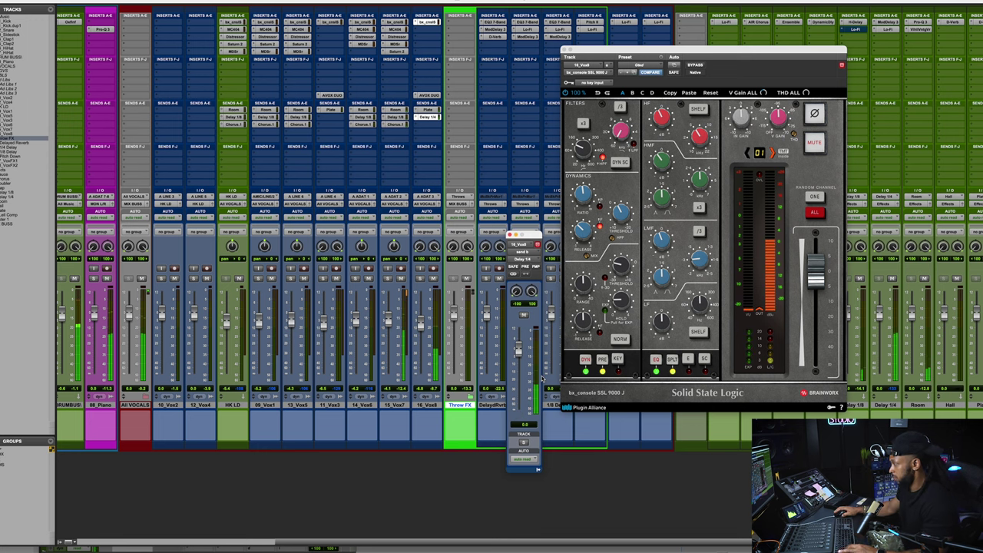
# Step: Lower the 16_Vox8 send to Delay 1/4 to about -12.2 dB, close the open windows, and return to the timeline
pyautogui.moveTo(523, 367); pyautogui.dragTo(524, 374)
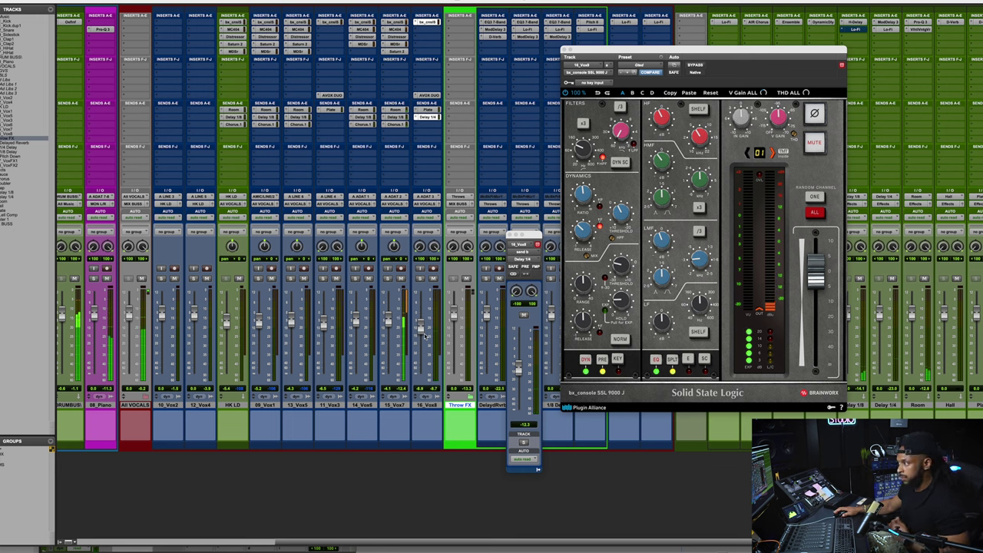
pyautogui.click(511, 235)
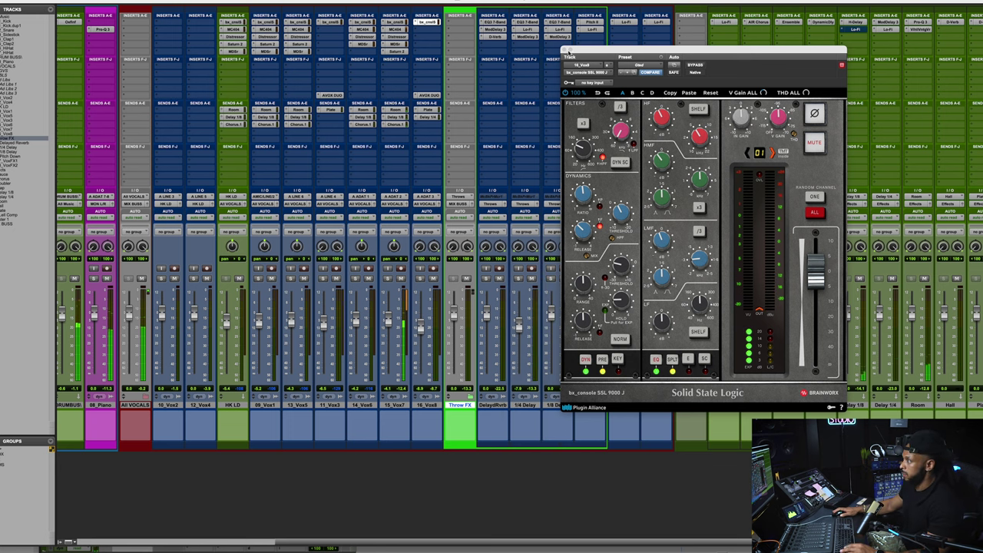
pyautogui.click(568, 52)
pyautogui.hscroll(4, 601, 157)
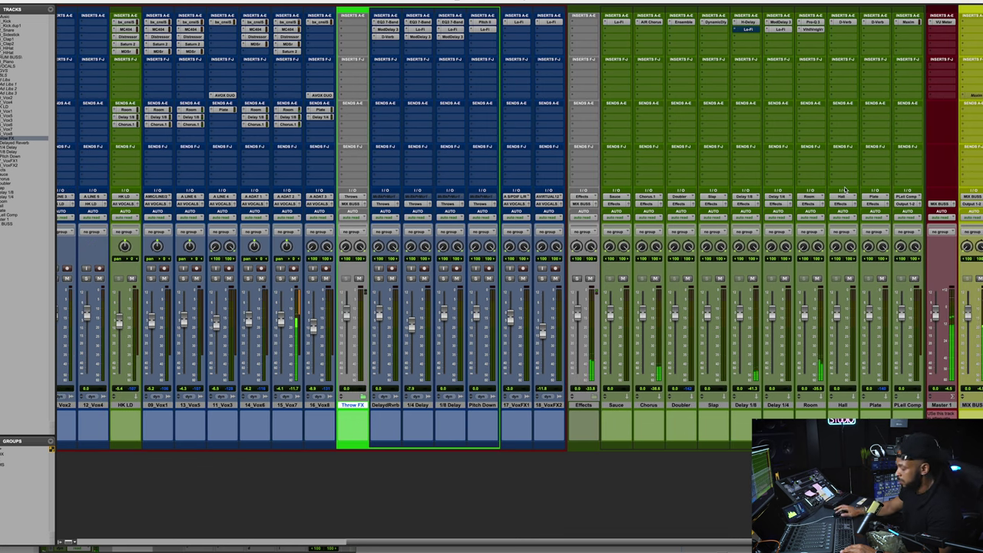
pyautogui.press('super+equal')
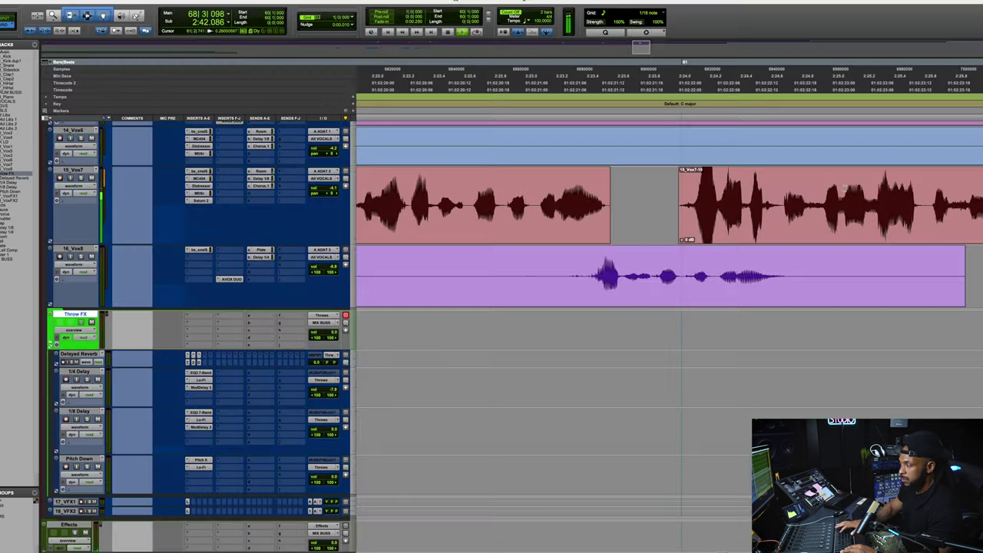
# Step: Copy the final phrase of 15_Vox7, from just before bar 69 to the clip's end, onto the Delayed Reverb track
pyautogui.press('super+bracketleft')
pyautogui.press('super+bracketleft')
pyautogui.press('super+bracketleft')
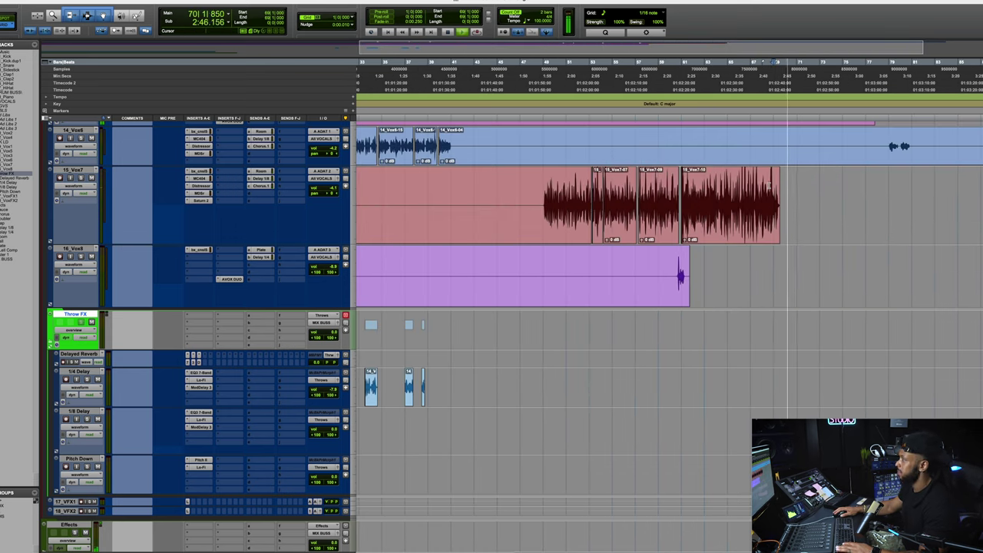
pyautogui.press('super+bracketright')
pyautogui.press('super+bracketright')
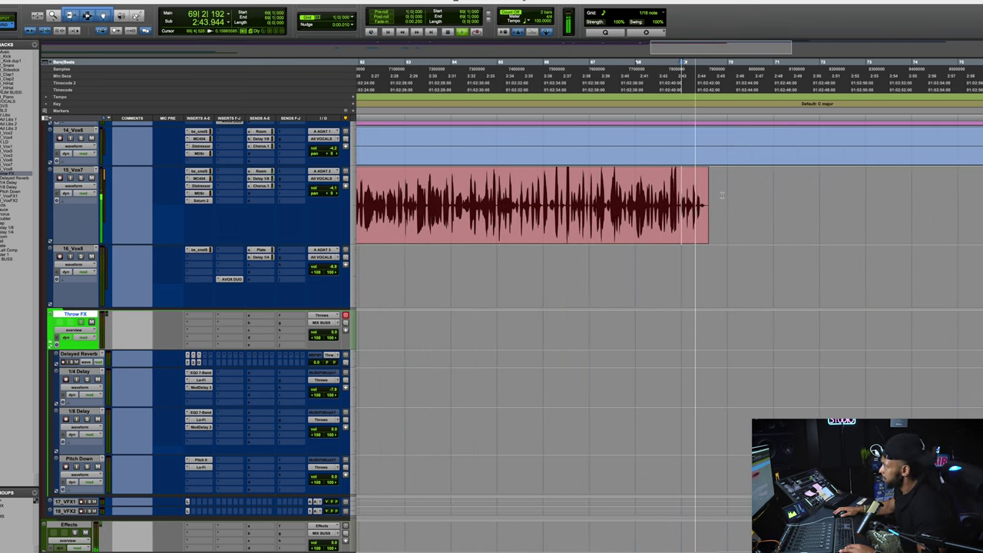
pyautogui.press('super+bracketright')
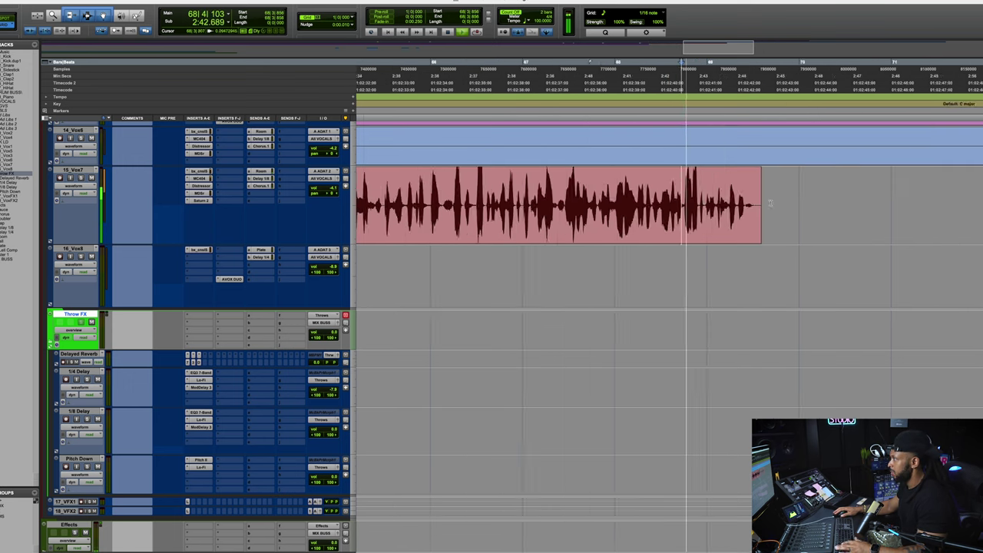
pyautogui.press('super+bracketright')
pyautogui.click(684, 236)
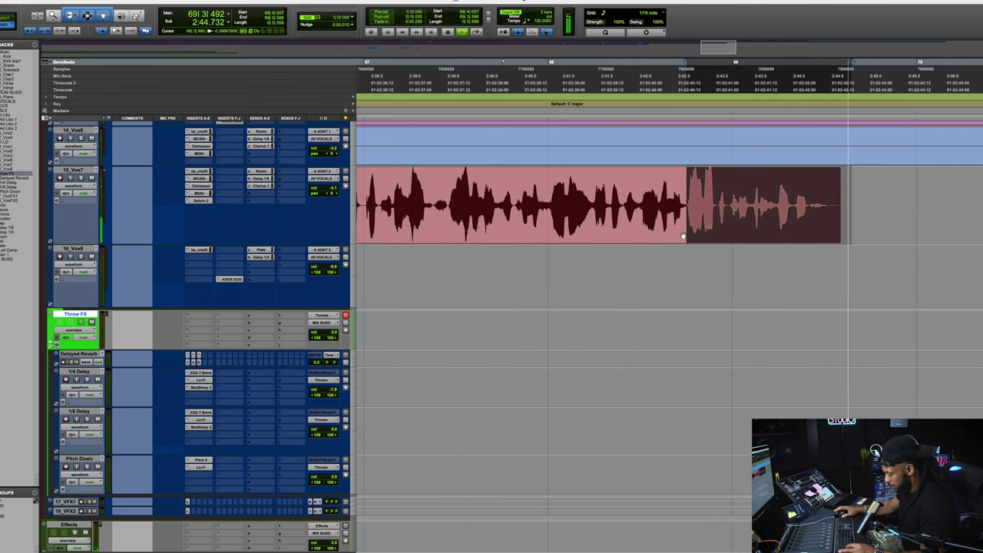
pyautogui.press(';')
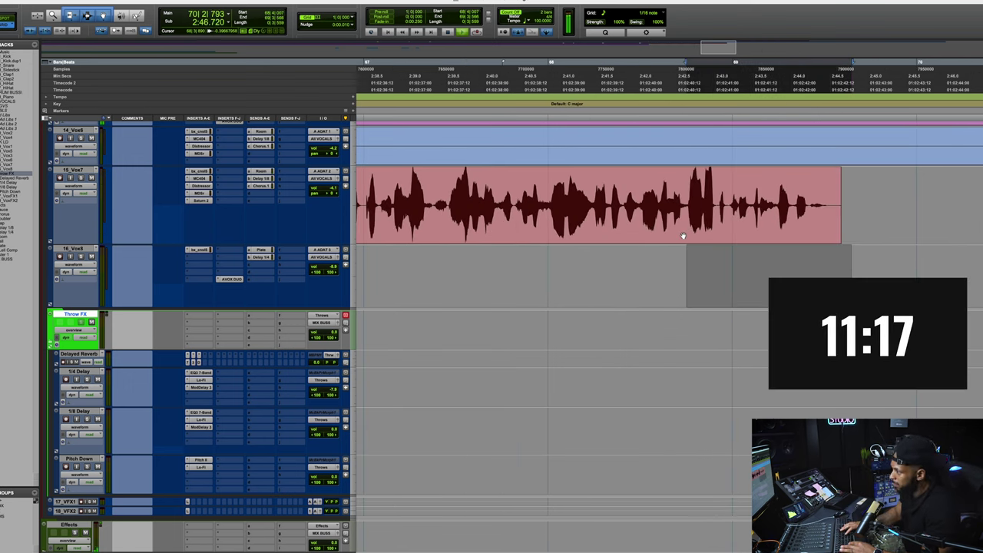
pyautogui.press(';')
pyautogui.press(';')
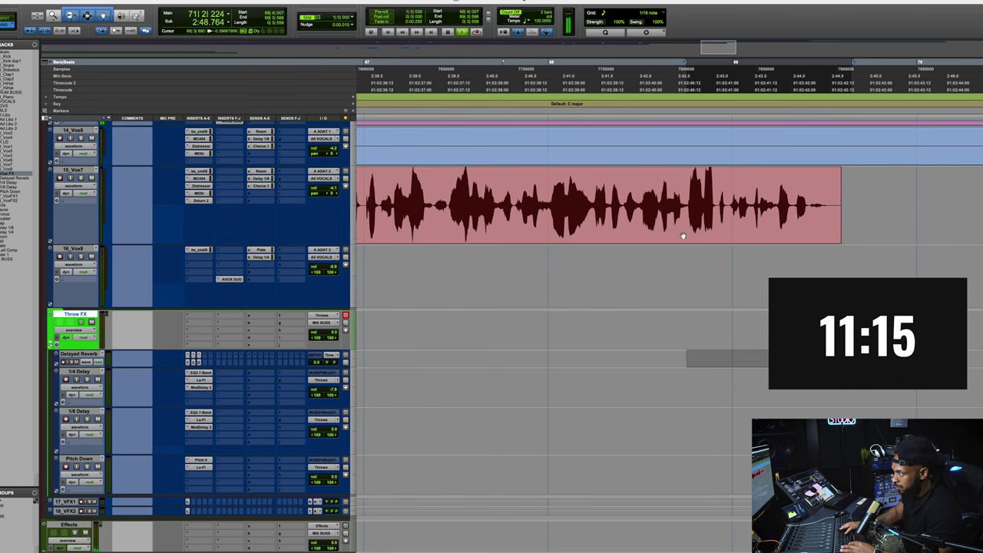
pyautogui.press('super+v')
# Step: Lower the enlarged Delayed Reverb track's volume and trim the start of its phrase copy to just before bar 69
pyautogui.press('space')
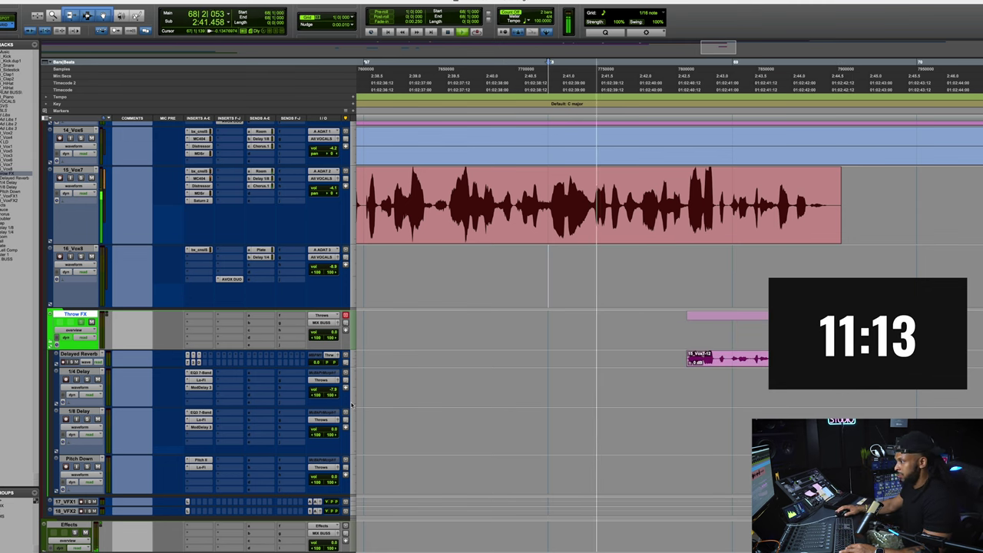
pyautogui.moveTo(334, 368); pyautogui.dragTo(319, 376)
pyautogui.press('space')
pyautogui.press('space')
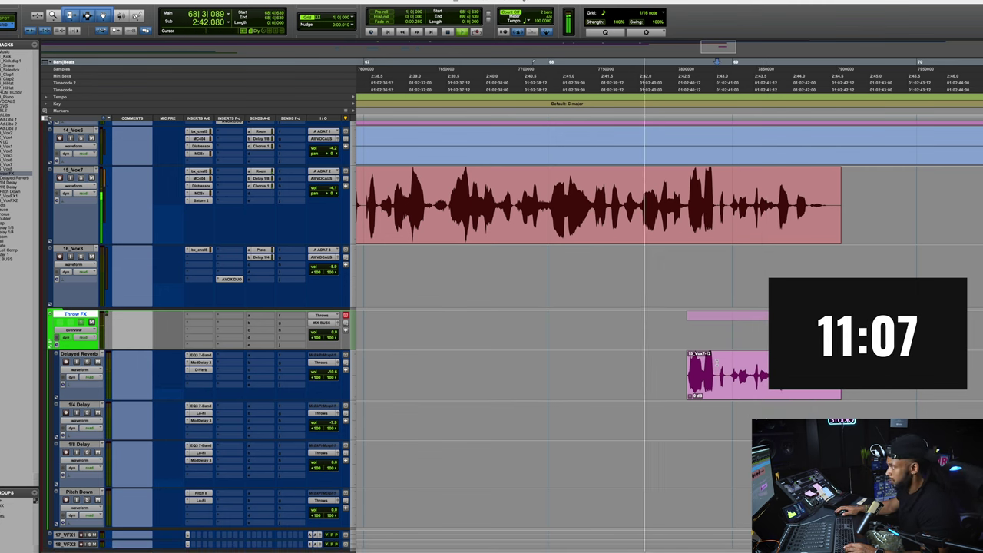
pyautogui.press('a')
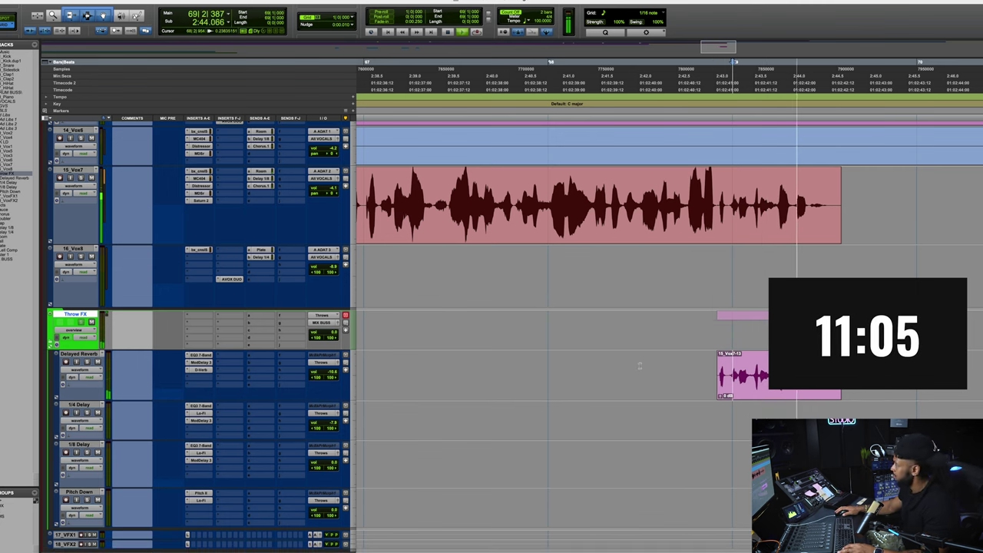
# Step: Undo the last trim of the Delayed Reverb phrase copy and adjust the left feedback in that track's Mod Delay III
pyautogui.hotkey('ctrl', 'z')
pyautogui.press('space')
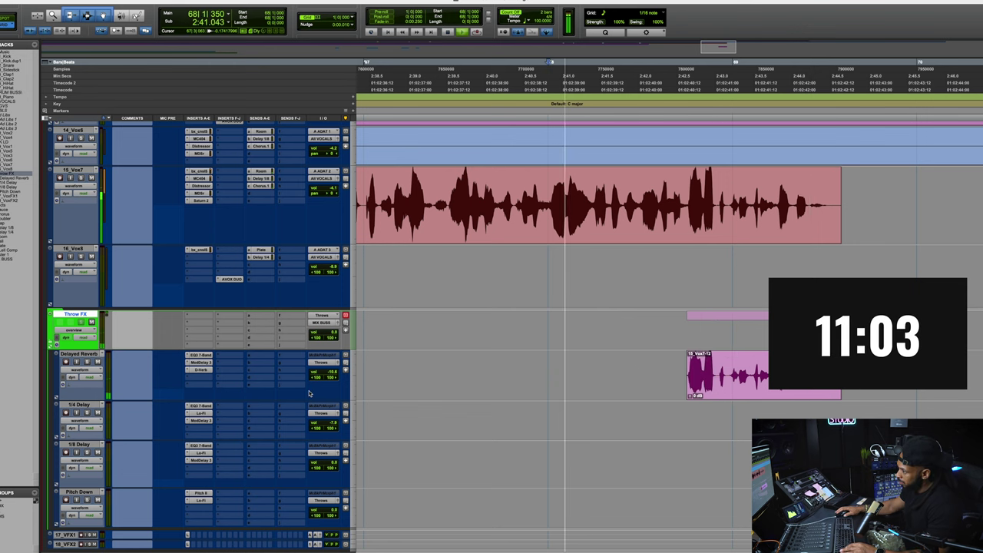
pyautogui.click(200, 361)
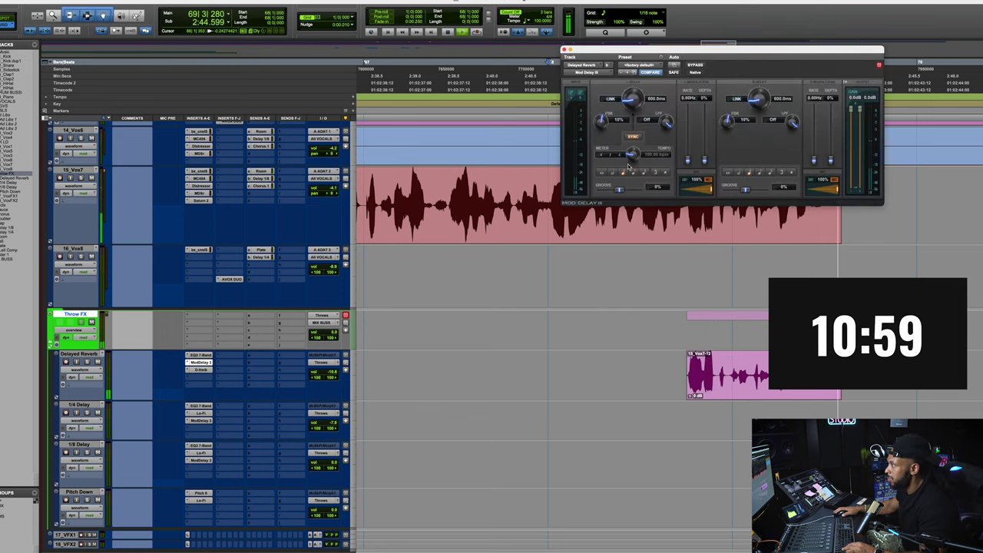
pyautogui.press('space')
pyautogui.press('space')
pyautogui.moveTo(602, 125); pyautogui.dragTo(601, 121)
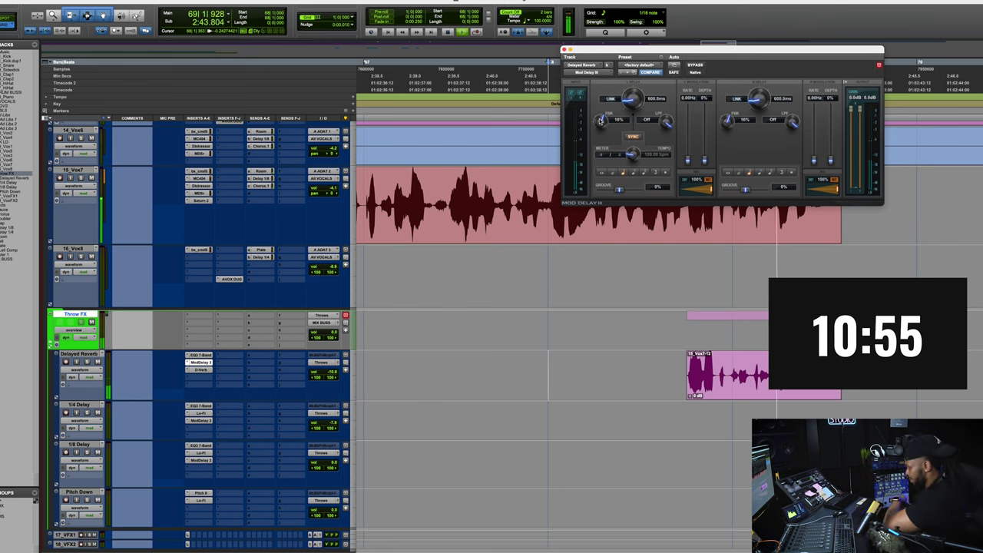
# Step: Reshape the curve of the EQ3 7-Band on the Delayed Reverb track and close its window
pyautogui.click(199, 354)
pyautogui.moveTo(780, 133); pyautogui.dragTo(768, 127)
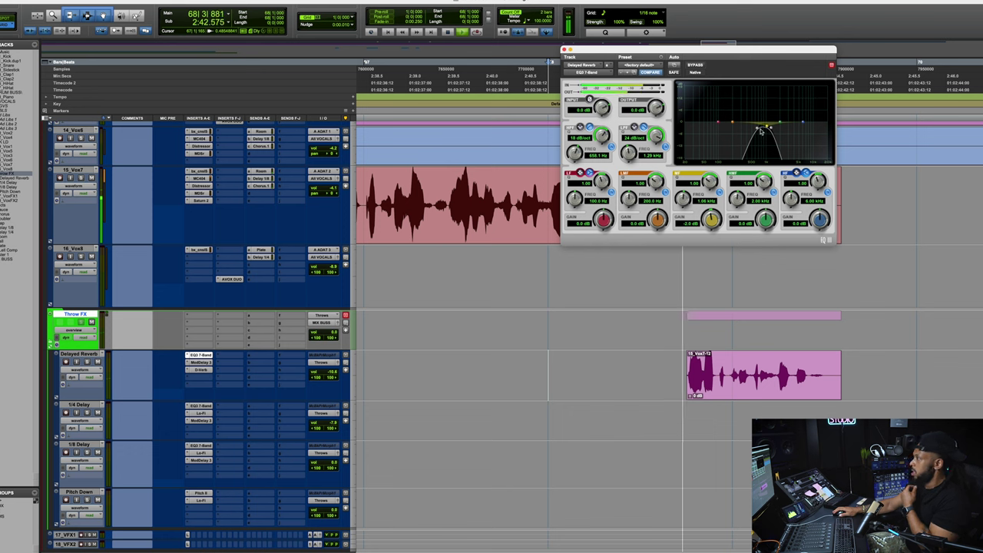
pyautogui.click(563, 48)
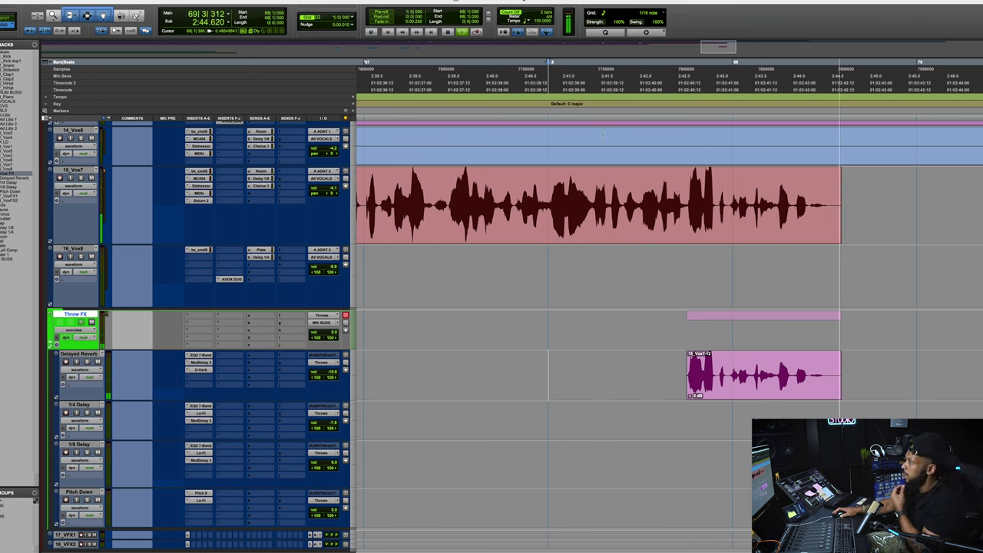
# Step: Switch to the mixer and replace the first insert on Master 1 with Black Box Analog Design HG-2
pyautogui.scroll(-3, 685, 282)
pyautogui.scroll(-2, 686, 282)
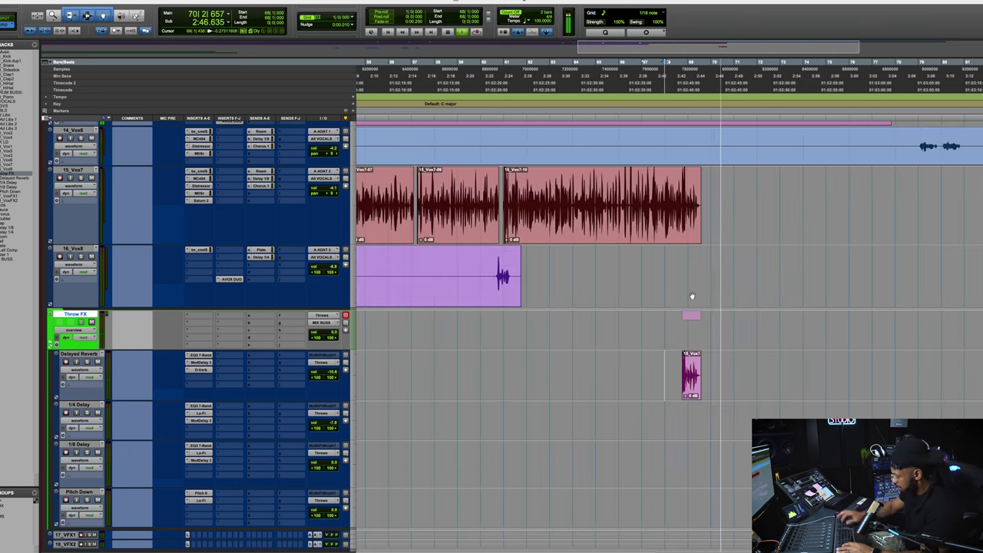
pyautogui.press('super+equal')
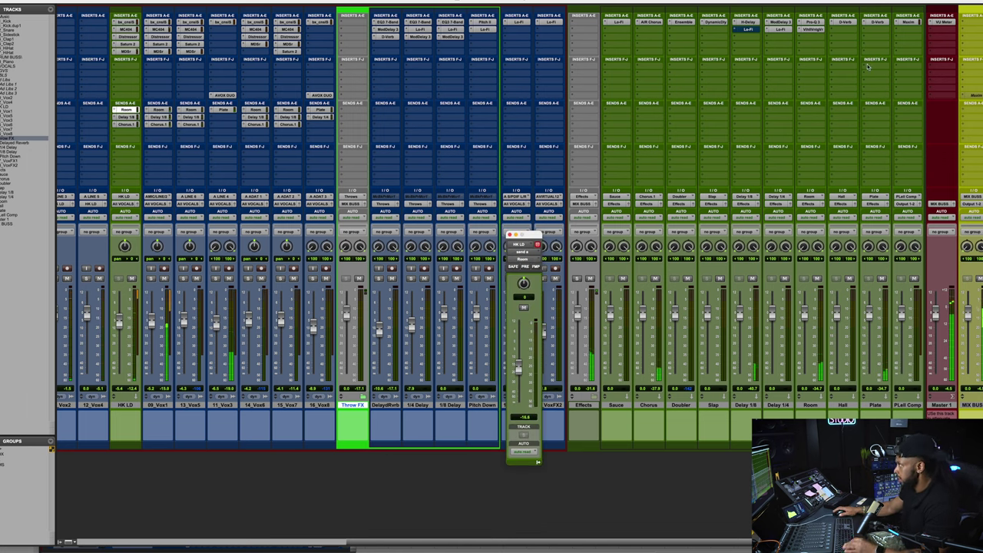
pyautogui.hscroll(1, 487, 362)
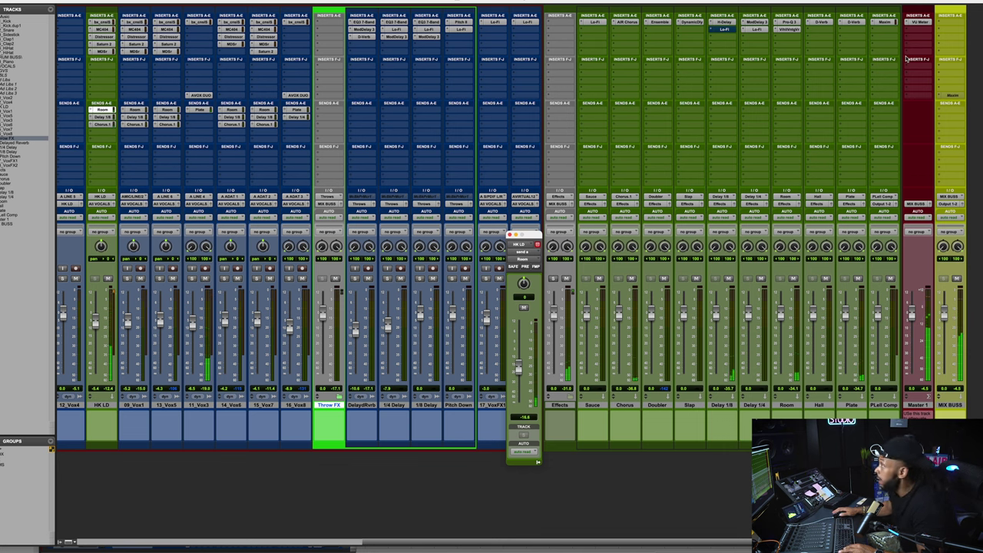
pyautogui.click(909, 22)
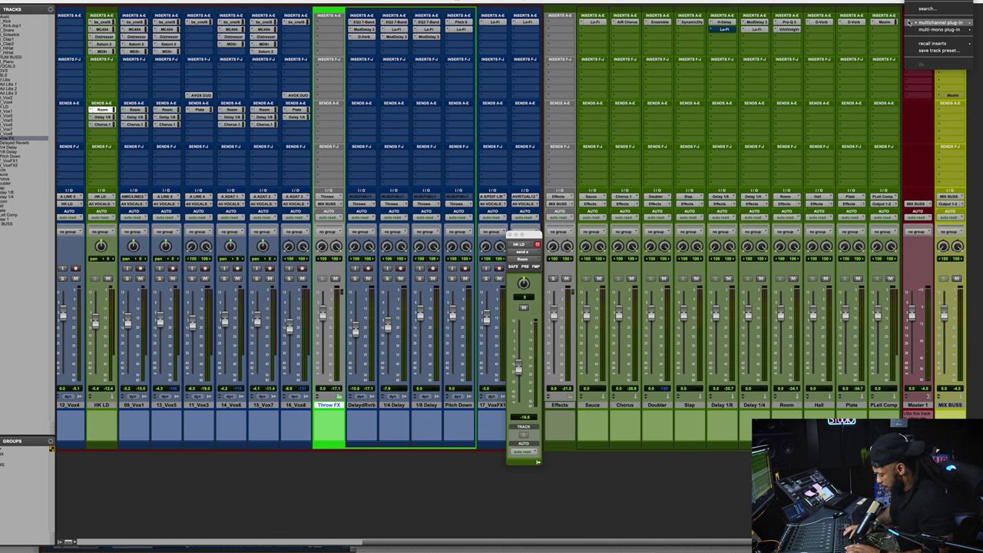
pyautogui.click(927, 8)
pyautogui.write('ANAL')
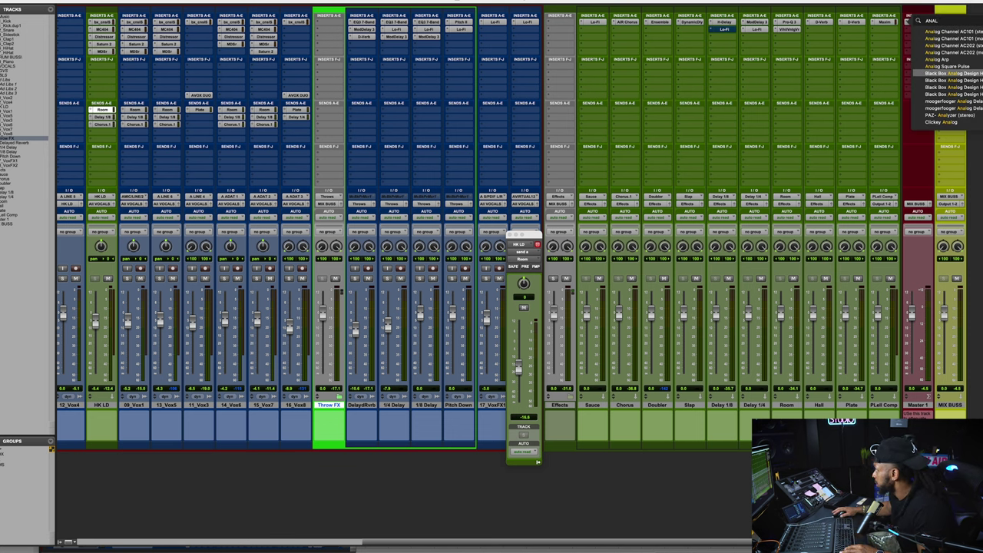
pyautogui.press('Return')
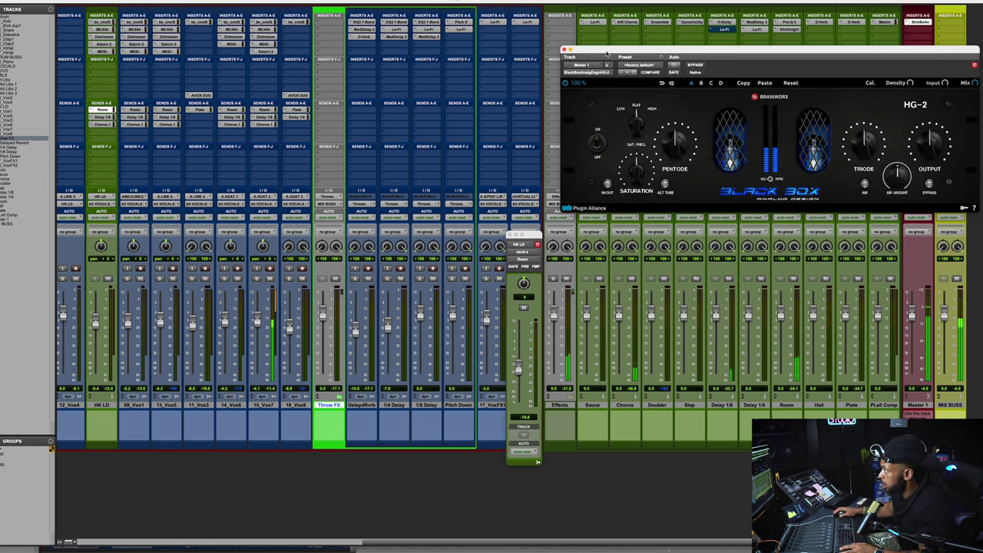
# Step: Load the preset 35 Master-Rock Anarchy in the HG-2 on Master 1
pyautogui.moveTo(730, 45); pyautogui.dragTo(509, 87)
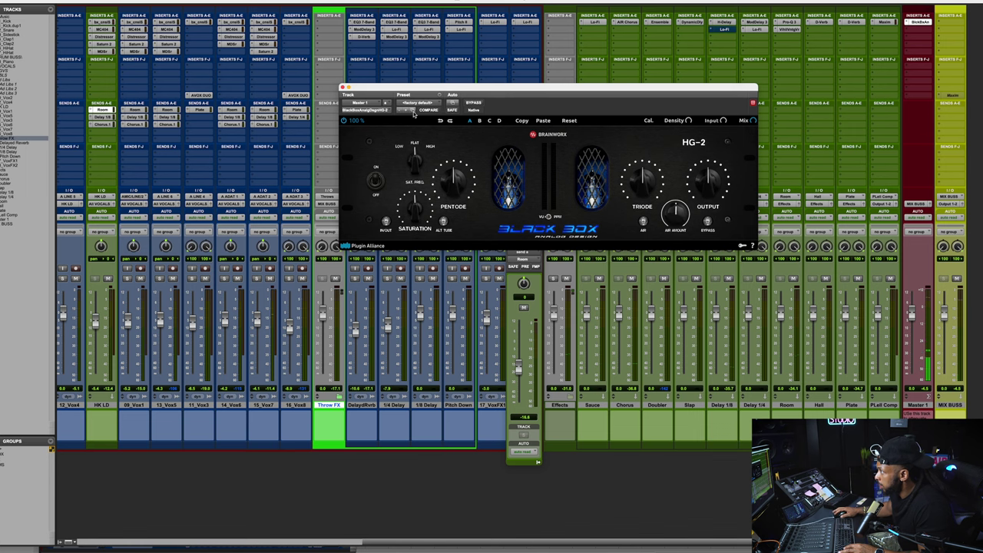
pyautogui.click(414, 113)
pyautogui.click(593, 167)
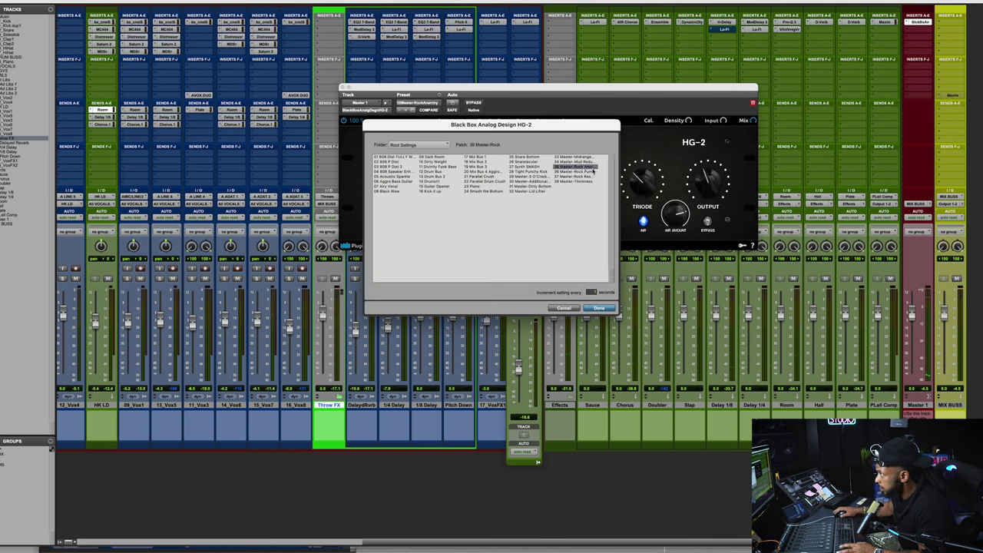
pyautogui.click(605, 308)
# Step: Lower the HG-2's Pentode amount slightly and compare the mix with the plug-in bypassed and active
pyautogui.click(473, 102)
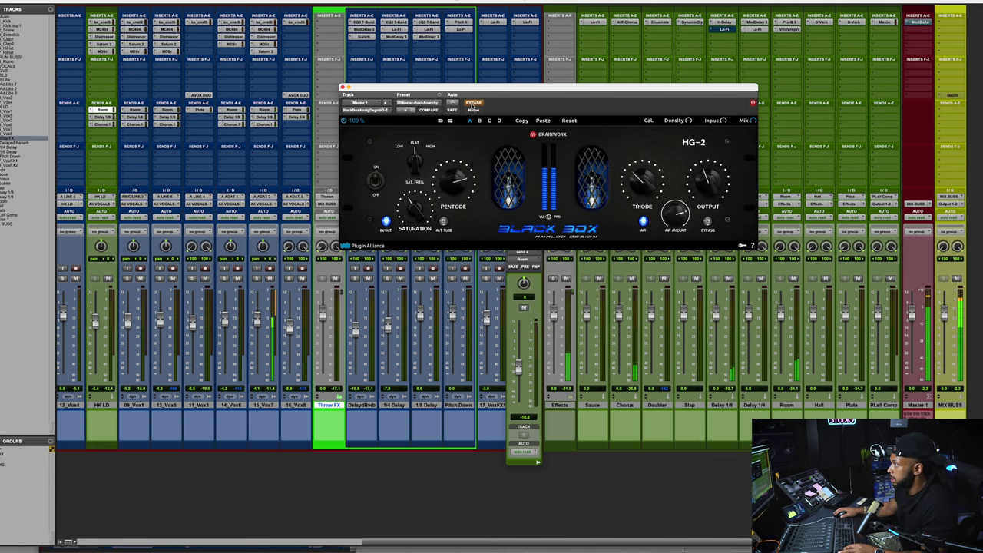
pyautogui.moveTo(484, 93); pyautogui.dragTo(448, 93)
pyautogui.click(437, 103)
pyautogui.moveTo(415, 189); pyautogui.dragTo(415, 198)
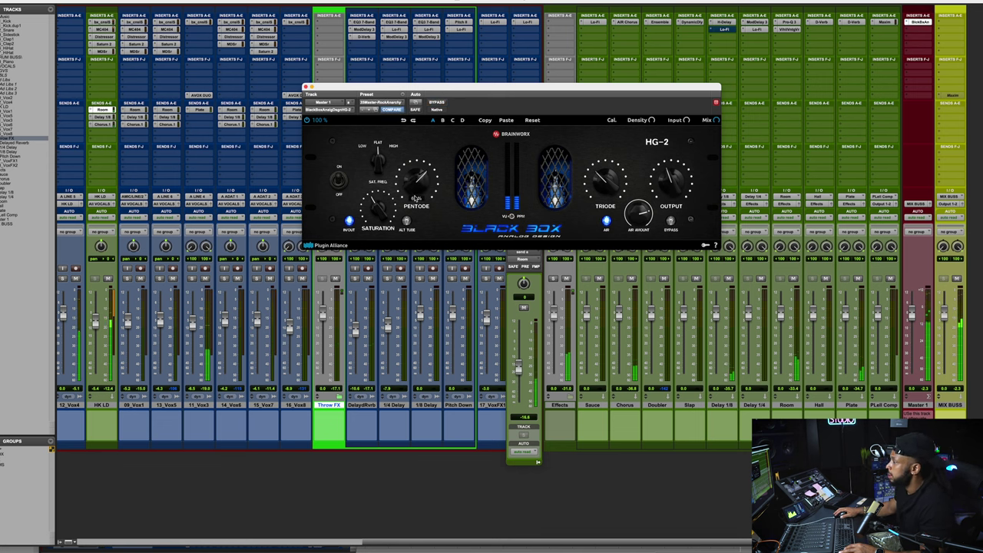
pyautogui.click(436, 103)
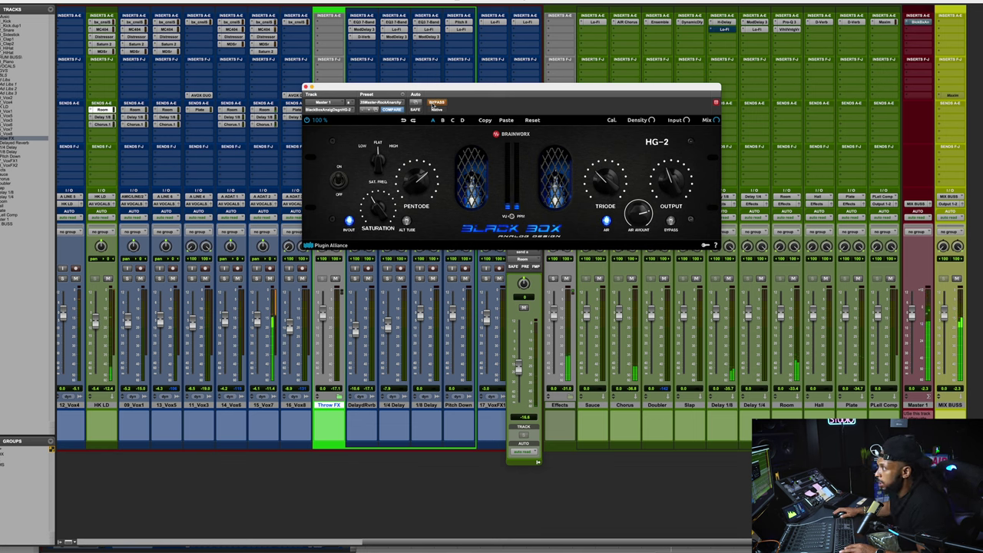
pyautogui.click(436, 103)
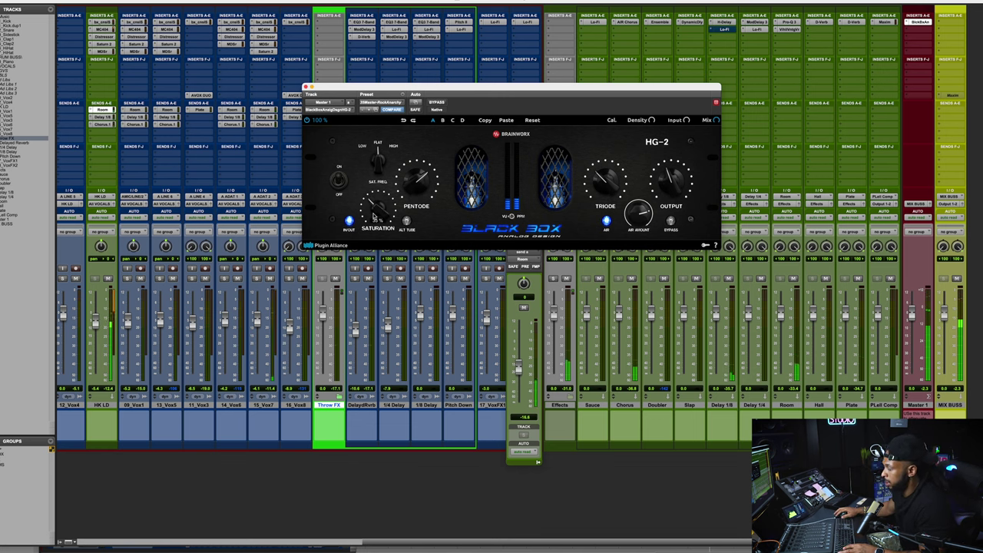
pyautogui.click(435, 103)
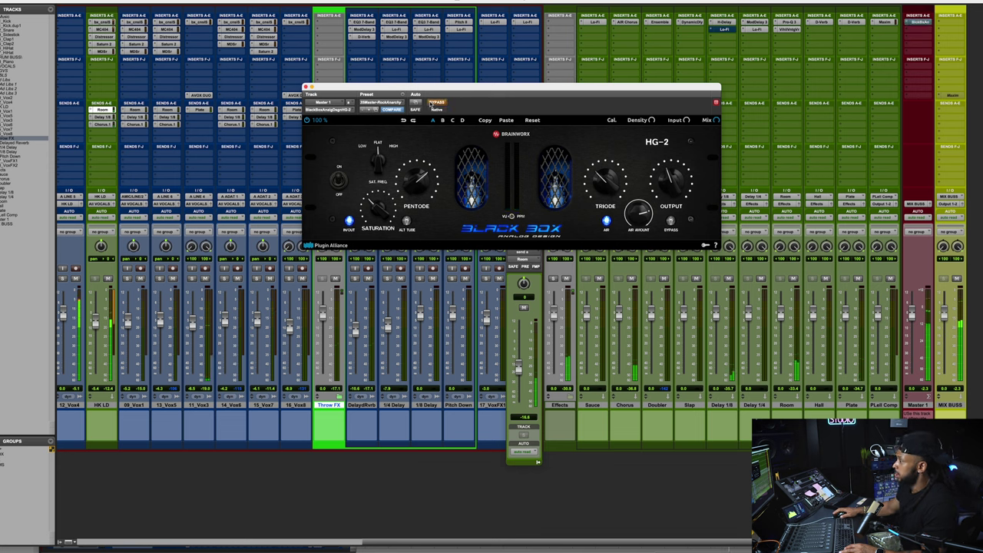
pyautogui.click(435, 102)
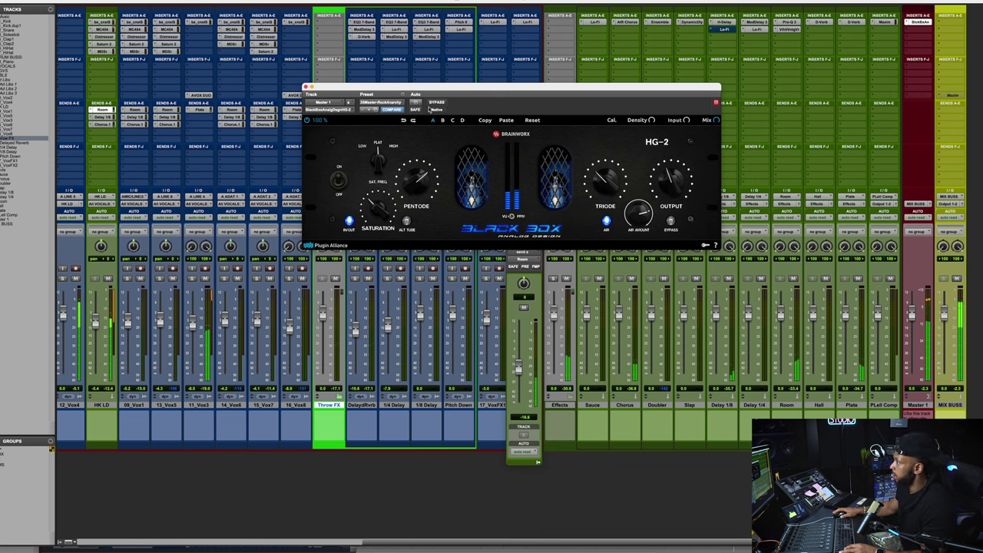
# Step: Insert the UAD Manley Variable Mu compressor in Master 1's second slot and load its Mix BUSS preset
pyautogui.click(925, 33)
pyautogui.write('VARI')
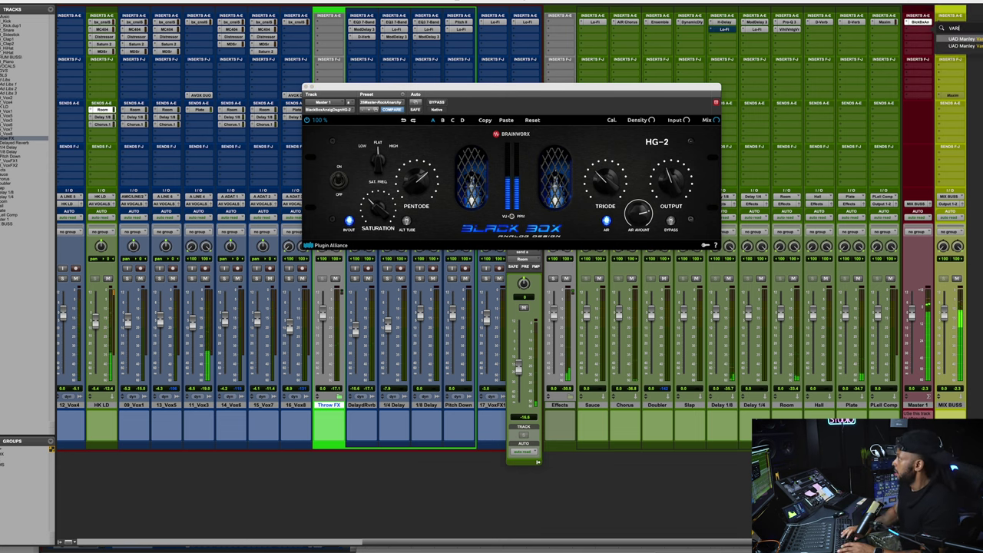
pyautogui.press('Return')
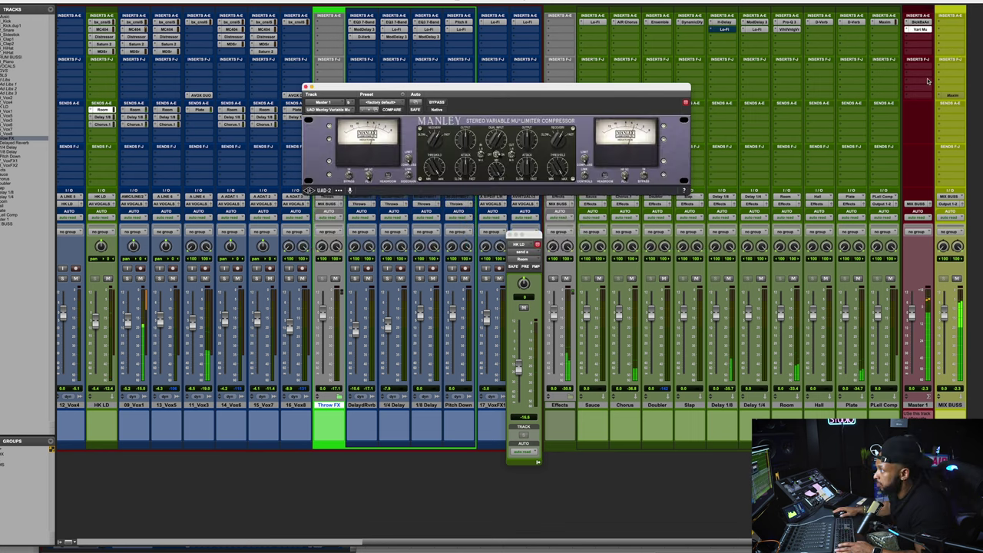
pyautogui.click(381, 112)
pyautogui.click(399, 158)
pyautogui.click(603, 308)
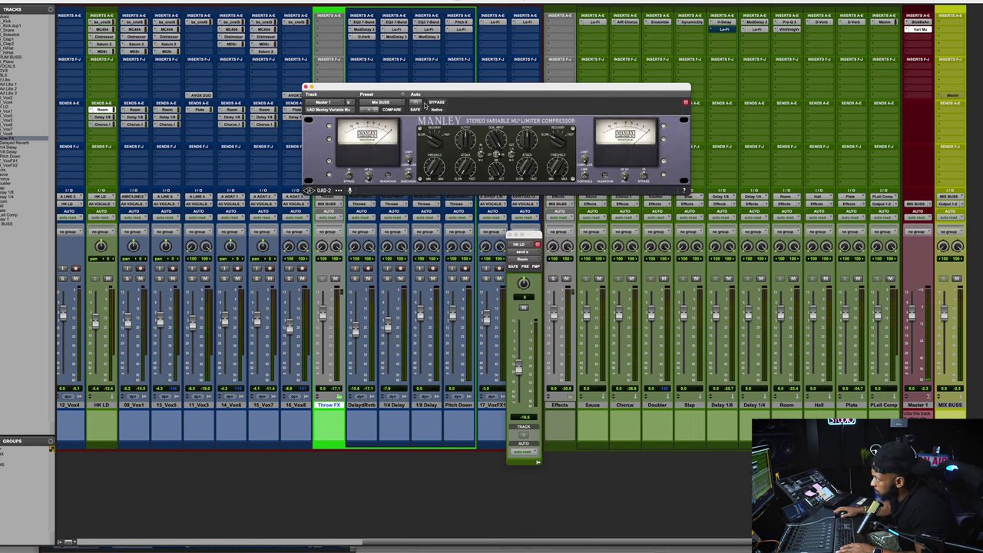
# Step: Lower Master 1's volume and move its Black Box HG-2 and Variable Mu inserts to the MIX BUSS track
pyautogui.moveTo(428, 87); pyautogui.dragTo(371, 74)
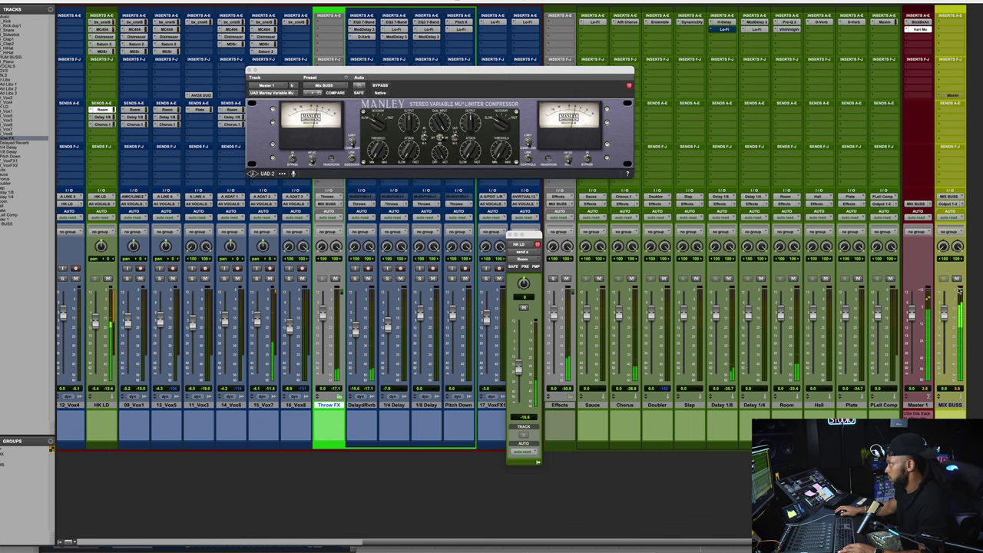
pyautogui.moveTo(878, 314); pyautogui.dragTo(882, 323)
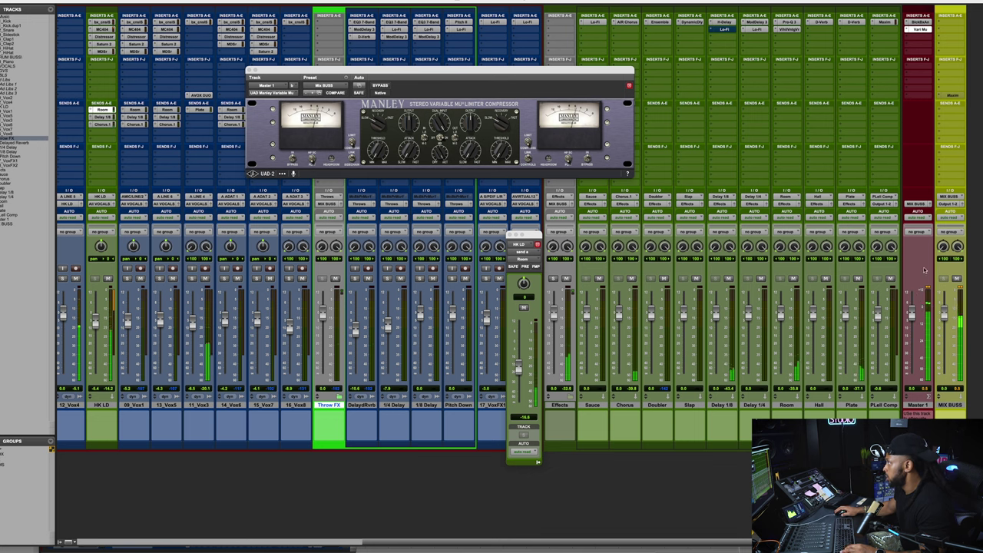
pyautogui.moveTo(918, 21); pyautogui.dragTo(951, 28)
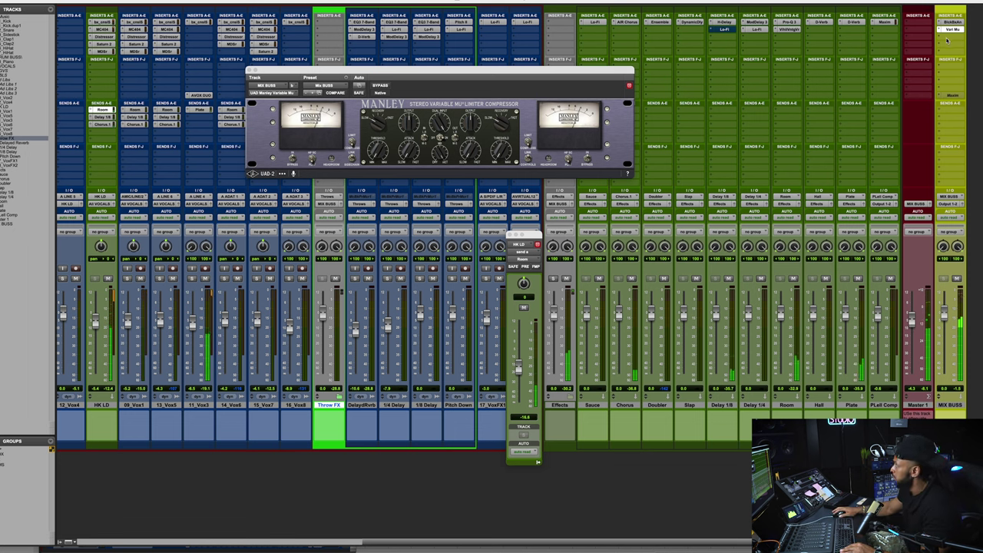
# Step: Insert the UAD Pultec-Pro Legacy equalizer in the third slot of the MIX BUSS track
pyautogui.click(948, 37)
pyautogui.click(947, 39)
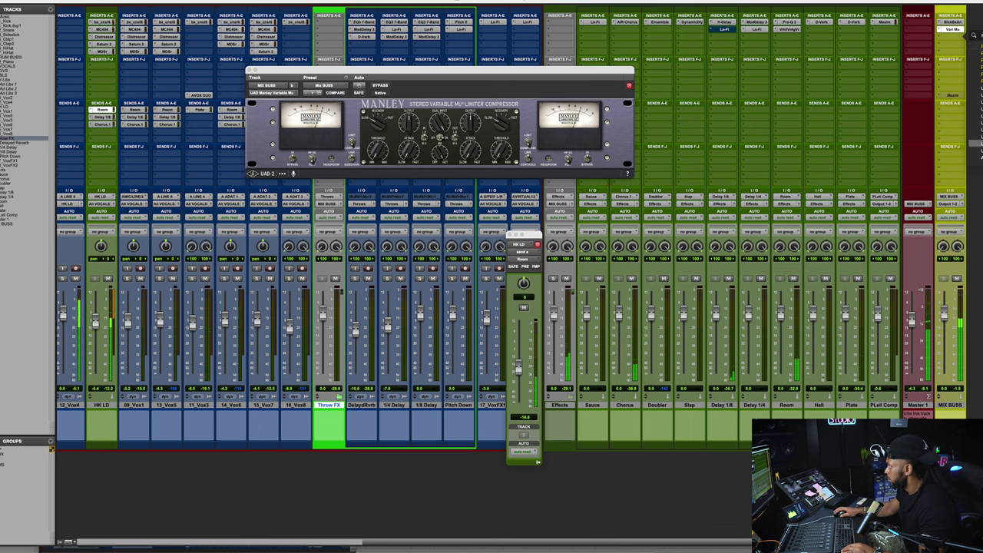
pyautogui.click(816, 118)
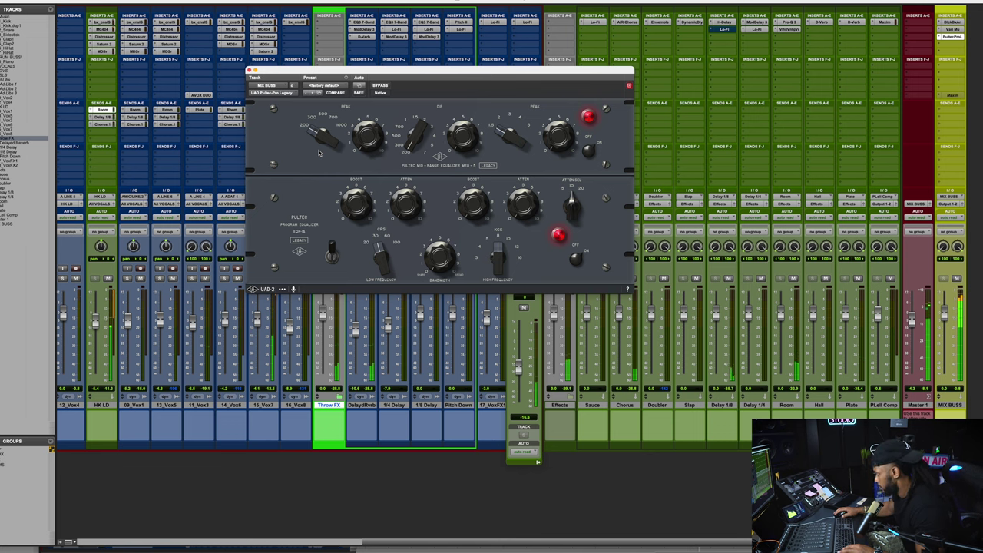
# Step: Set the Pultec mid-range EQ's low peak frequency to 300 and dip frequency to 1.5, and adjust the dip amount
pyautogui.moveTo(330, 138); pyautogui.dragTo(330, 123)
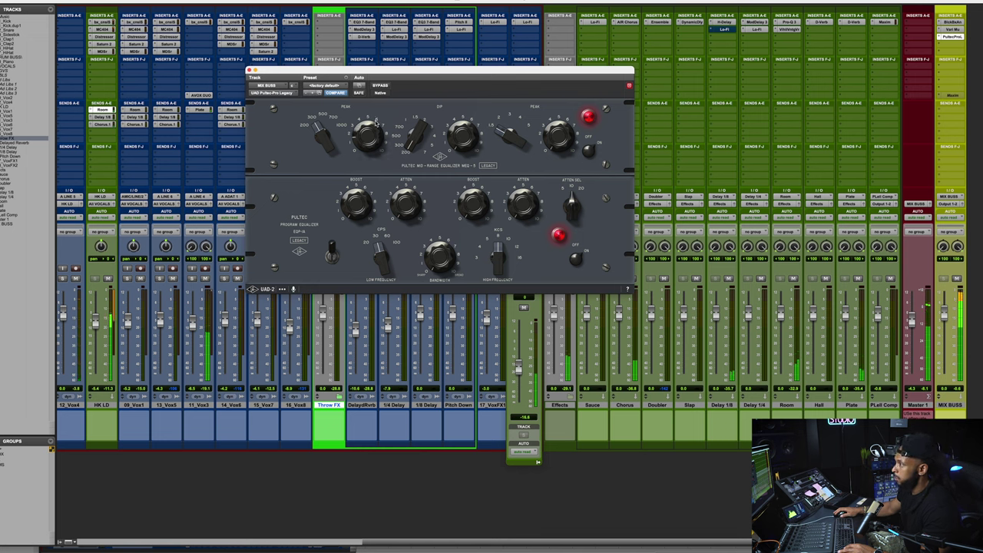
pyautogui.moveTo(417, 133)
pyautogui.mouseDown()
pyautogui.moveTo(419, 121)
pyautogui.moveTo(420, 130)
pyautogui.mouseUp()
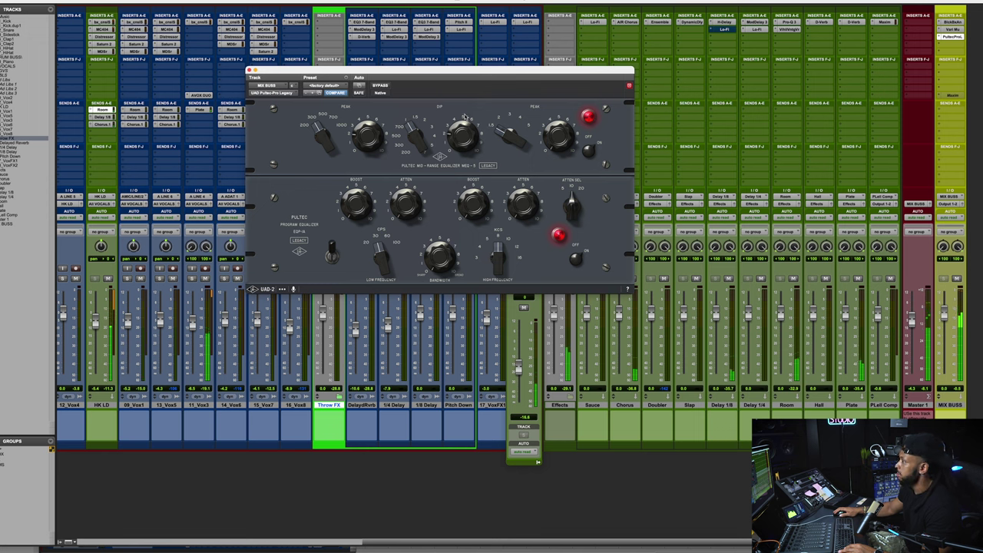
pyautogui.moveTo(464, 117); pyautogui.dragTo(464, 120)
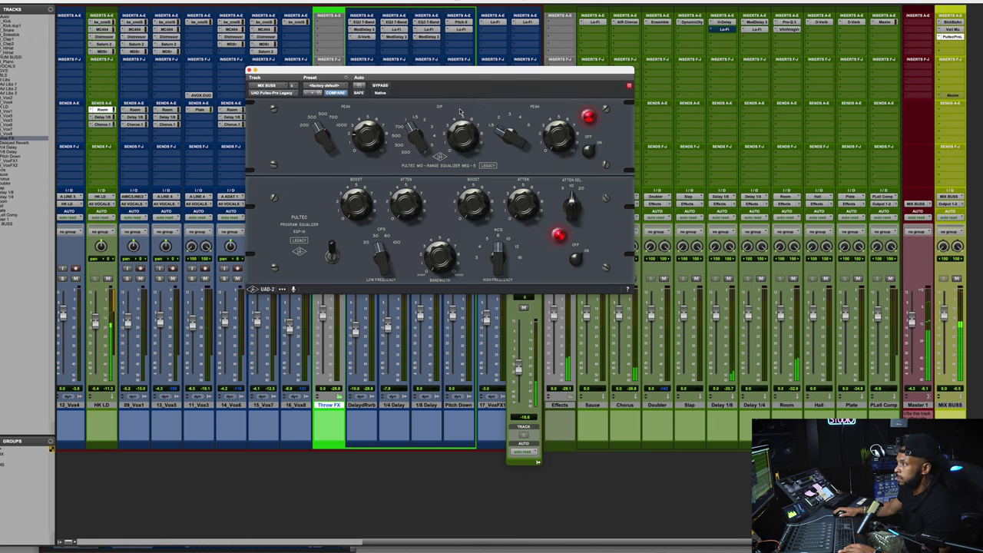
pyautogui.moveTo(416, 128); pyautogui.dragTo(416, 125)
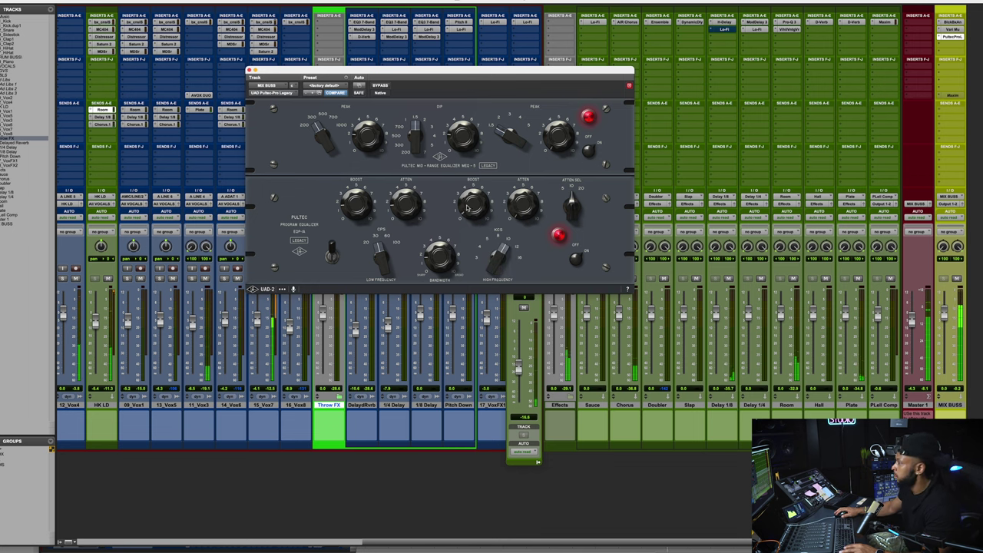
# Step: Adjust the Pultec program EQ's high-frequency boost and compare the MIX BUSS sound with the equalizer bypassed and active
pyautogui.click(379, 85)
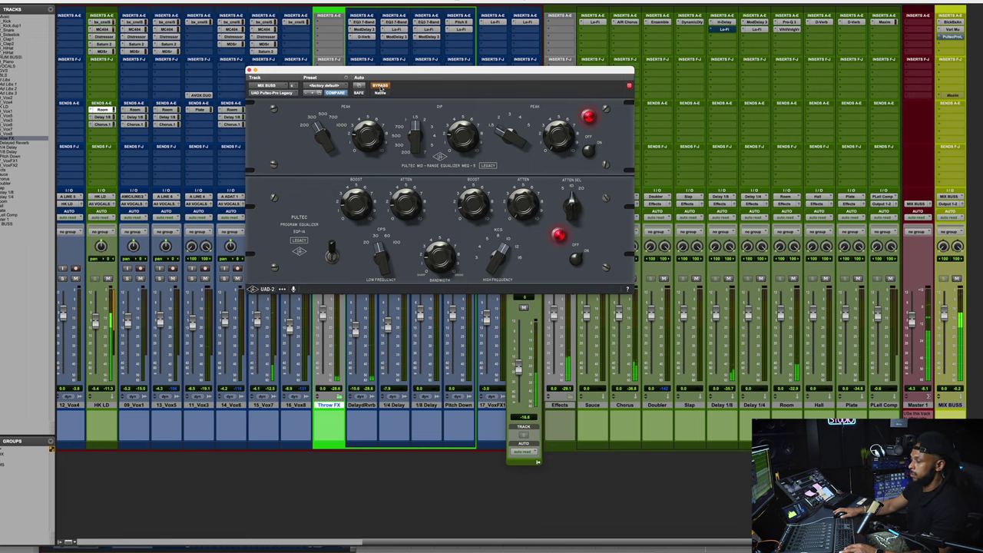
pyautogui.click(379, 85)
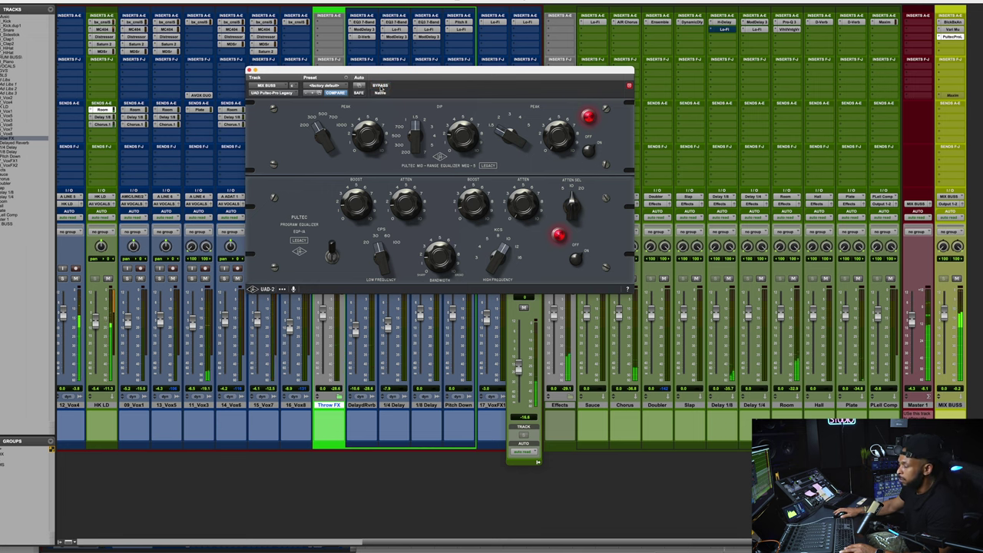
pyautogui.moveTo(472, 199); pyautogui.dragTo(470, 193)
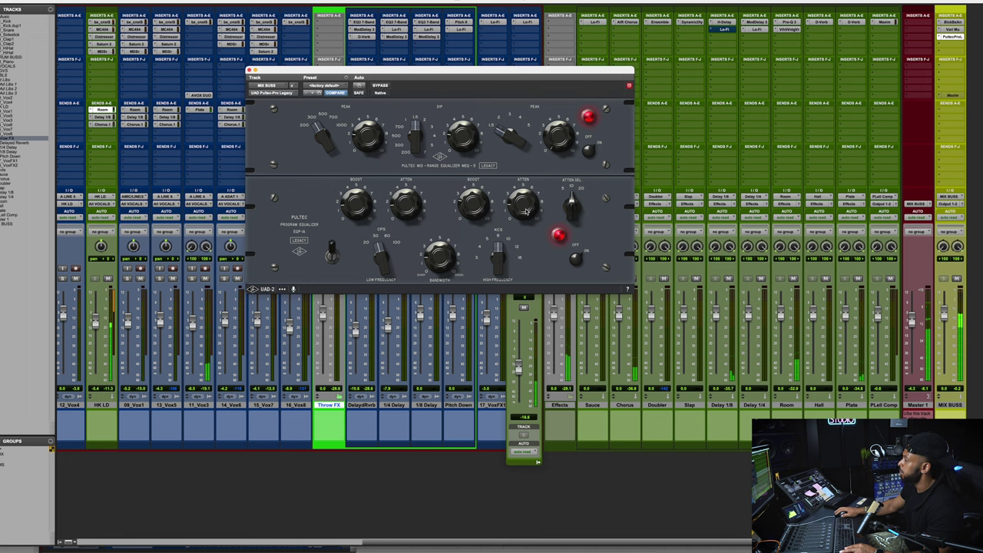
pyautogui.click(383, 86)
pyautogui.click(383, 87)
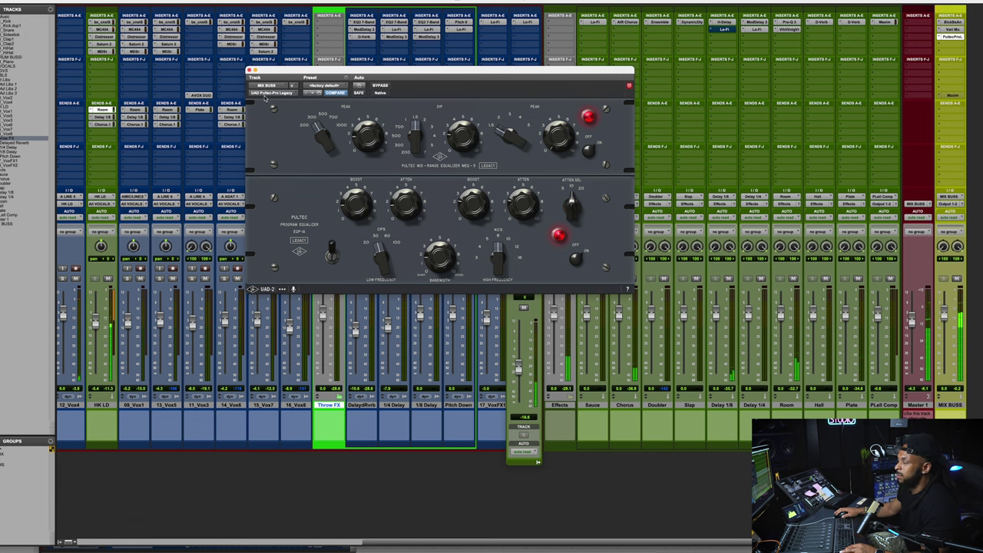
# Step: Close the Pultec and insert the UAD bx_digital V3 equalizer in the fourth slot of the MIX BUSS track
pyautogui.click(248, 70)
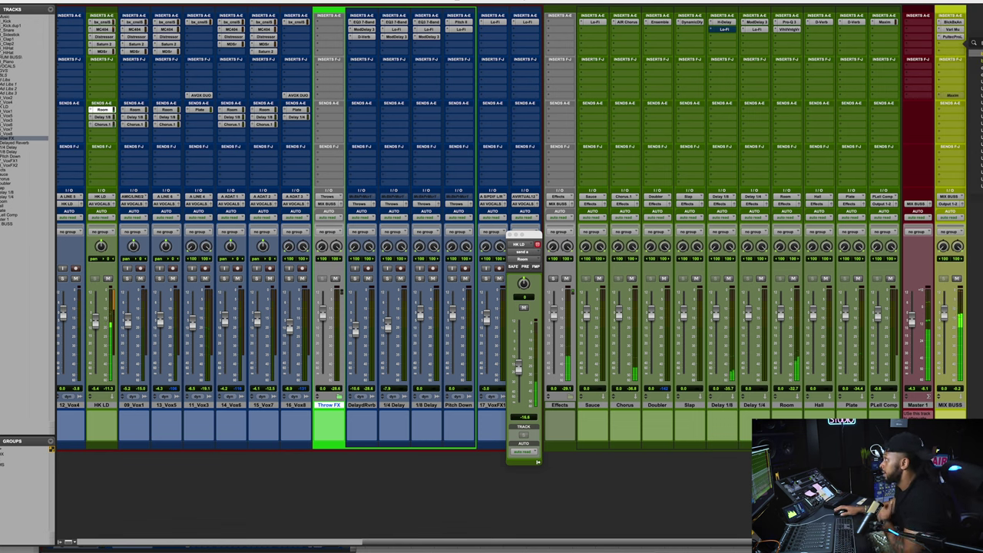
pyautogui.moveTo(973, 43); pyautogui.dragTo(928, 44)
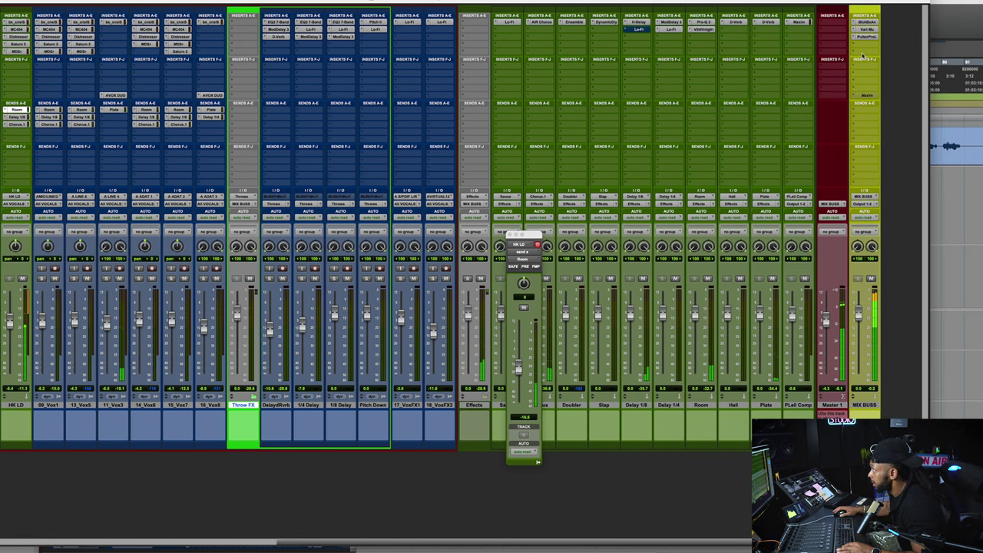
pyautogui.click(863, 44)
pyautogui.click(878, 30)
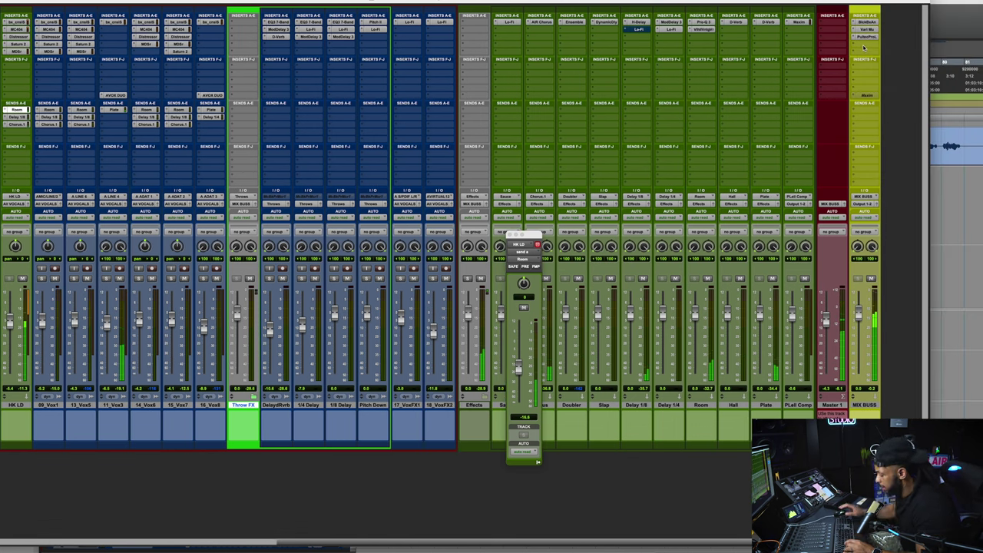
pyautogui.write('BX')
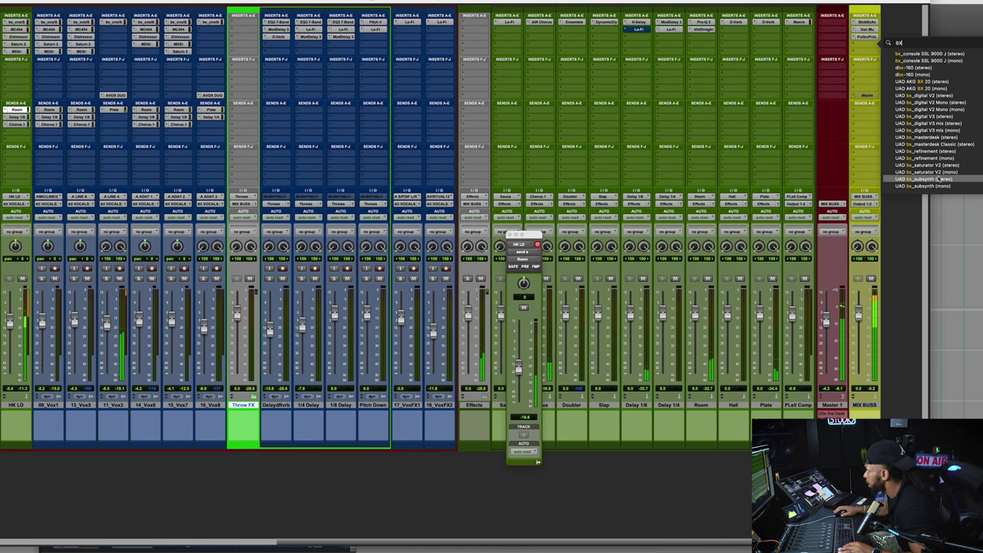
pyautogui.click(962, 120)
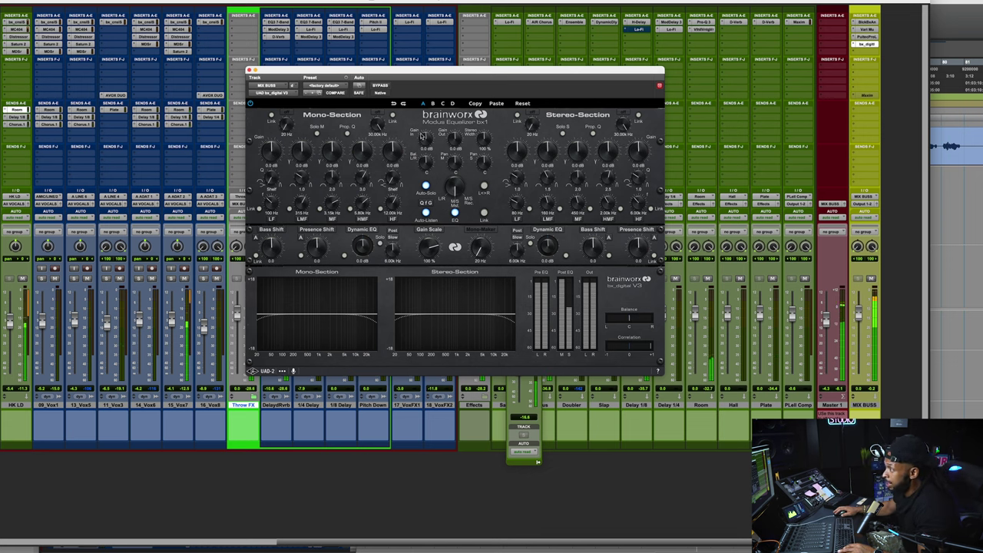
# Step: Increase the stereo width in bx_digital V3 and set its Mono-Maker to 67 Hz
pyautogui.scroll(2, 483, 134)
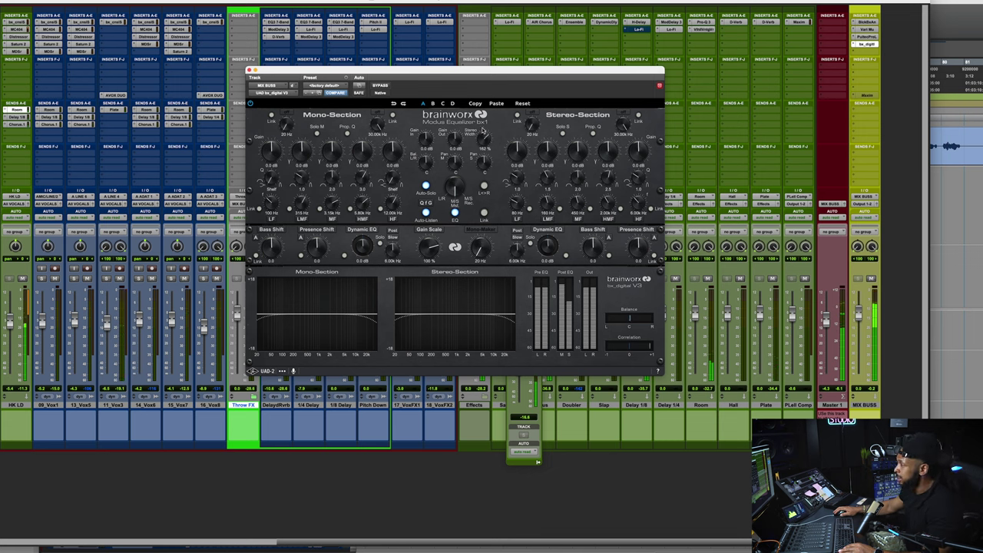
pyautogui.scroll(3, 481, 243)
pyautogui.scroll(-1, 482, 243)
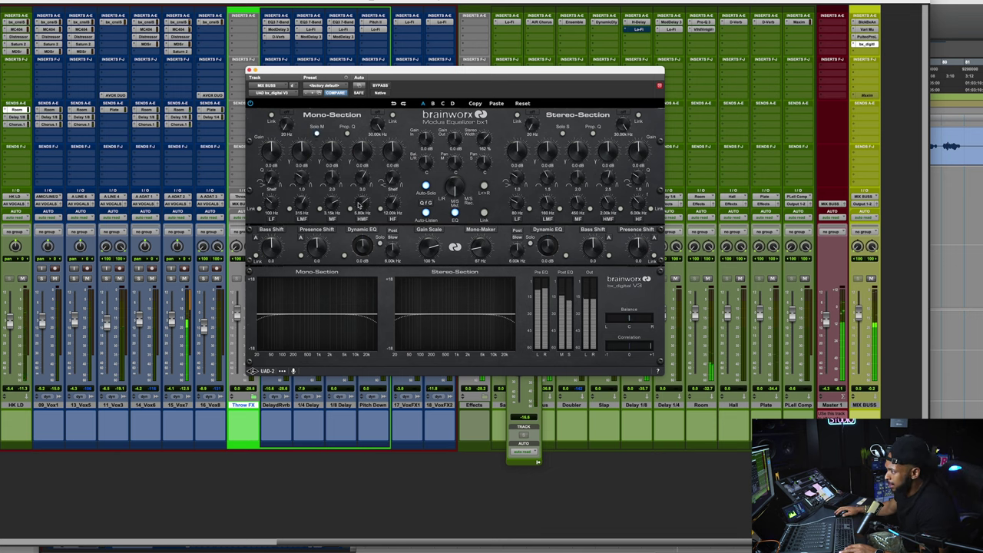
# Step: In the mono section, set the HMF gain to -2.2 dB and the MF frequency to 2.14 kHz, and close the equalizer
pyautogui.moveTo(361, 150); pyautogui.dragTo(361, 157)
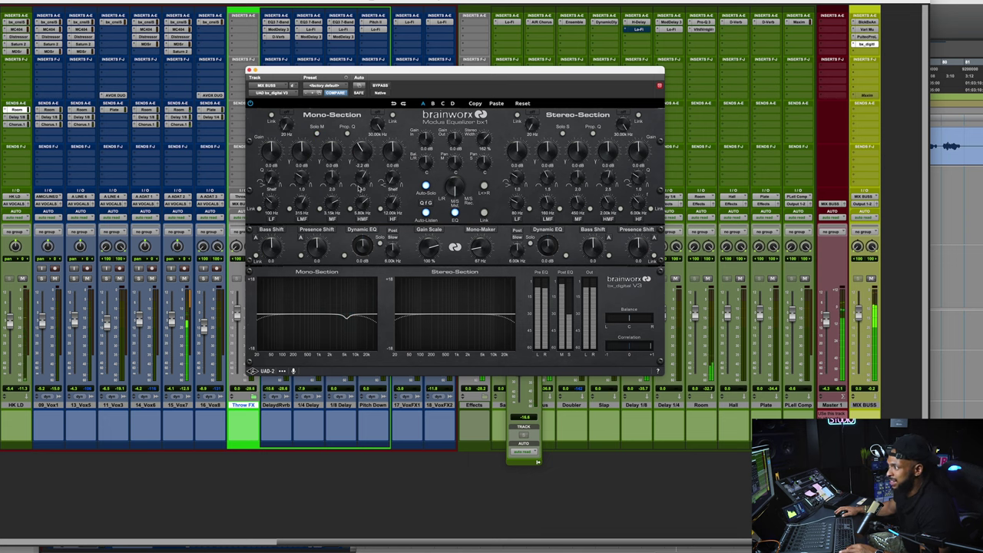
pyautogui.moveTo(328, 208); pyautogui.dragTo(326, 212)
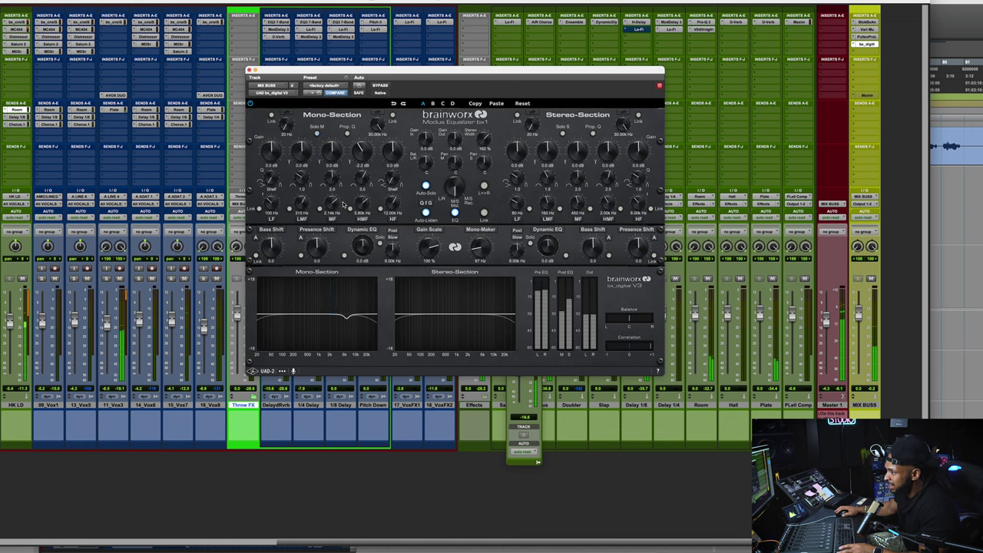
pyautogui.click(249, 70)
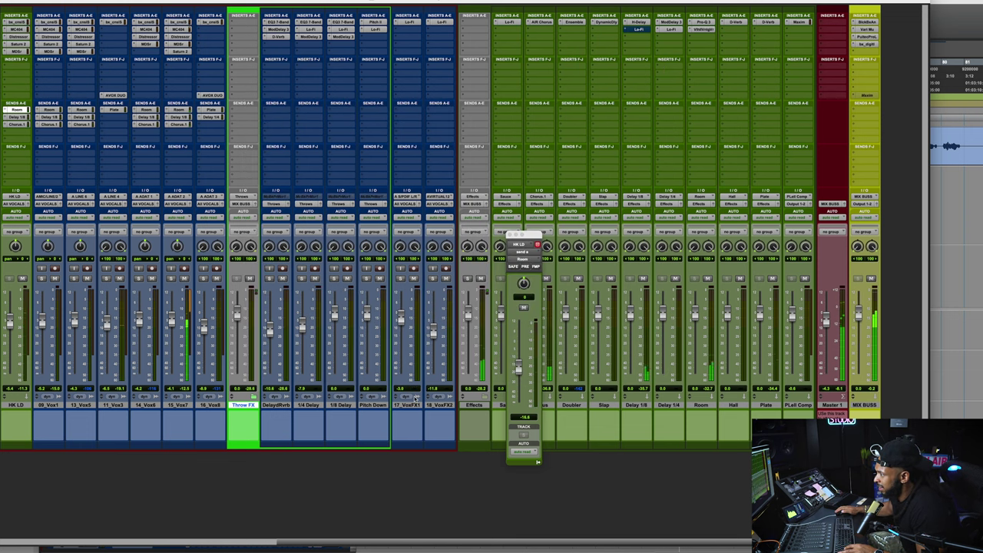
# Step: Search the output paths for MIX and route the 08_Piano track to the Mix Bus
pyautogui.hscroll(-6, 247, 433)
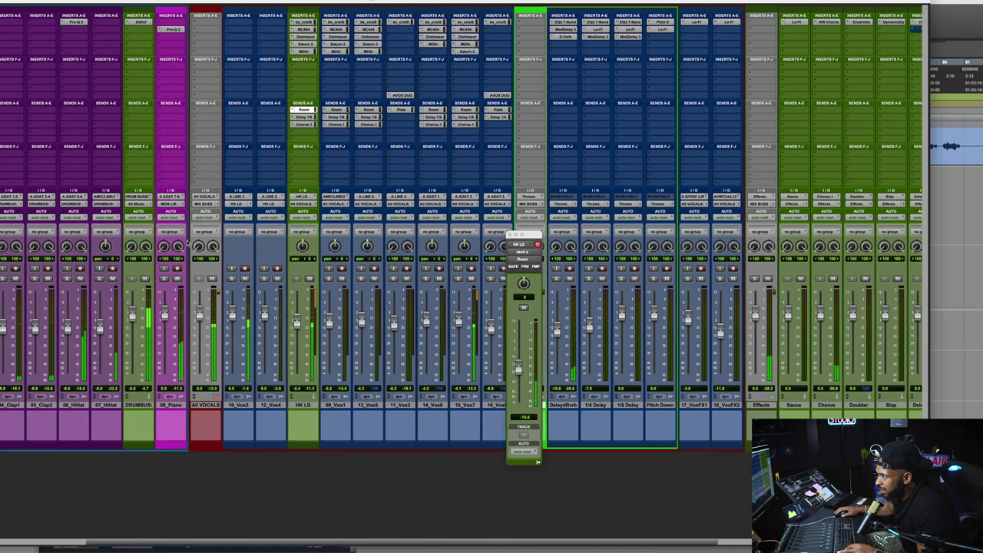
pyautogui.click(174, 205)
pyautogui.moveTo(174, 206)
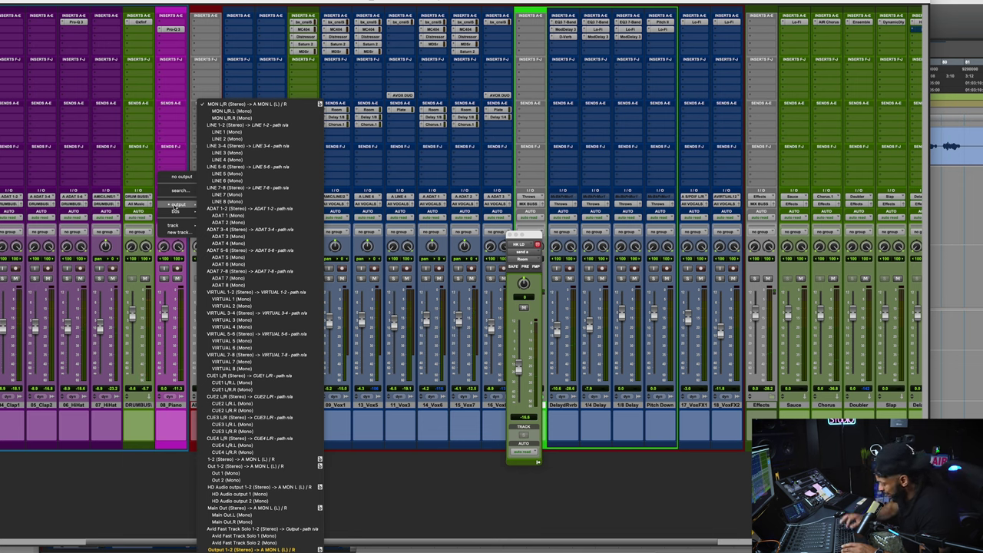
pyautogui.click(179, 190)
pyautogui.write('MIX')
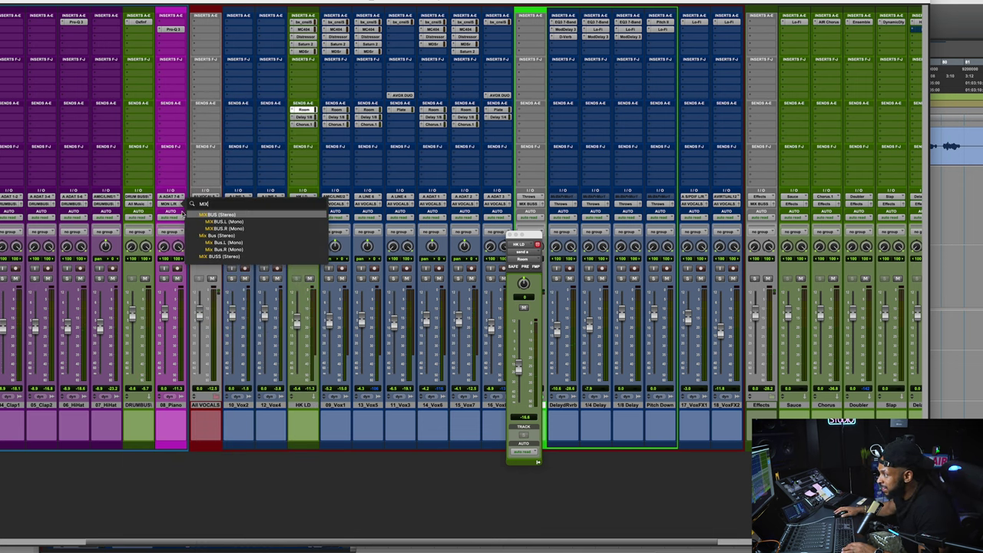
pyautogui.click(219, 255)
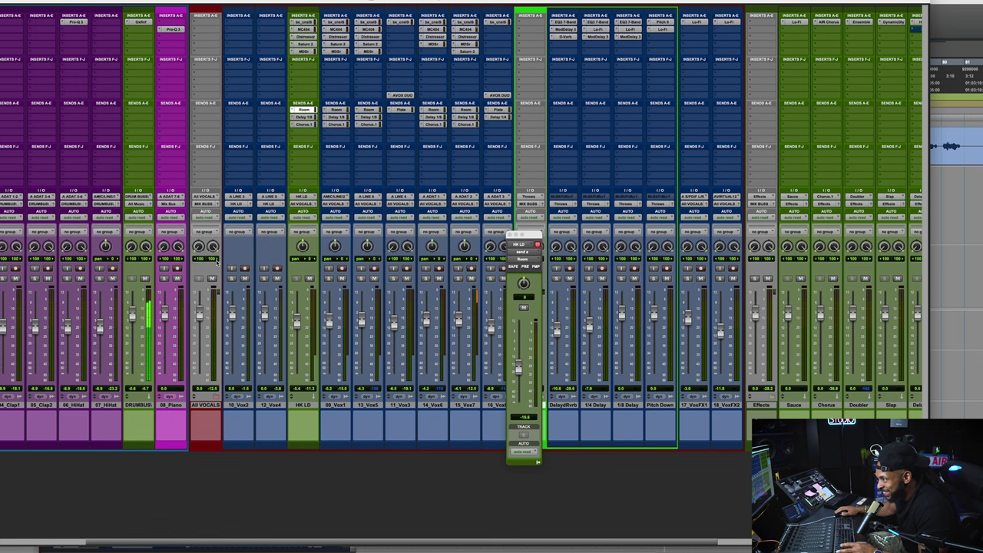
# Step: Route the 08_Piano track's output to the MIX BUSS track
pyautogui.hscroll(3, 217, 261)
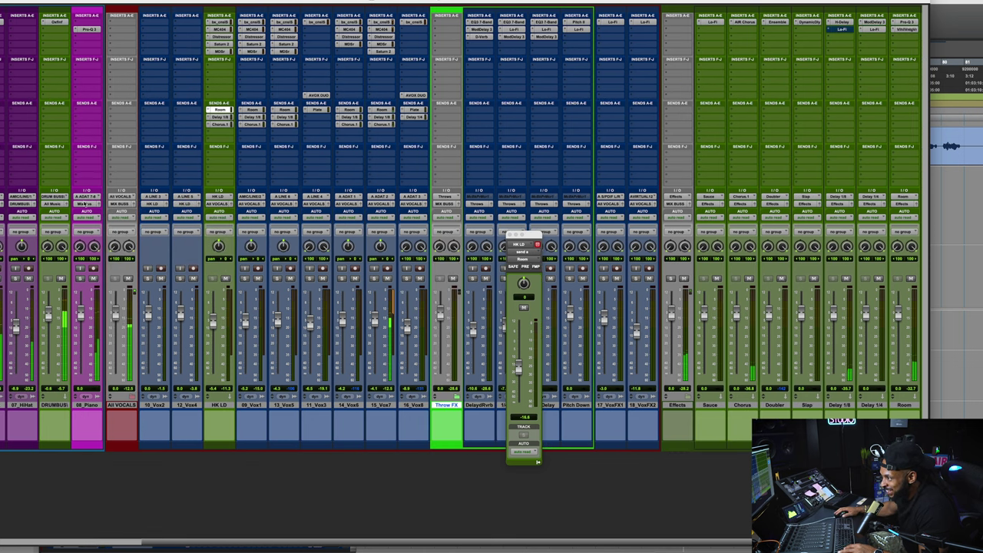
pyautogui.click(79, 201)
pyautogui.moveTo(92, 225)
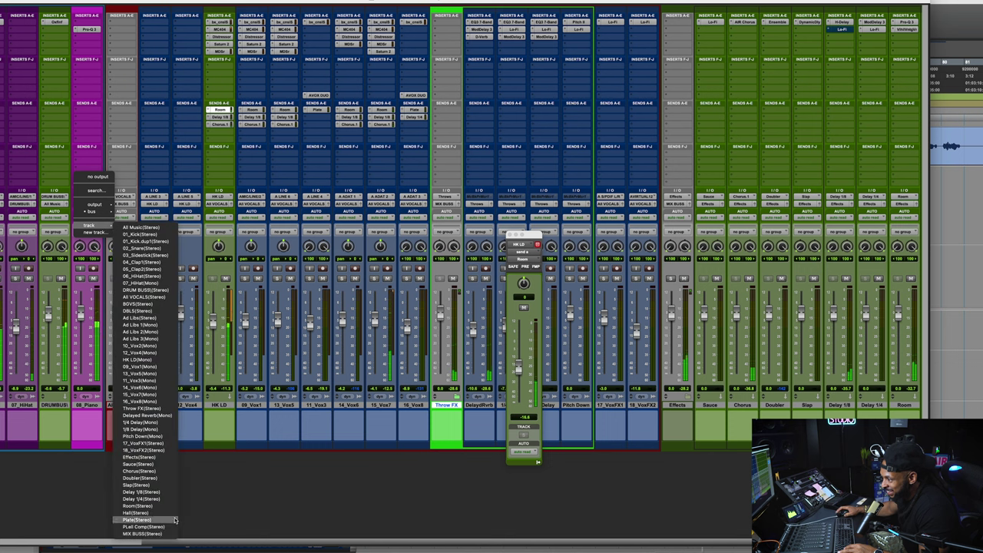
pyautogui.click(170, 534)
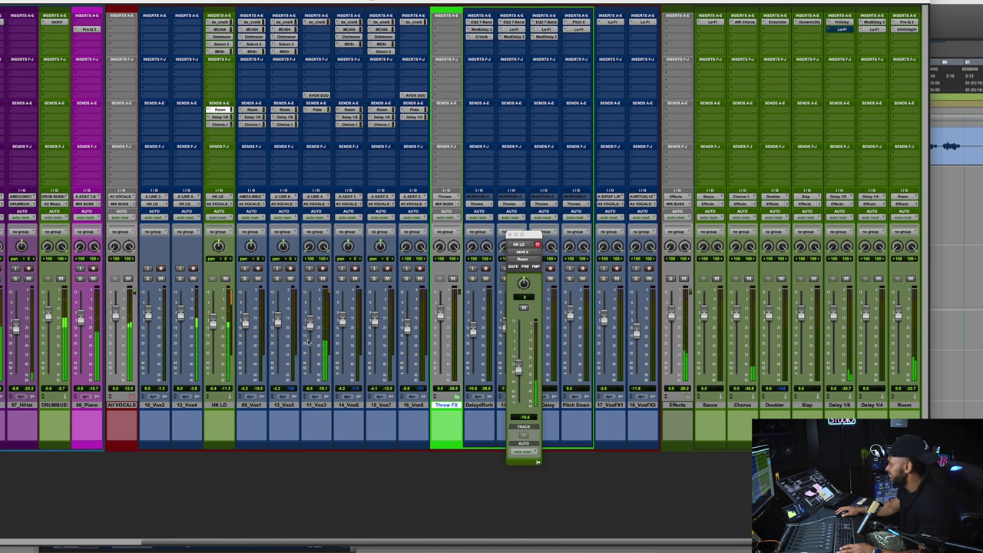
# Step: Reopen bx_digital V3 on MIX BUSS, lower Master 1's volume to -4.9 dB and clear the equalizer's output clip indicator
pyautogui.hscroll(5, 383, 355)
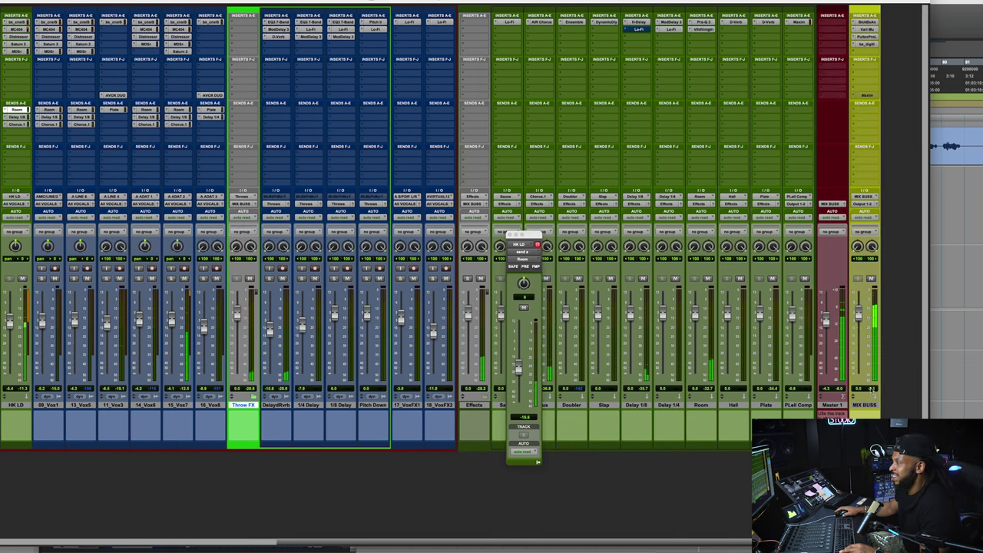
pyautogui.click(866, 43)
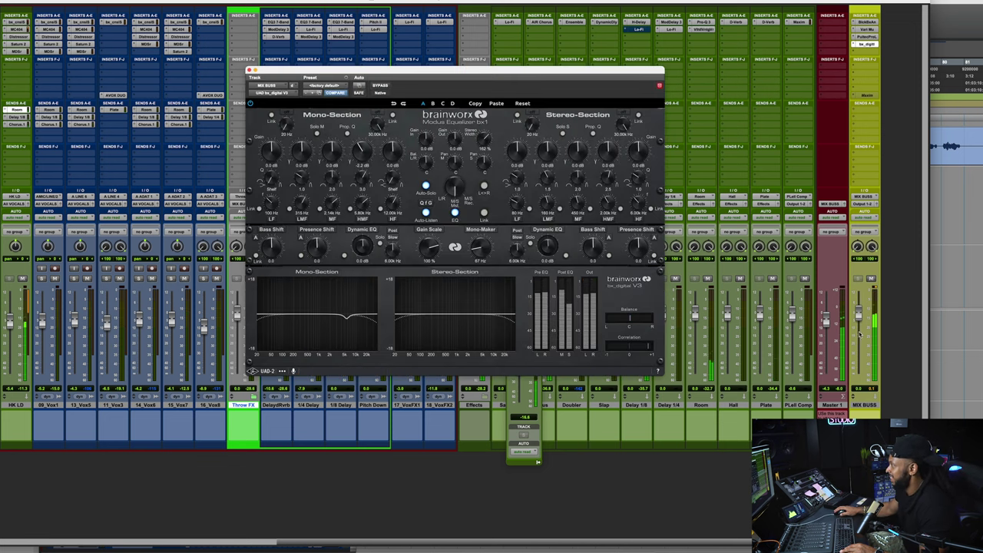
pyautogui.click(826, 324)
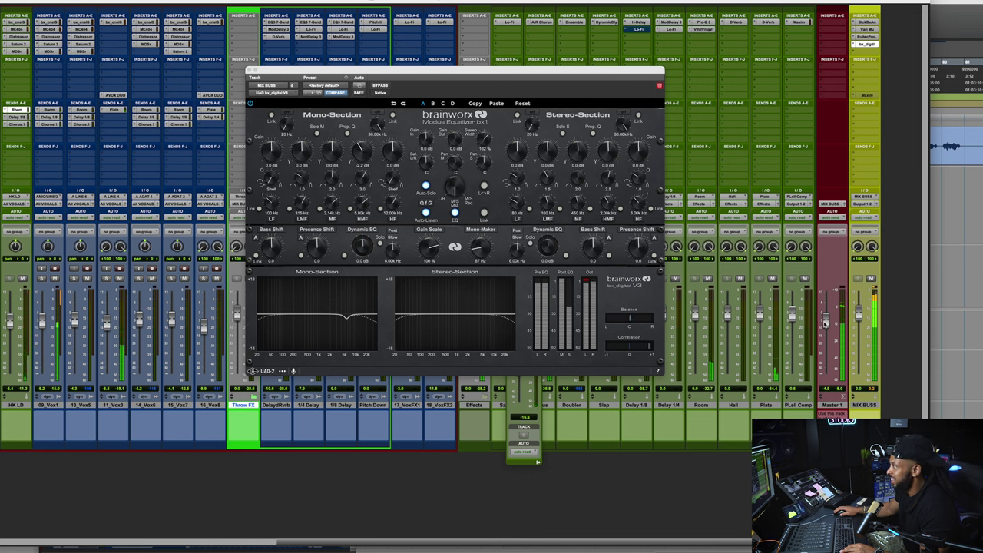
pyautogui.click(589, 281)
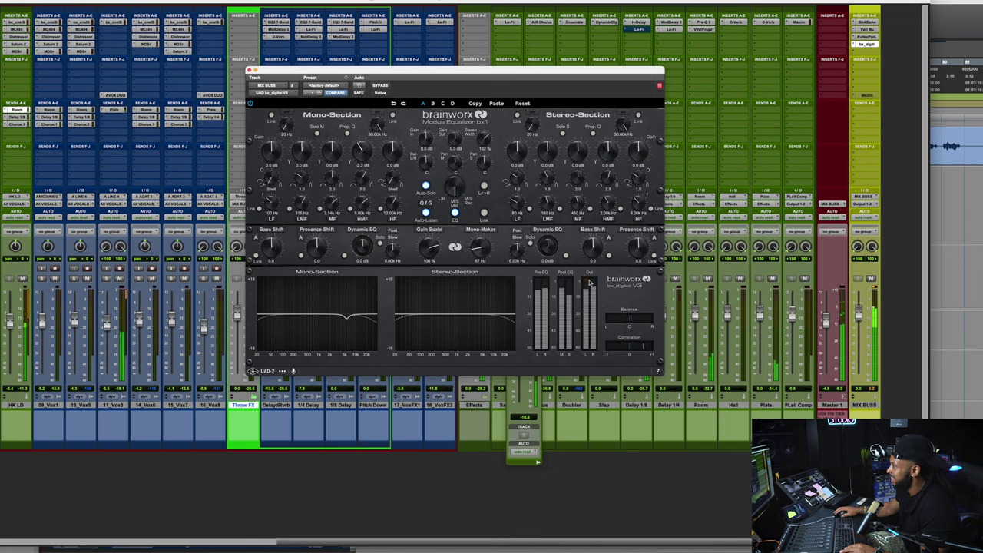
# Step: Set bx_digital V3's mono LMF band to -1.1 dB at 232 Hz and its stereo HMF band to -1.3 dB at 2.73 kHz
pyautogui.click(298, 206)
pyautogui.moveTo(299, 206); pyautogui.dragTo(297, 209)
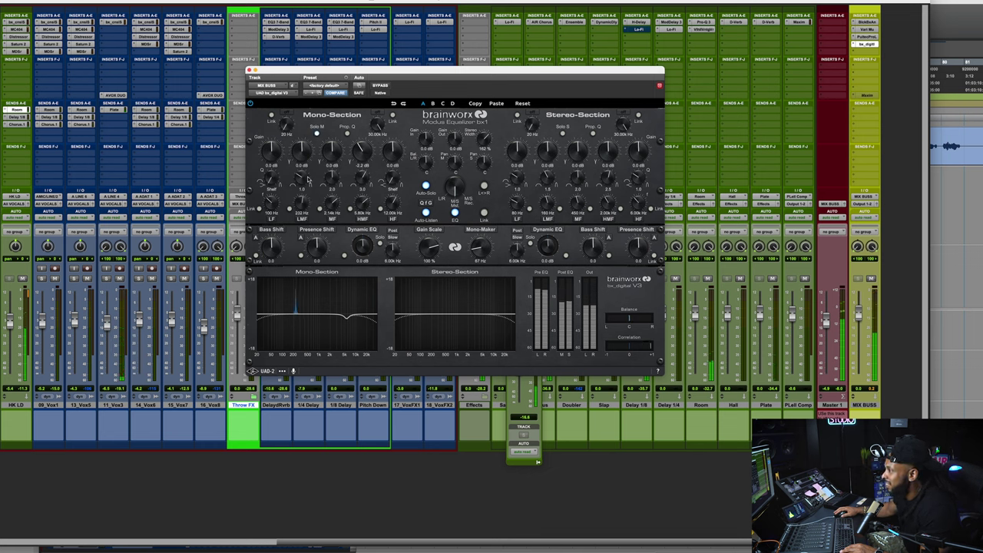
pyautogui.moveTo(303, 153); pyautogui.dragTo(303, 157)
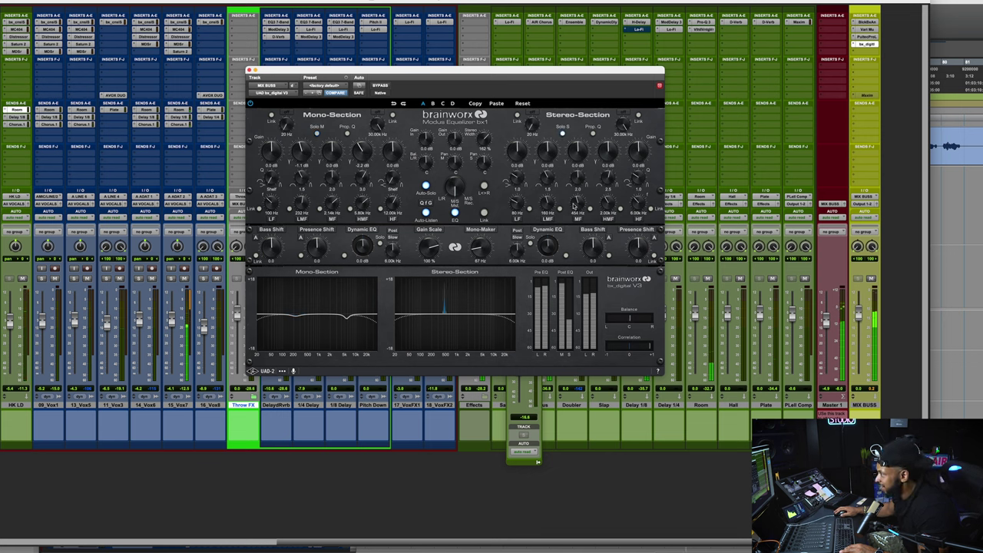
pyautogui.moveTo(607, 206); pyautogui.dragTo(609, 201)
pyautogui.moveTo(610, 155); pyautogui.dragTo(611, 158)
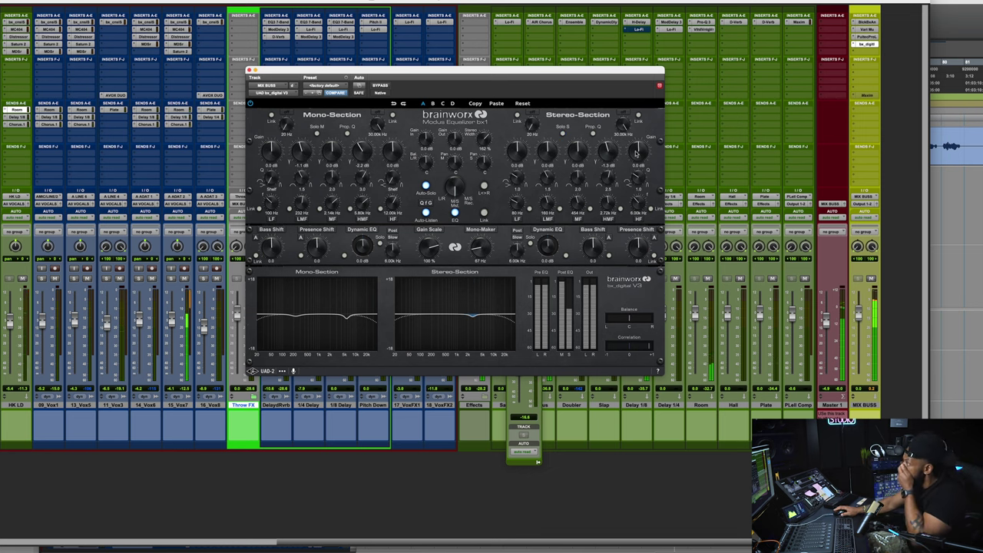
# Step: Insert the stereo Gullfoss Master plug-in in slot F of the MIX BUSS track
pyautogui.click(857, 68)
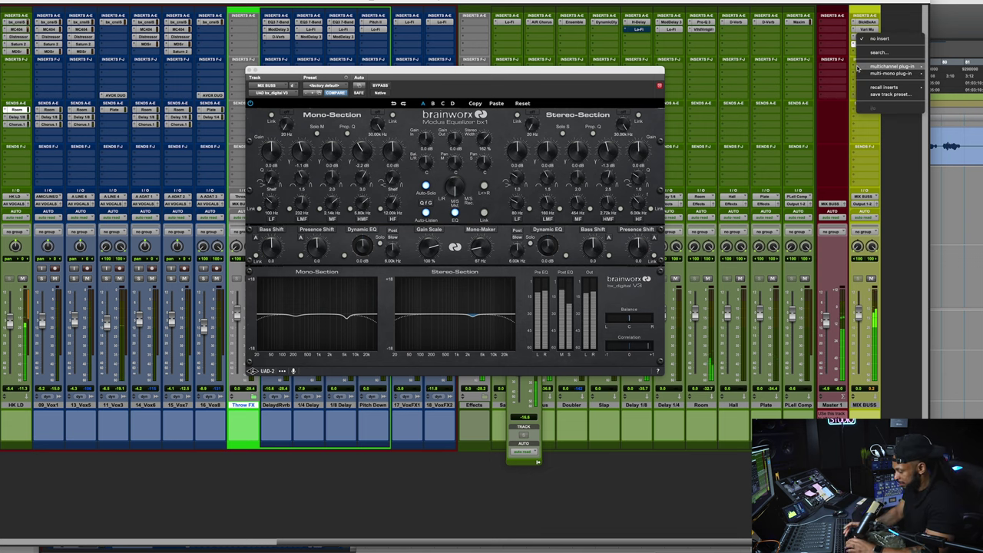
pyautogui.click(874, 52)
pyautogui.write('GULF')
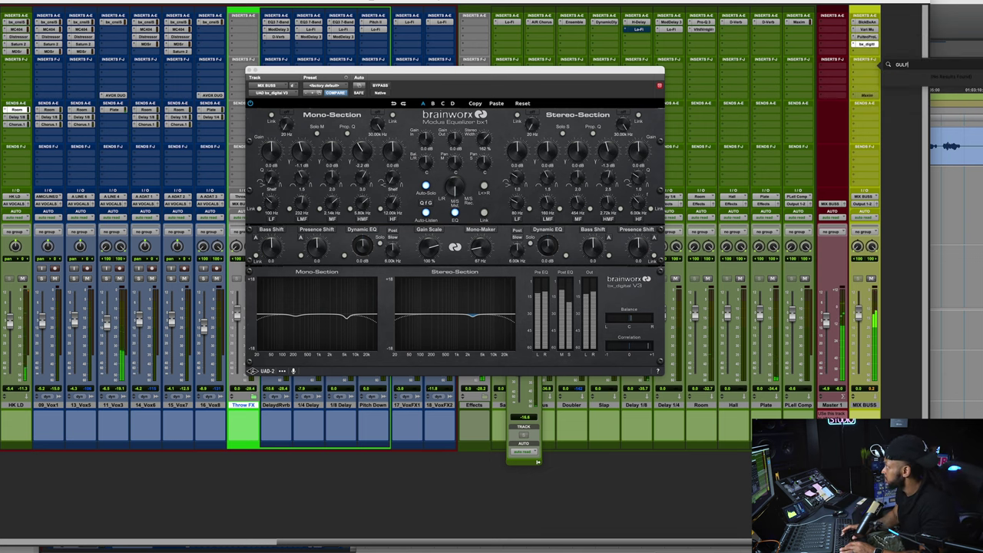
pyautogui.press('BackSpace')
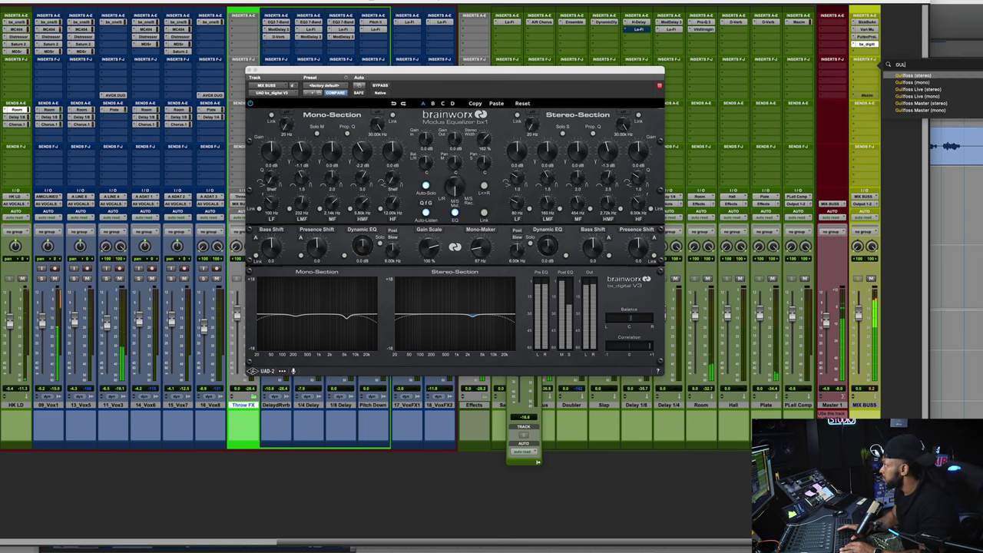
pyautogui.click(919, 103)
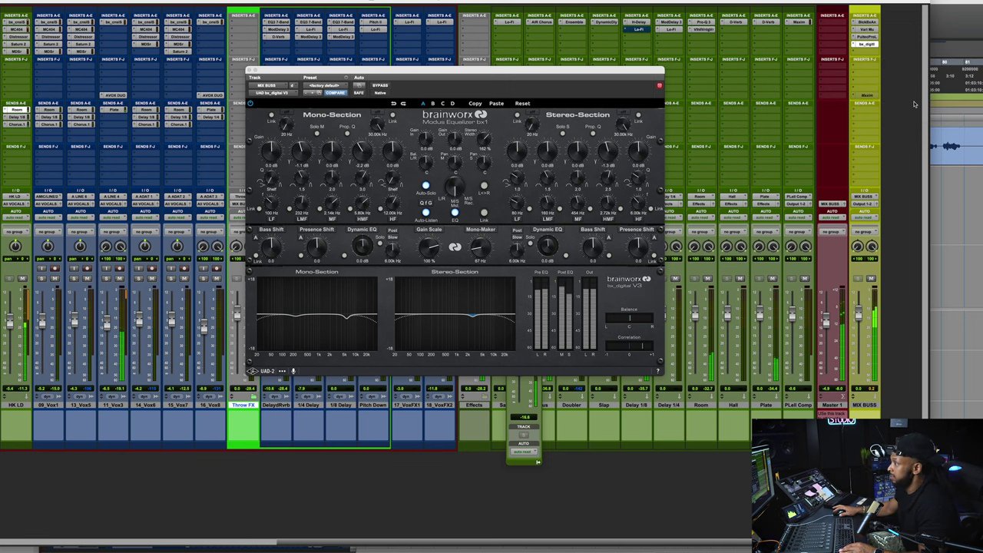
# Step: Set Gullfoss Master's Recover to 17.2% and Tame to 14.7%, and compare the sound with it bypassed and active
pyautogui.click(598, 127)
pyautogui.moveTo(362, 126)
pyautogui.mouseDown()
pyautogui.moveTo(410, 119)
pyautogui.moveTo(367, 123)
pyautogui.mouseUp()
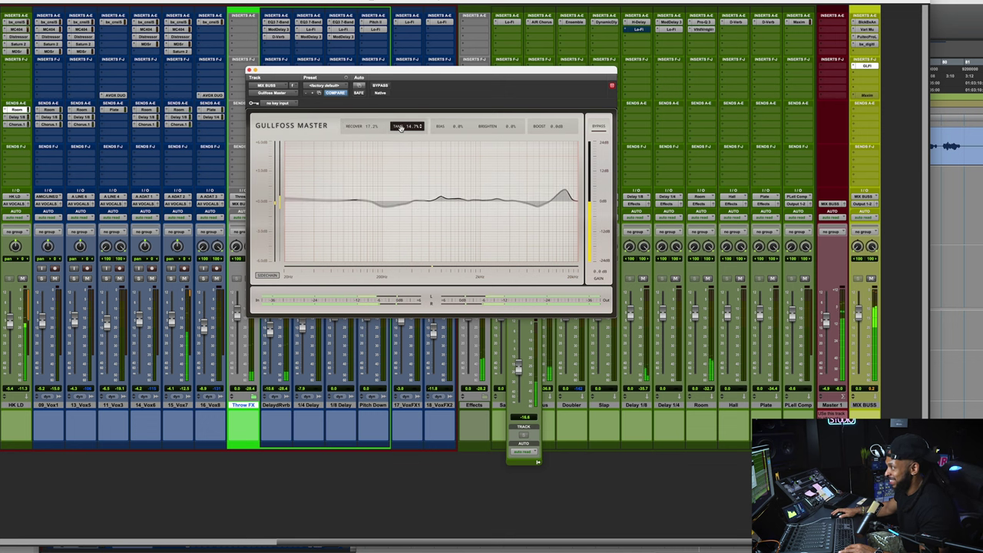
pyautogui.click(600, 126)
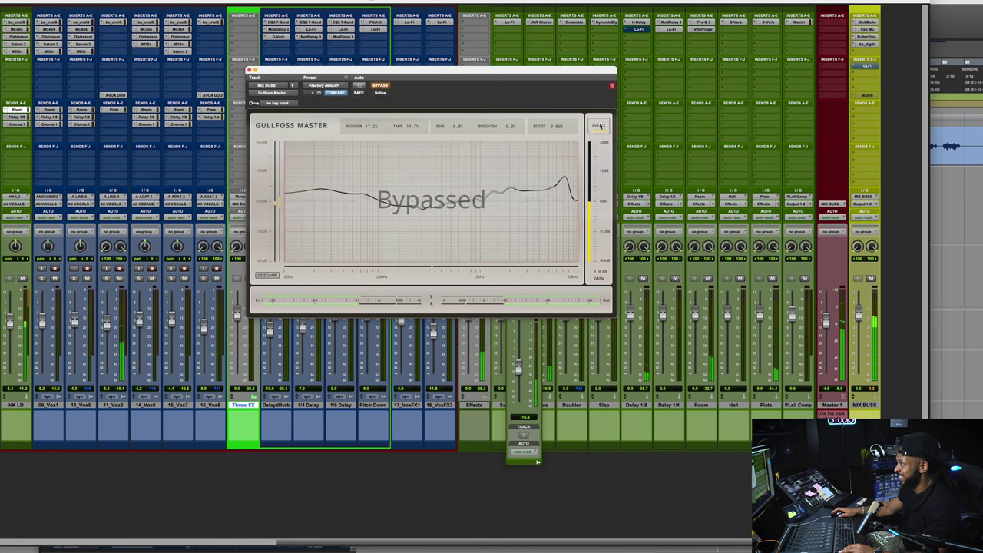
pyautogui.click(600, 126)
# Step: Raise Gullfoss Master's Bias and Boost, and compare the MIX BUSS sound with the plug-in bypassed and active
pyautogui.moveTo(454, 126); pyautogui.dragTo(454, 123)
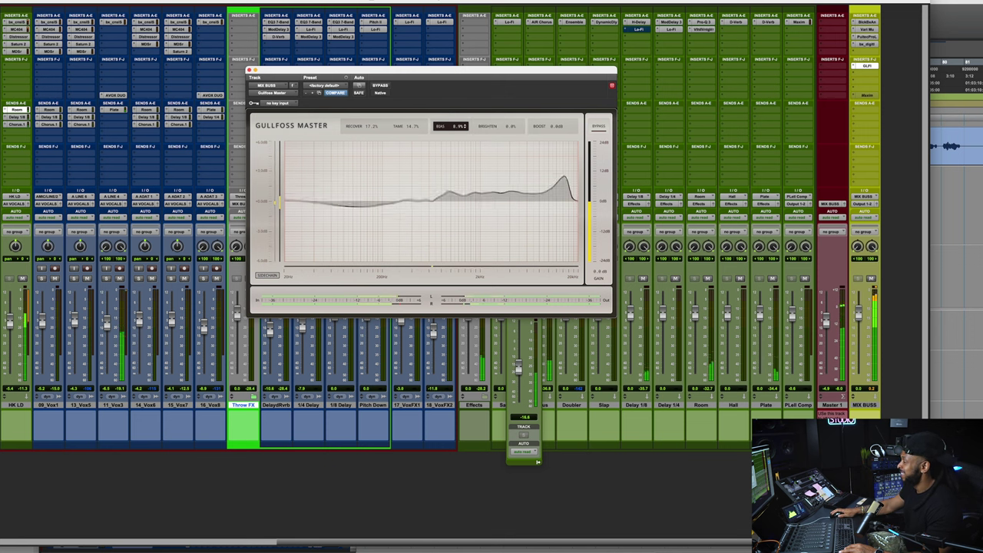
pyautogui.moveTo(554, 126); pyautogui.dragTo(554, 118)
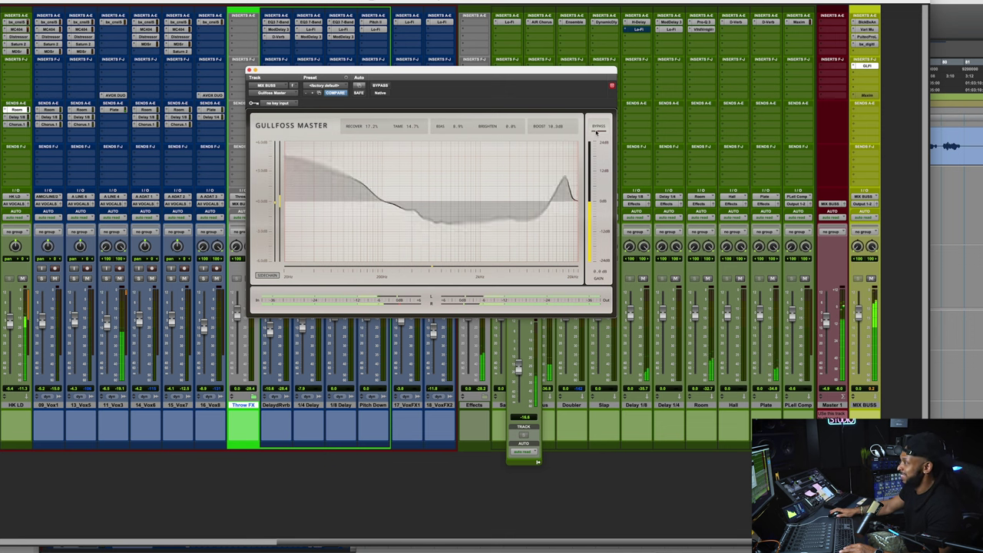
pyautogui.click(600, 126)
pyautogui.click(600, 126)
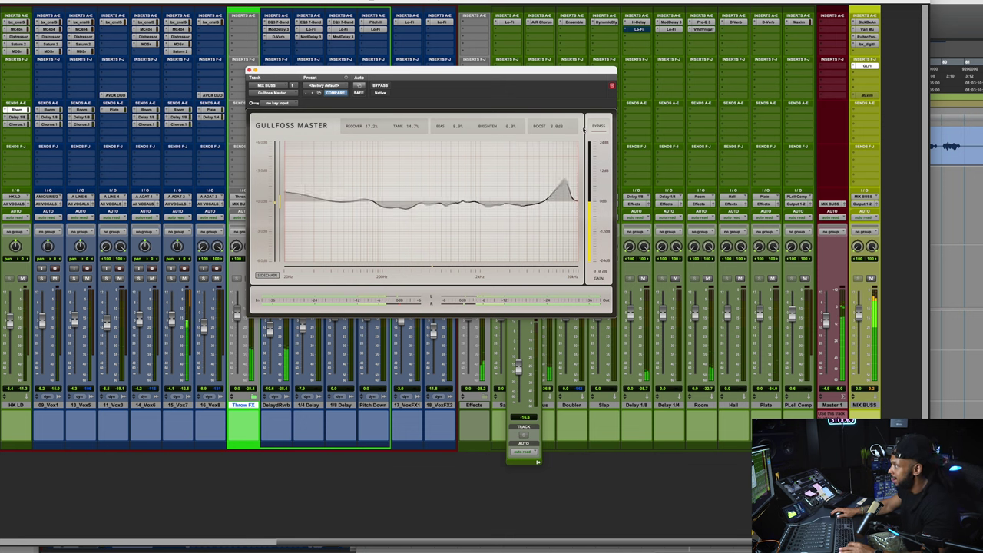
pyautogui.click(600, 128)
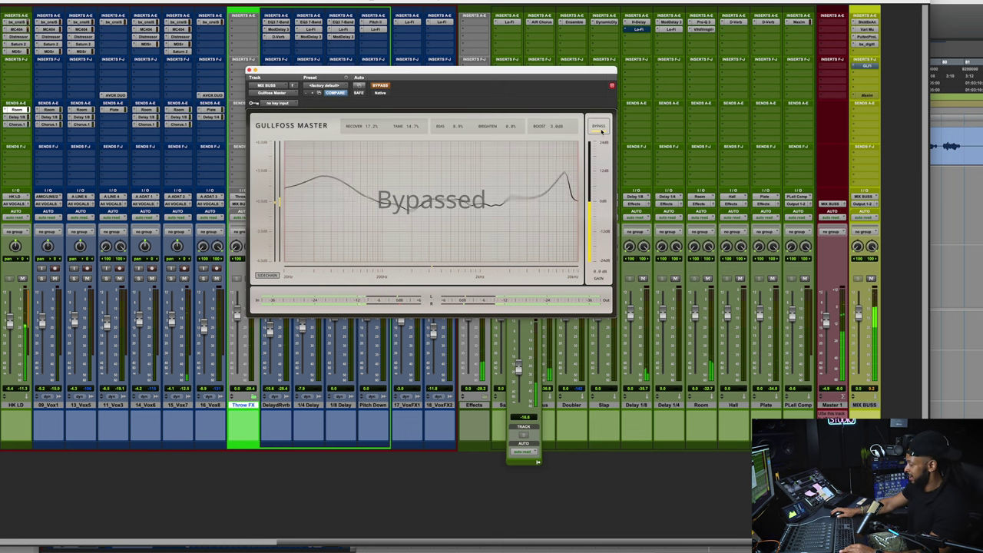
pyautogui.click(601, 128)
pyautogui.click(601, 129)
pyautogui.click(602, 129)
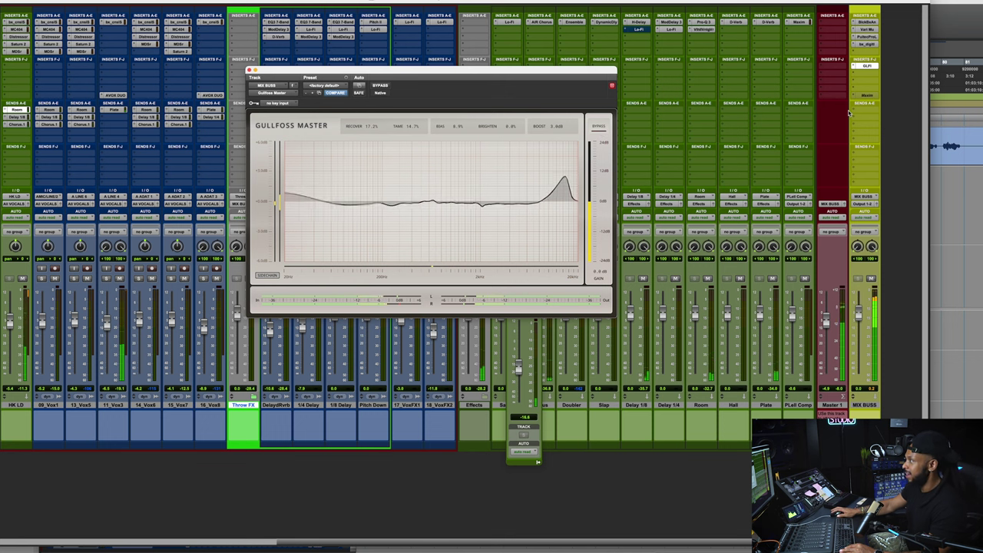
# Step: Insert the FabFilter Pro-L 2 limiter directly after Gullfoss Master in slot G of the MIX BUSS track
pyautogui.click(868, 77)
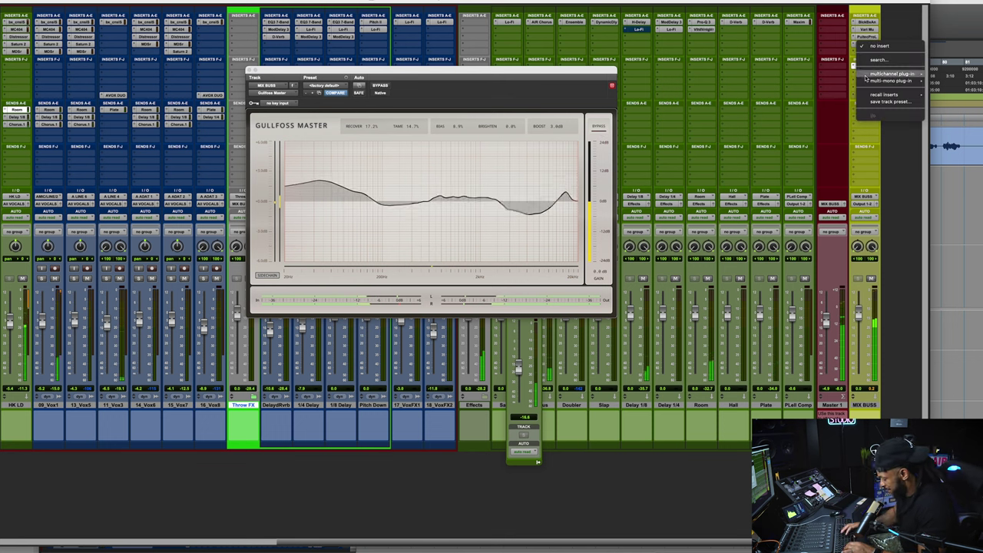
pyautogui.click(867, 77)
pyautogui.write('PRO')
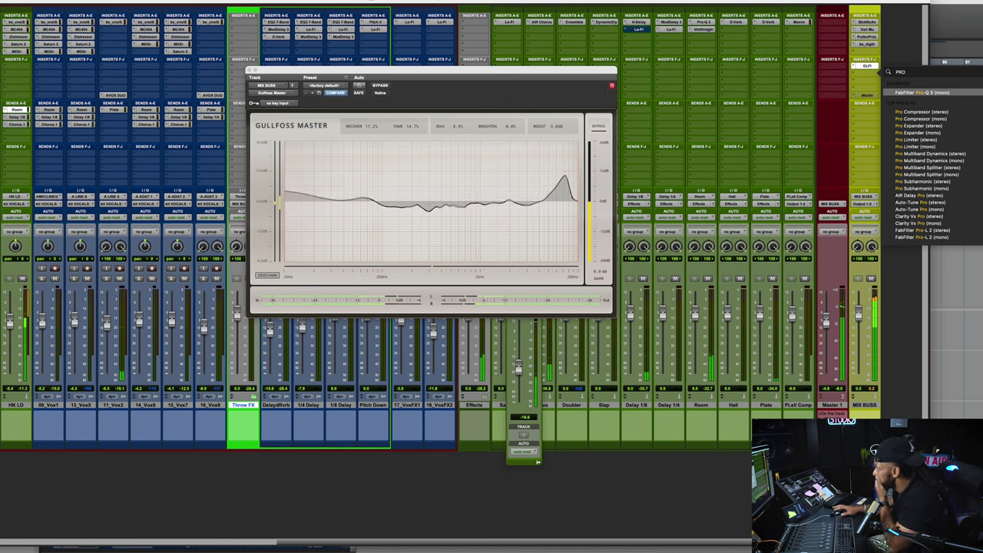
pyautogui.click(907, 236)
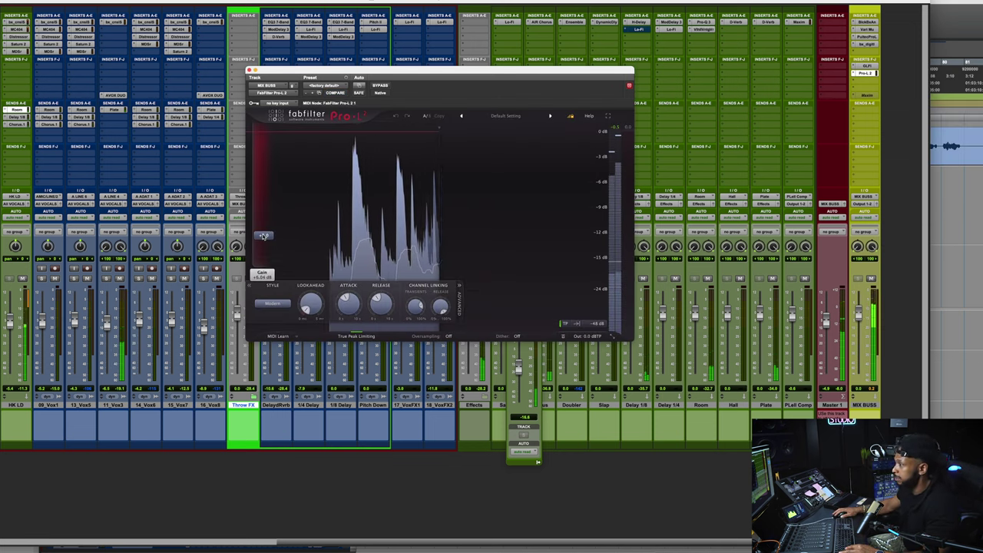
# Step: Set Pro-L 2's oversampling to 16x, its output level to -1.0 dBTP and its gain to +7.3 dB
pyautogui.click(448, 337)
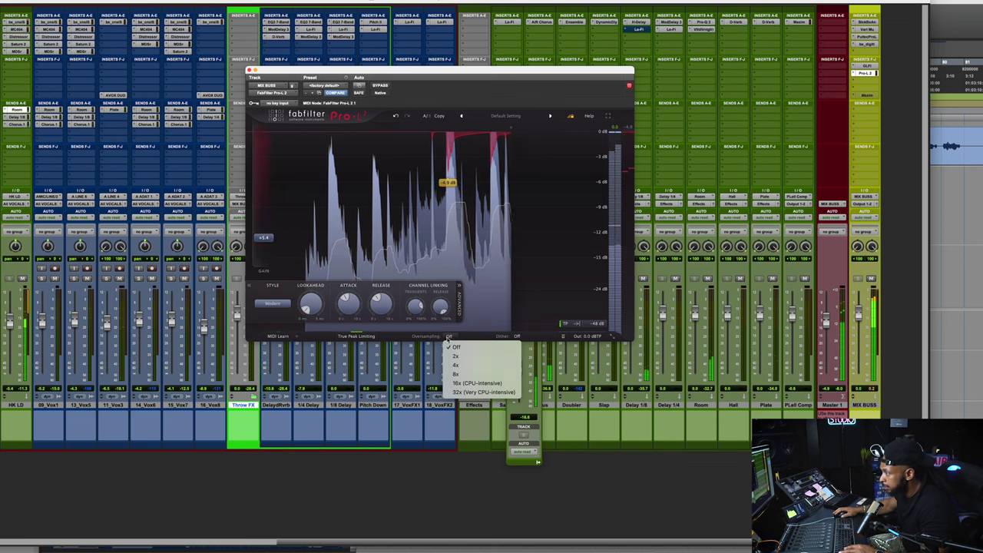
pyautogui.click(470, 382)
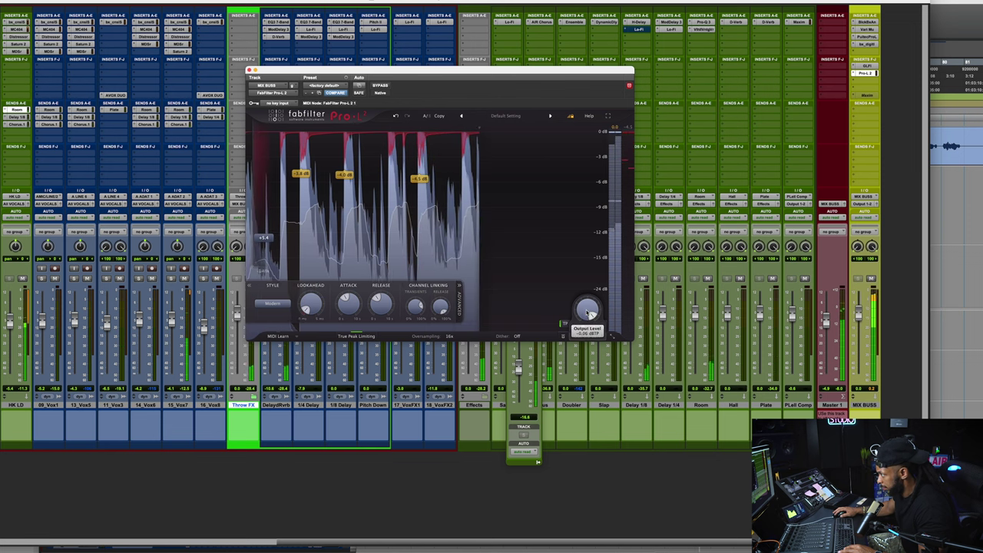
pyautogui.moveTo(588, 315); pyautogui.dragTo(589, 326)
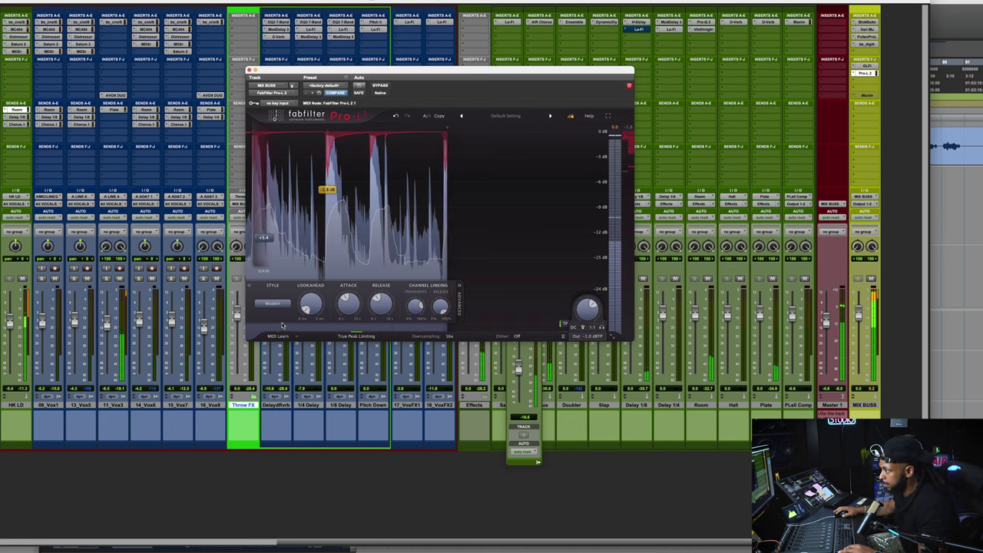
pyautogui.scroll(4, 271, 230)
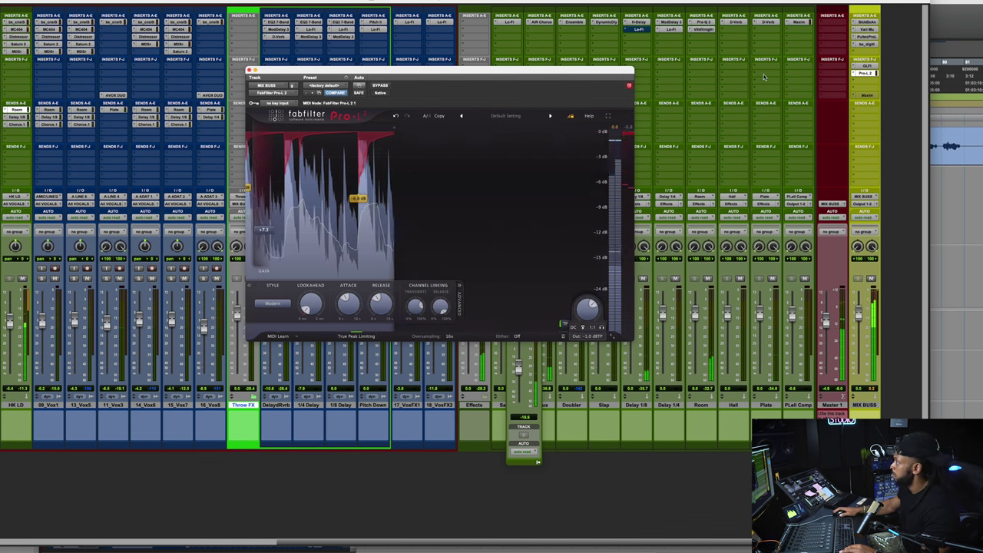
# Step: Move Pro-L 2 down one slot on MIX BUSS and insert Gold Clip between Gullfoss Master and the limiter
pyautogui.click(864, 80)
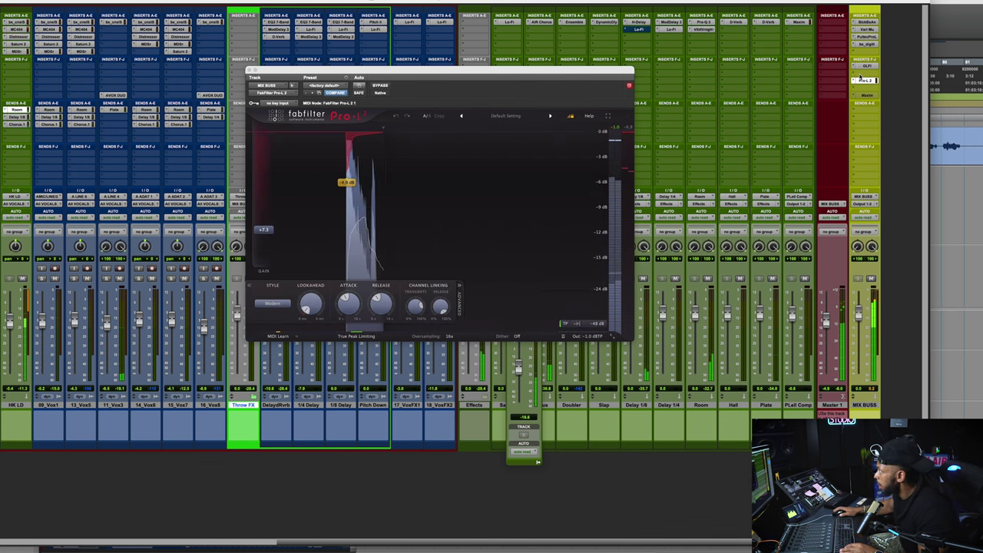
pyautogui.click(864, 80)
pyautogui.press('Escape')
pyautogui.click(866, 73)
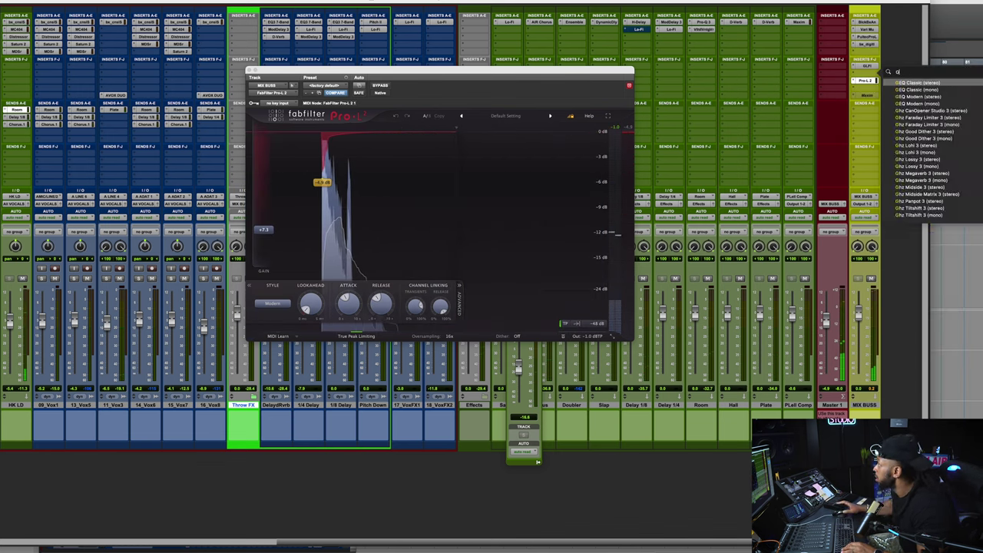
pyautogui.click(934, 153)
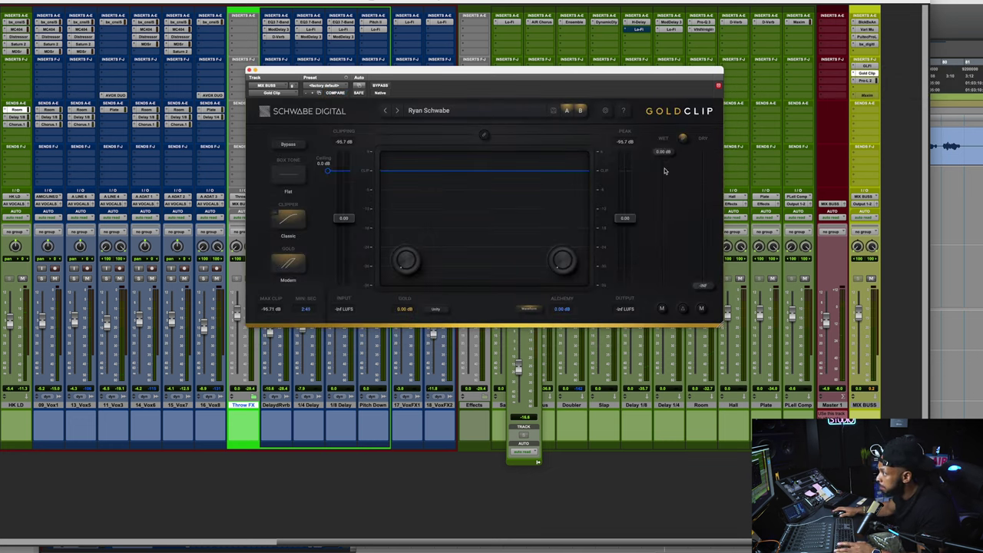
# Step: During playback, set Gold Clip's clipper to Modern, Ceiling to -0.7 dB, Gold to 0.68 dB and Alchemy to 0.17 dB
pyautogui.press('space')
pyautogui.click(288, 221)
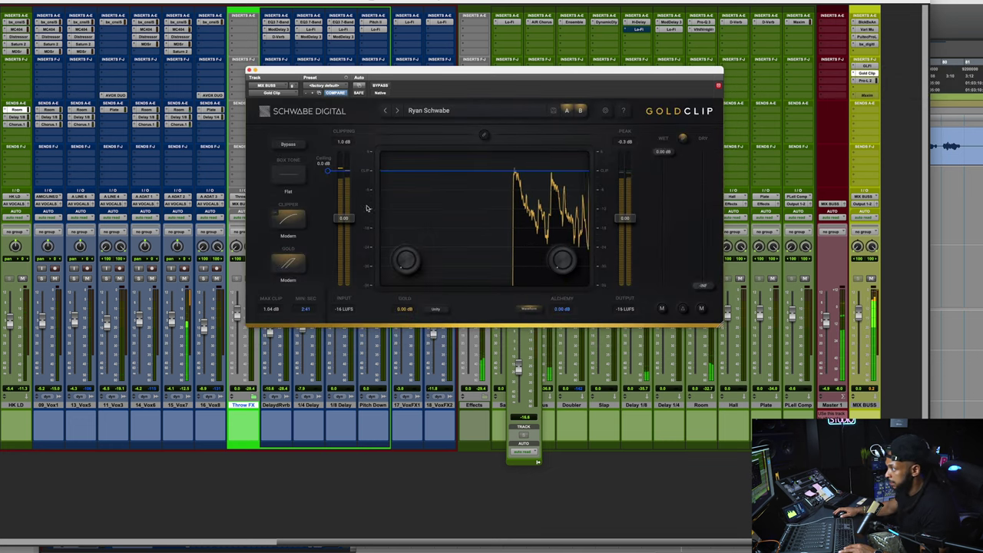
pyautogui.moveTo(334, 166); pyautogui.dragTo(332, 163)
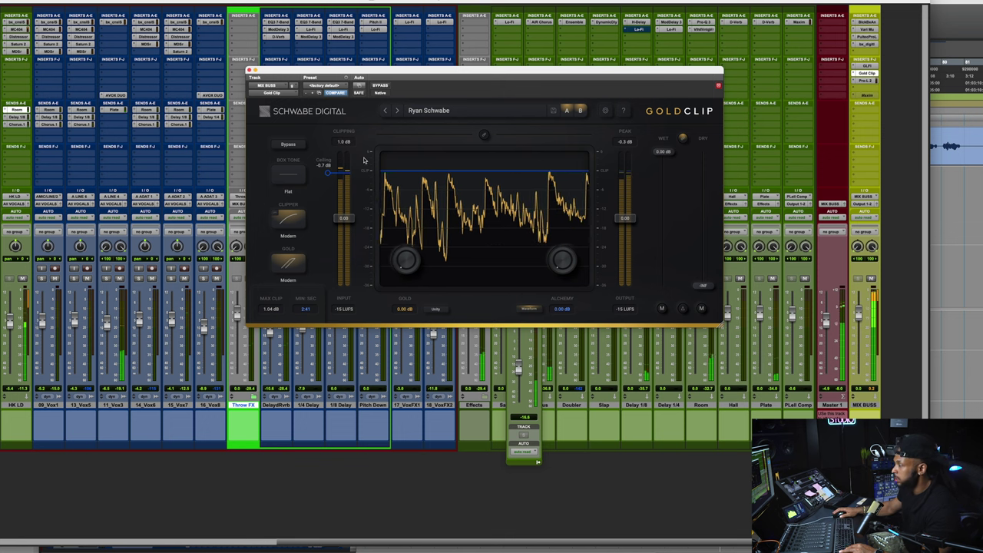
pyautogui.moveTo(406, 260); pyautogui.dragTo(405, 245)
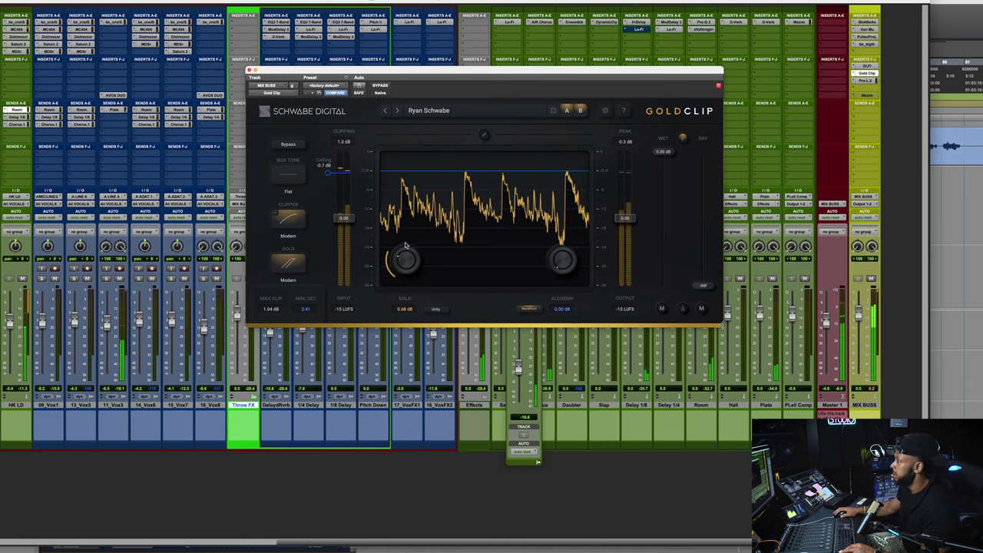
pyautogui.moveTo(568, 252); pyautogui.dragTo(564, 258)
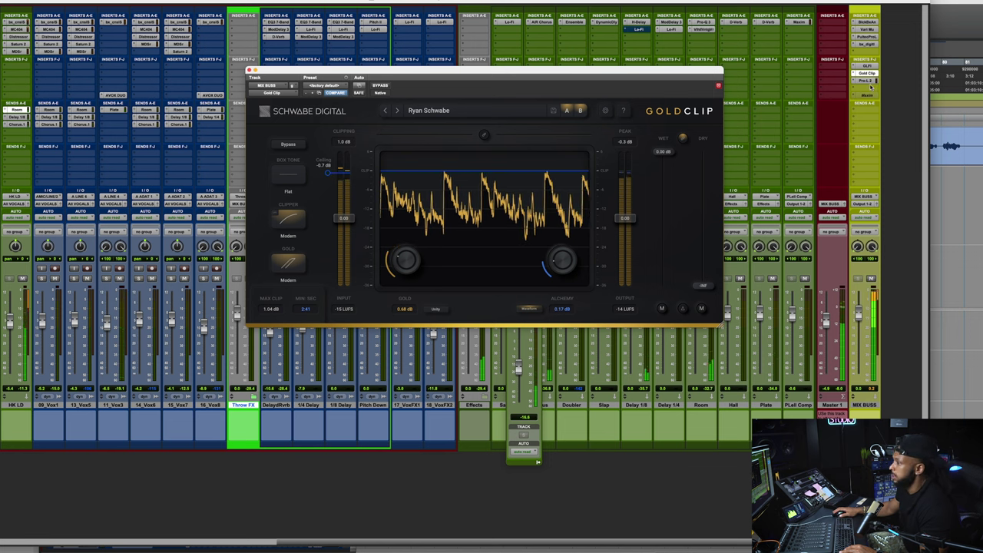
# Step: Open the Massey De-Esser on HK LD and play the song from its start in the Edit window
pyautogui.click(16, 51)
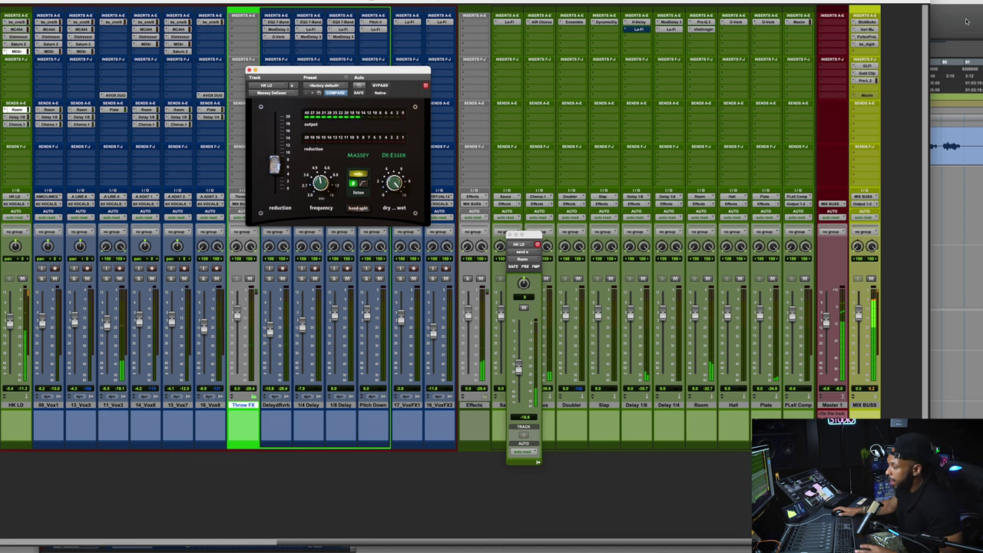
pyautogui.press('super+equal')
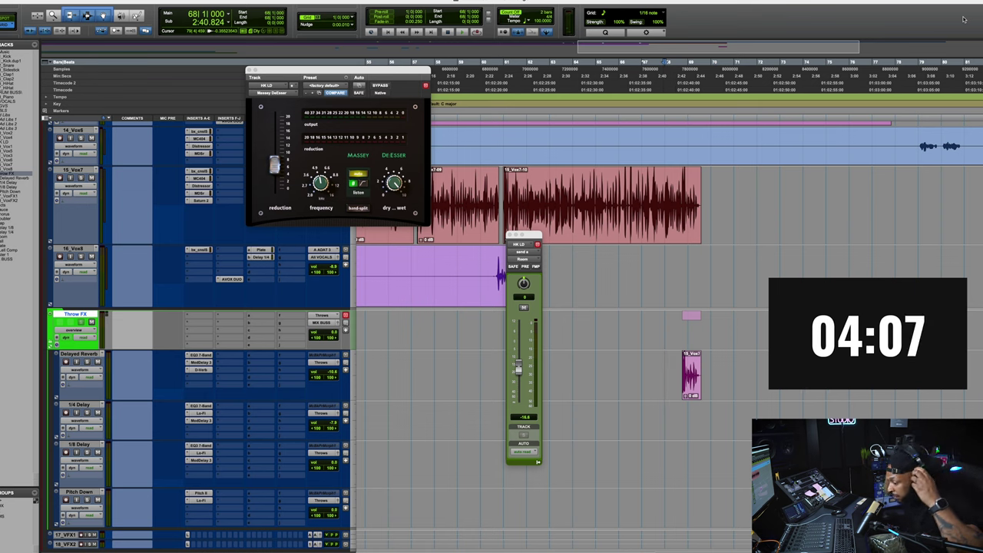
pyautogui.press('Return')
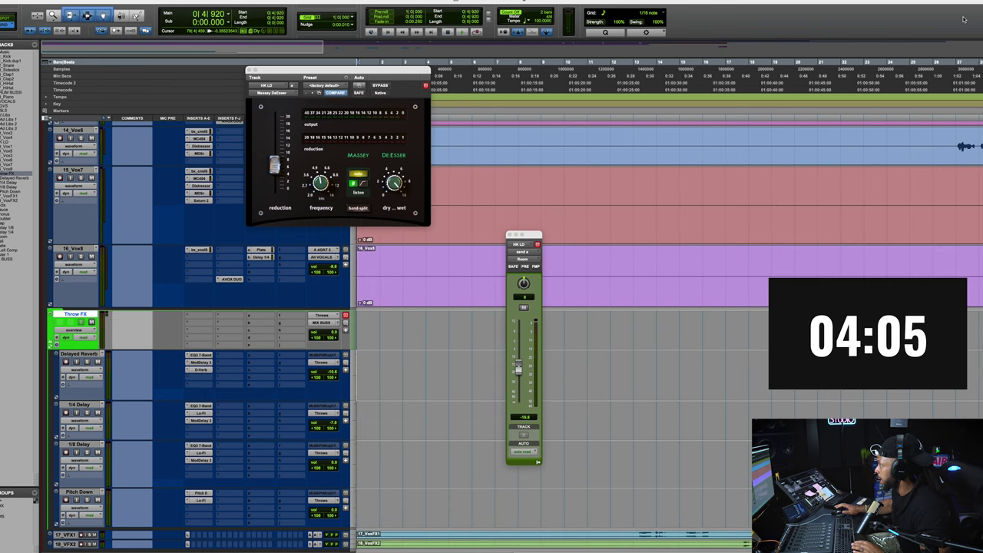
pyautogui.press('space')
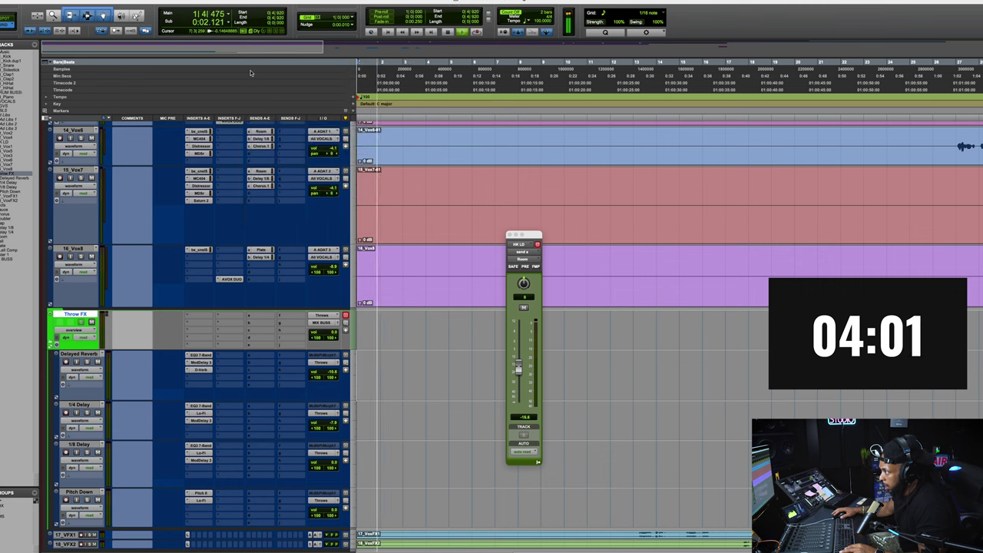
# Step: Close the de-esser, fit the whole arrangement in the Edit window and replay the song from its start
pyautogui.click(249, 71)
pyautogui.press('KP_Decimal')
pyautogui.press('KP_1')
pyautogui.press('KP_Decimal')
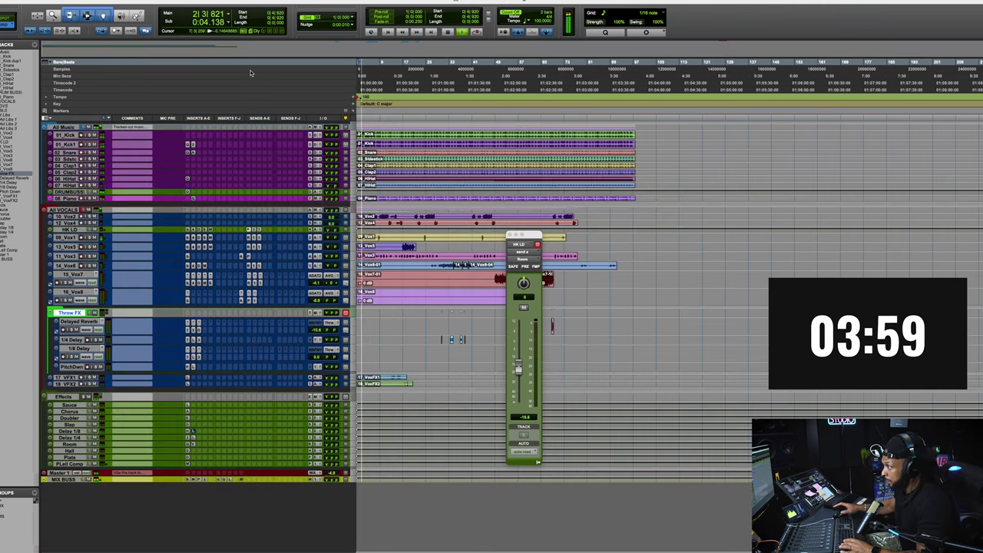
pyautogui.press('space')
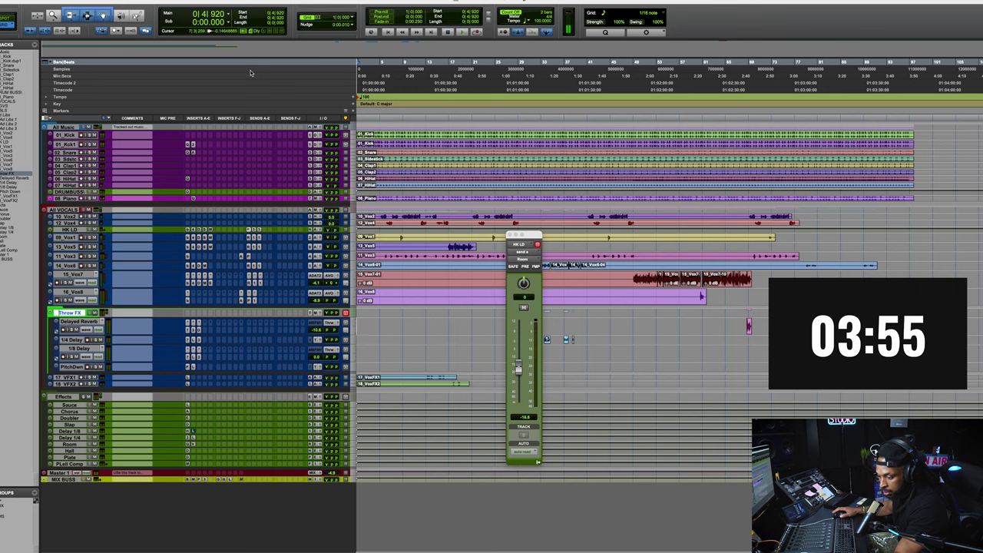
pyautogui.press('space')
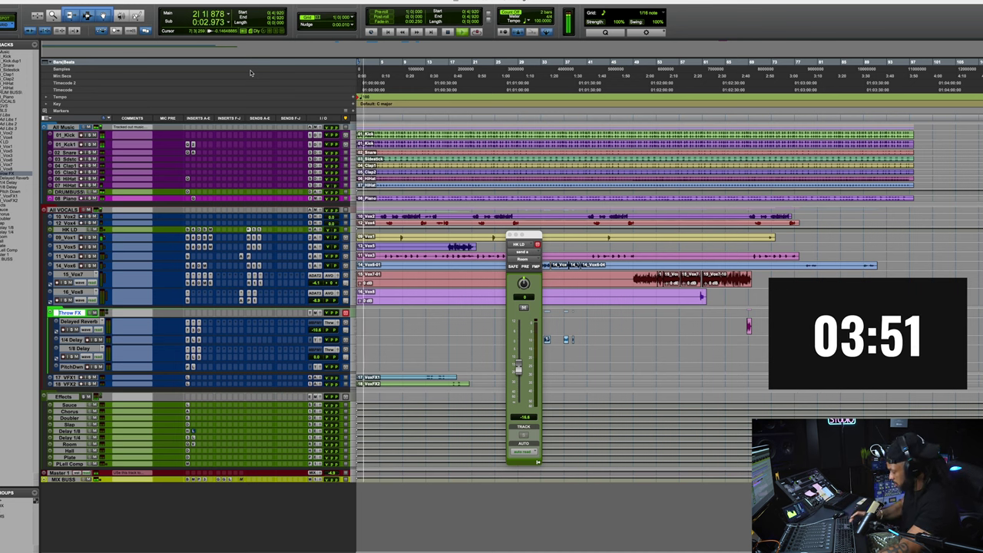
# Step: Fine-tune Gullfoss Master's Boost on the MIX BUSS track while the song plays, and return to the Edit window
pyautogui.press('super+equal')
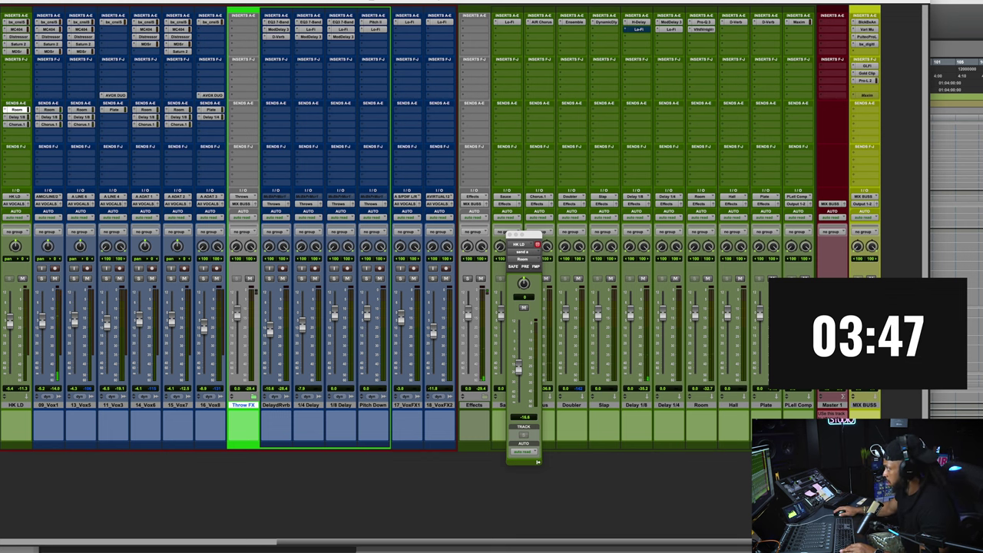
pyautogui.hscroll(-10, 279, 399)
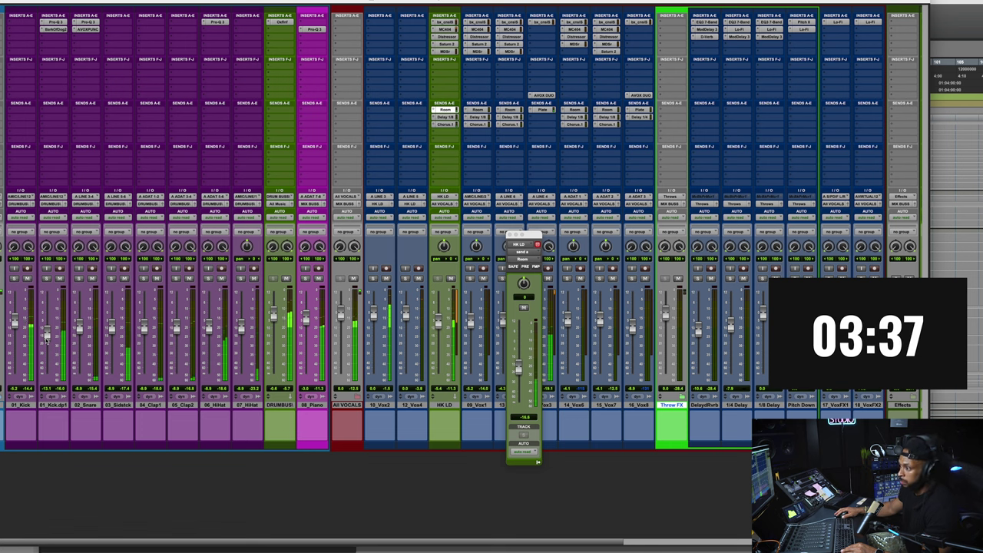
pyautogui.hscroll(10, 730, 140)
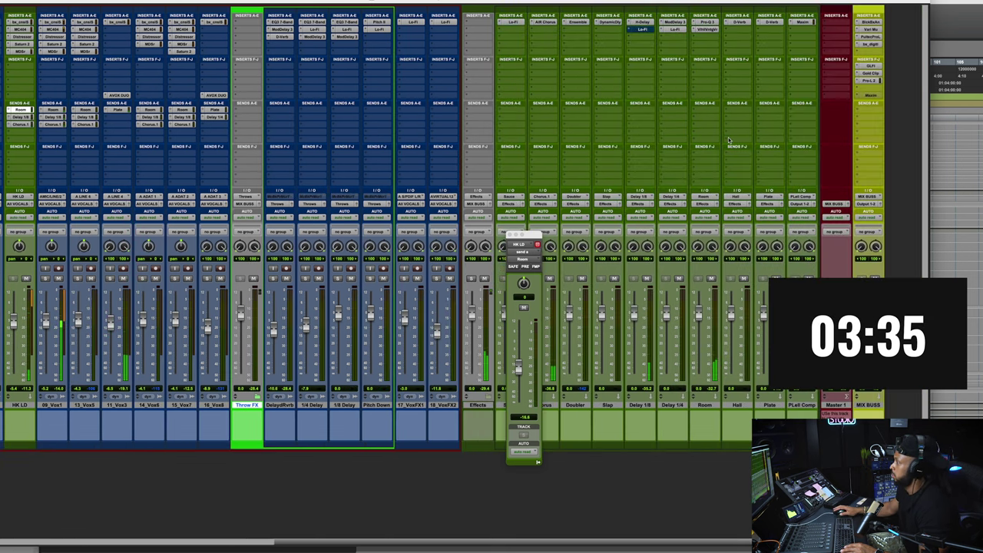
pyautogui.click(868, 74)
pyautogui.click(868, 66)
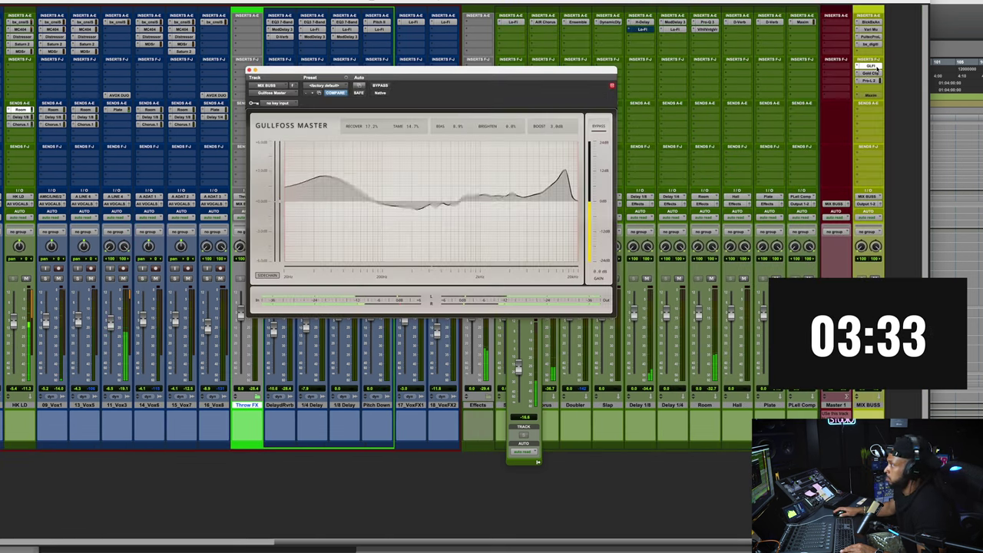
pyautogui.moveTo(553, 126)
pyautogui.mouseDown()
pyautogui.moveTo(553, 140)
pyautogui.moveTo(550, 126)
pyautogui.mouseUp()
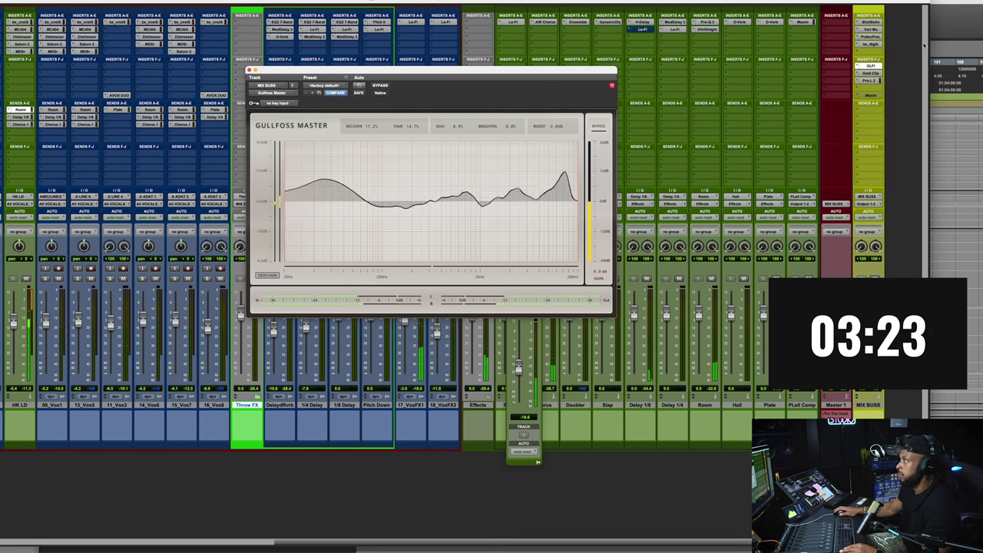
pyautogui.press('super+equal')
pyautogui.press('super+w')
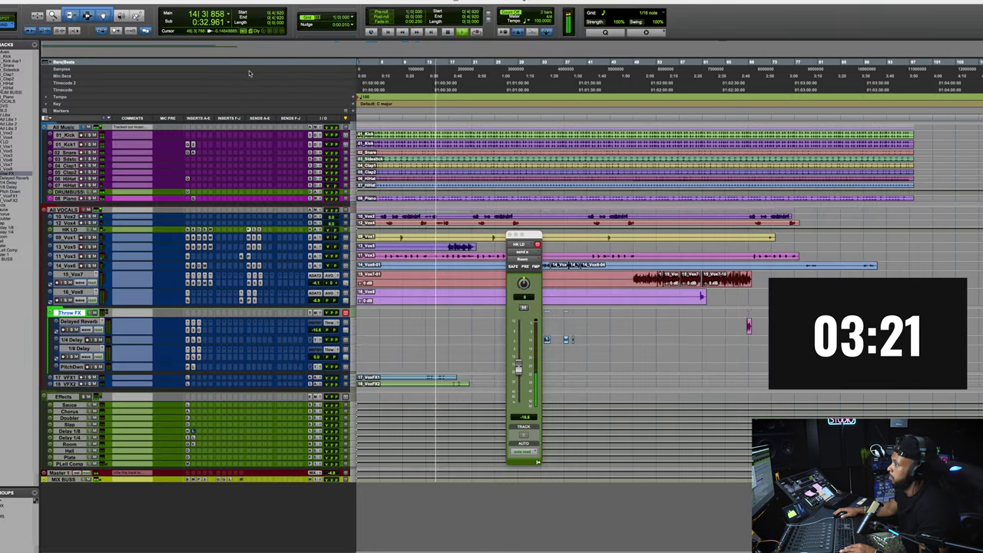
# Step: Play the song from around bar 11 and enlarge the 12_Vox4, 10_Vox2 and 17_VoxFX1 tracks
pyautogui.press('space')
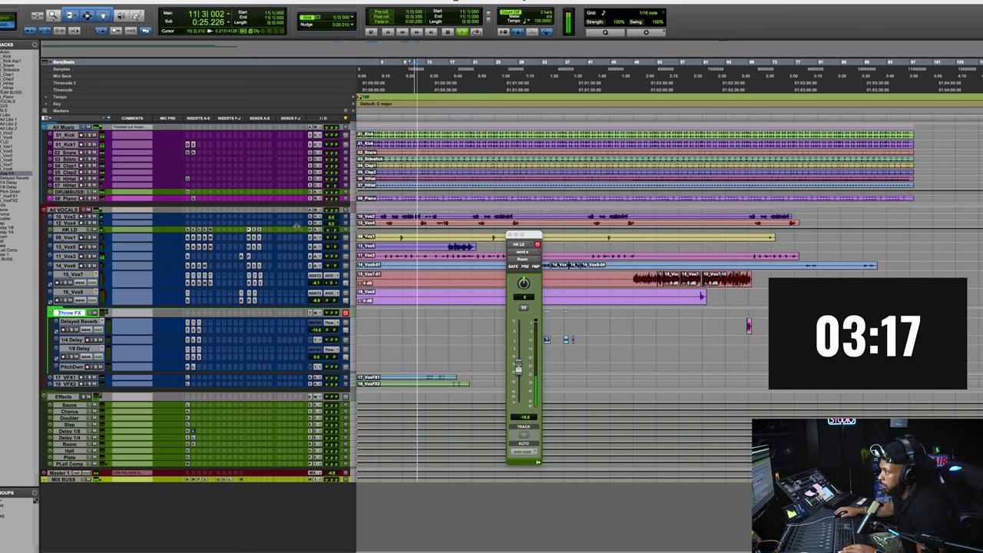
pyautogui.hotkey('ctrl', 'Up')
pyautogui.hotkey('ctrl', 'Up')
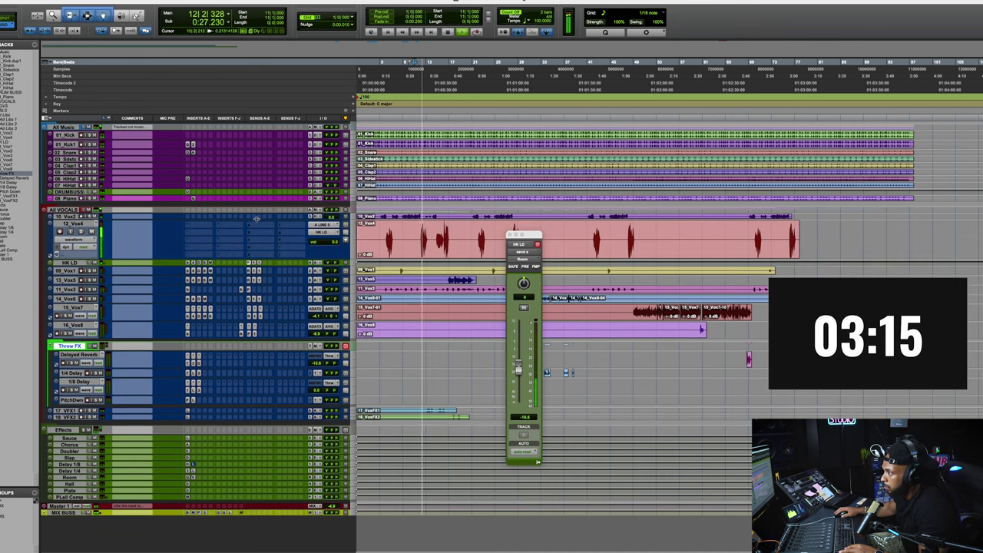
pyautogui.hotkey('ctrl', 'Up')
pyautogui.hotkey('ctrl', 'Up')
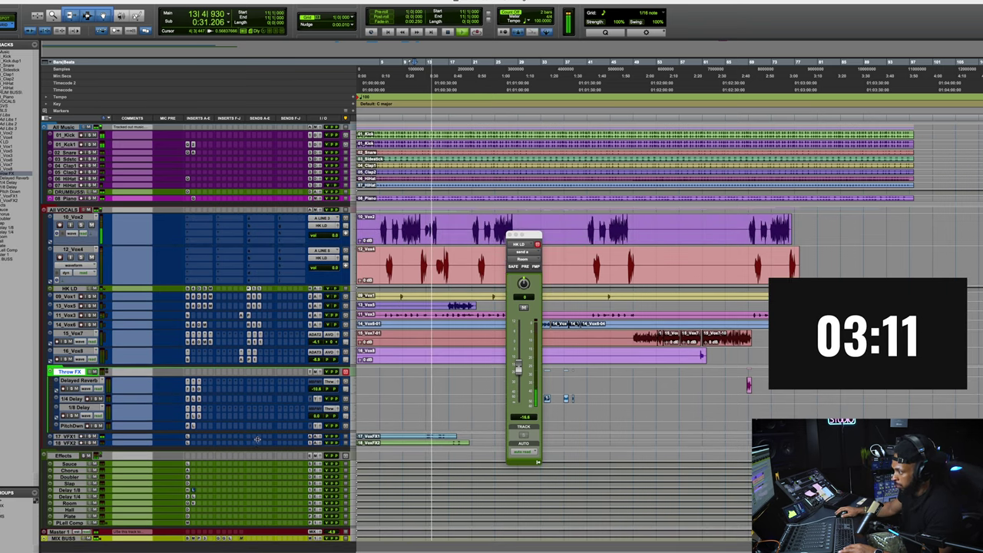
pyautogui.hotkey('ctrl', 'Up')
pyautogui.hotkey('ctrl', 'Up')
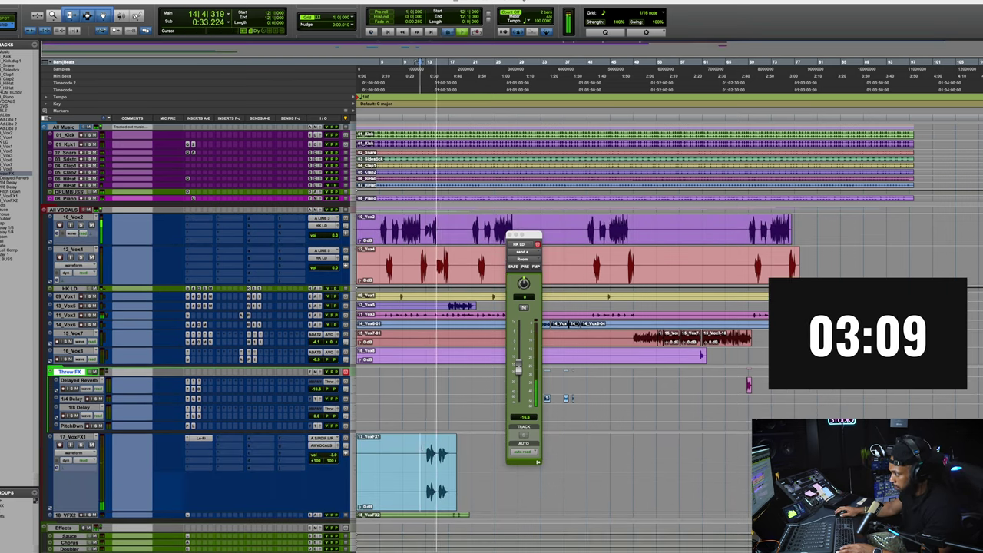
# Step: Insert FabFilter Pro-Q 3 ahead of Lo-Fi on 17_VoxFX1 and add a 12 dB/oct low cut at about 500 Hz
pyautogui.click(200, 444)
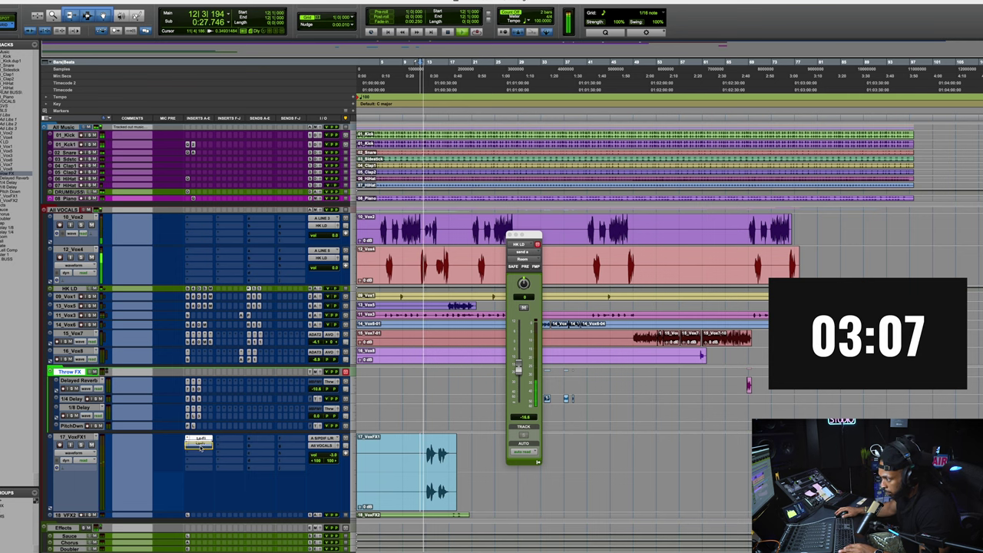
pyautogui.click(202, 442)
pyautogui.click(212, 425)
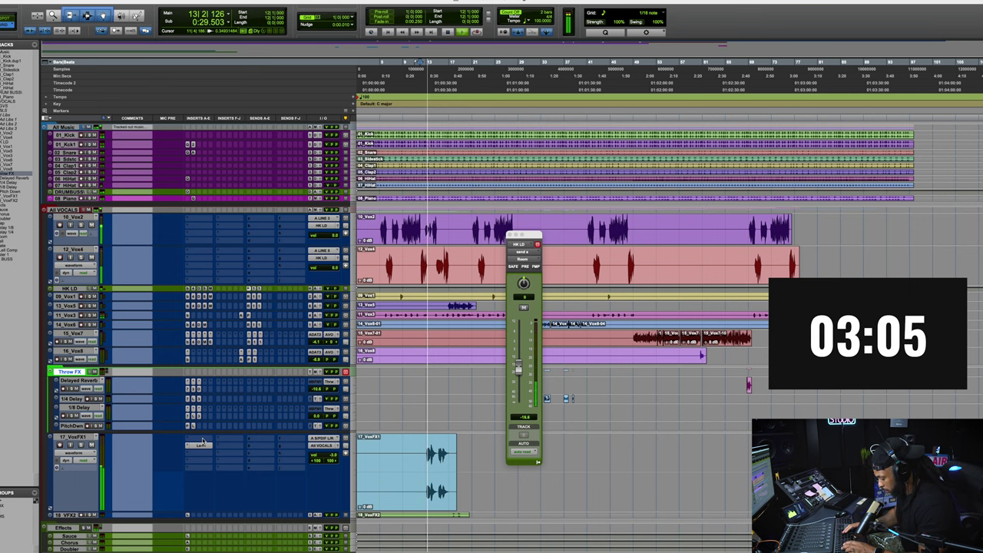
pyautogui.write('FAB')
pyautogui.press('Return')
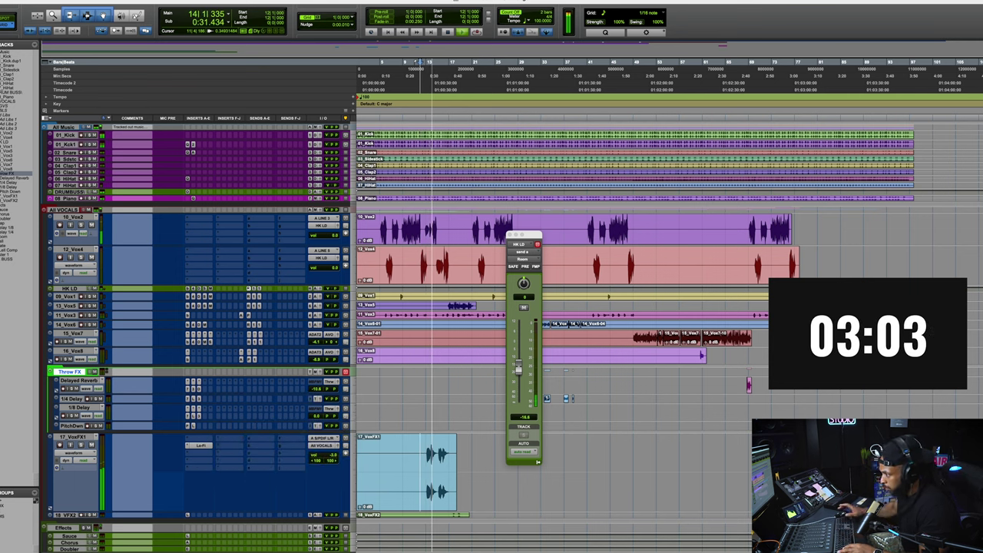
pyautogui.moveTo(248, 208); pyautogui.dragTo(447, 223)
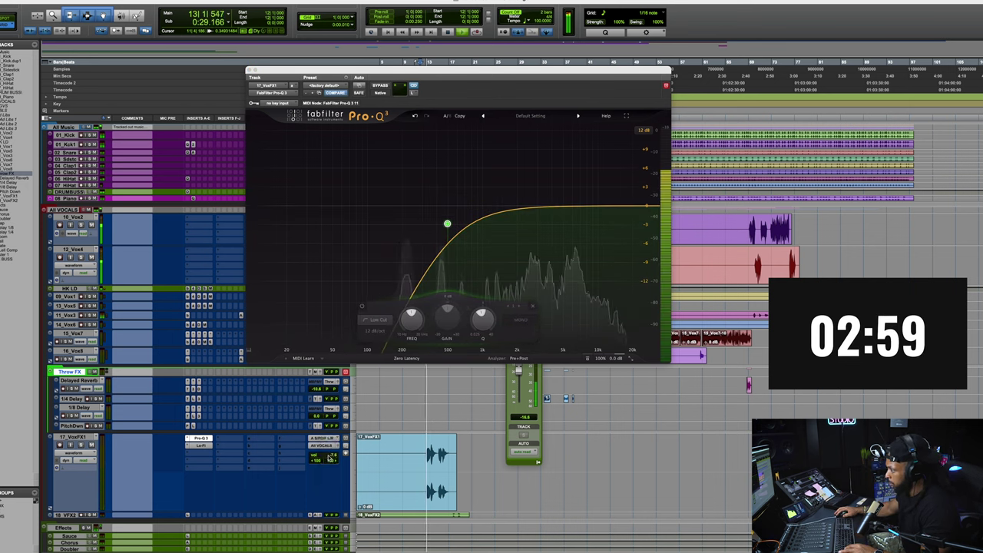
# Step: Add a high cut at about 10 kHz to Pro-Q 3 on 17_VoxFX1, choose Natural Phase and lower the low cut to about 450 Hz
pyautogui.moveTo(662, 205); pyautogui.dragTo(596, 227)
pyautogui.click(419, 360)
pyautogui.click(407, 378)
pyautogui.moveTo(447, 224); pyautogui.dragTo(441, 218)
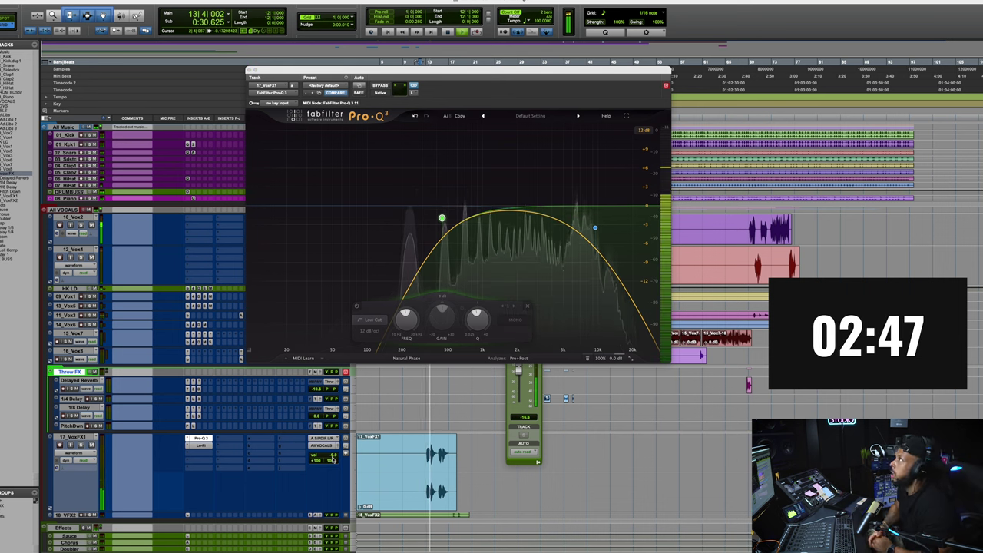
# Step: Insert the stereo Center plug-in after Lo-Fi on the 17_VoxFX1 track
pyautogui.click(198, 447)
pyautogui.click(195, 454)
pyautogui.click(194, 454)
pyautogui.write('CENT')
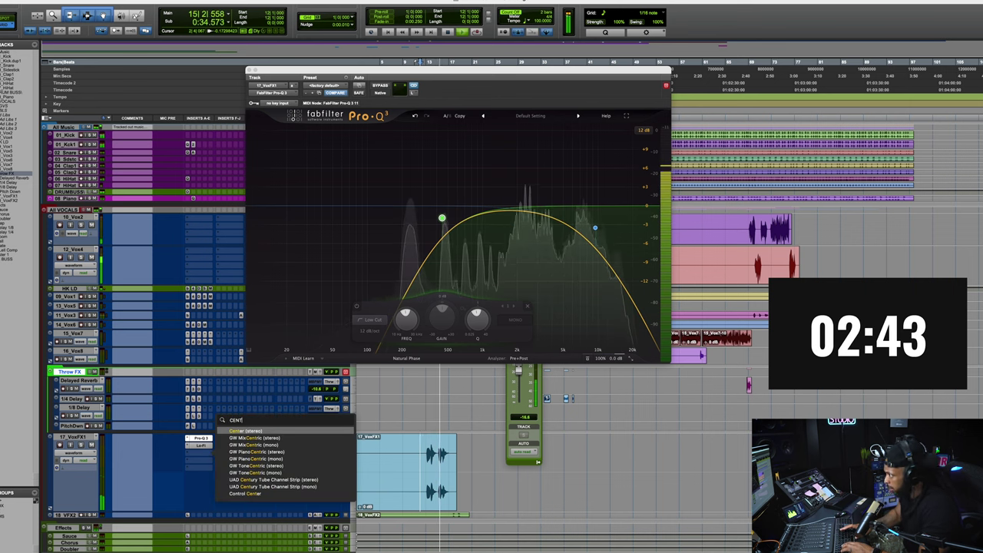
pyautogui.press('Return')
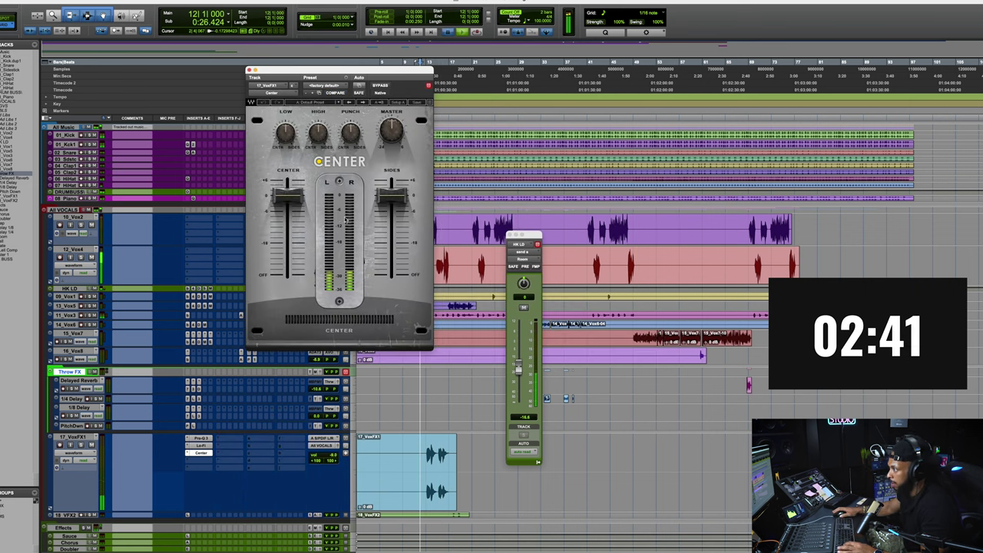
# Step: Lower Center's center level slightly, fine-tune its High and Sides controls during playback and close the plug-in
pyautogui.click(293, 197)
pyautogui.click(317, 132)
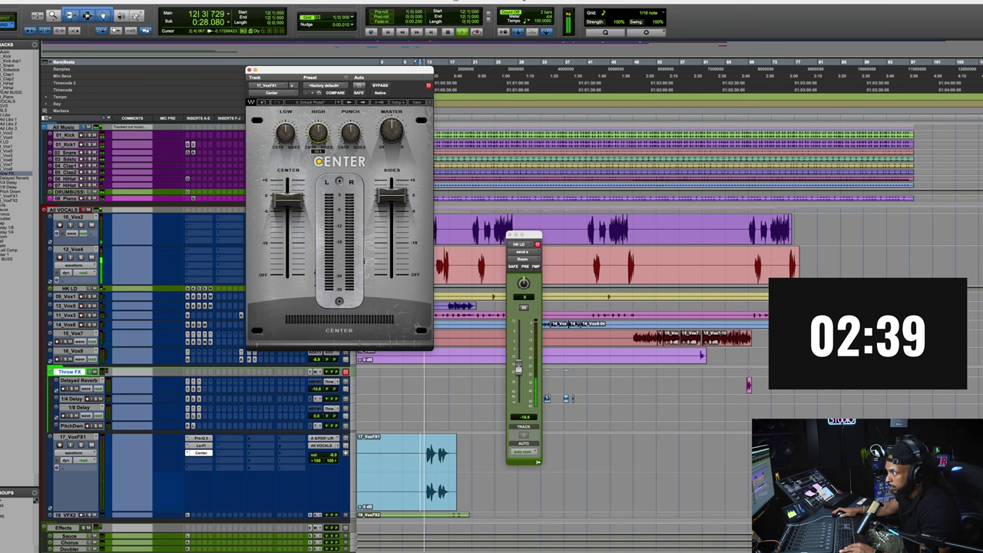
pyautogui.click(395, 198)
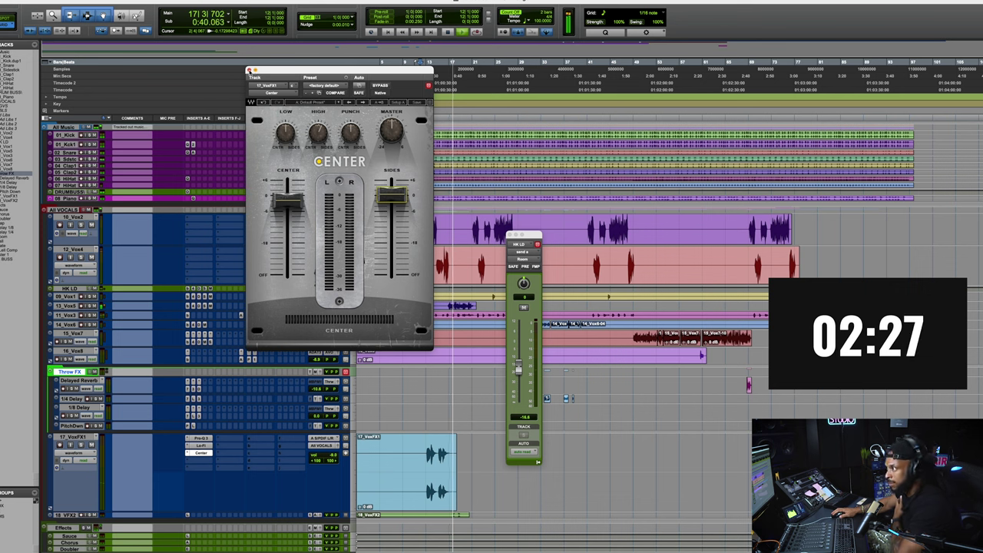
pyautogui.click(249, 70)
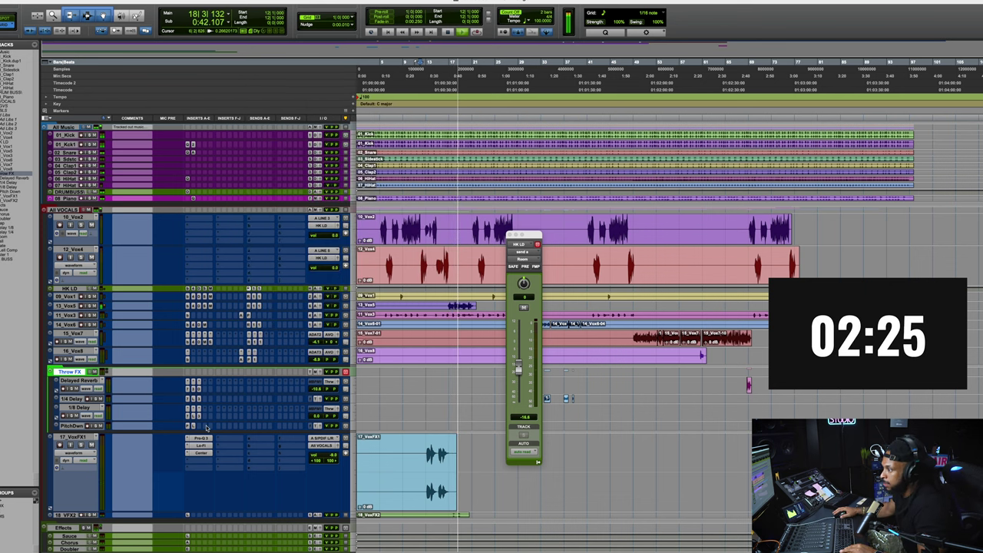
# Step: Enlarge 13_Vox5, replay it from about bar 16 and raise the reduction of its Massey De-Esser
pyautogui.hotkey('ctrl', 'Up')
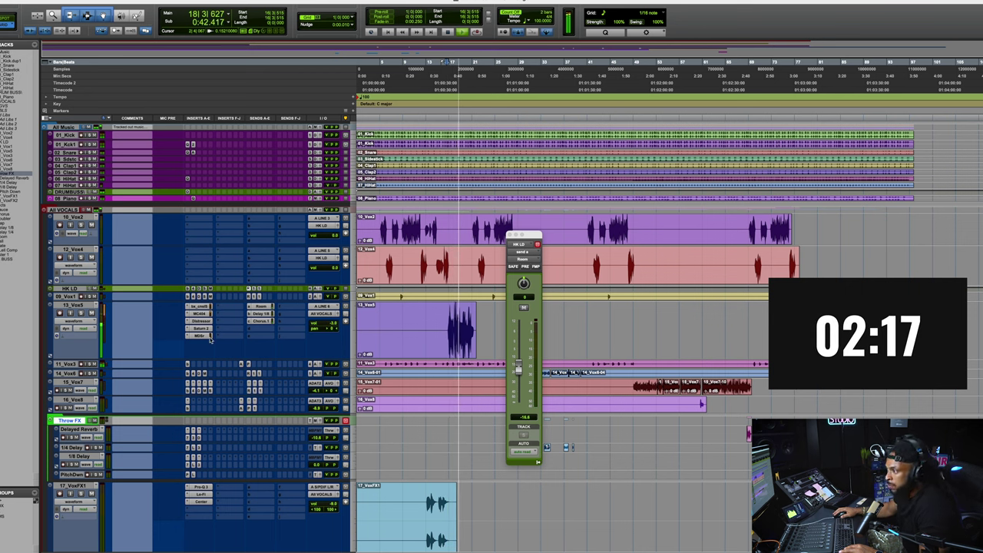
pyautogui.press('space')
pyautogui.click(205, 335)
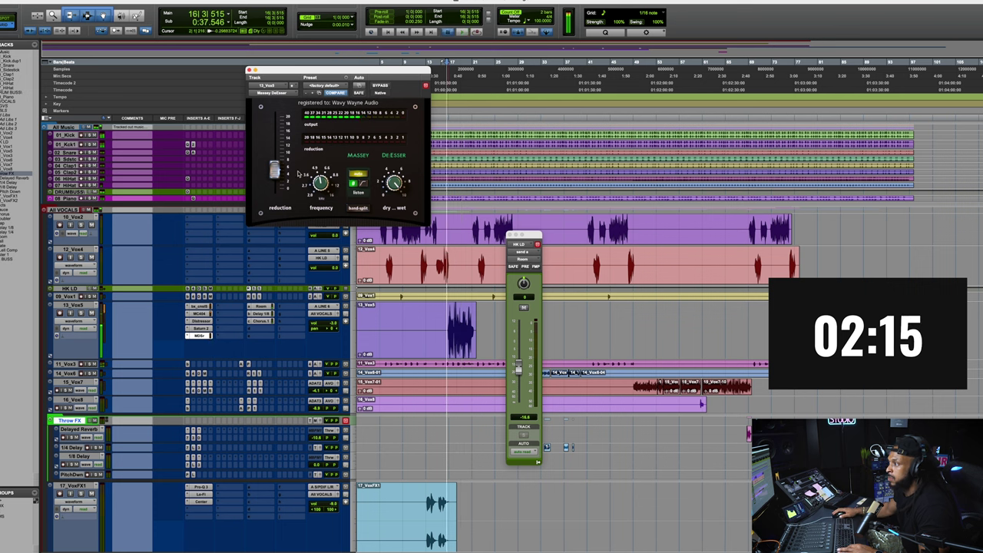
pyautogui.moveTo(275, 172); pyautogui.dragTo(275, 169)
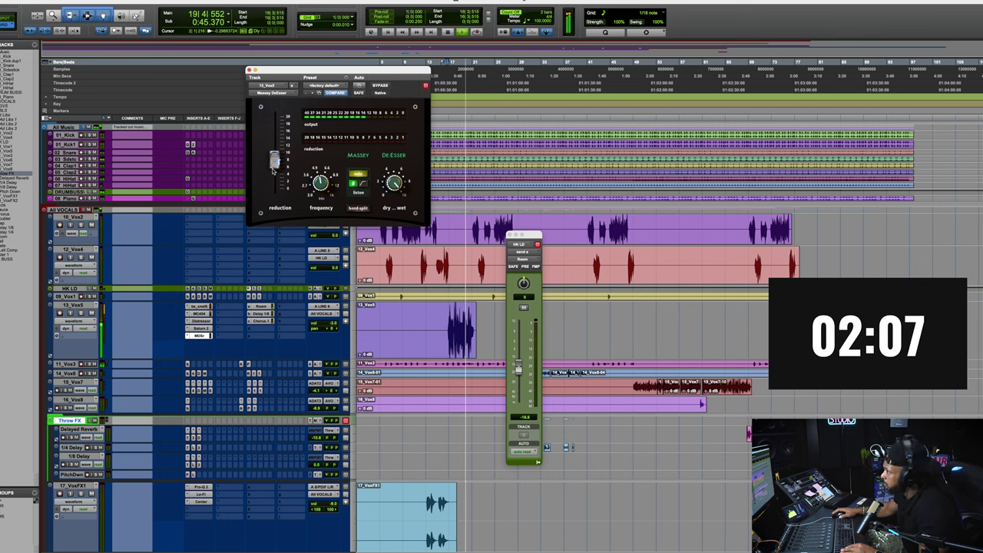
# Step: Check the Distressor settings on 13_Vox5 and close both the plug-in and the HK LD send window
pyautogui.click(198, 321)
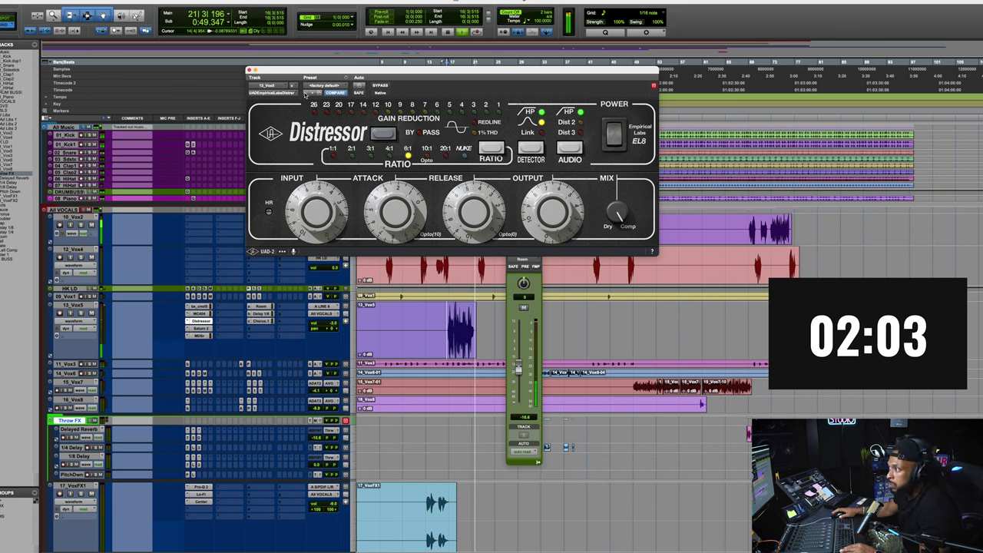
pyautogui.click(248, 70)
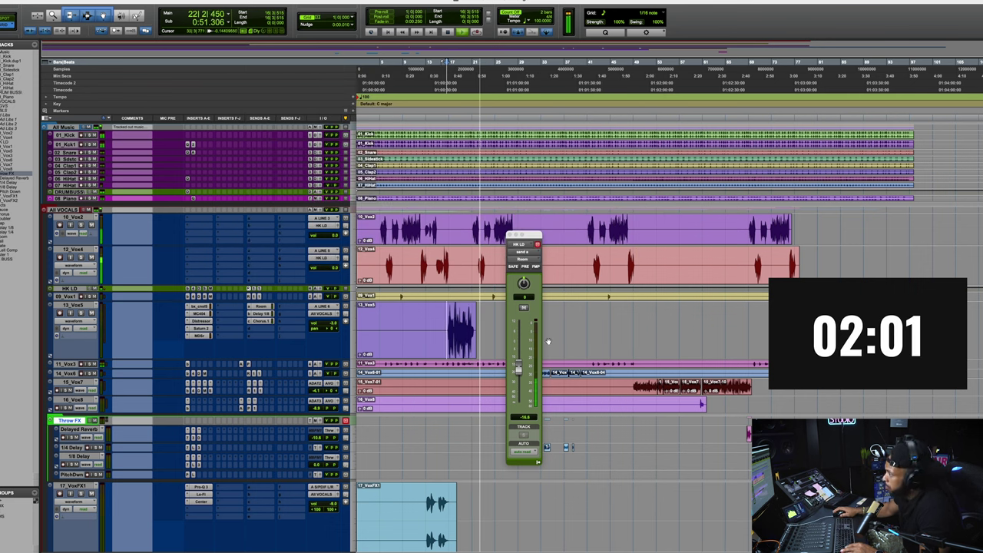
pyautogui.click(511, 235)
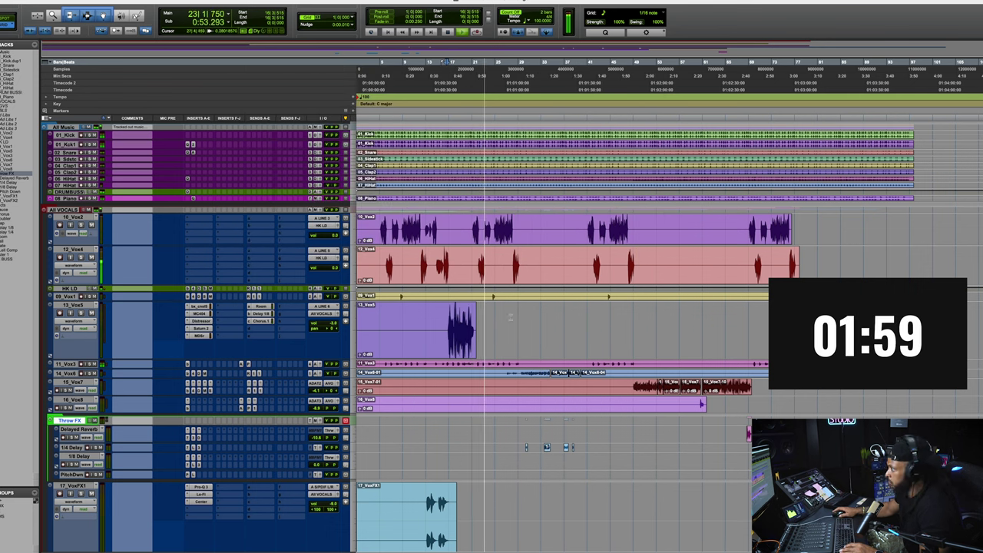
# Step: Inspect the bx_console SSL 9000 J on 11_Vox3 from the Mix window, return to the Edit window and close the plug-in
pyautogui.press('super+equal')
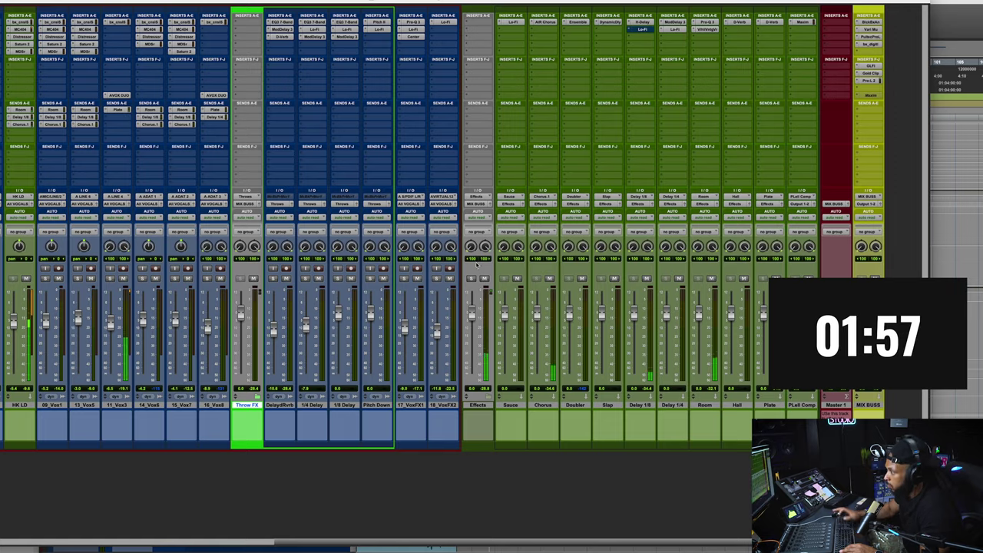
pyautogui.hscroll(-2, 394, 485)
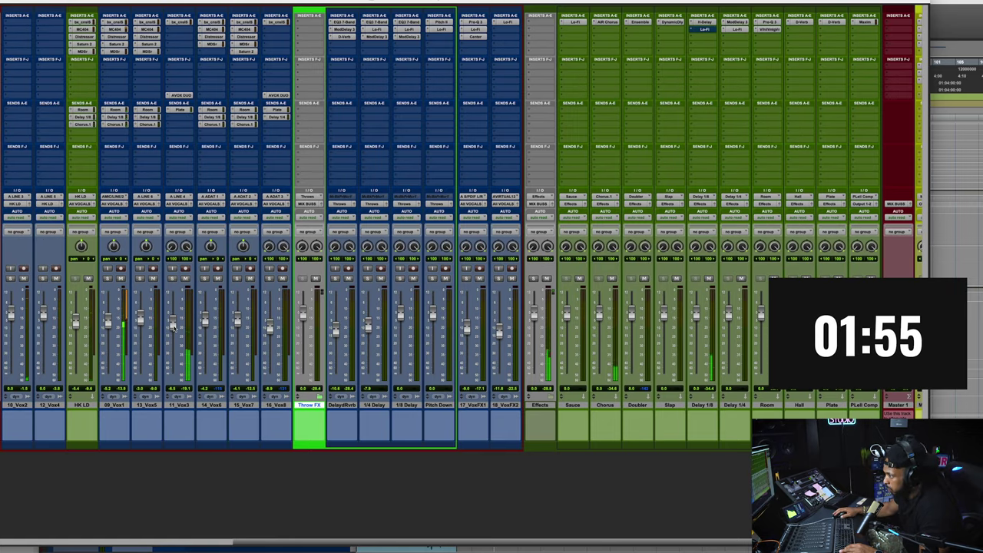
pyautogui.click(177, 22)
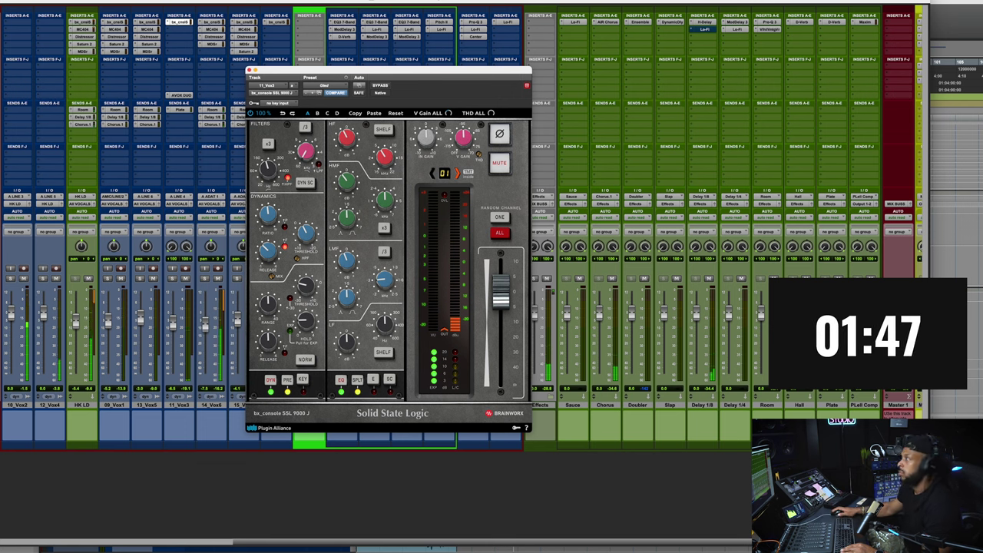
pyautogui.press('super+equal')
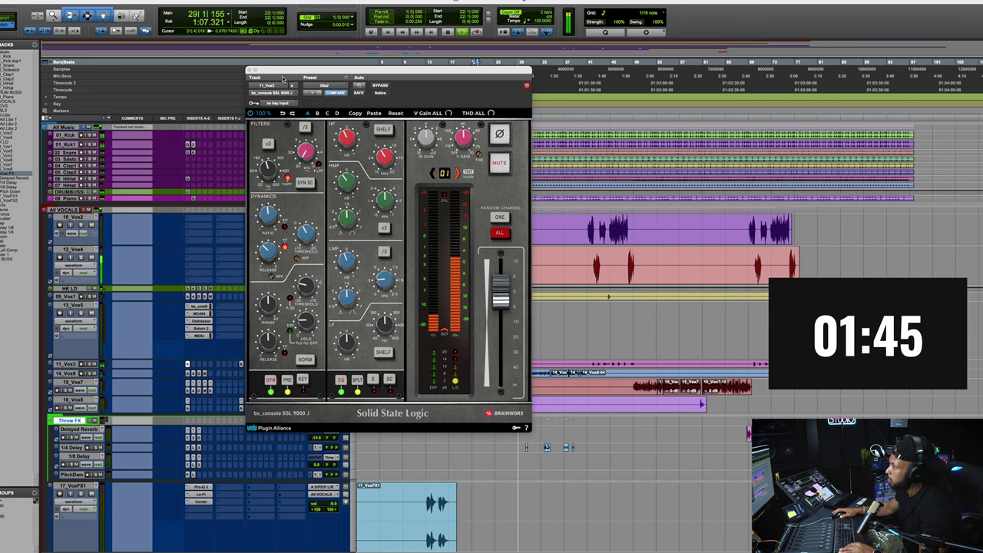
pyautogui.click(249, 72)
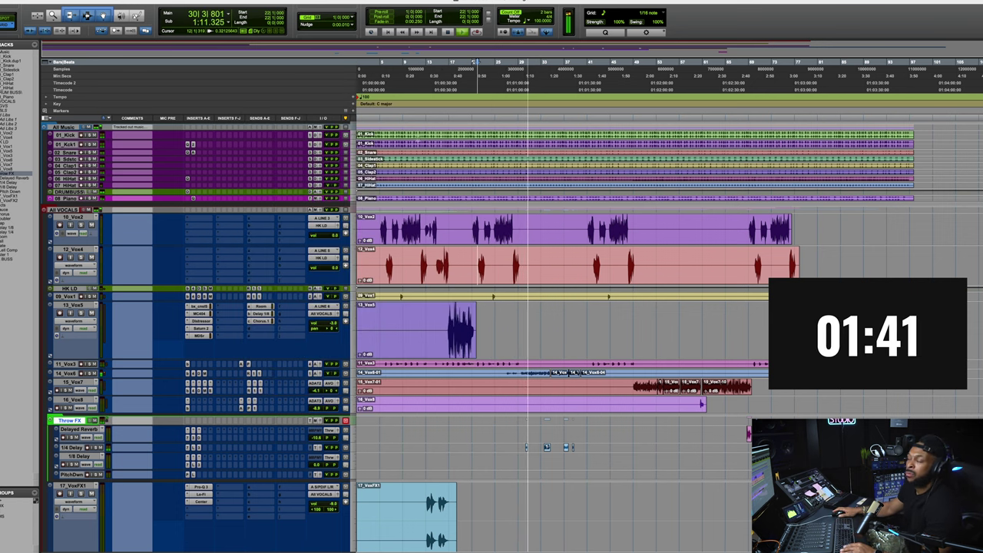
# Step: Shrink the enlarged vocal tracks to a small height and fit the whole session compactly in the Edit window
pyautogui.scroll(-5, 592, 389)
pyautogui.scroll(2, 591, 390)
pyautogui.hotkey('ctrl', 'alt', 'Down')
pyautogui.hotkey('ctrl', 'alt', 'Down')
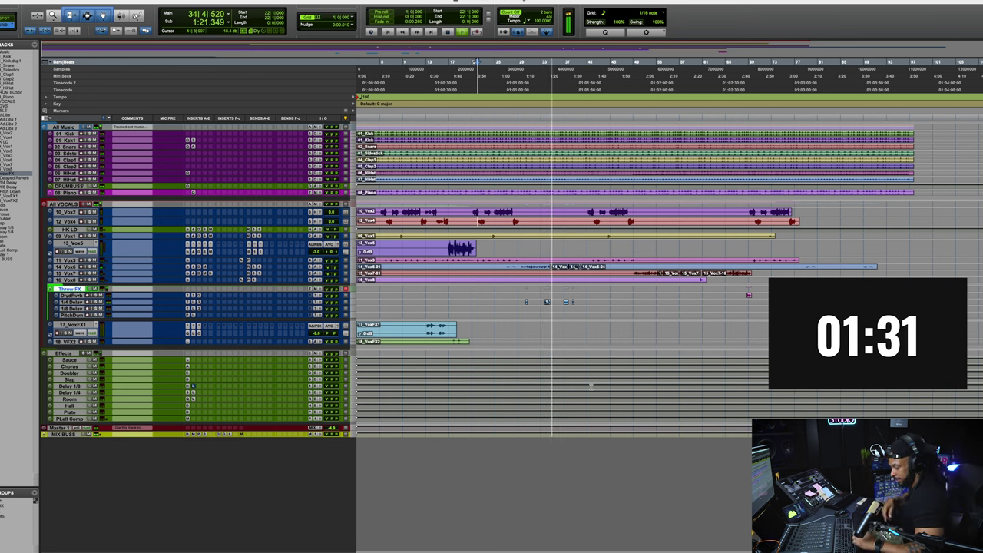
pyautogui.hotkey('ctrl', '[')
pyautogui.hotkey('ctrl', '[')
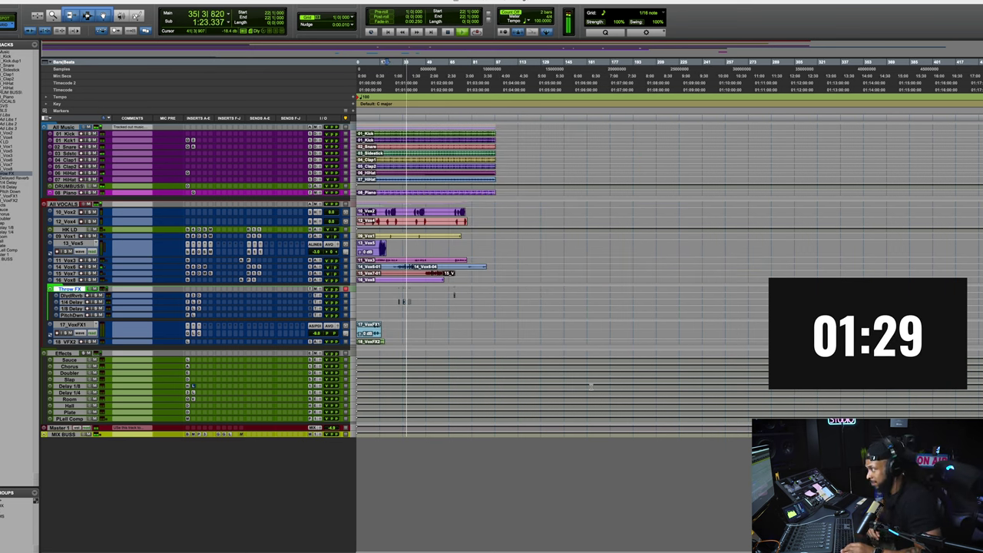
pyautogui.hotkey('ctrl', 'alt', 'Down')
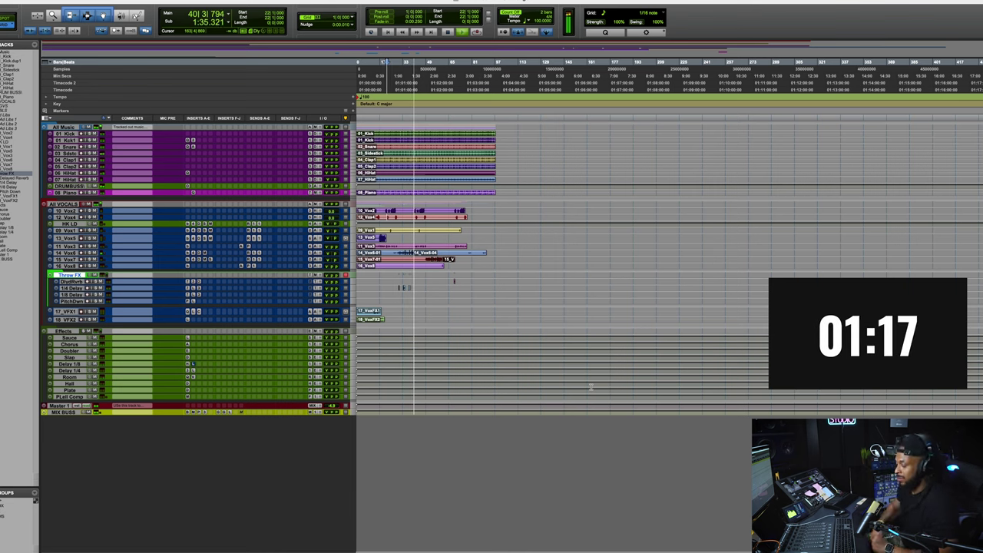
pyautogui.hotkey('ctrl', 'Down')
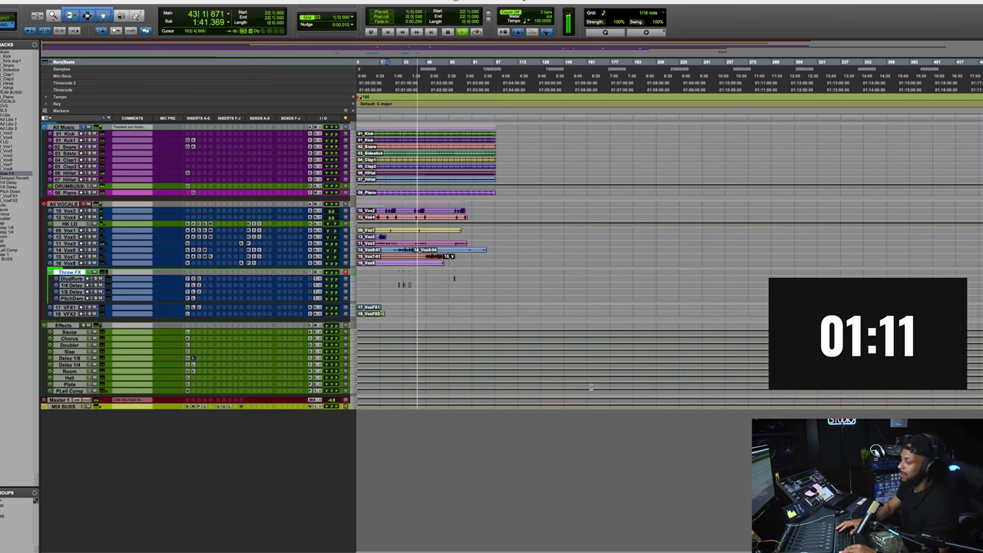
# Step: In MC404 on 15_Vox7, set the band 2 threshold to -28.9 dB and the X2 crossover to 1397.9 Hz, and close it
pyautogui.press('super+equal')
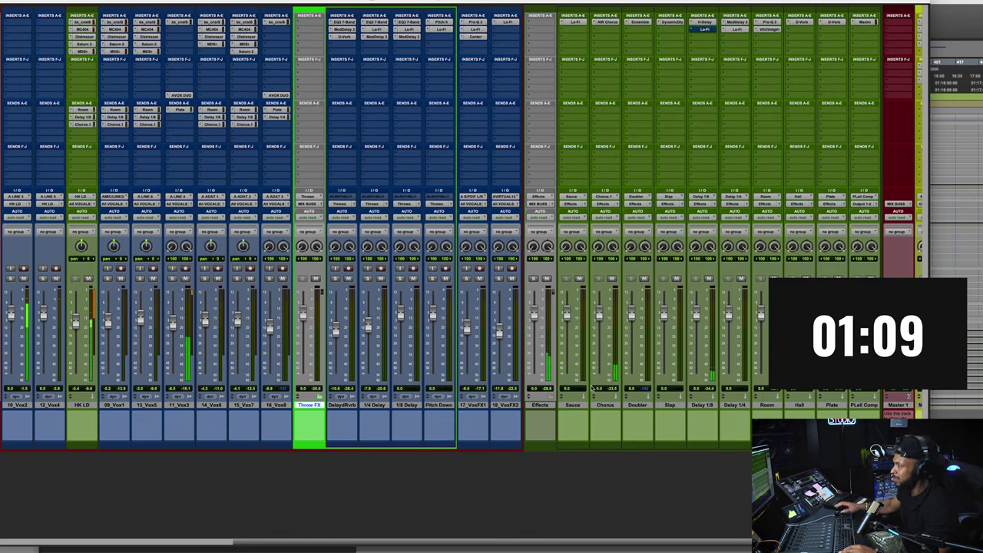
pyautogui.hscroll(2, 752, 159)
pyautogui.click(874, 80)
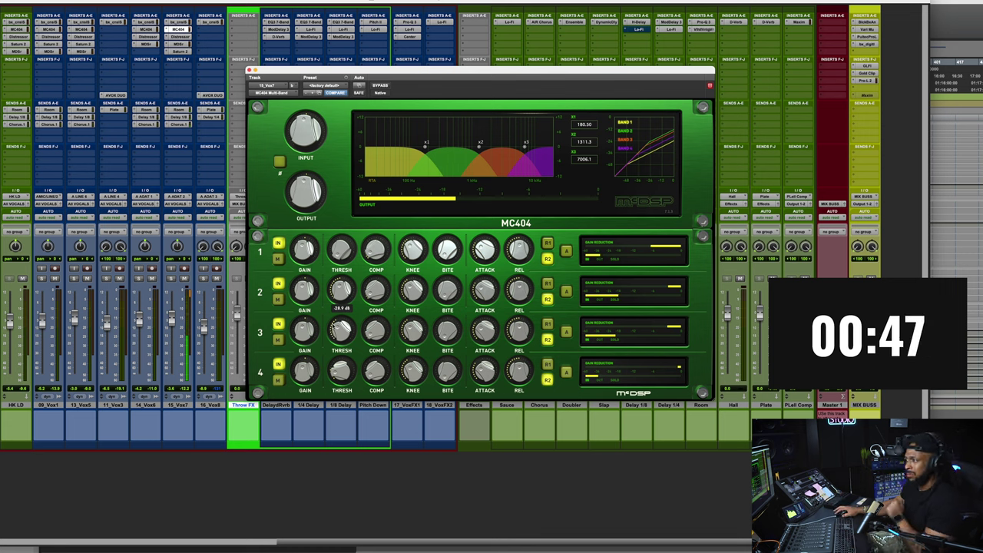
pyautogui.moveTo(336, 297); pyautogui.dragTo(336, 305)
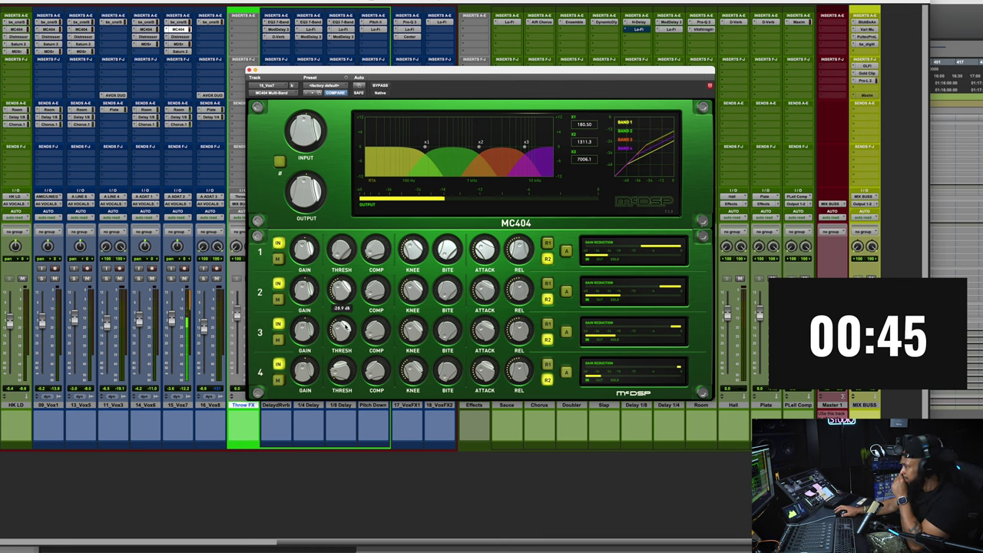
pyautogui.moveTo(478, 150); pyautogui.dragTo(480, 150)
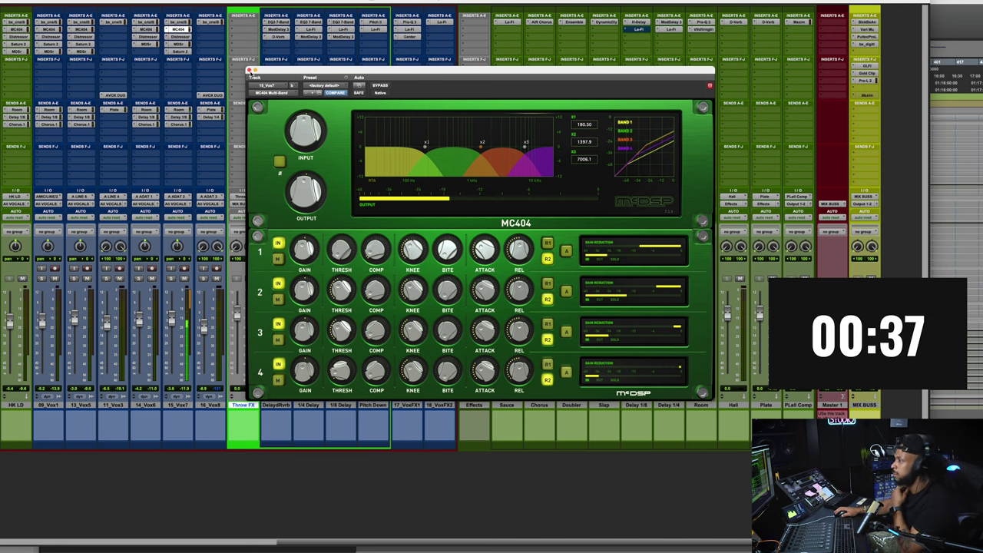
pyautogui.click(246, 70)
# Step: Check the Delay 1/8 send on 15_Vox7 and the H-Delay settings on the Delay 1/8 track, and return to the Edit window
pyautogui.click(185, 116)
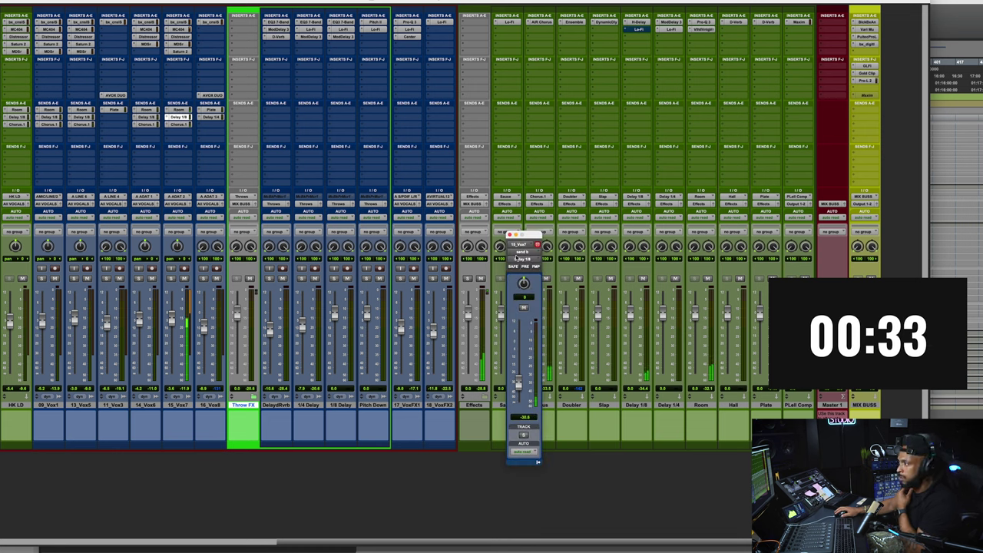
pyautogui.click(537, 244)
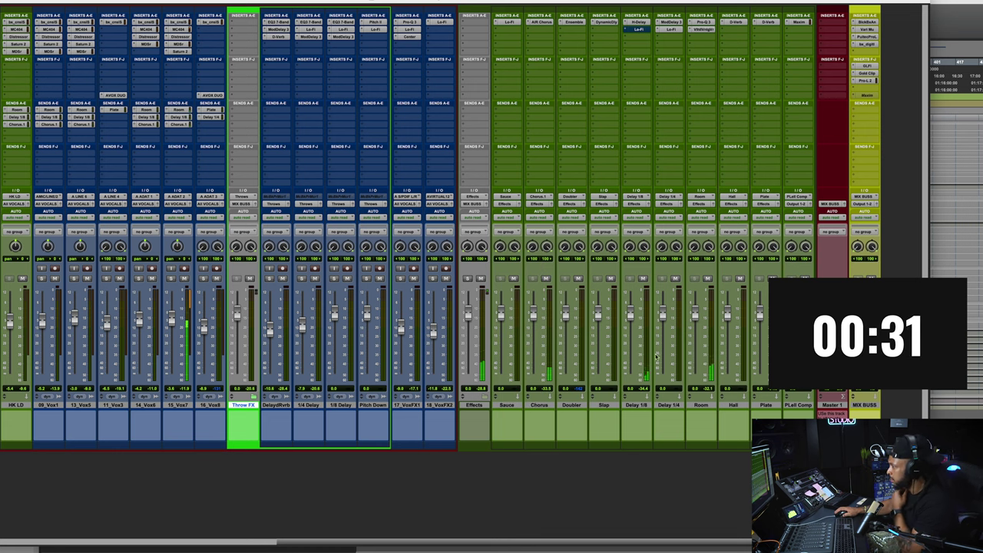
pyautogui.click(648, 23)
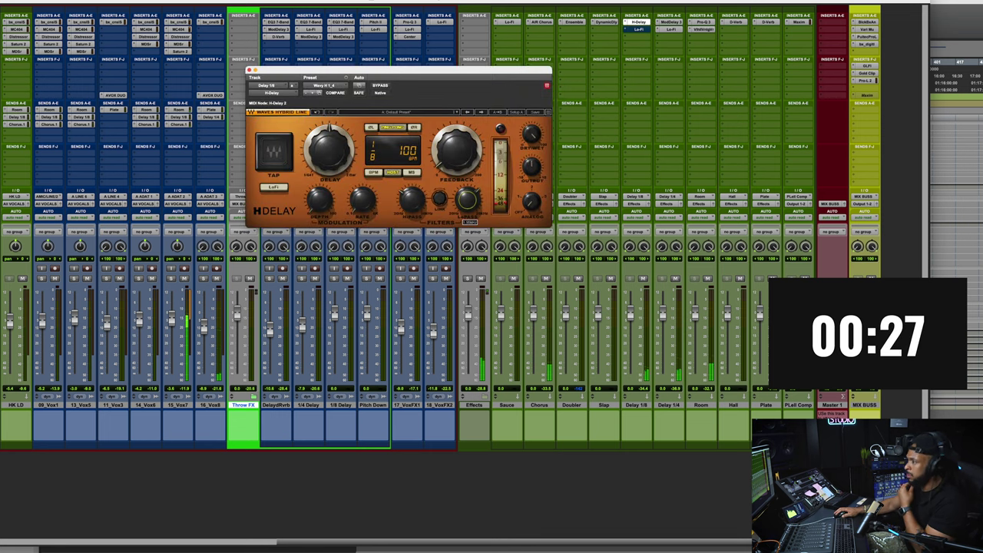
pyautogui.click(249, 70)
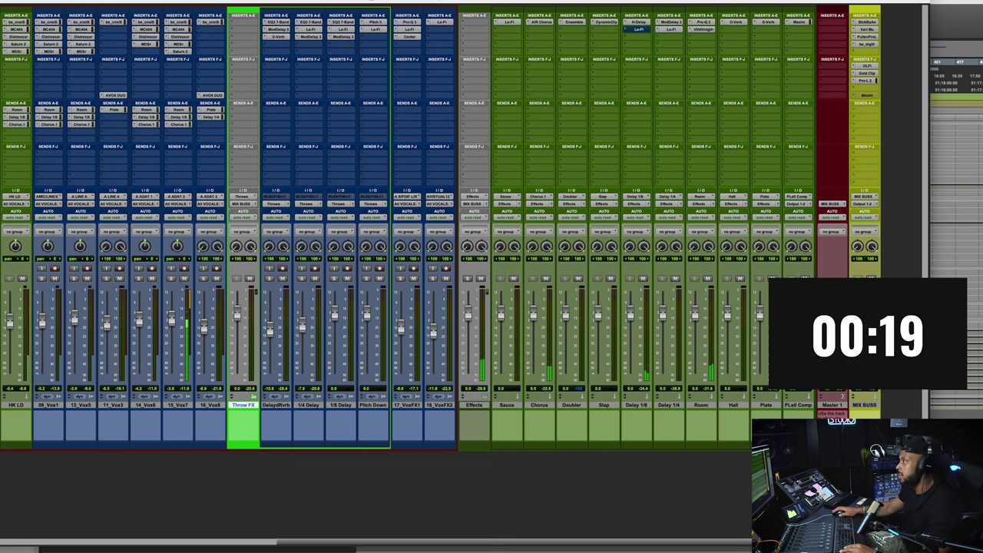
pyautogui.click(956, 29)
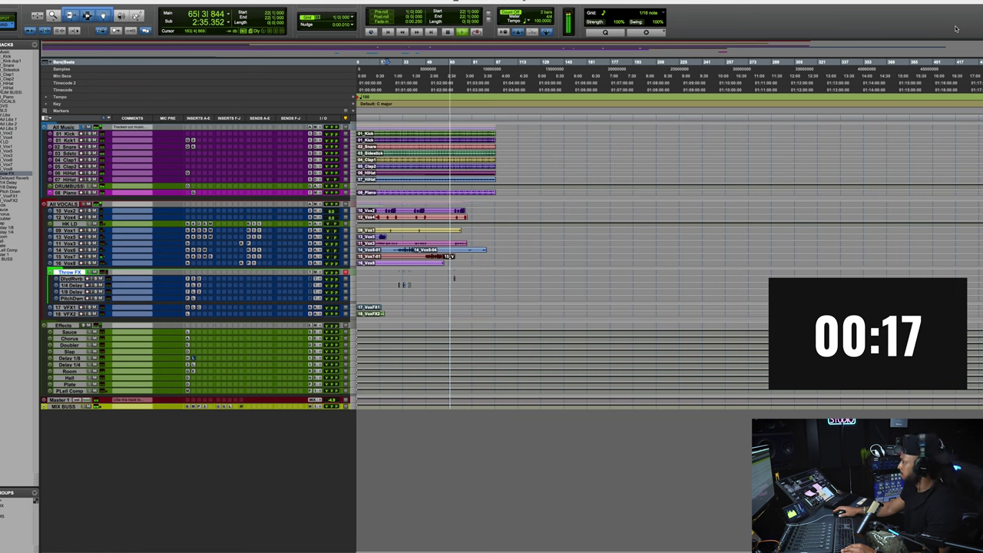